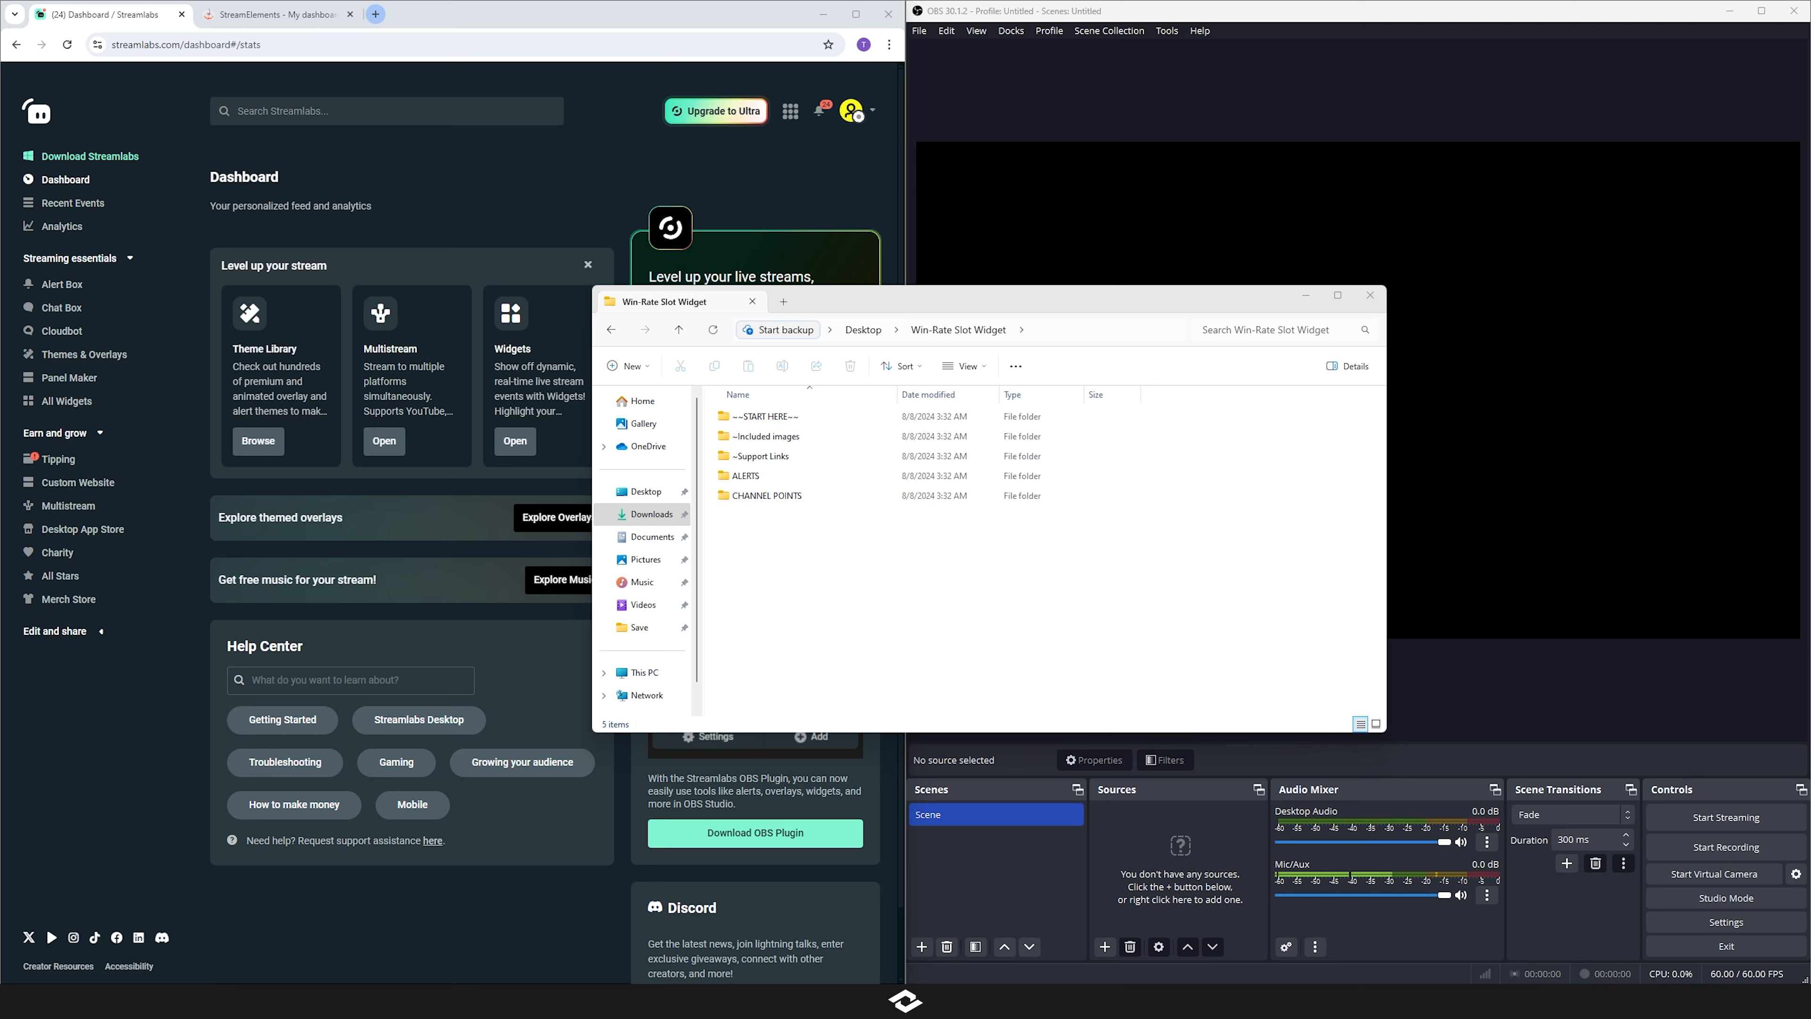
- Open the Streamlabs Alerts - Win-Rate shortcut from the ~Streamlabs - Alert Install folder inside ALERTS, accepting the security warning
{"action": "double_click", "coordinate": [818, 476]}
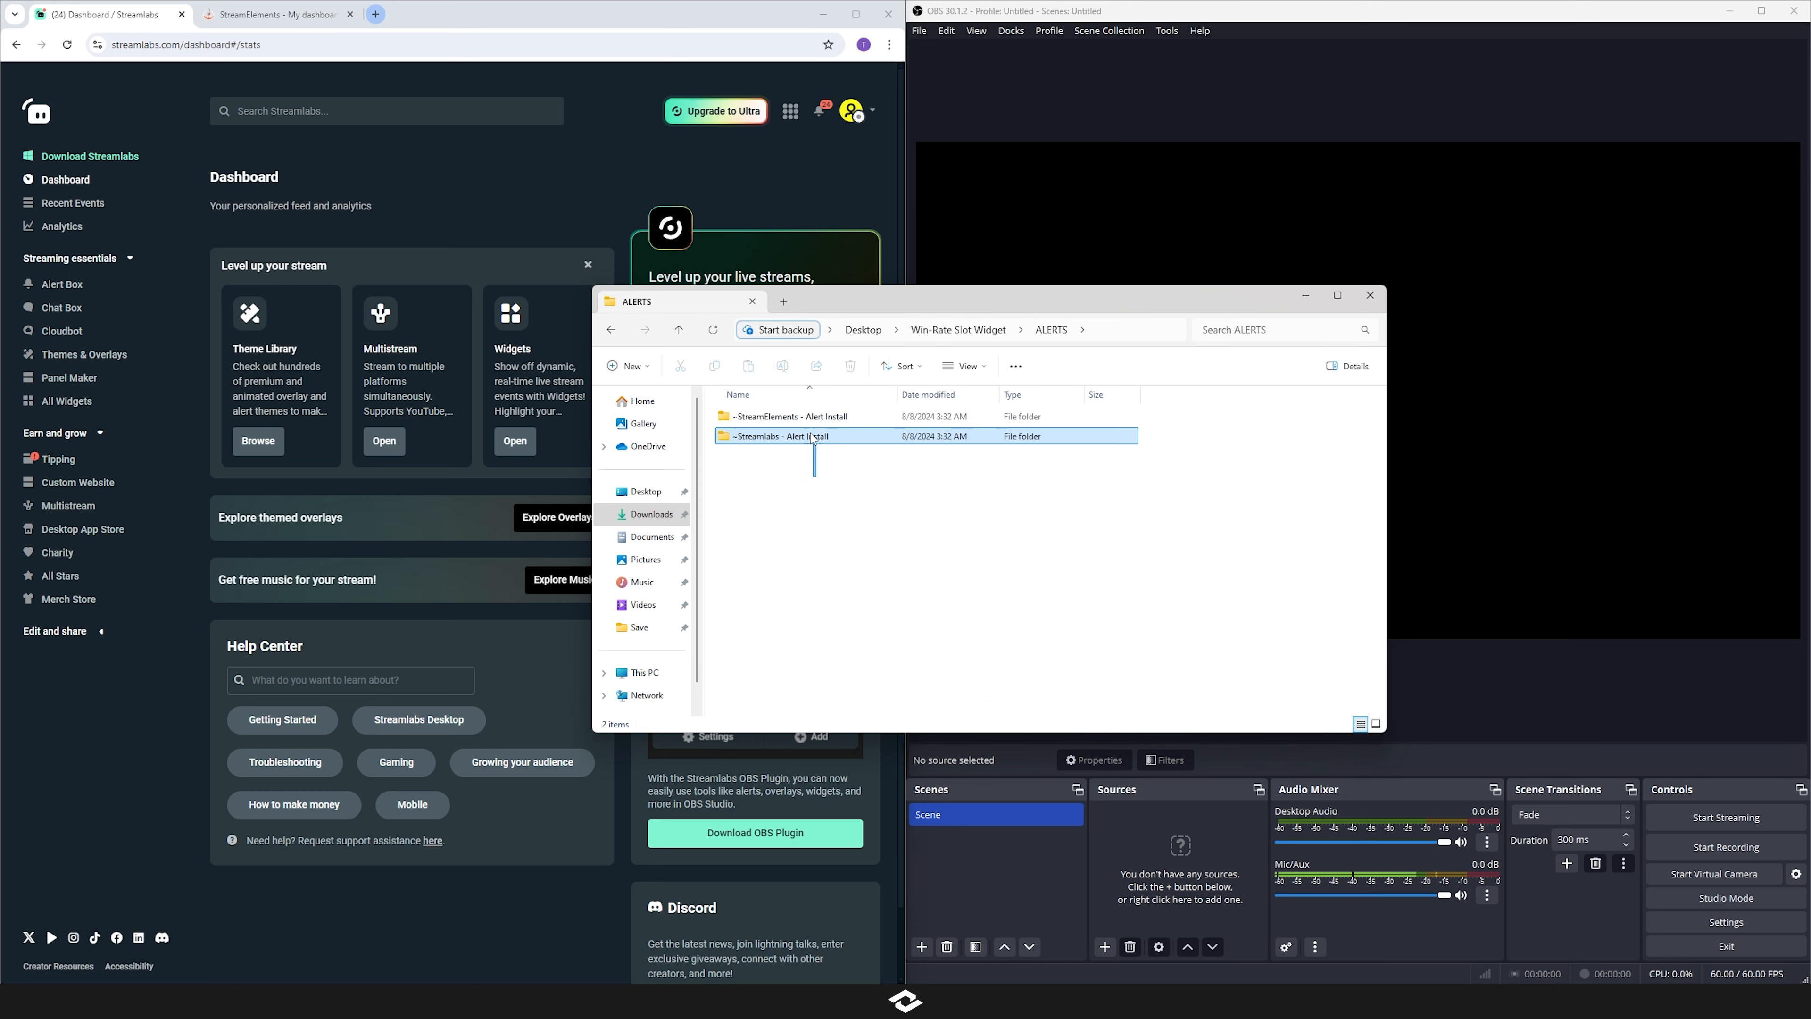
{"action": "double_click", "coordinate": [795, 436]}
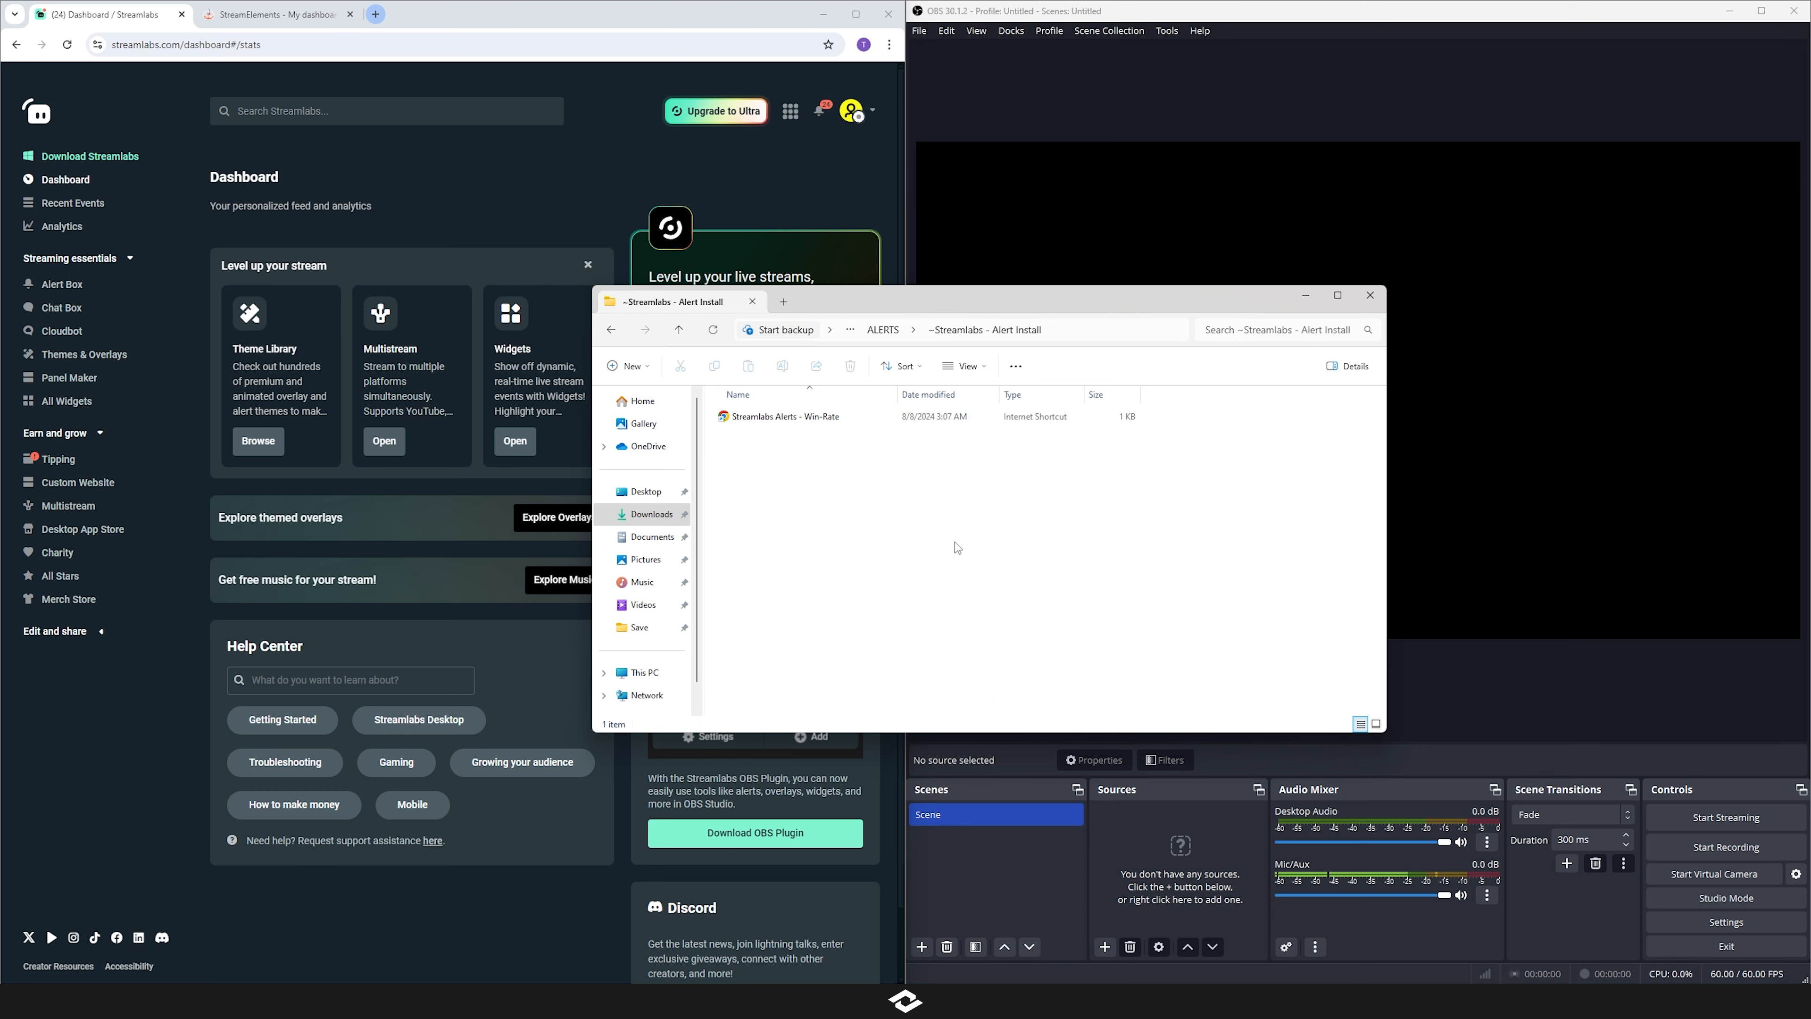
{"action": "double_click", "coordinate": [811, 419]}
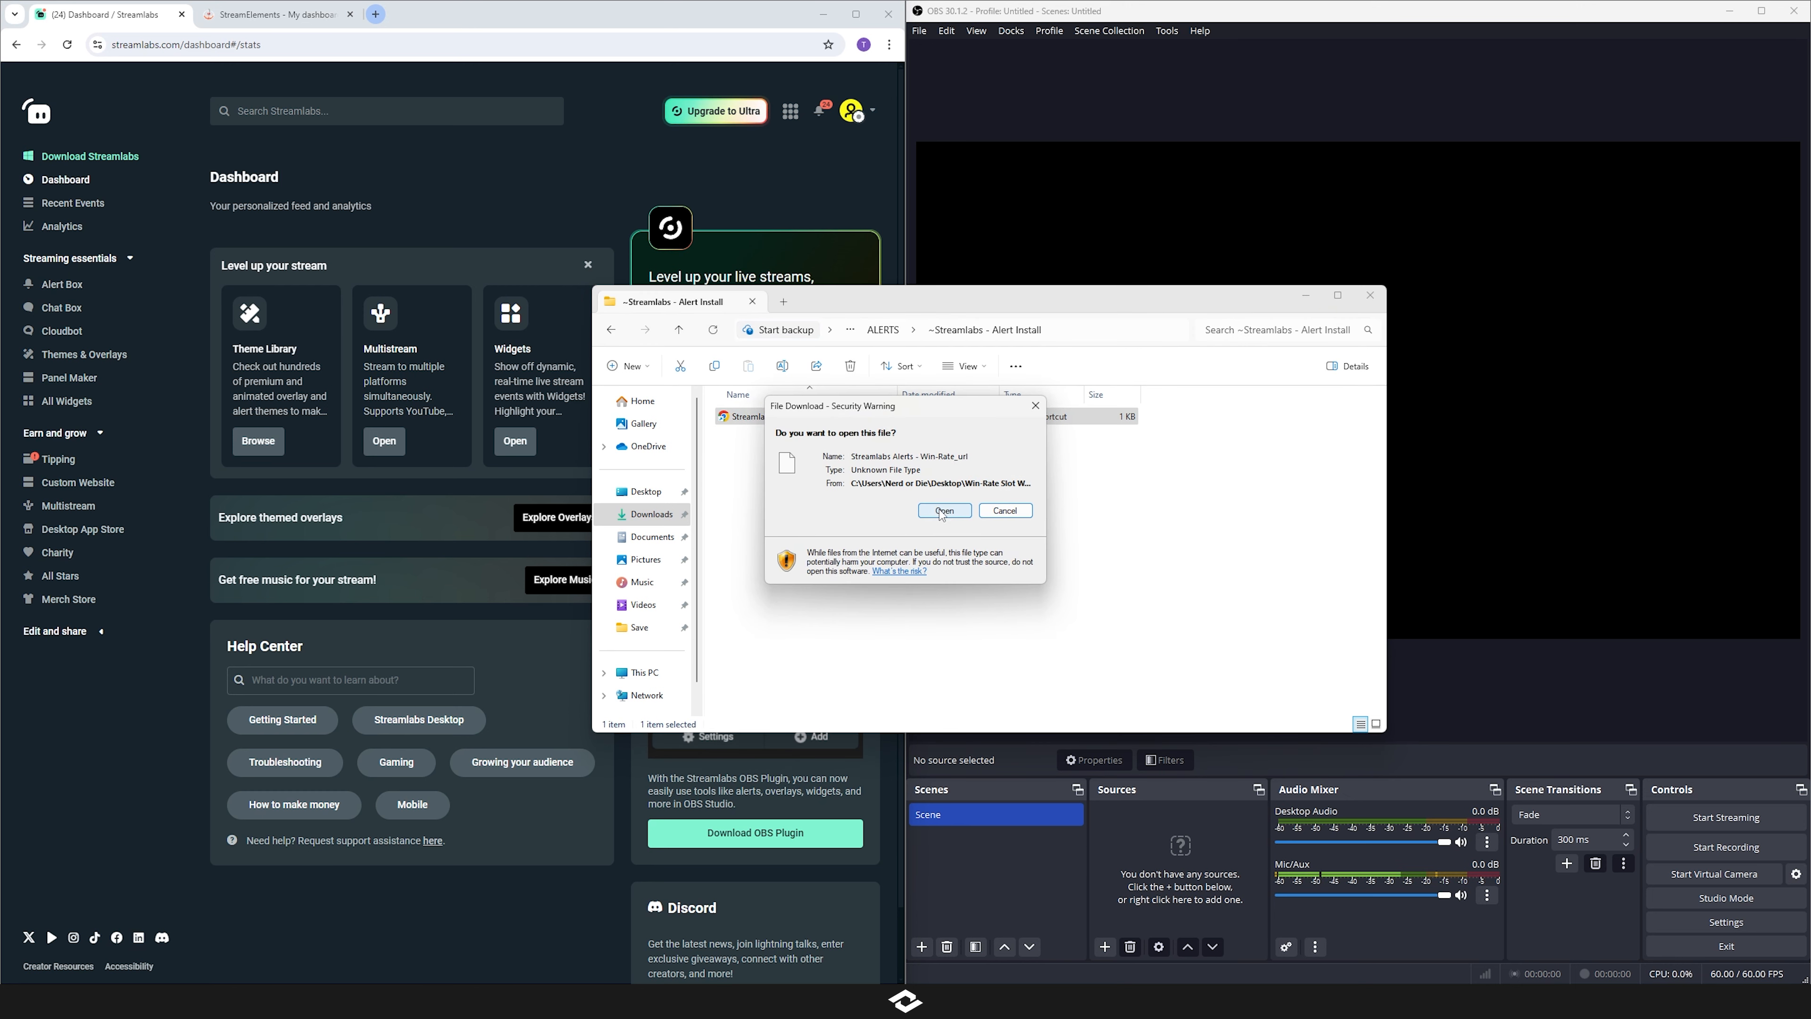
{"action": "left_click", "coordinate": [937, 506]}
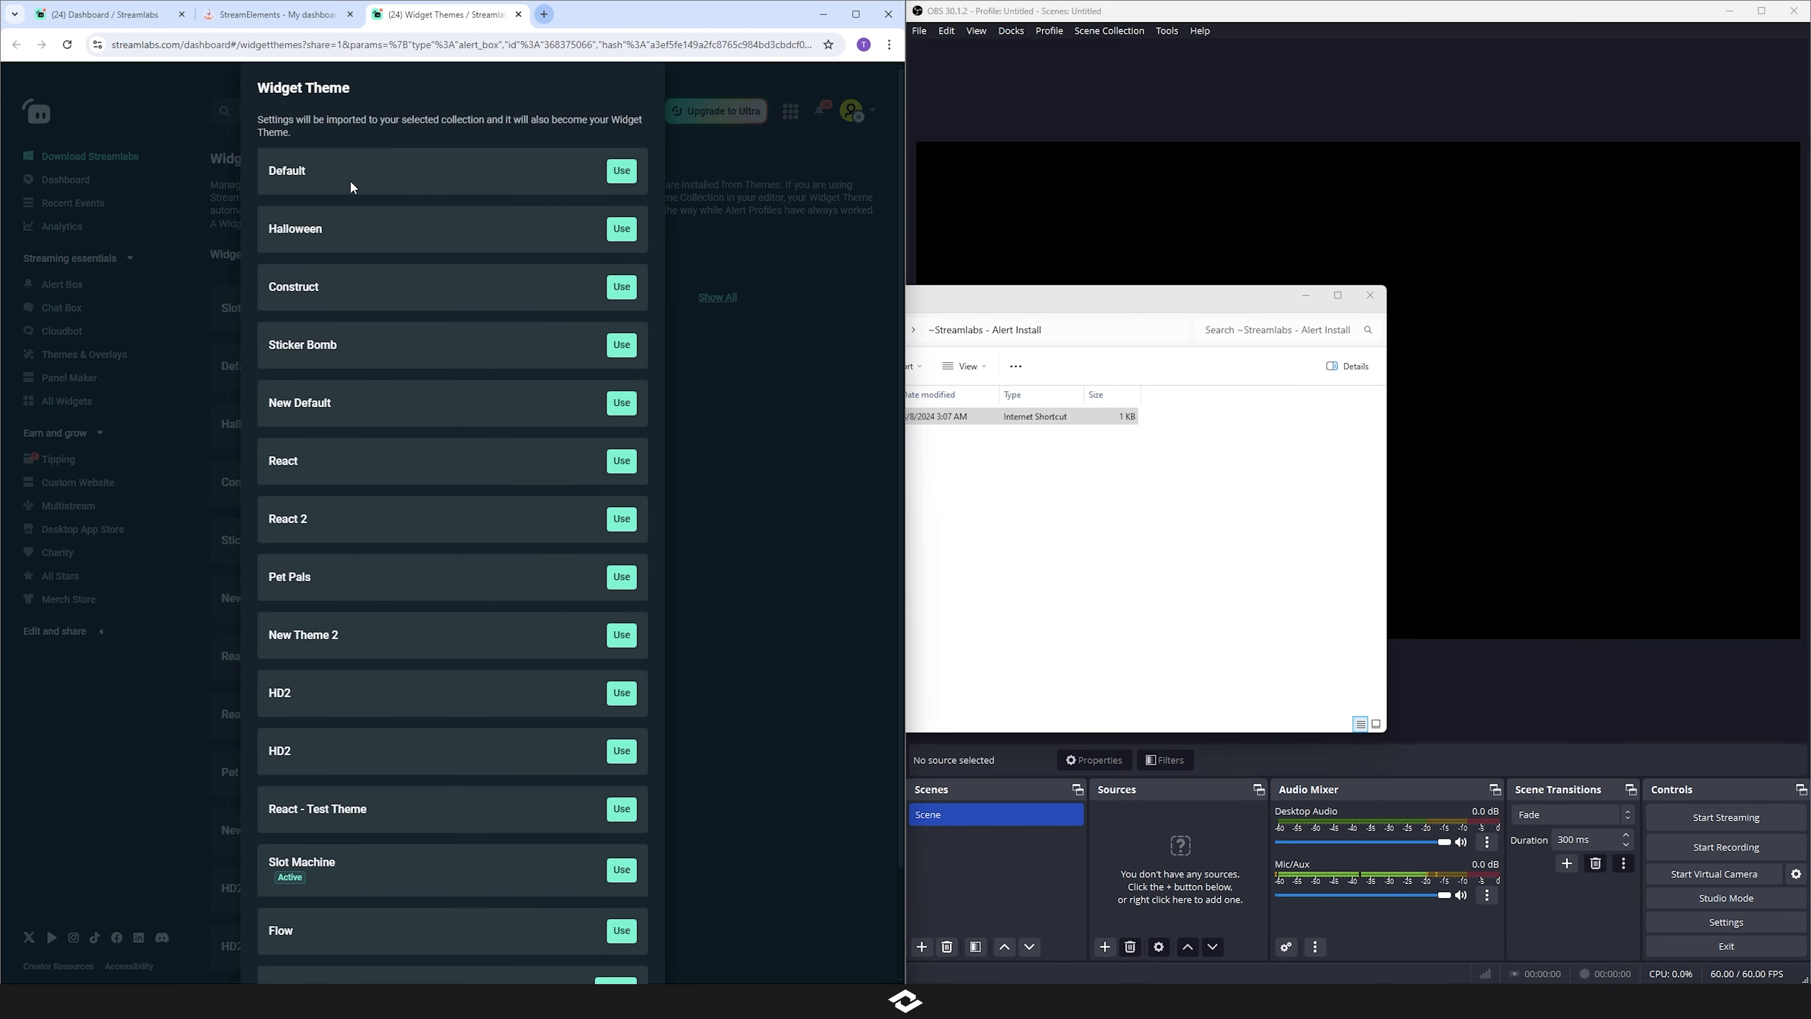
- Import the shared alert box settings into the Slot Machine widget theme
{"action": "scroll", "coordinate": [413, 464], "scroll_direction": "down", "scroll_amount": 2}
{"action": "scroll", "coordinate": [456, 500], "scroll_direction": "up", "scroll_amount": 2}
{"action": "scroll", "coordinate": [499, 571], "scroll_direction": "down", "scroll_amount": 2}
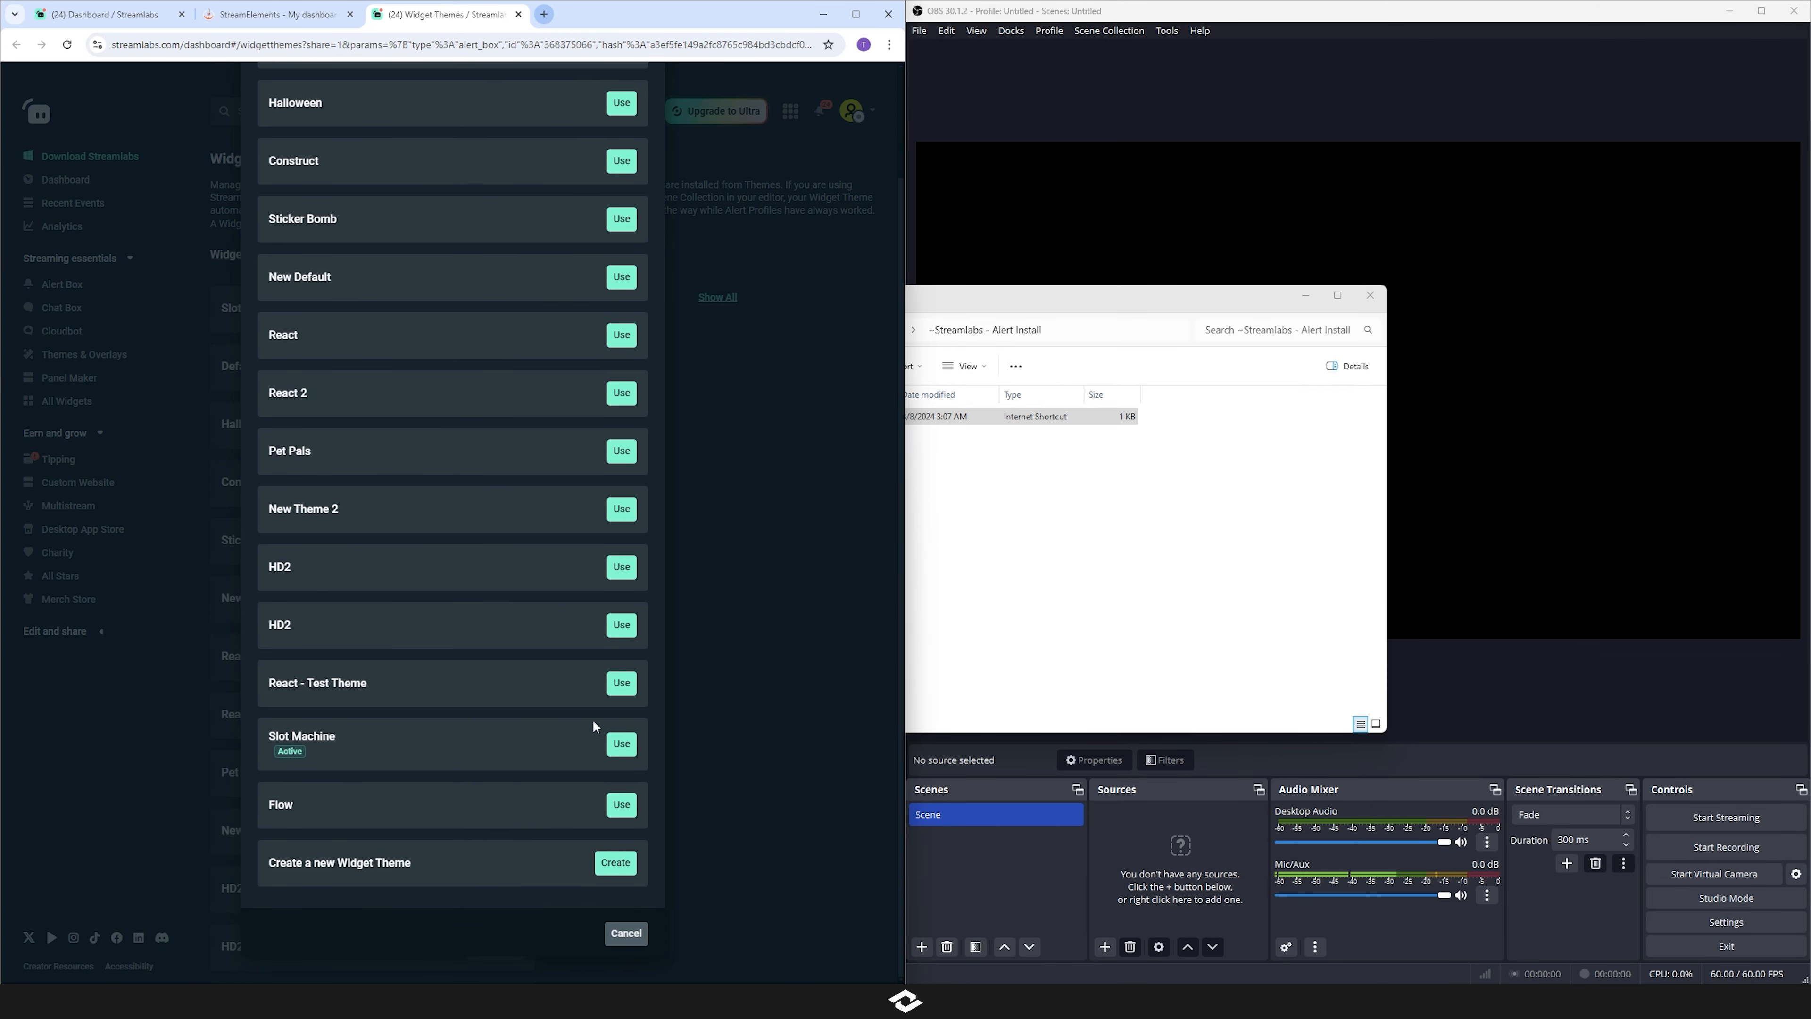
{"action": "left_click", "coordinate": [628, 745]}
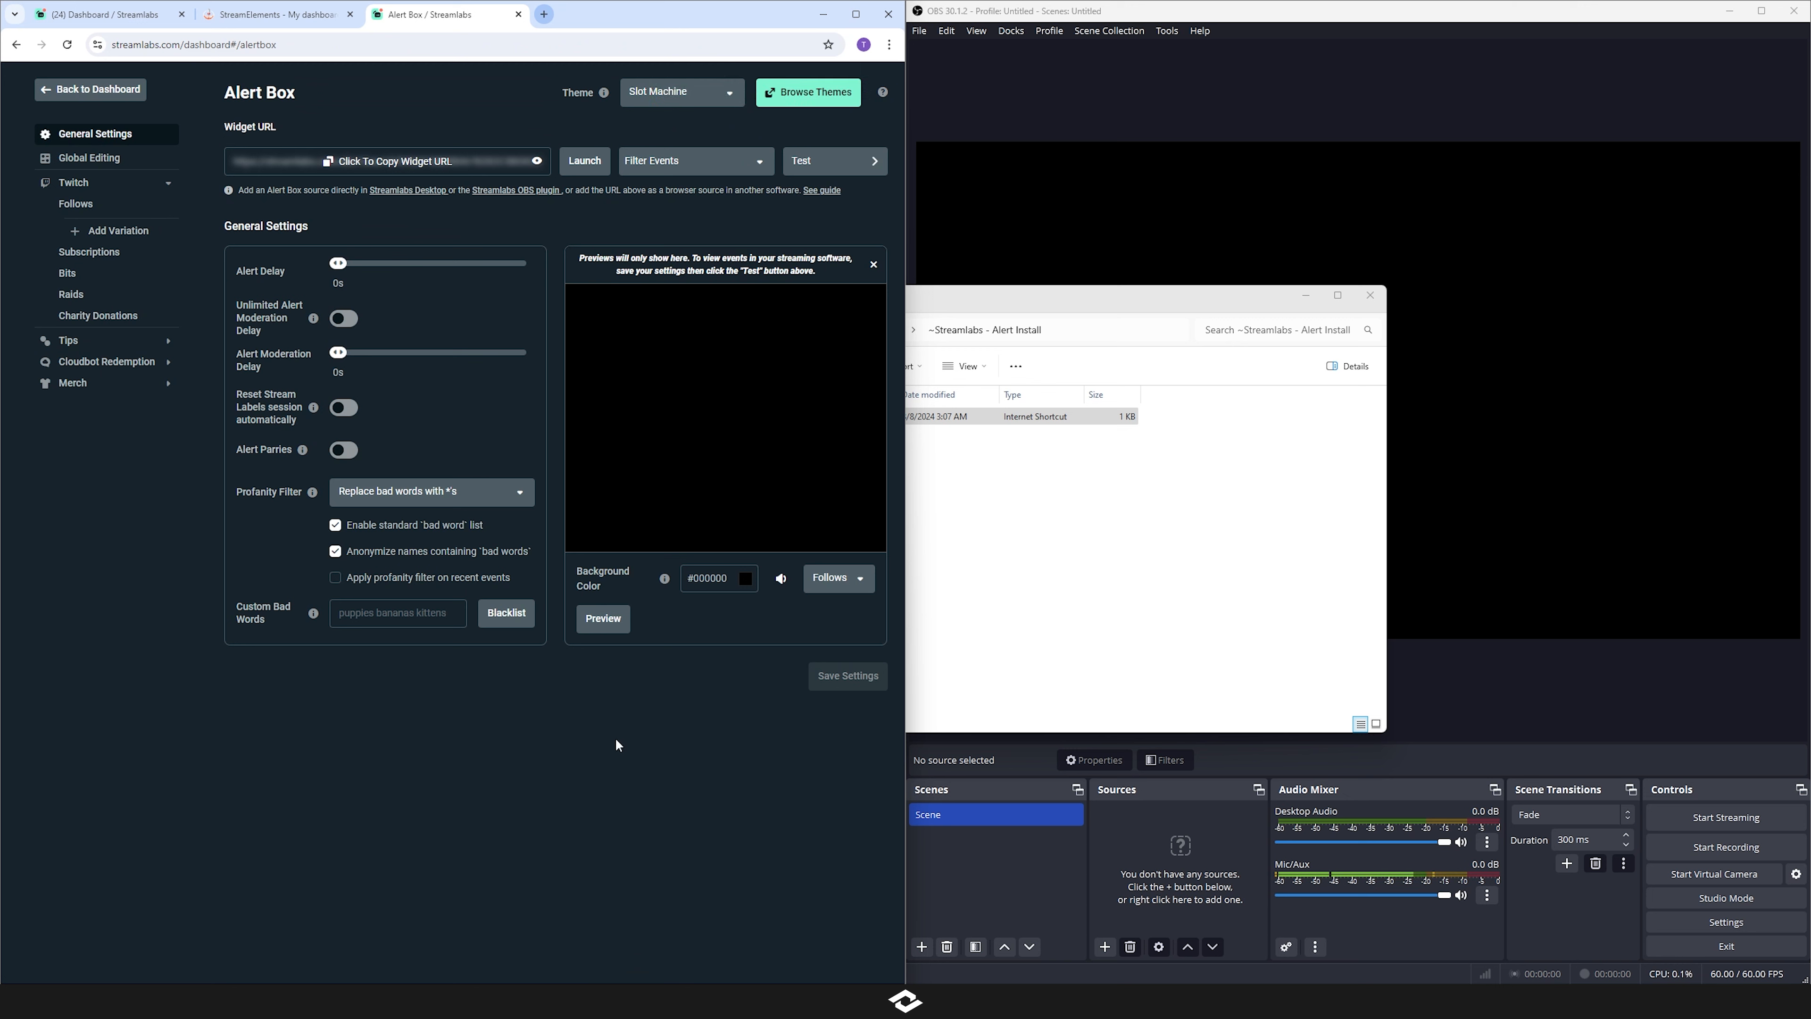
- Open the Twitch Alerts Install - Win-Rate shortcut from the ~StreamElements - Alert Install folder, accepting the security warning
{"action": "left_click", "coordinate": [1088, 614]}
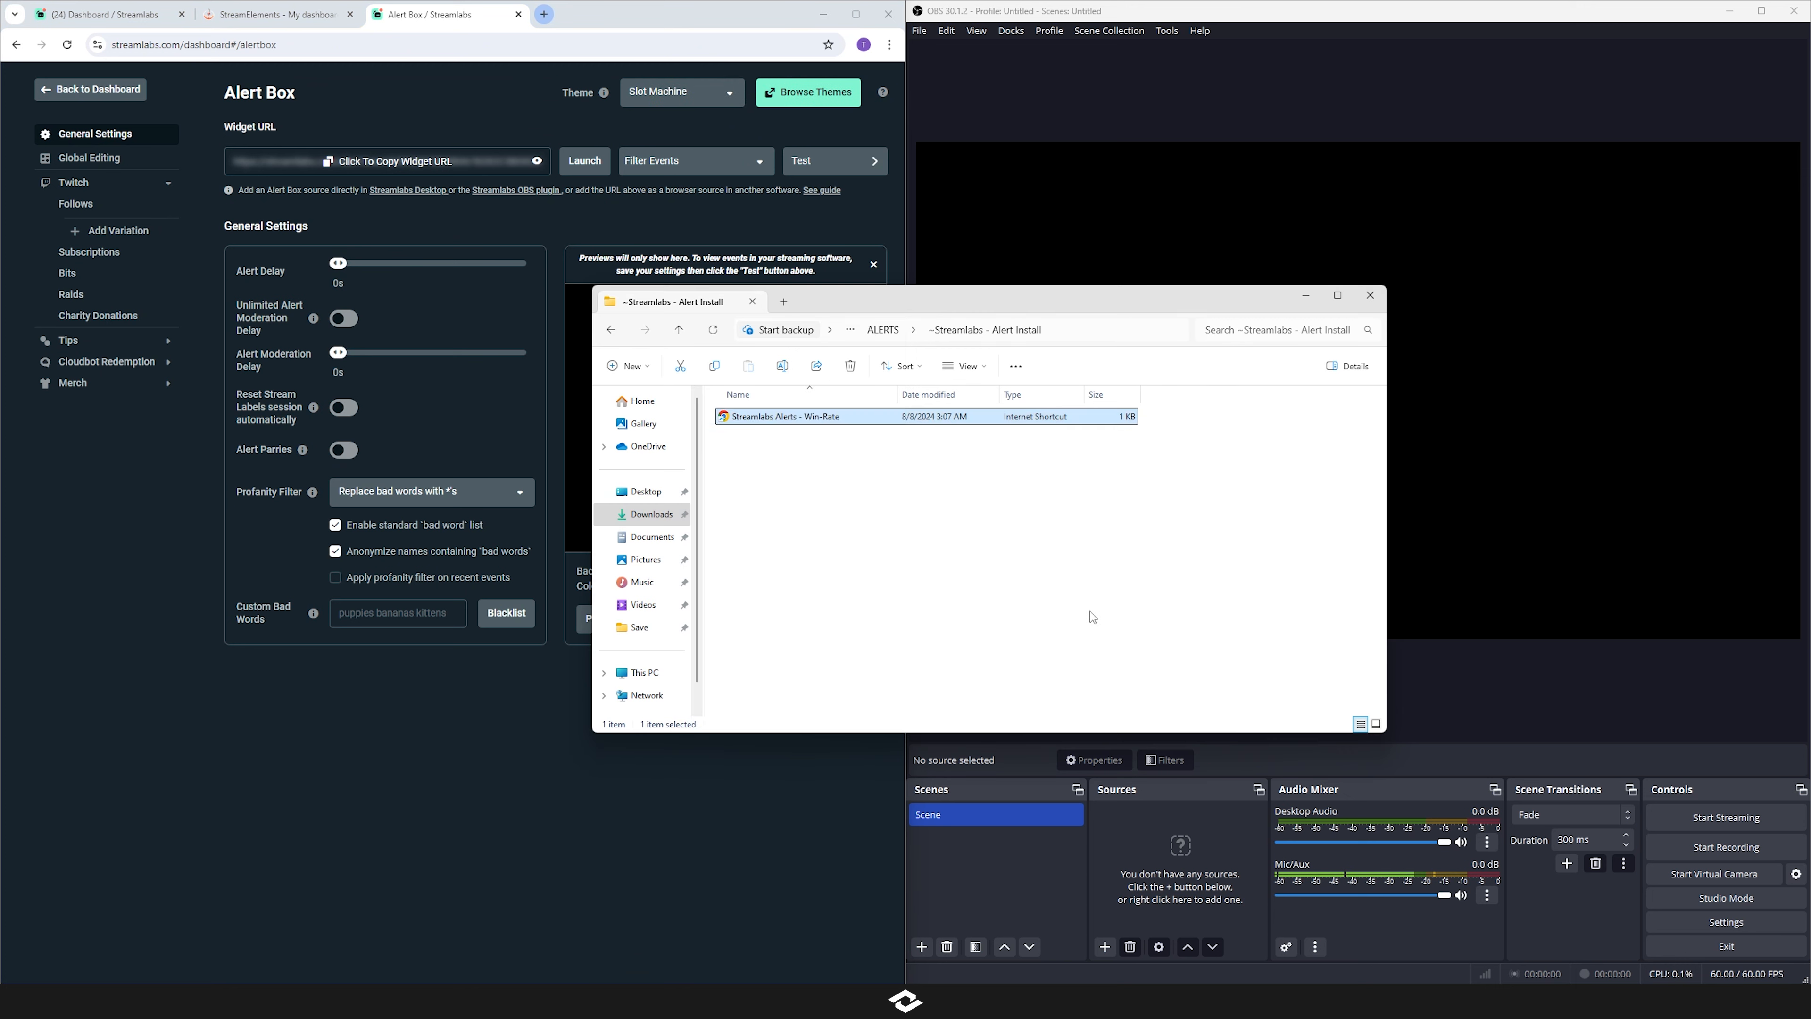
{"action": "left_click", "coordinate": [882, 329]}
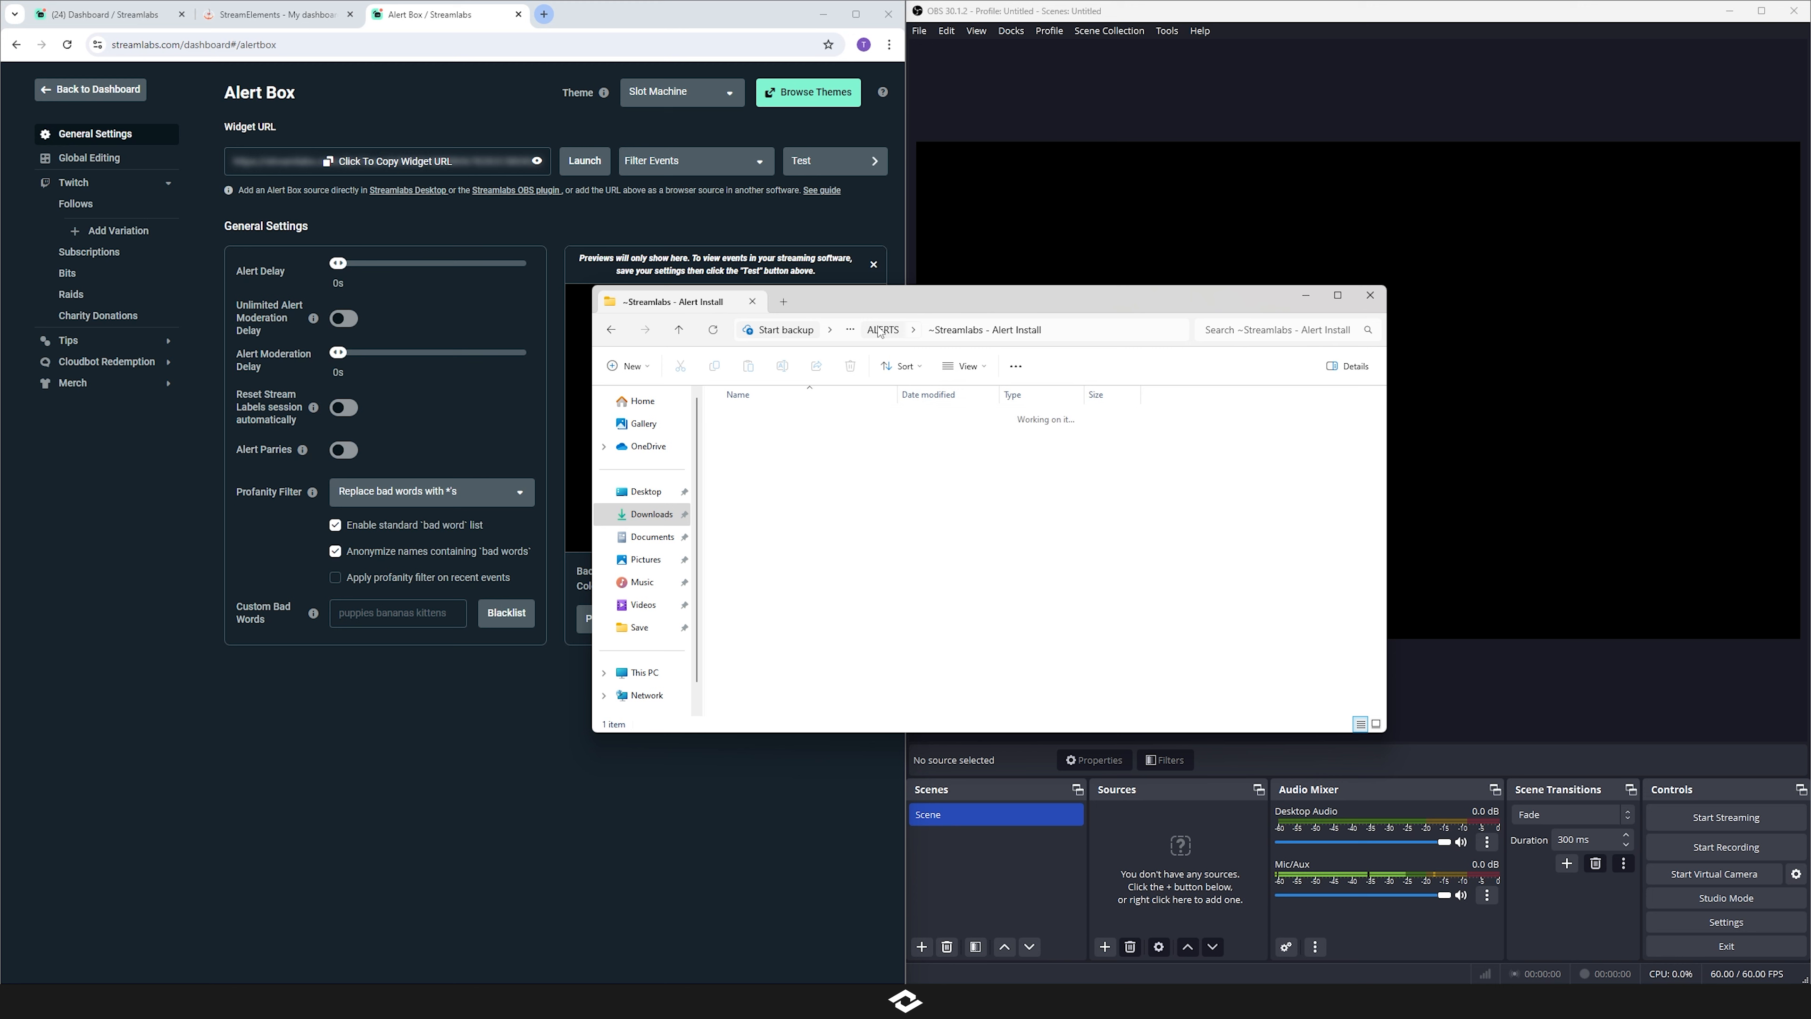
{"action": "double_click", "coordinate": [815, 421]}
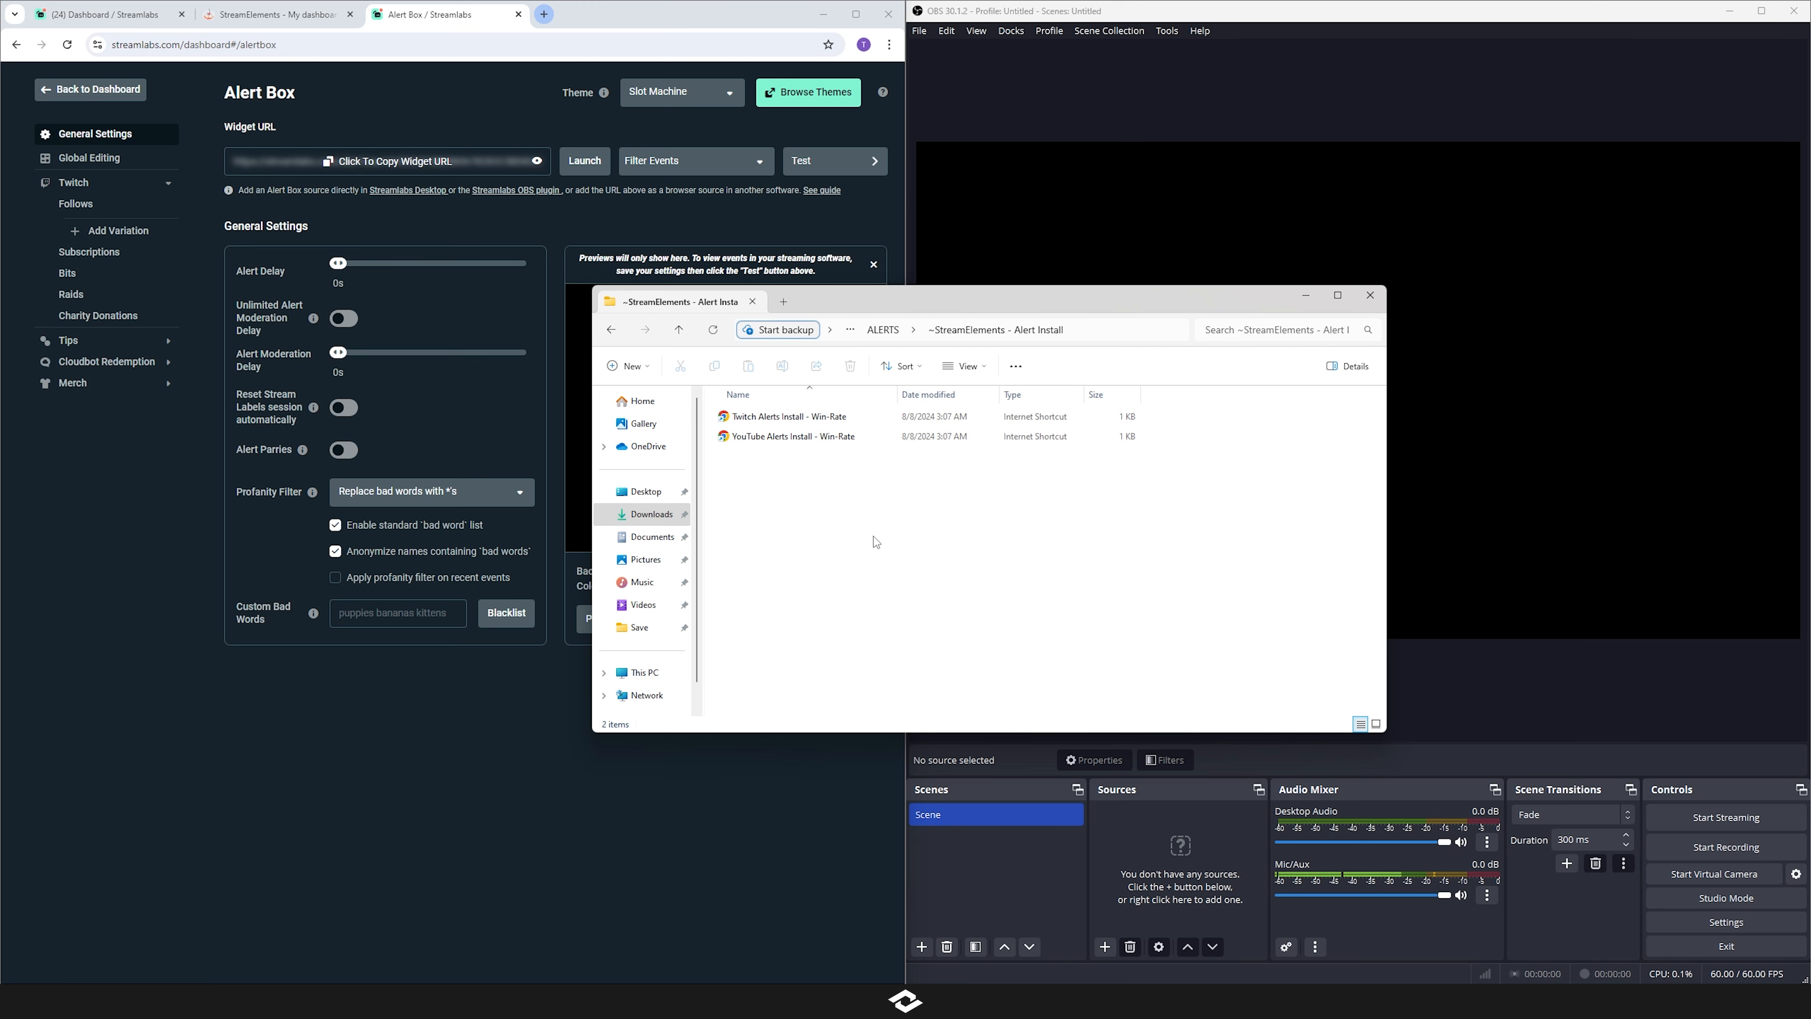
{"action": "double_click", "coordinate": [784, 416]}
{"action": "left_click", "coordinate": [935, 515]}
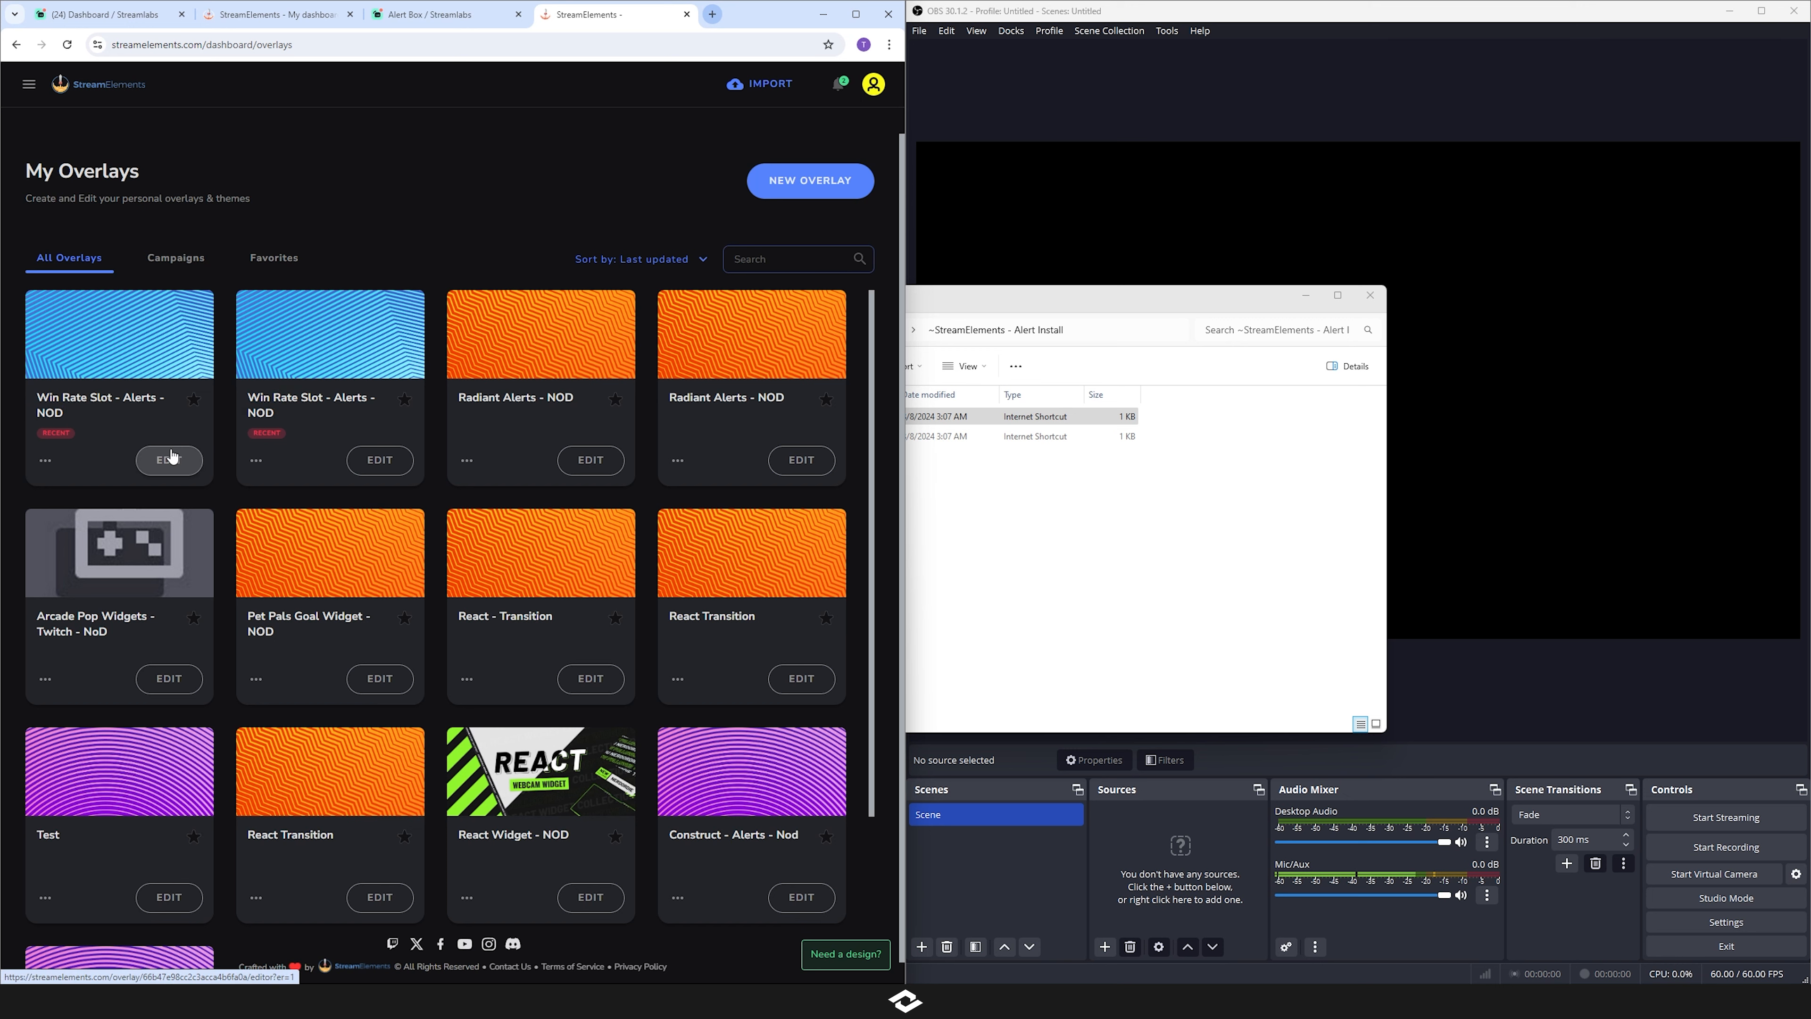
- Open the first Win Rate Slot - Alerts - NOD overlay for editing and select its Alert Box layer
{"action": "left_click", "coordinate": [169, 459]}
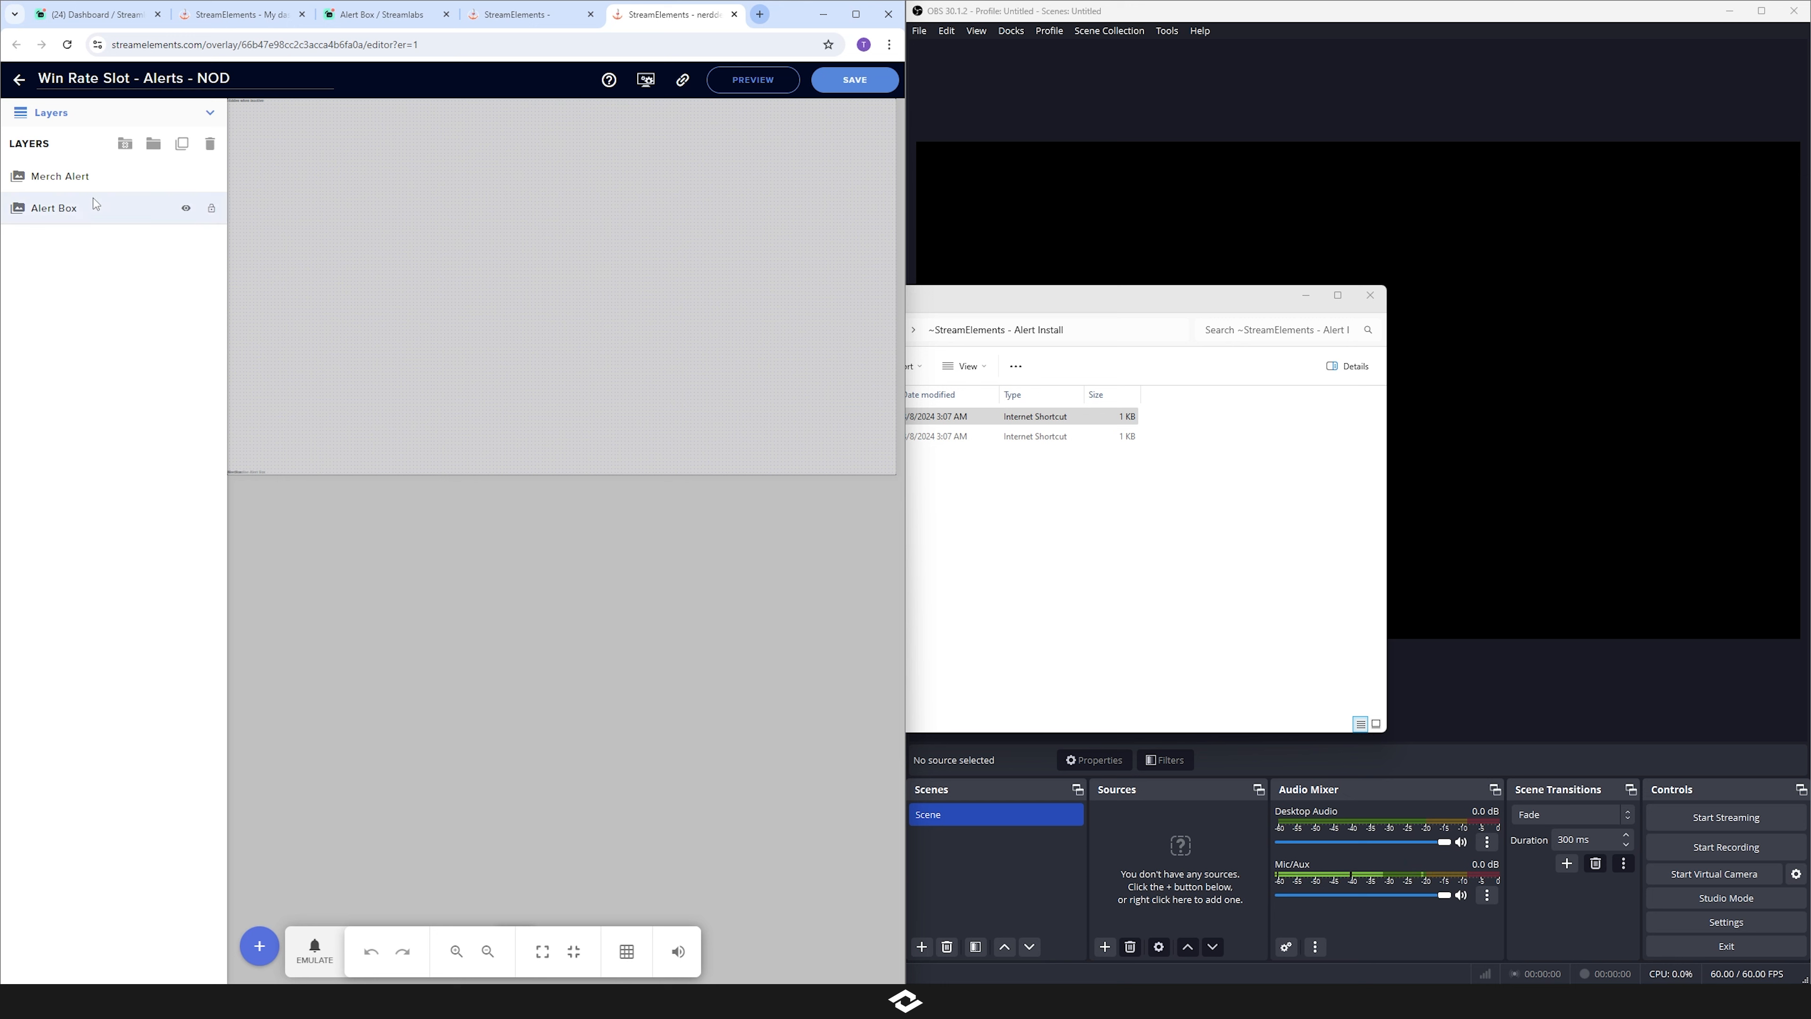
{"action": "left_click", "coordinate": [102, 183]}
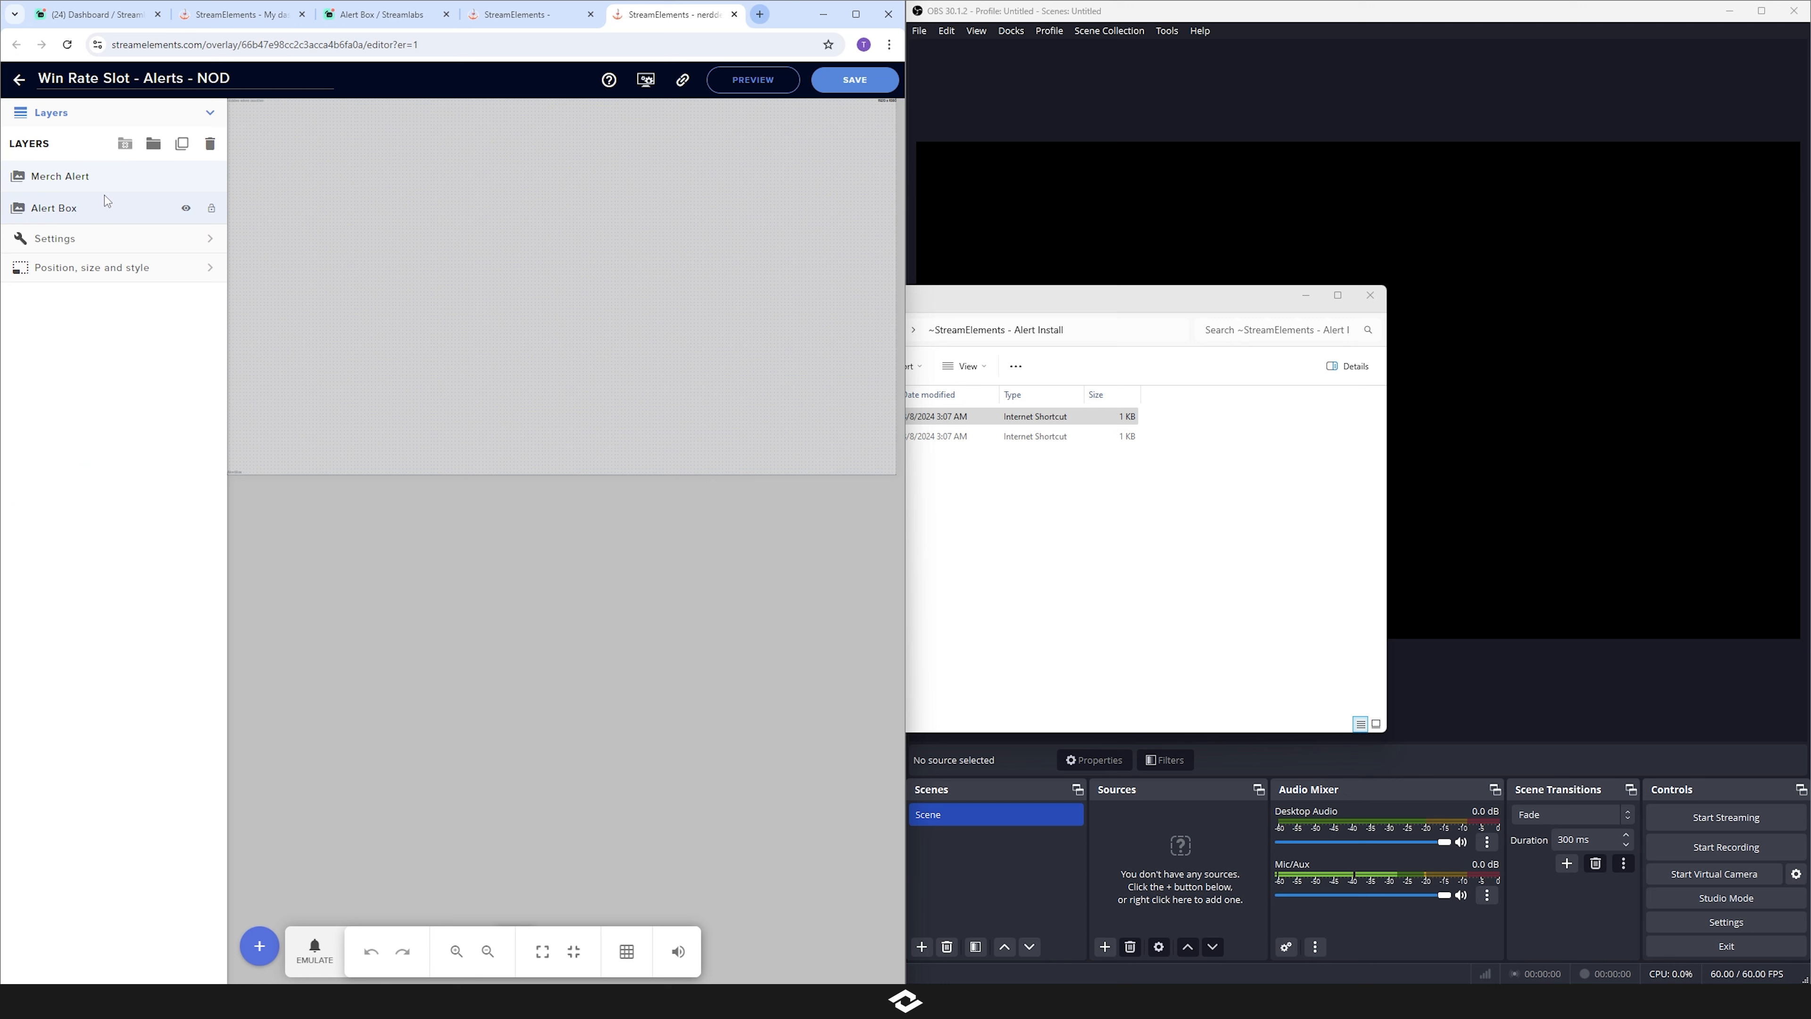
{"action": "left_click", "coordinate": [78, 211]}
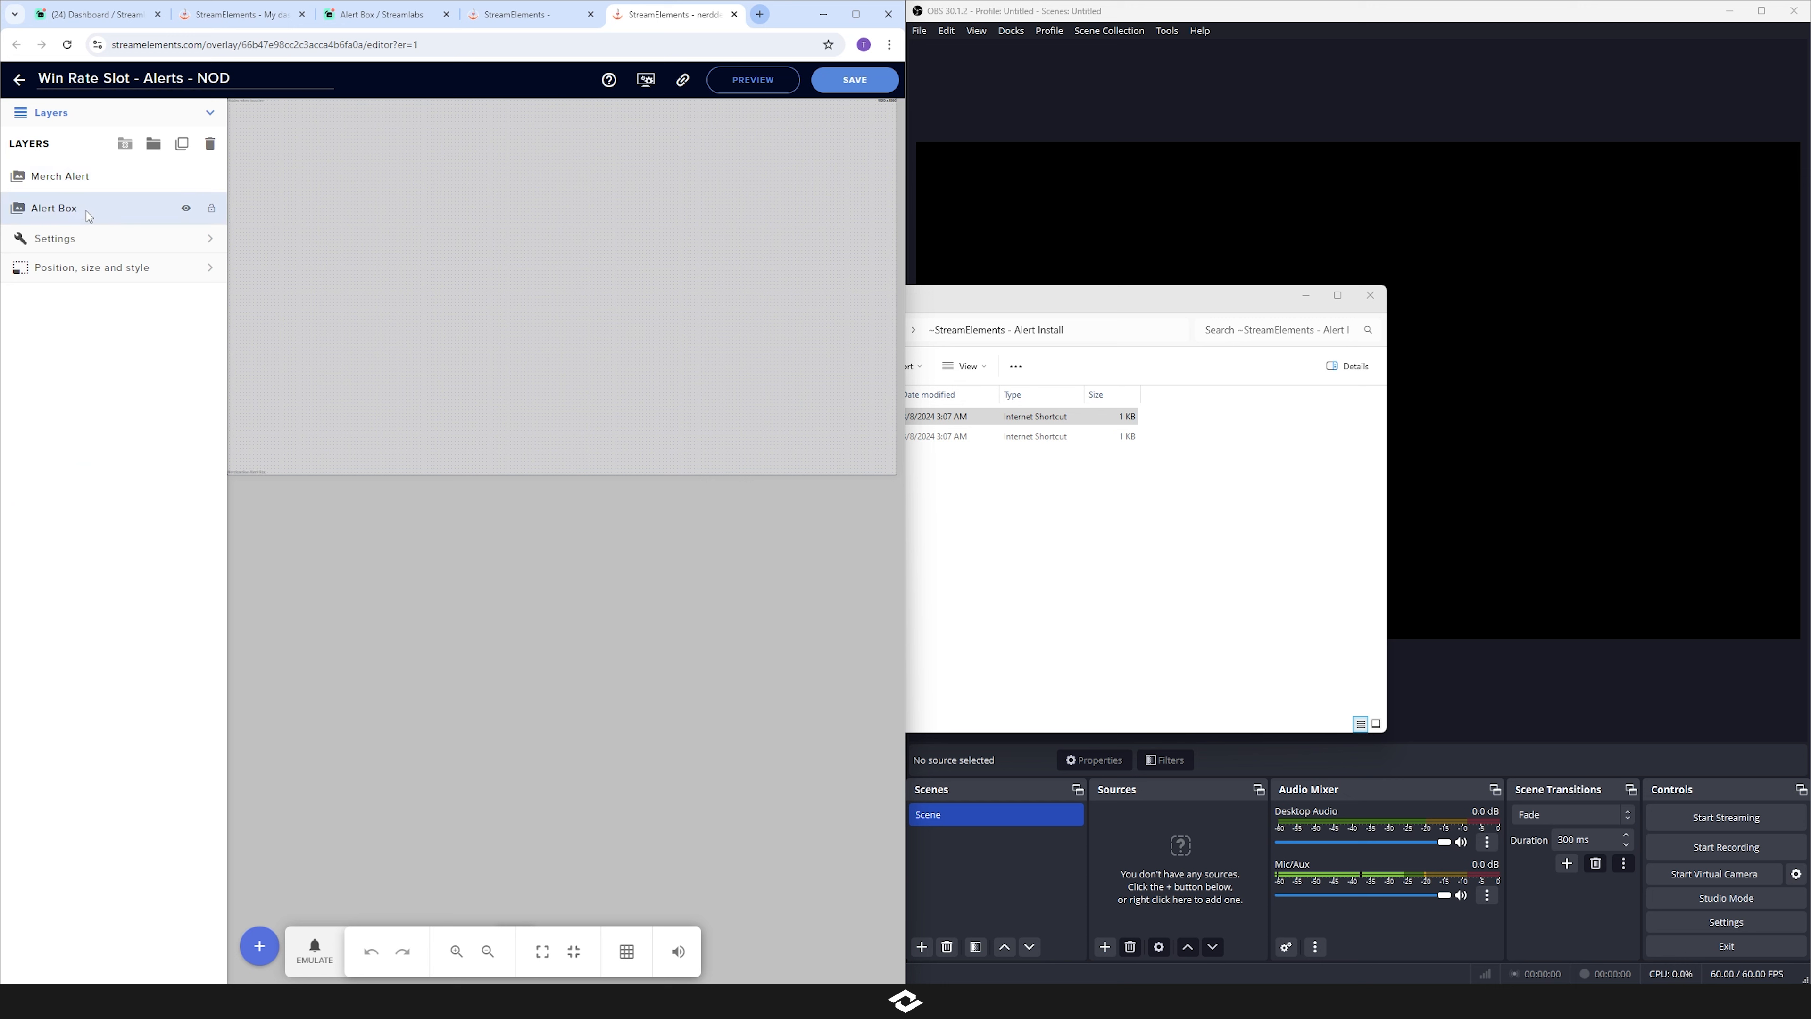
{"action": "left_click", "coordinate": [115, 168]}
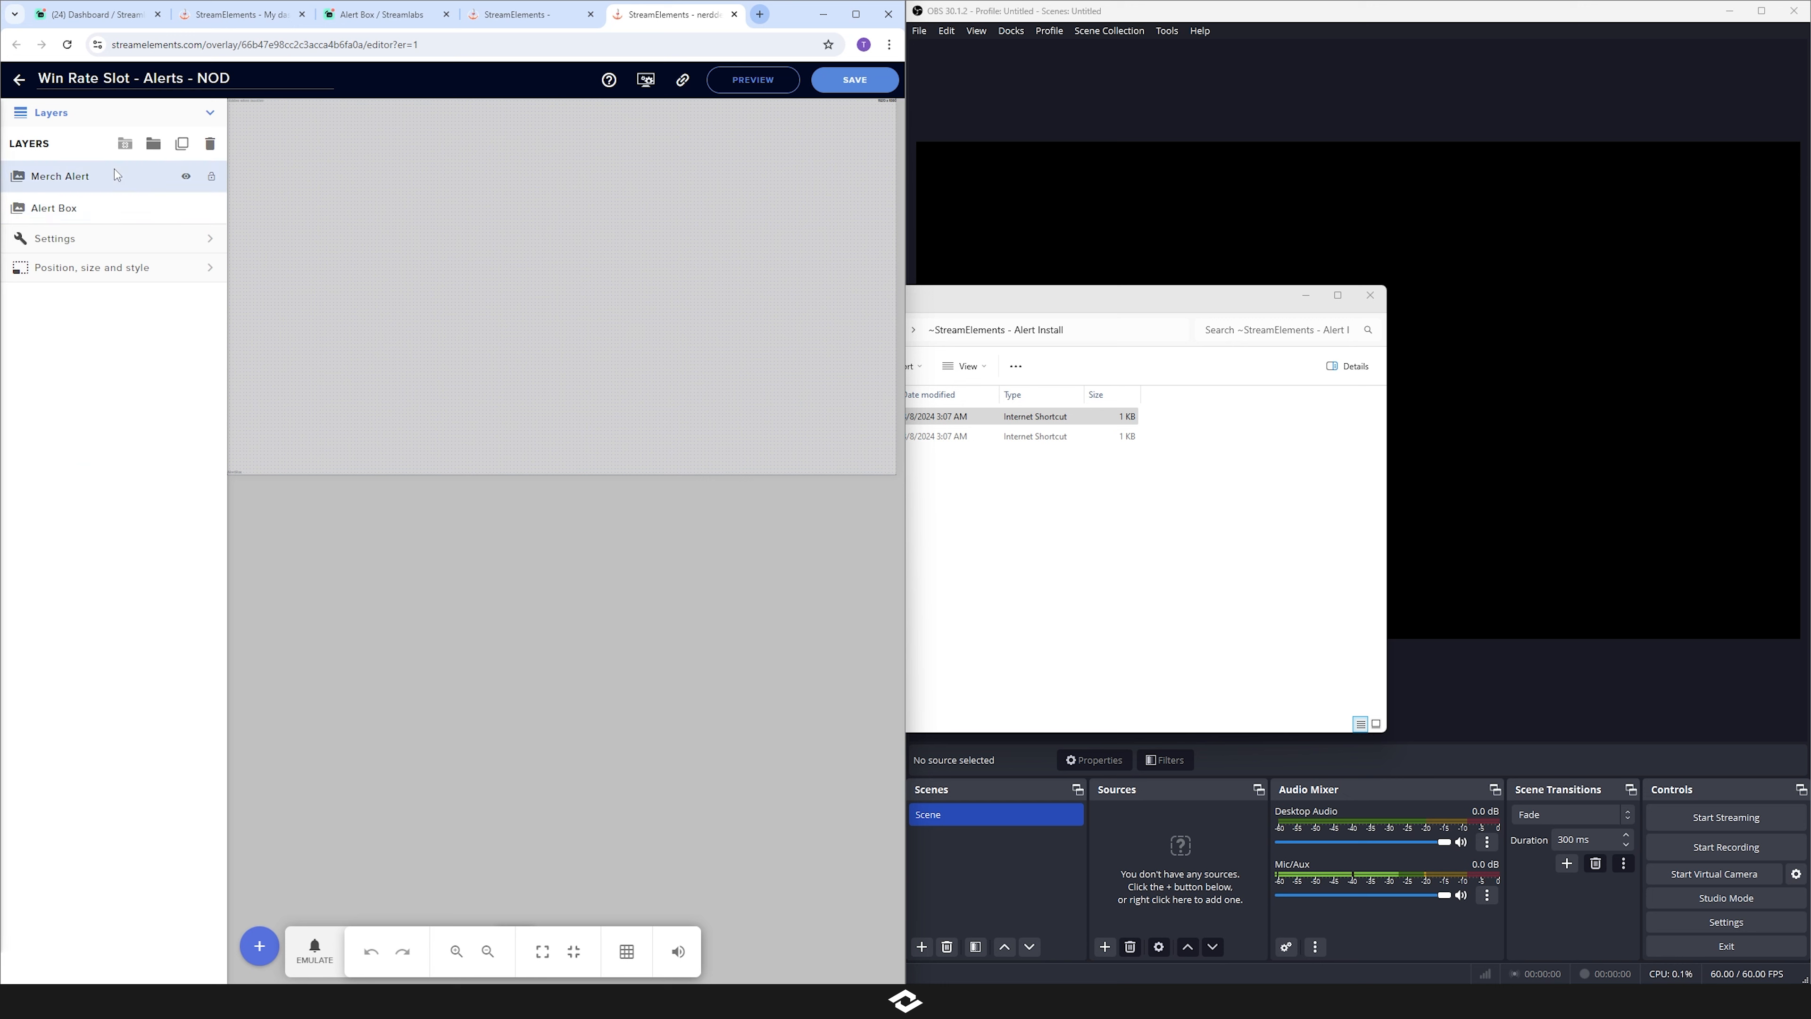
{"action": "left_click", "coordinate": [110, 208]}
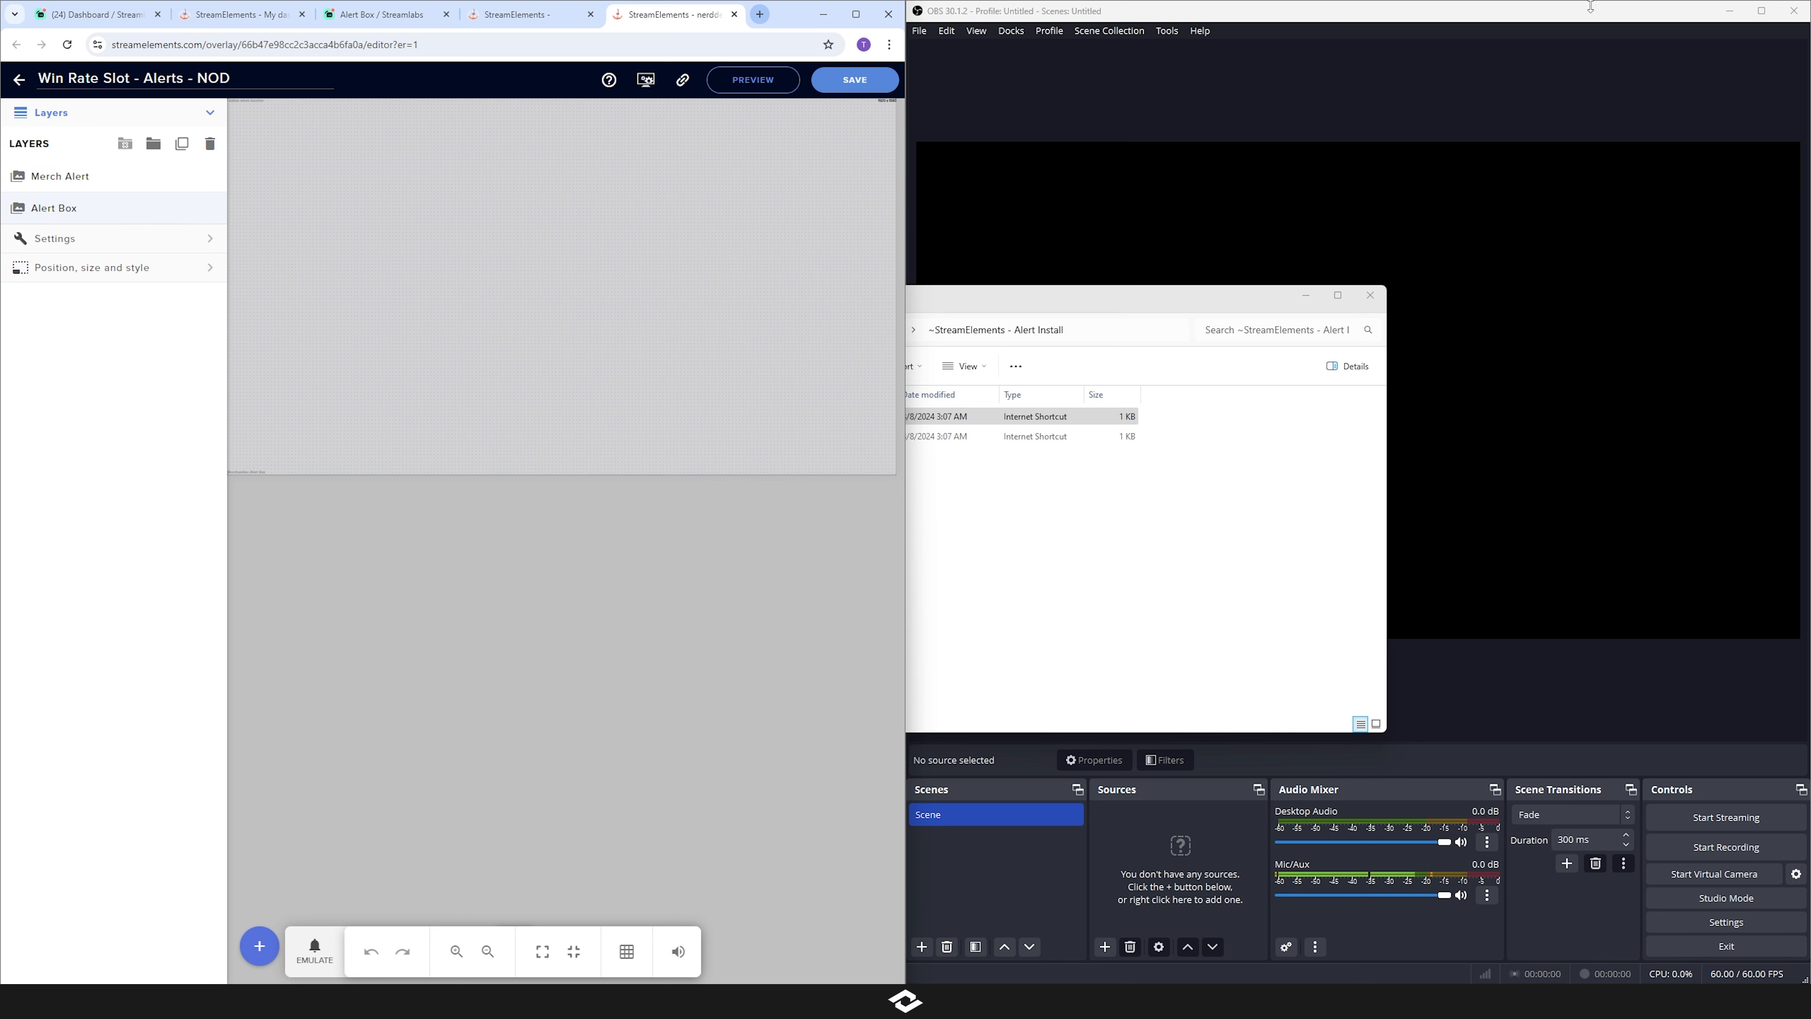
- Bring OBS in front of the file window, close the StreamElements overlay list page and switch to the Streamlabs Alert Box page
{"action": "left_click", "coordinate": [1364, 89]}
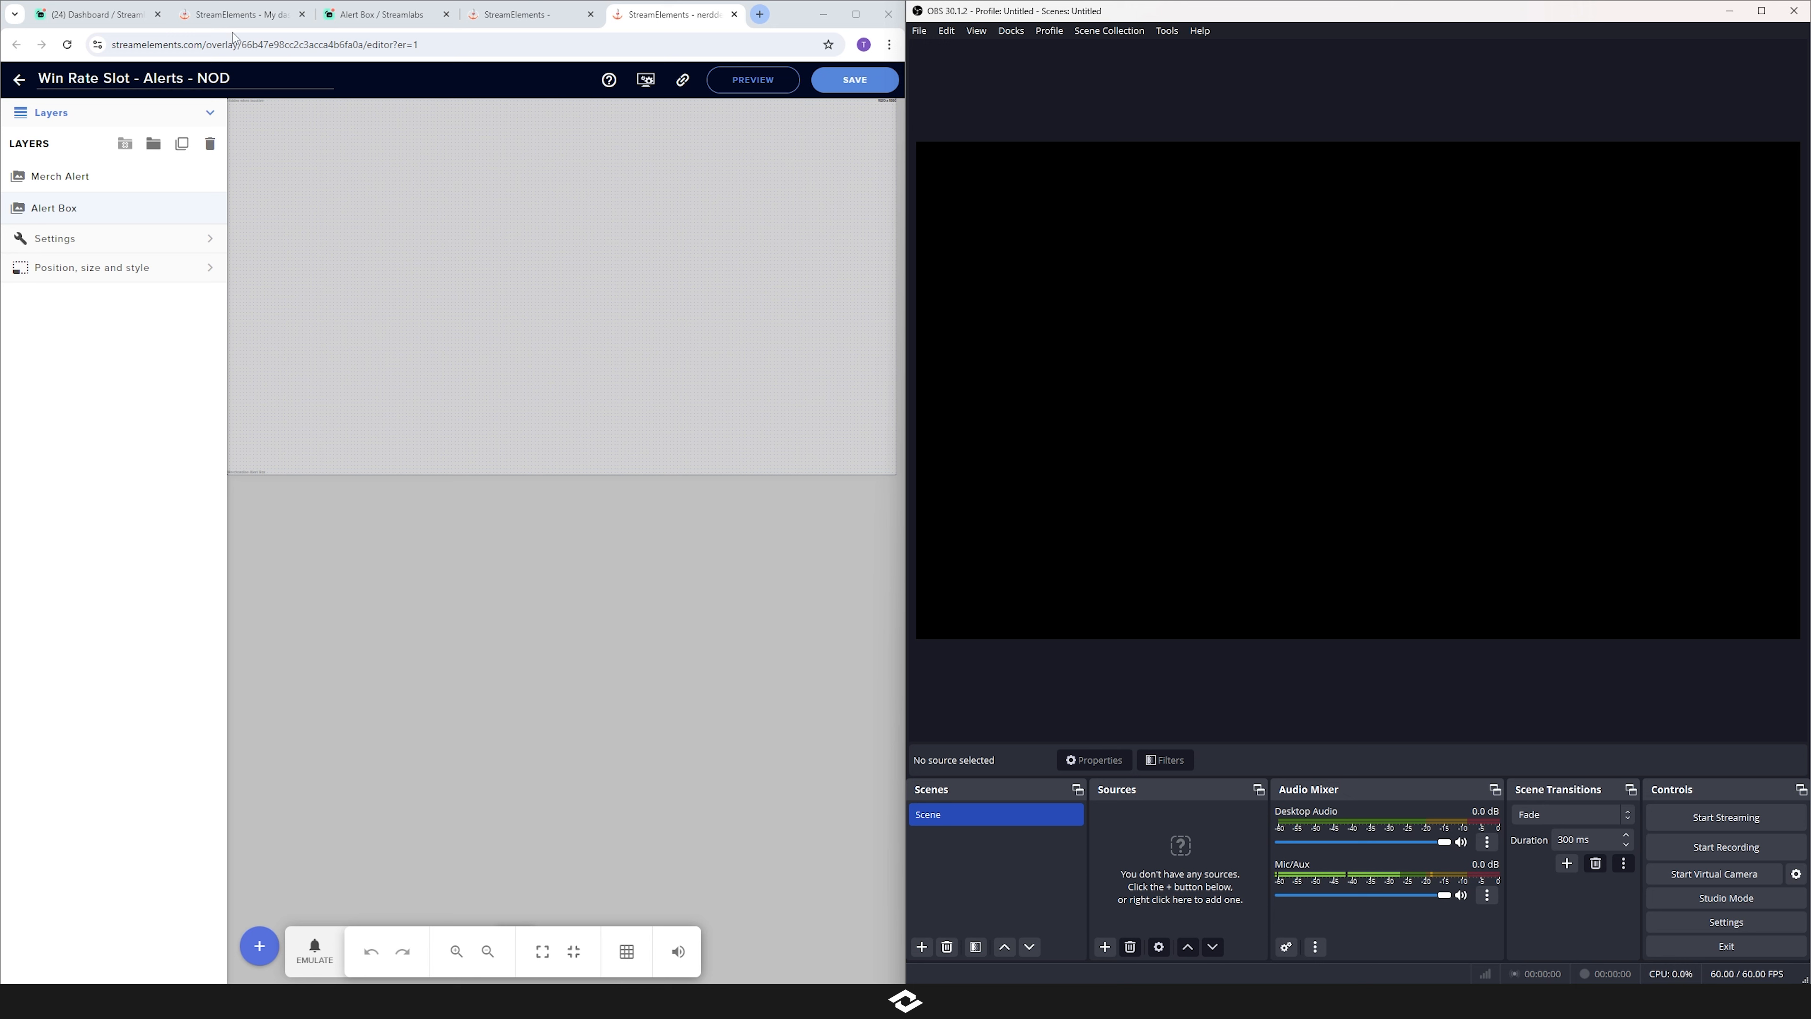
{"action": "middle_click", "coordinate": [503, 16]}
{"action": "left_click", "coordinate": [383, 14]}
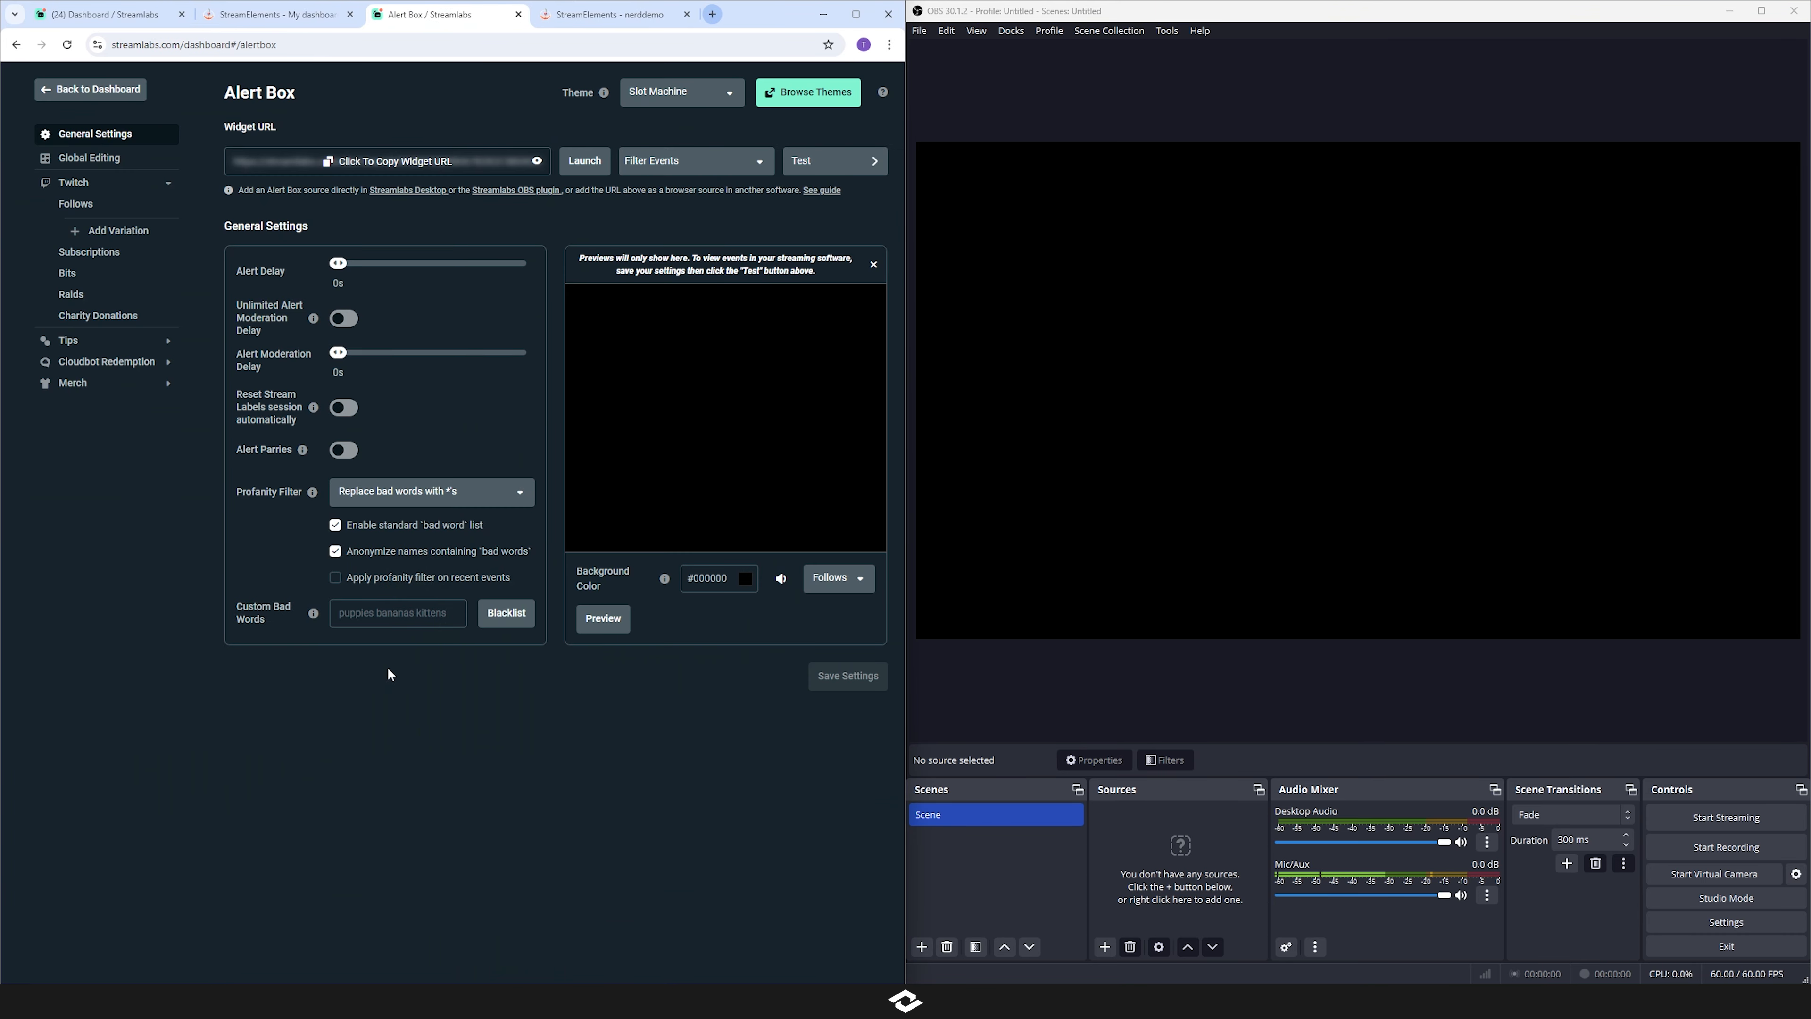
- Open the follower alert's advanced settings in the StreamElements overlay and examine its Top Text Templates options
{"action": "left_click", "coordinate": [580, 16]}
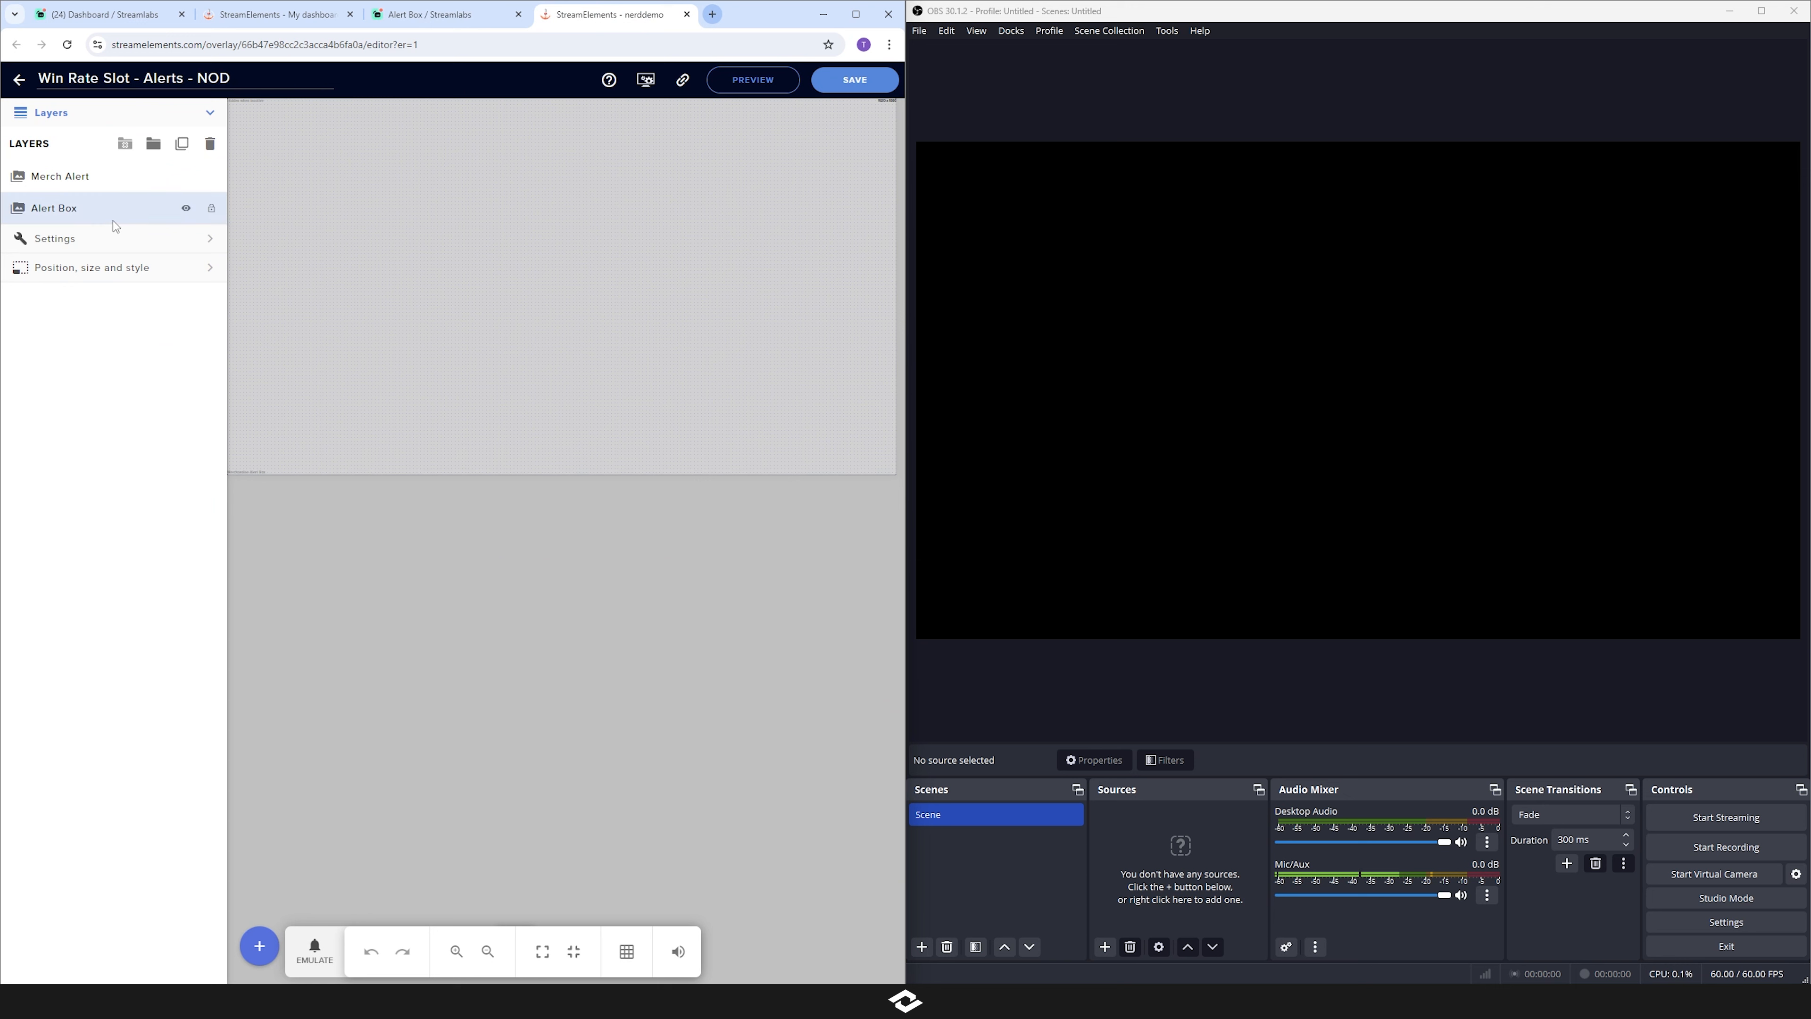
{"action": "left_click", "coordinate": [80, 239]}
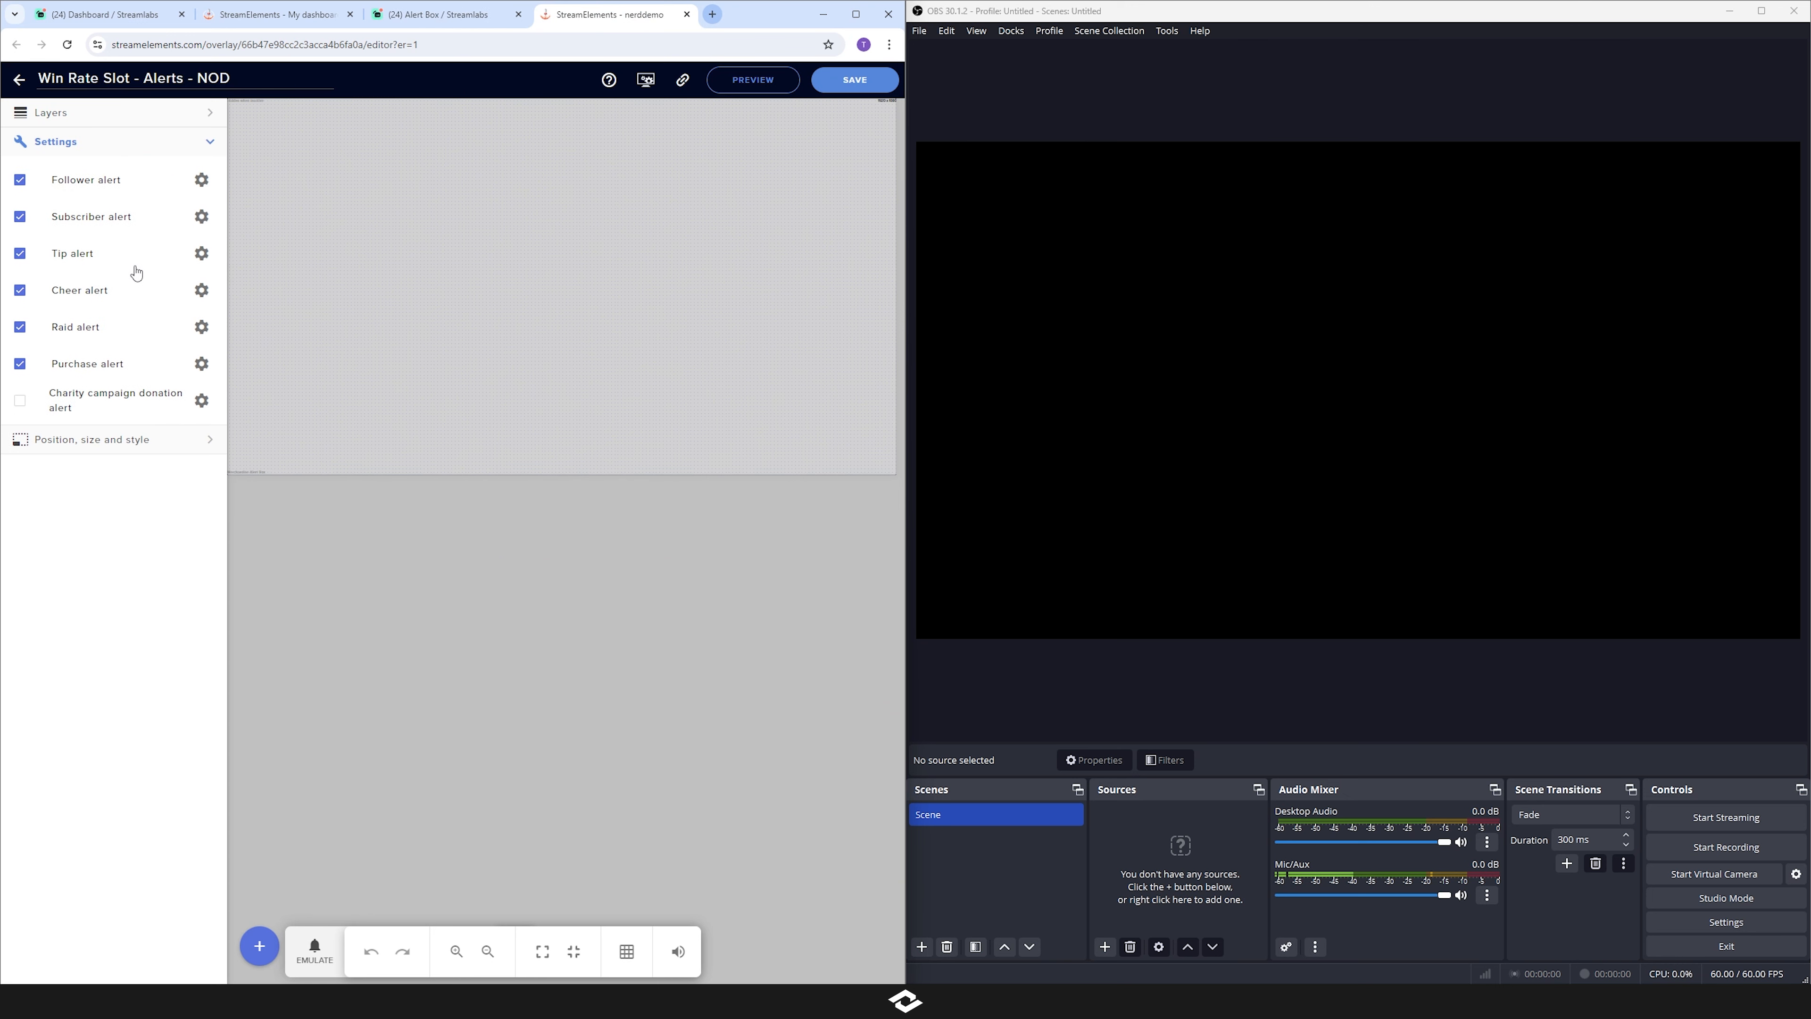
{"action": "left_click", "coordinate": [202, 182]}
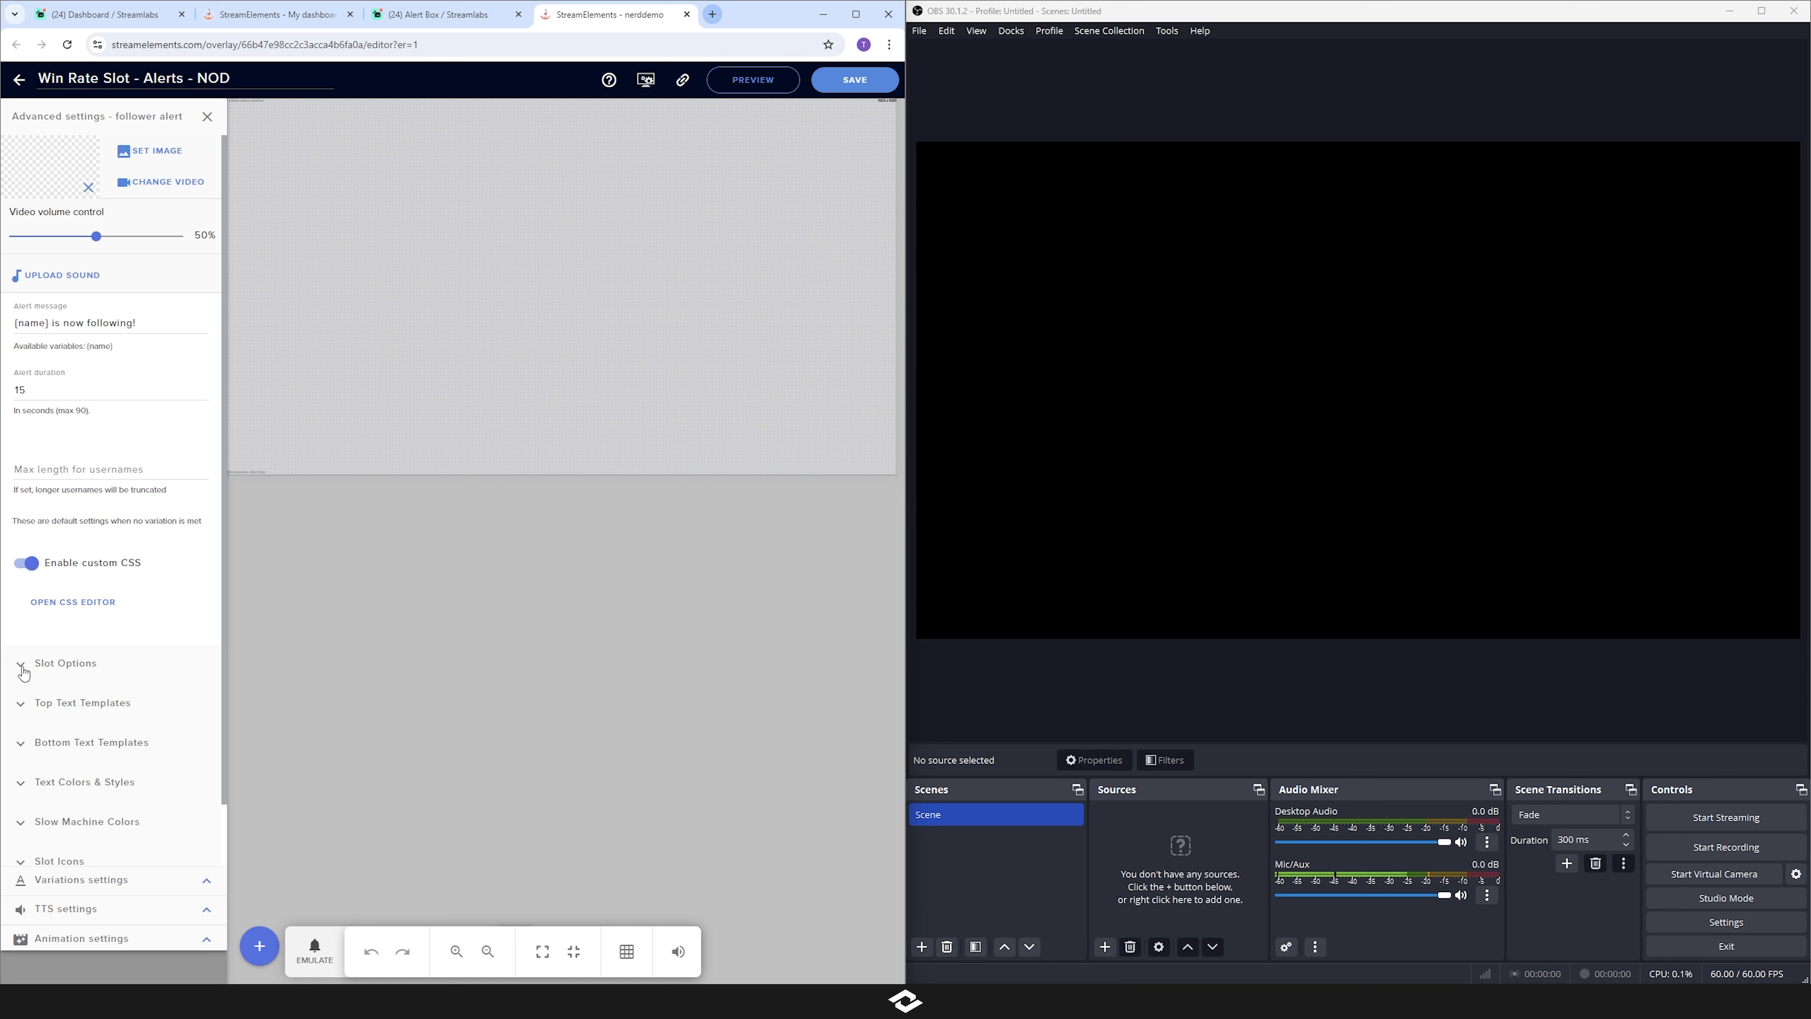
{"action": "scroll", "coordinate": [25, 664], "scroll_direction": "down", "scroll_amount": 1}
{"action": "left_click", "coordinate": [21, 638]}
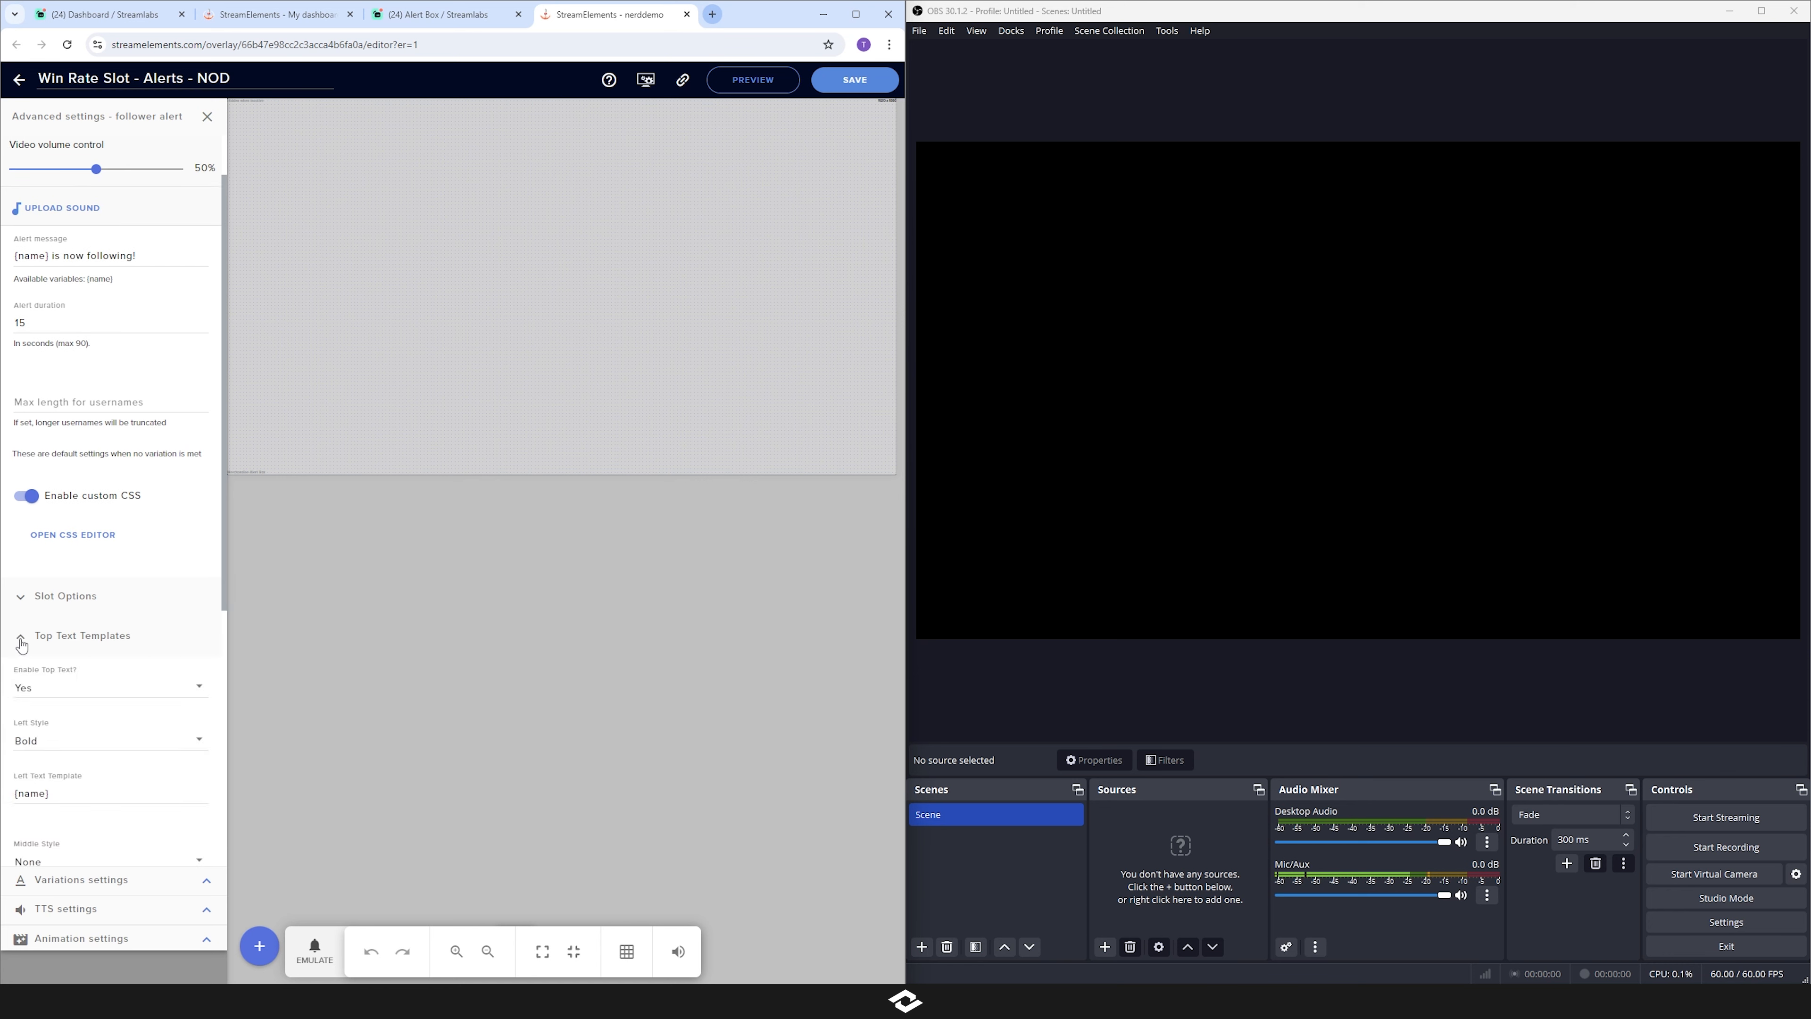
{"action": "left_click", "coordinate": [22, 642]}
{"action": "scroll", "coordinate": [97, 651], "scroll_direction": "up", "scroll_amount": 1}
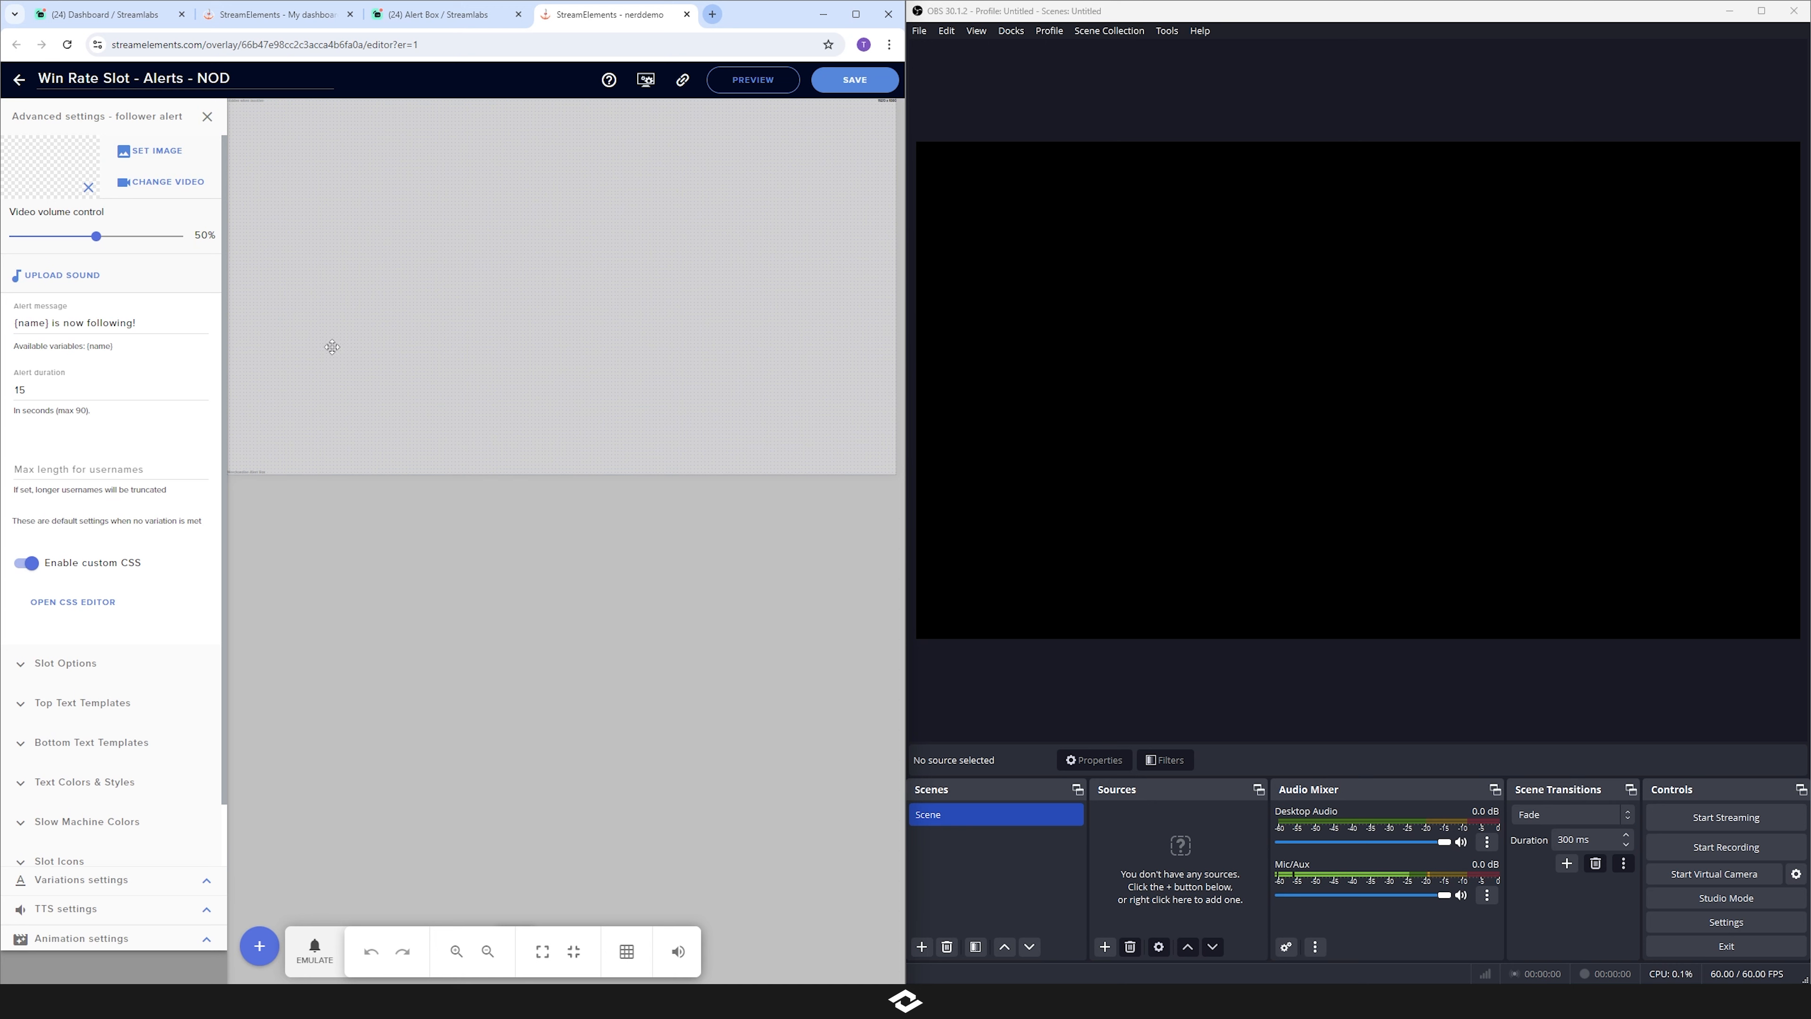
- Return to the Streamlabs Alert Box and show the custom fields of the Twitch Bits alert's Custom HTML/CSS
{"action": "left_click", "coordinate": [467, 21]}
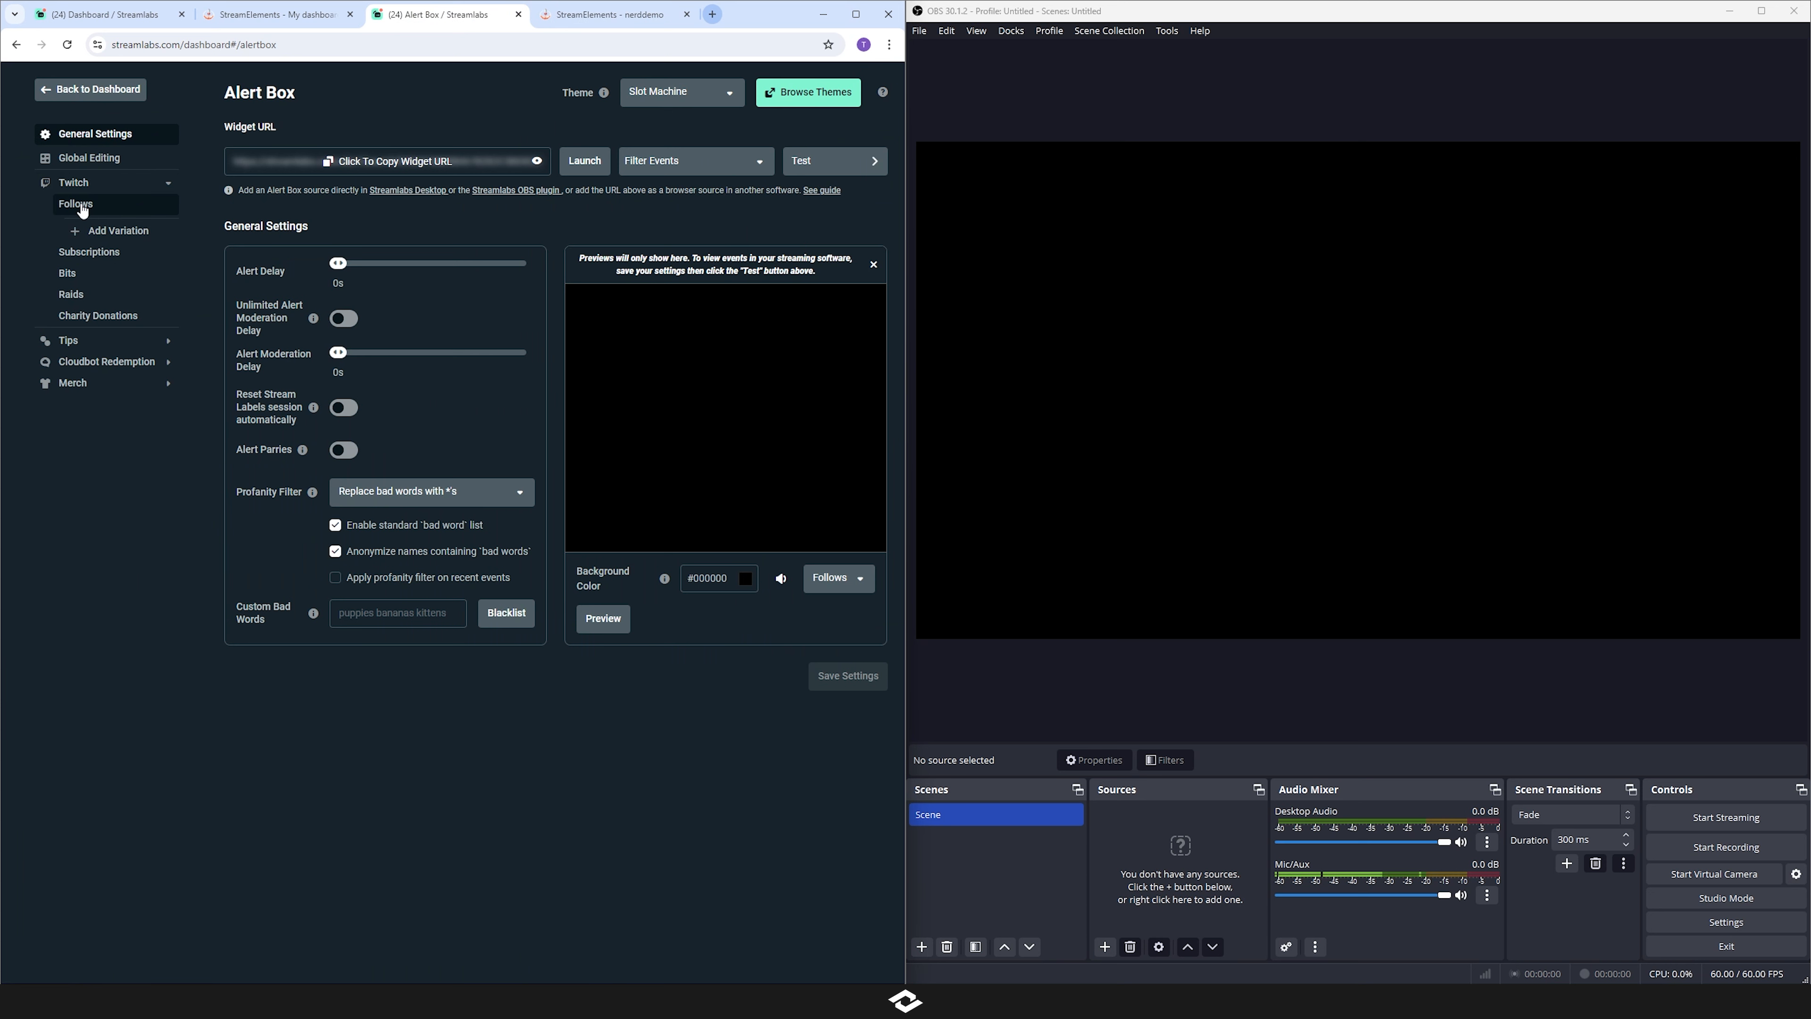
{"action": "left_click", "coordinate": [81, 252]}
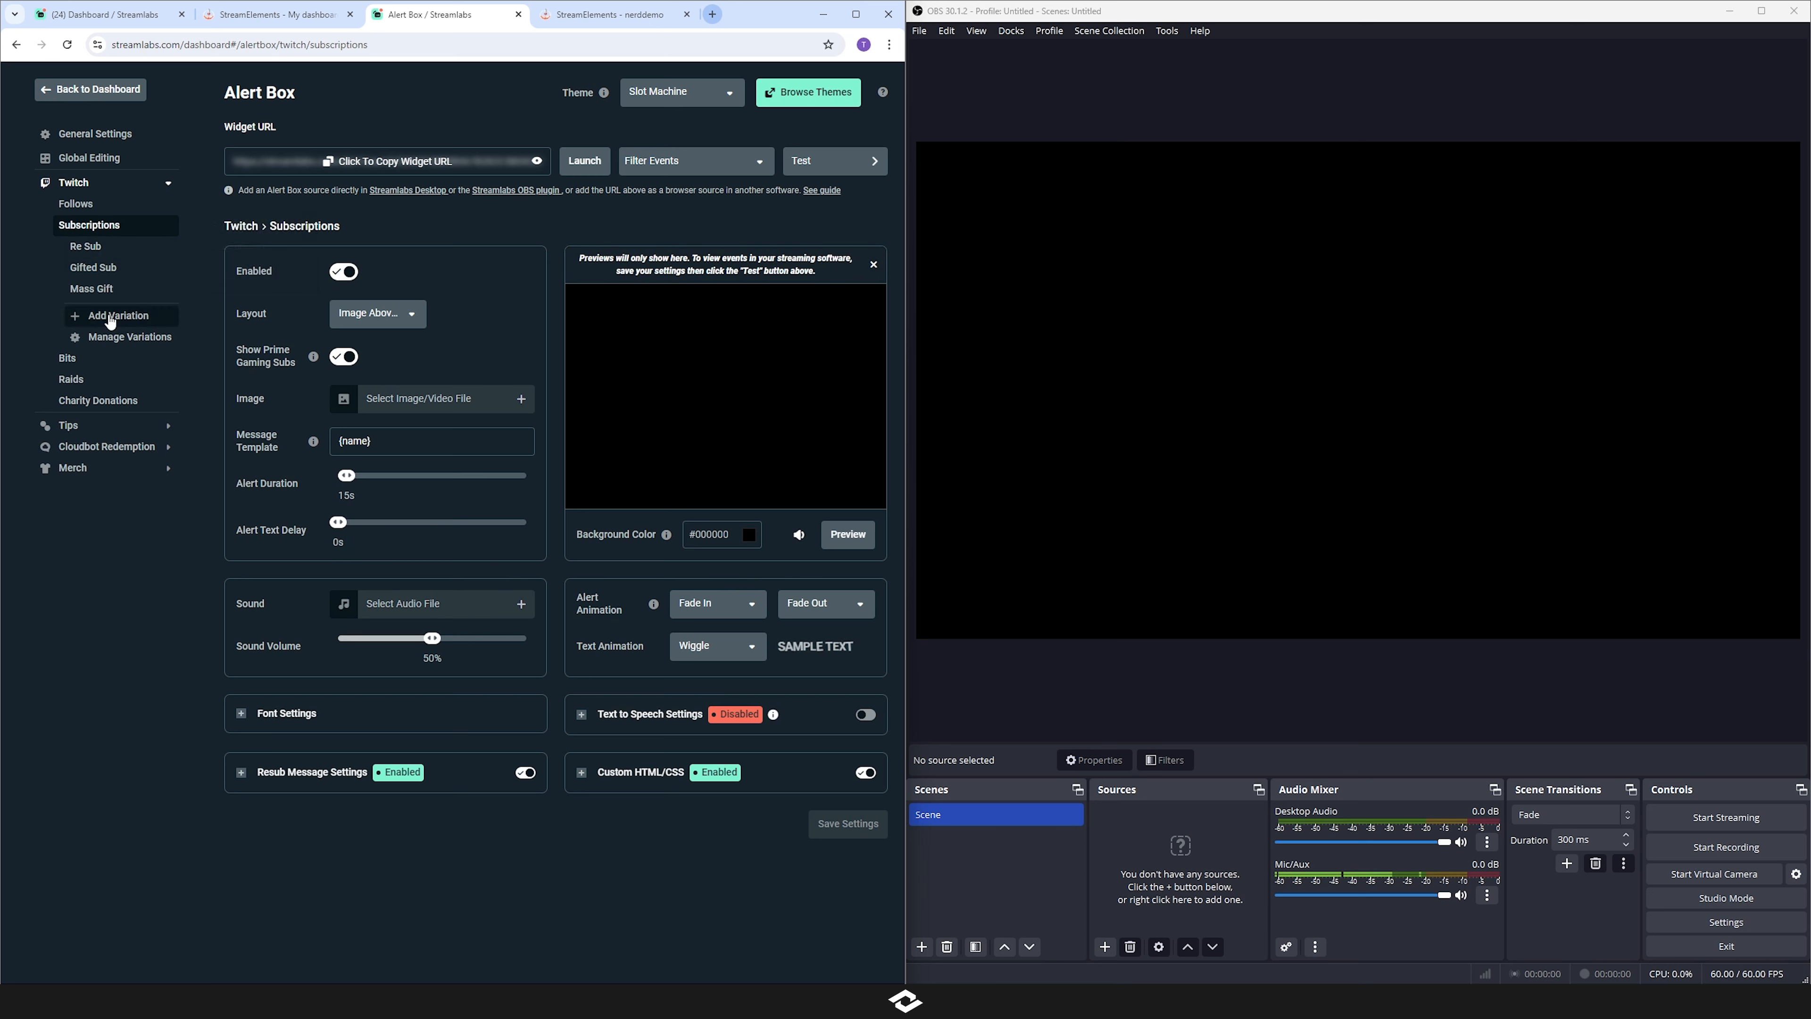
{"action": "left_click", "coordinate": [86, 360]}
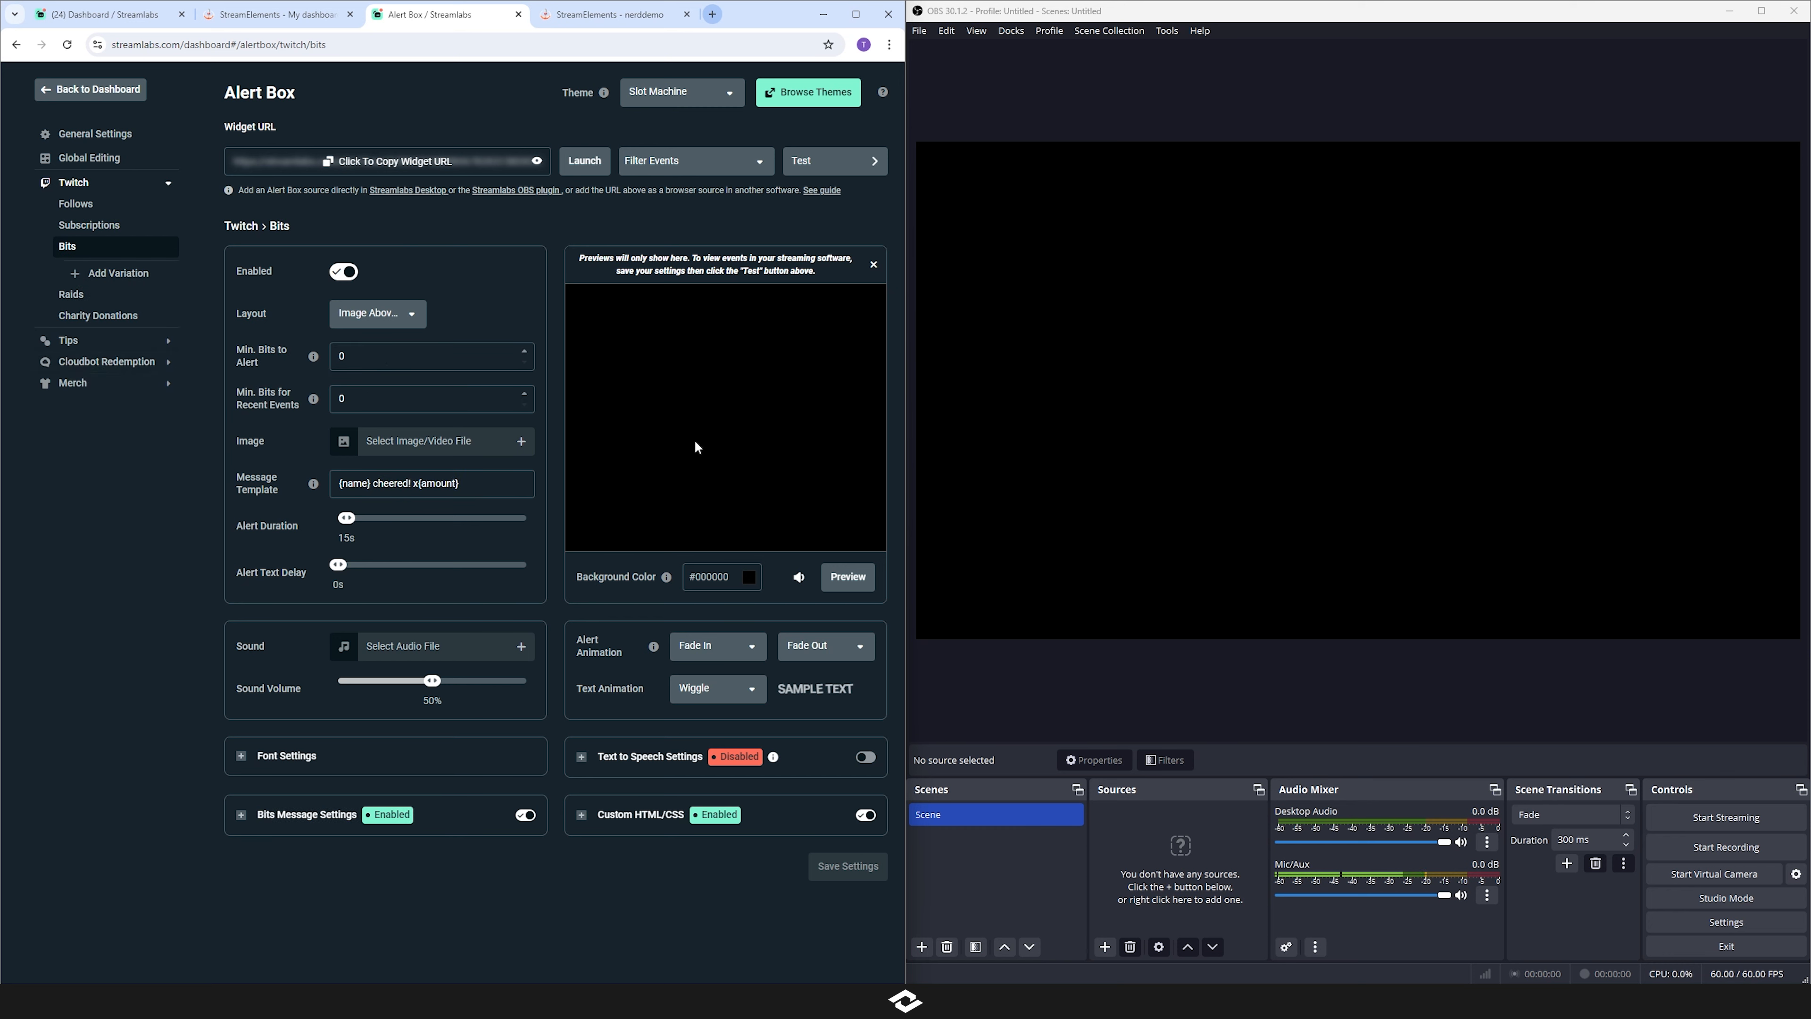
{"action": "left_click", "coordinate": [581, 814]}
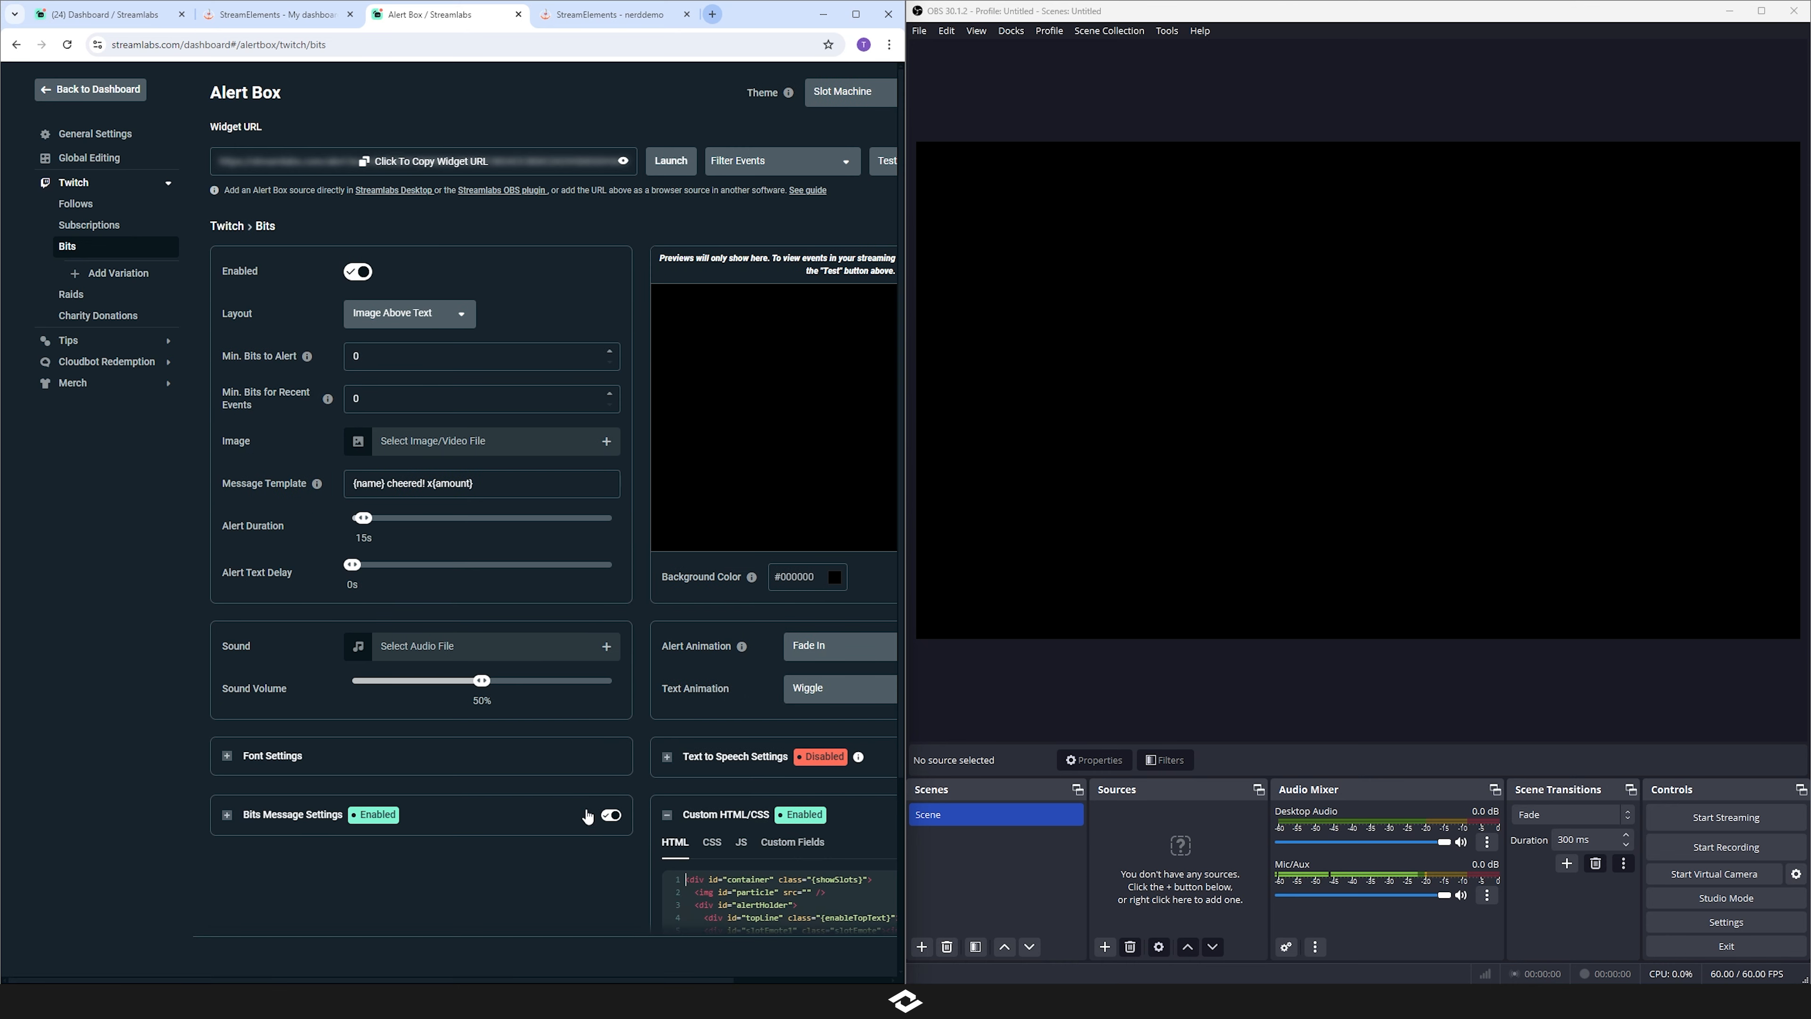
{"action": "scroll", "coordinate": [667, 731], "scroll_direction": "down", "scroll_amount": 3}
{"action": "scroll", "coordinate": [589, 742], "scroll_direction": "right", "scroll_amount": 3}
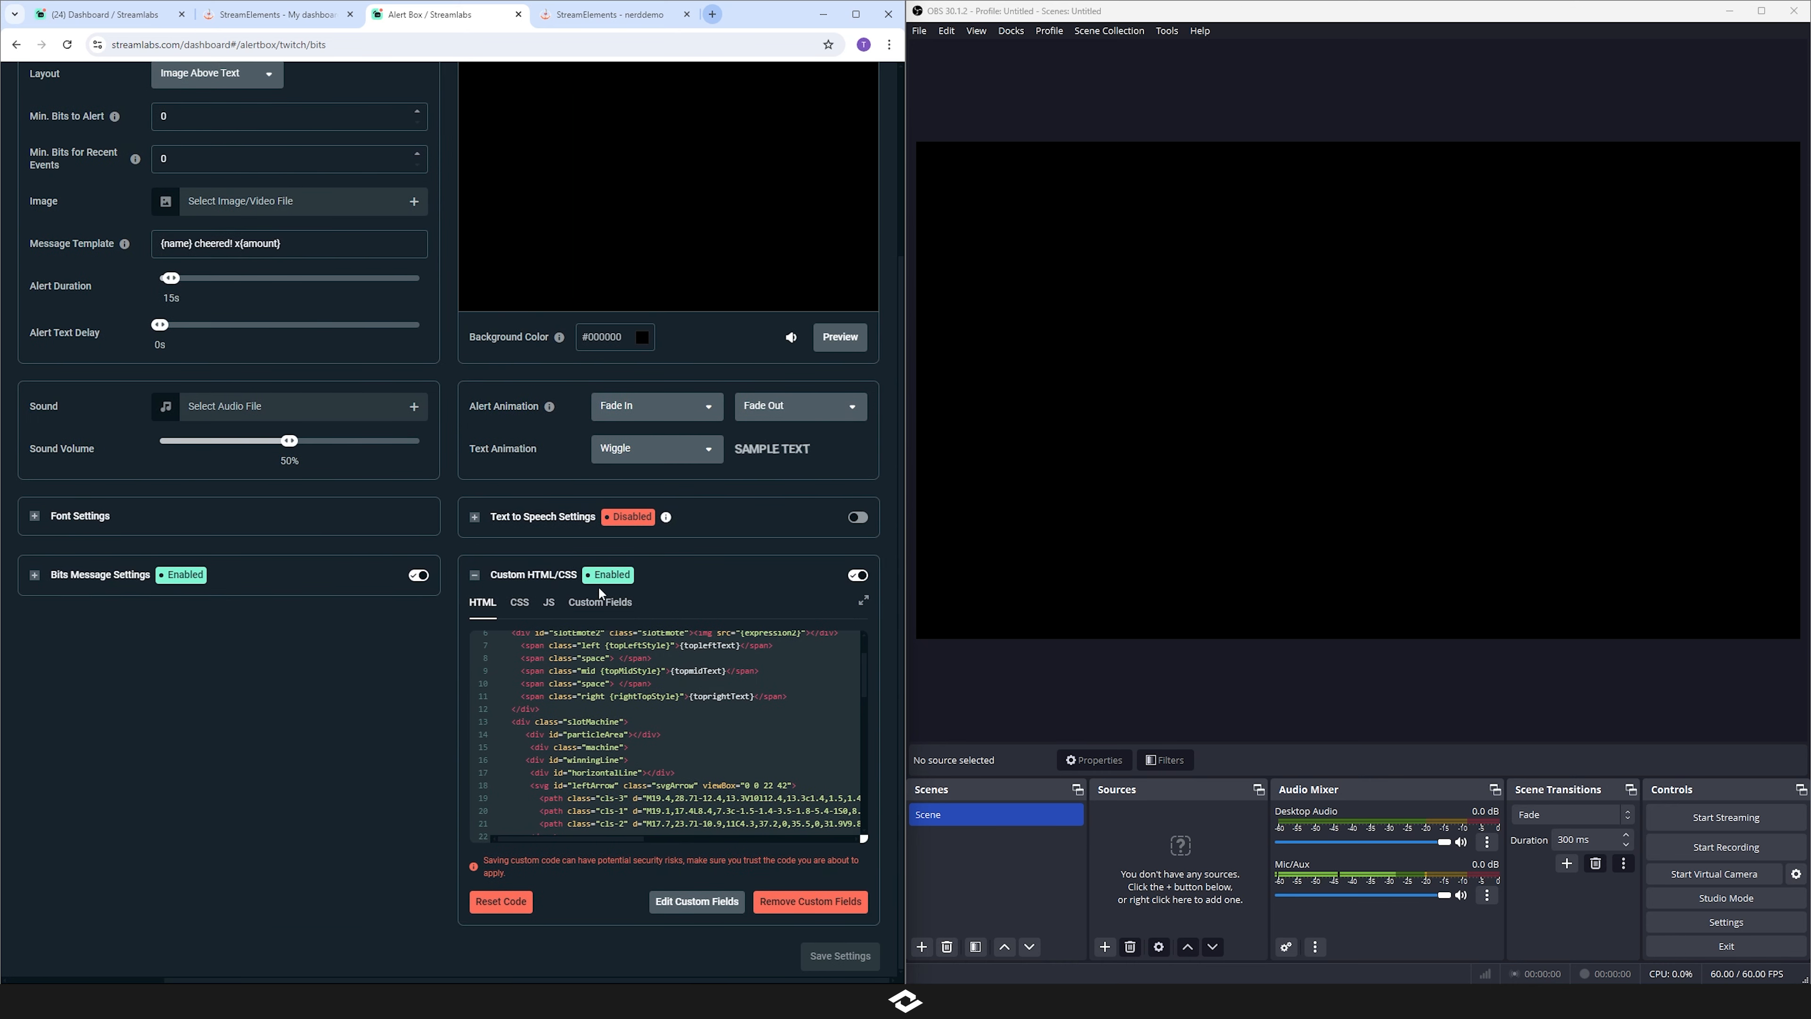
{"action": "left_click", "coordinate": [610, 605]}
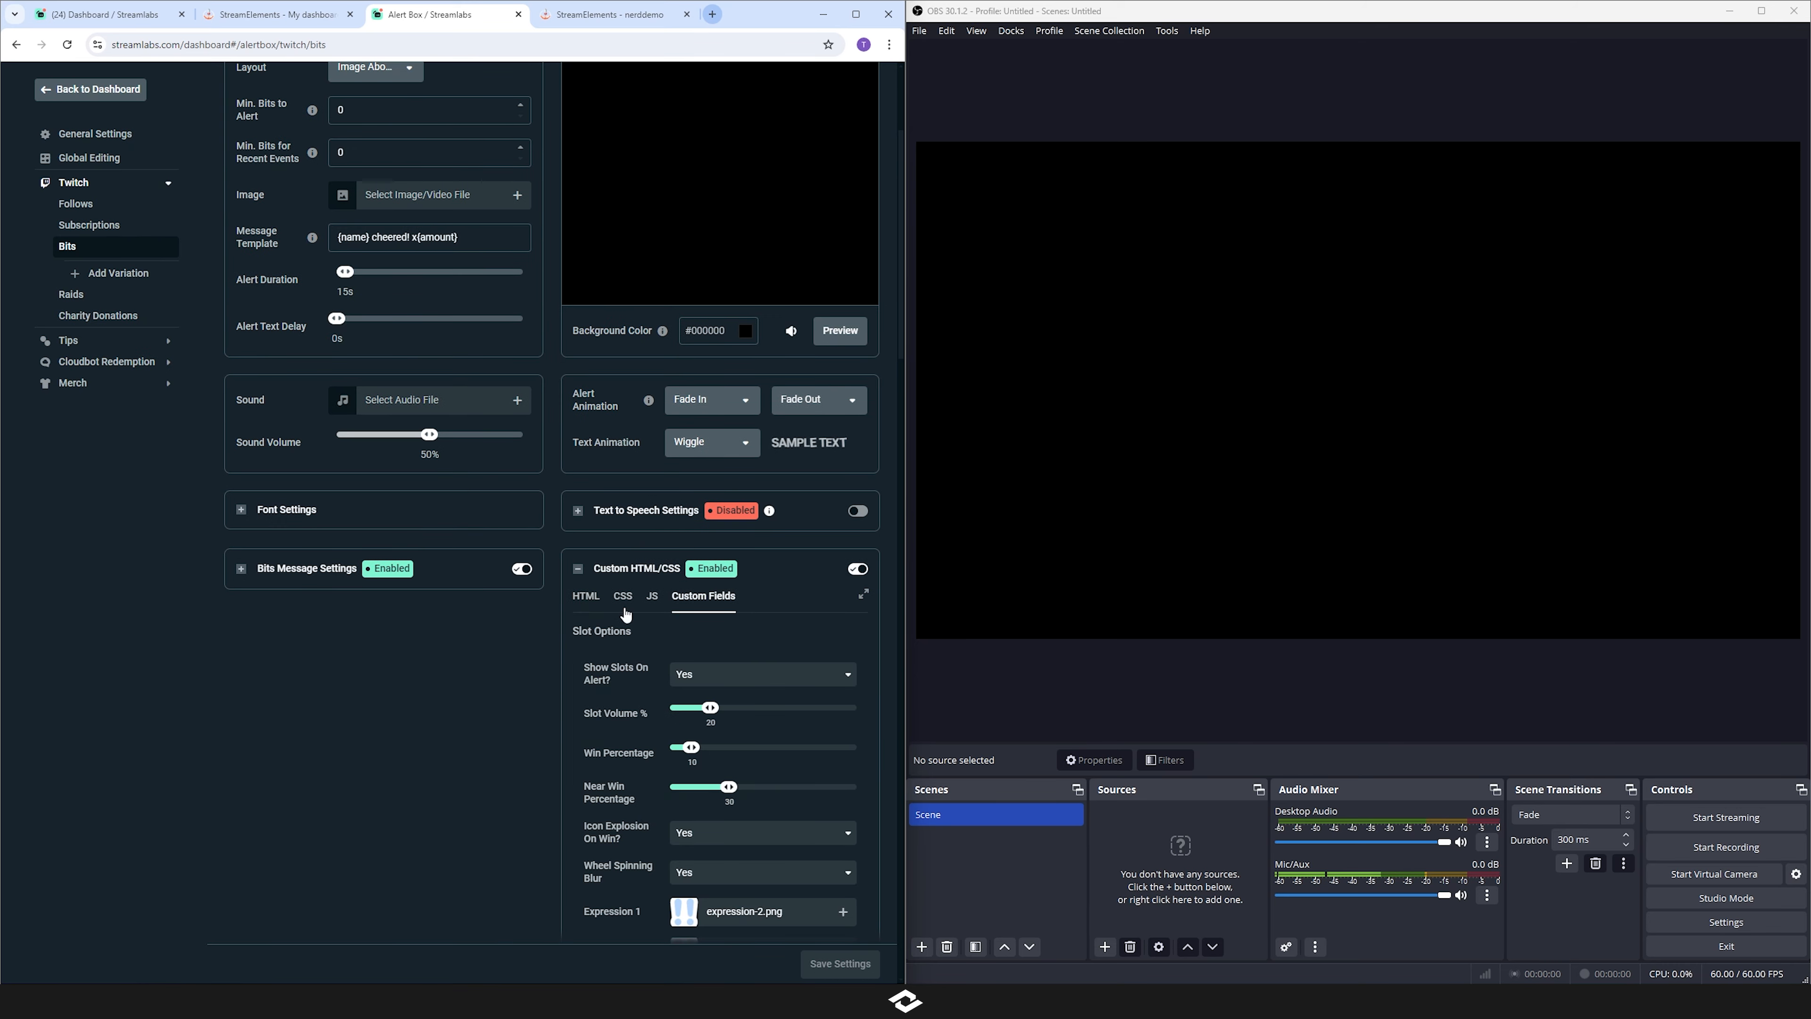
- Examine the Bits alert's custom fields, from Slot Options and the text templates through Text Colors & Styles
{"action": "scroll", "coordinate": [556, 638], "scroll_direction": "down", "scroll_amount": 5}
{"action": "scroll", "coordinate": [563, 596], "scroll_direction": "up", "scroll_amount": 2}
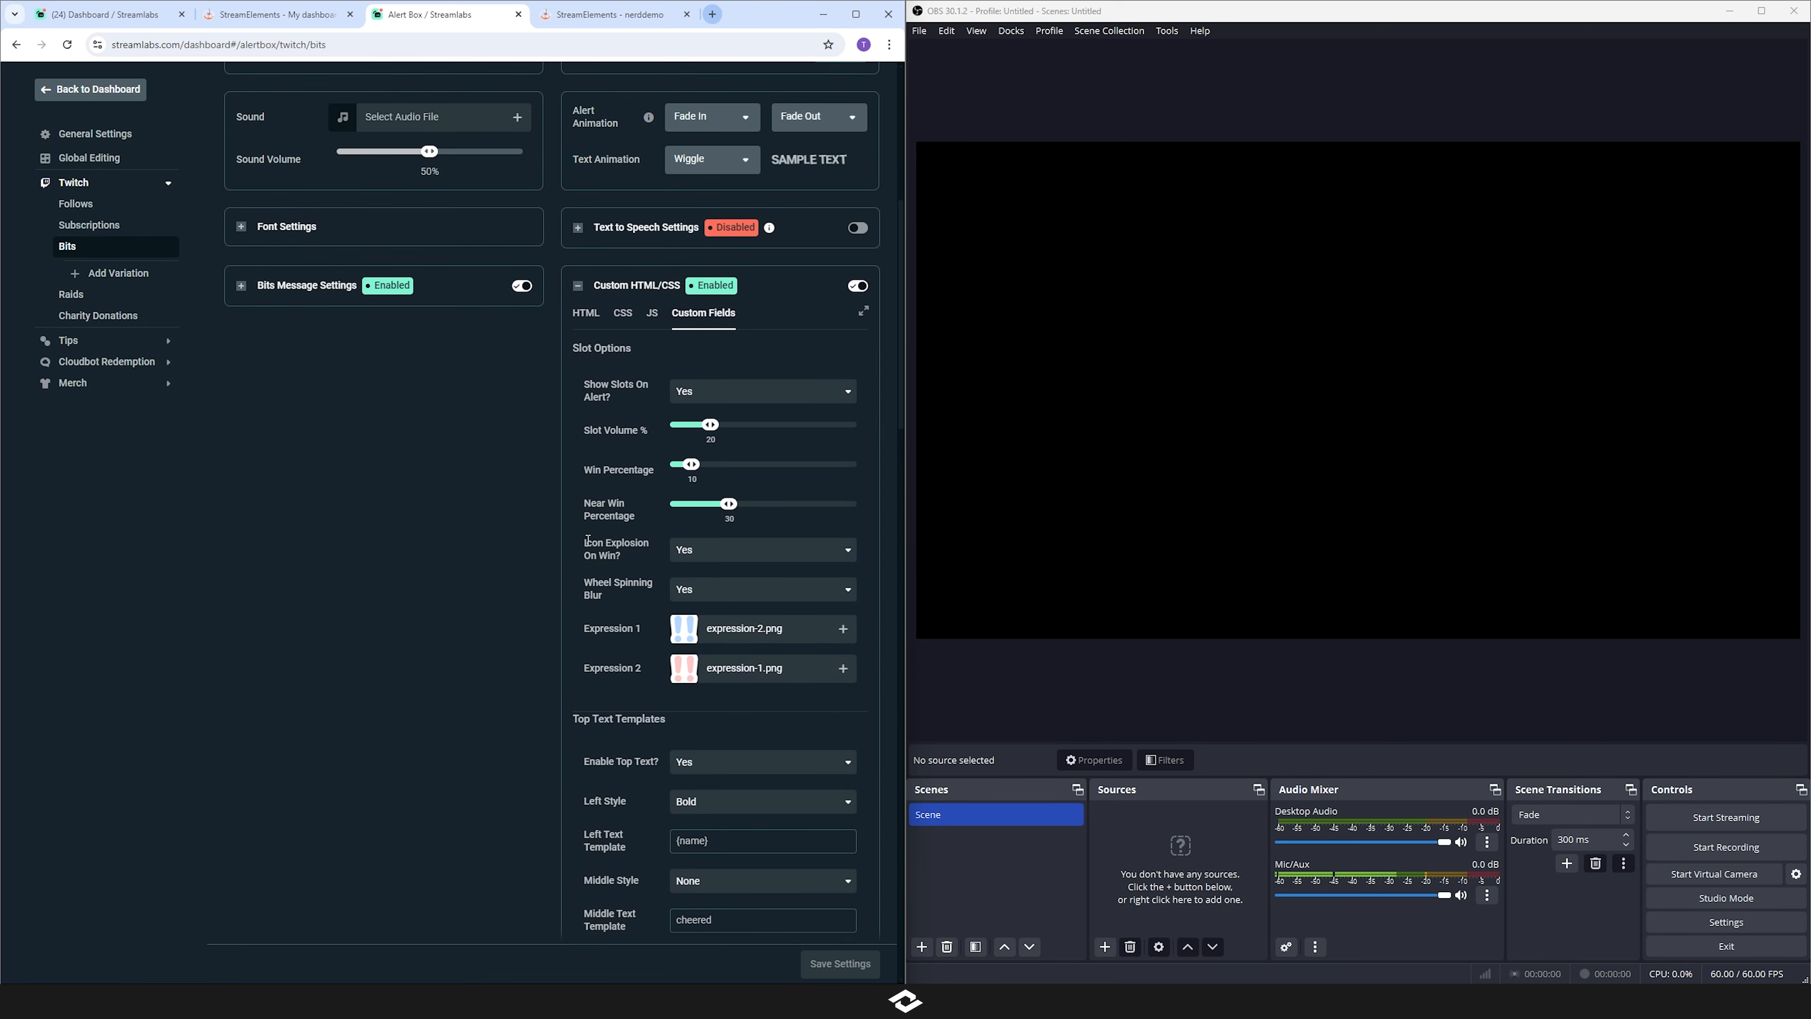
{"action": "scroll", "coordinate": [627, 635], "scroll_direction": "down", "scroll_amount": 6}
{"action": "scroll", "coordinate": [645, 656], "scroll_direction": "down", "scroll_amount": 9}
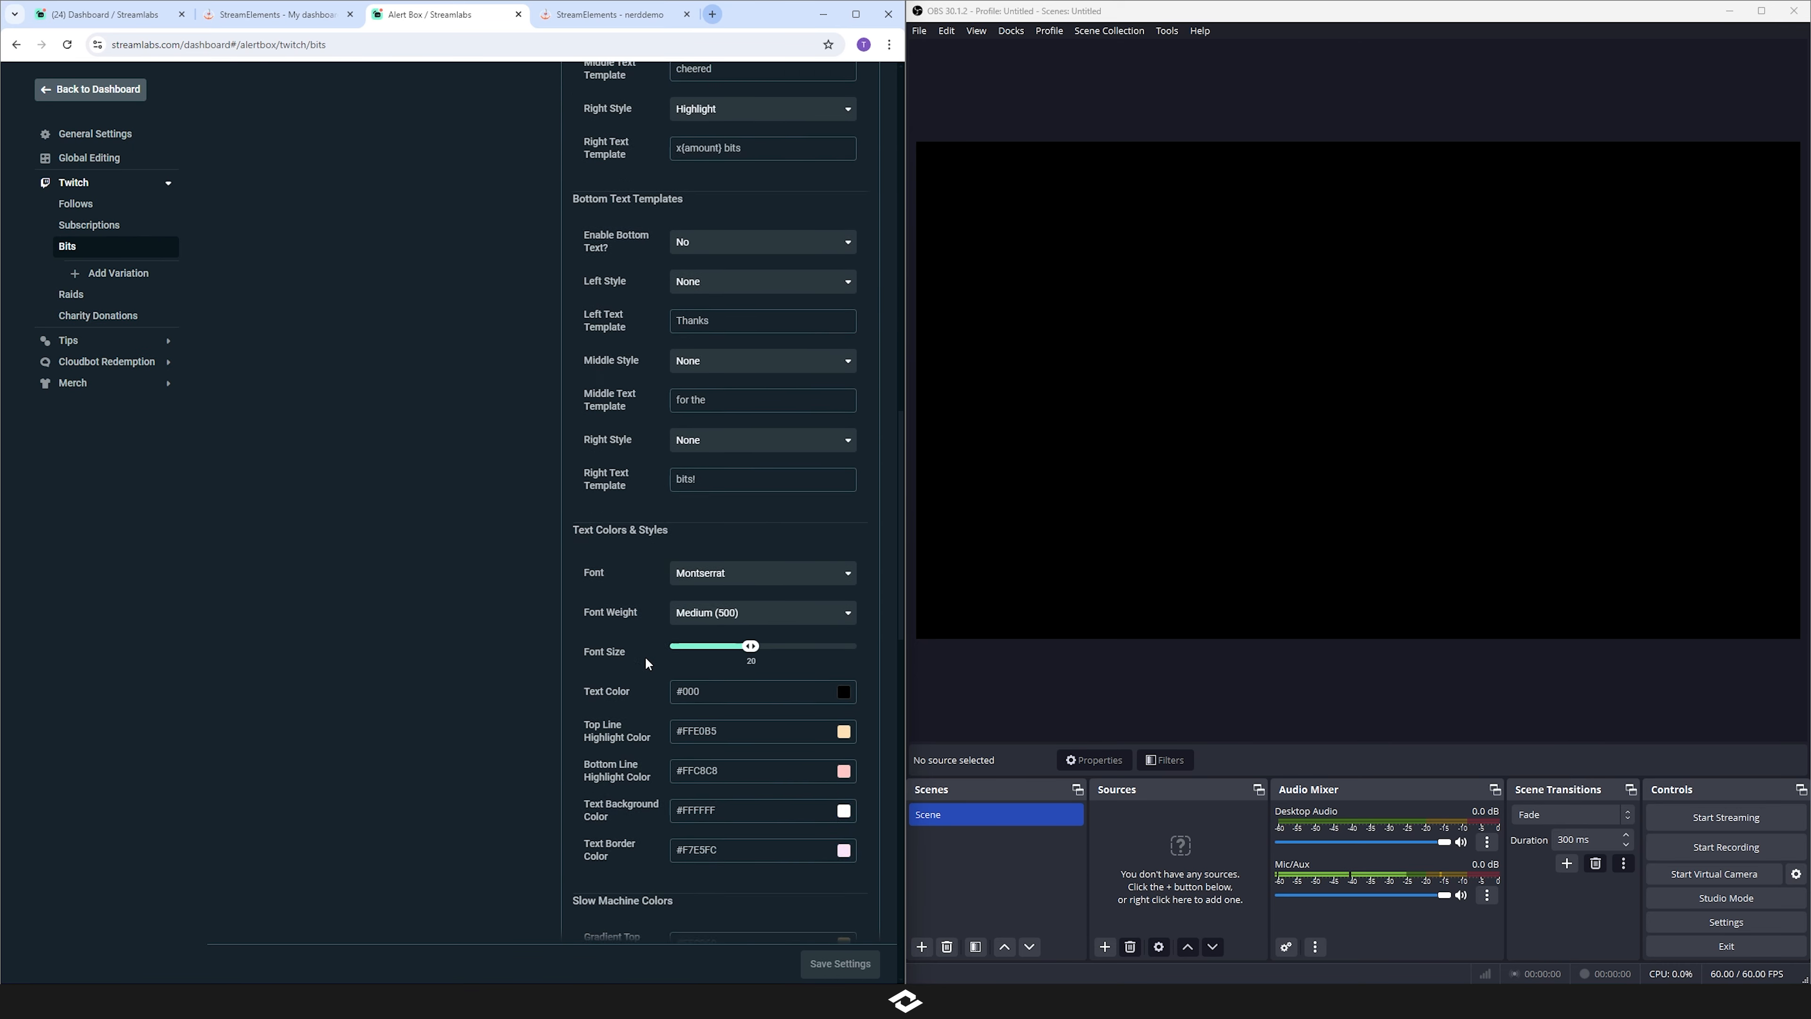
{"action": "scroll", "coordinate": [645, 656], "scroll_direction": "up", "scroll_amount": 6}
{"action": "scroll", "coordinate": [637, 669], "scroll_direction": "up", "scroll_amount": 11}
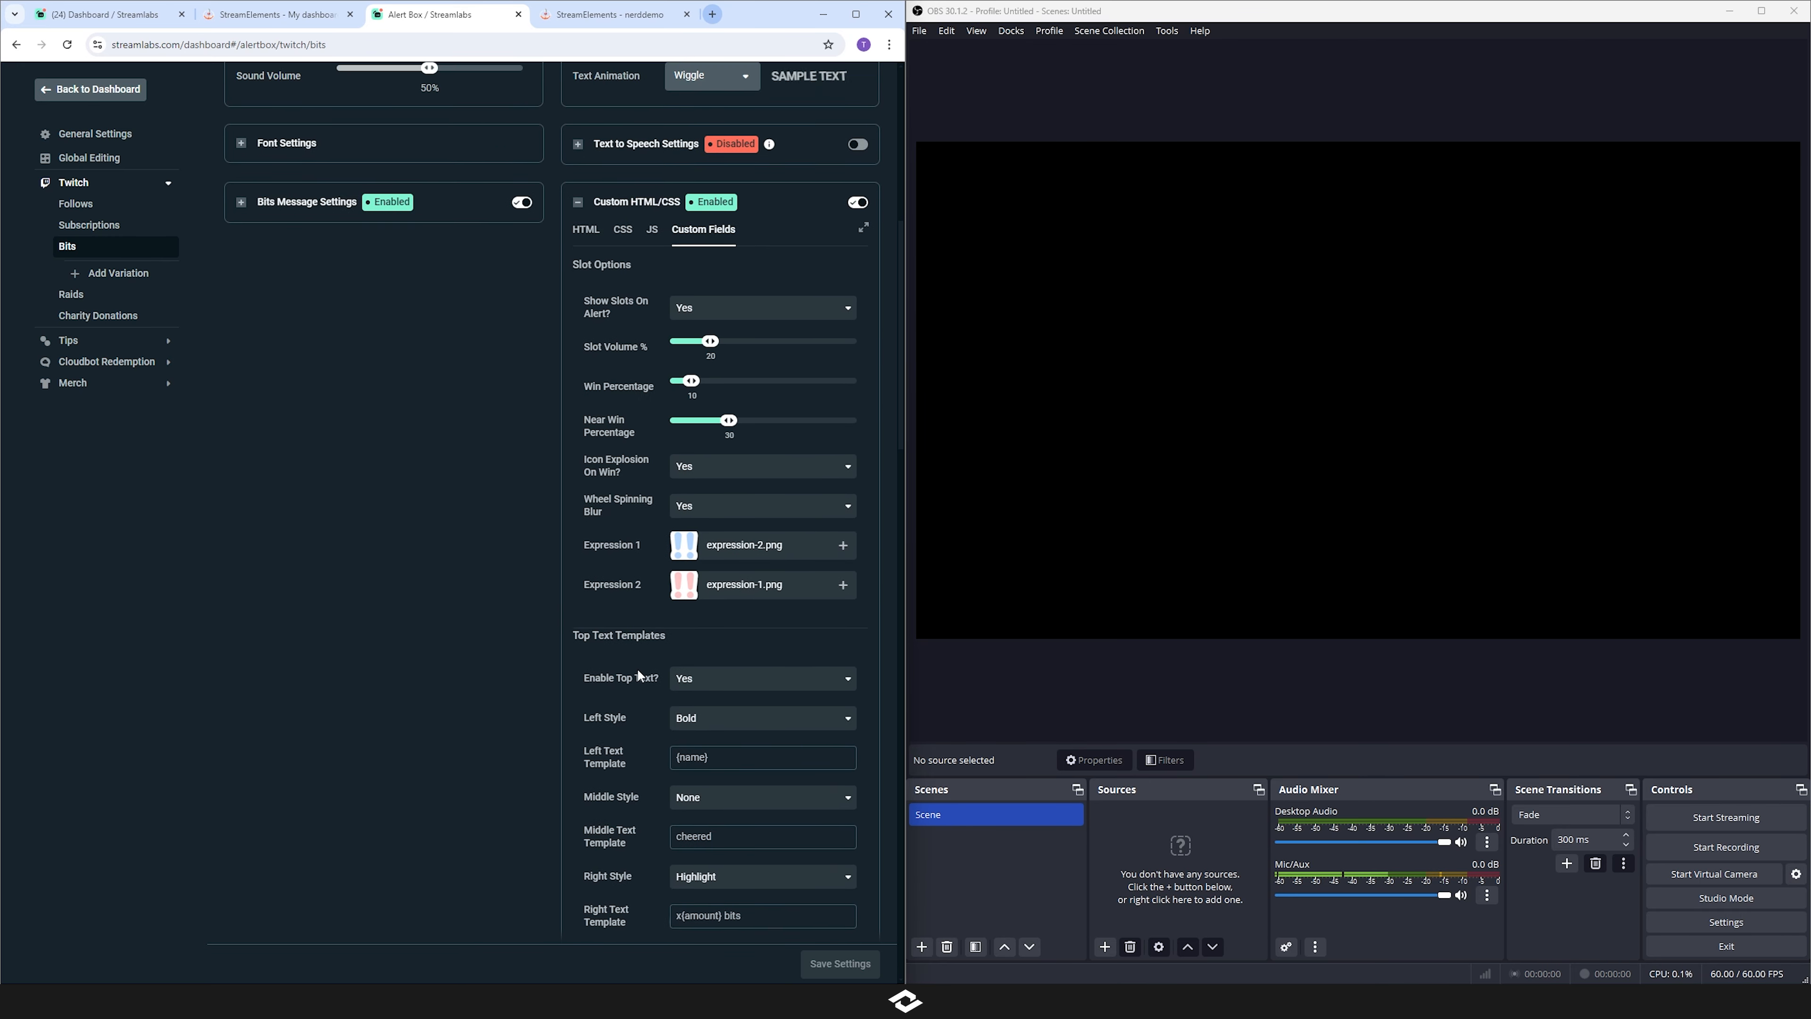
{"action": "scroll", "coordinate": [637, 660], "scroll_direction": "down", "scroll_amount": 3}
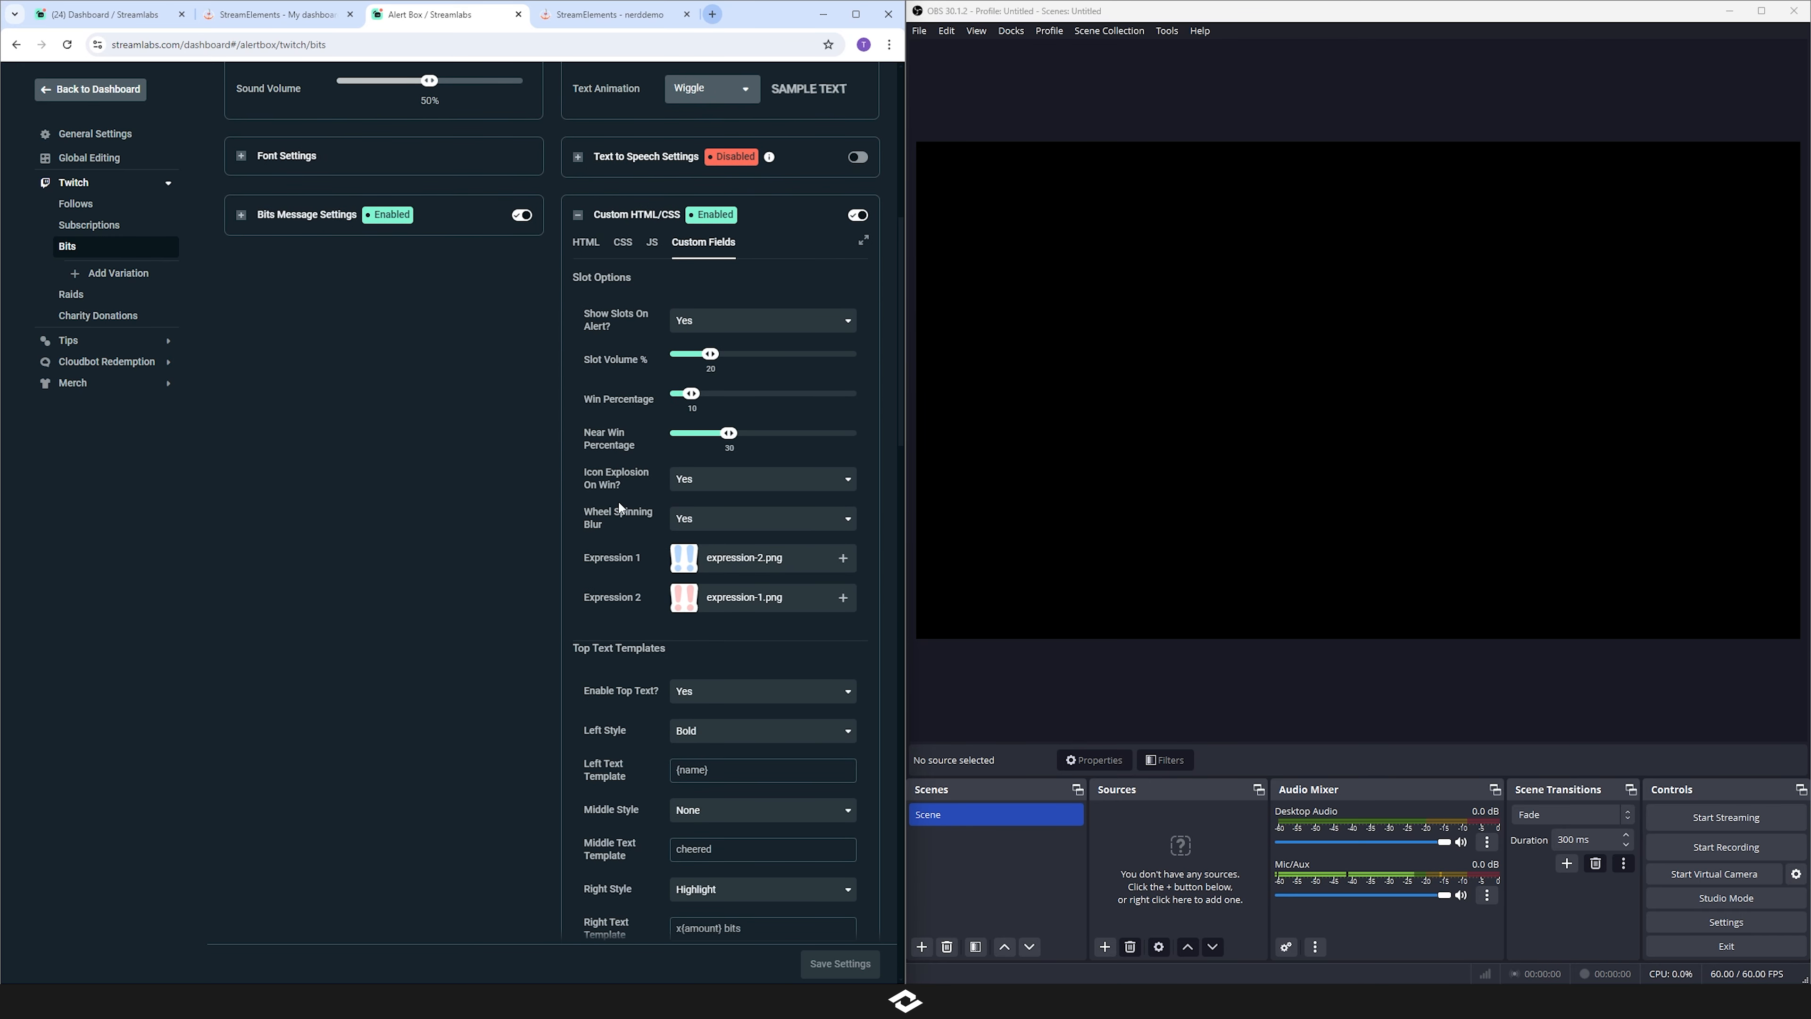
{"action": "scroll", "coordinate": [625, 500], "scroll_direction": "up", "scroll_amount": 8}
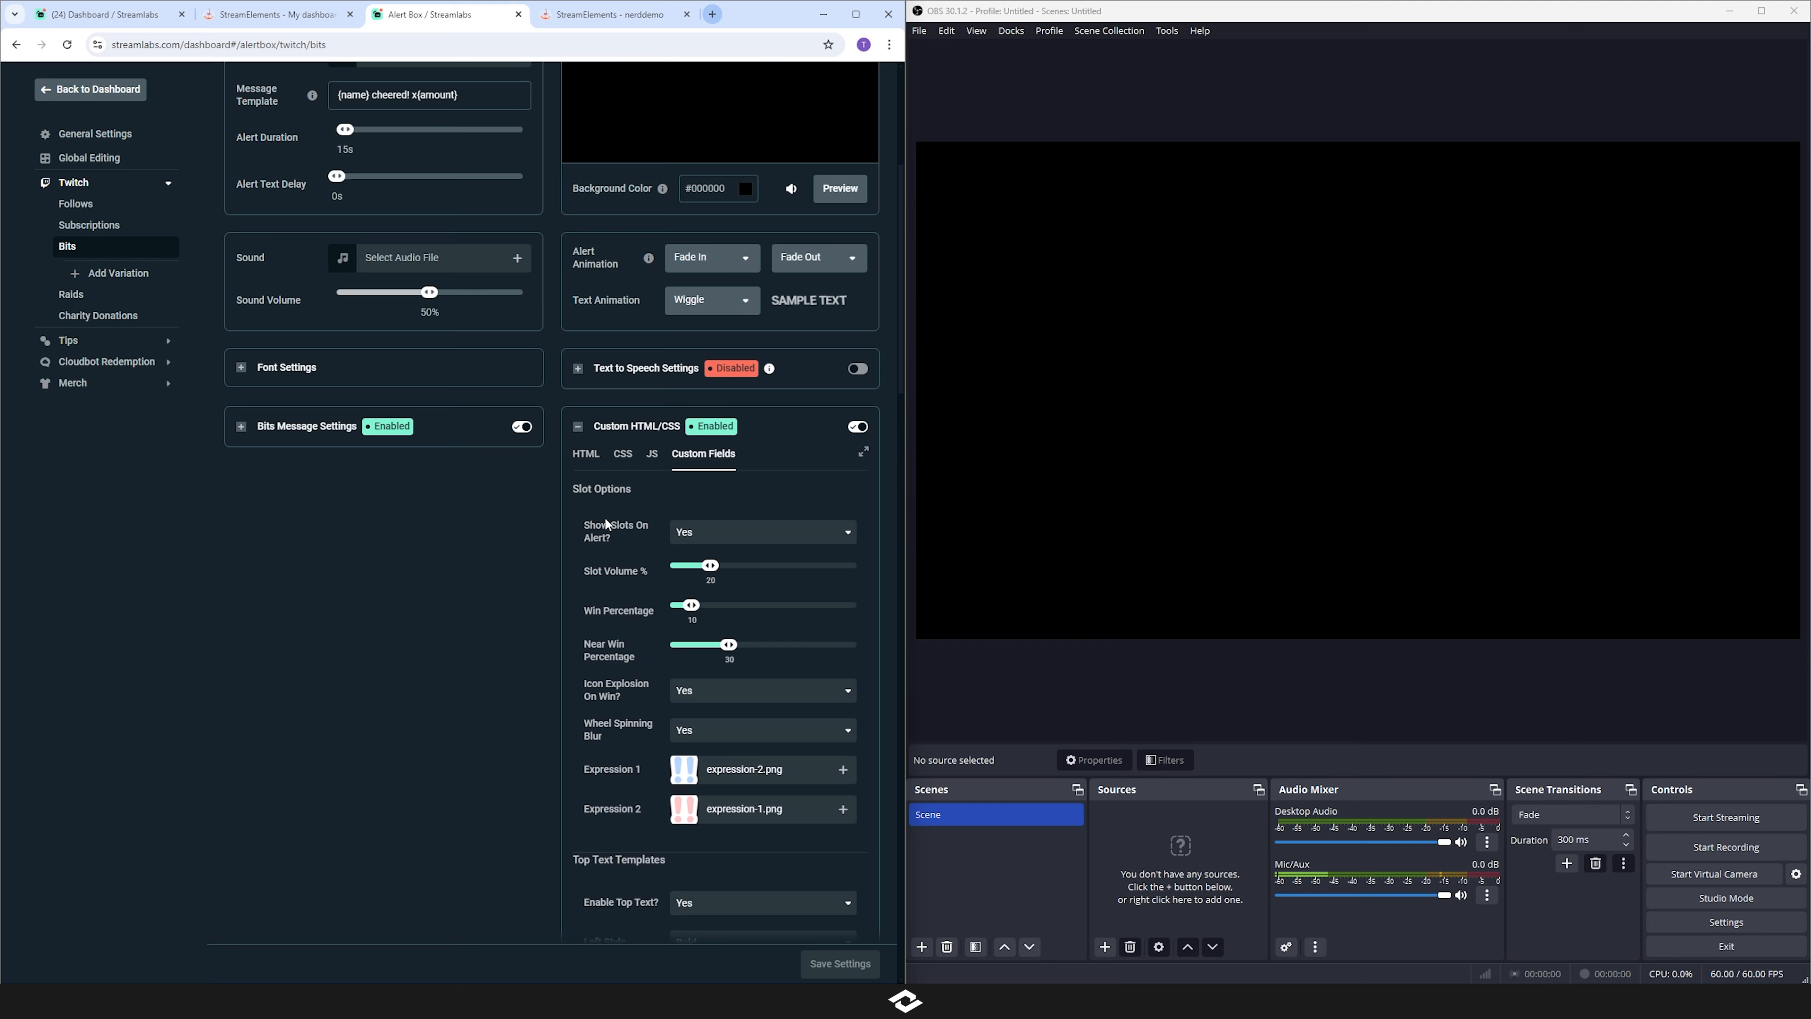
{"action": "scroll", "coordinate": [561, 541], "scroll_direction": "down", "scroll_amount": 2}
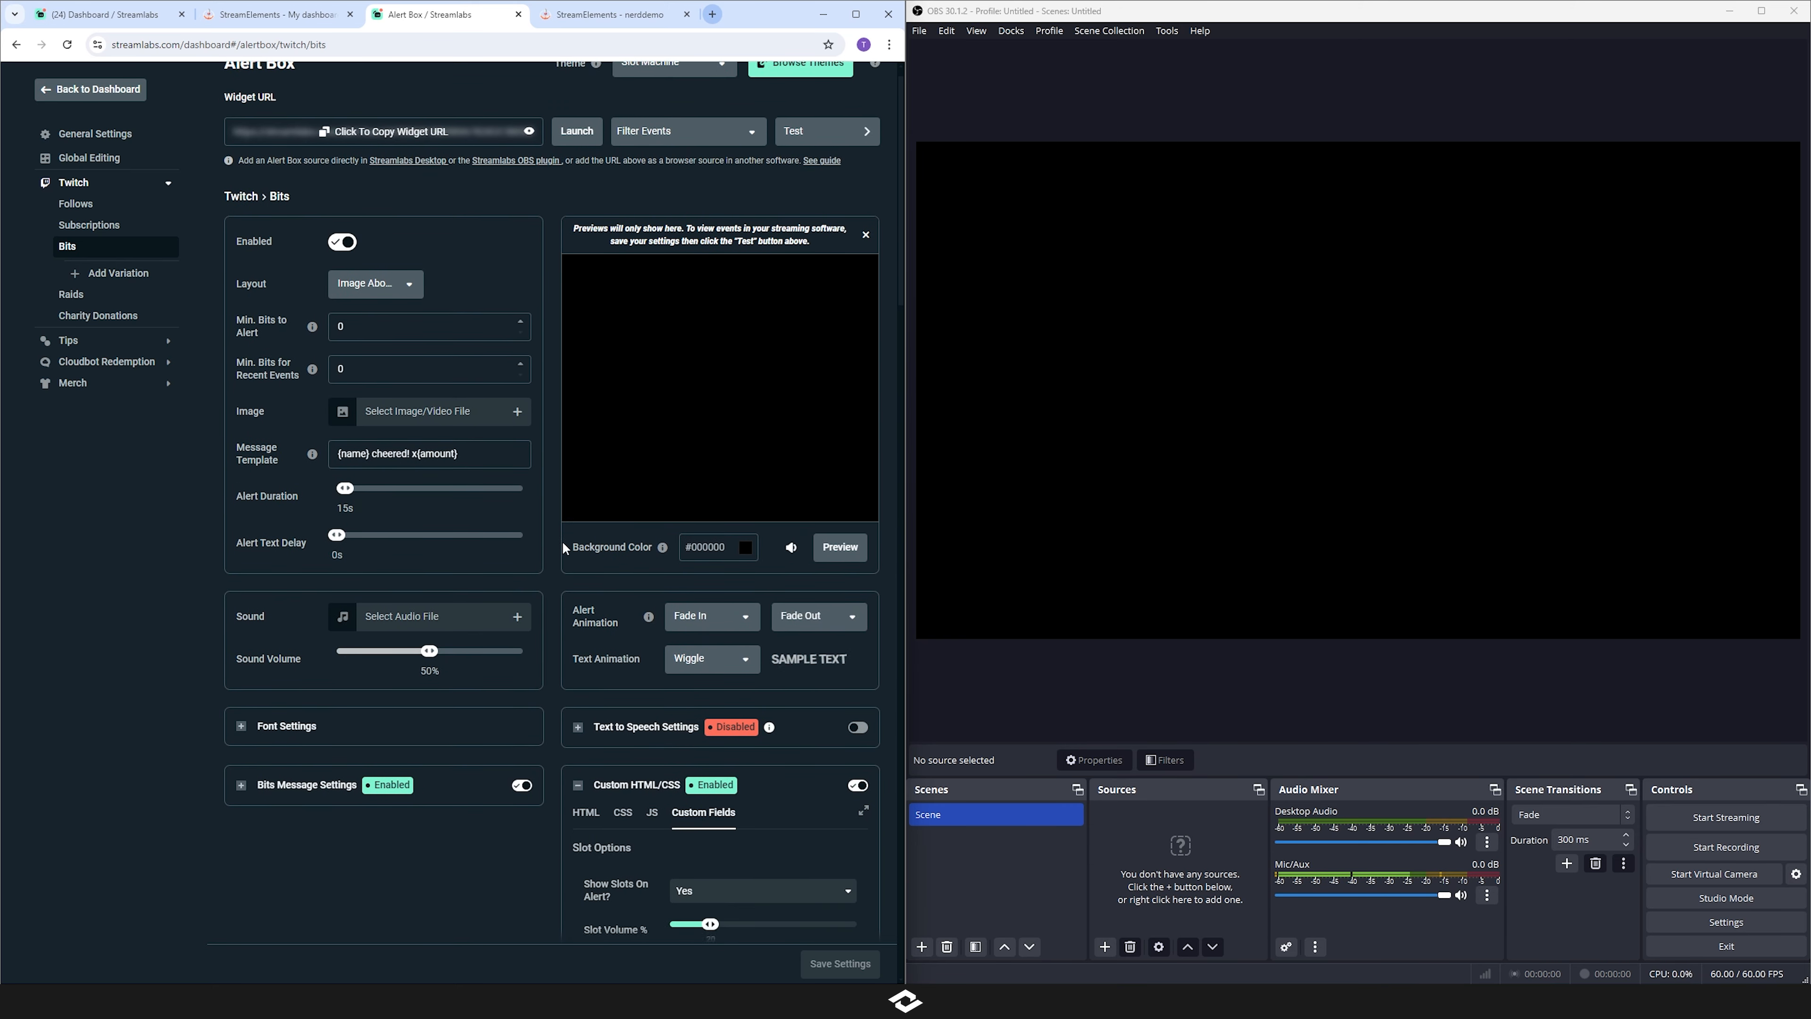
{"action": "scroll", "coordinate": [560, 547], "scroll_direction": "up", "scroll_amount": 2}
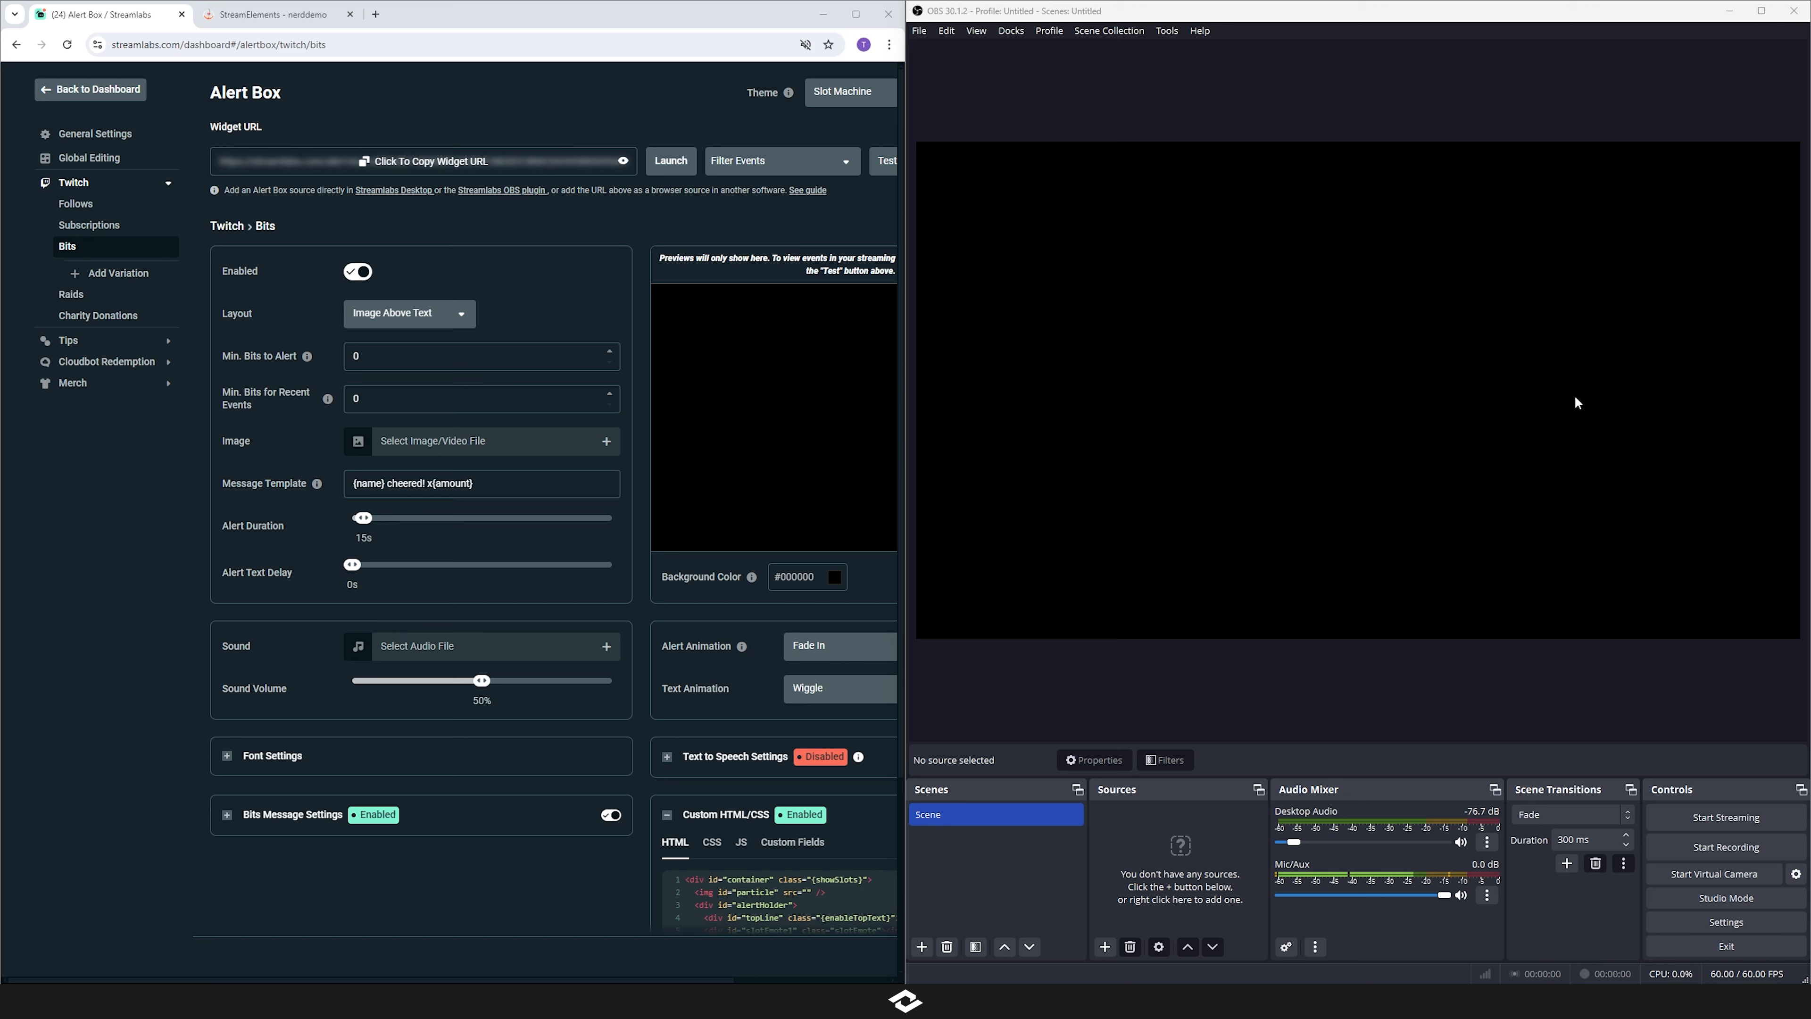
- Copy the Alert Box widget URL and add a new Browser source to the OBS scene
{"action": "left_click", "coordinate": [422, 161]}
{"action": "left_click", "coordinate": [490, 564]}
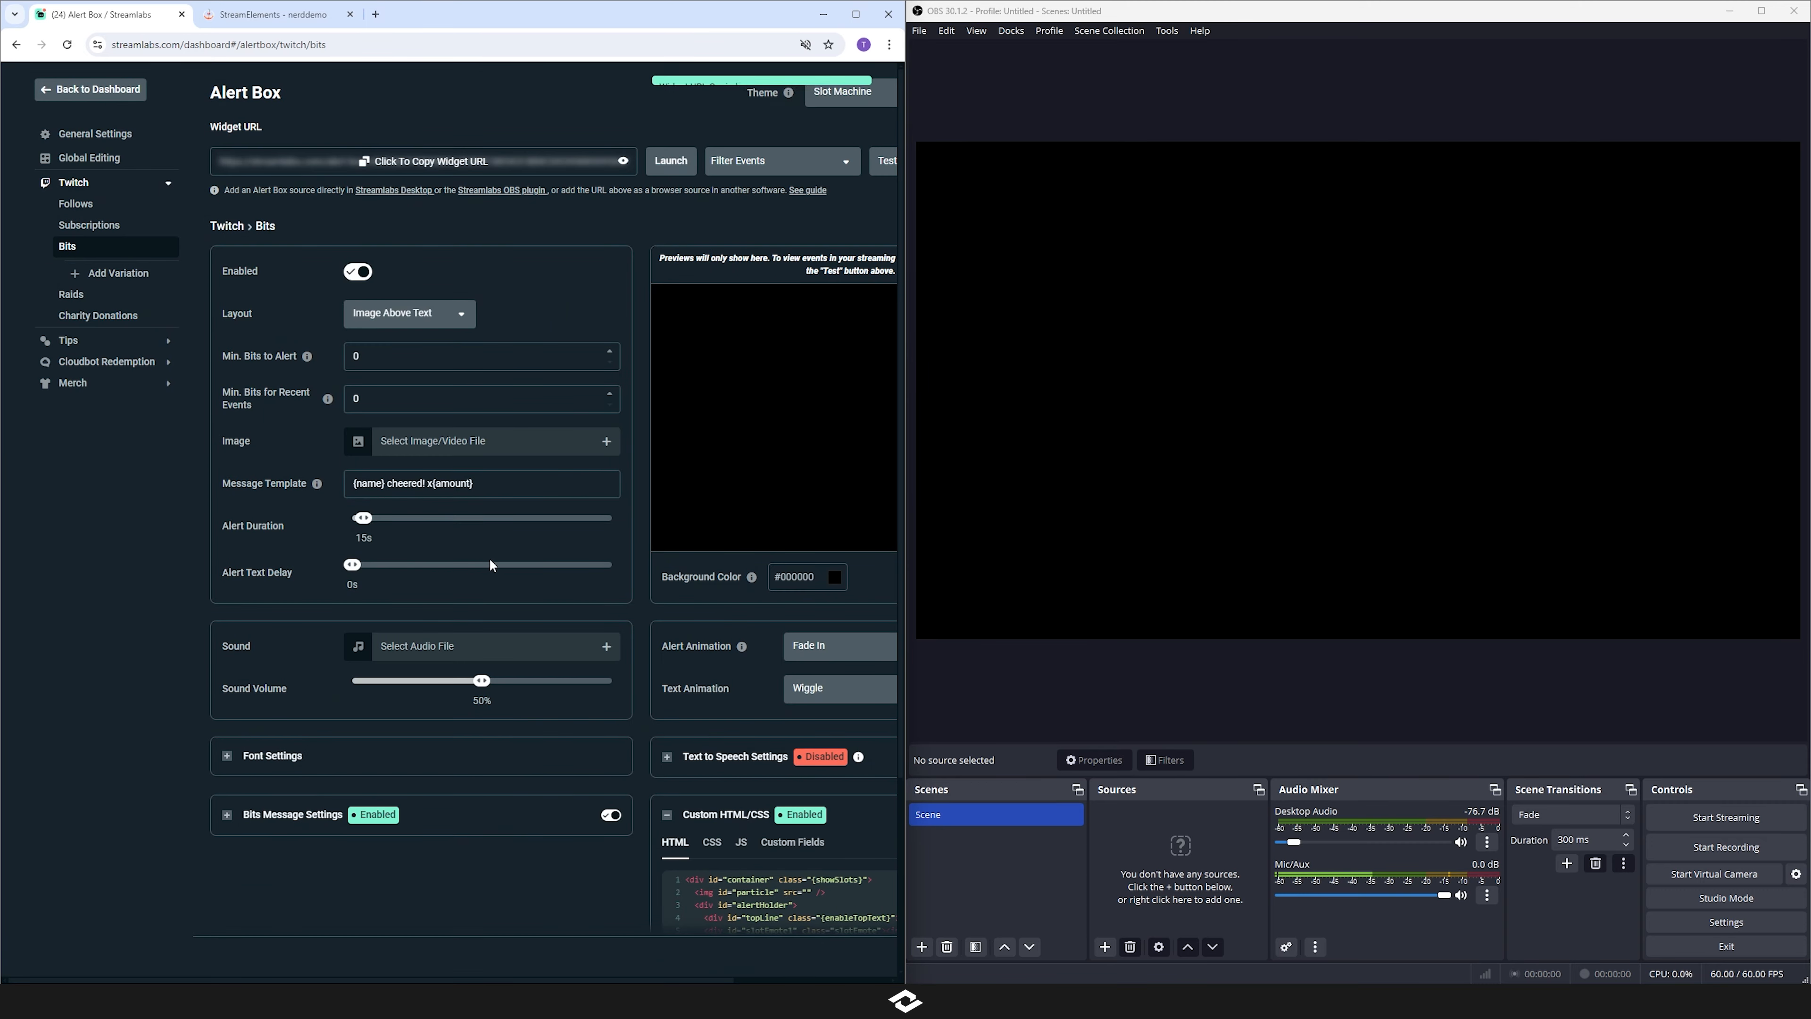
{"action": "right_click", "coordinate": [1148, 855]}
{"action": "mouse_move", "coordinate": [1204, 844]}
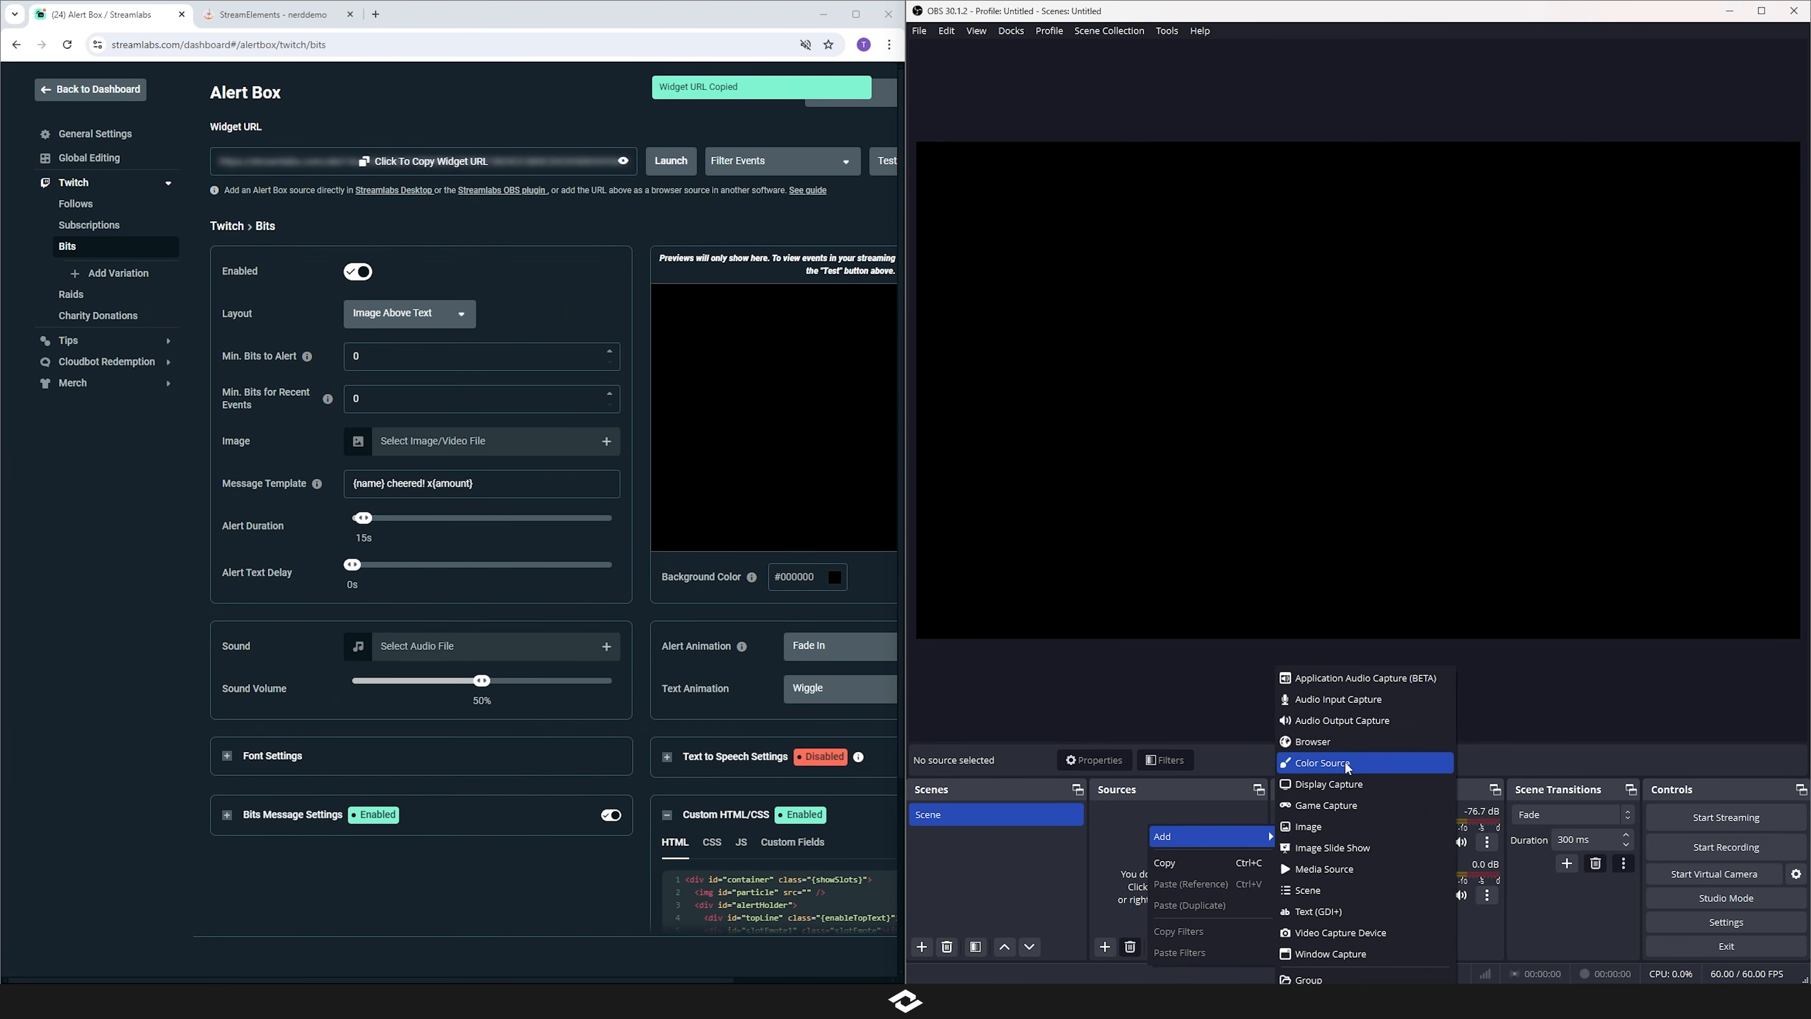
{"action": "left_click", "coordinate": [1312, 742]}
{"action": "left_click", "coordinate": [1392, 587]}
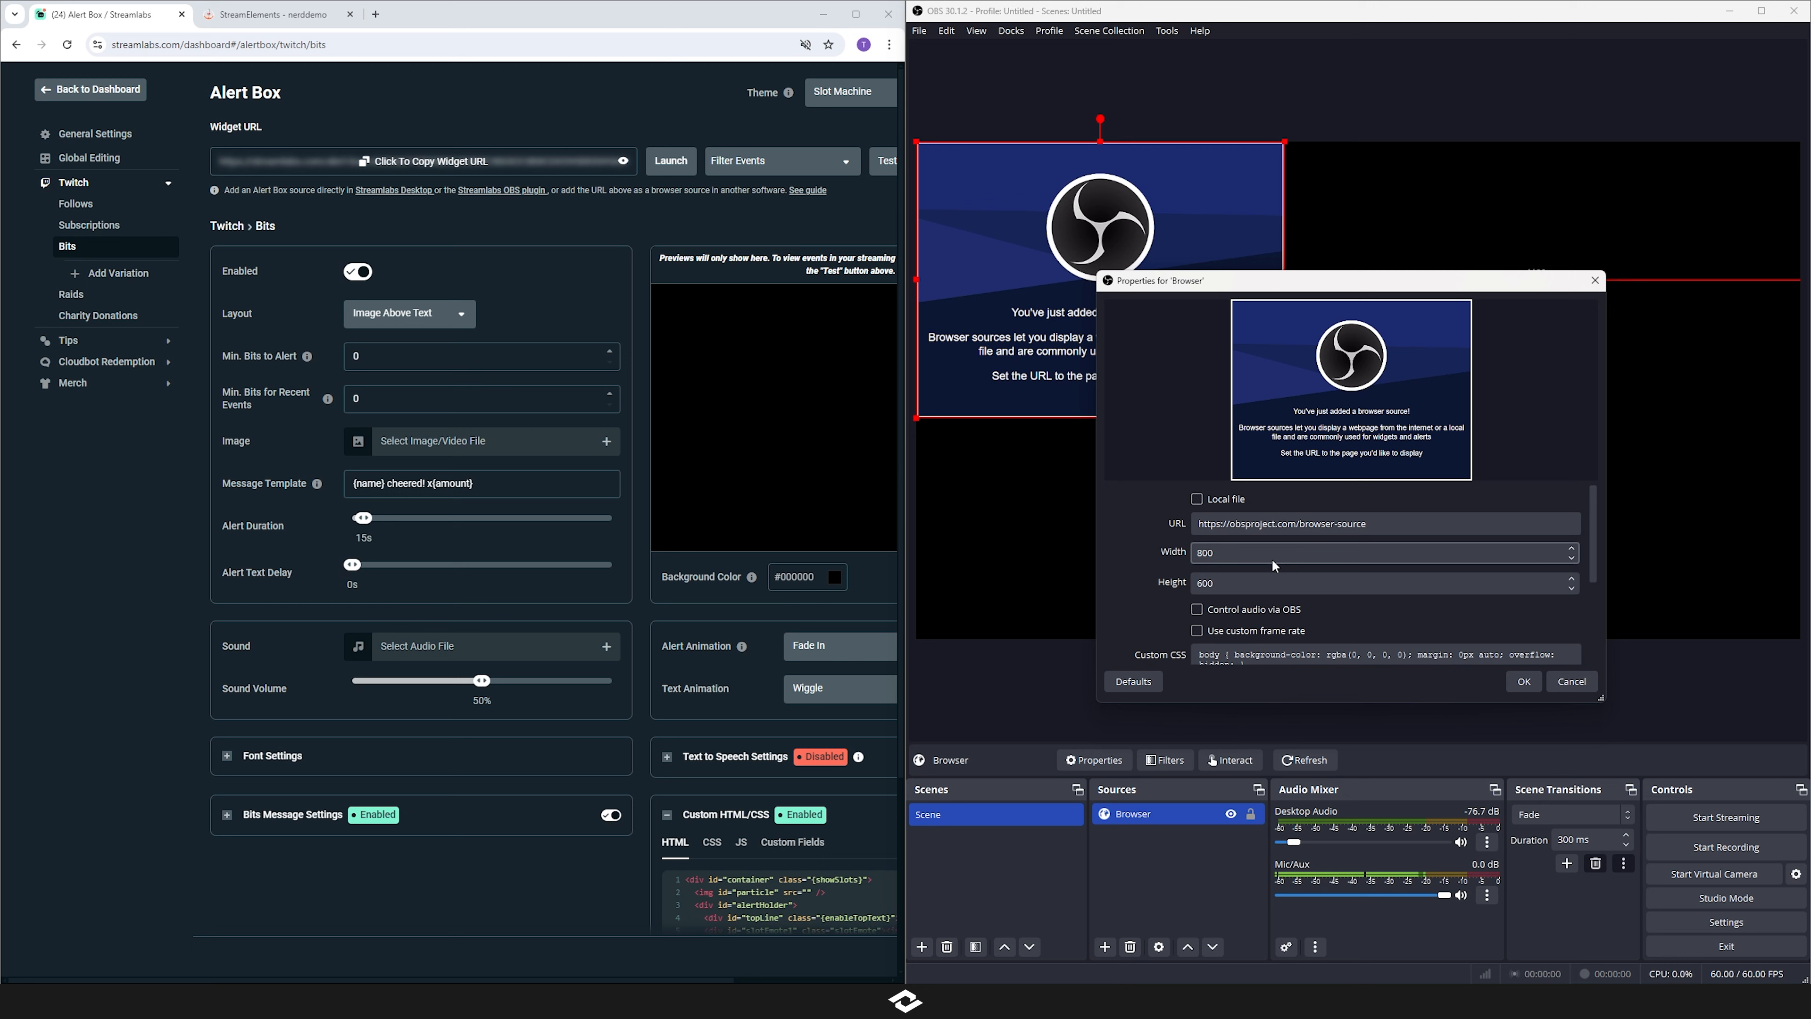
- Paste the private widget URL into the Browser source's URL field and set its size to 1920 × 1080
{"action": "triple_click", "coordinate": [1298, 532]}
{"action": "key", "text": "ctrl+v"}
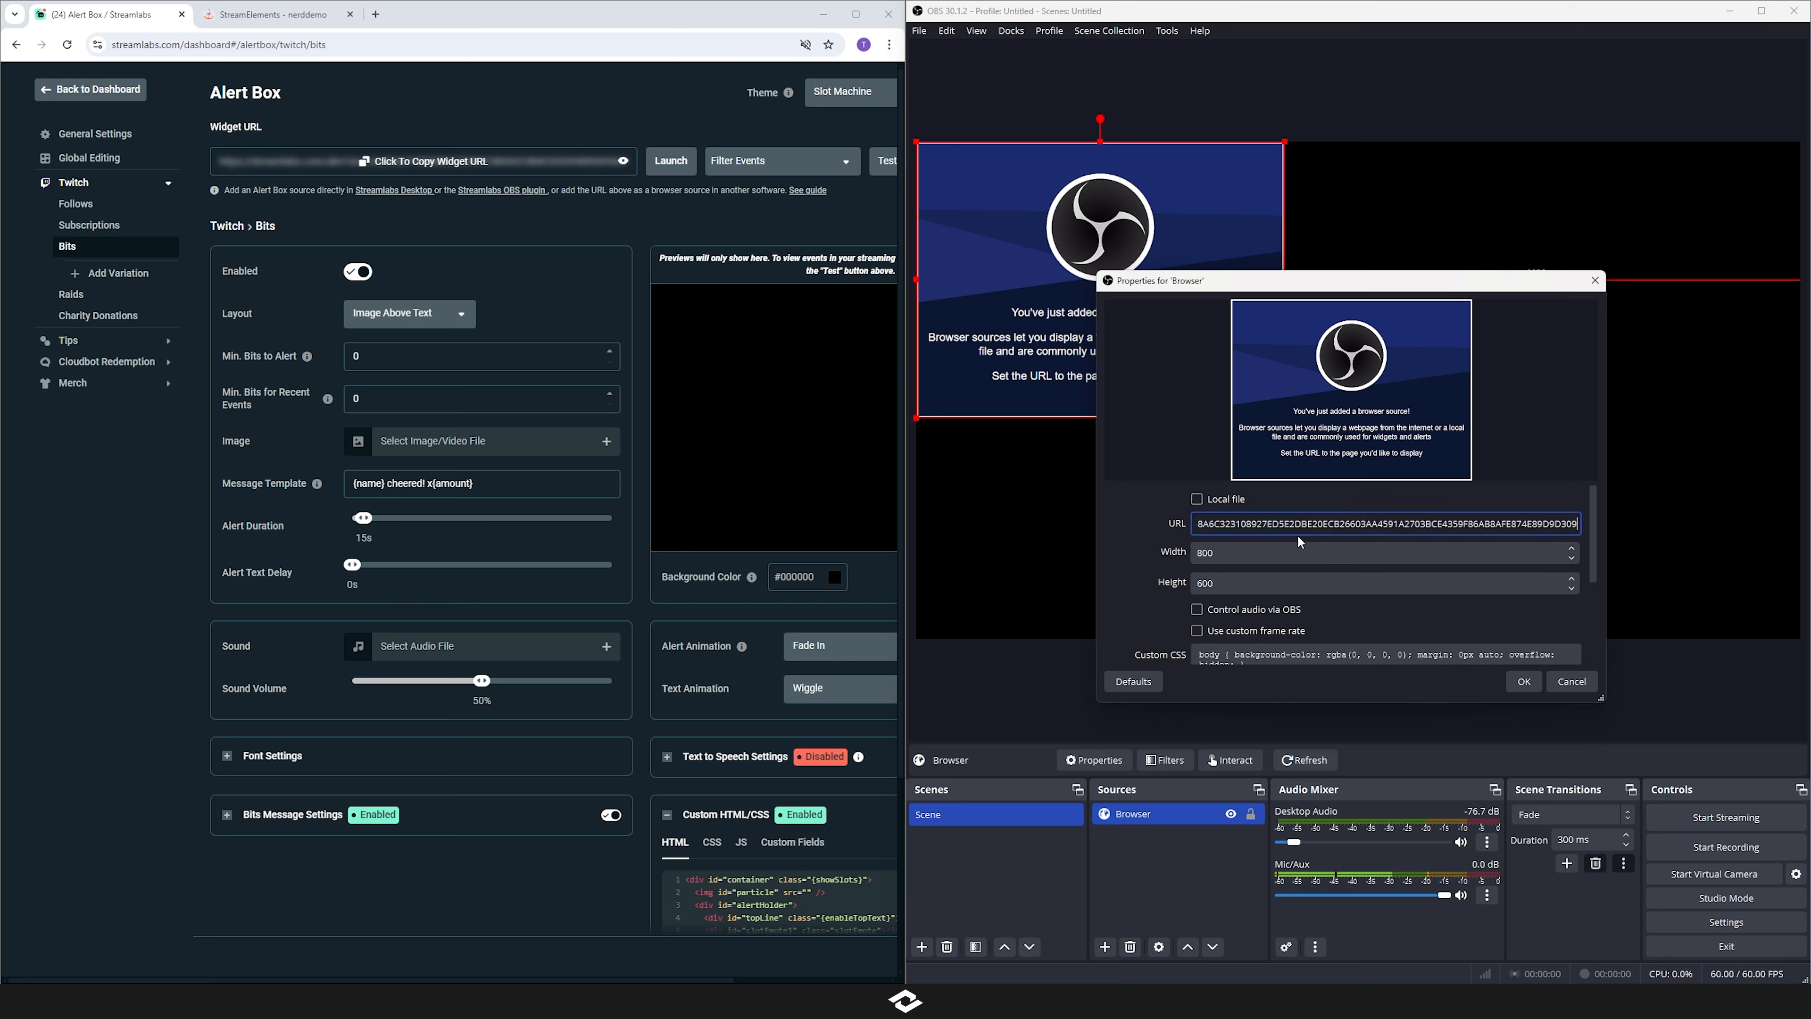
{"action": "key", "text": "Tab"}
{"action": "type", "text": "1920"}
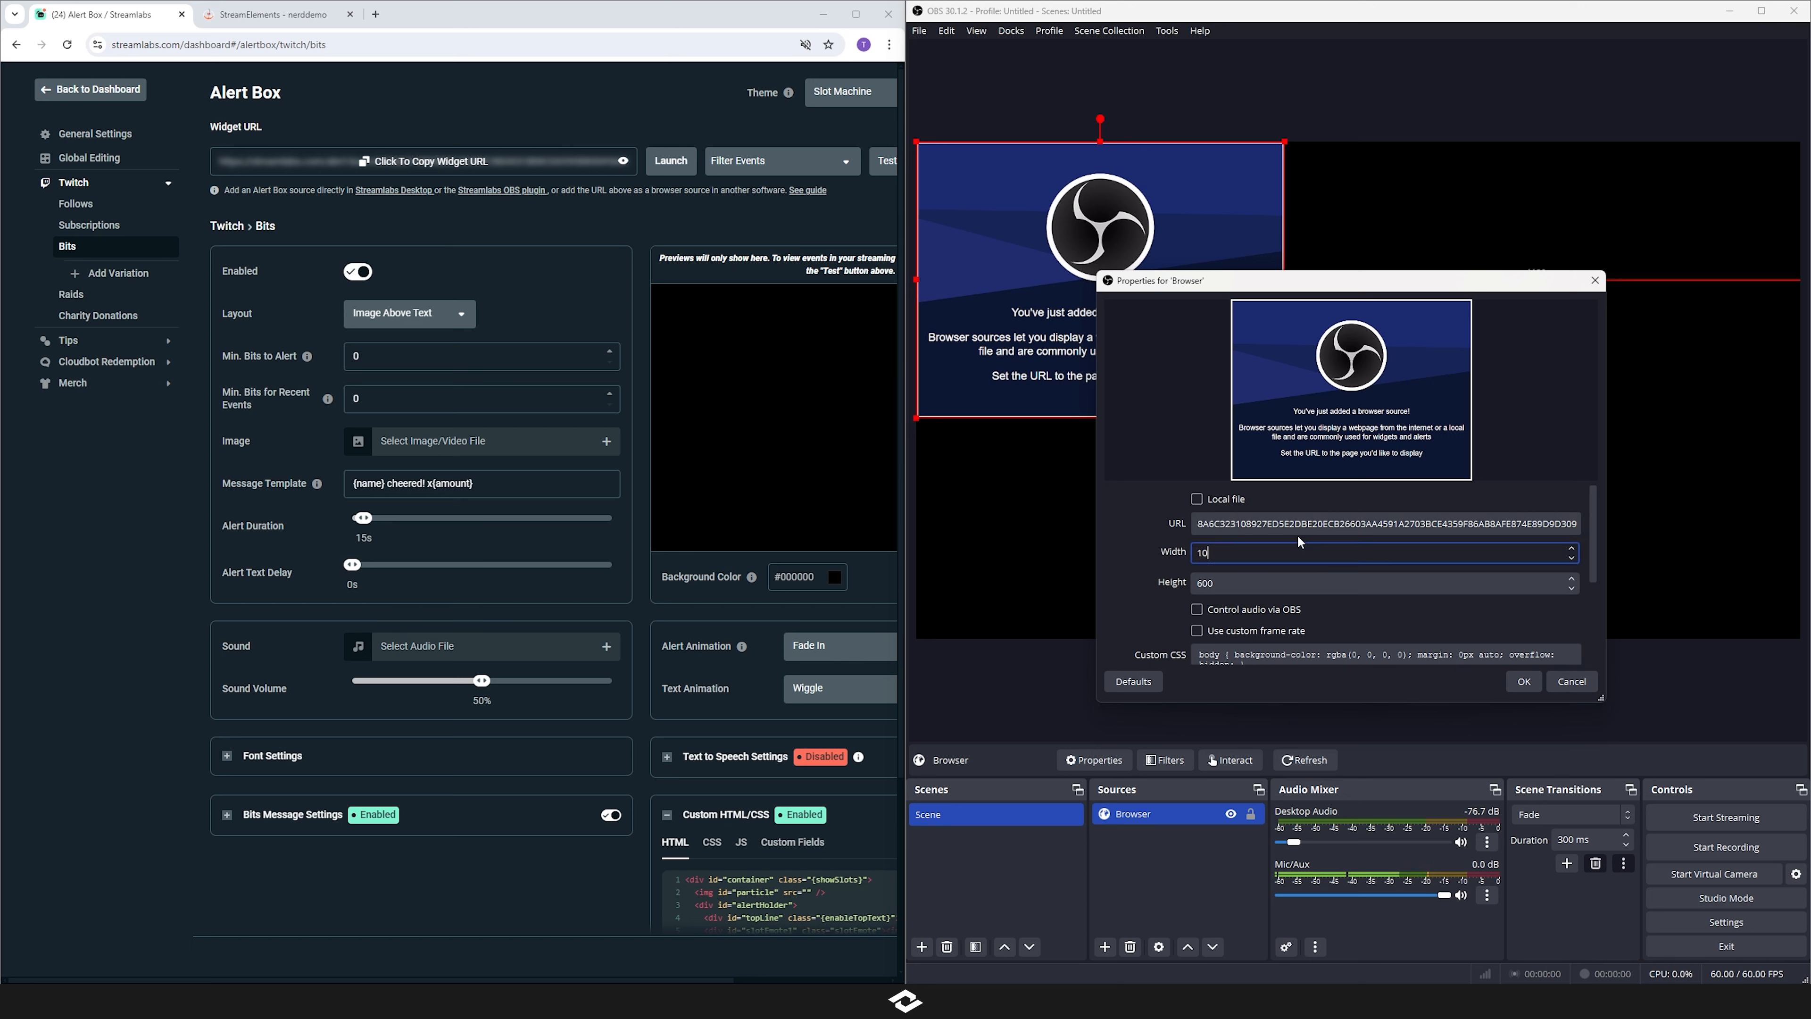
{"action": "key", "text": "Tab"}
{"action": "type", "text": "1080"}
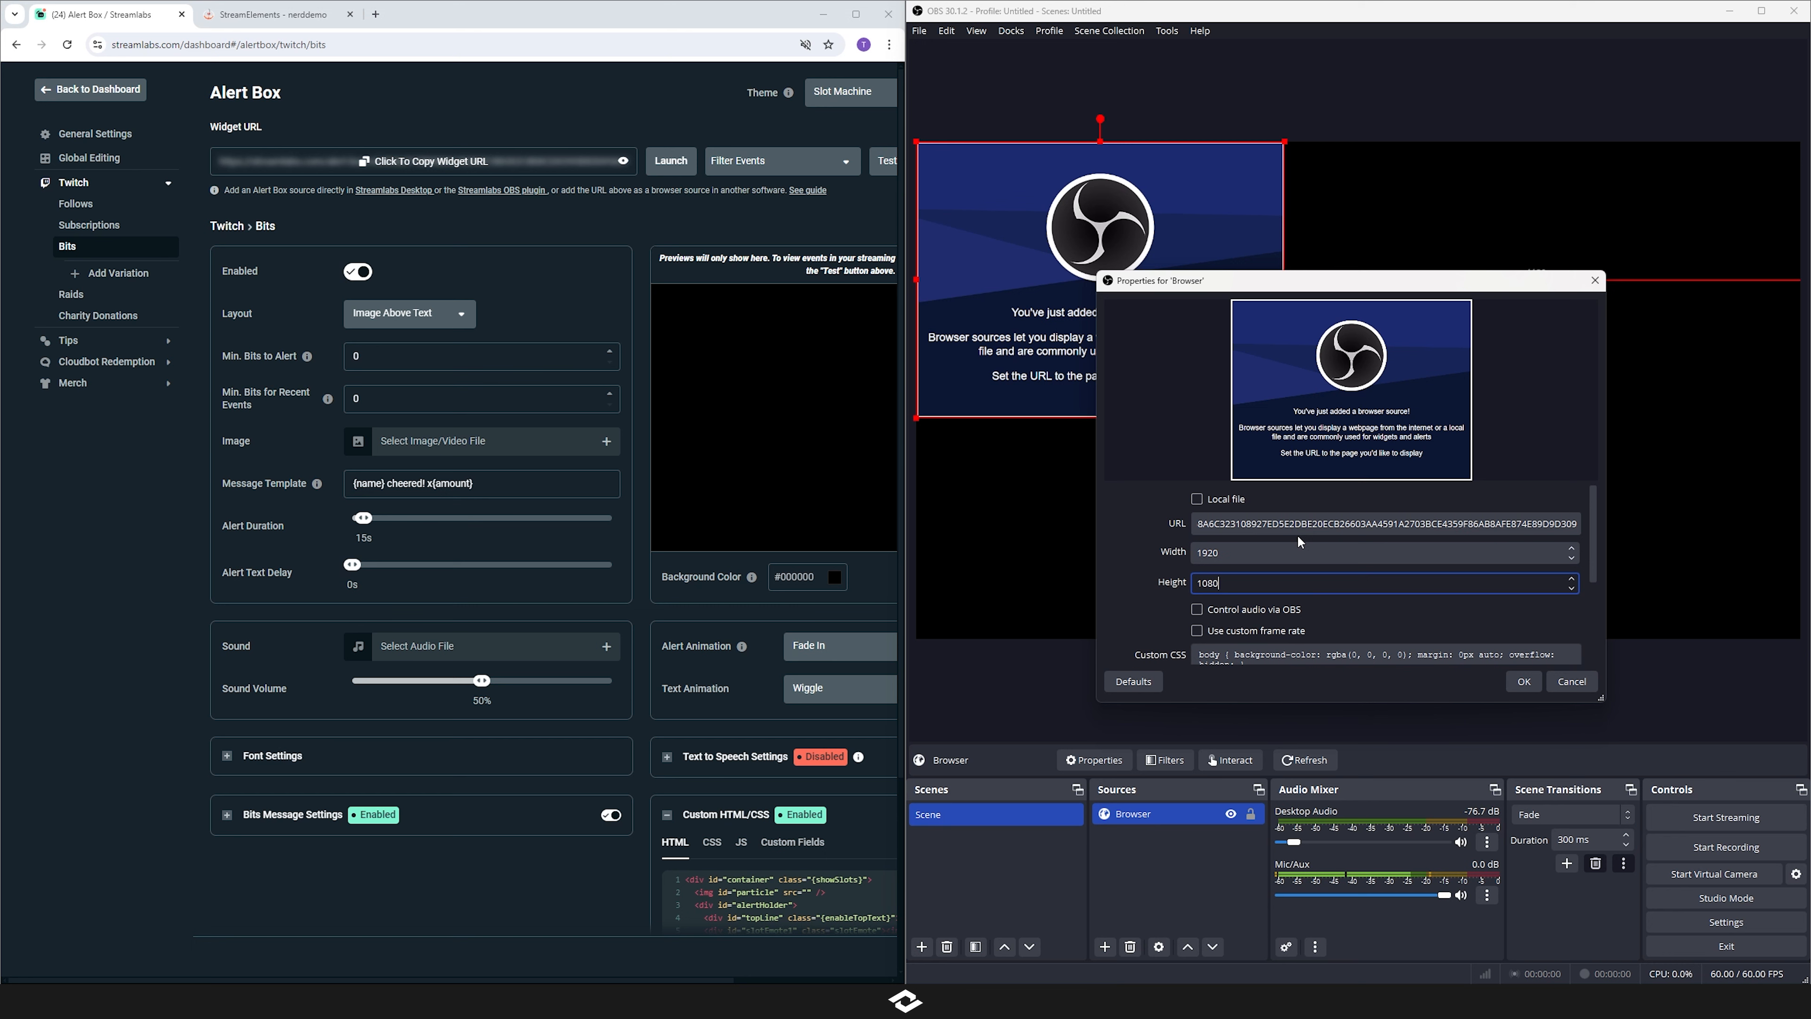
{"action": "left_click", "coordinate": [1518, 682]}
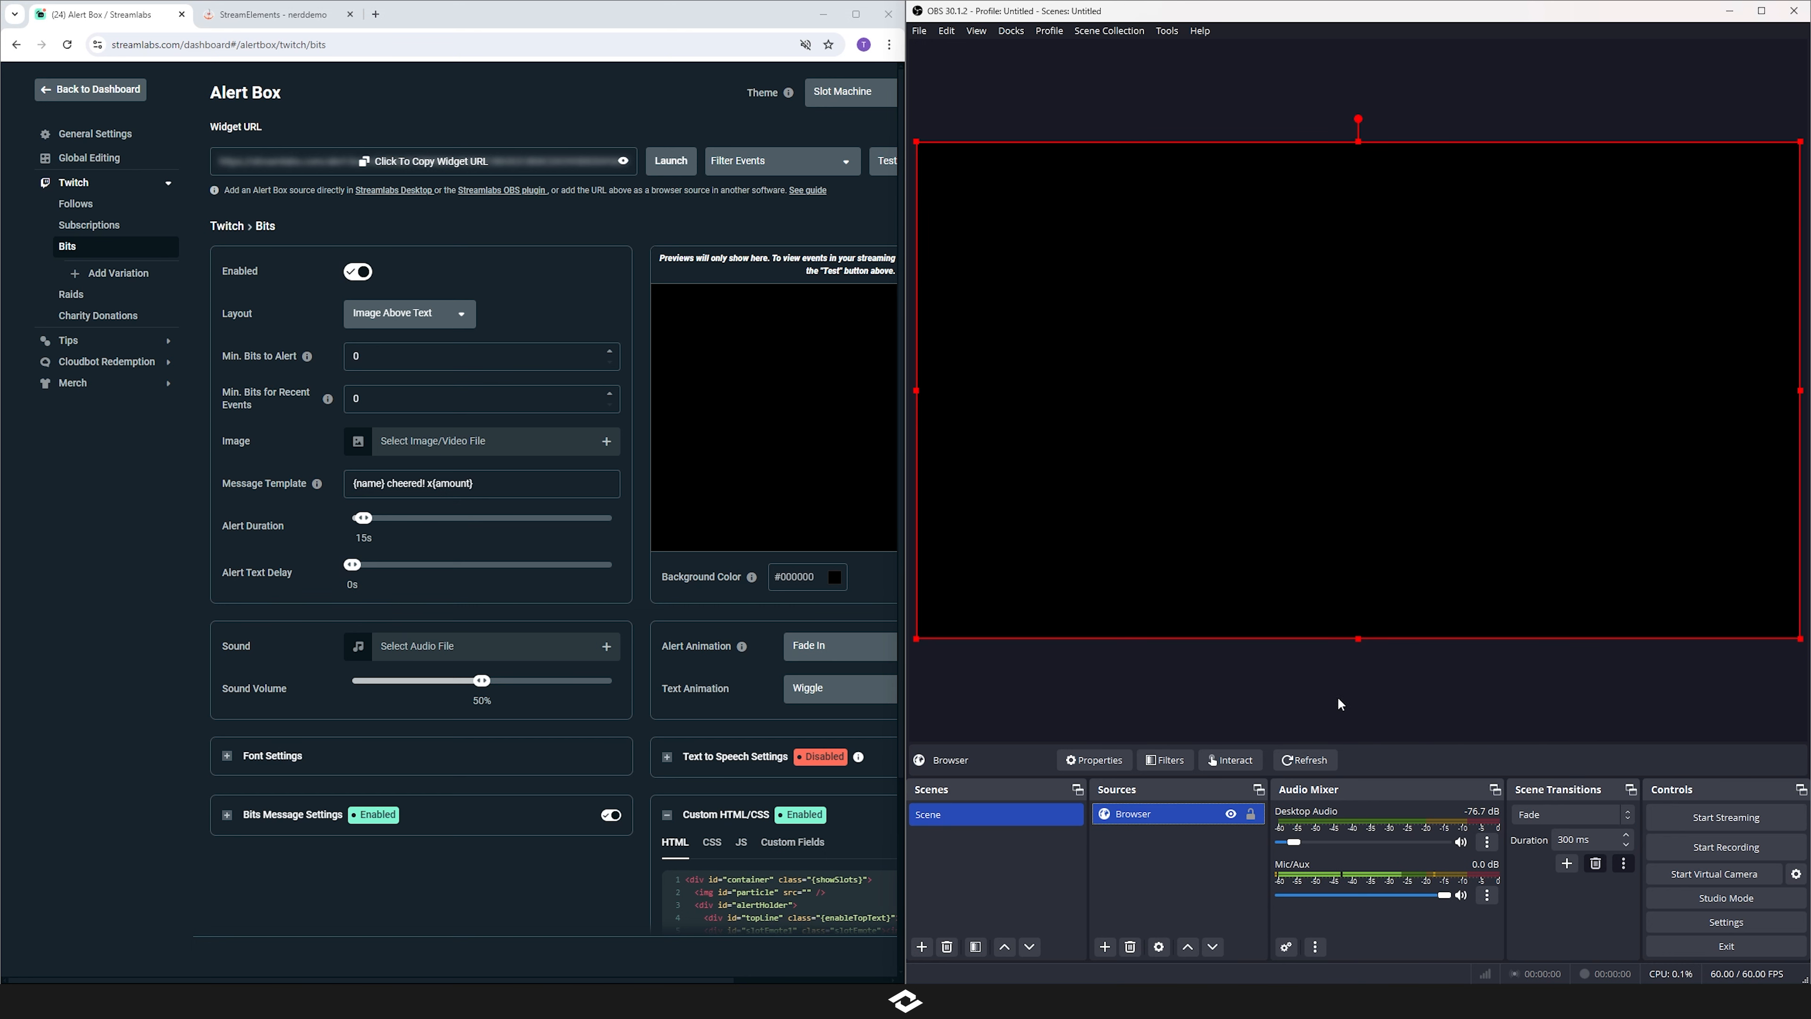
- Close the tip alert's advanced settings in the StreamElements overlay and return to the Streamlabs Alert Box
{"action": "left_click", "coordinate": [271, 14]}
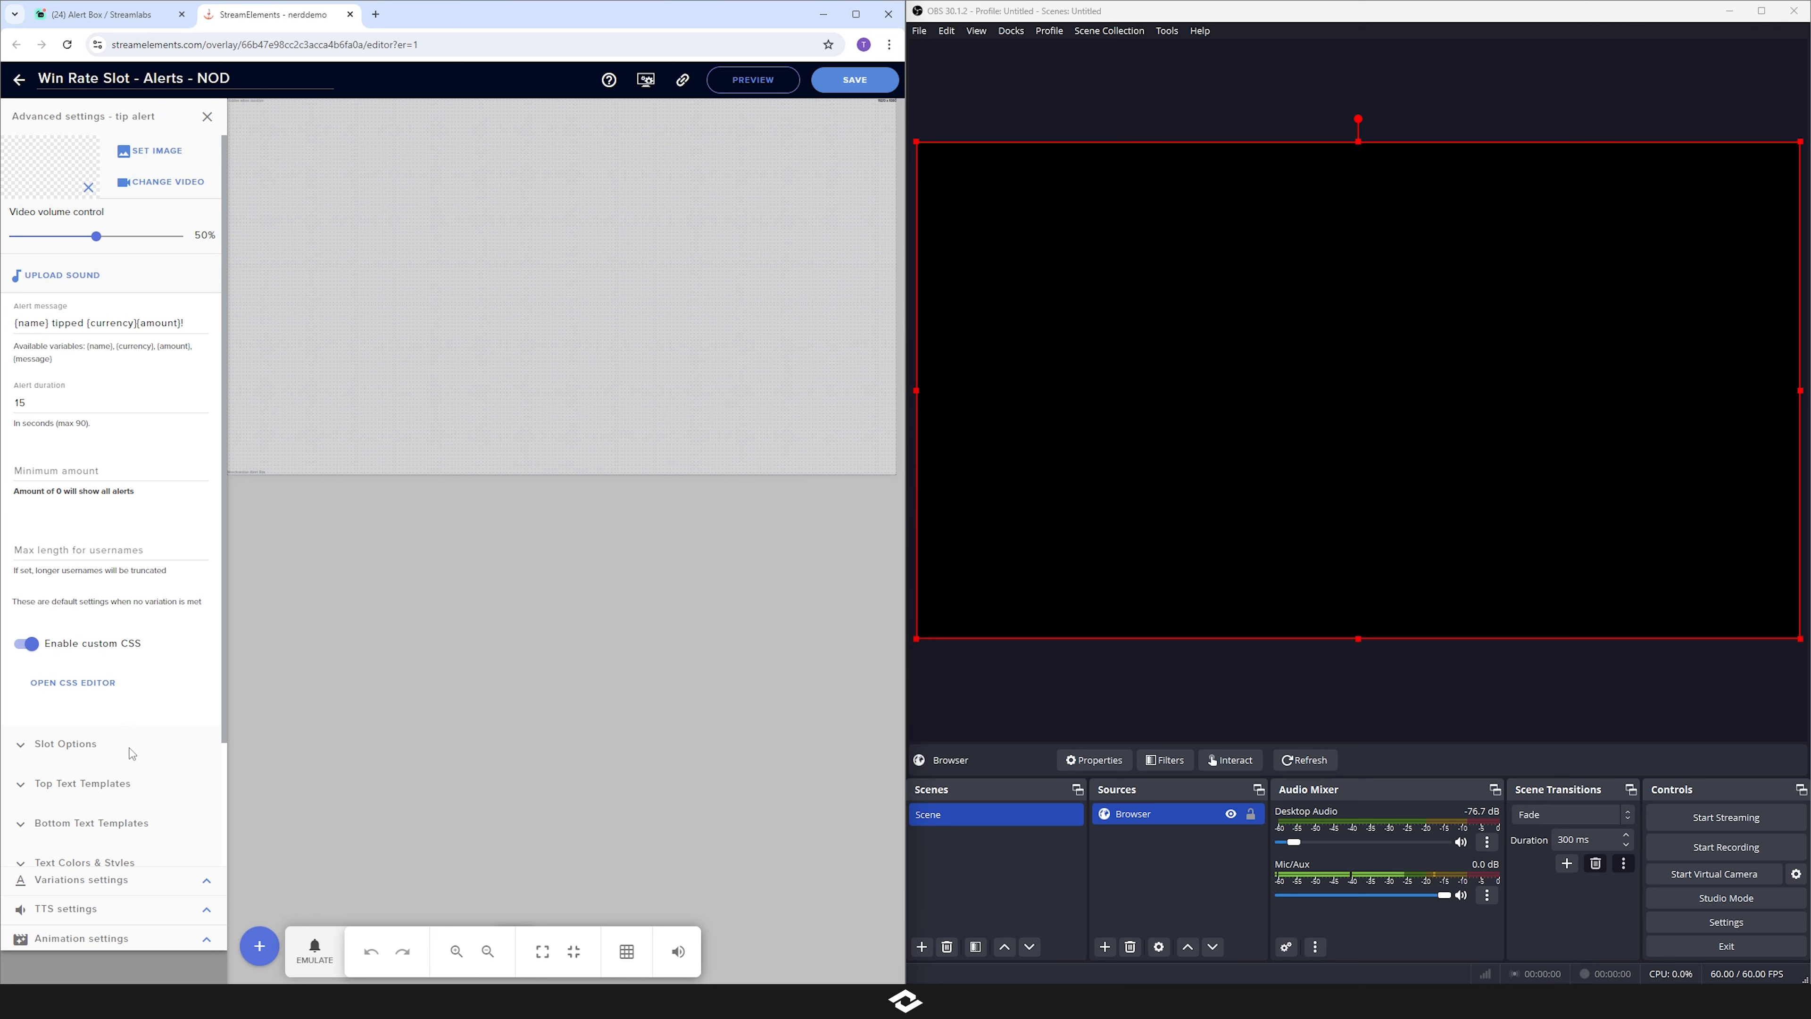
{"action": "scroll", "coordinate": [134, 766], "scroll_direction": "down", "scroll_amount": 2}
{"action": "scroll", "coordinate": [134, 763], "scroll_direction": "up", "scroll_amount": 3}
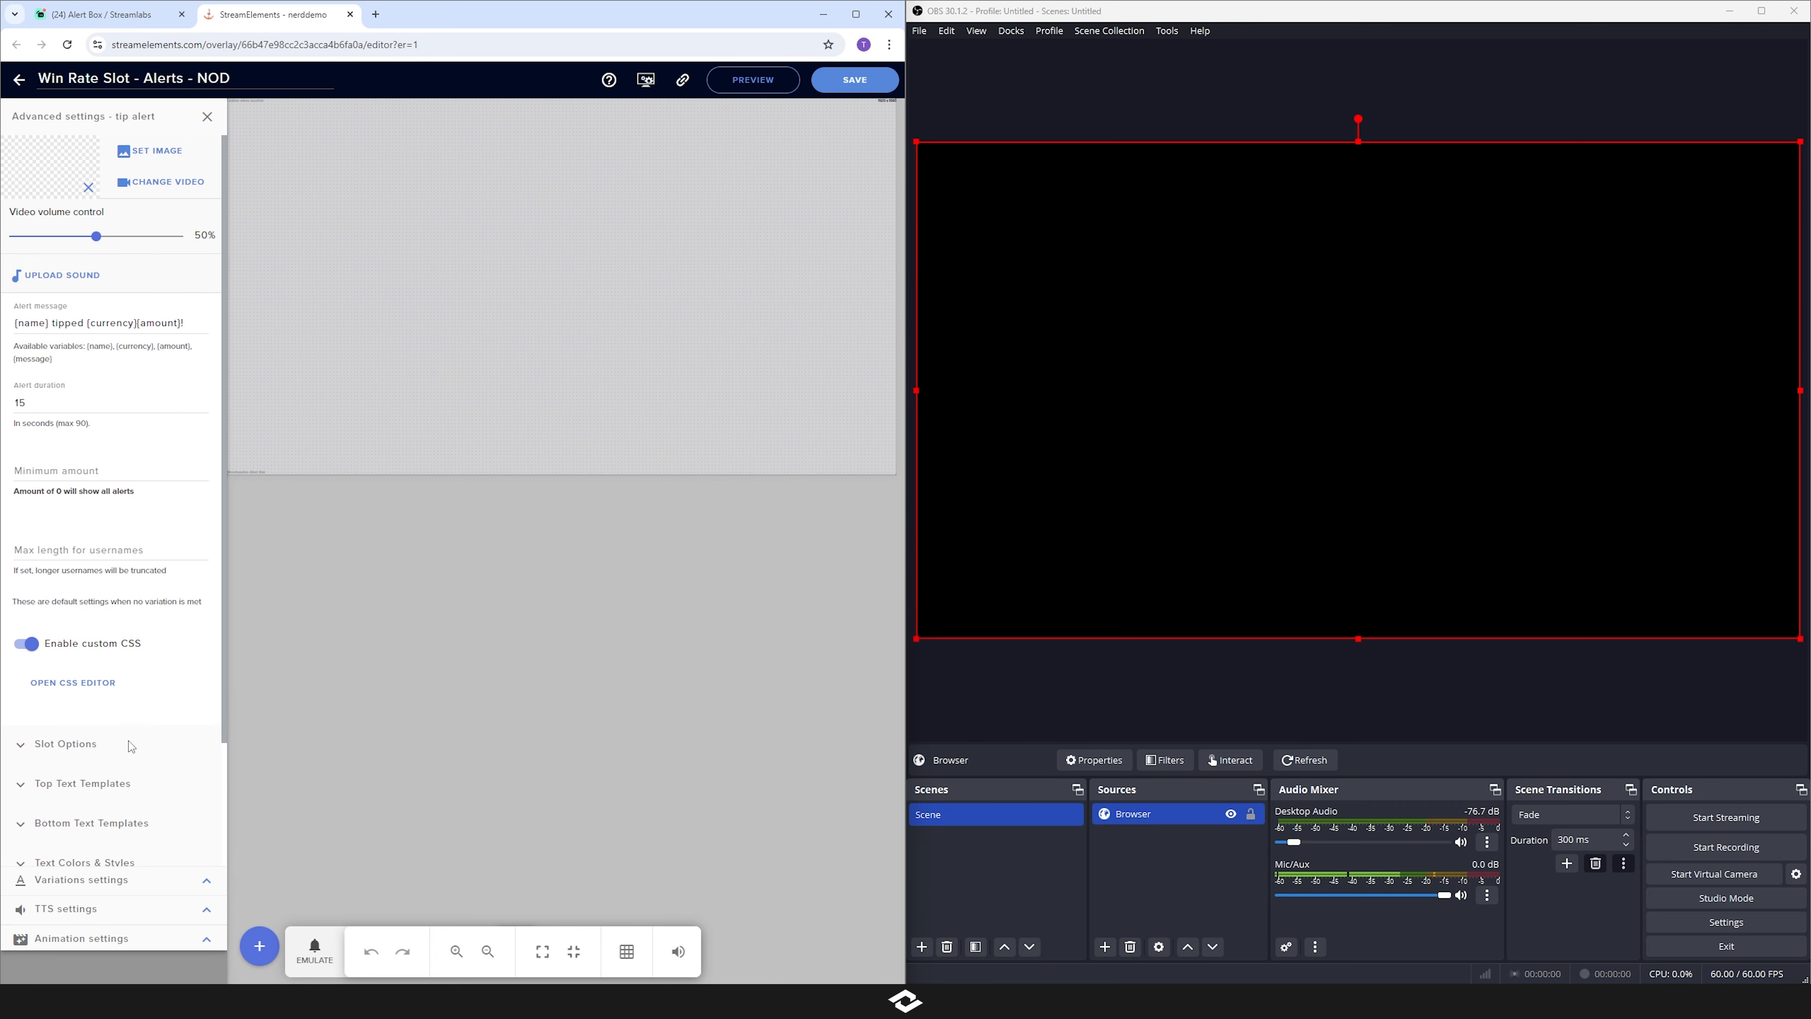
{"action": "left_click", "coordinate": [207, 116]}
{"action": "left_click", "coordinate": [107, 14]}
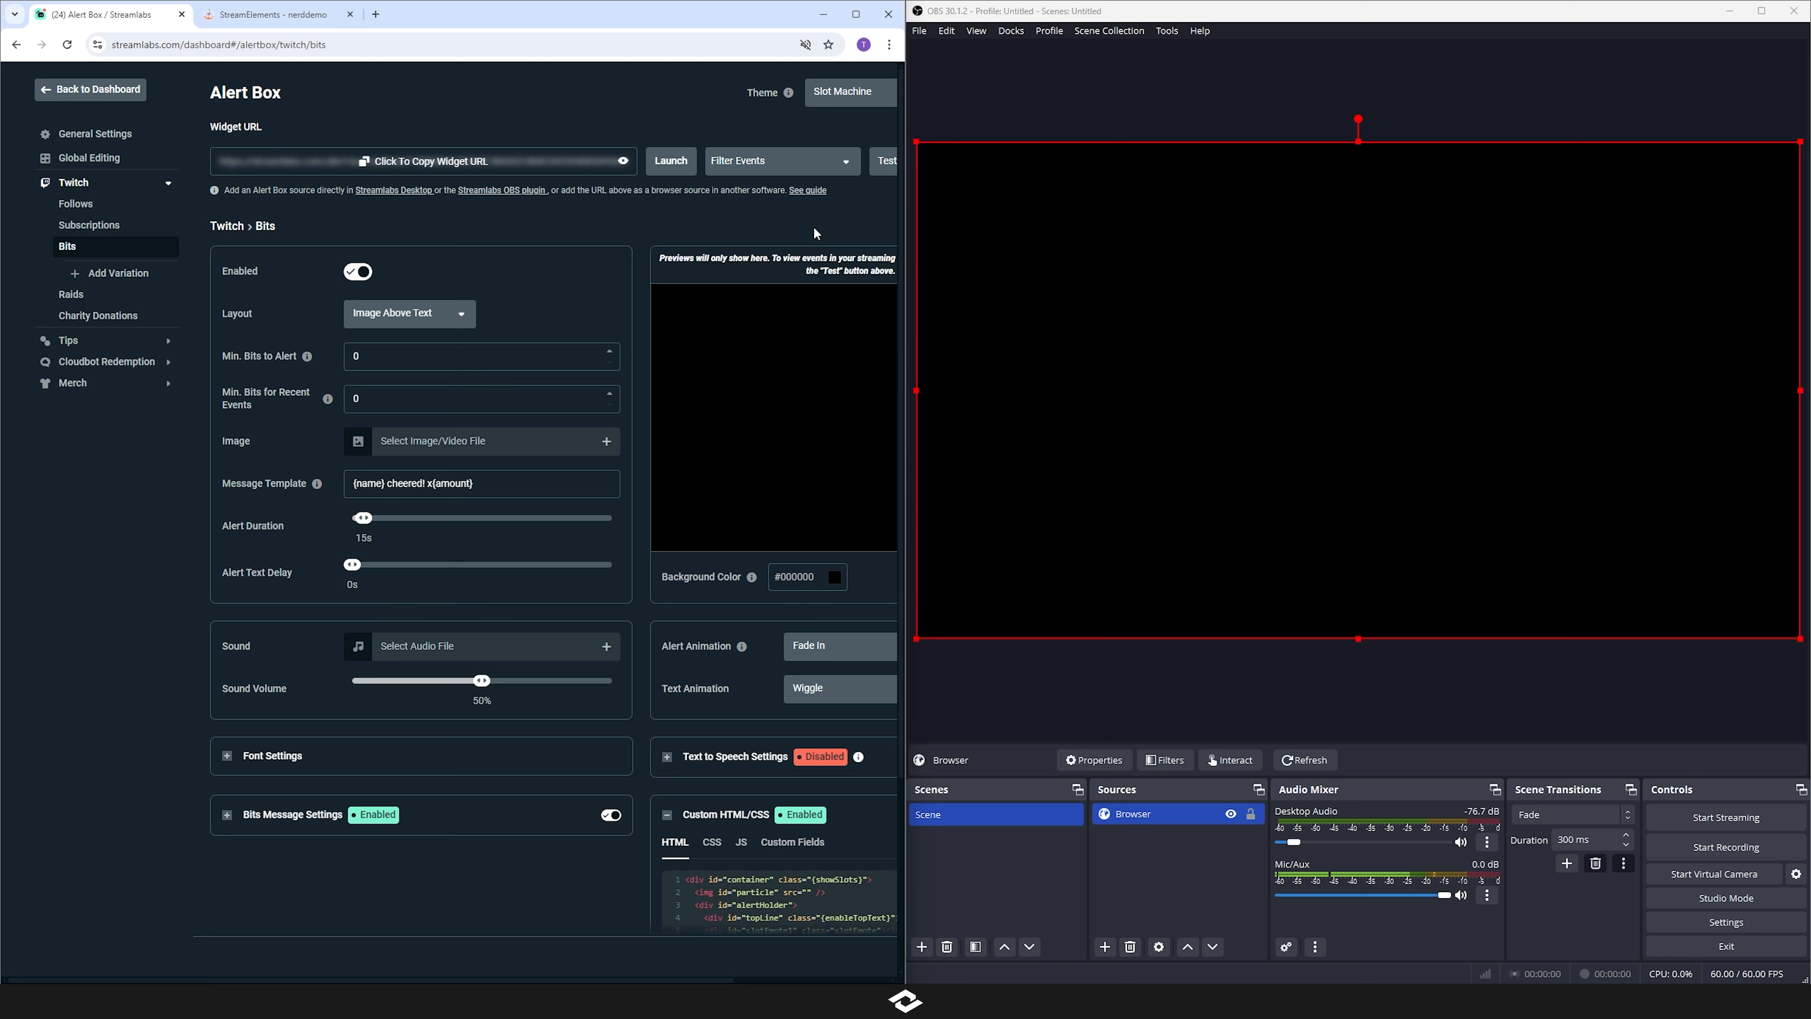
- Send a Twitch Follows test alert from the Streamlabs Alert Box to the OBS Browser source
{"action": "left_click", "coordinate": [885, 172]}
{"action": "mouse_move", "coordinate": [886, 188]}
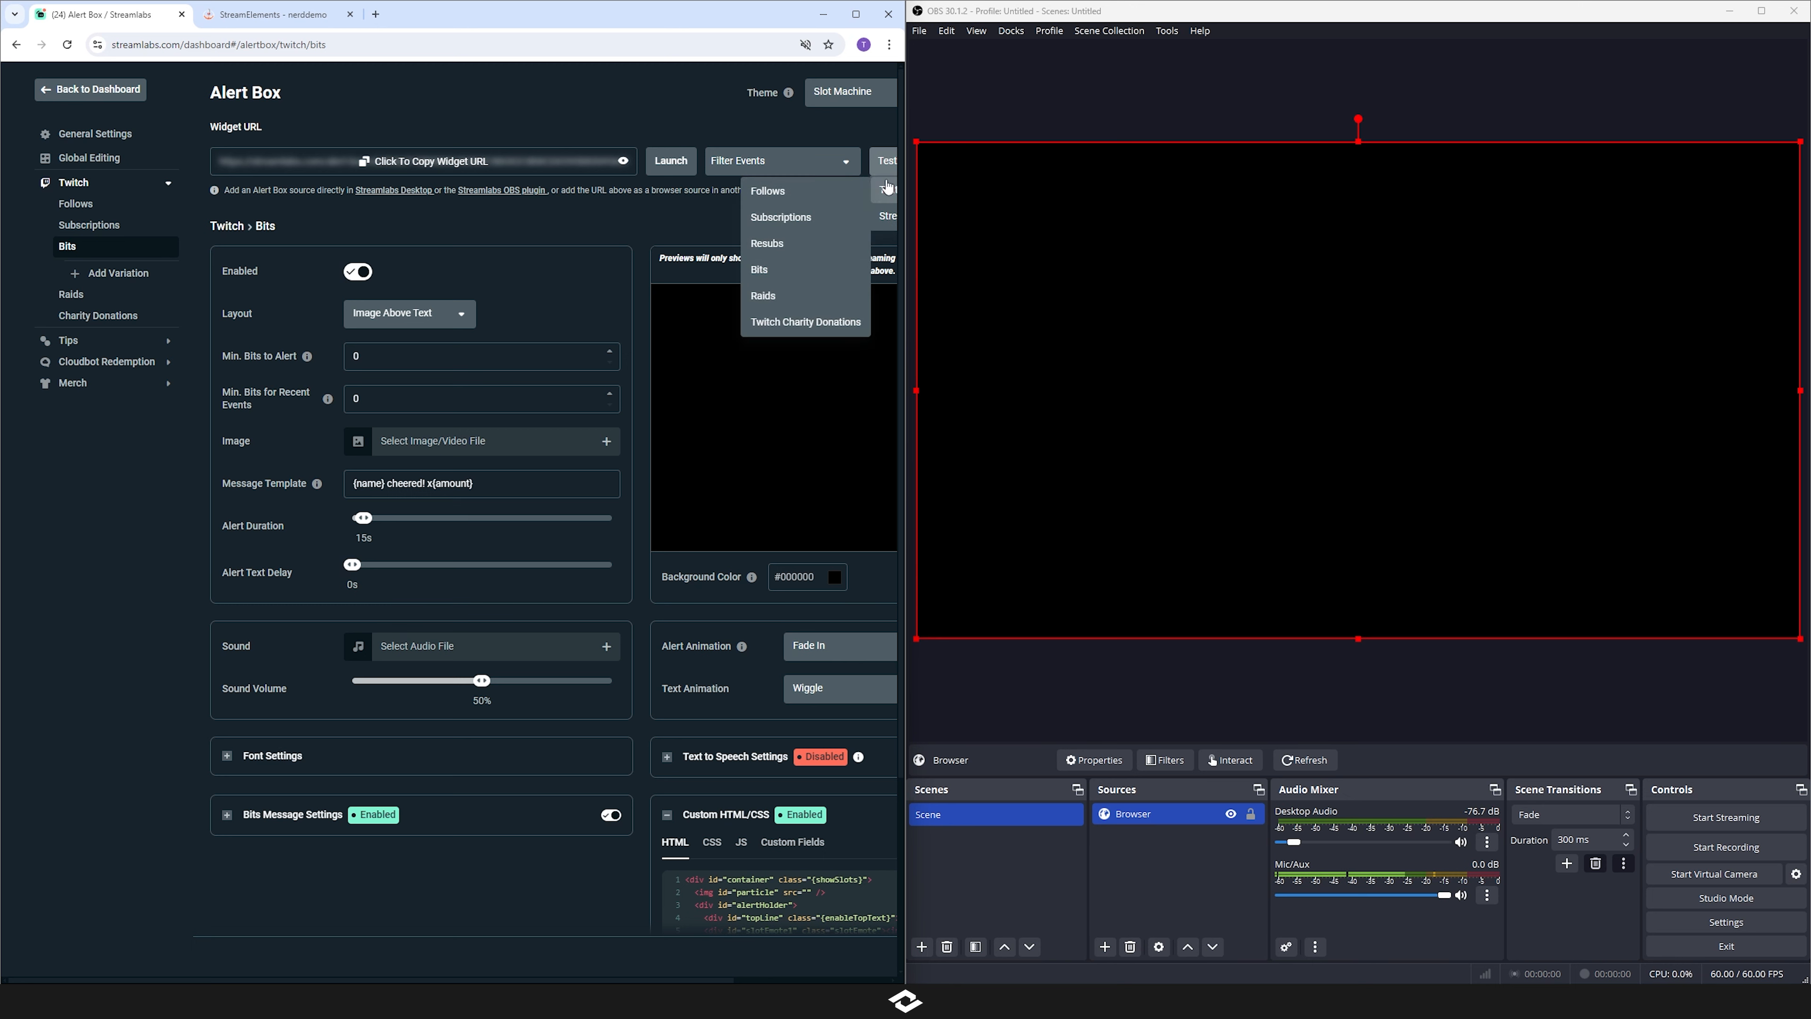
{"action": "left_click", "coordinate": [827, 198]}
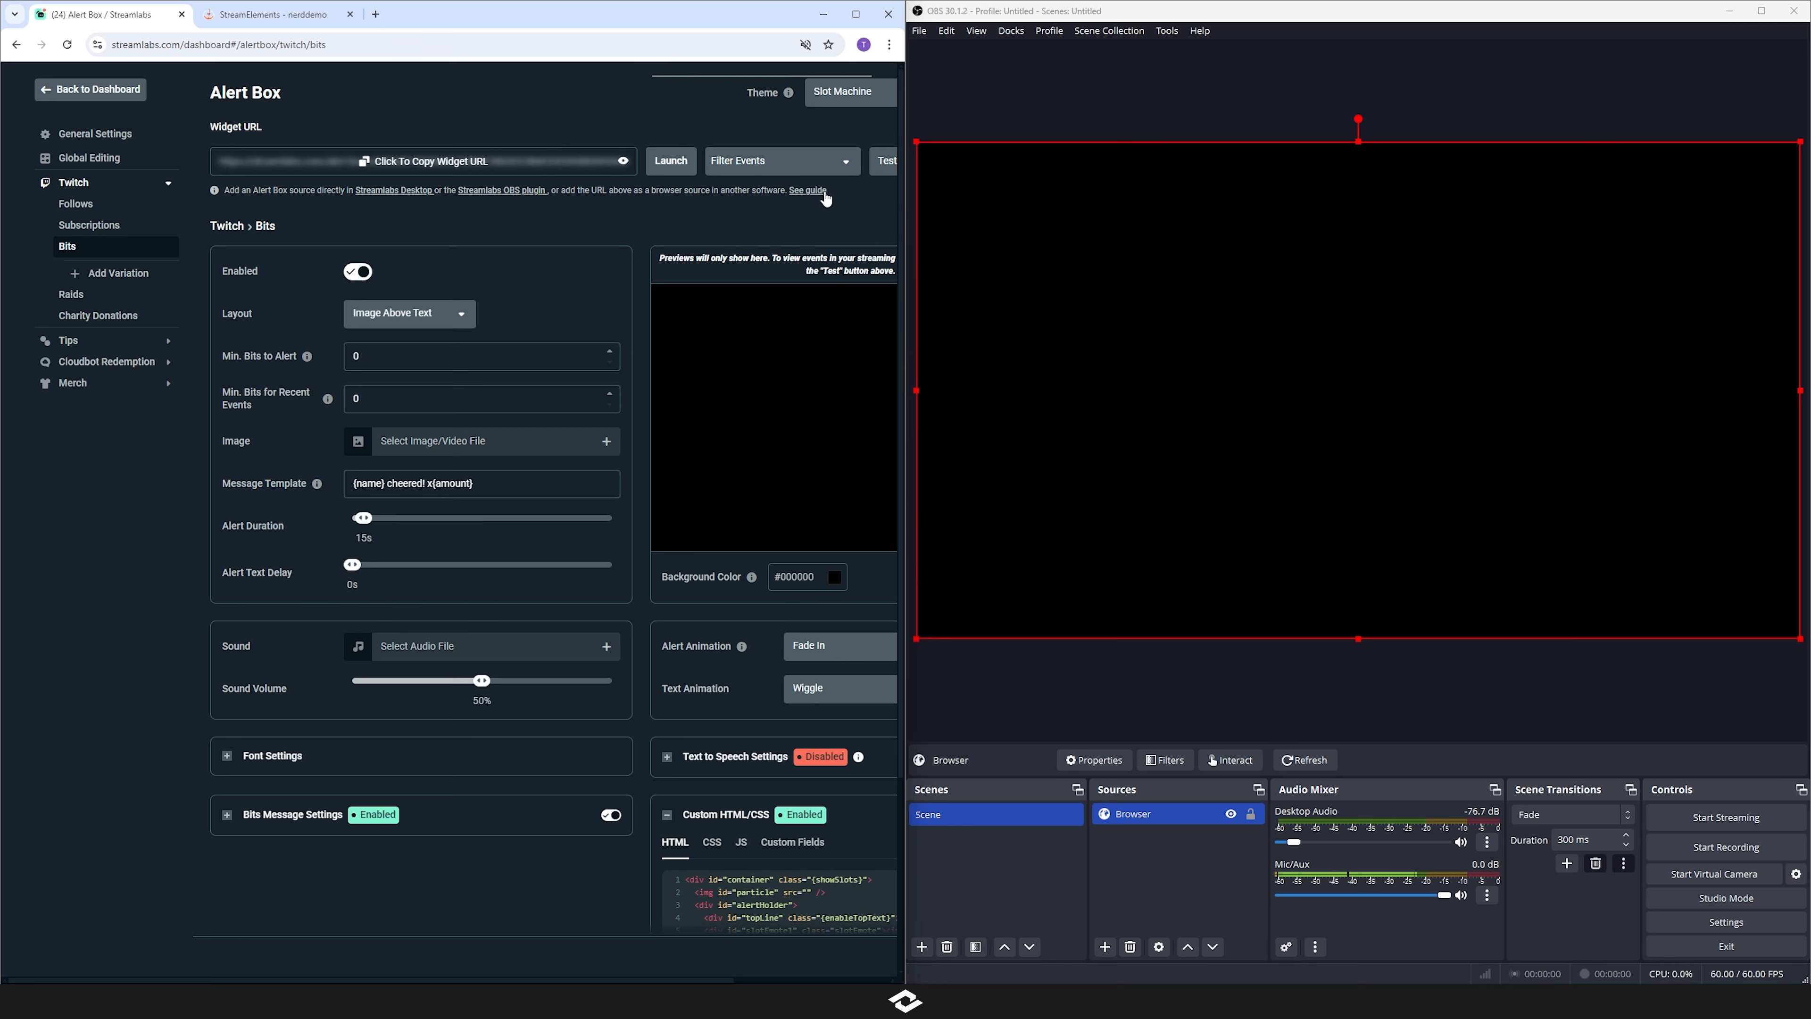
{"action": "left_click", "coordinate": [1162, 687]}
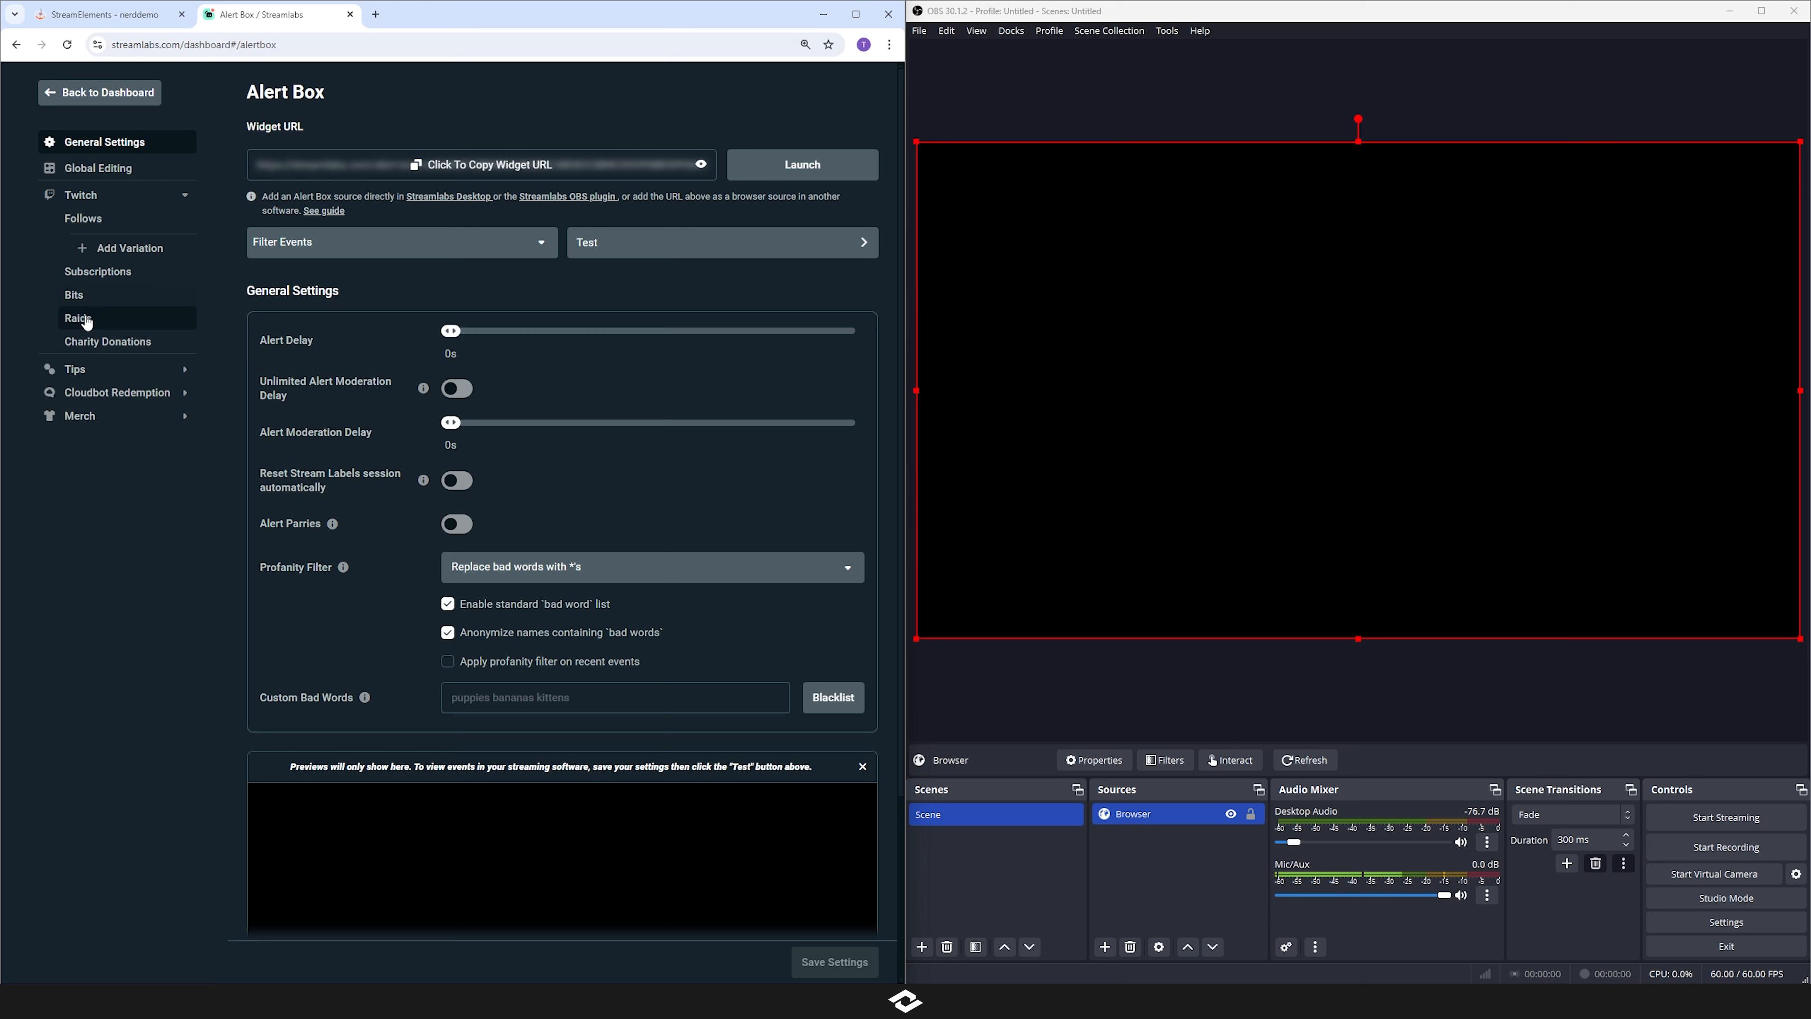
- Open the Twitch Bits alert settings and show the Custom Fields of its Custom HTML/CSS
{"action": "left_click", "coordinate": [95, 297]}
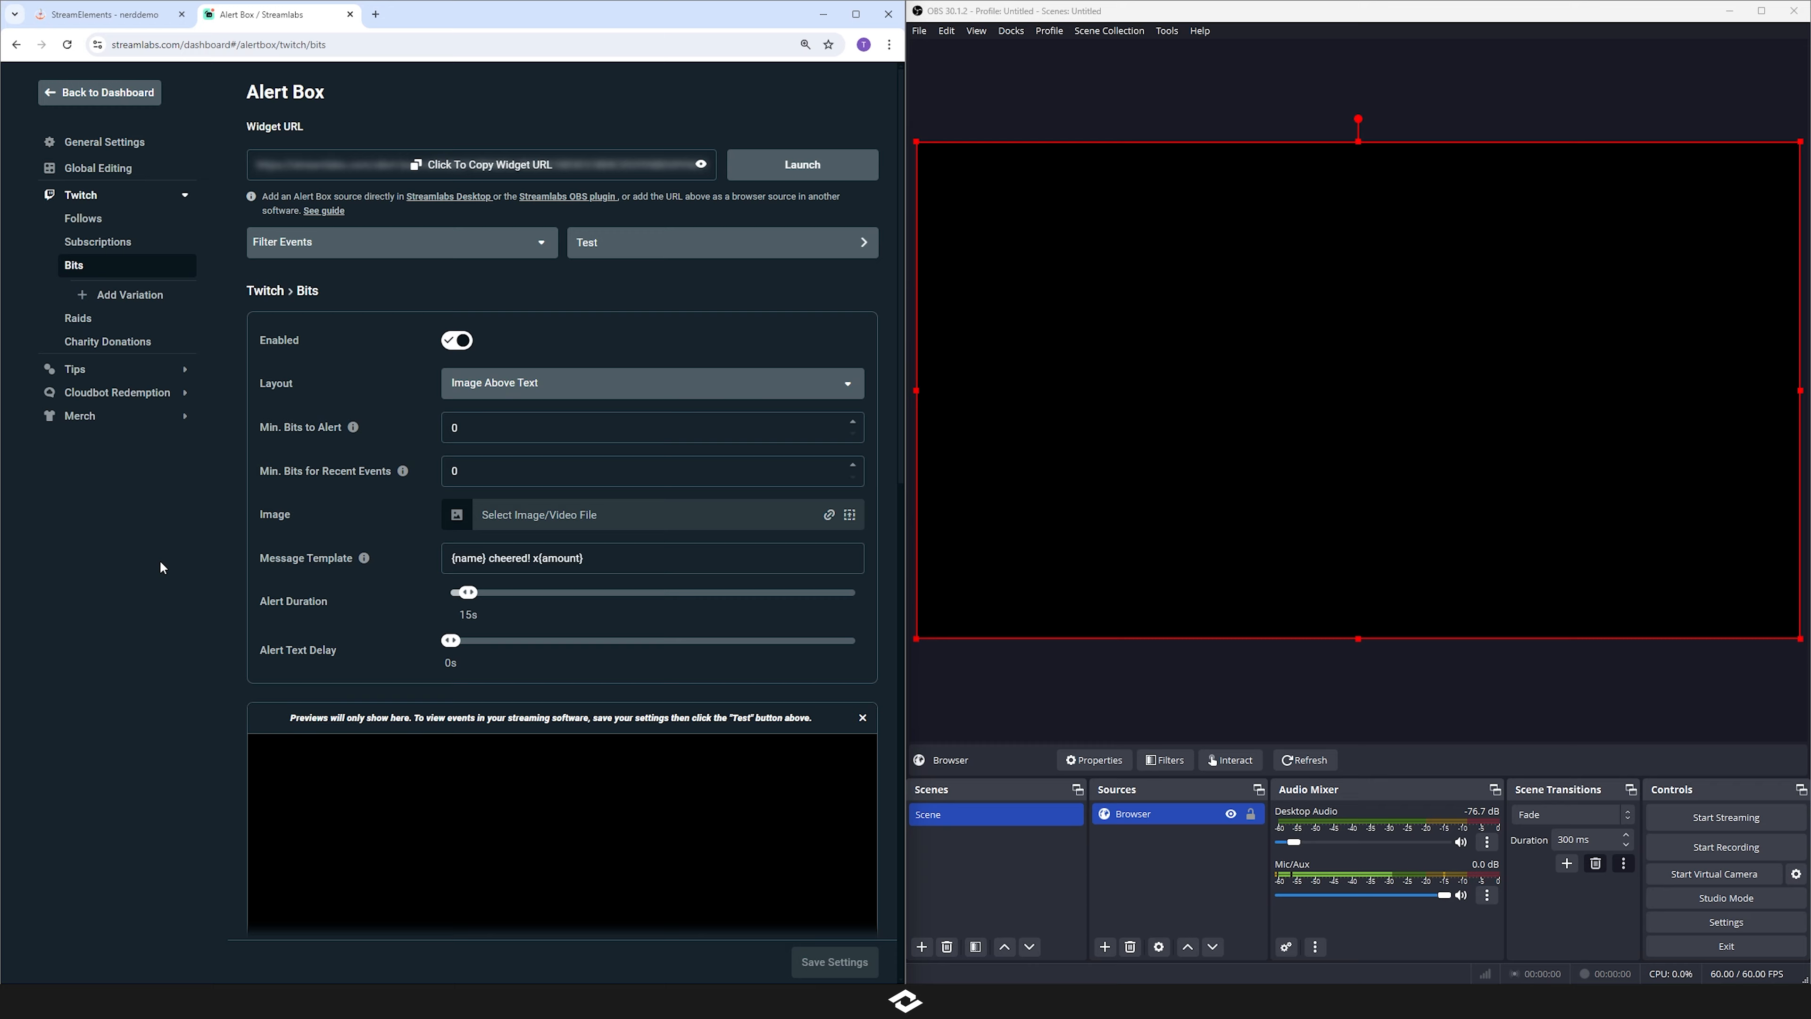
{"action": "scroll", "coordinate": [160, 560], "scroll_direction": "down", "scroll_amount": 10}
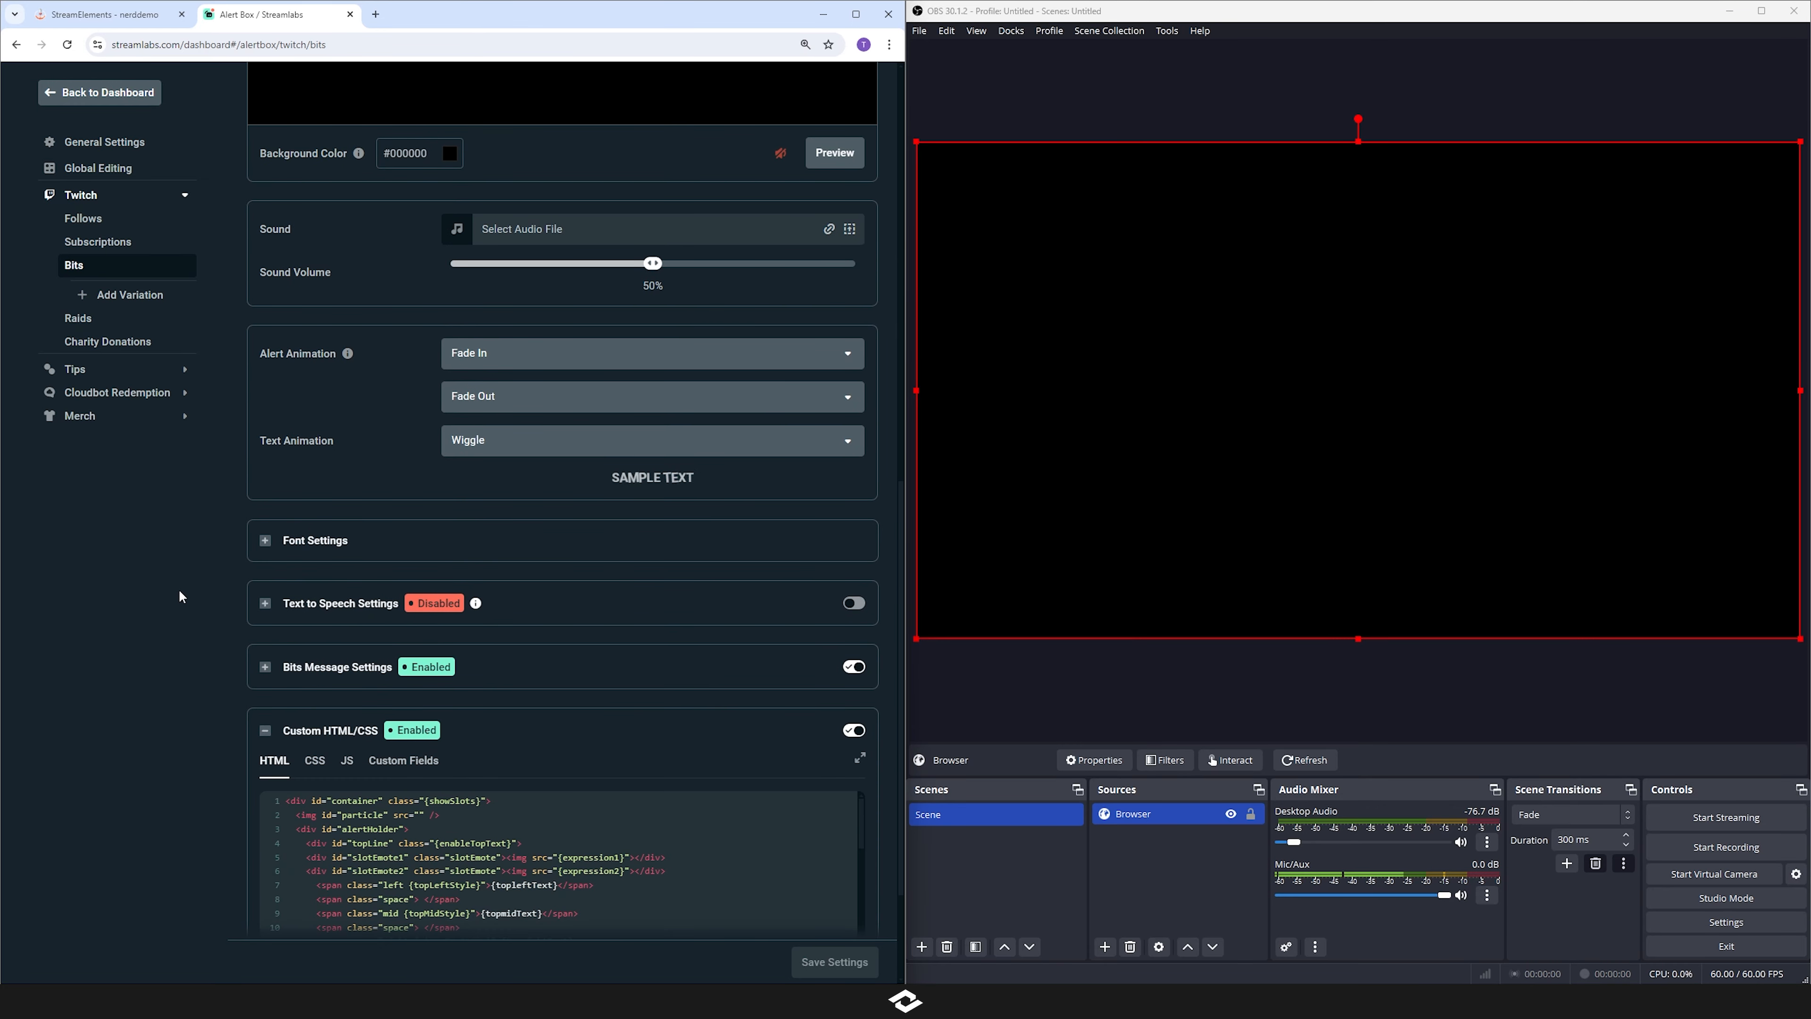
{"action": "scroll", "coordinate": [178, 589], "scroll_direction": "down", "scroll_amount": 3}
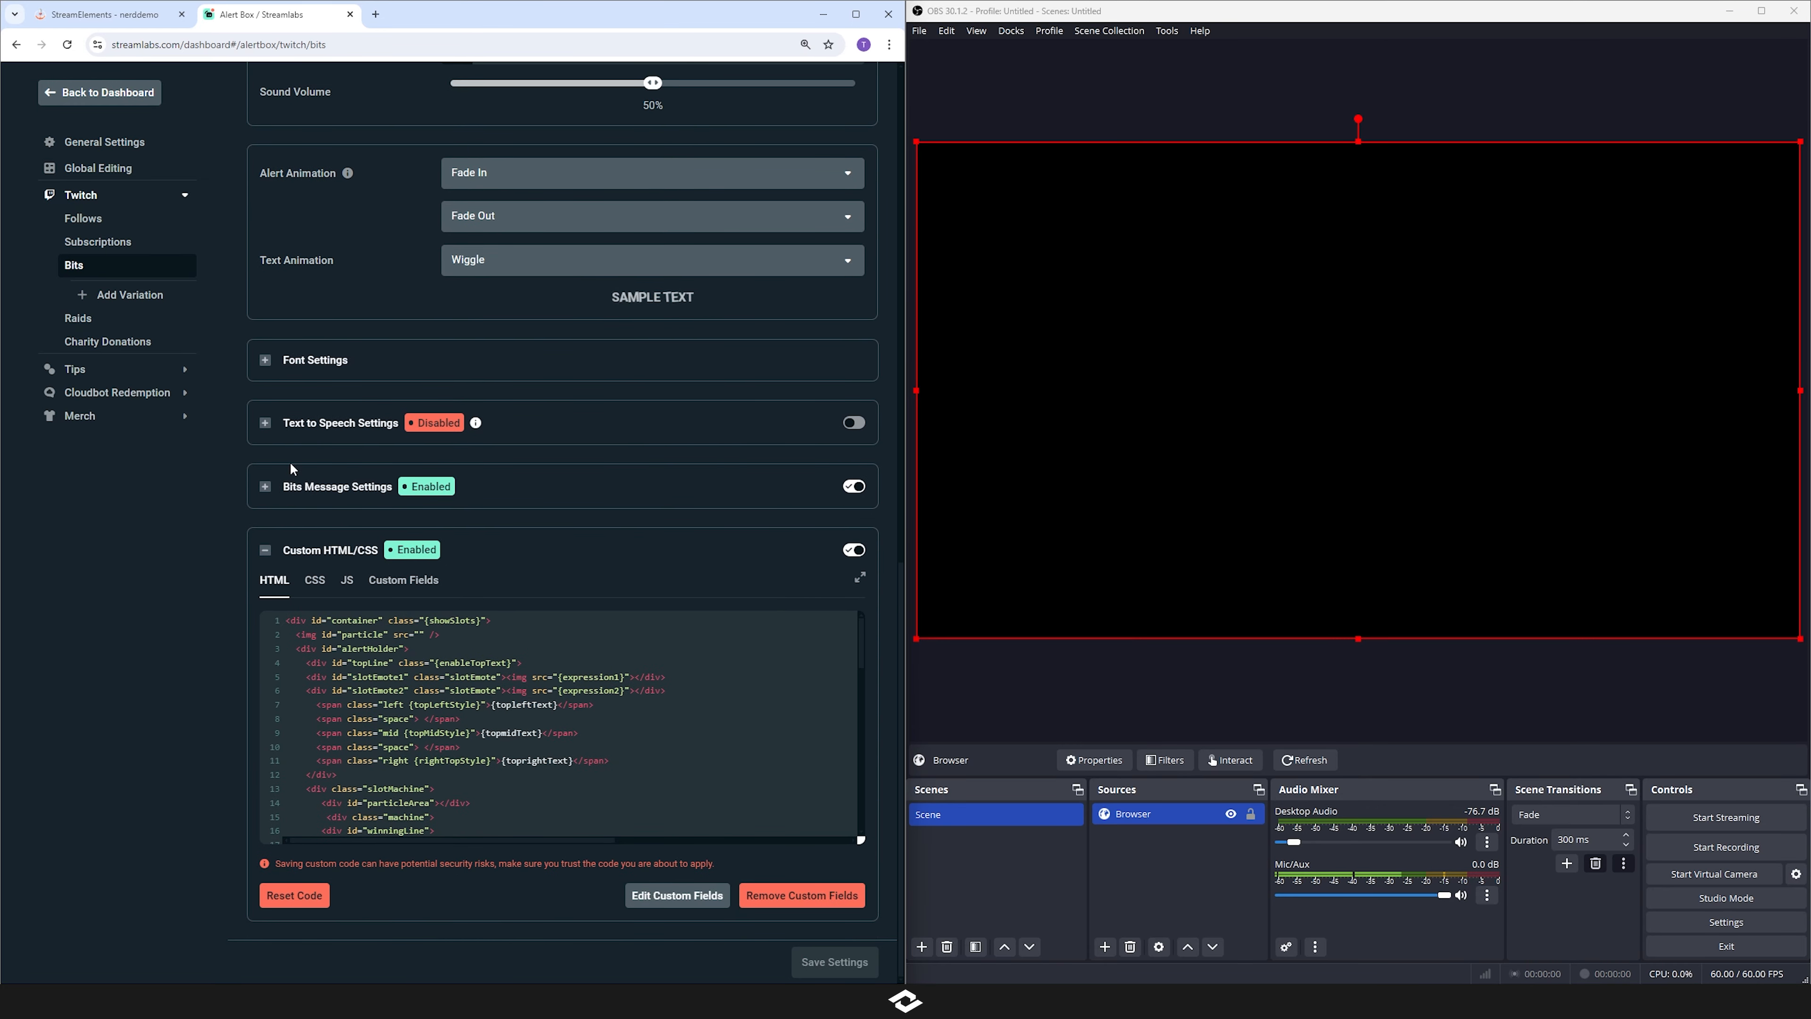
{"action": "left_click", "coordinate": [335, 560]}
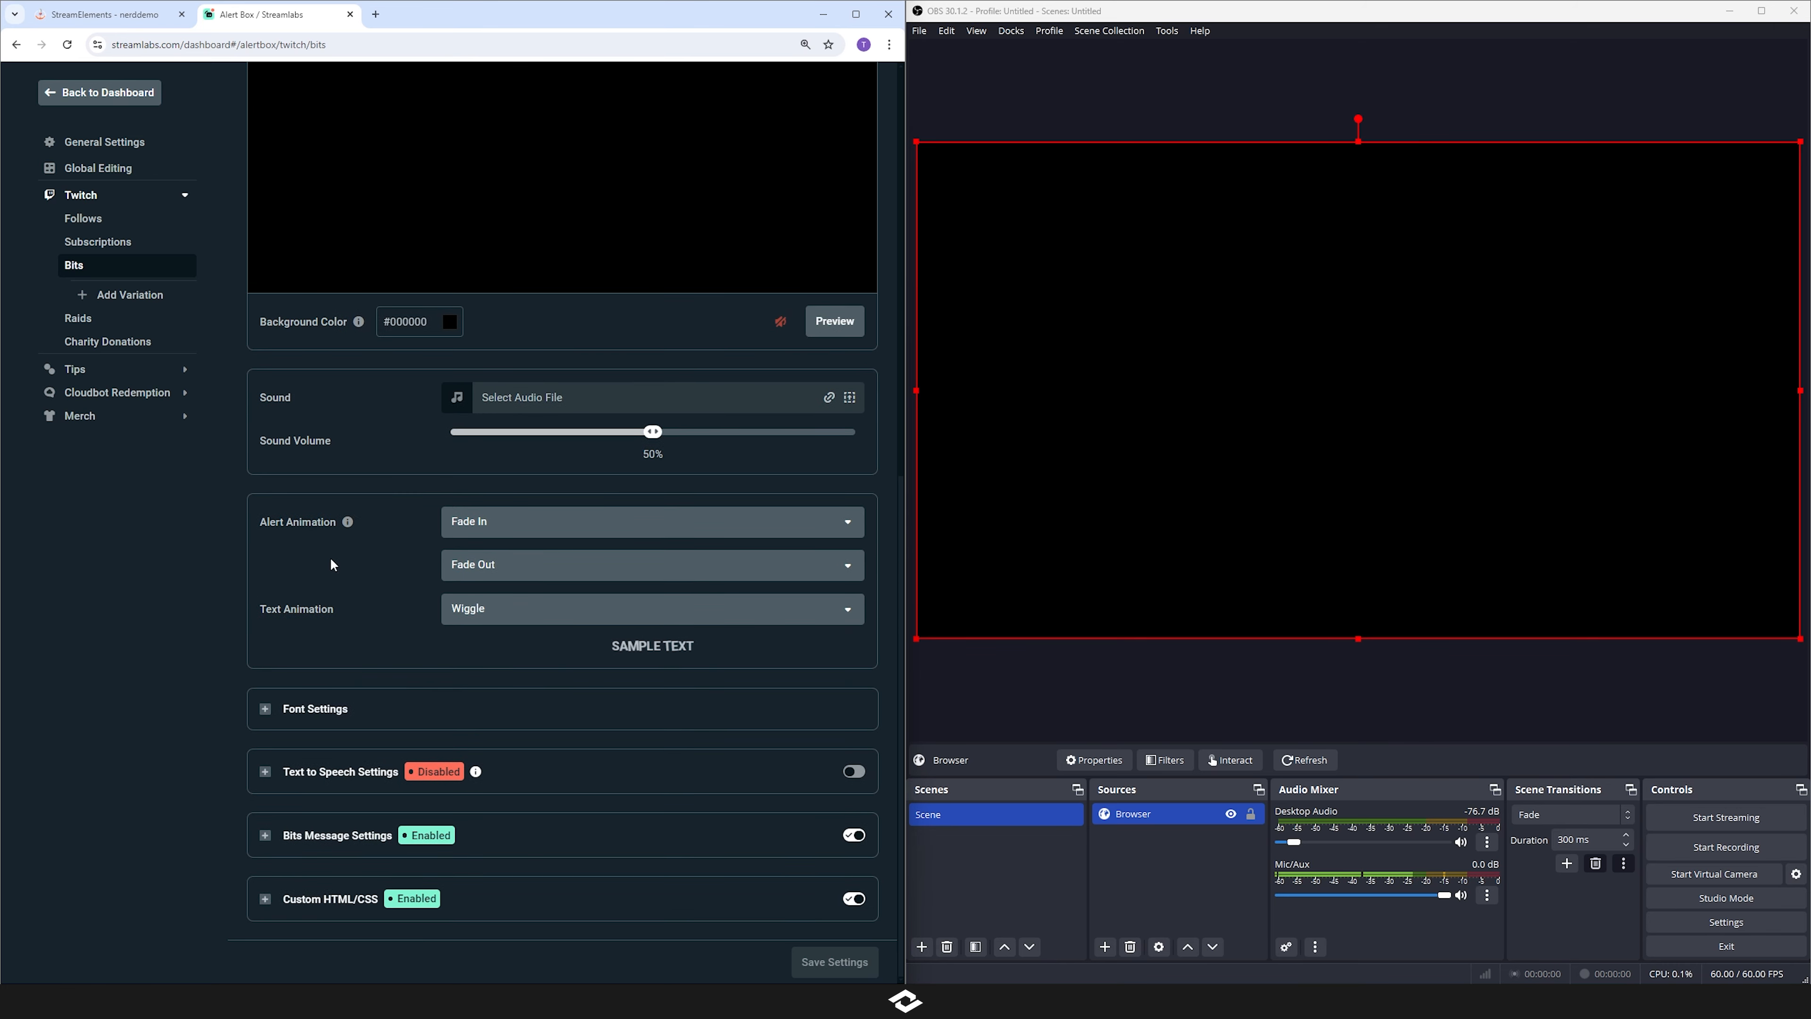
{"action": "left_click", "coordinate": [303, 898]}
{"action": "scroll", "coordinate": [225, 831], "scroll_direction": "down", "scroll_amount": 3}
{"action": "left_click", "coordinate": [419, 646]}
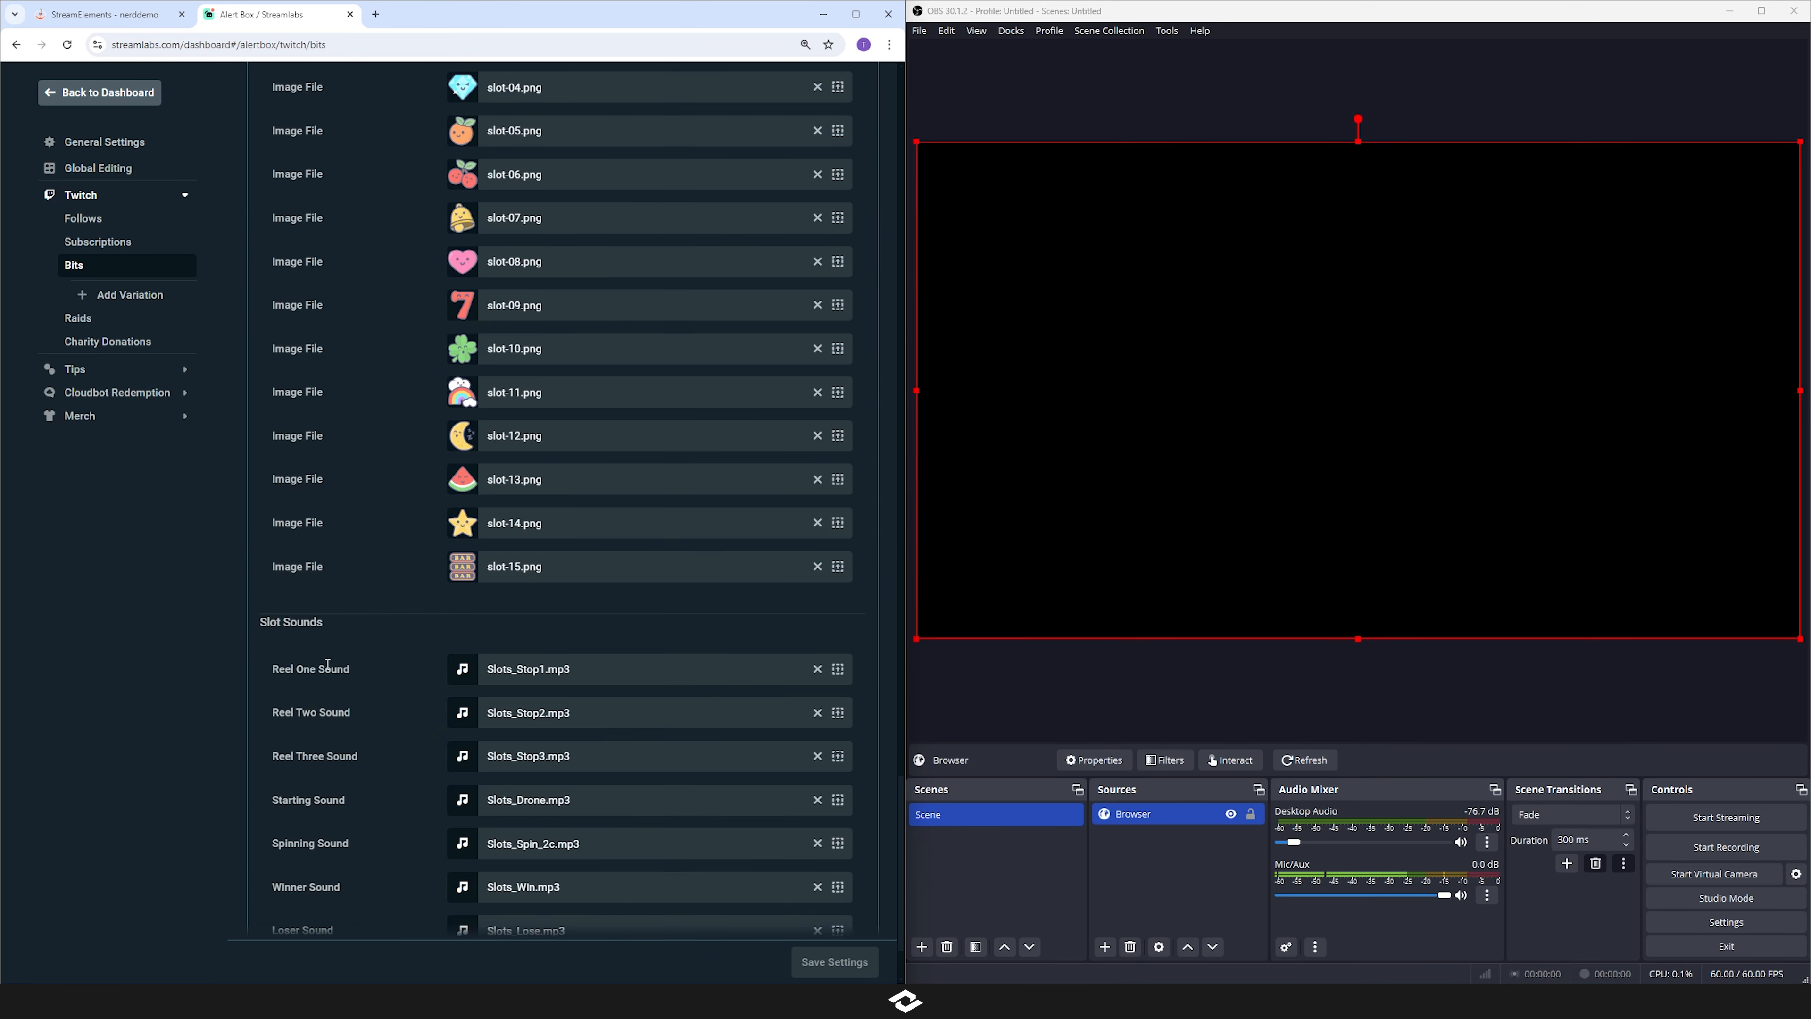
- Examine the Bits alert's Slot Options, Top and Bottom Text Templates, Text Colors & Styles and Slow Machine Colors
{"action": "scroll", "coordinate": [386, 691], "scroll_direction": "up", "scroll_amount": 10}
{"action": "scroll", "coordinate": [413, 716], "scroll_direction": "up", "scroll_amount": 15}
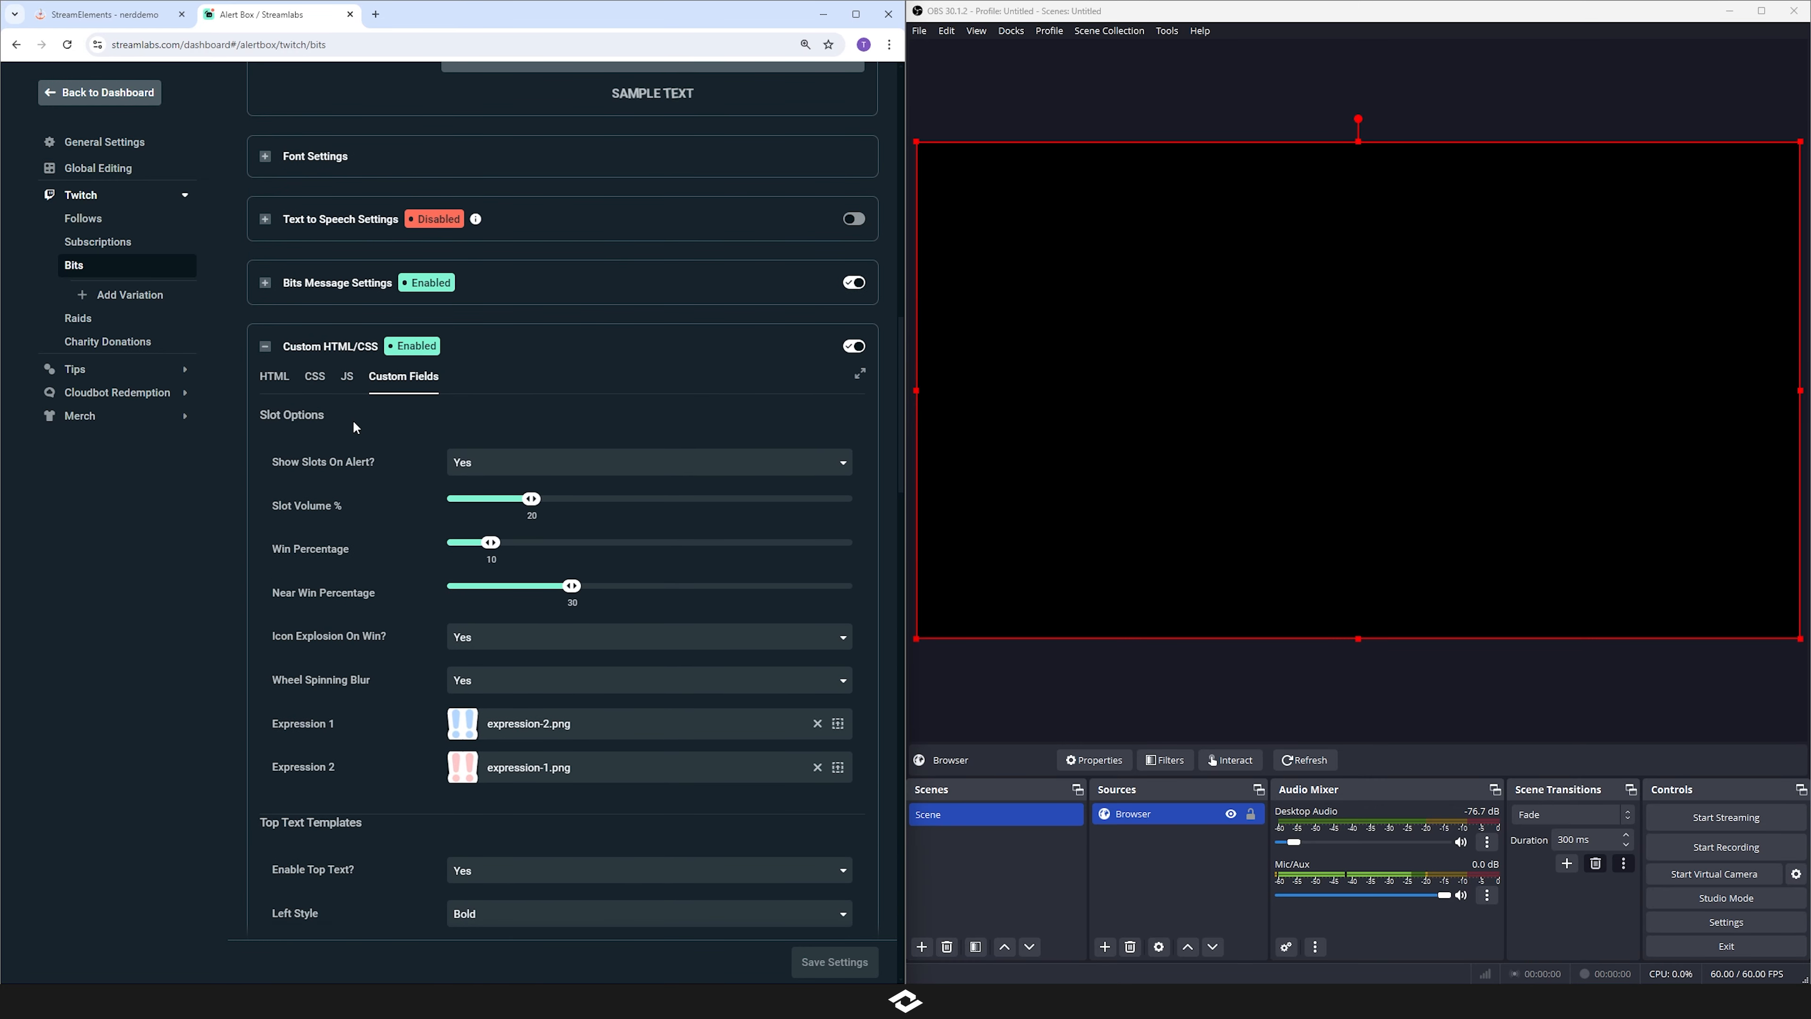
{"action": "scroll", "coordinate": [342, 540], "scroll_direction": "down", "scroll_amount": 1}
{"action": "scroll", "coordinate": [342, 540], "scroll_direction": "down", "scroll_amount": 2}
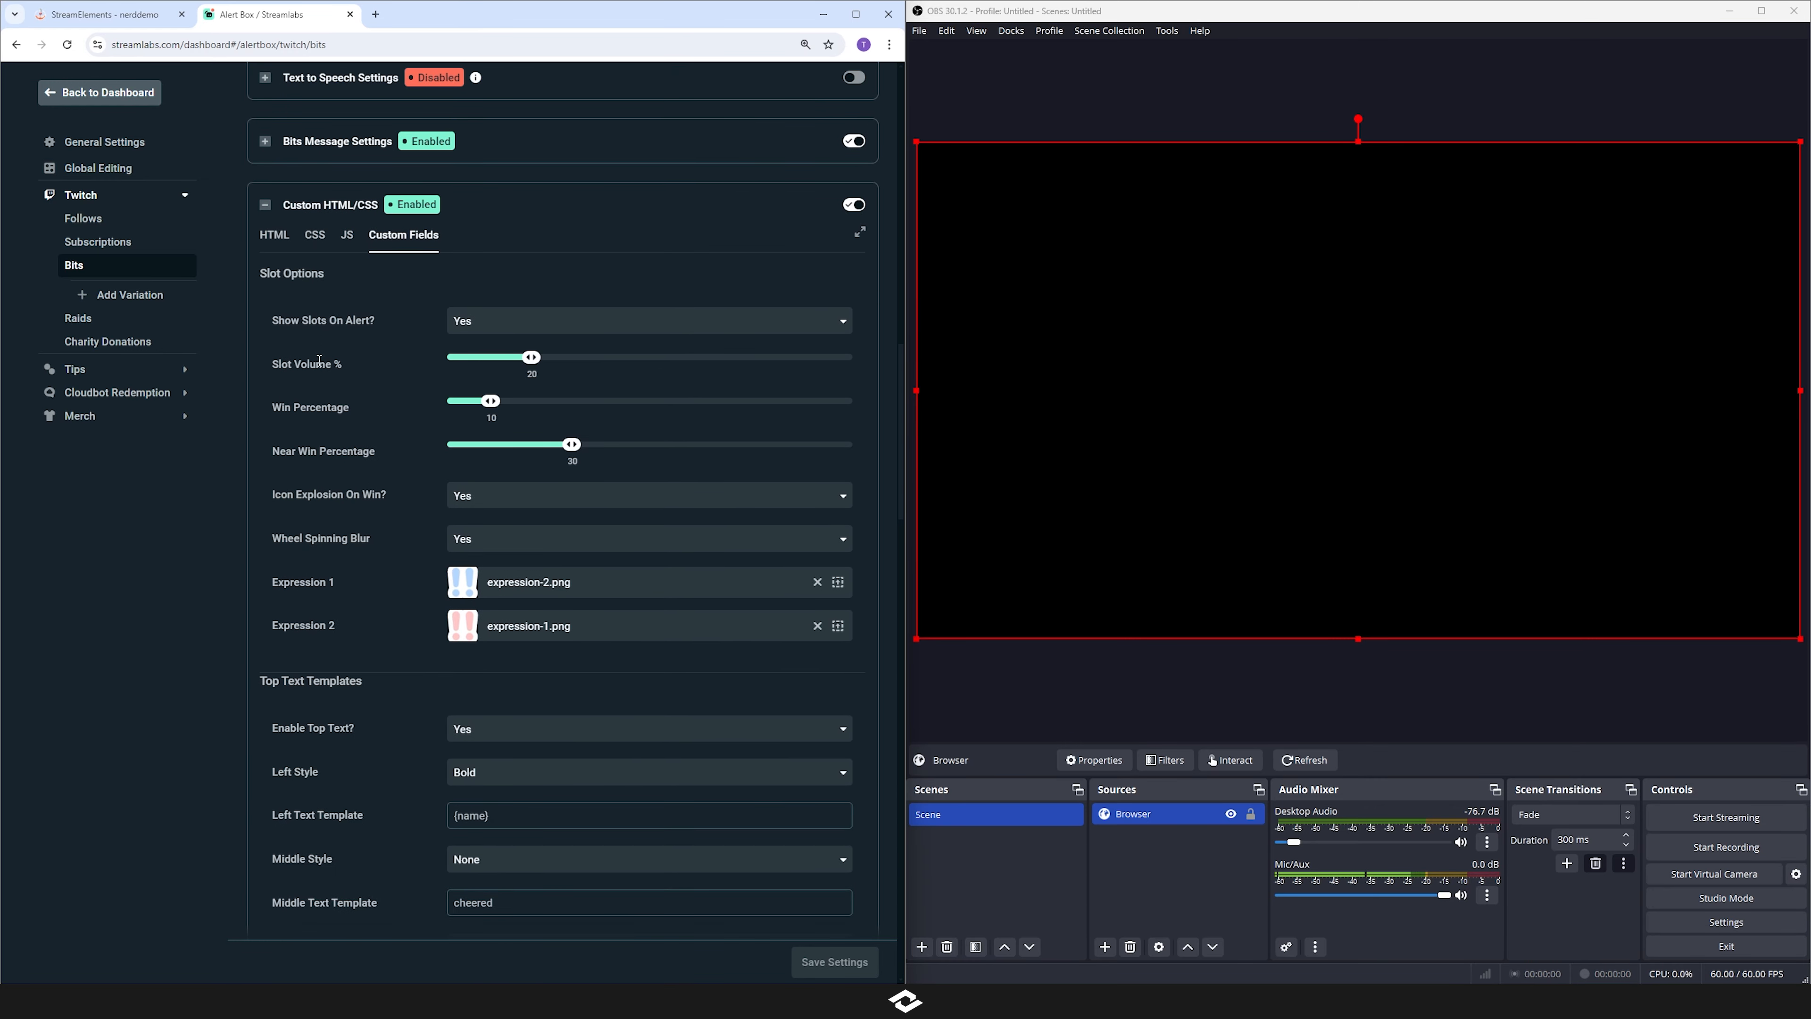
{"action": "mouse_move", "coordinate": [264, 276]}
{"action": "left_mouse_down"}
{"action": "mouse_move", "coordinate": [334, 289]}
{"action": "mouse_move", "coordinate": [259, 258]}
{"action": "left_mouse_up"}
{"action": "scroll", "coordinate": [410, 589], "scroll_direction": "down", "scroll_amount": 7}
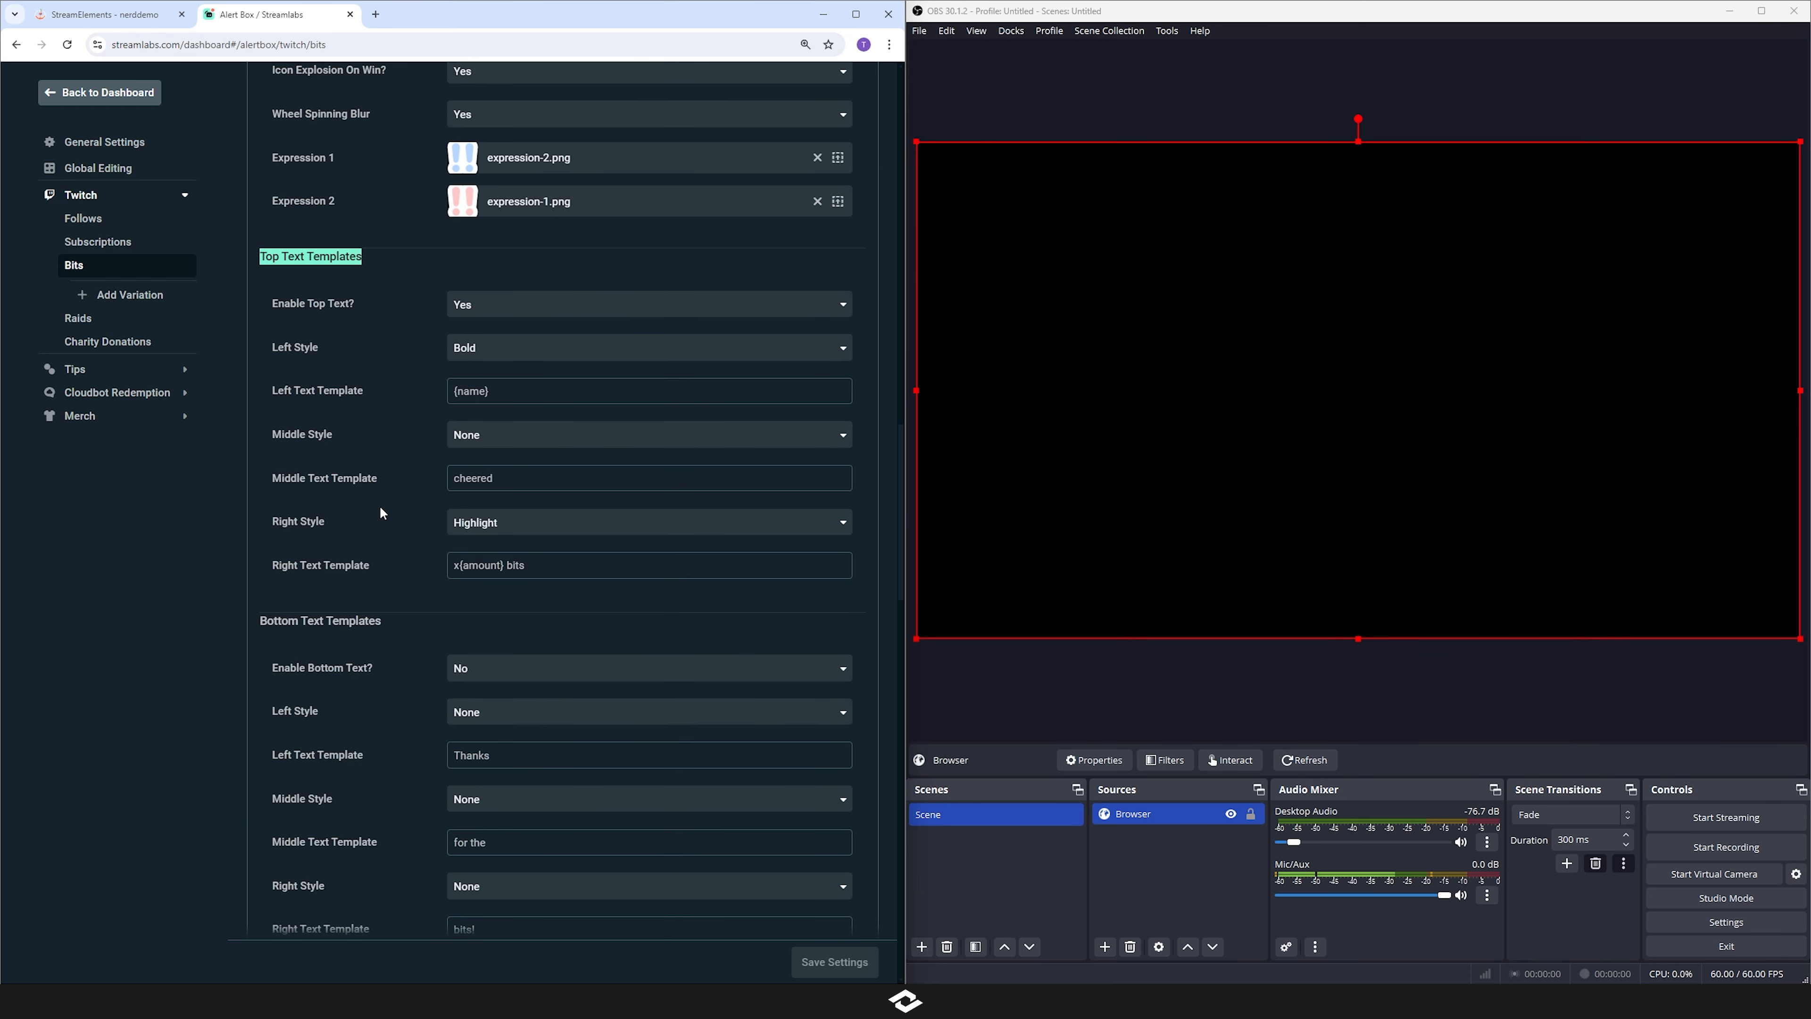
{"action": "left_click_drag", "start_coordinate": [395, 627], "coordinate": [317, 639]}
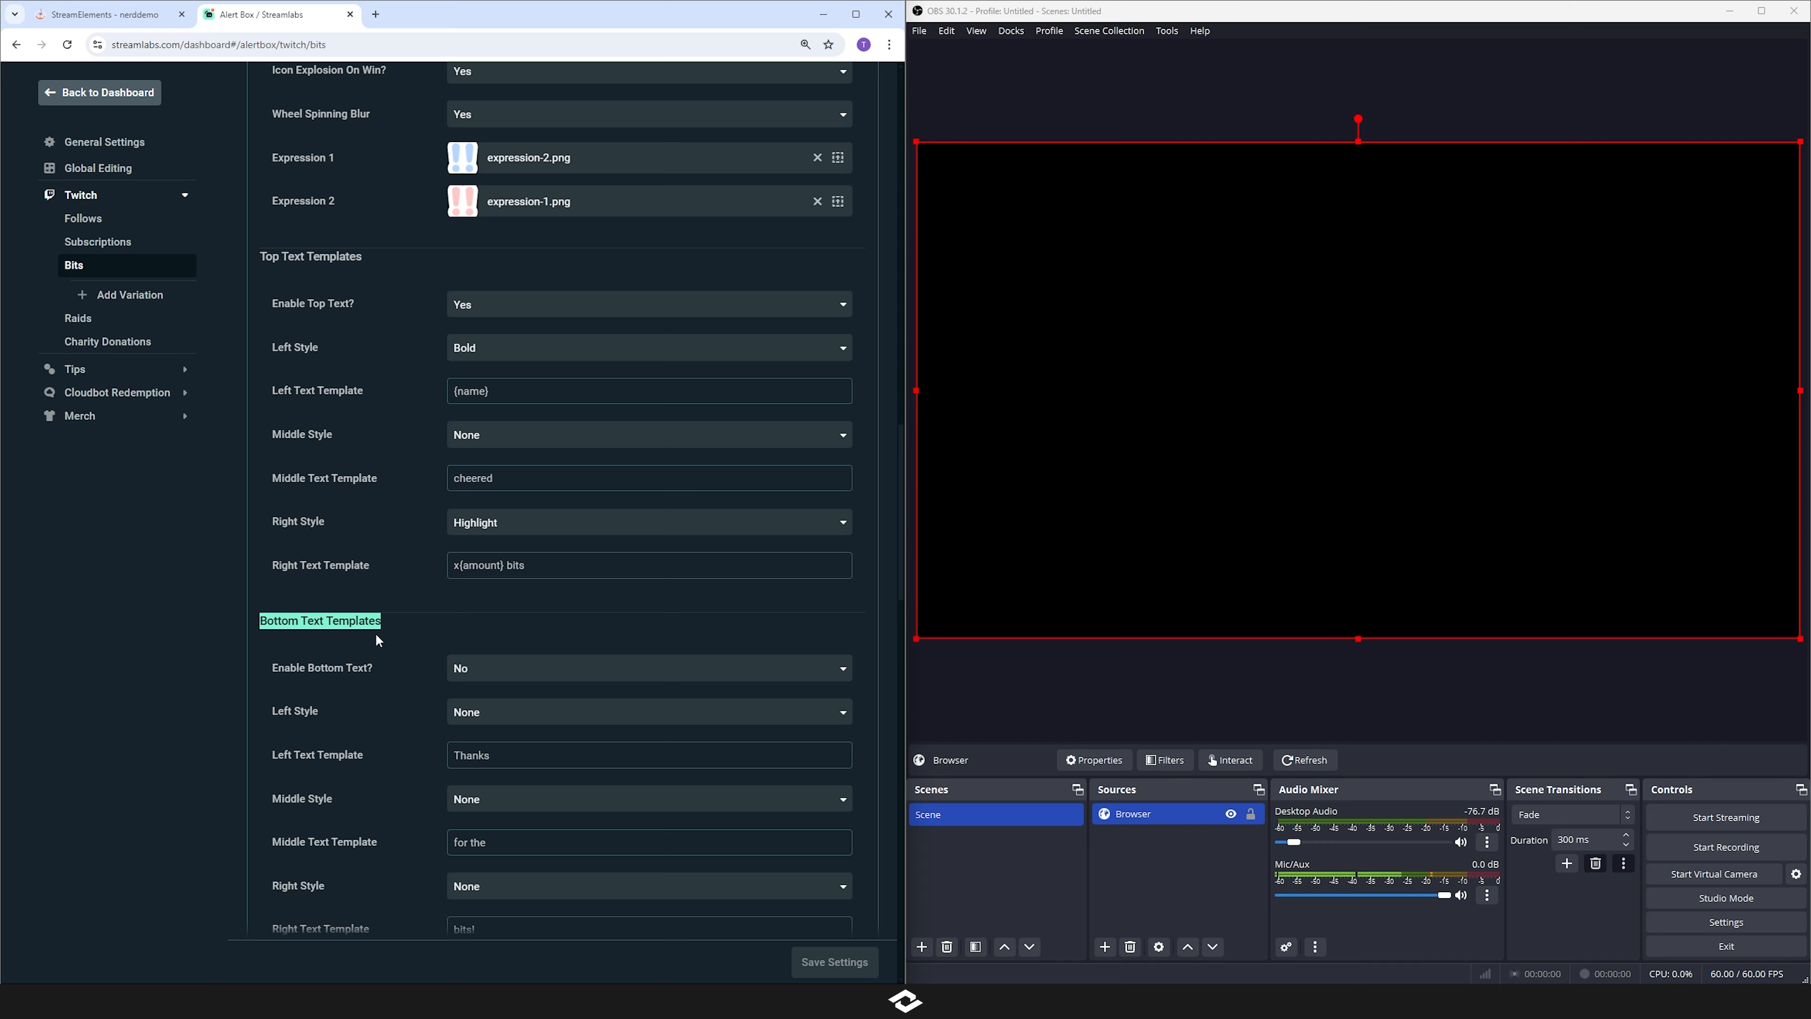
{"action": "scroll", "coordinate": [376, 642], "scroll_direction": "down", "scroll_amount": 7}
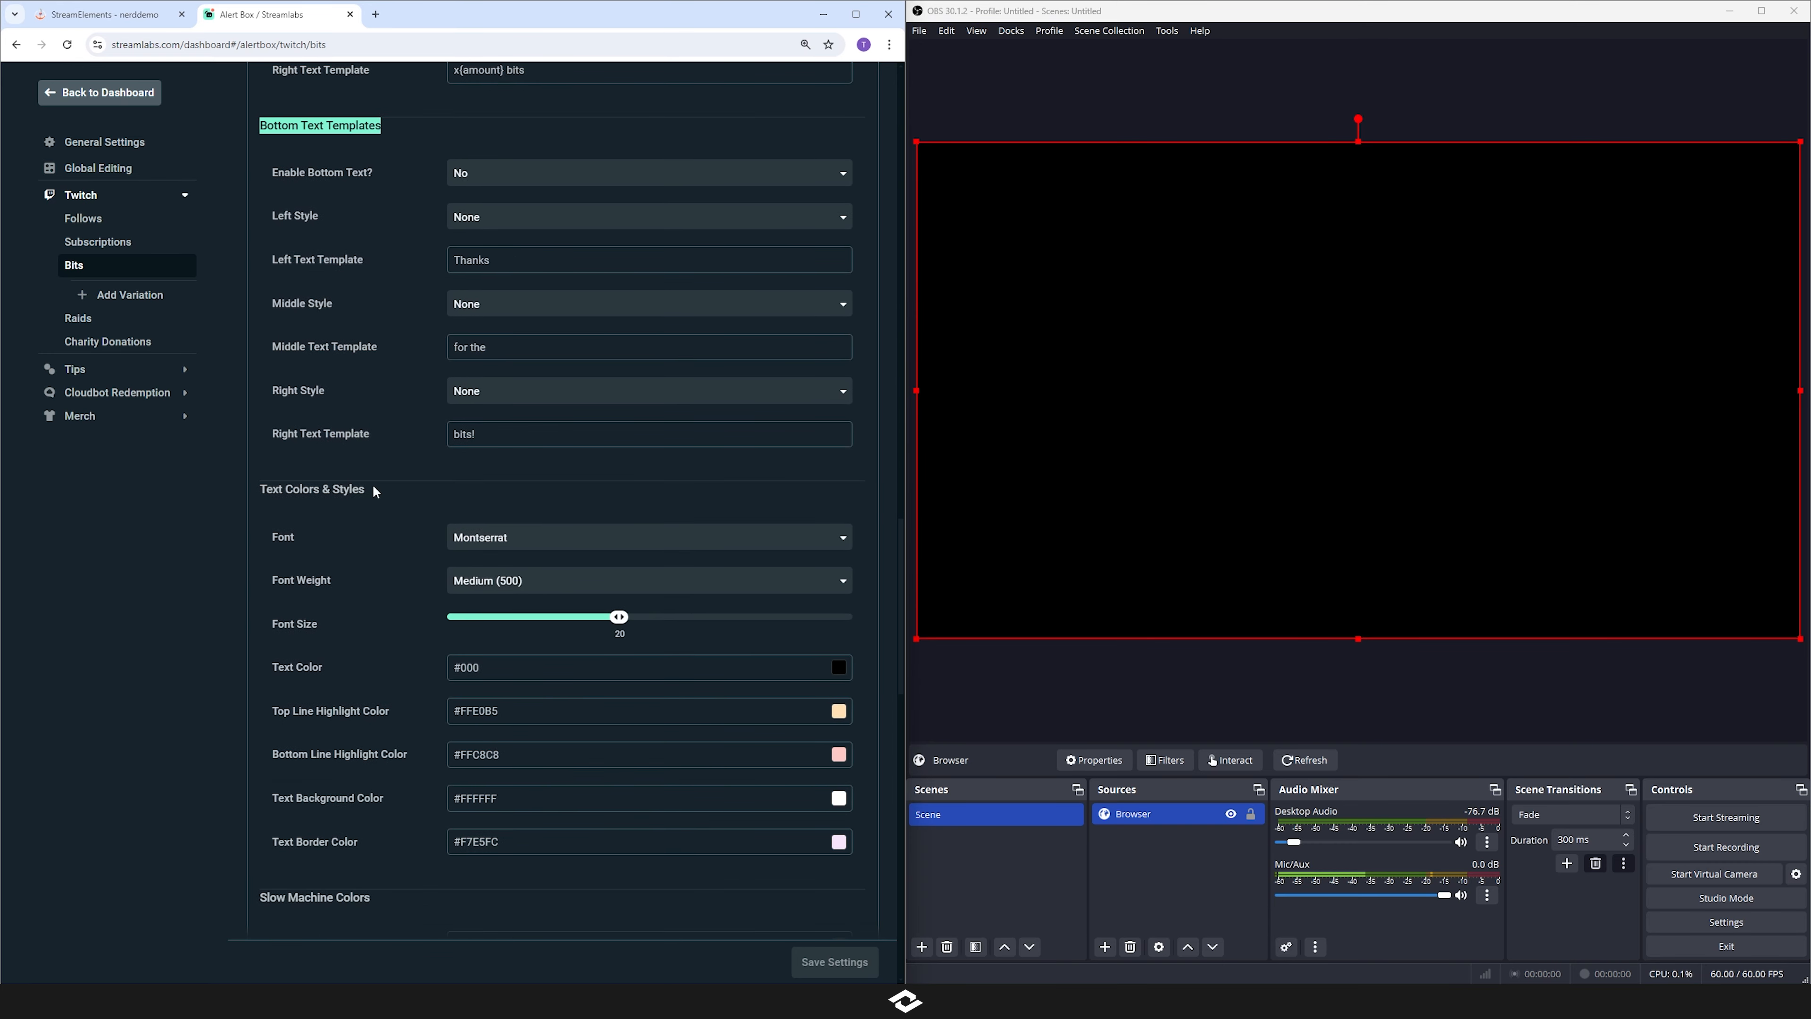
{"action": "left_click_drag", "start_coordinate": [372, 489], "coordinate": [260, 490]}
{"action": "scroll", "coordinate": [361, 581], "scroll_direction": "down", "scroll_amount": 6}
{"action": "left_click_drag", "start_coordinate": [372, 473], "coordinate": [259, 473]}
{"action": "left_click", "coordinate": [275, 476]}
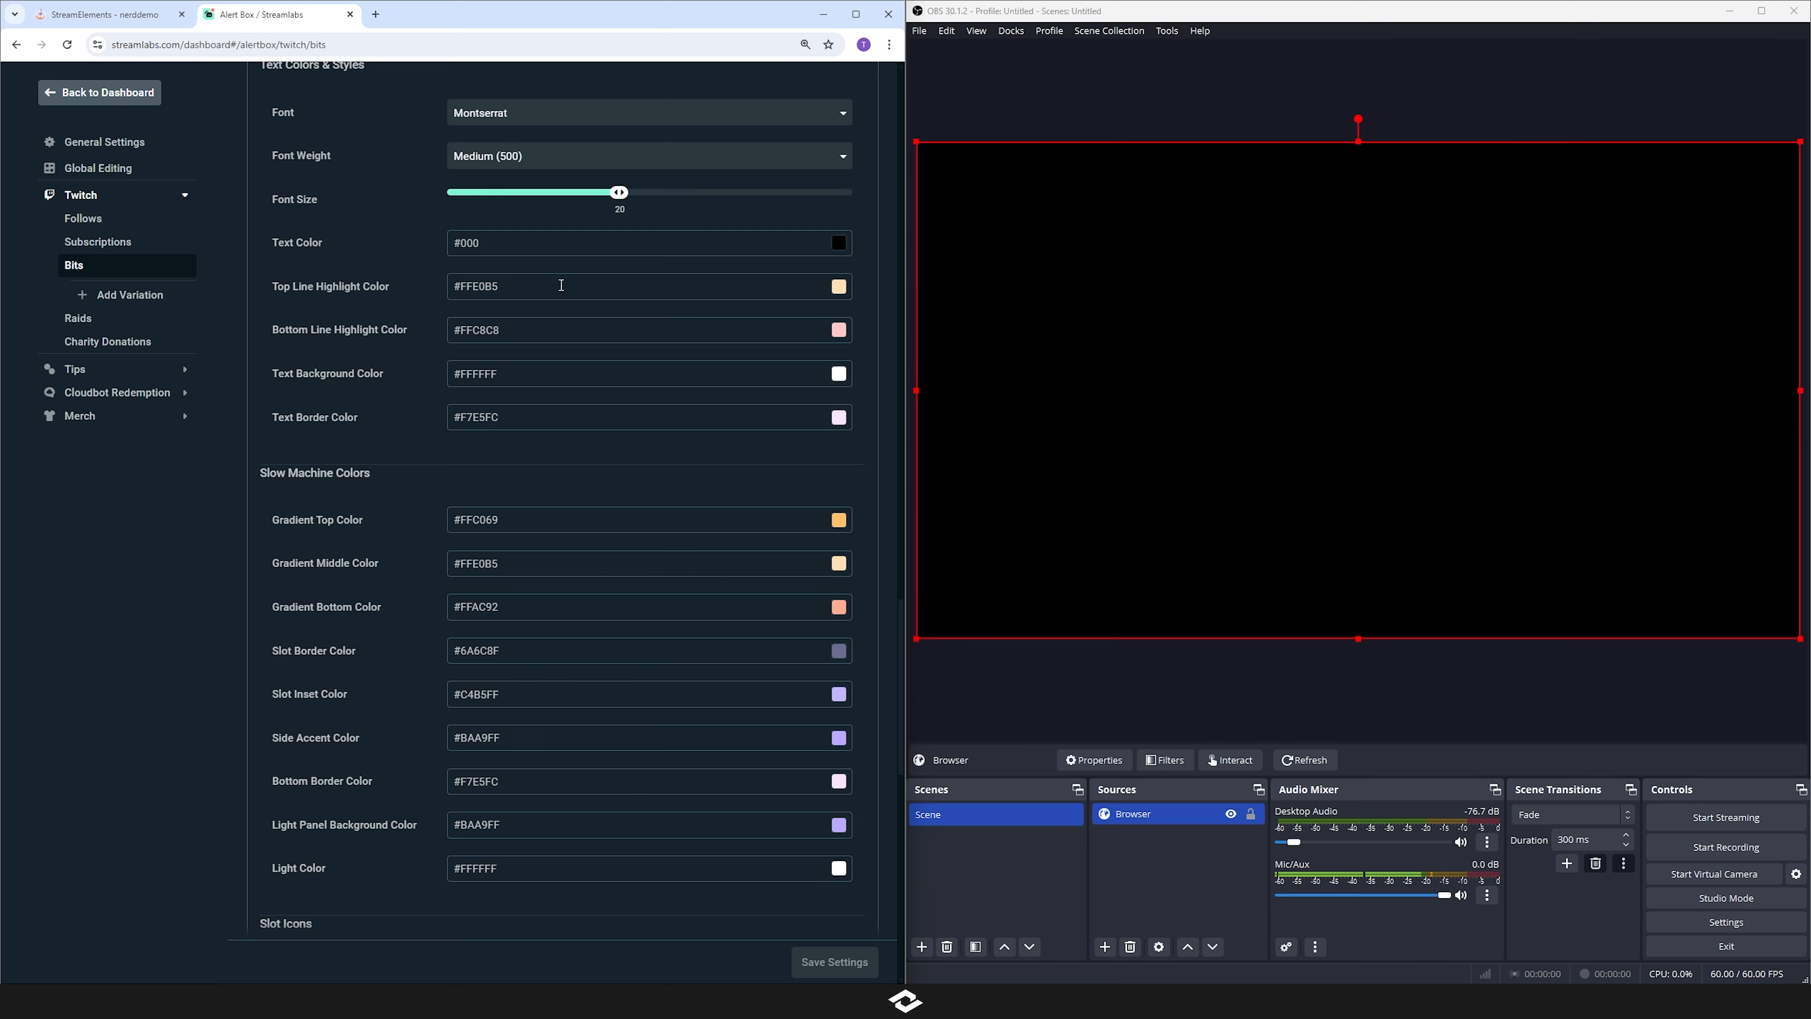
- Remove slot-11.png through slot-15.png from the Bits alert's Slot Icons and view the Images Gallery for the slot-03.png icon
{"action": "scroll", "coordinate": [371, 421], "scroll_direction": "down", "scroll_amount": 11}
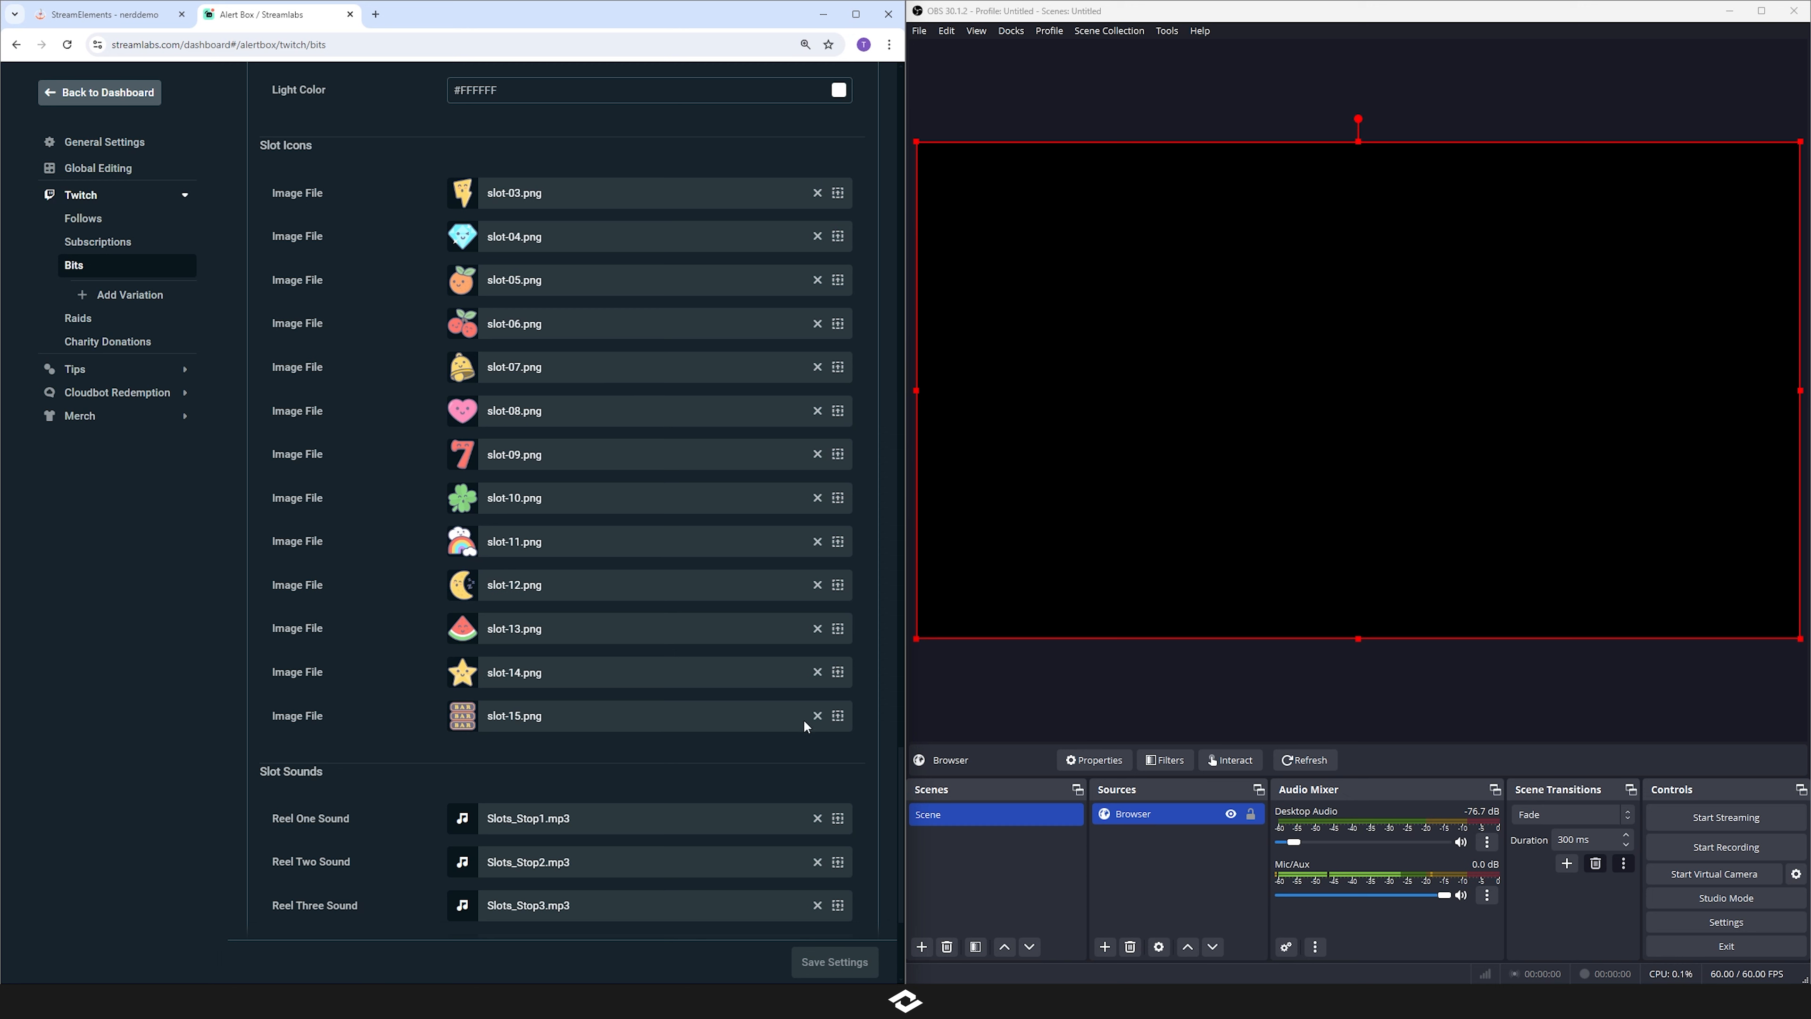
{"action": "left_click", "coordinate": [817, 716]}
{"action": "left_click", "coordinate": [818, 672]}
{"action": "left_click", "coordinate": [817, 629]}
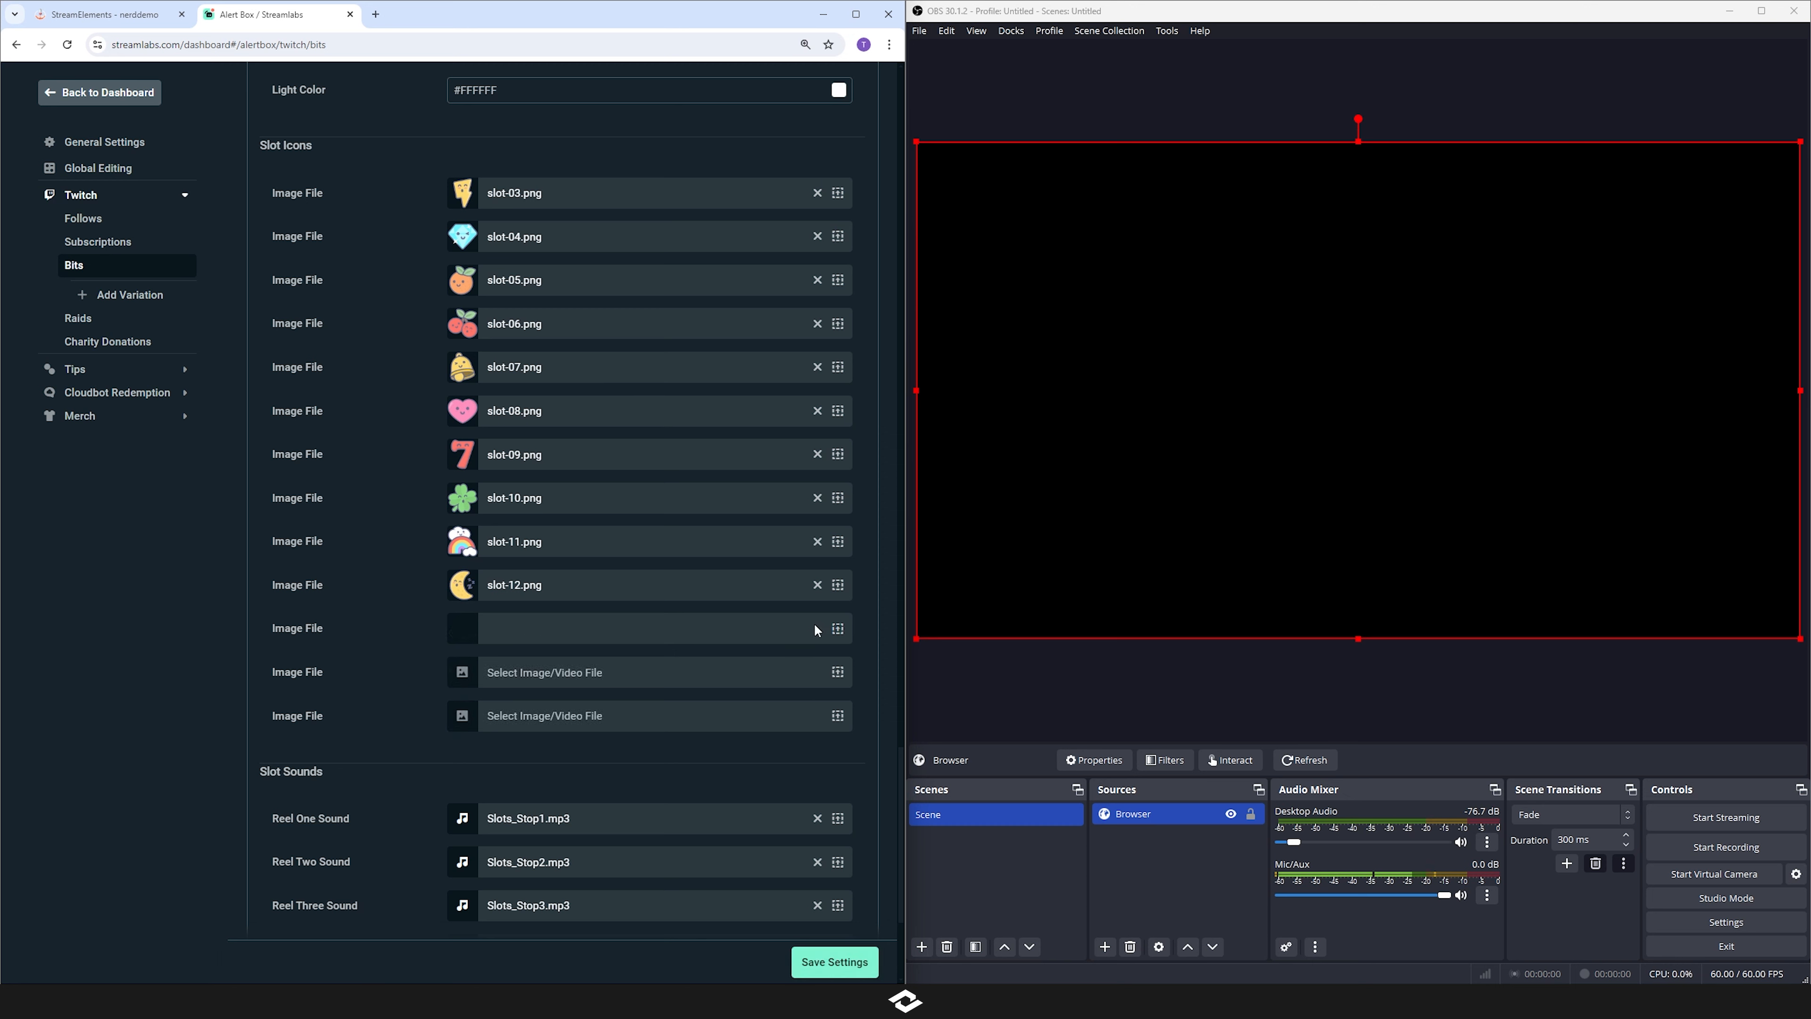
{"action": "left_click", "coordinate": [838, 192]}
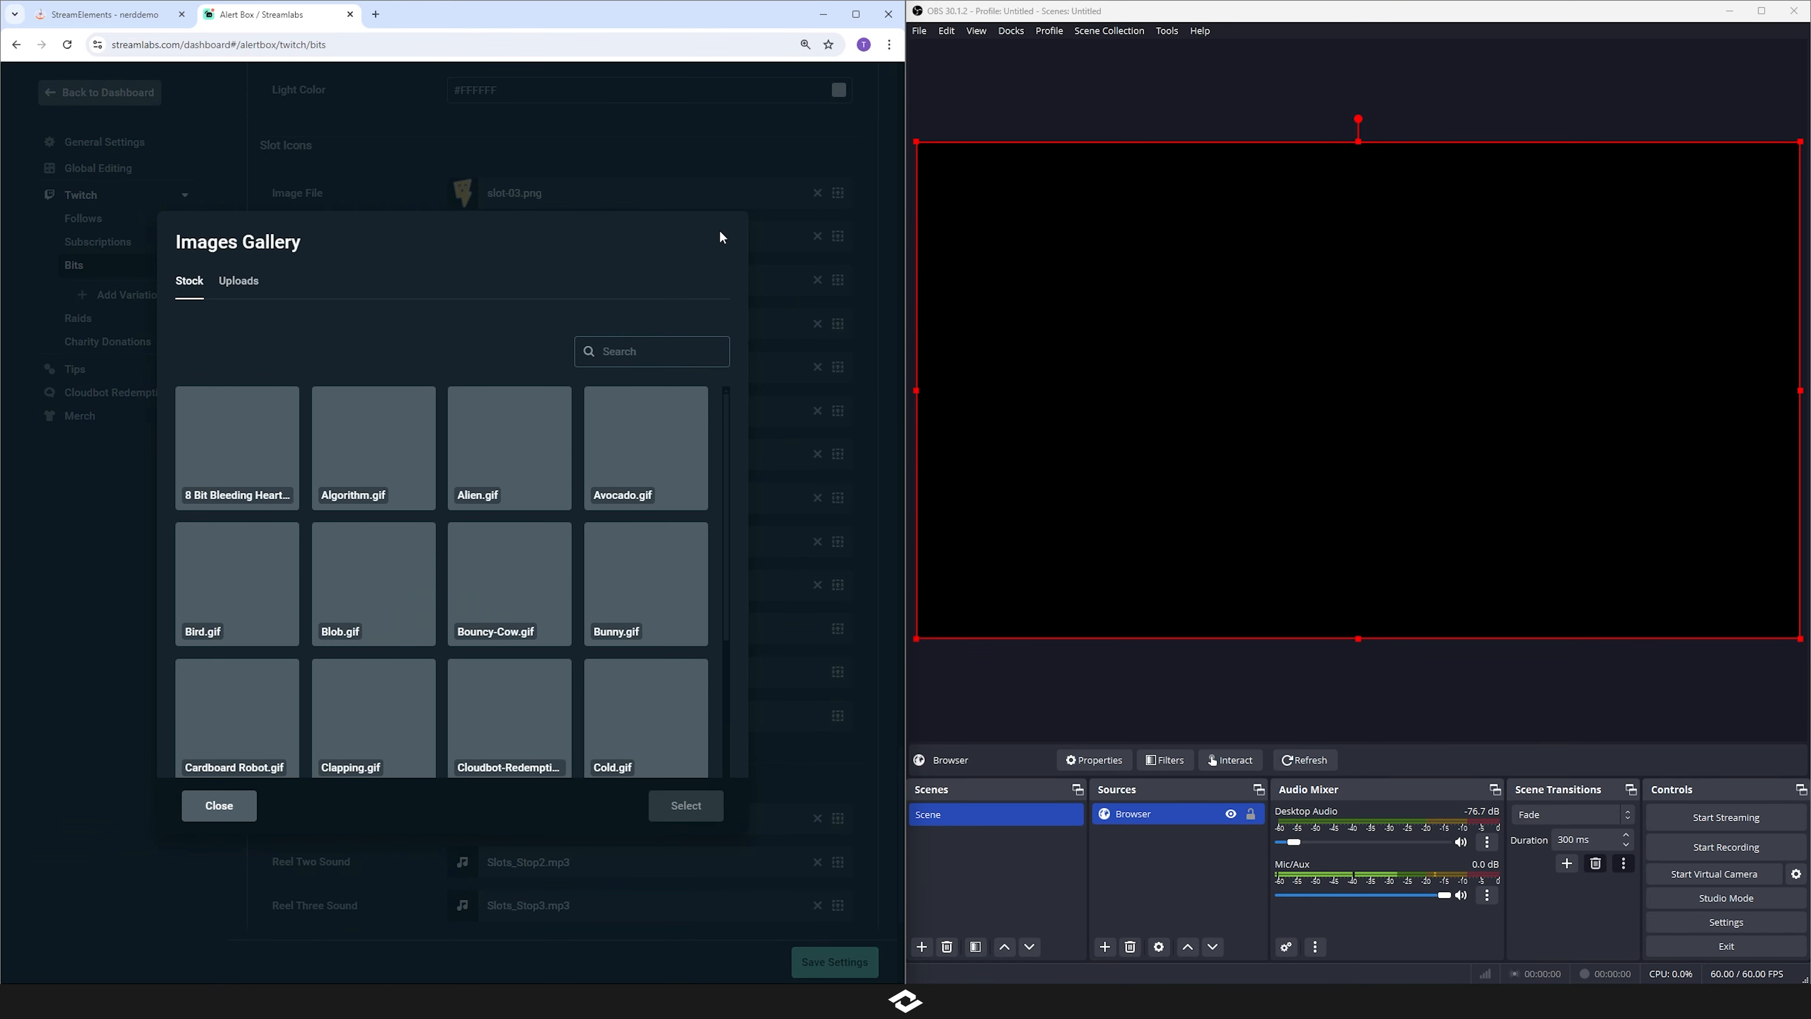
{"action": "left_click", "coordinate": [795, 491]}
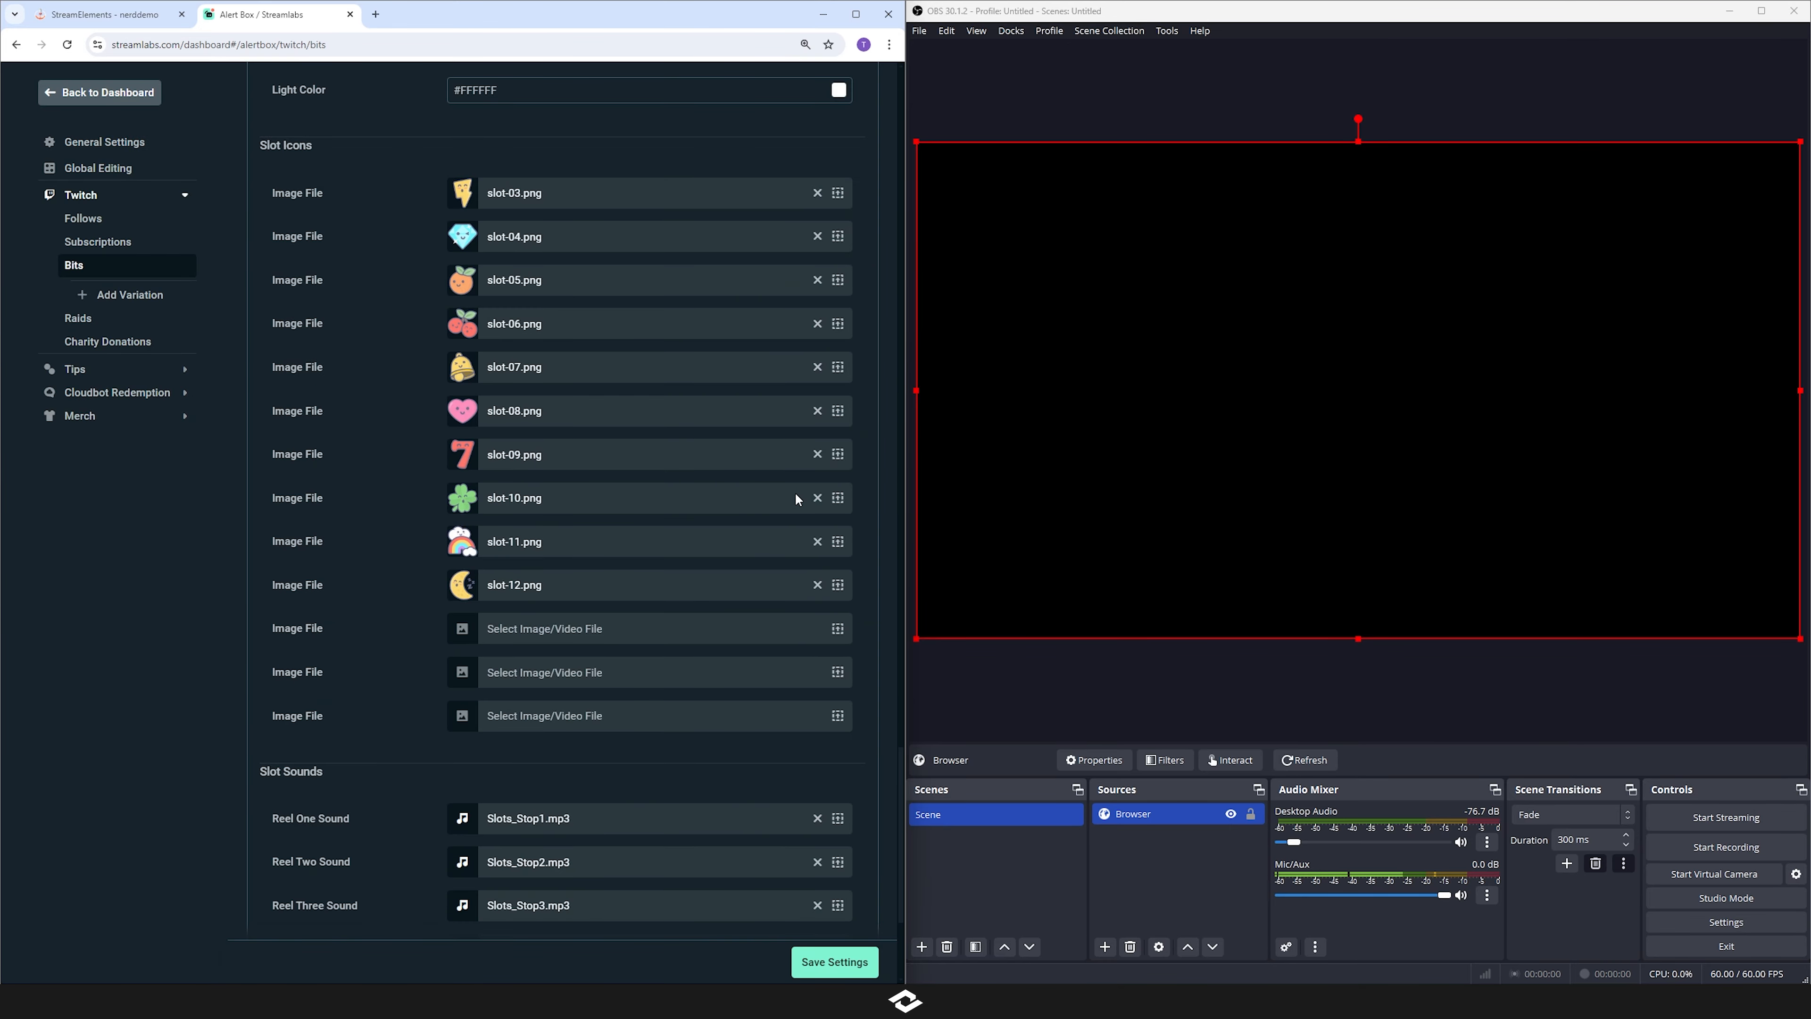
{"action": "left_click", "coordinate": [818, 585]}
{"action": "left_click", "coordinate": [817, 541]}
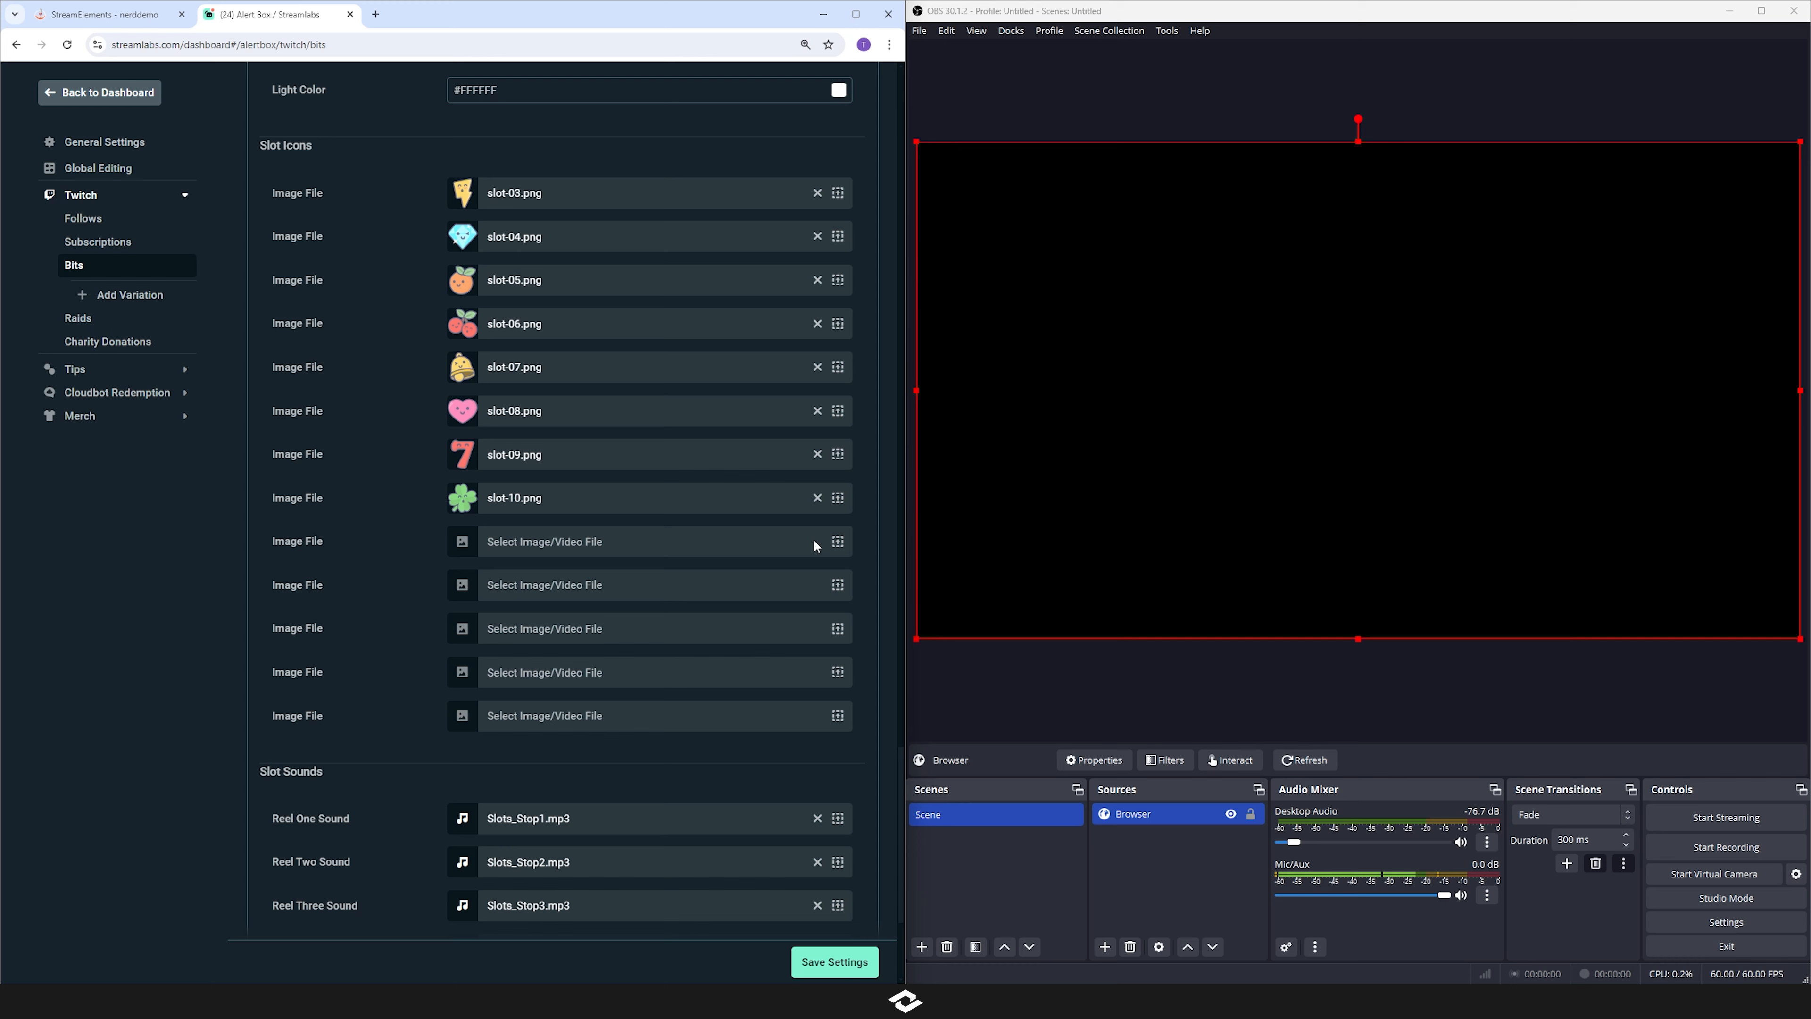
- Examine the Slot Sounds fields at the end of the Bits alert's custom fields
{"action": "scroll", "coordinate": [808, 537], "scroll_direction": "down", "scroll_amount": 4}
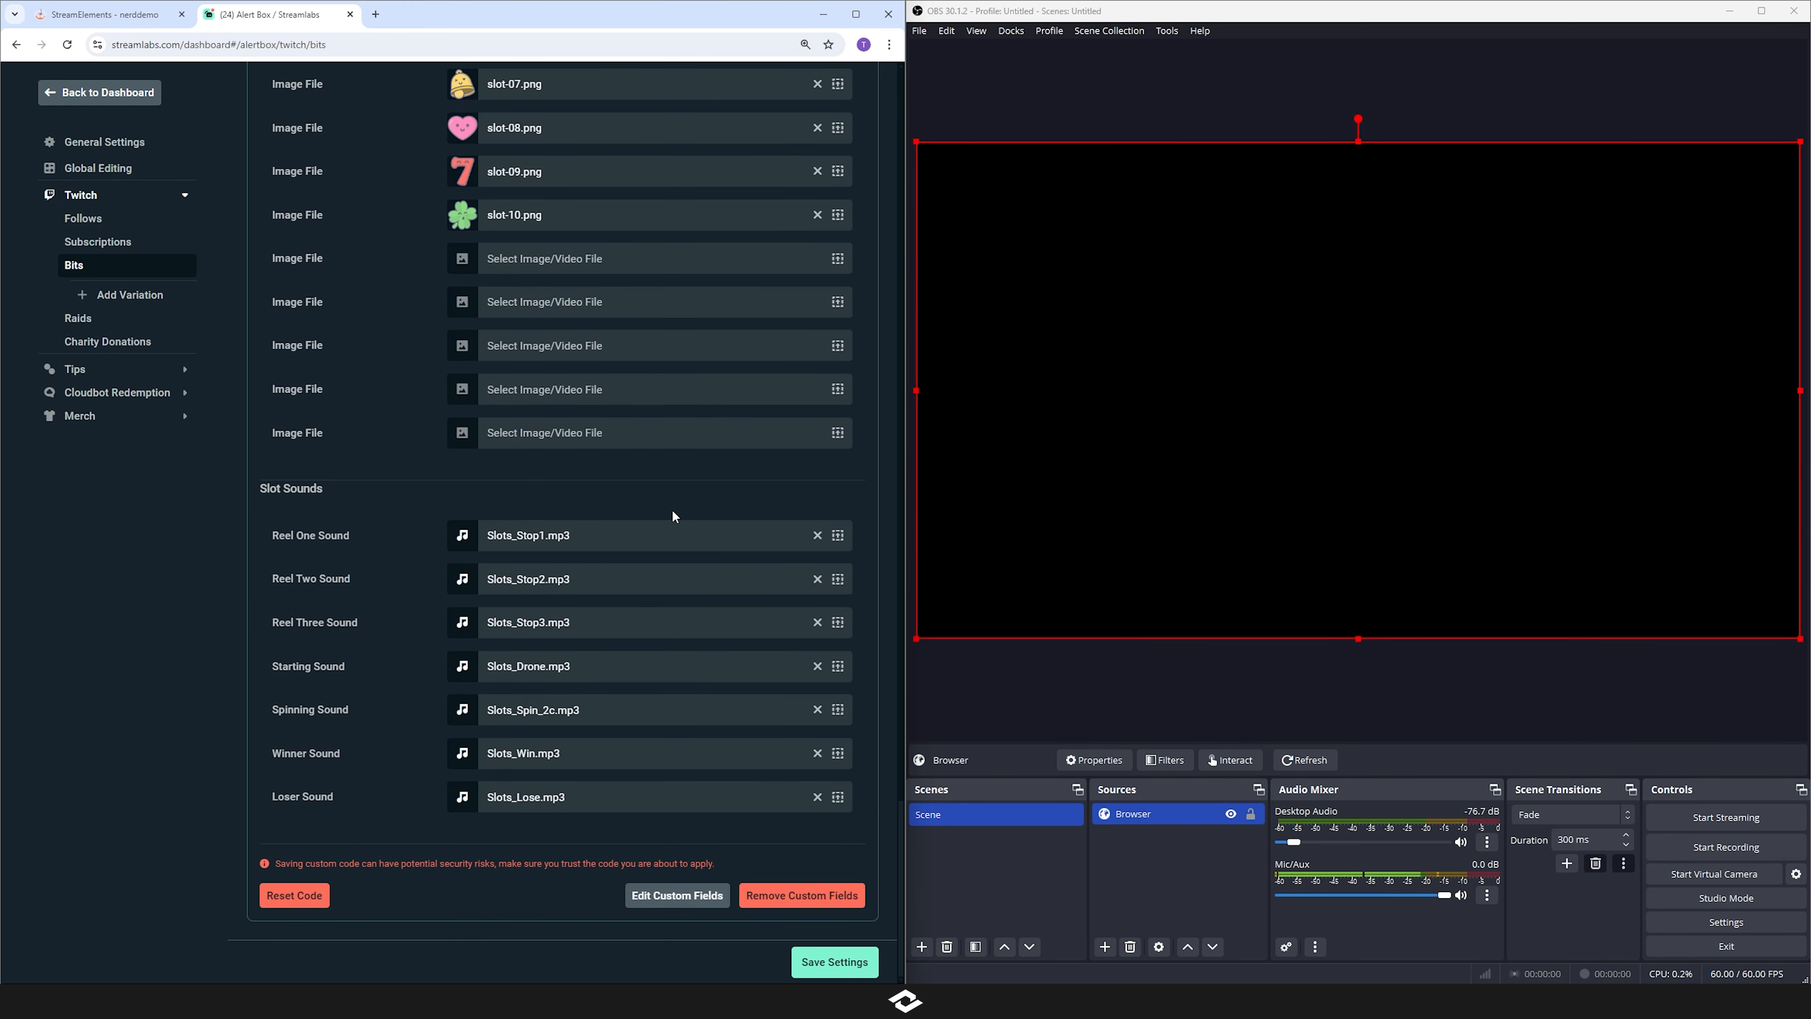
{"action": "left_click_drag", "start_coordinate": [268, 490], "coordinate": [358, 503]}
{"action": "left_click", "coordinate": [434, 608]}
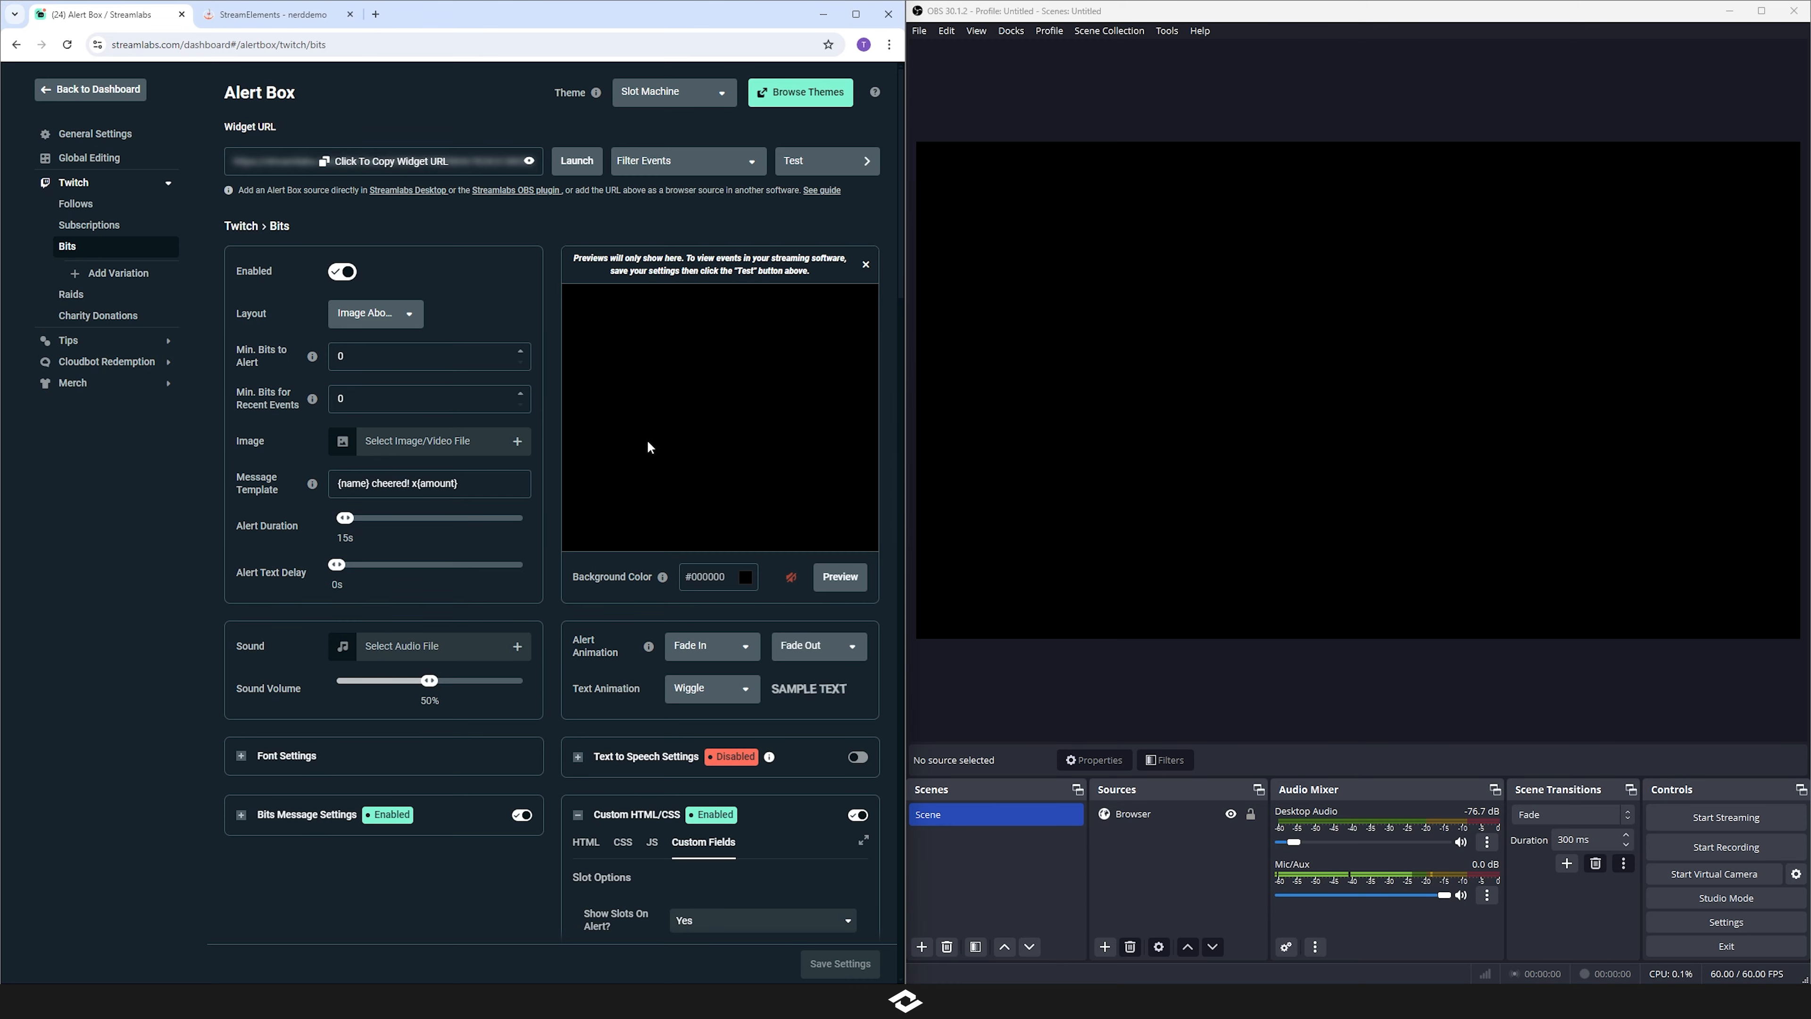
- Enlarge the Alert Box page to 110% and look back through the Bits alert's custom fields up to the alert preview
{"action": "scroll", "coordinate": [713, 624], "scroll_direction": "down", "scroll_amount": 1}
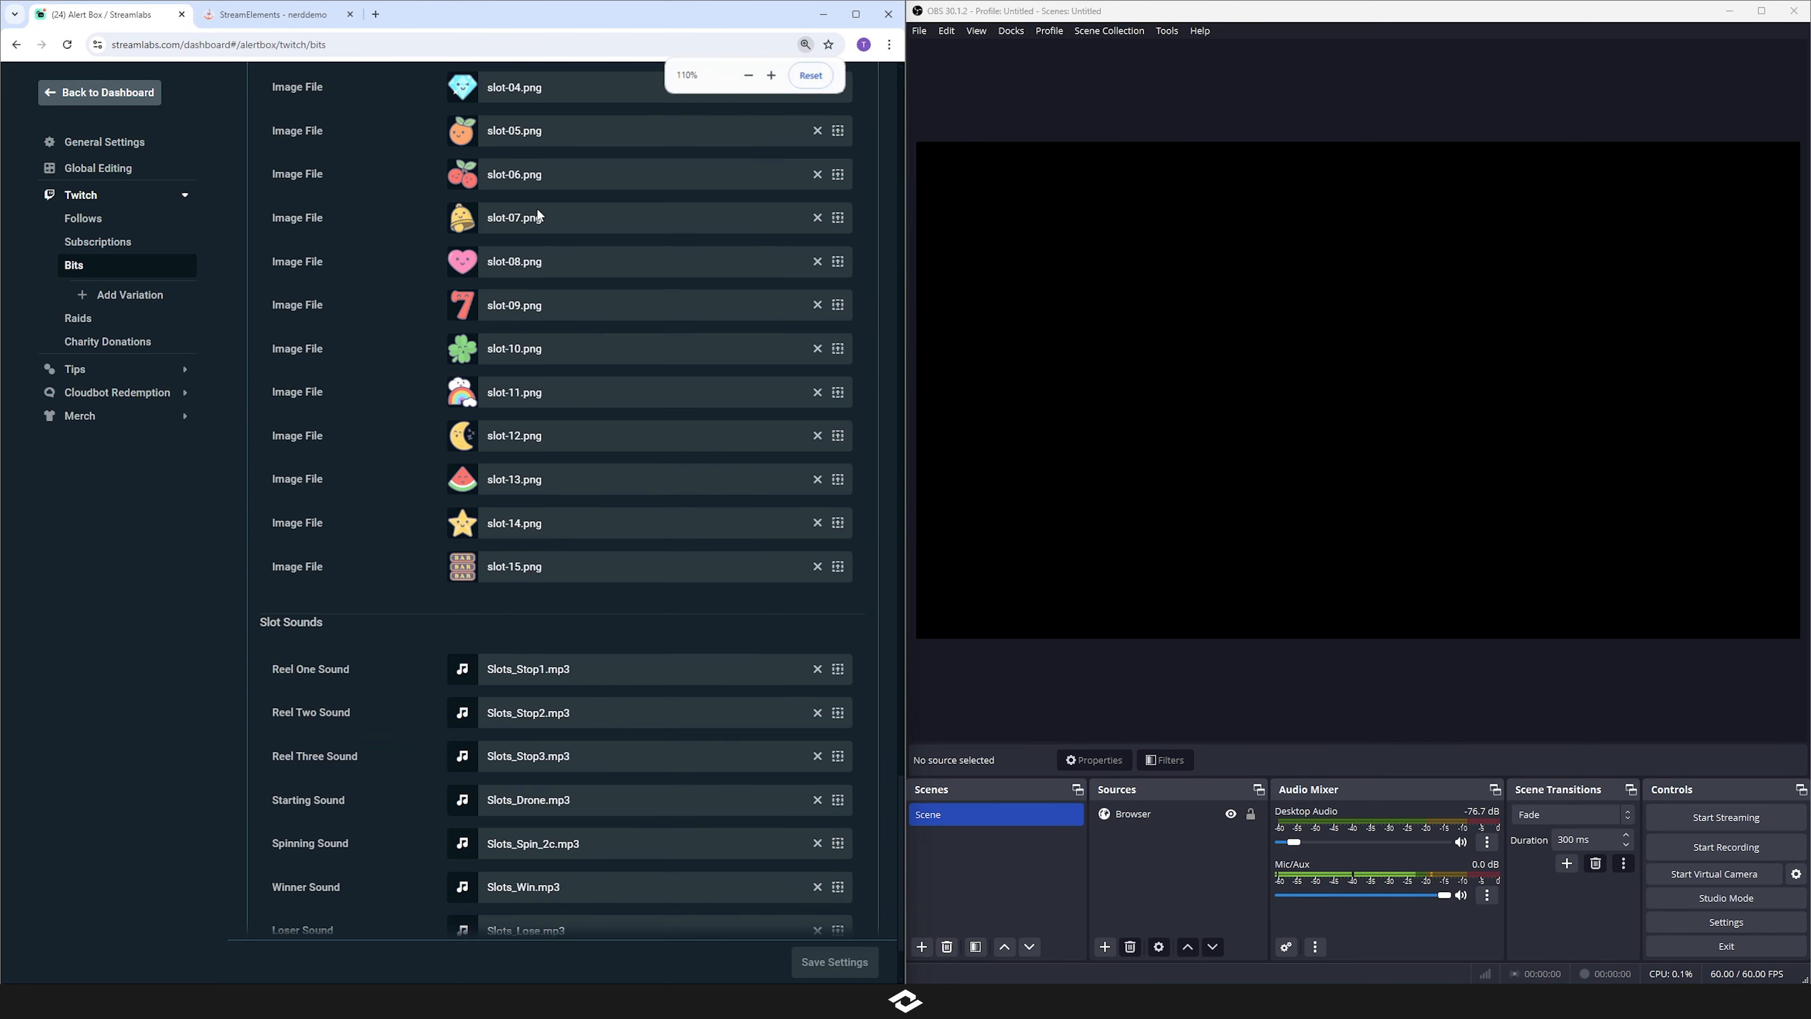
{"action": "scroll", "coordinate": [568, 815], "scroll_direction": "up", "scroll_amount": 20}
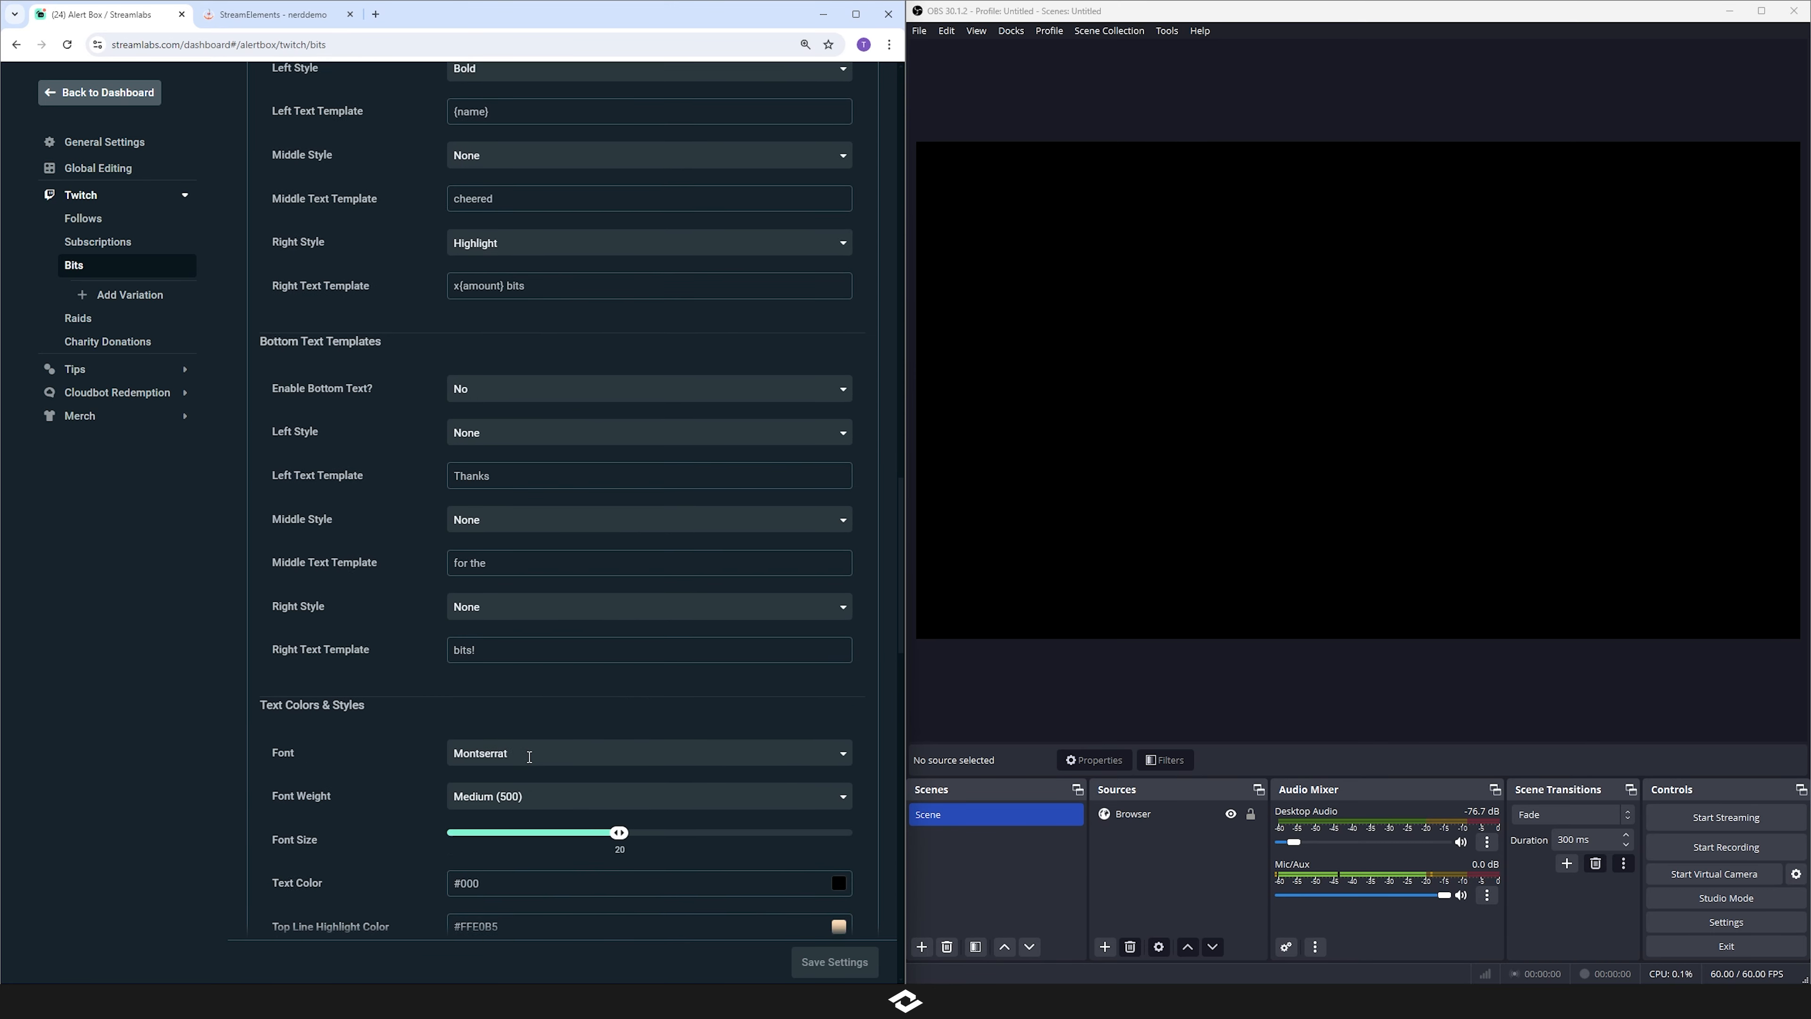
{"action": "scroll", "coordinate": [532, 754], "scroll_direction": "up", "scroll_amount": 15}
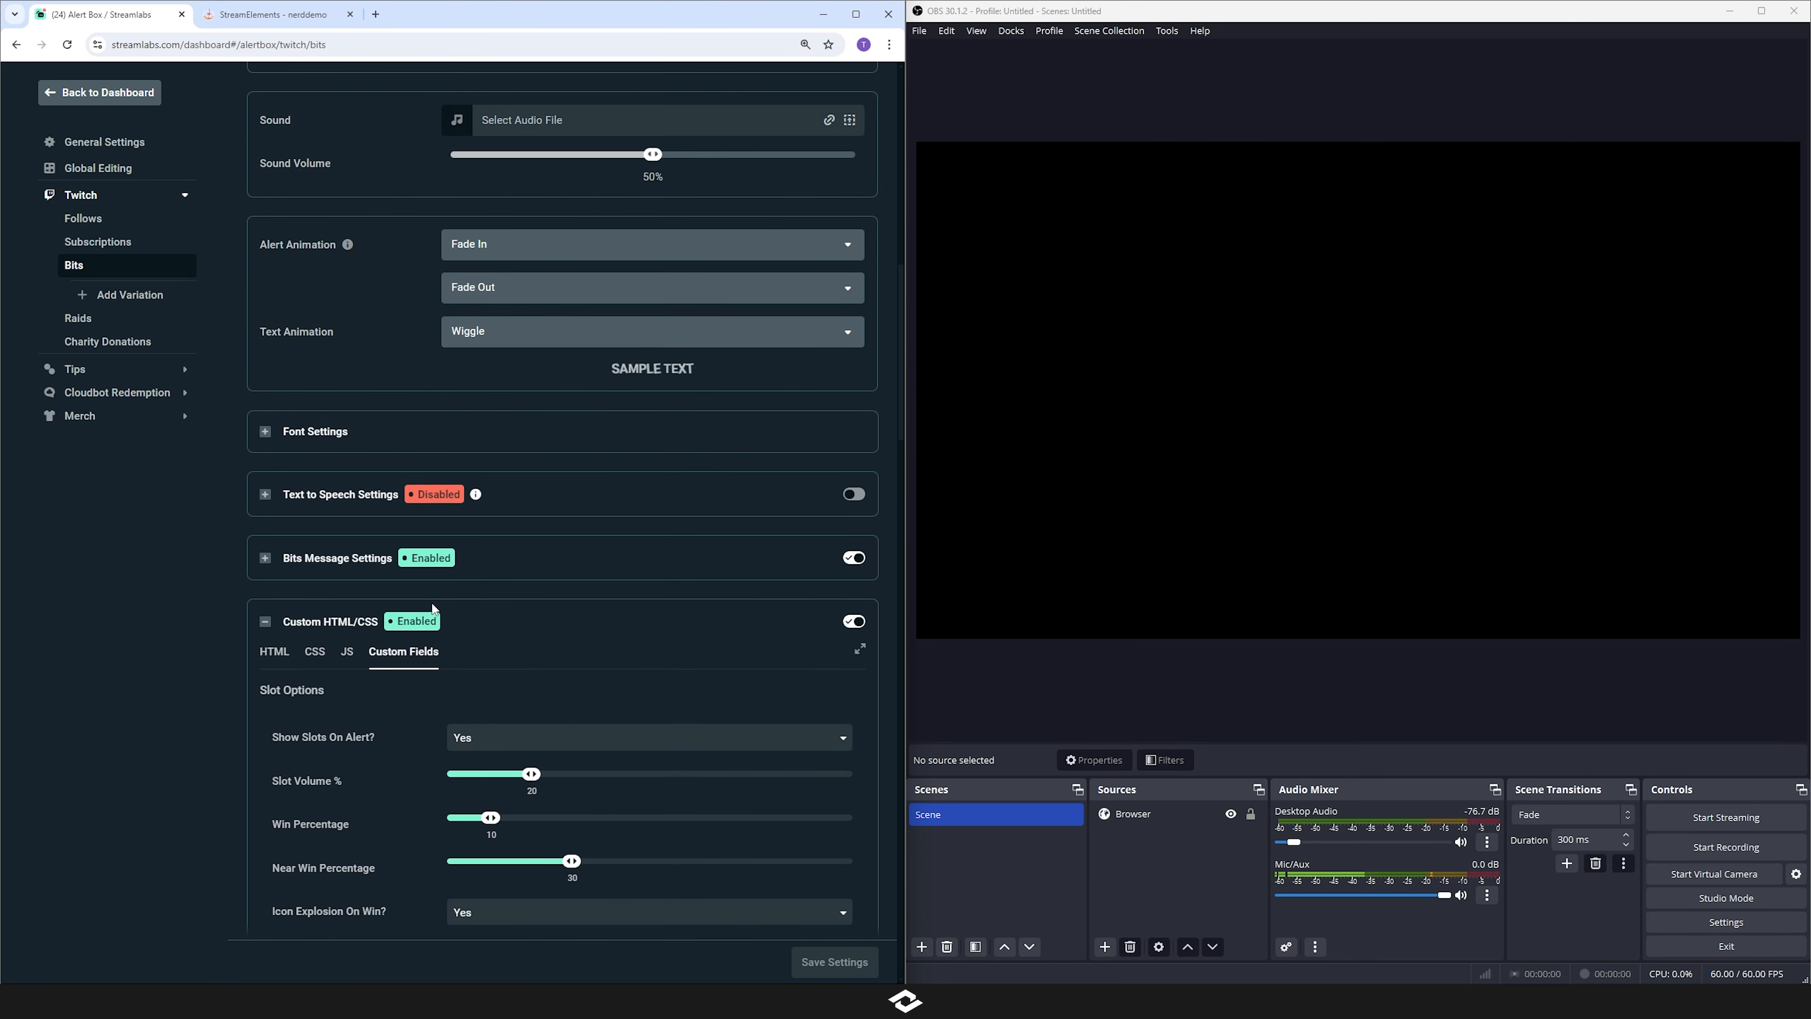
{"action": "scroll", "coordinate": [432, 601], "scroll_direction": "up", "scroll_amount": 2}
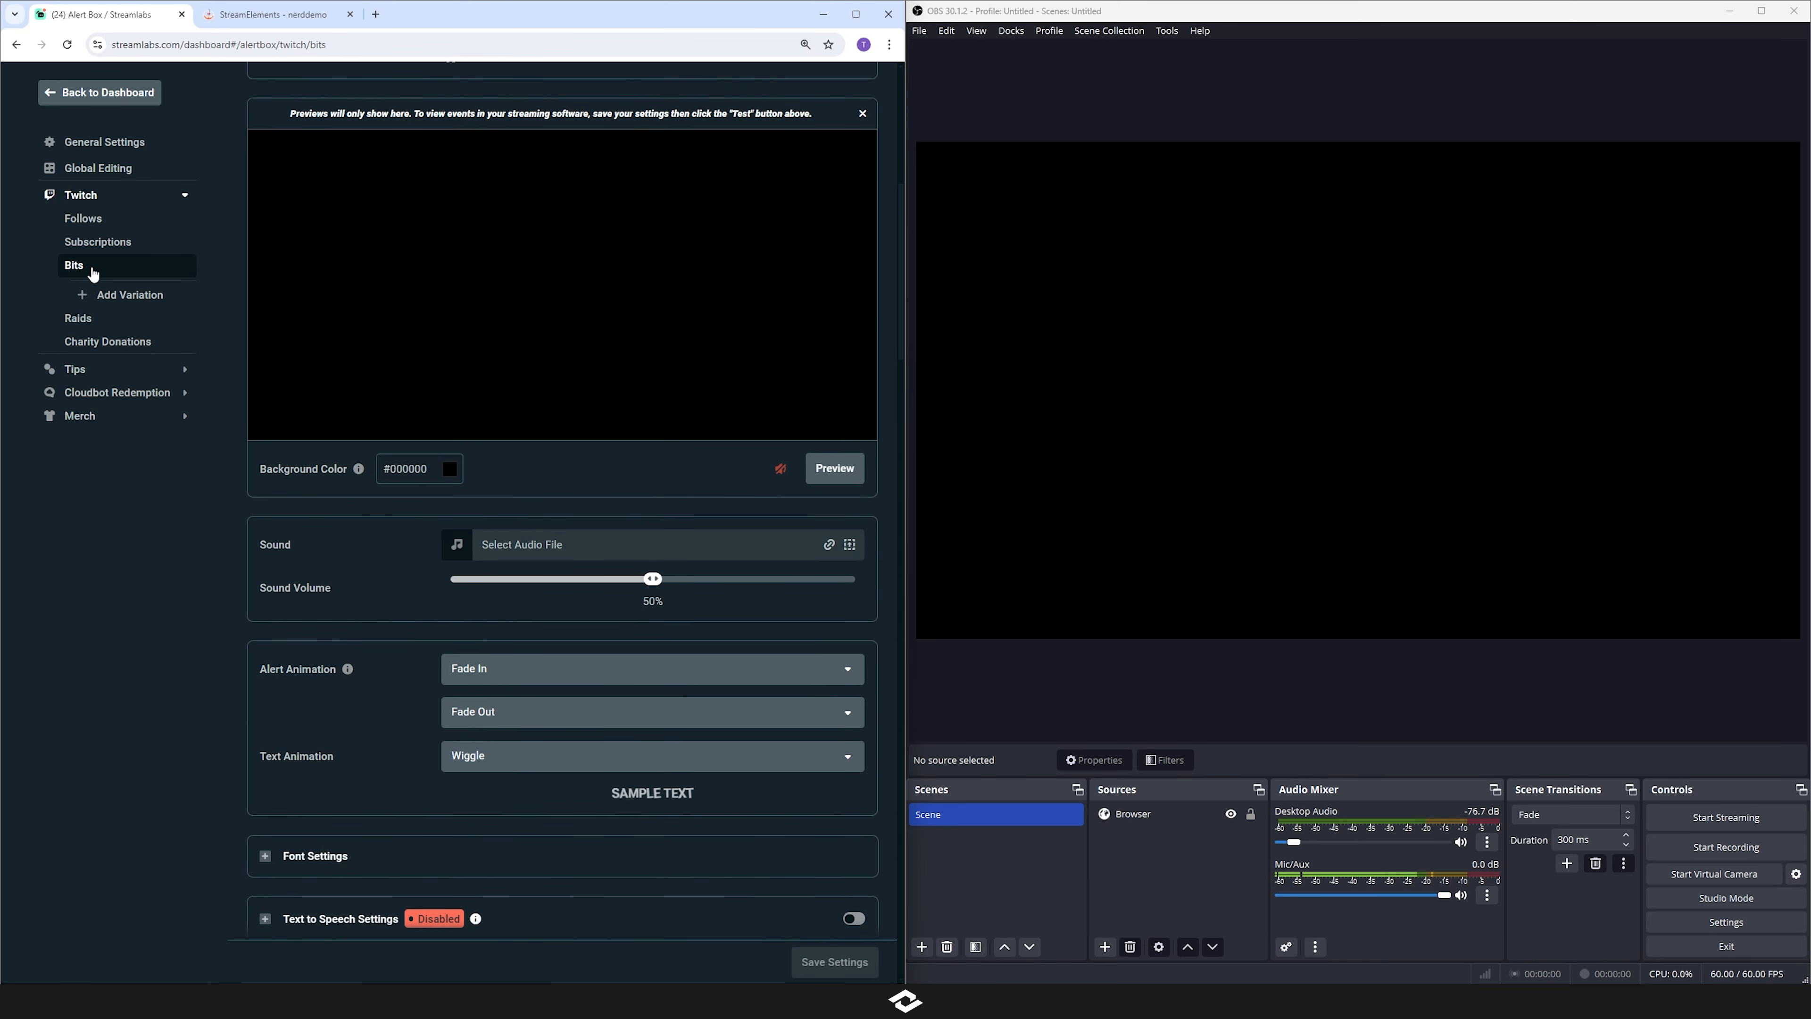
- In the Bits alert's custom Slot Options, set Show Slots On Alert? to No and Slot Volume % to 0
{"action": "scroll", "coordinate": [440, 571], "scroll_direction": "down", "scroll_amount": 3}
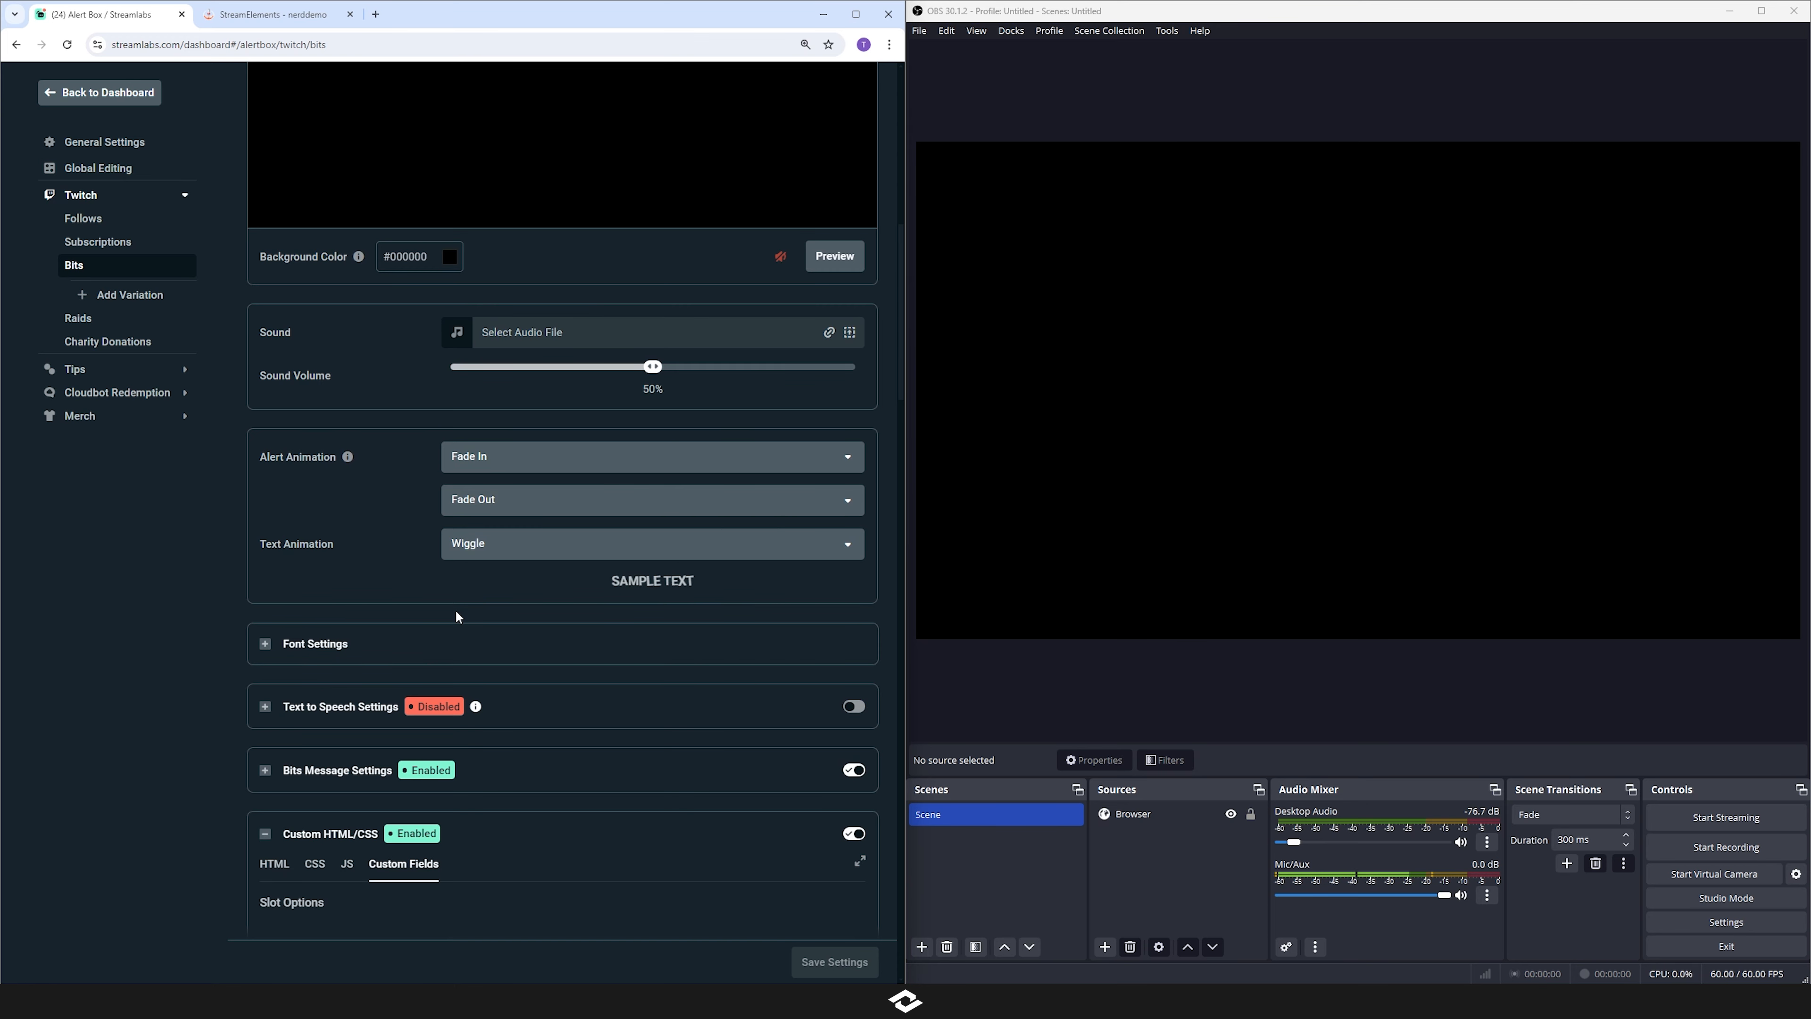
{"action": "scroll", "coordinate": [456, 608], "scroll_direction": "down", "scroll_amount": 4}
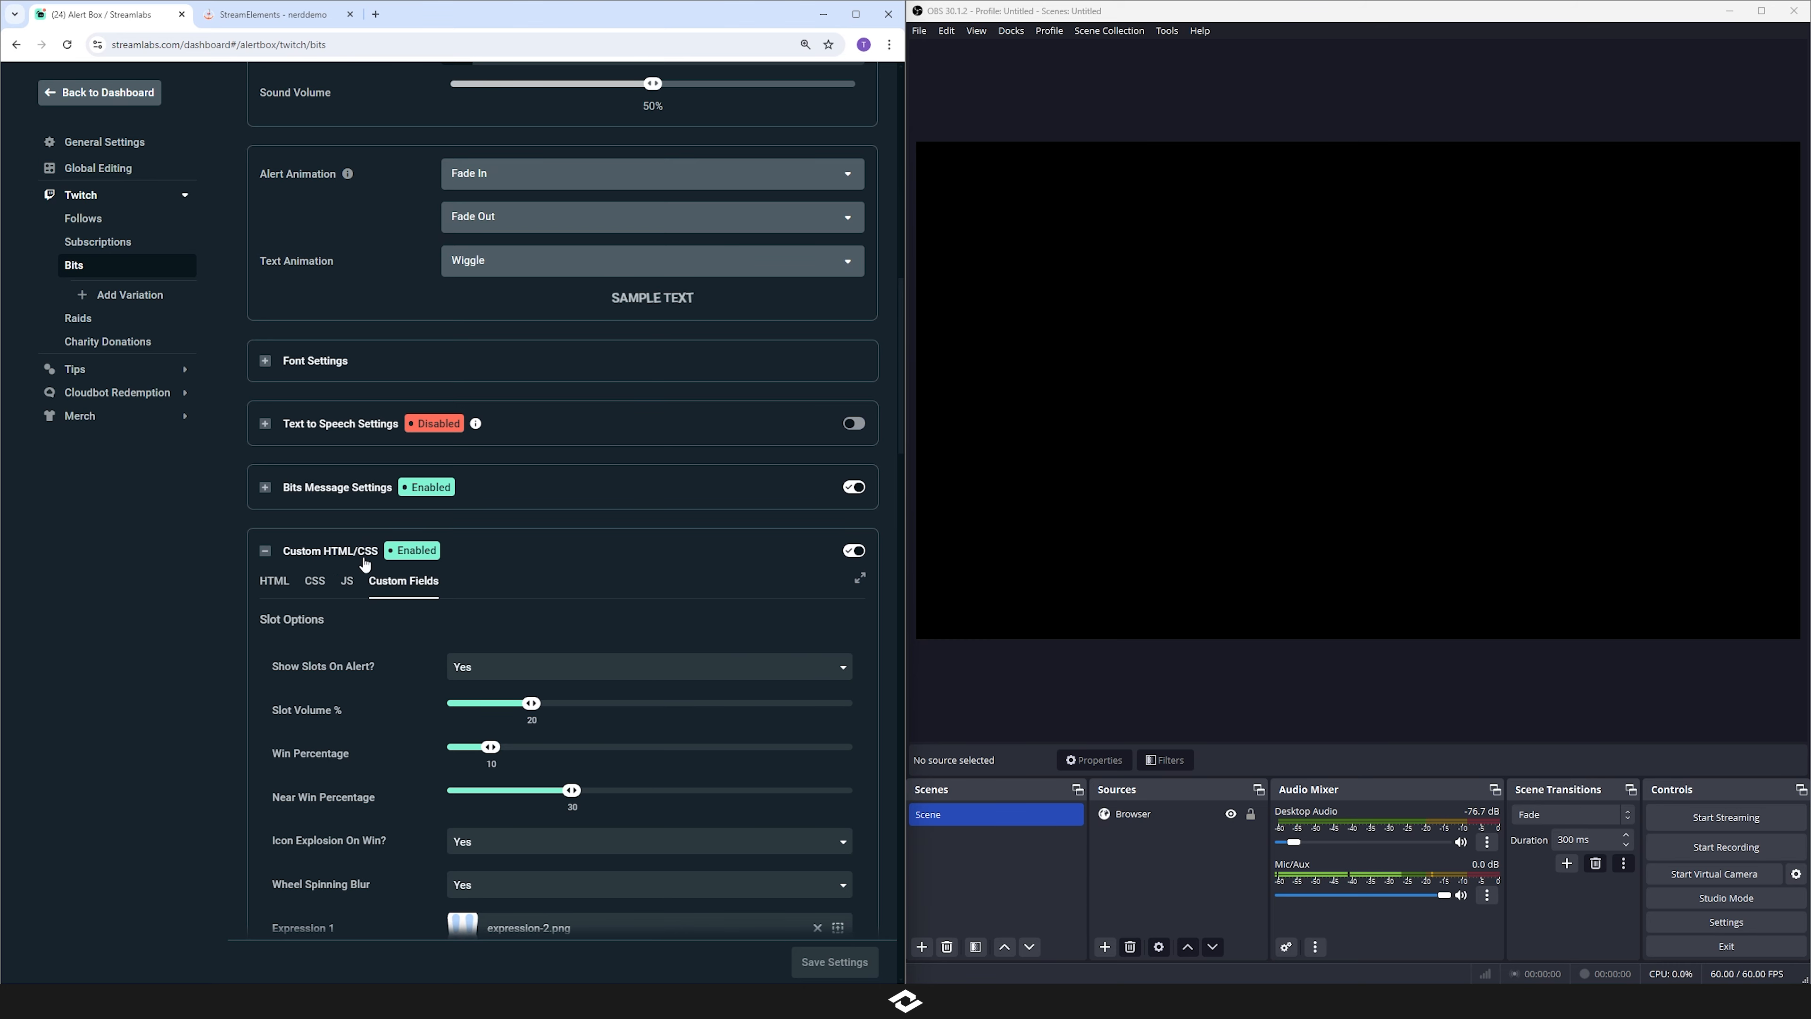
{"action": "left_click", "coordinate": [264, 552]}
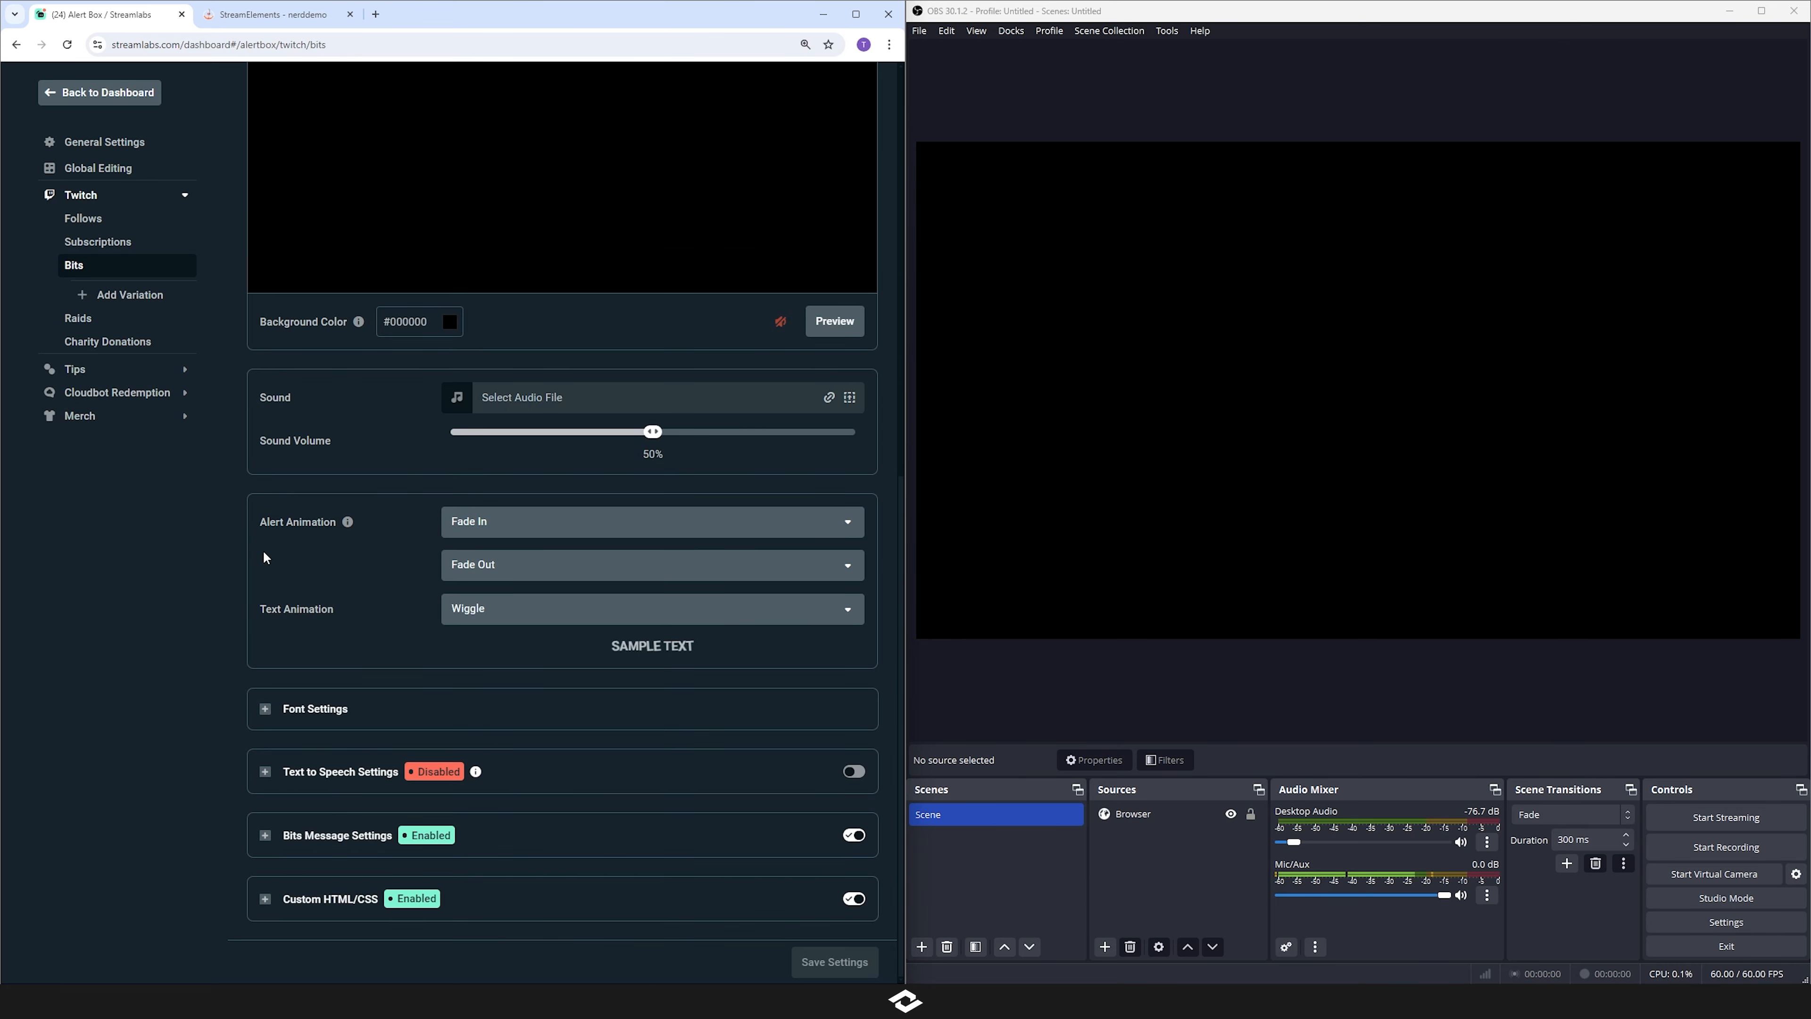
{"action": "left_click", "coordinate": [265, 898]}
{"action": "scroll", "coordinate": [392, 827], "scroll_direction": "down", "scroll_amount": 4}
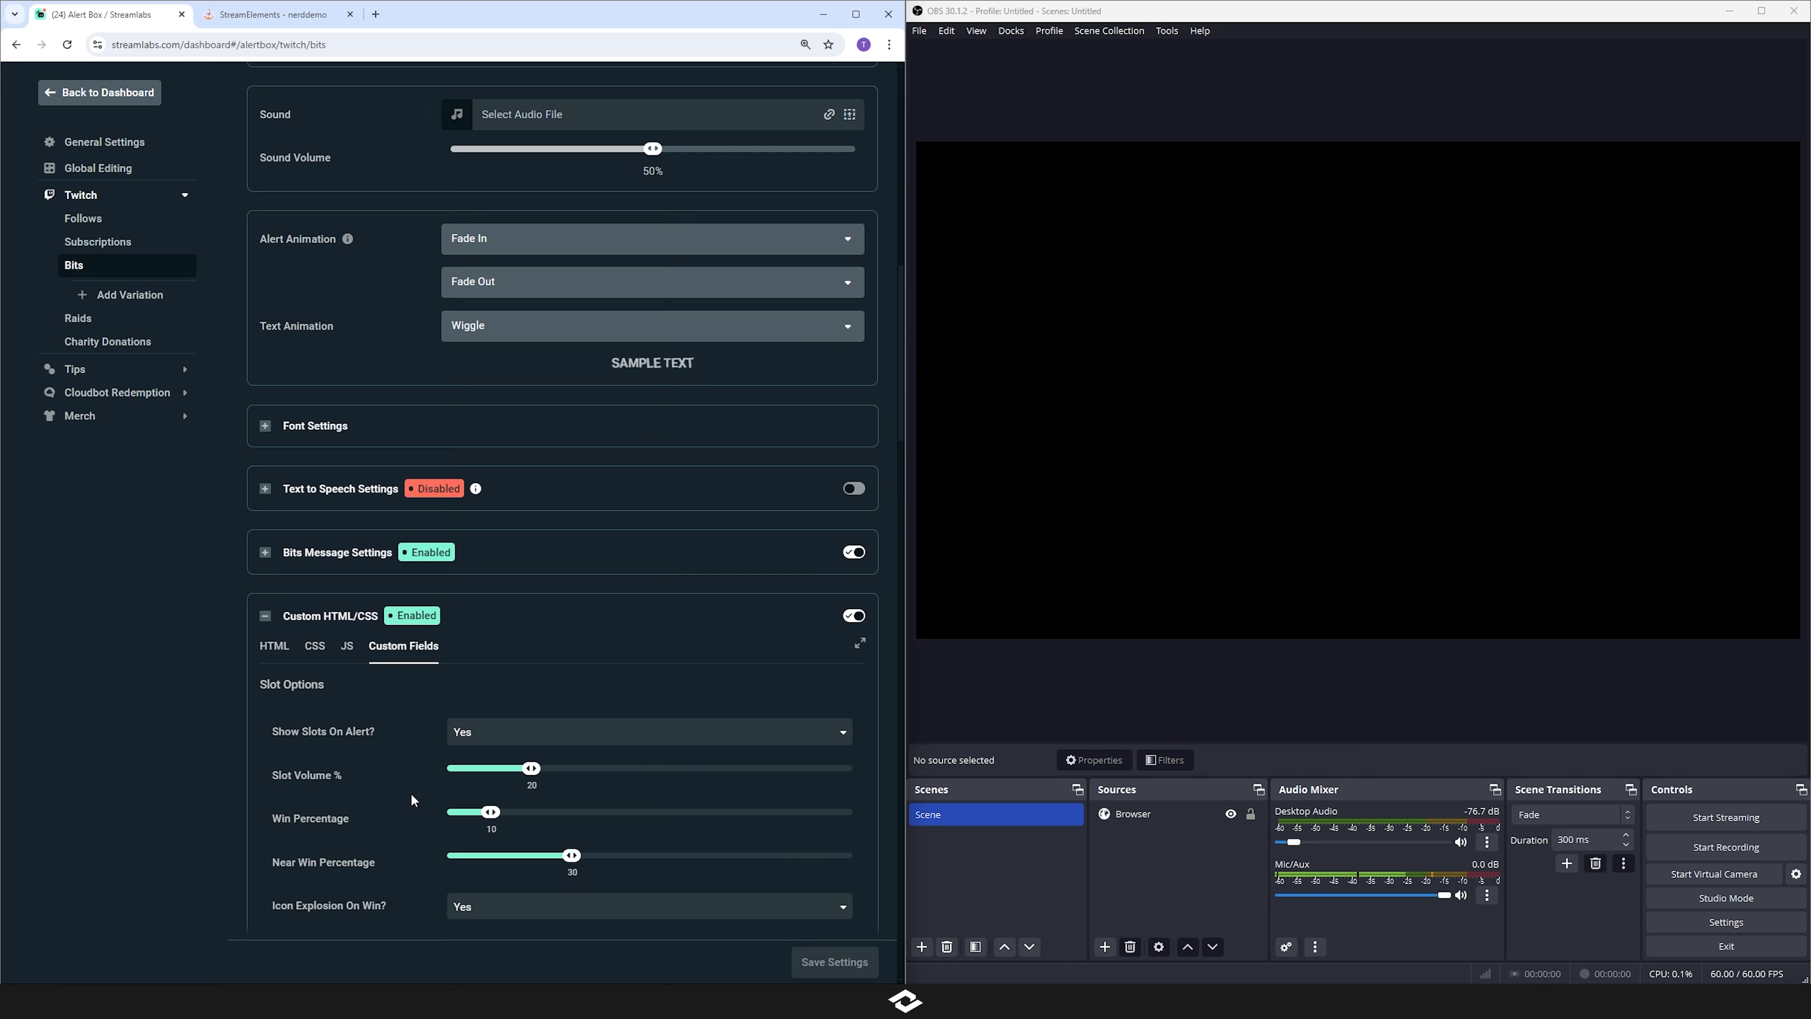
{"action": "scroll", "coordinate": [553, 636], "scroll_direction": "down", "scroll_amount": 6}
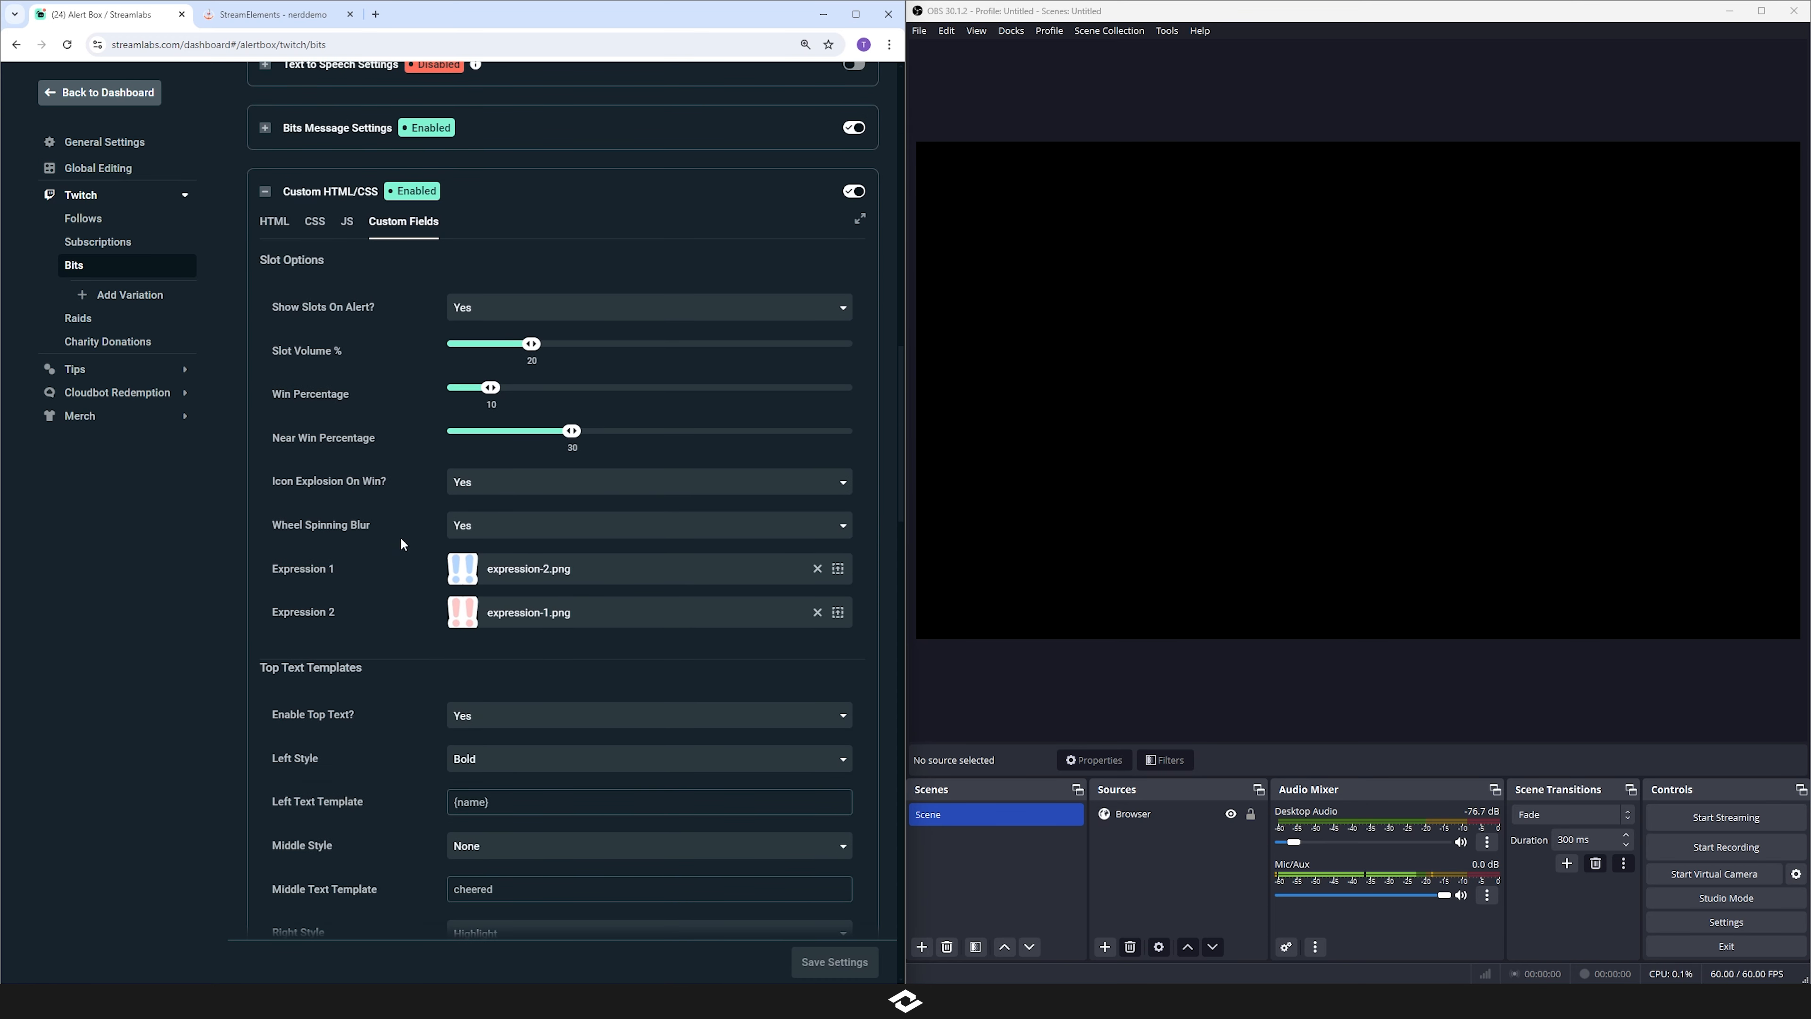
{"action": "left_click_drag", "start_coordinate": [330, 306], "coordinate": [271, 312]}
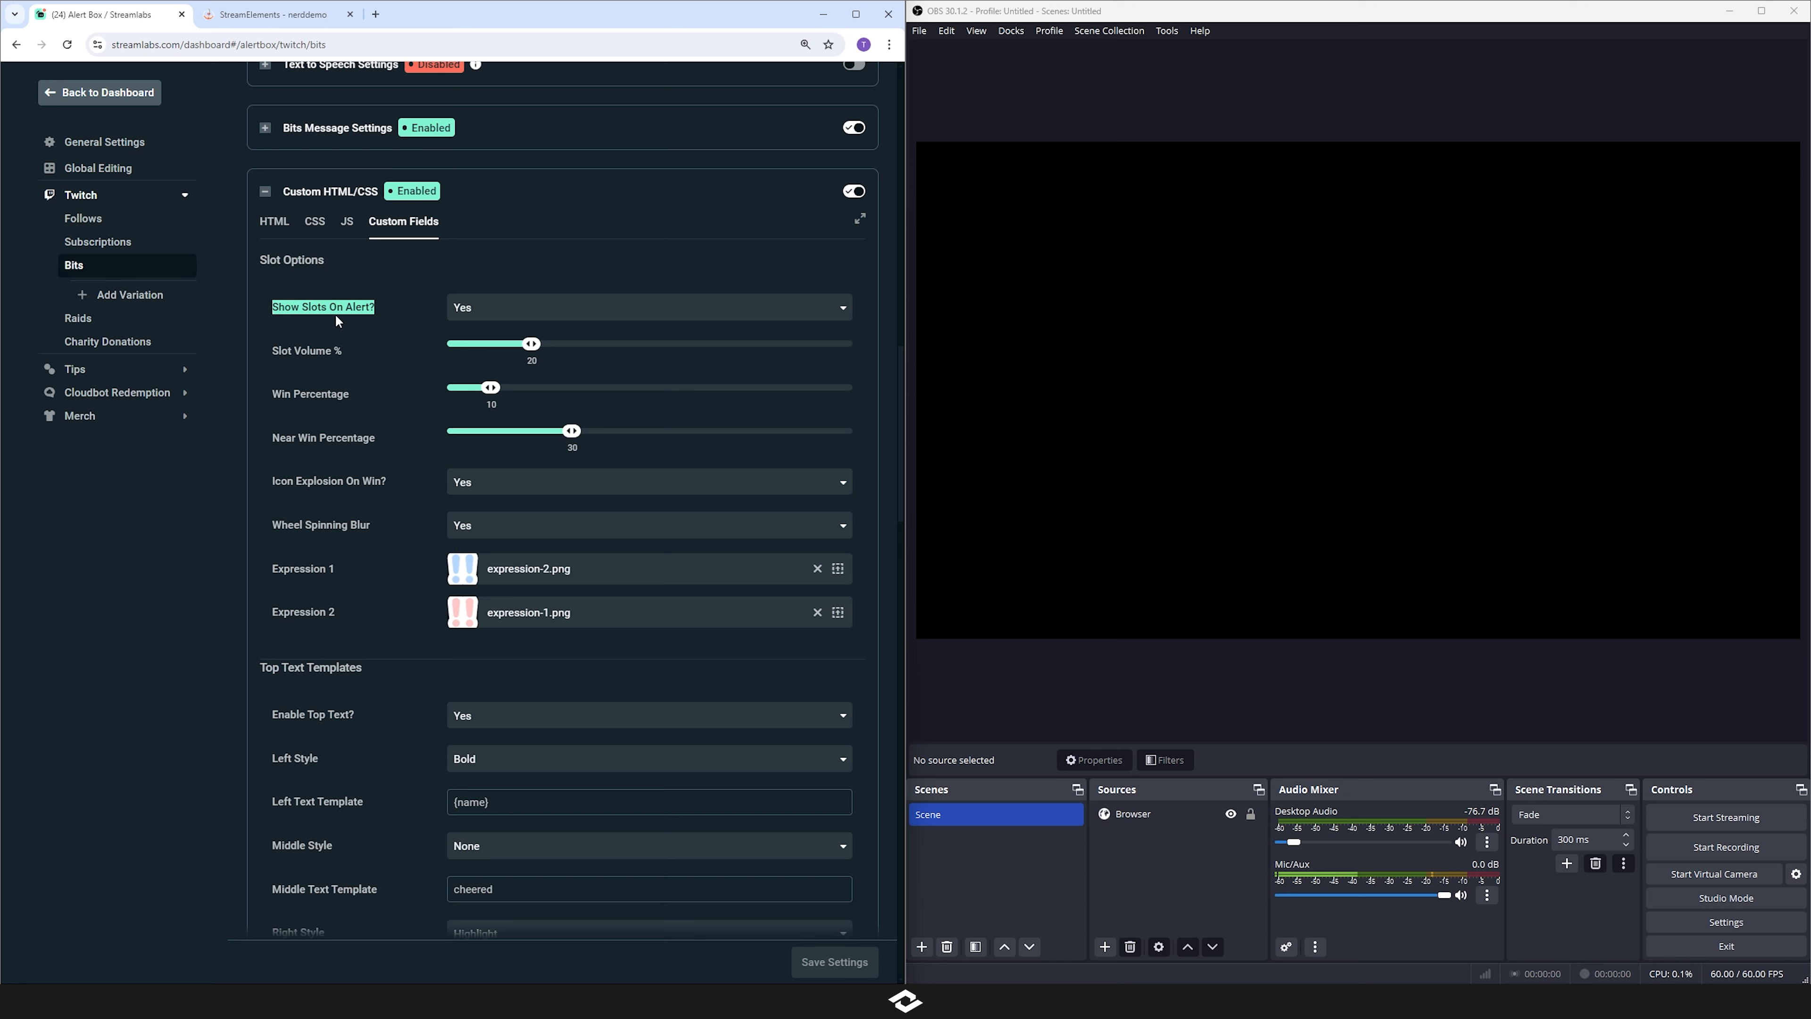
{"action": "left_click", "coordinate": [340, 323]}
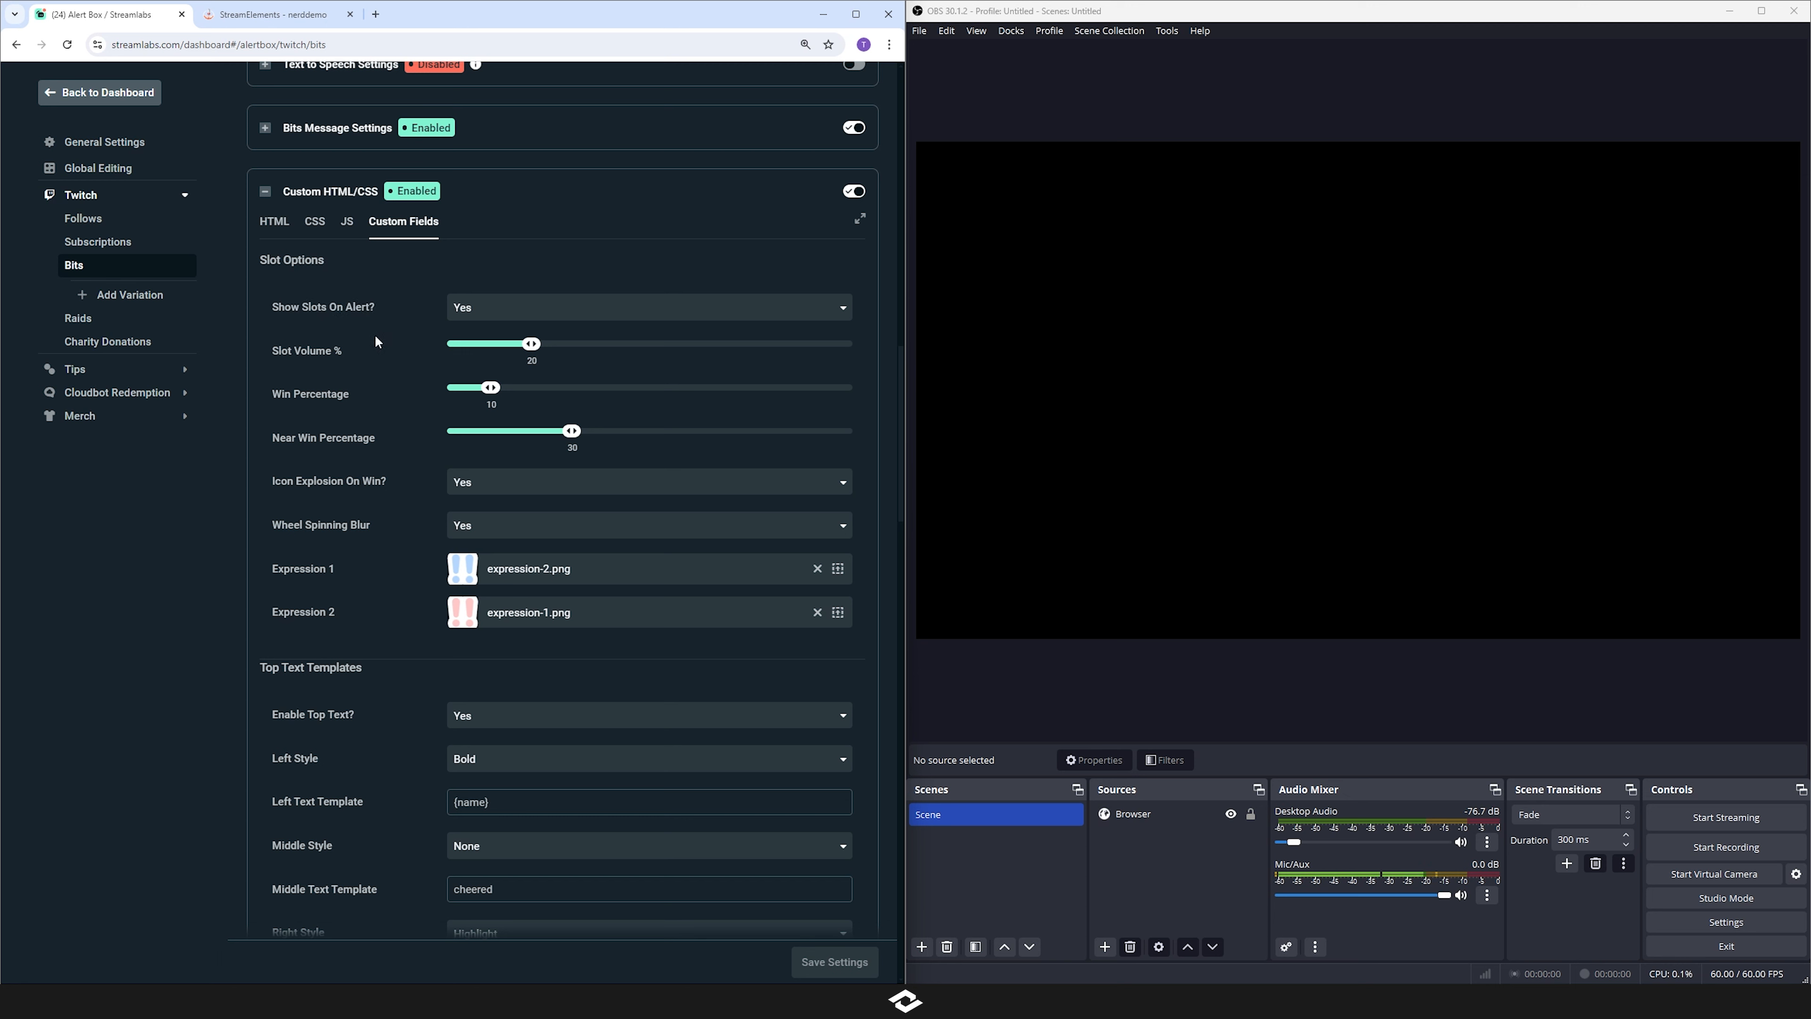
{"action": "left_click", "coordinate": [500, 313]}
{"action": "left_click", "coordinate": [465, 366]}
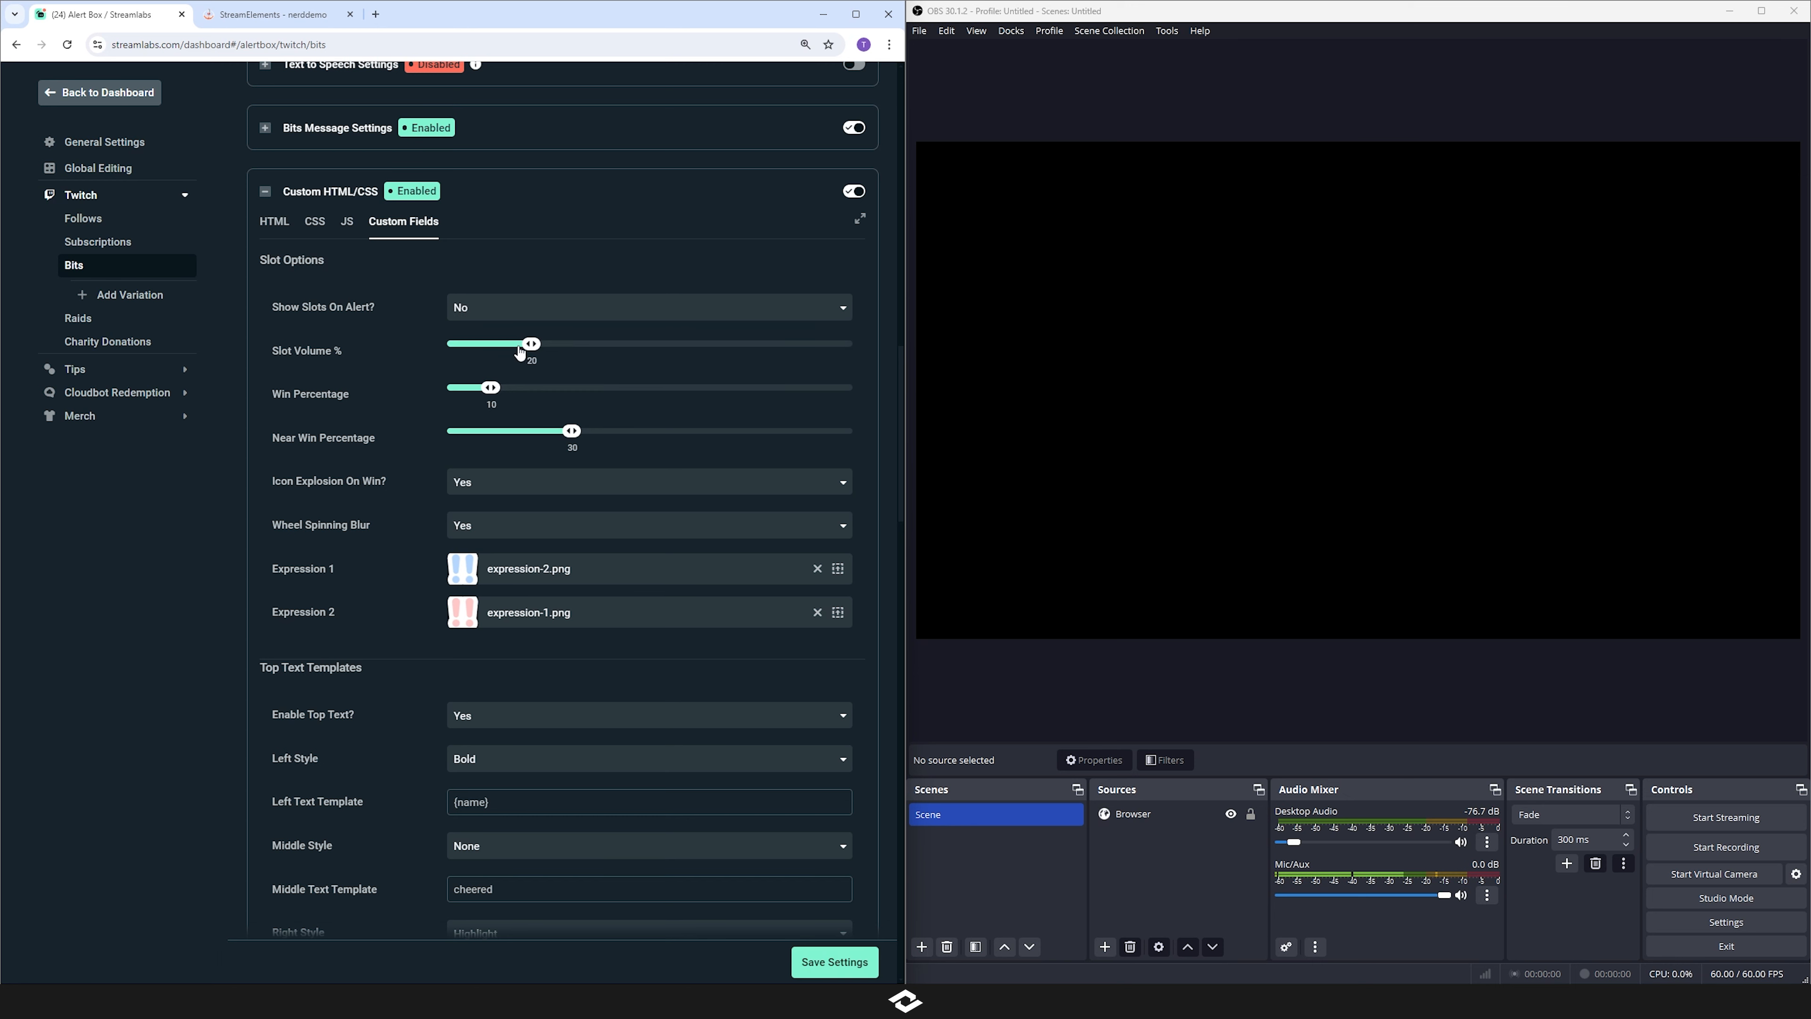
{"action": "left_click_drag", "start_coordinate": [520, 352], "coordinate": [454, 349]}
- Examine the Bits alert's Win Percentage and Near Win Percentage options
{"action": "left_click_drag", "start_coordinate": [349, 394], "coordinate": [272, 397]}
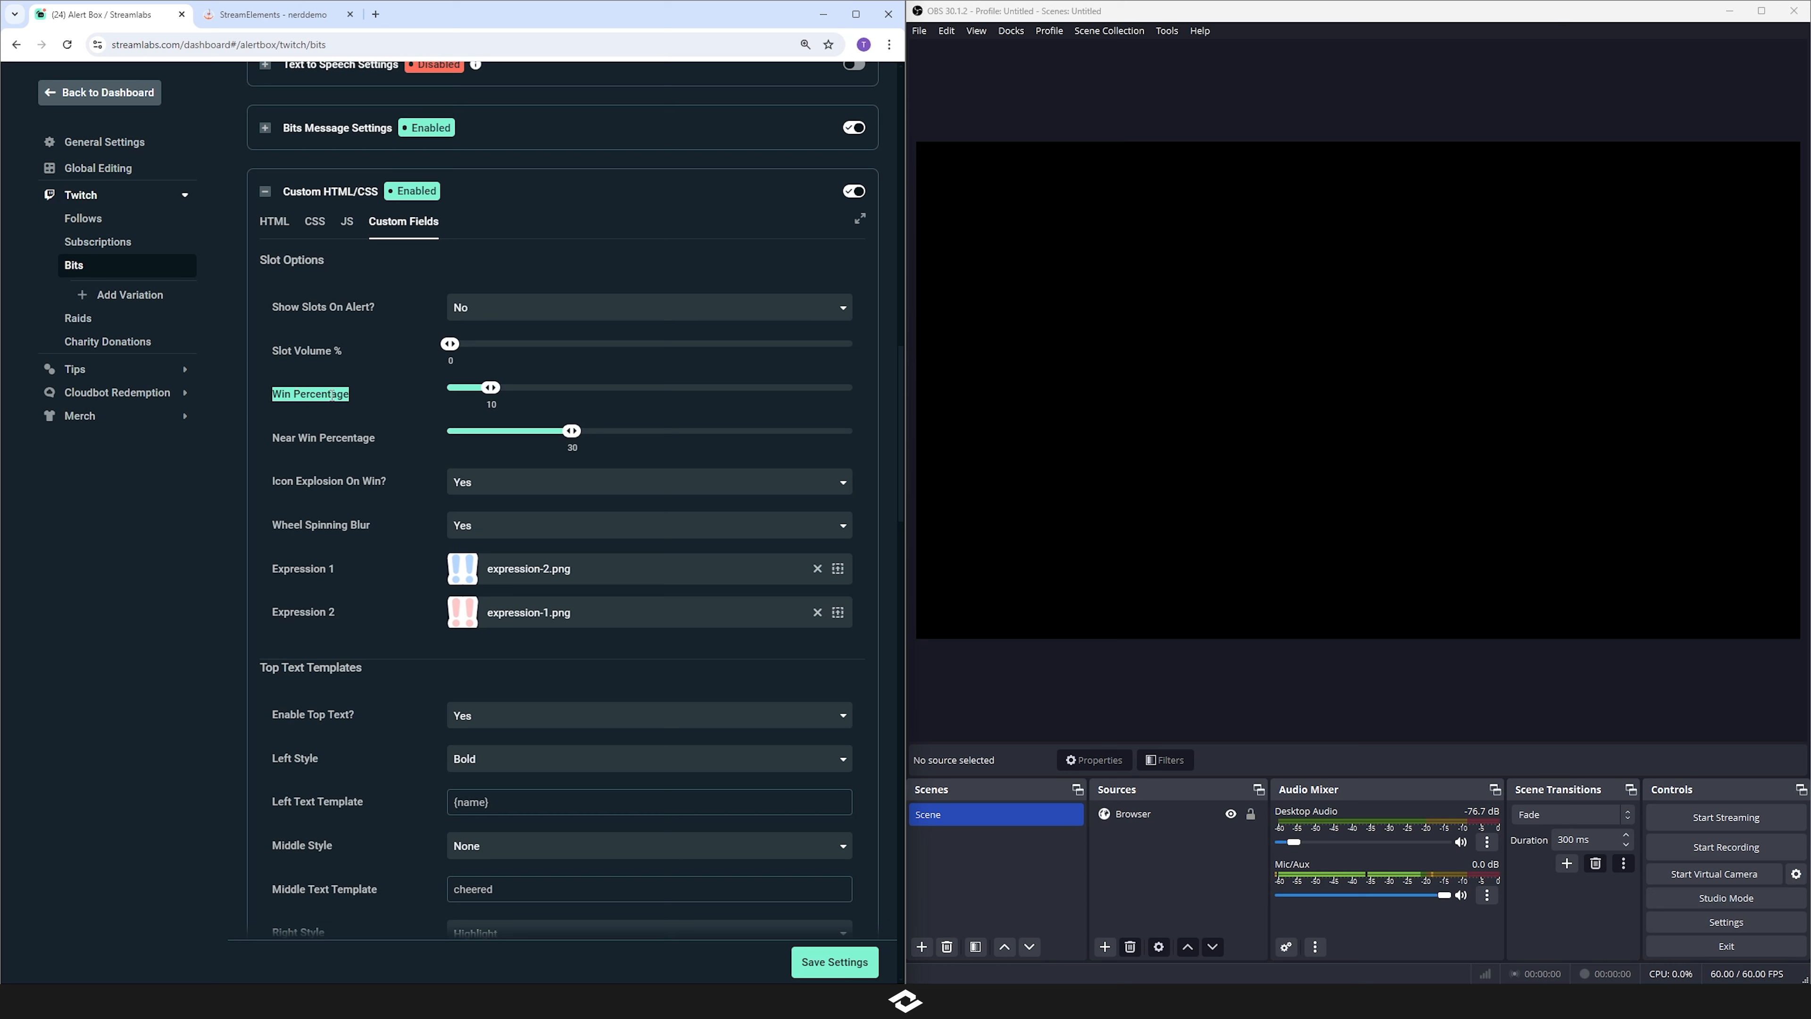
{"action": "left_click", "coordinate": [355, 398]}
{"action": "left_click_drag", "start_coordinate": [379, 440], "coordinate": [281, 438]}
{"action": "left_click", "coordinate": [404, 436]}
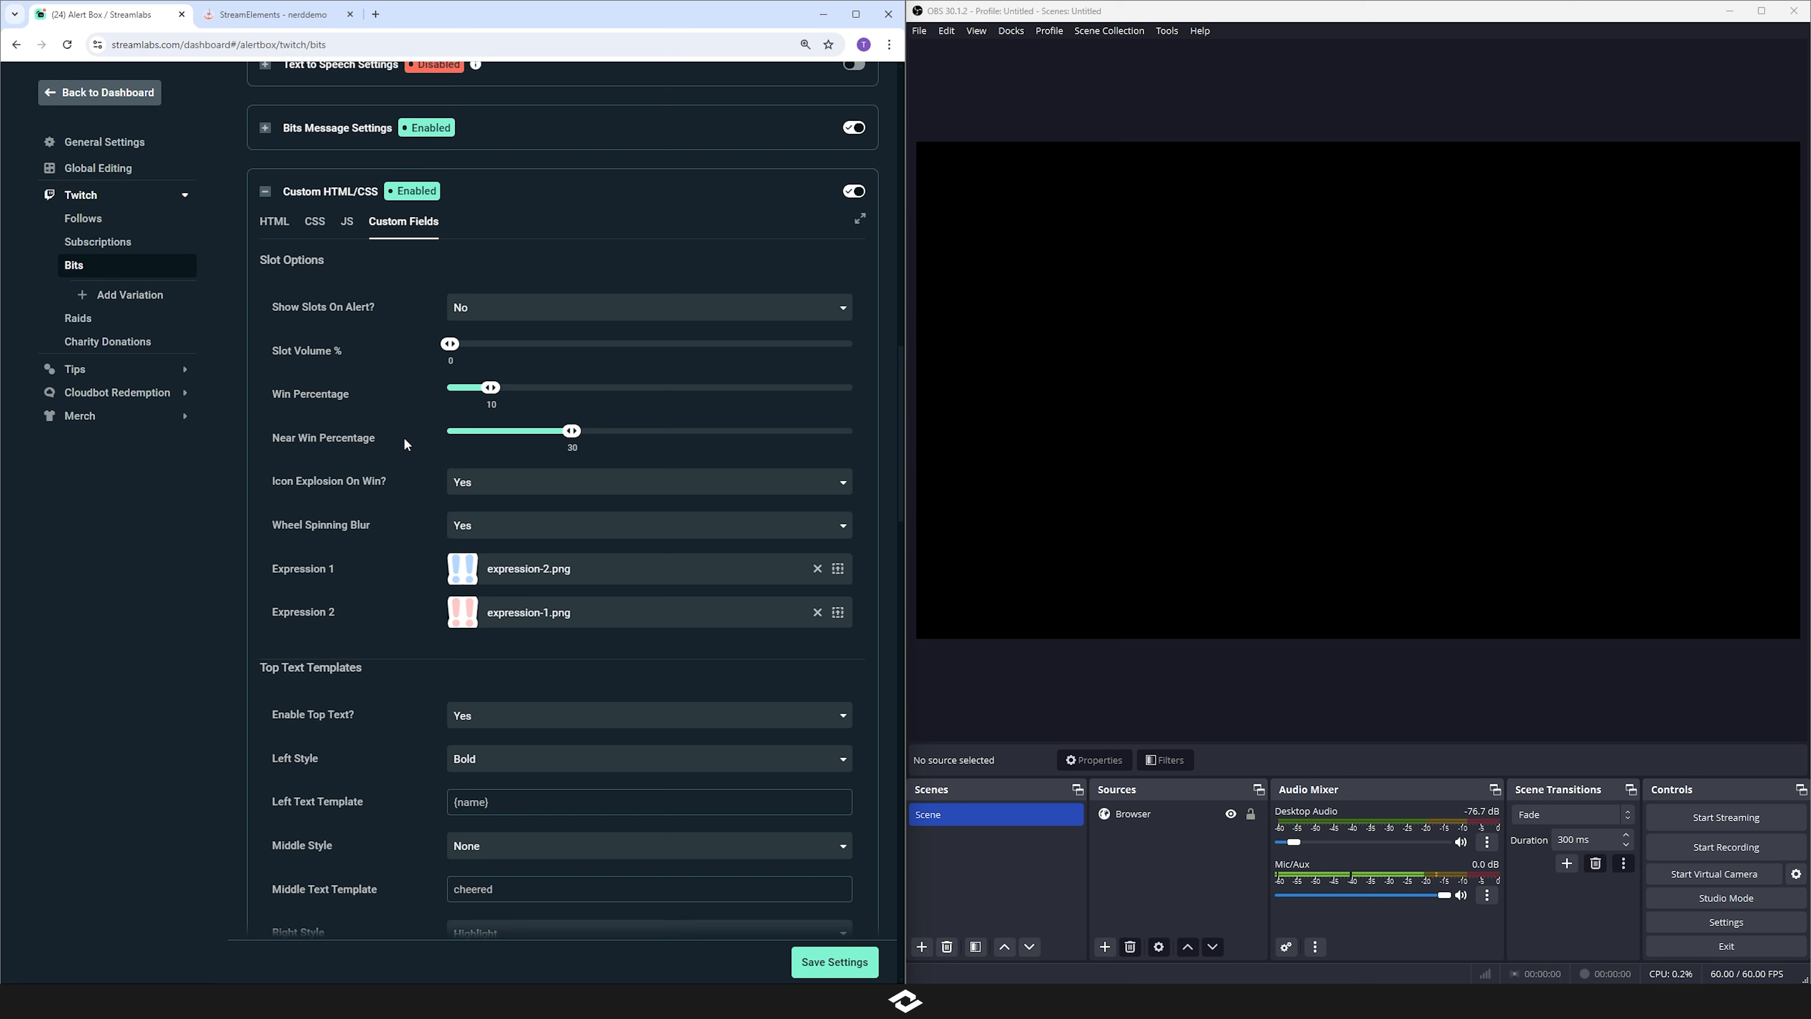
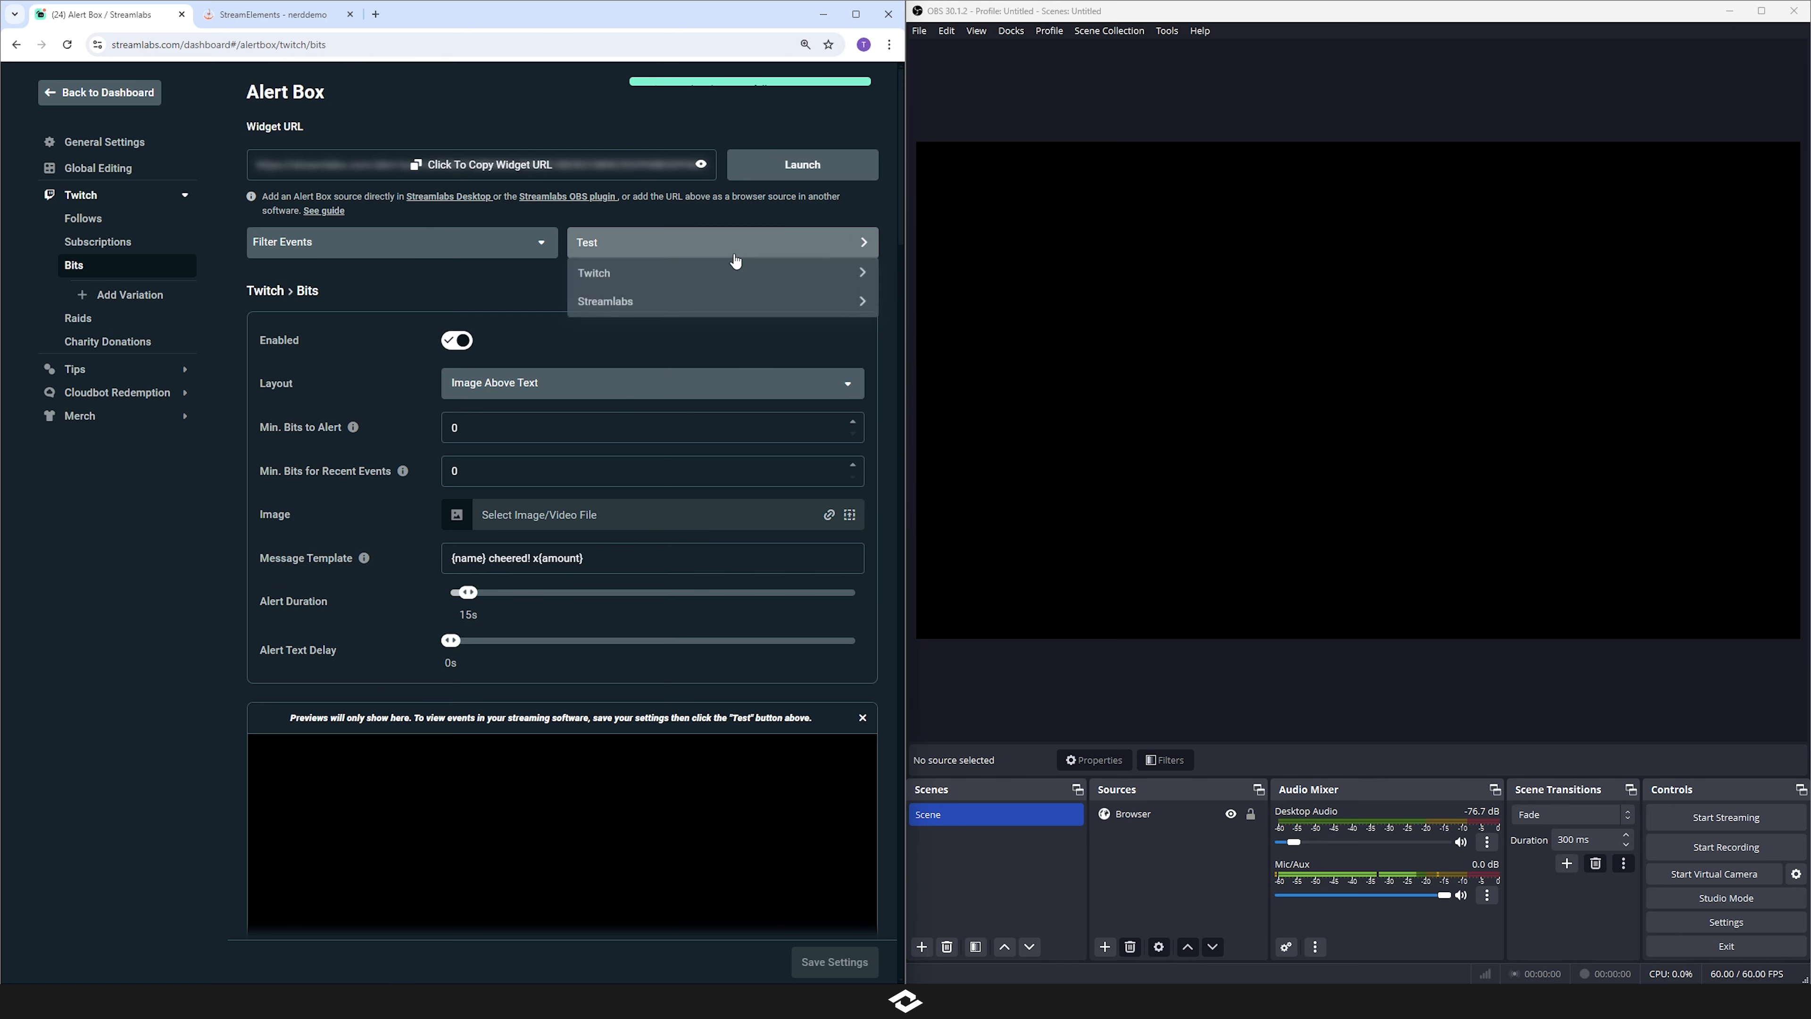
- Send a test Twitch Bits alert and select the browser source in the OBS preview
{"action": "mouse_move", "coordinate": [687, 283]}
{"action": "left_click", "coordinate": [460, 362]}
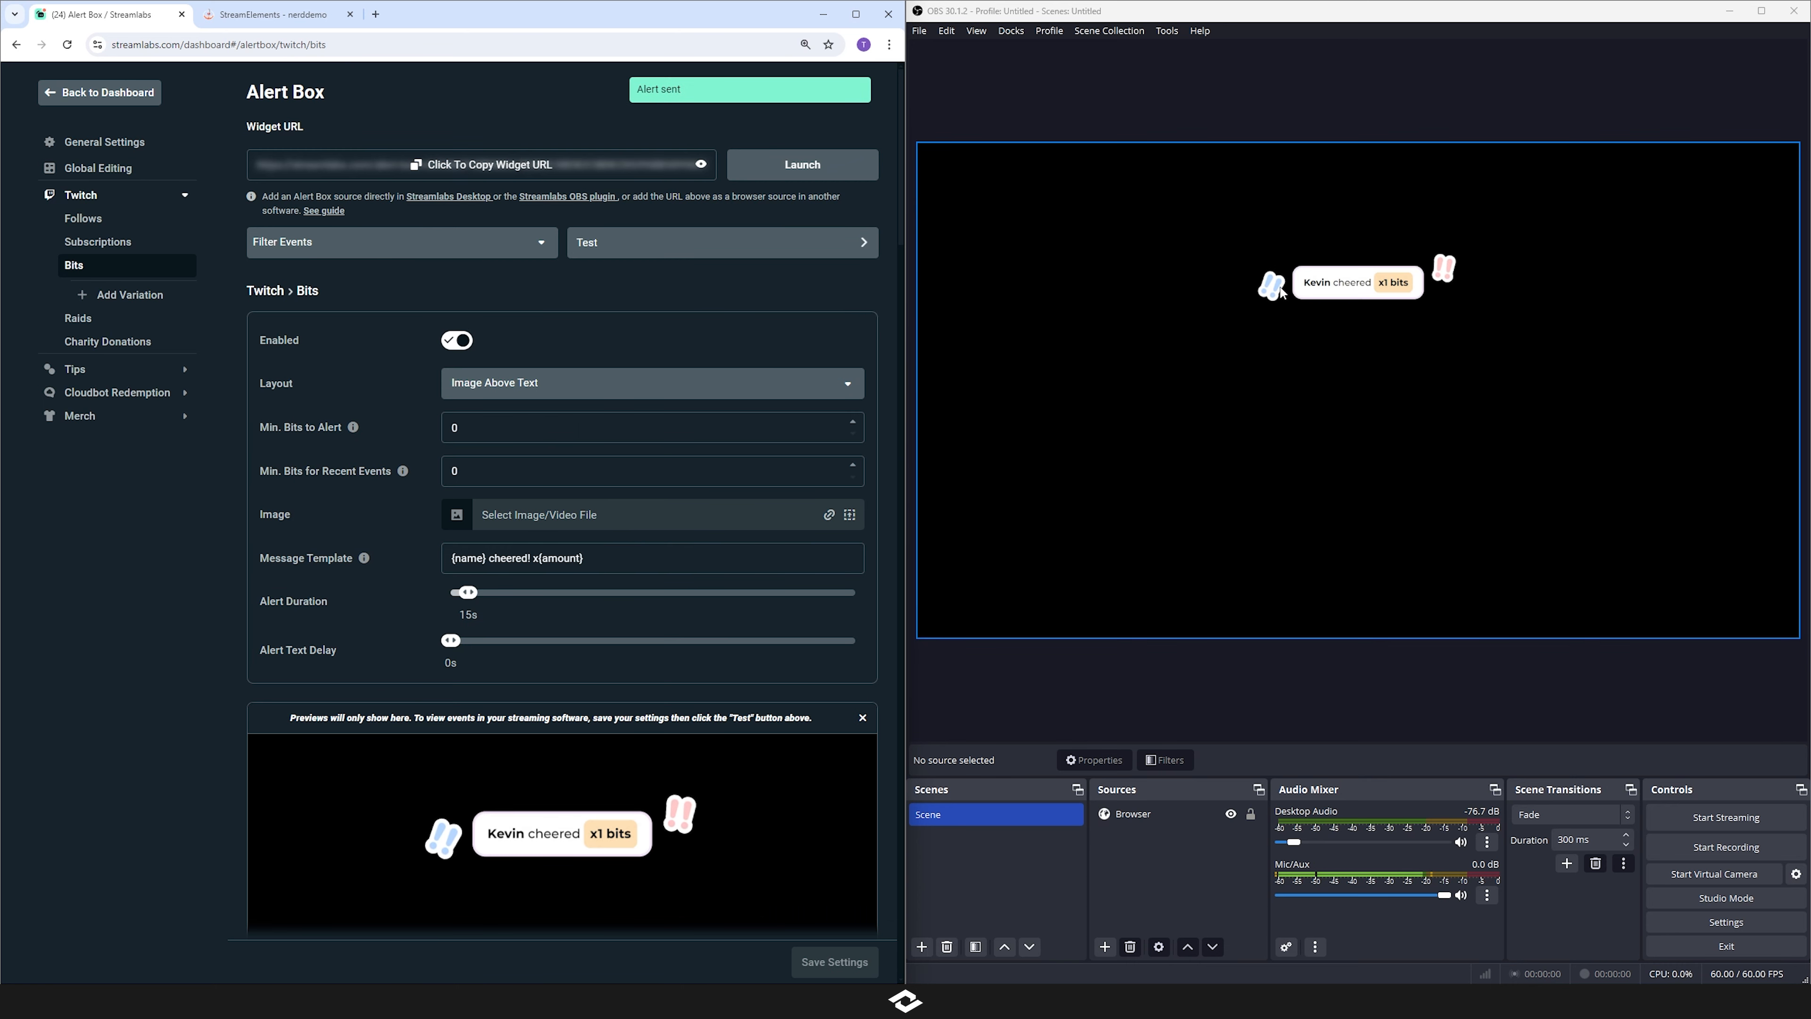
{"action": "left_click", "coordinate": [1257, 296]}
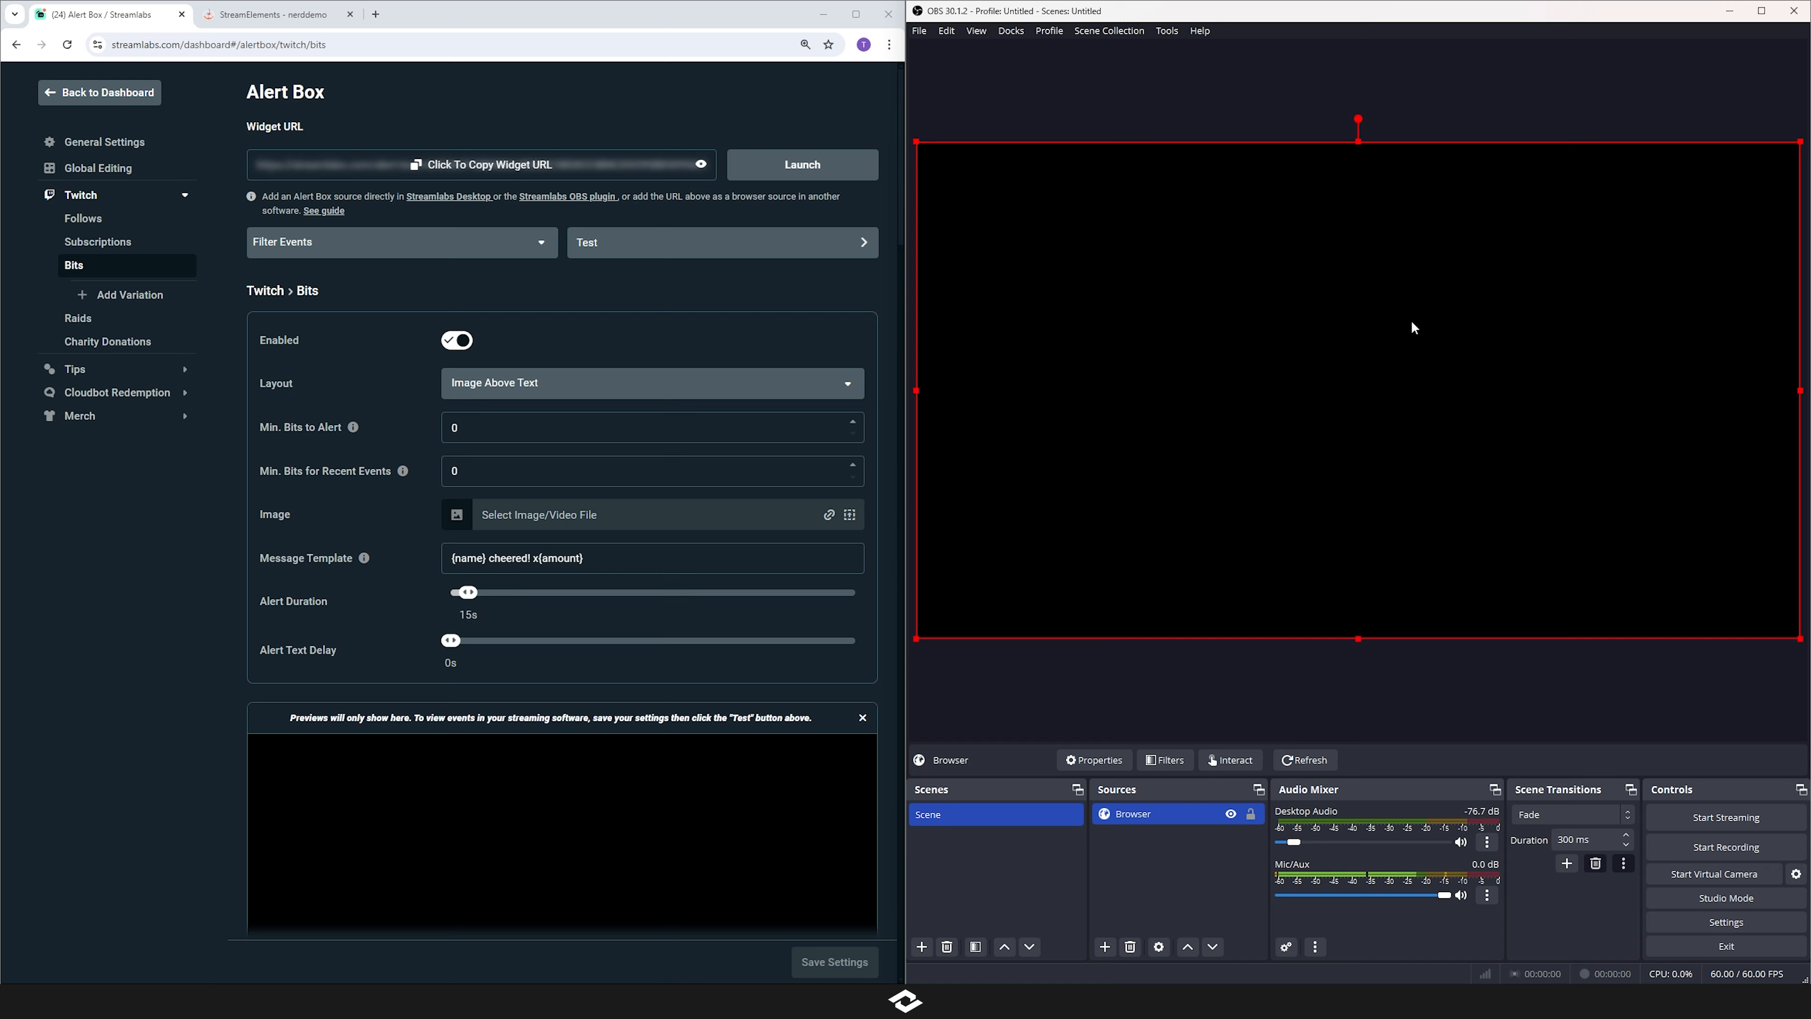
- Set the Bits alert's Show Slots On Alert? to Yes, Win Percentage to 100 and Near Win Percentage to 0
{"action": "scroll", "coordinate": [641, 339], "scroll_direction": "down", "scroll_amount": 15}
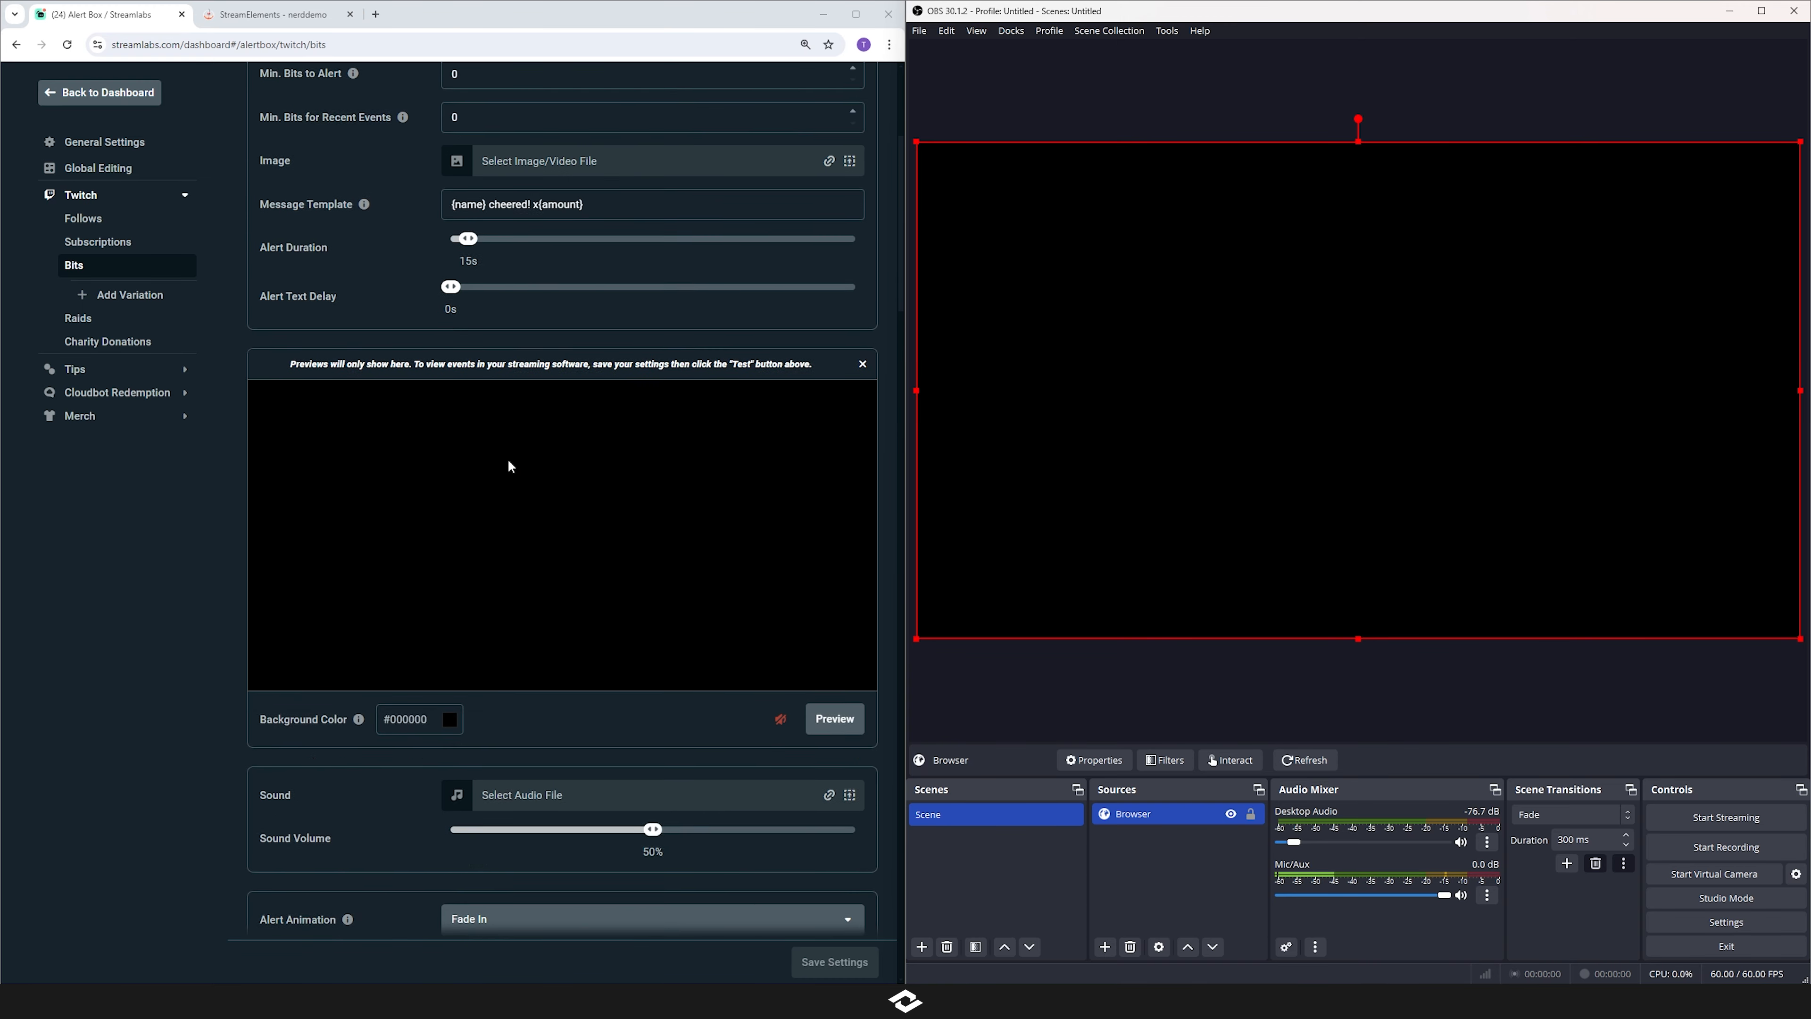
{"action": "scroll", "coordinate": [522, 473], "scroll_direction": "down", "scroll_amount": 2}
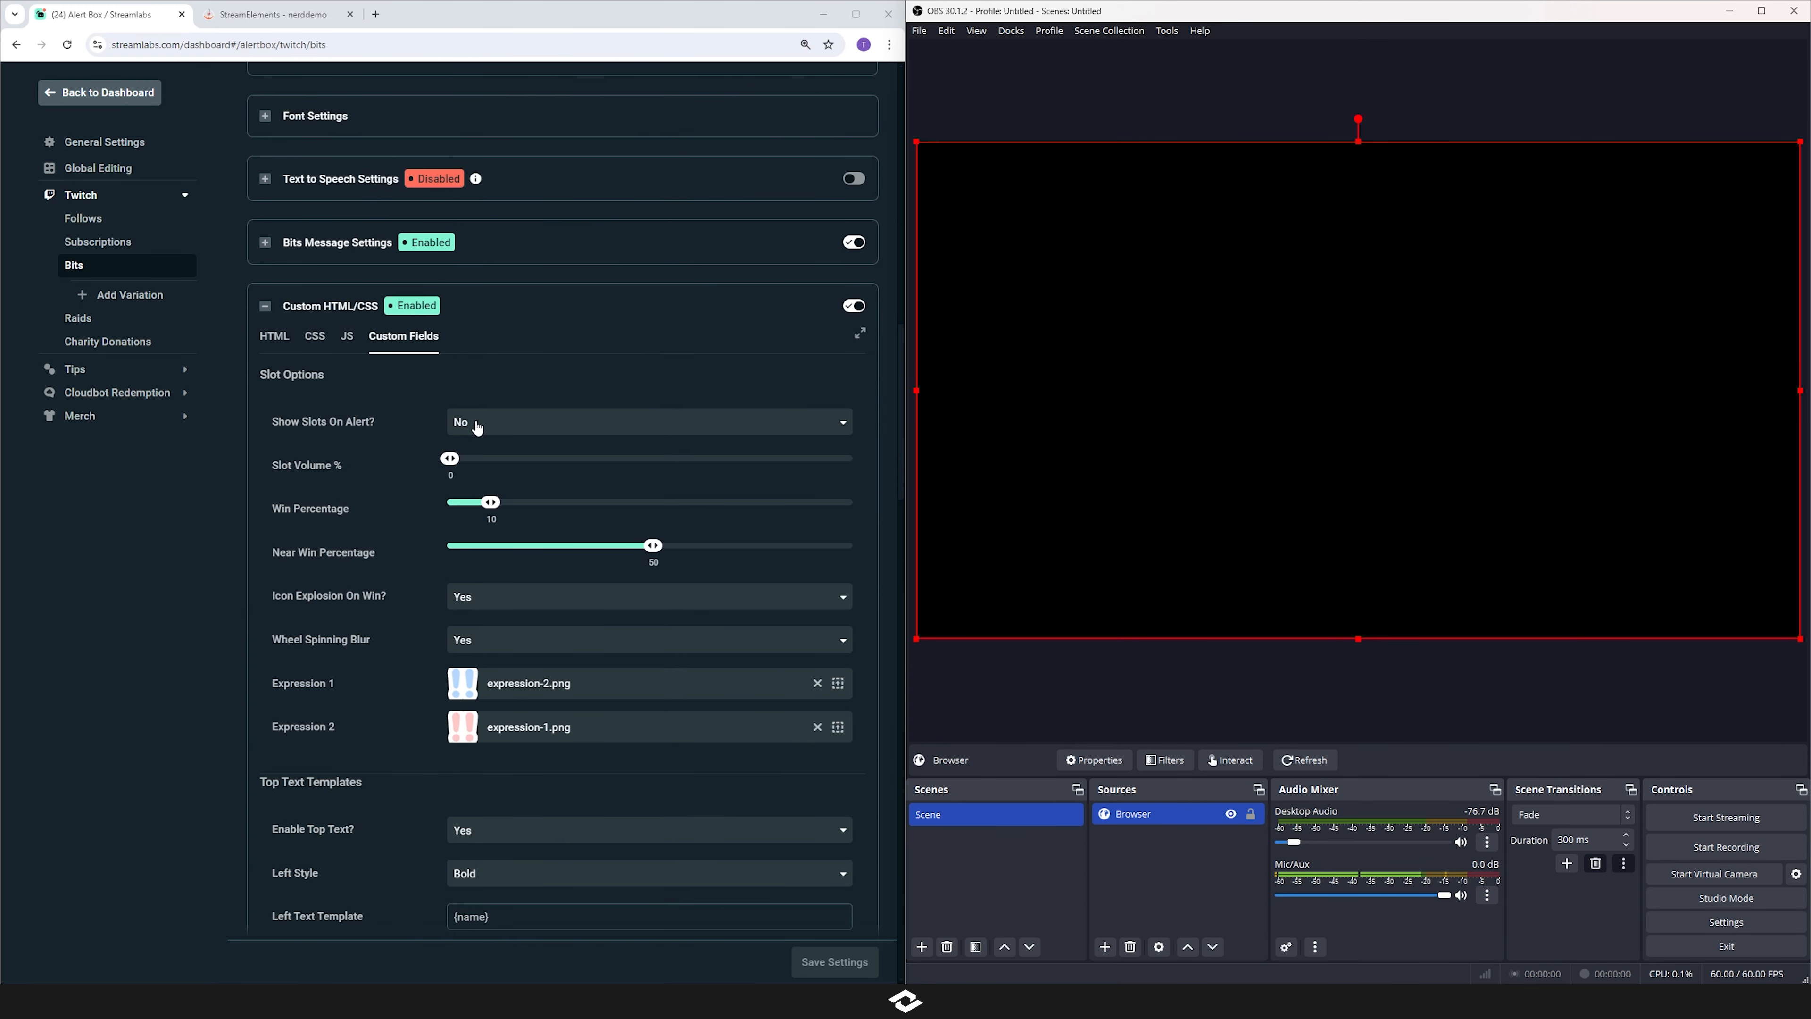
{"action": "left_click", "coordinate": [474, 421]}
{"action": "left_click", "coordinate": [476, 511]}
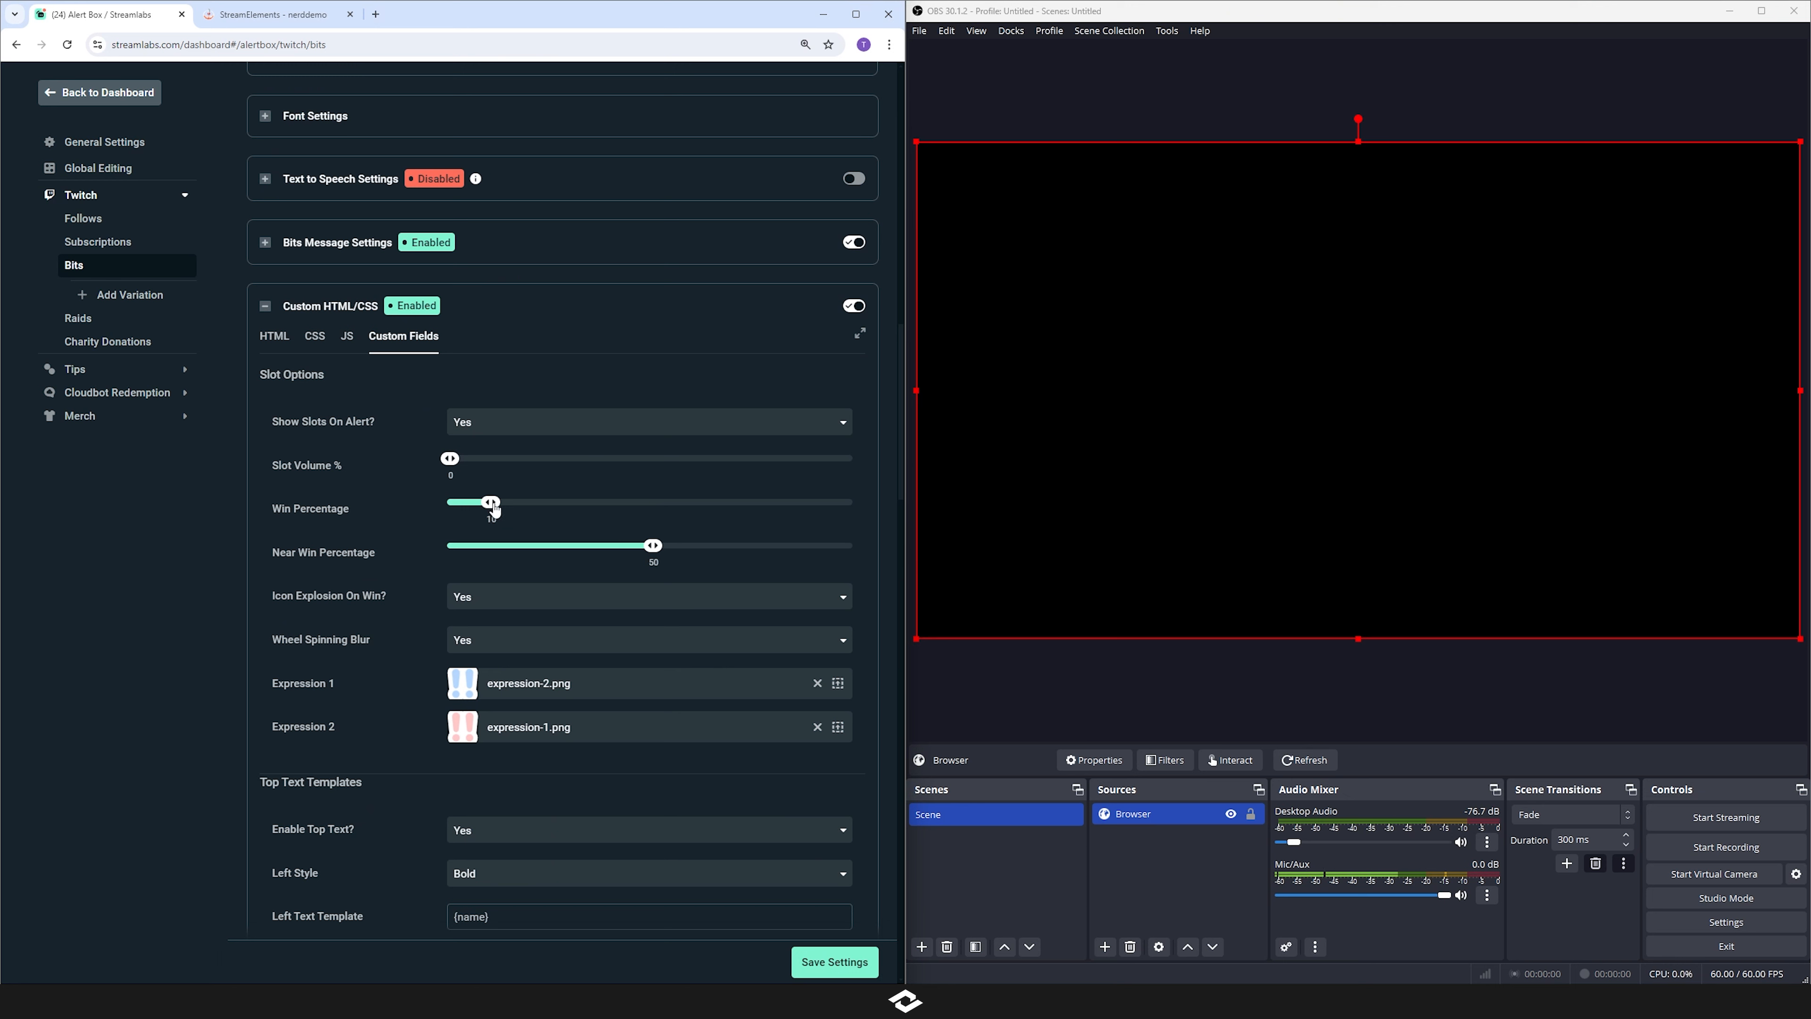
{"action": "left_click_drag", "start_coordinate": [493, 502], "coordinate": [856, 503]}
{"action": "left_click_drag", "start_coordinate": [653, 546], "coordinate": [370, 554]}
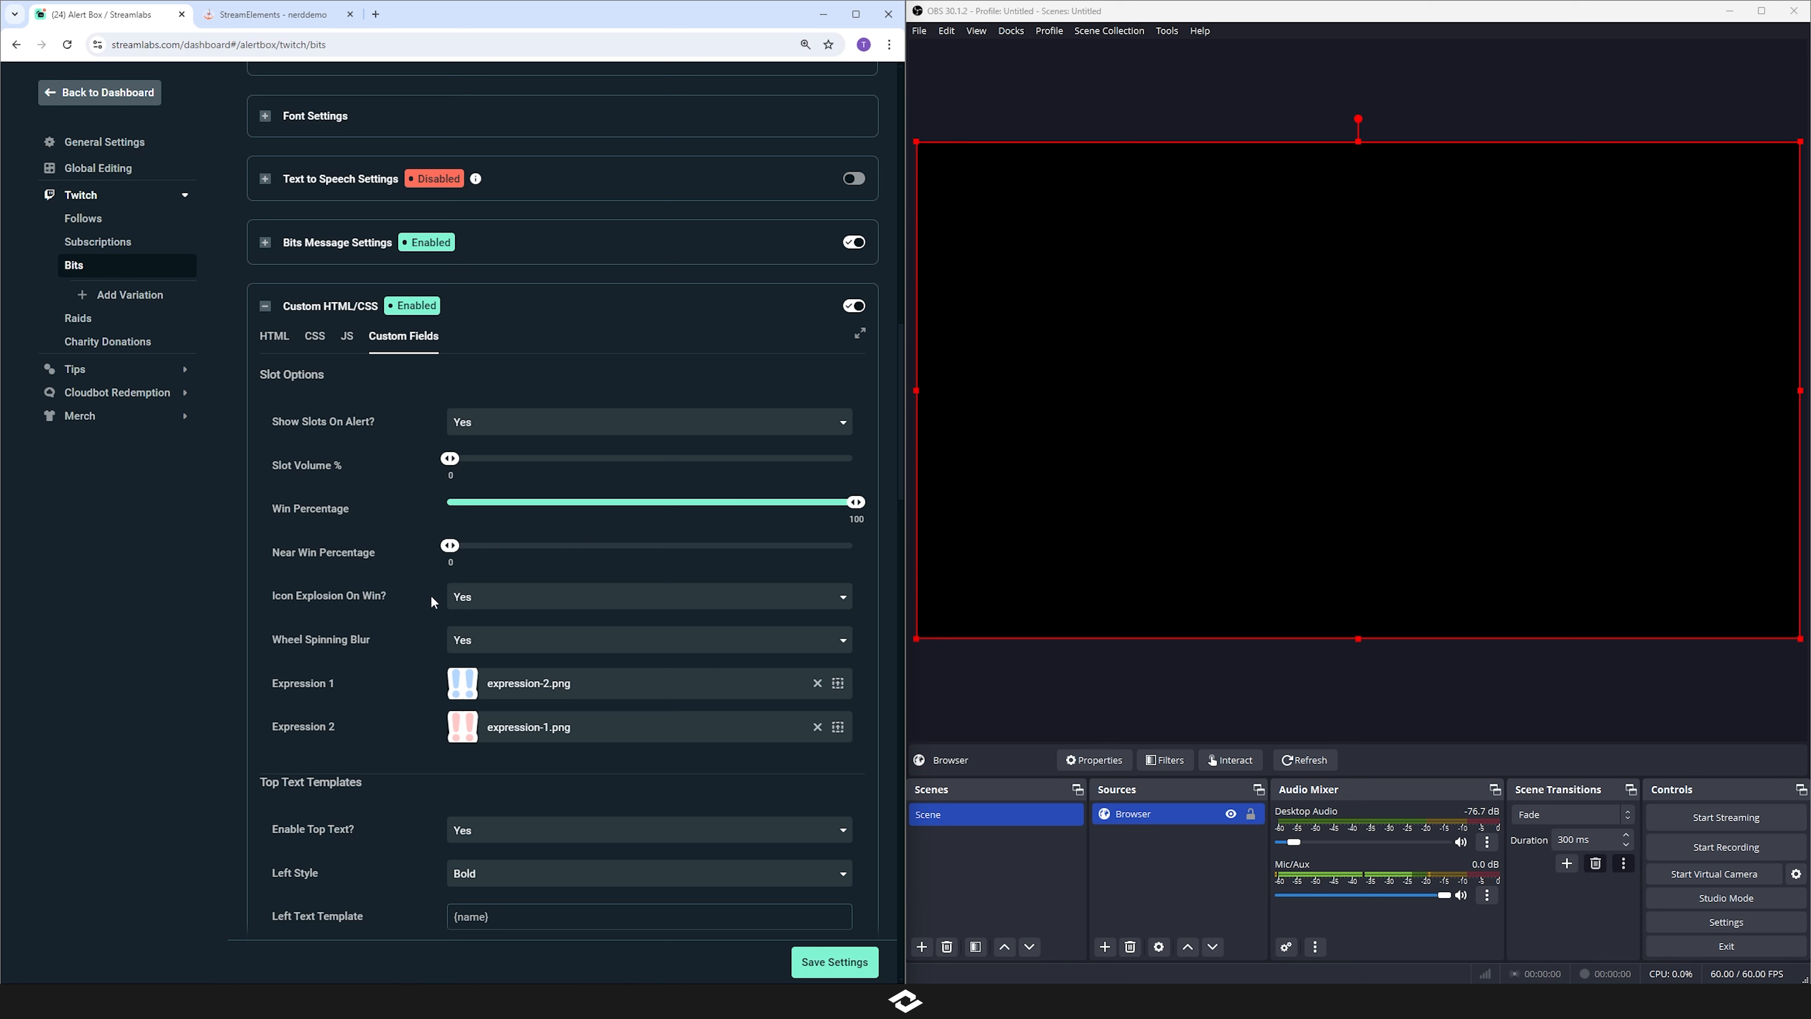
- Examine the Icon Explosion On Win?, Wheel Spinning Blur and Expression options, and view the Images Gallery for Expression 1
{"action": "left_click", "coordinate": [493, 598]}
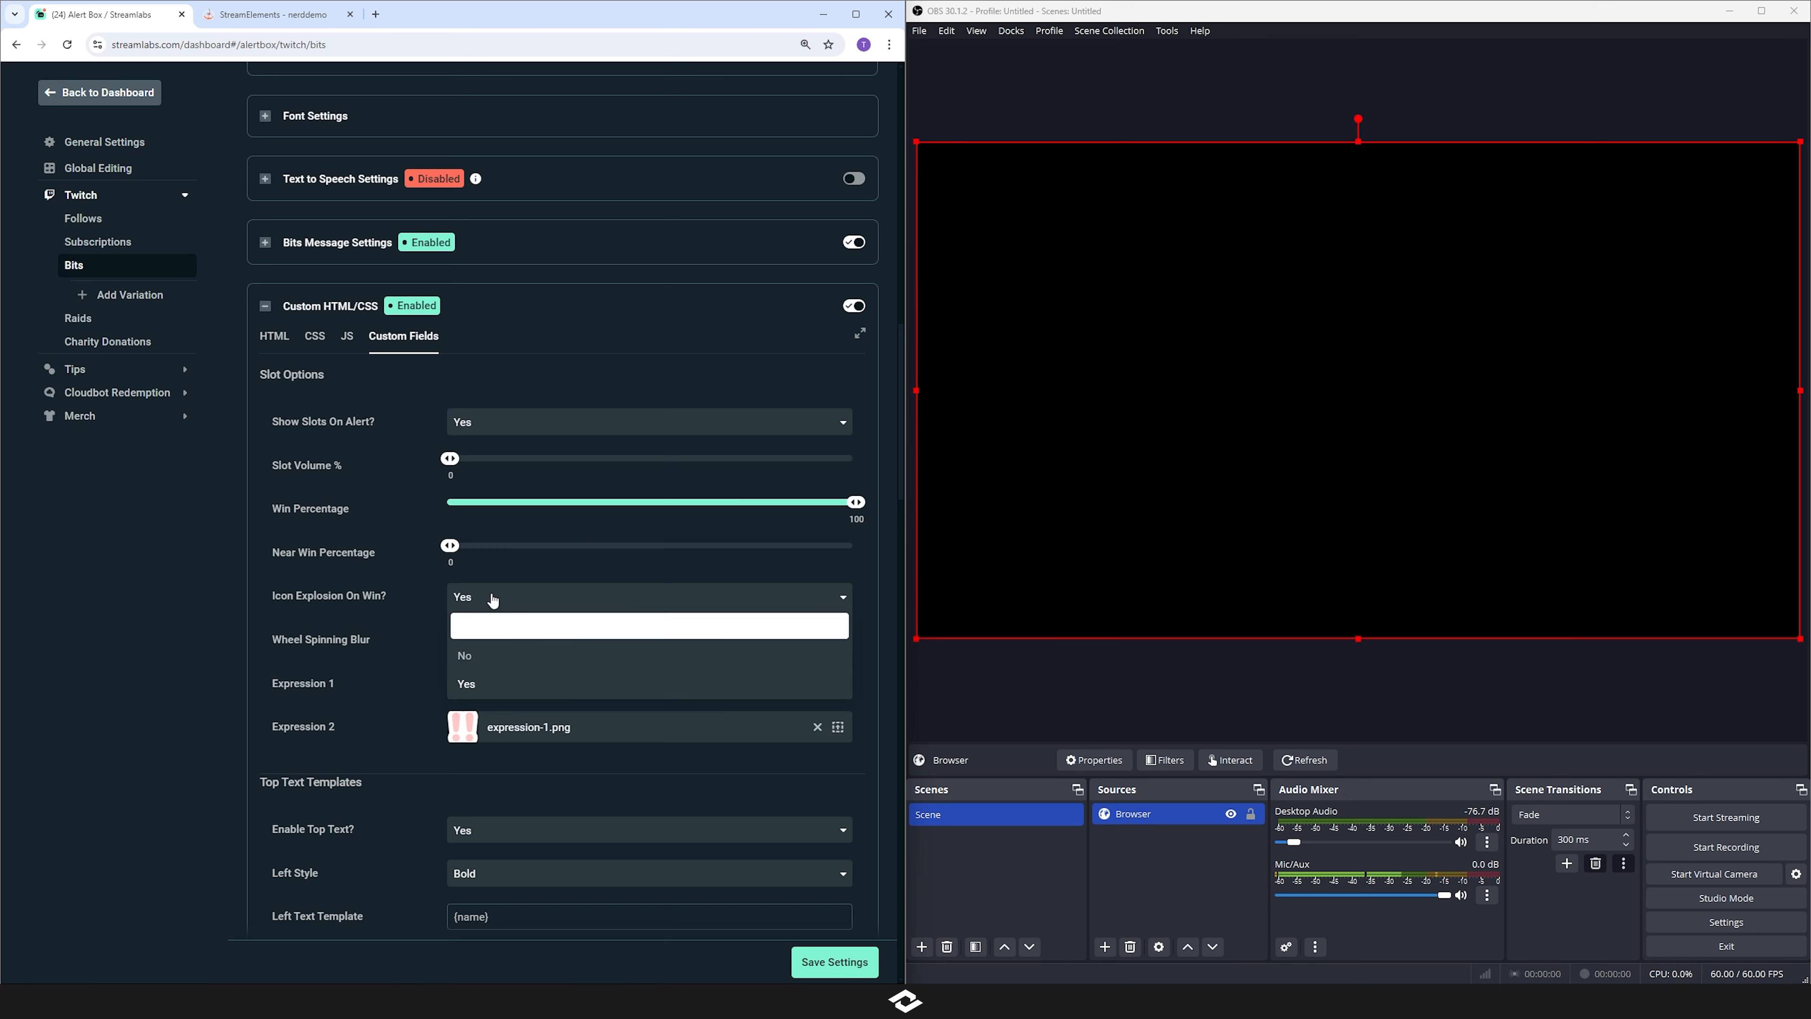
{"action": "left_click", "coordinate": [371, 615]}
{"action": "left_click_drag", "start_coordinate": [377, 643], "coordinate": [262, 646]}
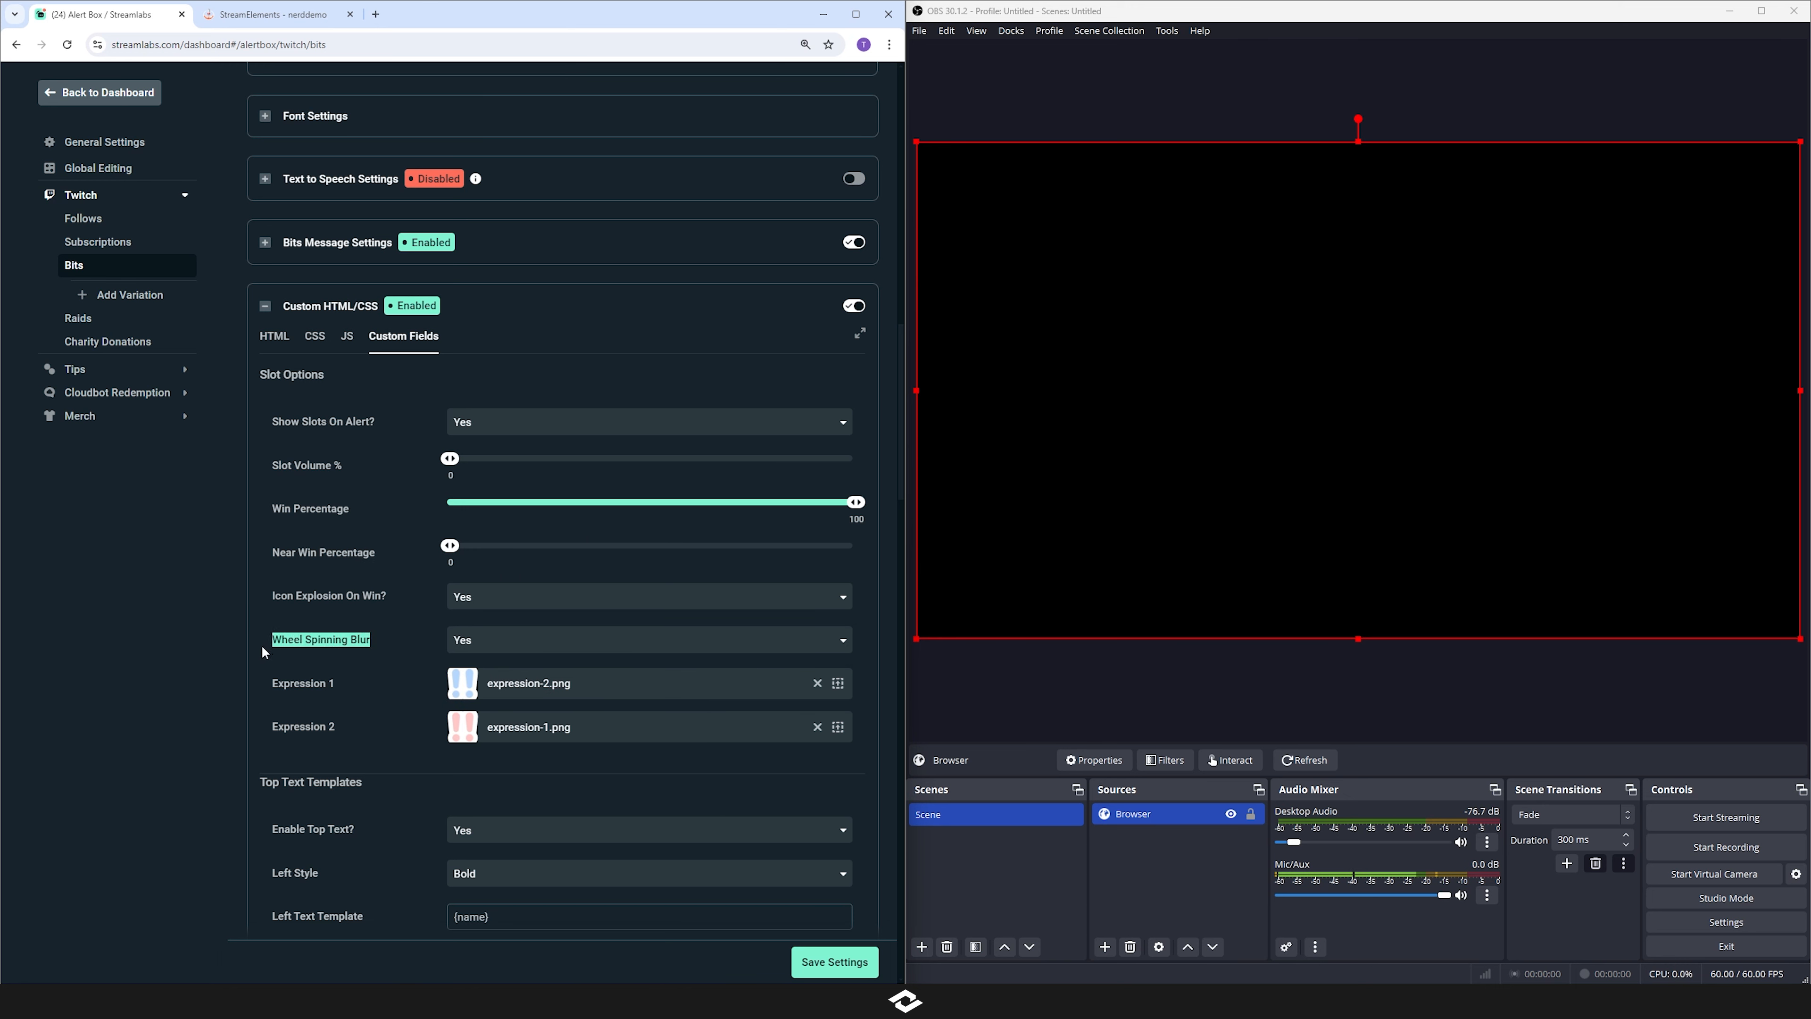
{"action": "left_click", "coordinate": [493, 641]}
{"action": "left_click", "coordinate": [494, 642]}
{"action": "left_click_drag", "start_coordinate": [342, 725], "coordinate": [270, 682]}
{"action": "left_click", "coordinate": [357, 691]}
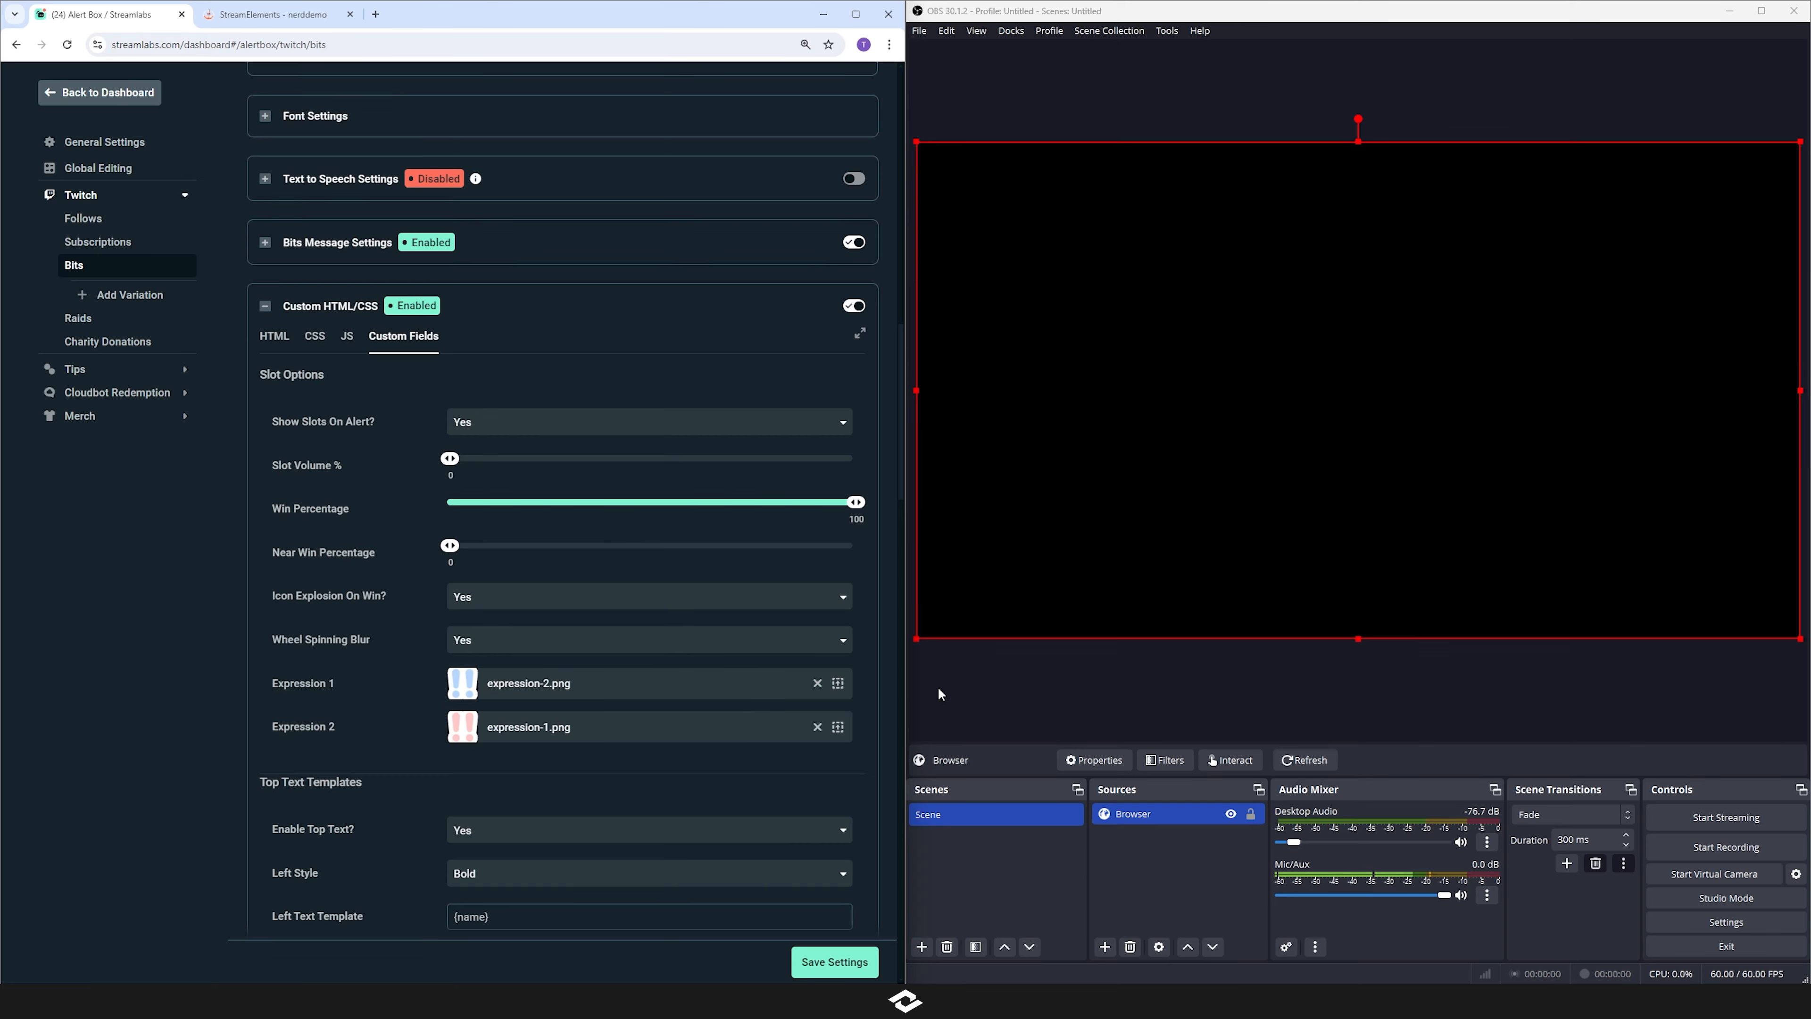
{"action": "left_click", "coordinate": [837, 684]}
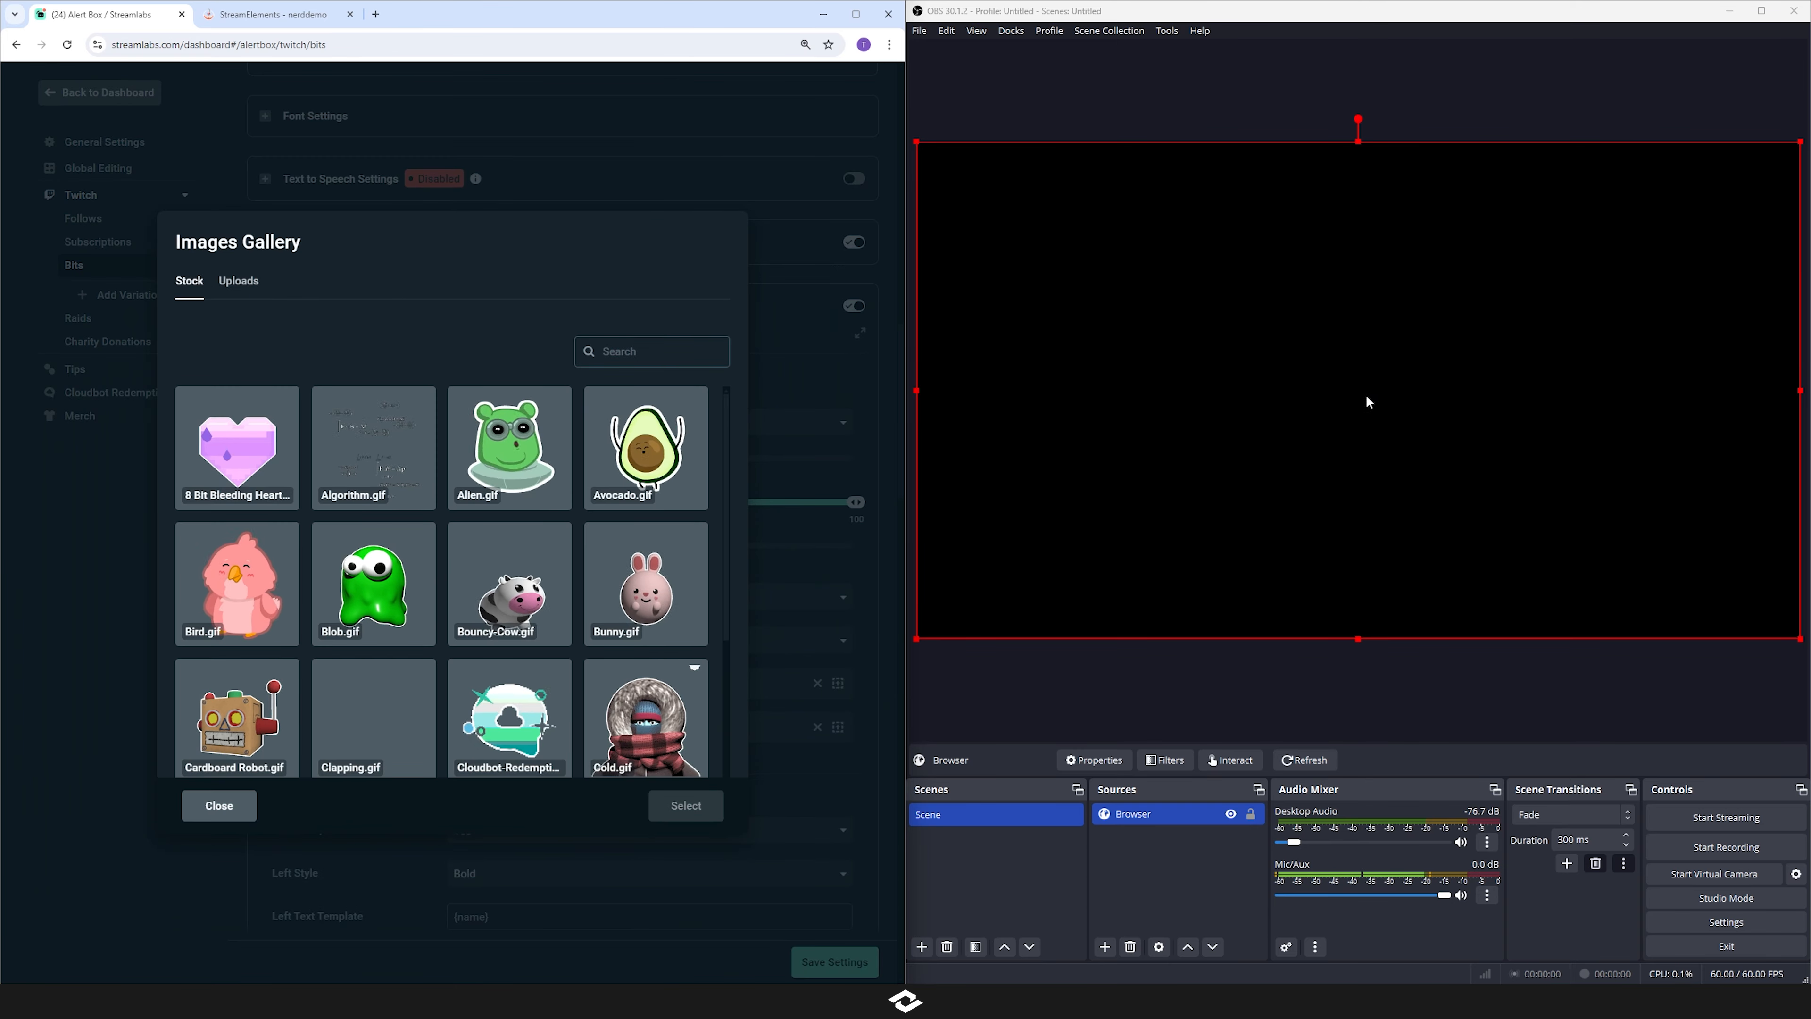
{"action": "left_click", "coordinate": [214, 806]}
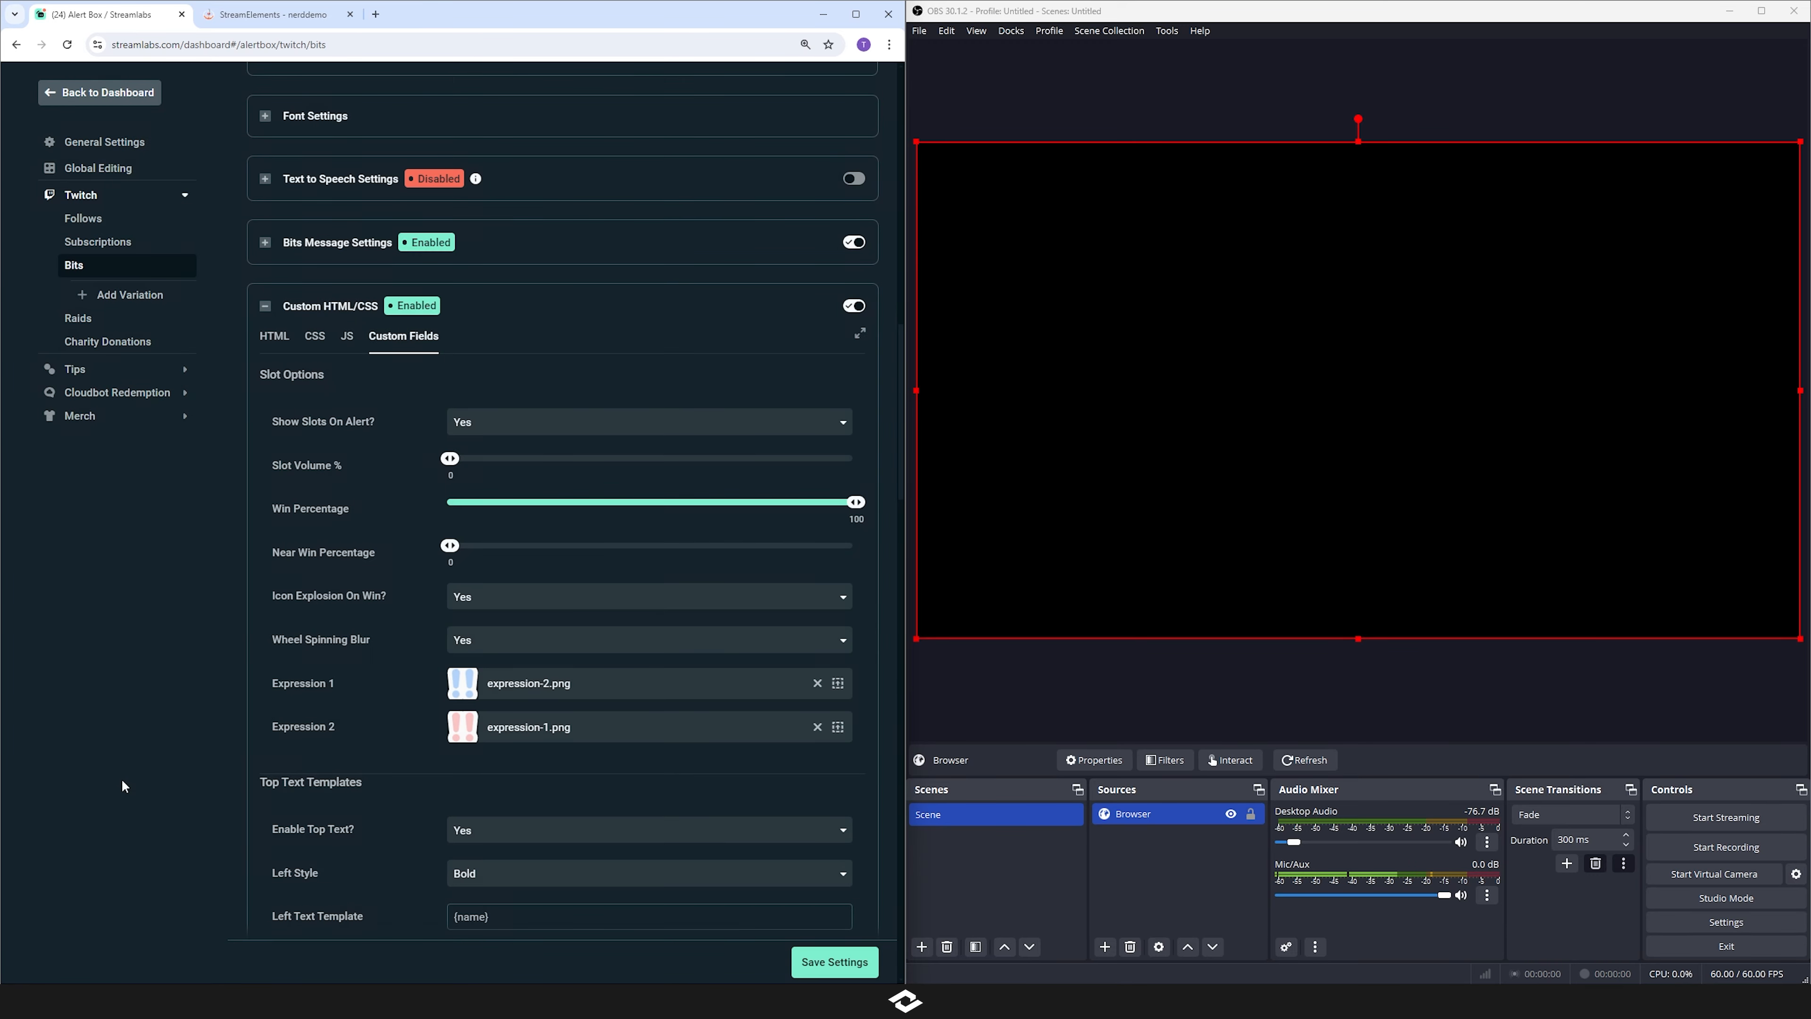
- Save the Bits alert settings and send a test Twitch Bits alert to check it in the OBS preview
{"action": "scroll", "coordinate": [368, 737], "scroll_direction": "down", "scroll_amount": 3}
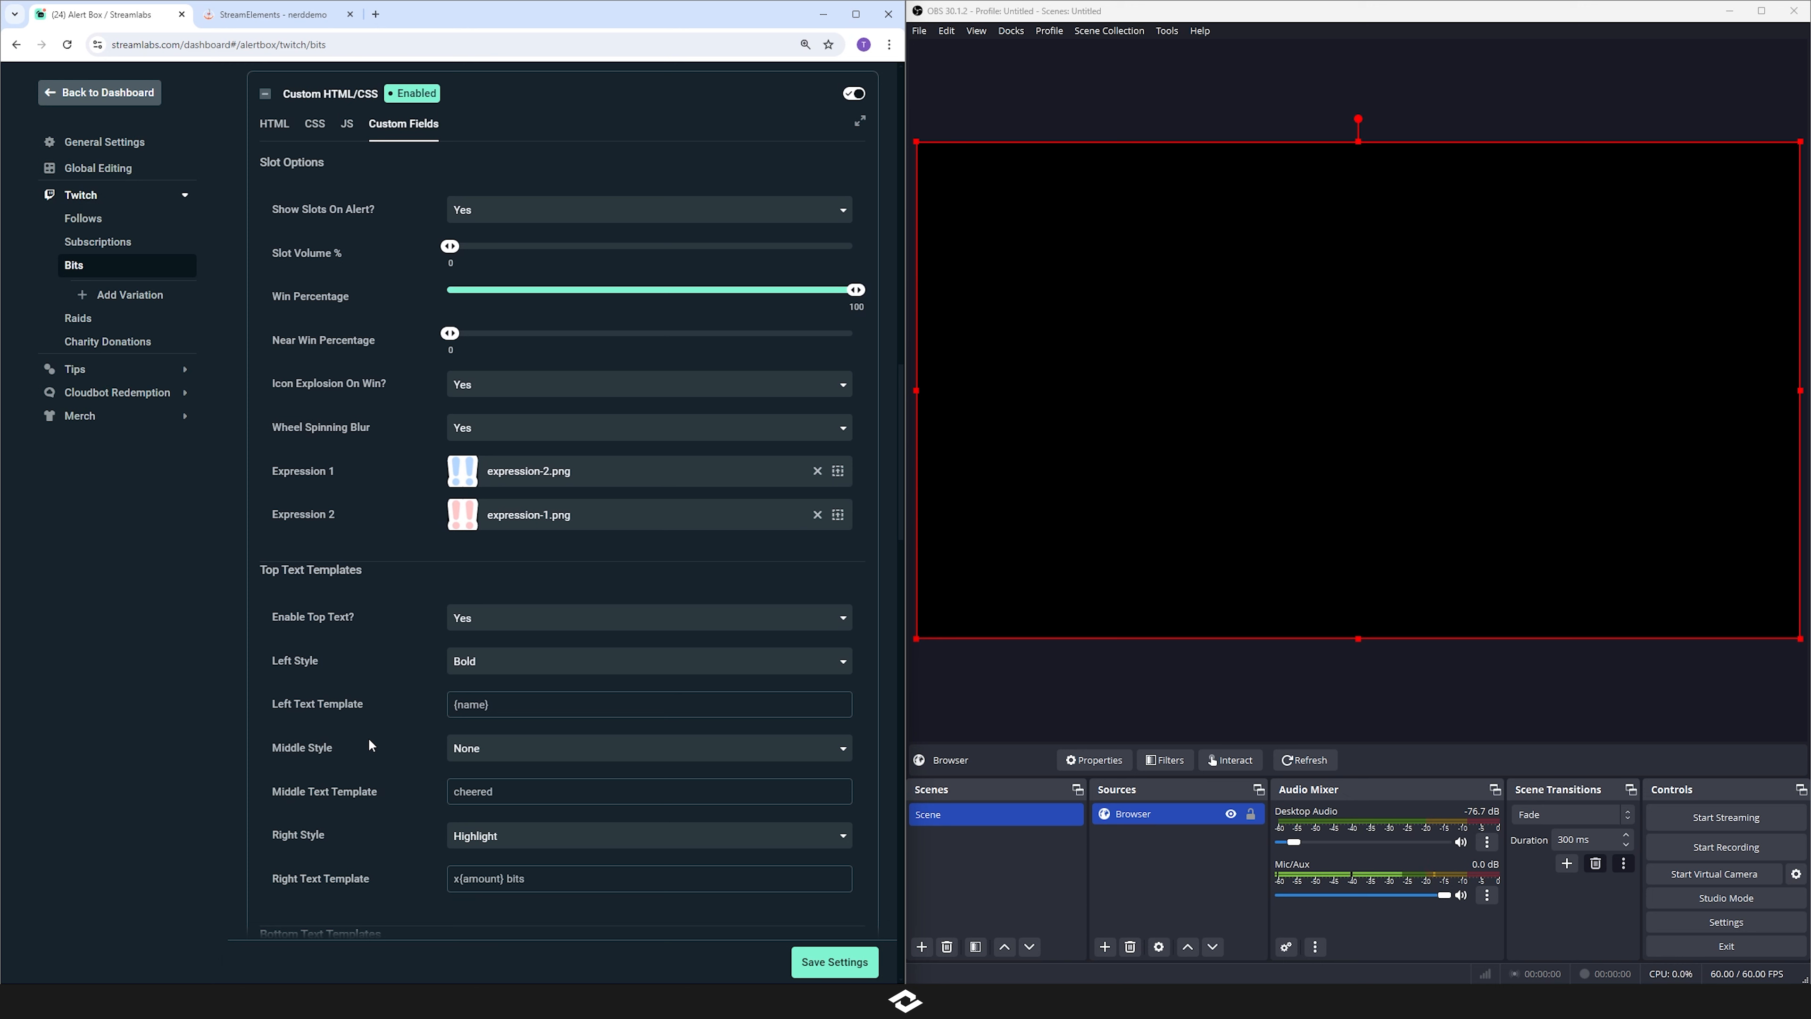
{"action": "left_click", "coordinate": [829, 967]}
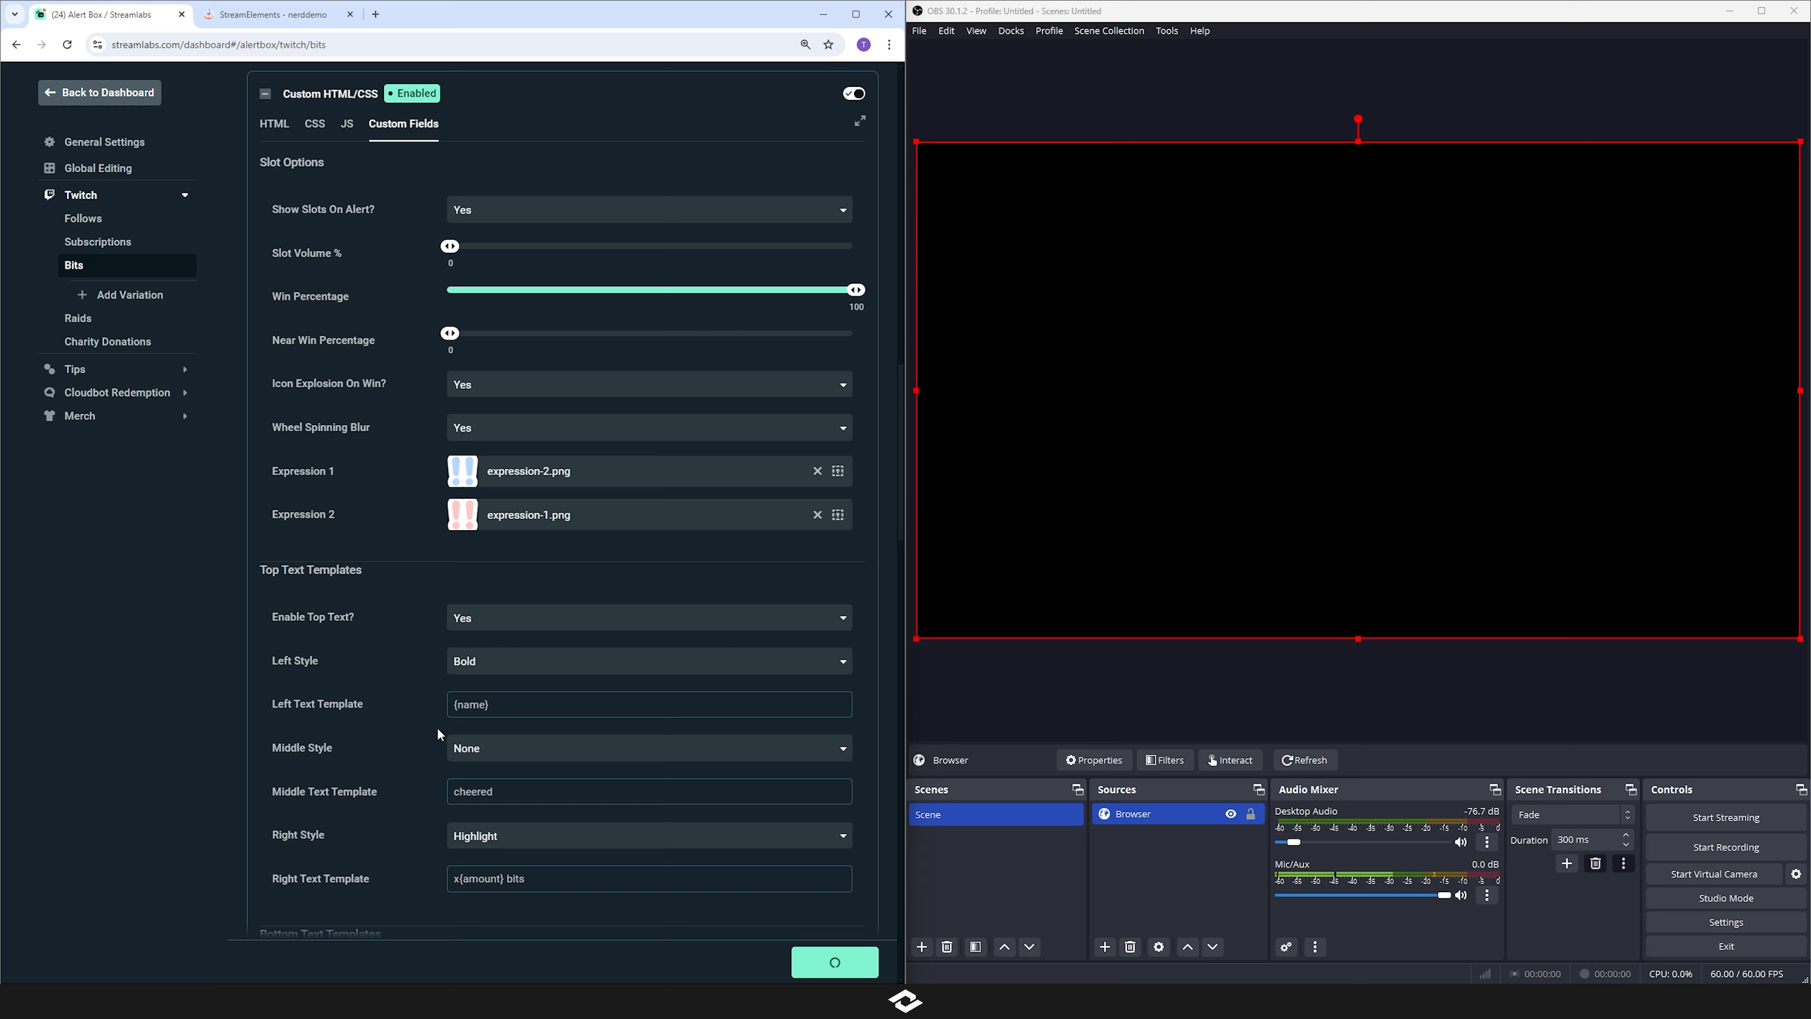
{"action": "middle_click", "coordinate": [411, 715]}
{"action": "left_click", "coordinate": [804, 168]}
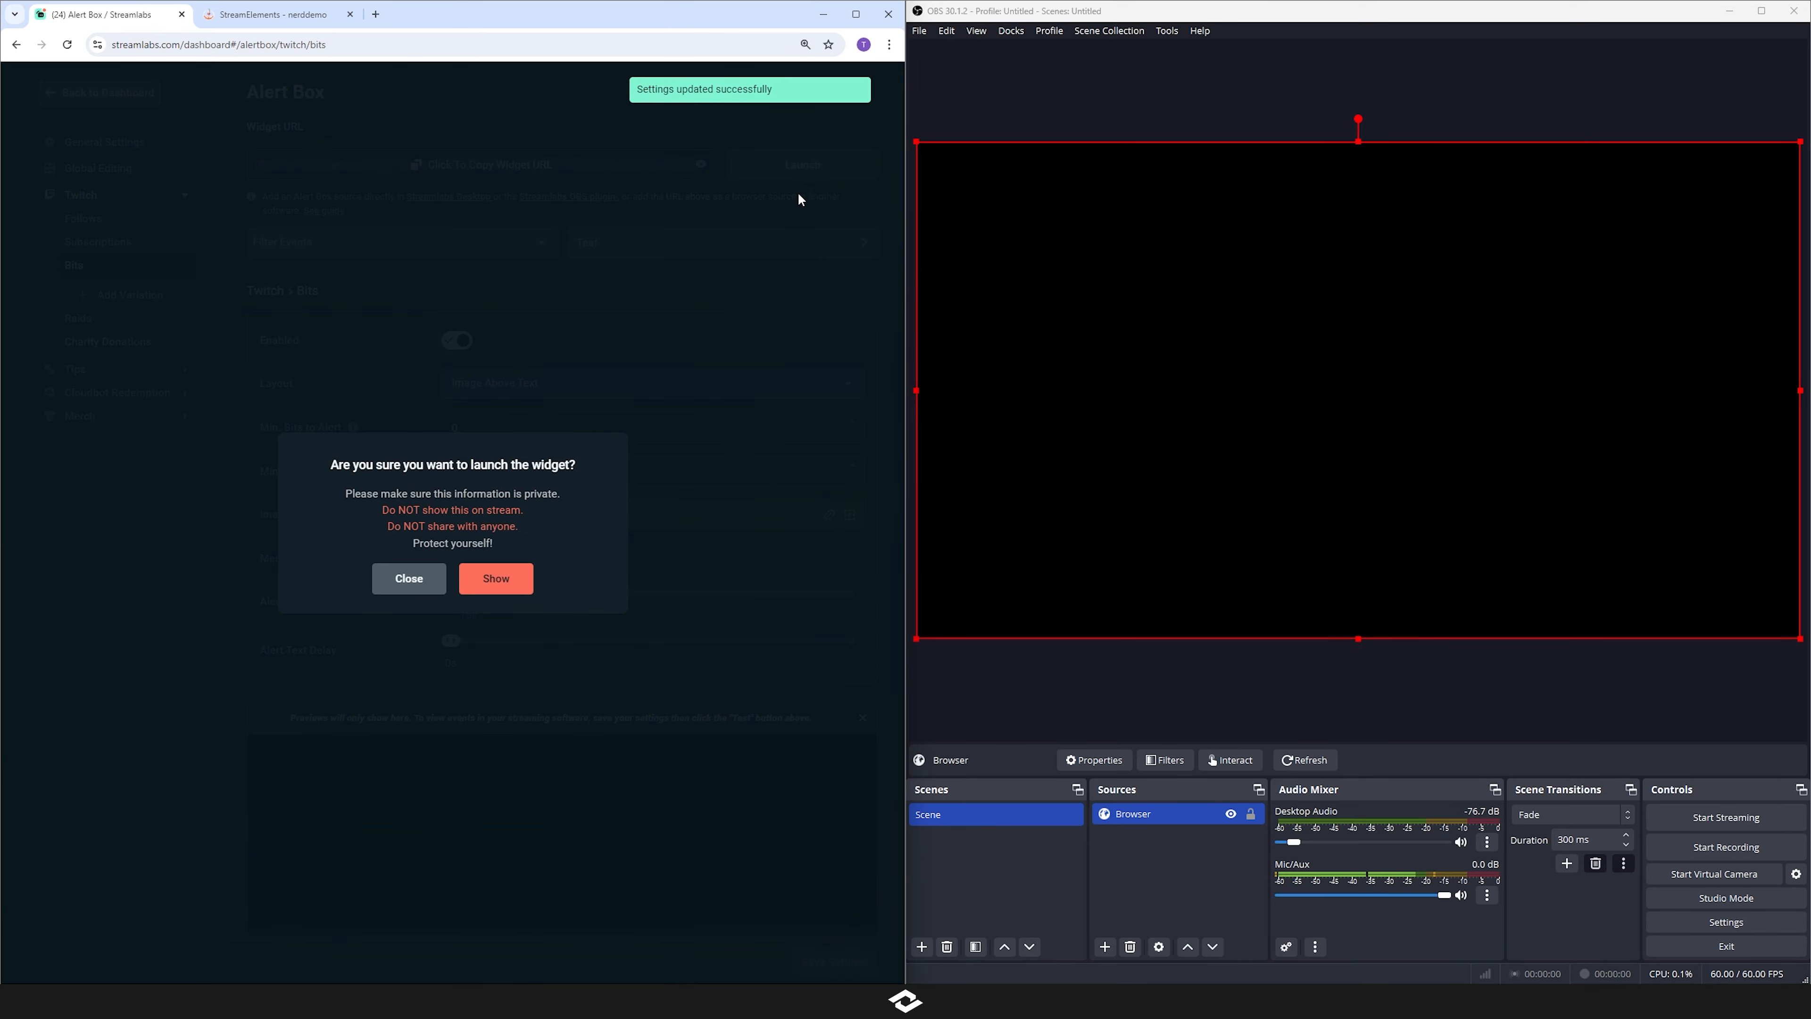
{"action": "left_click", "coordinate": [409, 577]}
{"action": "left_click", "coordinate": [800, 246]}
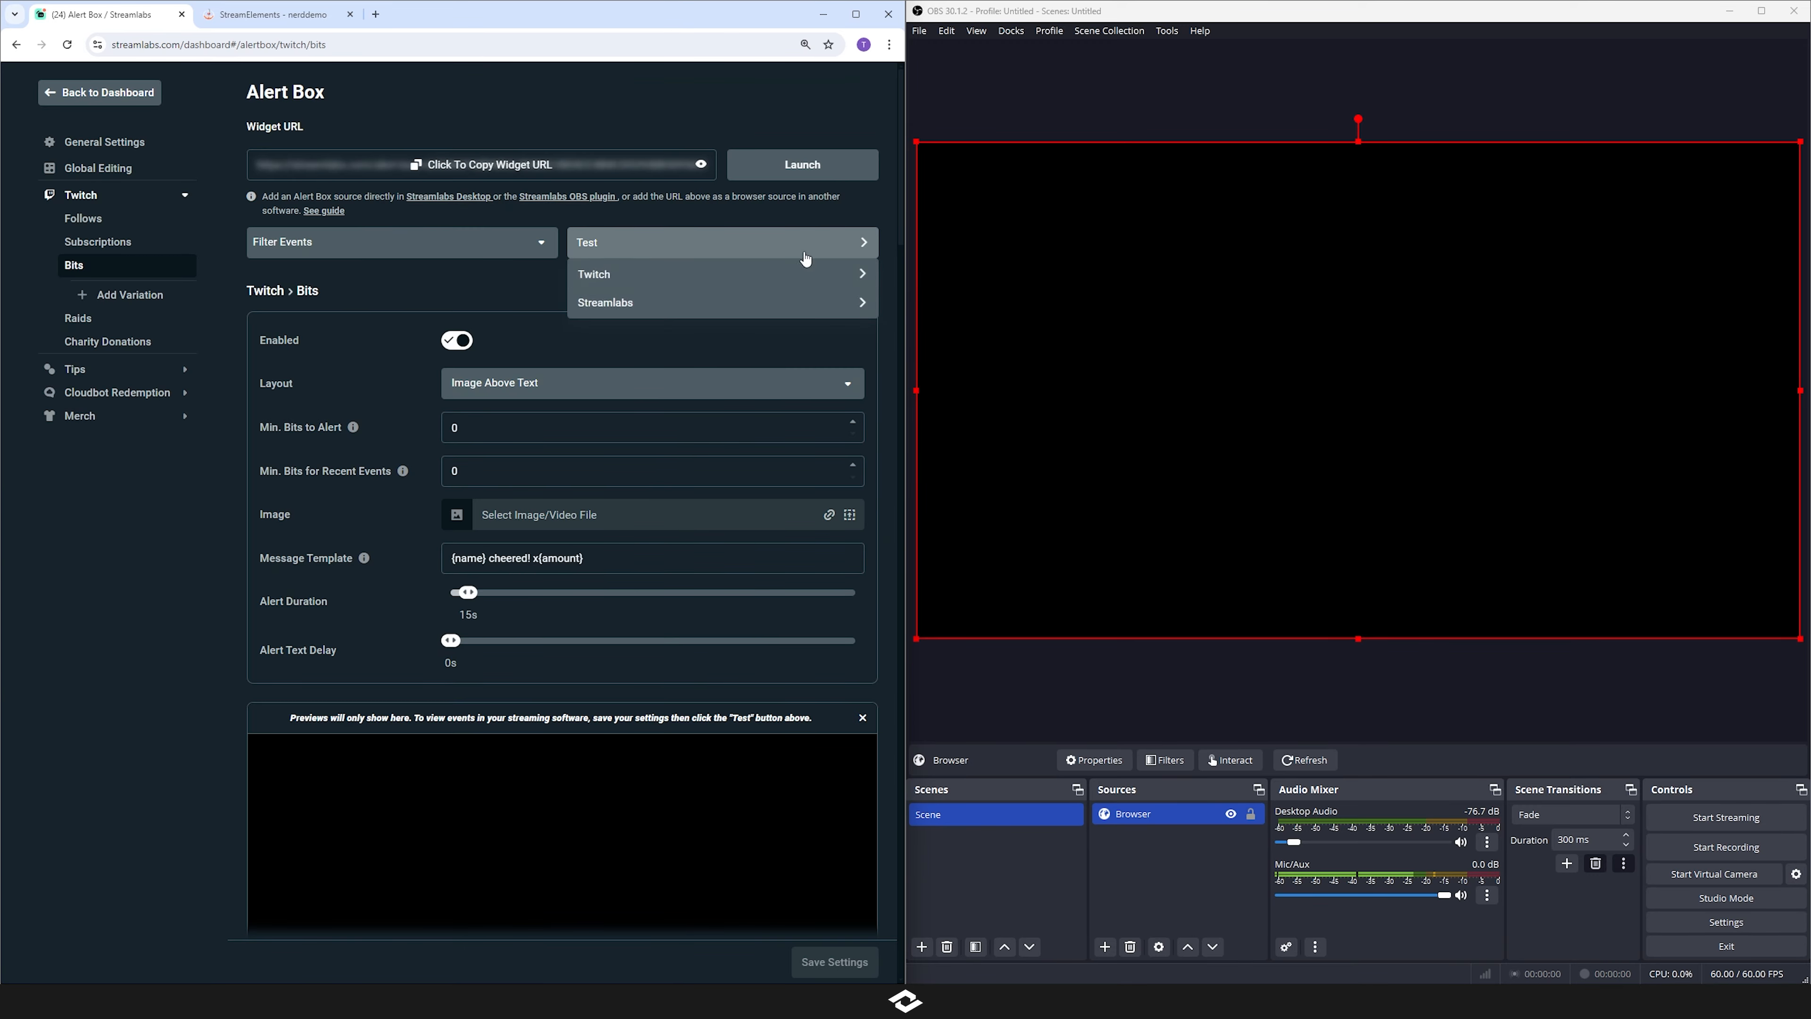
{"action": "mouse_move", "coordinate": [685, 287]}
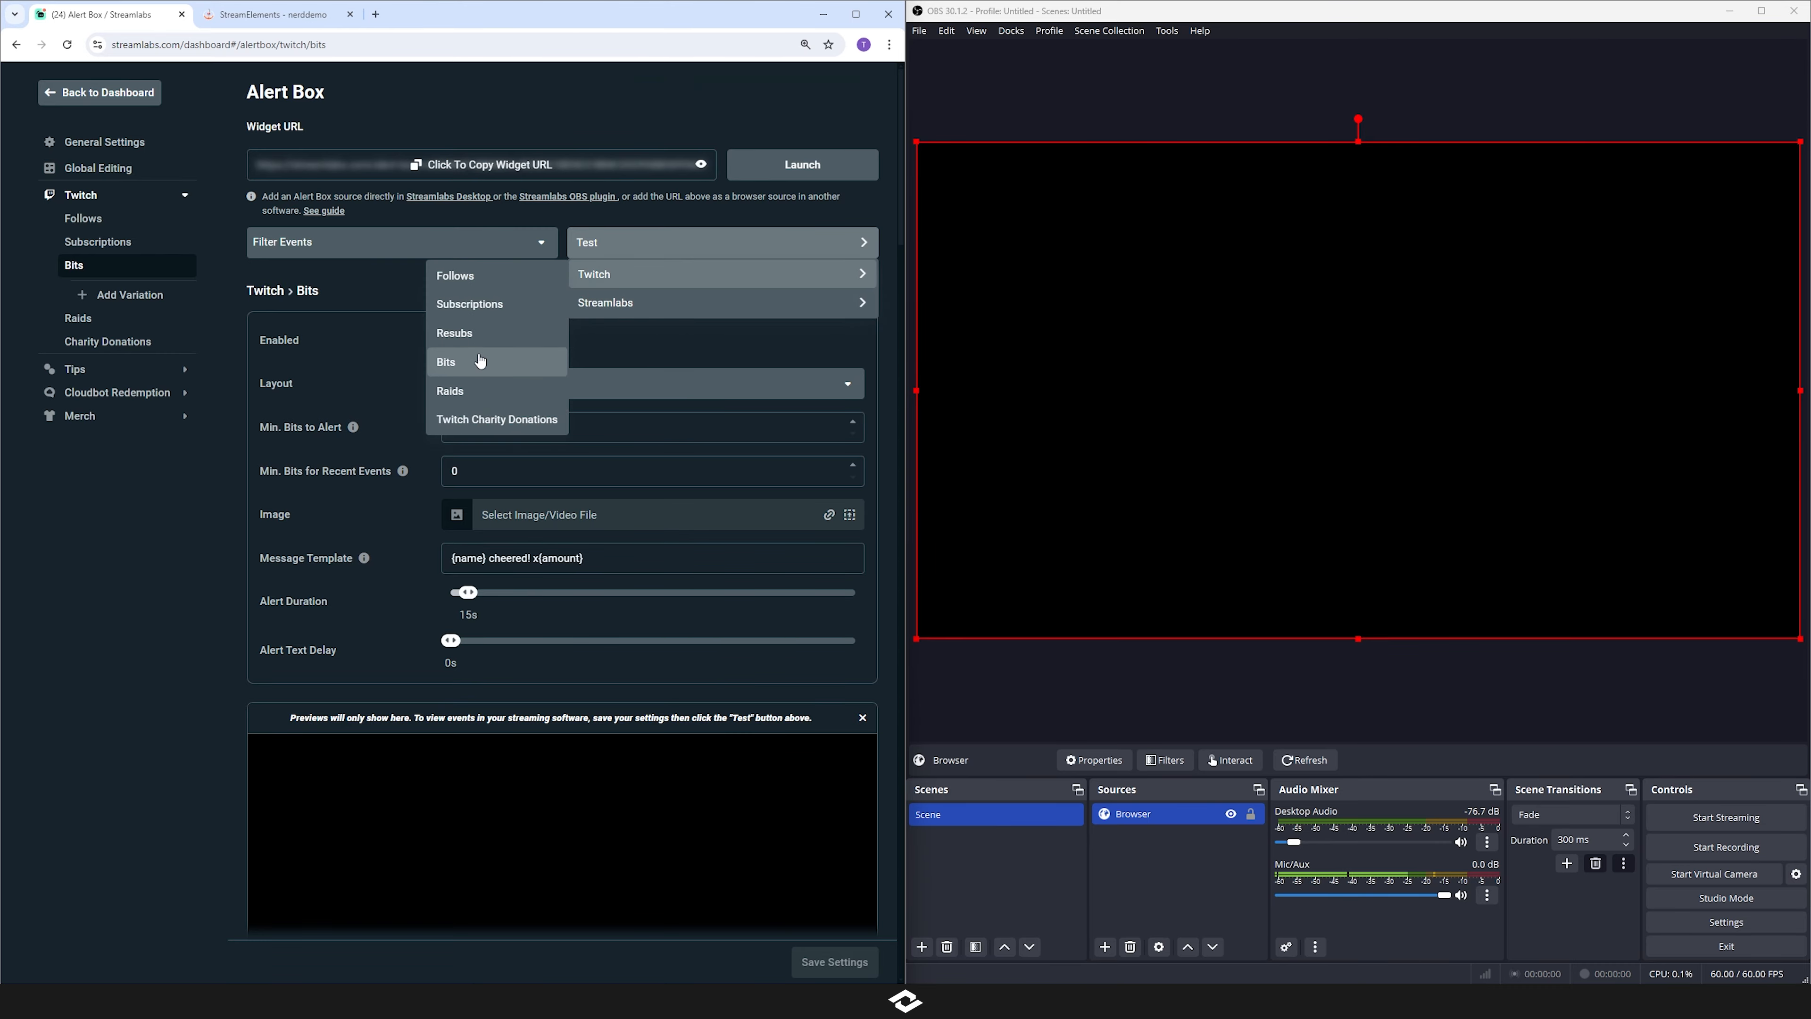
{"action": "left_click", "coordinate": [456, 362]}
{"action": "left_click", "coordinate": [1125, 725]}
- Set the Bits alert's Icon Explosion On Win? option to No and save the settings
{"action": "scroll", "coordinate": [789, 654], "scroll_direction": "down", "scroll_amount": 8}
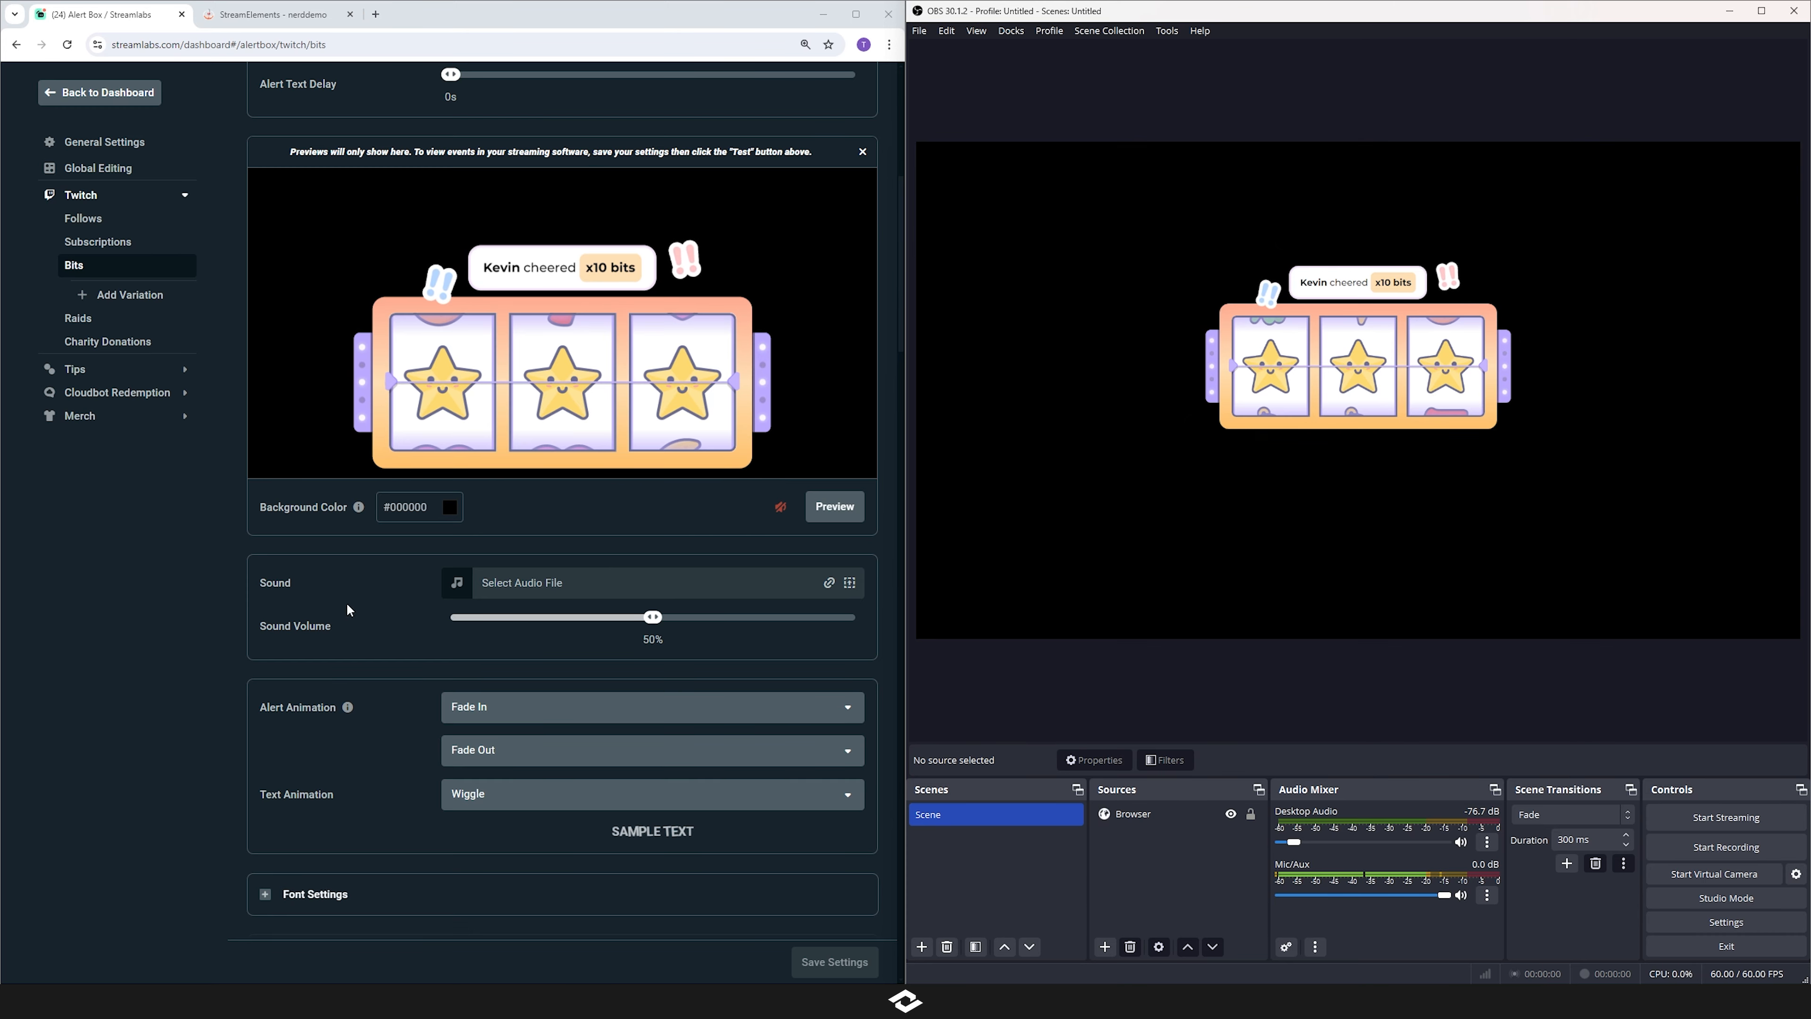
{"action": "scroll", "coordinate": [259, 628], "scroll_direction": "down", "scroll_amount": 10}
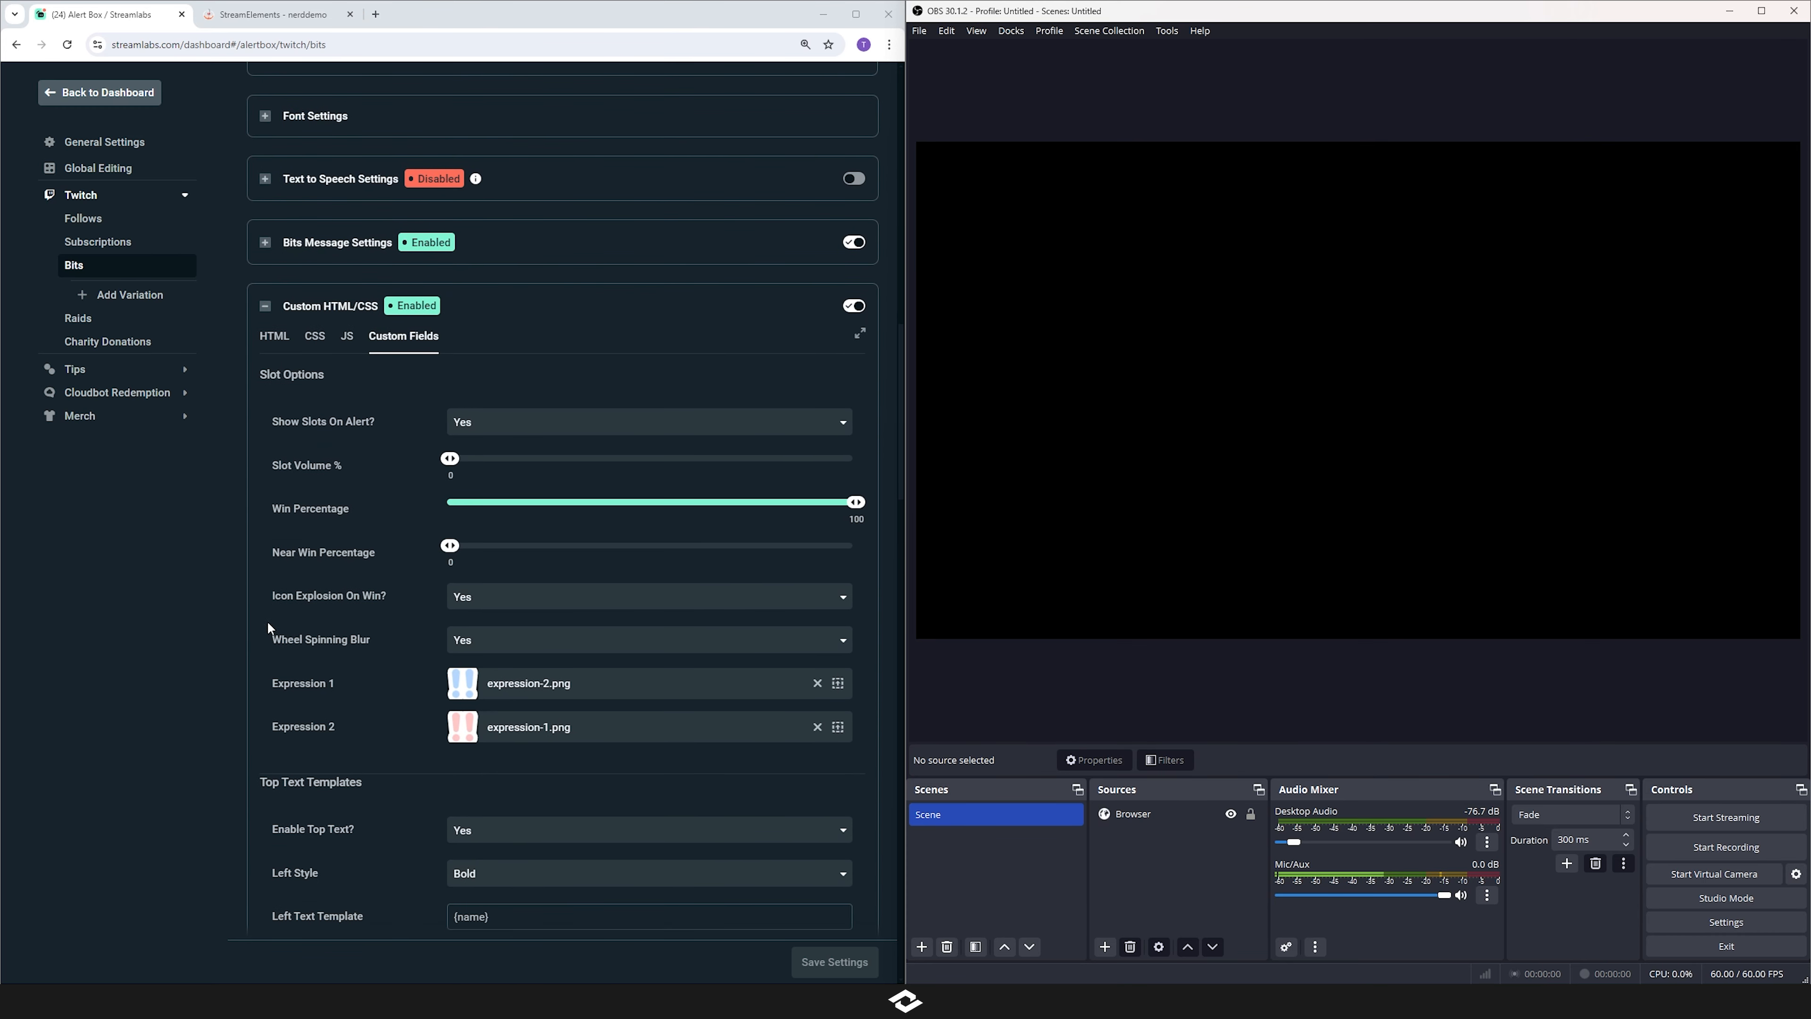
{"action": "left_click", "coordinate": [472, 600]}
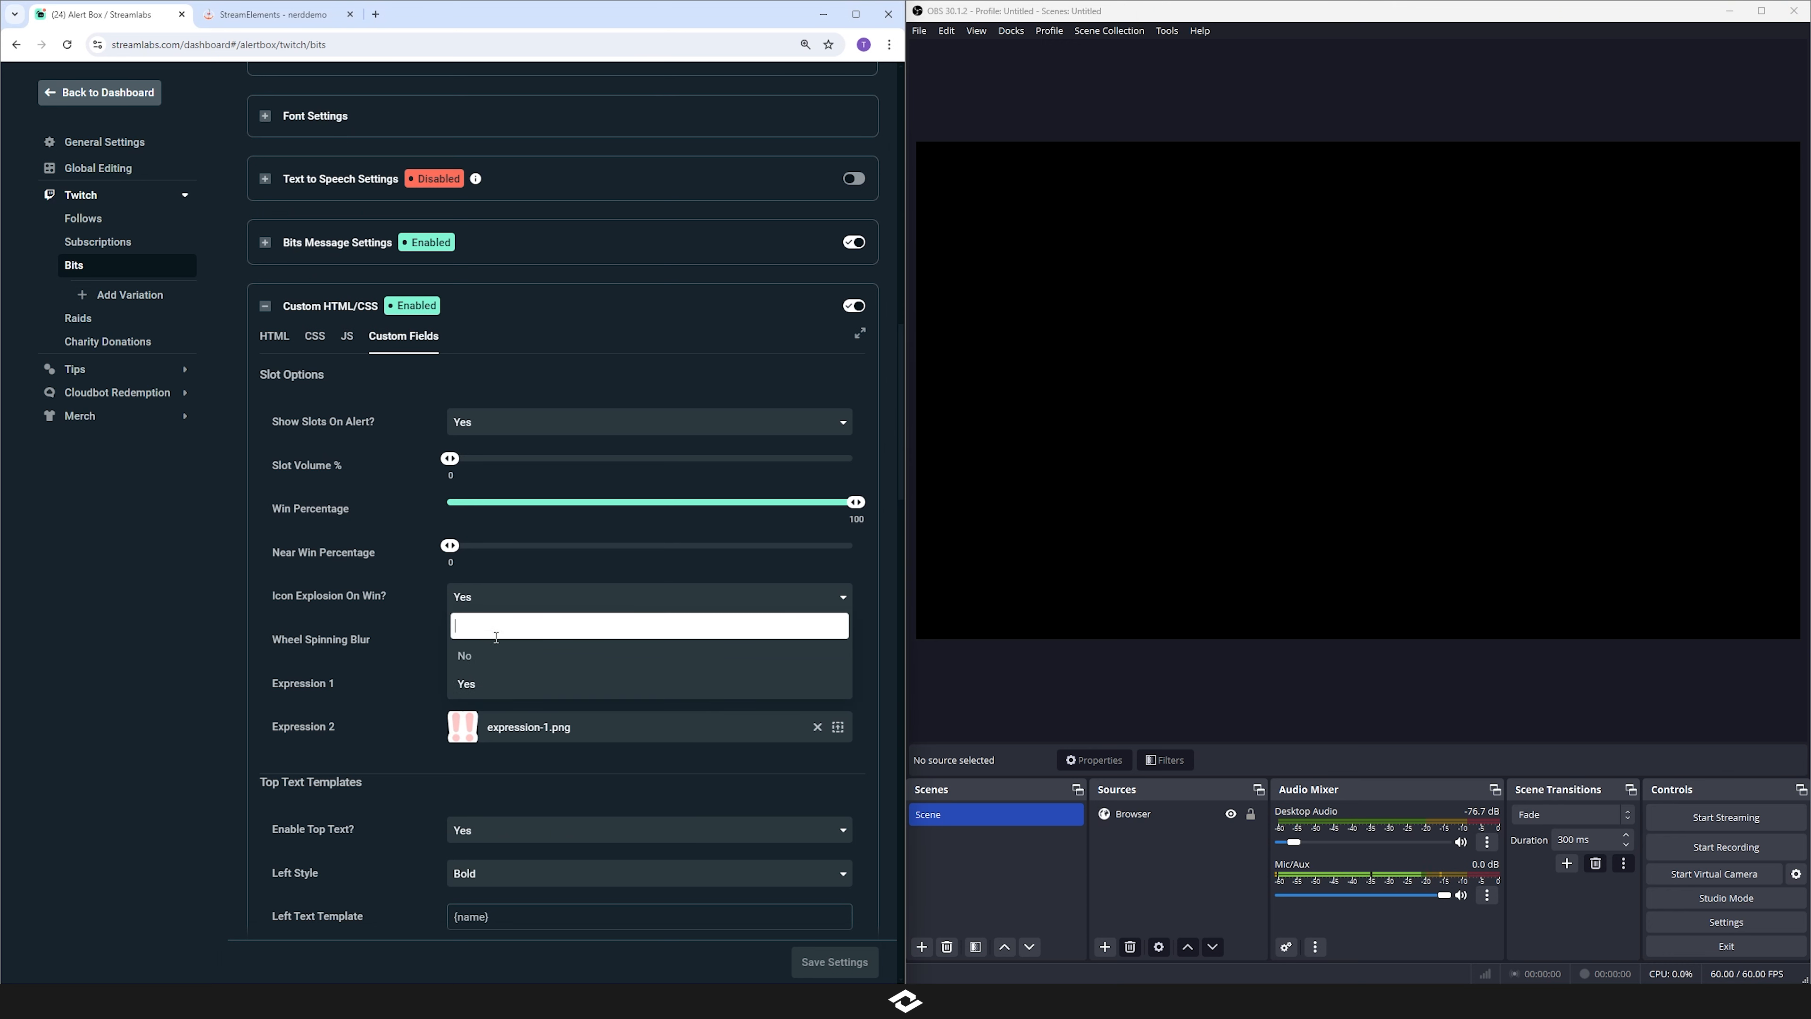
{"action": "left_click", "coordinate": [466, 662]}
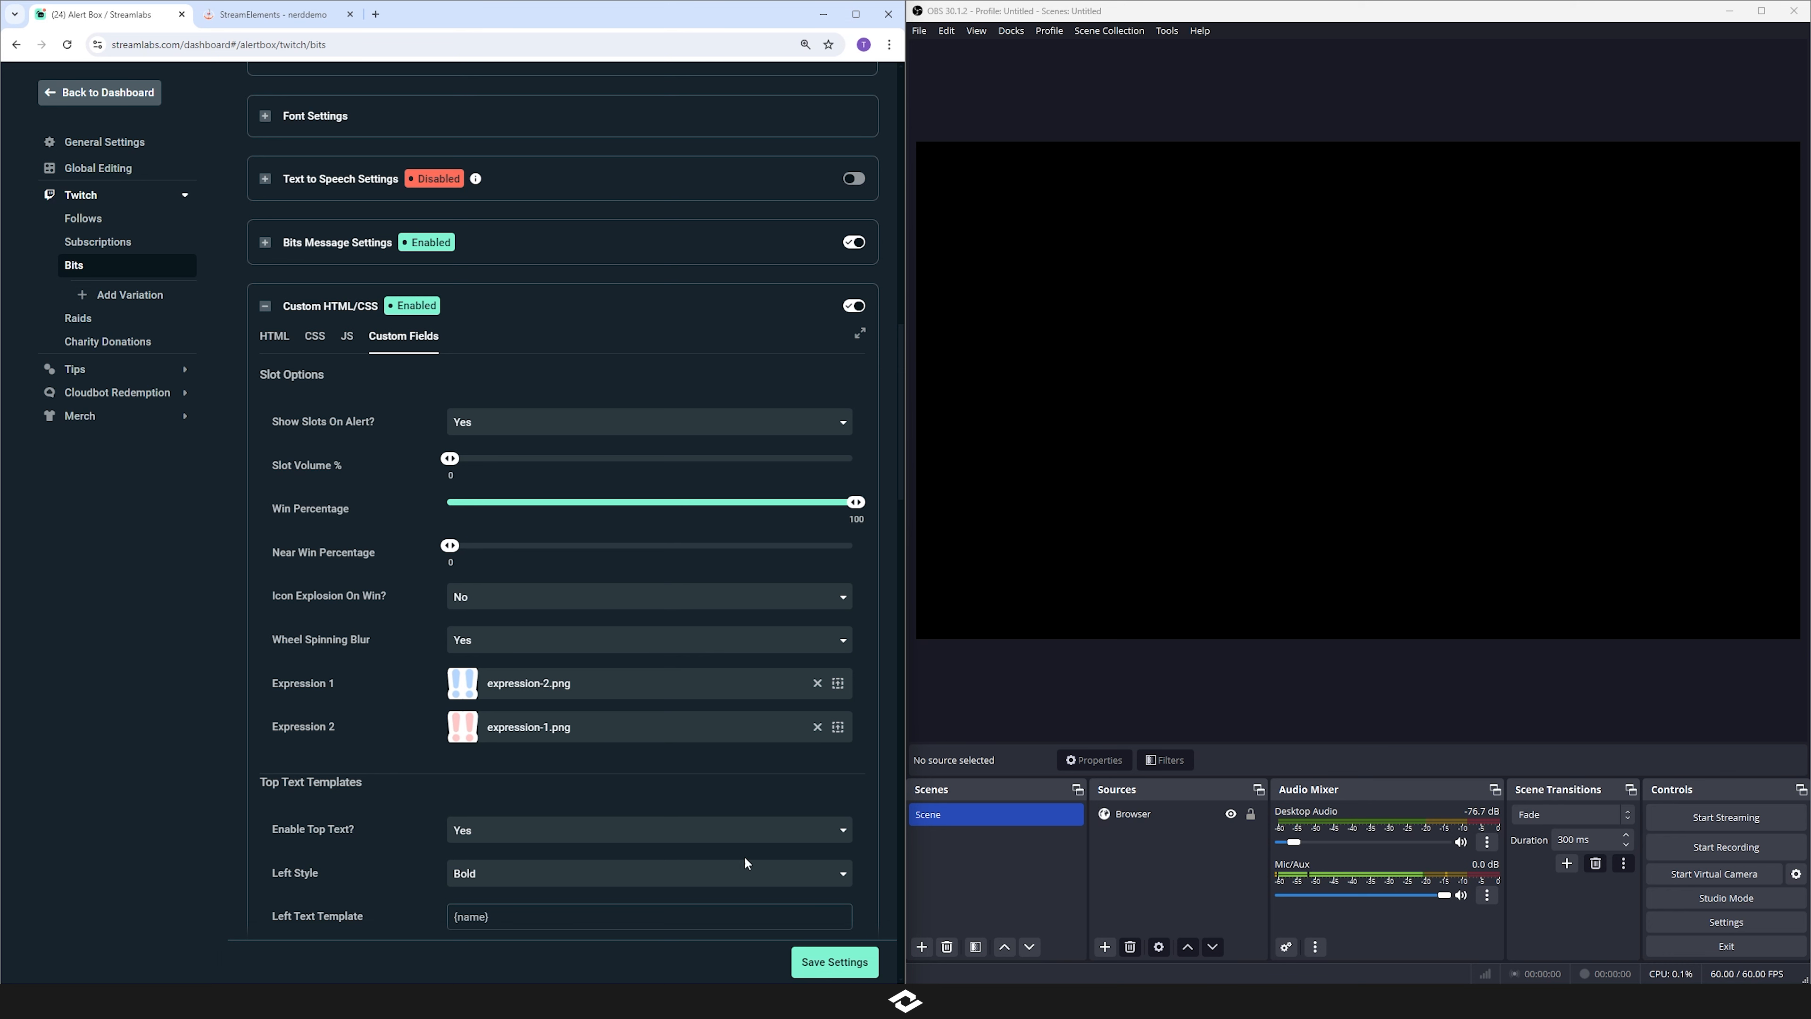
{"action": "left_click", "coordinate": [816, 960]}
- Examine the Bits alert's text template, color, Slot Icons and Slot Sounds fields, and view the Sounds Gallery for Reel One Sound
{"action": "scroll", "coordinate": [335, 592], "scroll_direction": "down", "scroll_amount": 2}
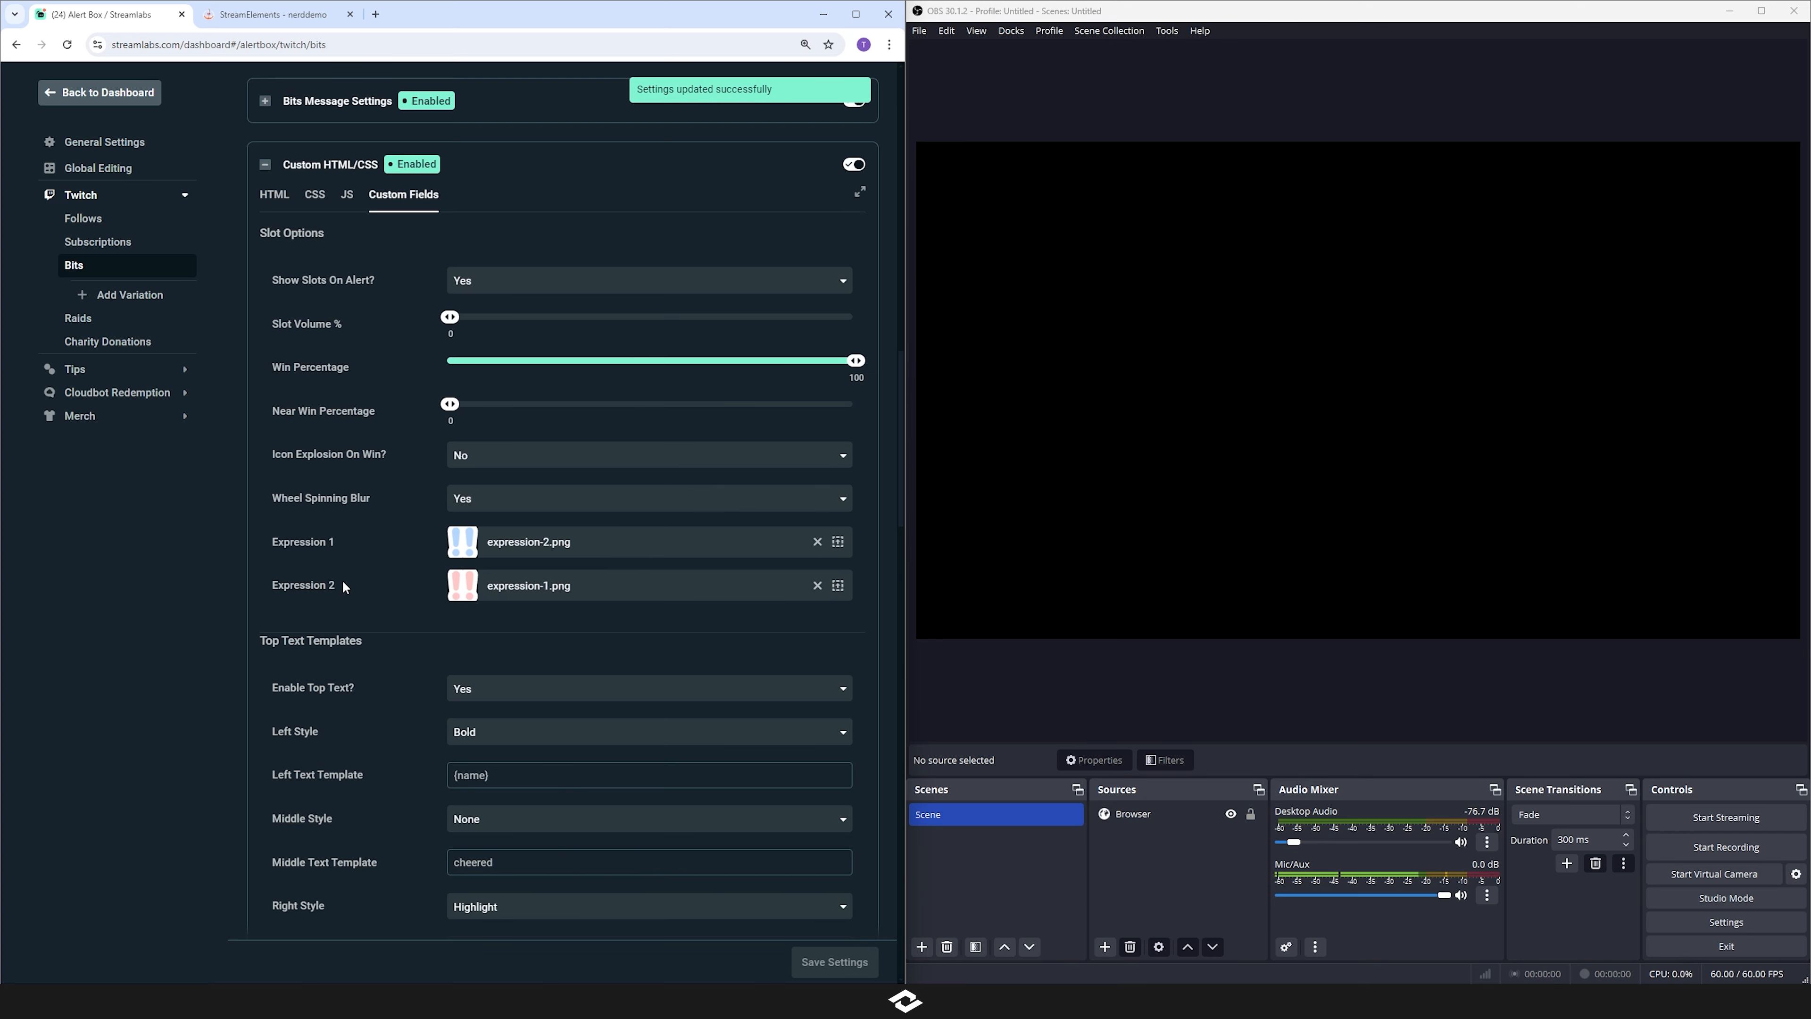
{"action": "scroll", "coordinate": [358, 568], "scroll_direction": "down", "scroll_amount": 4}
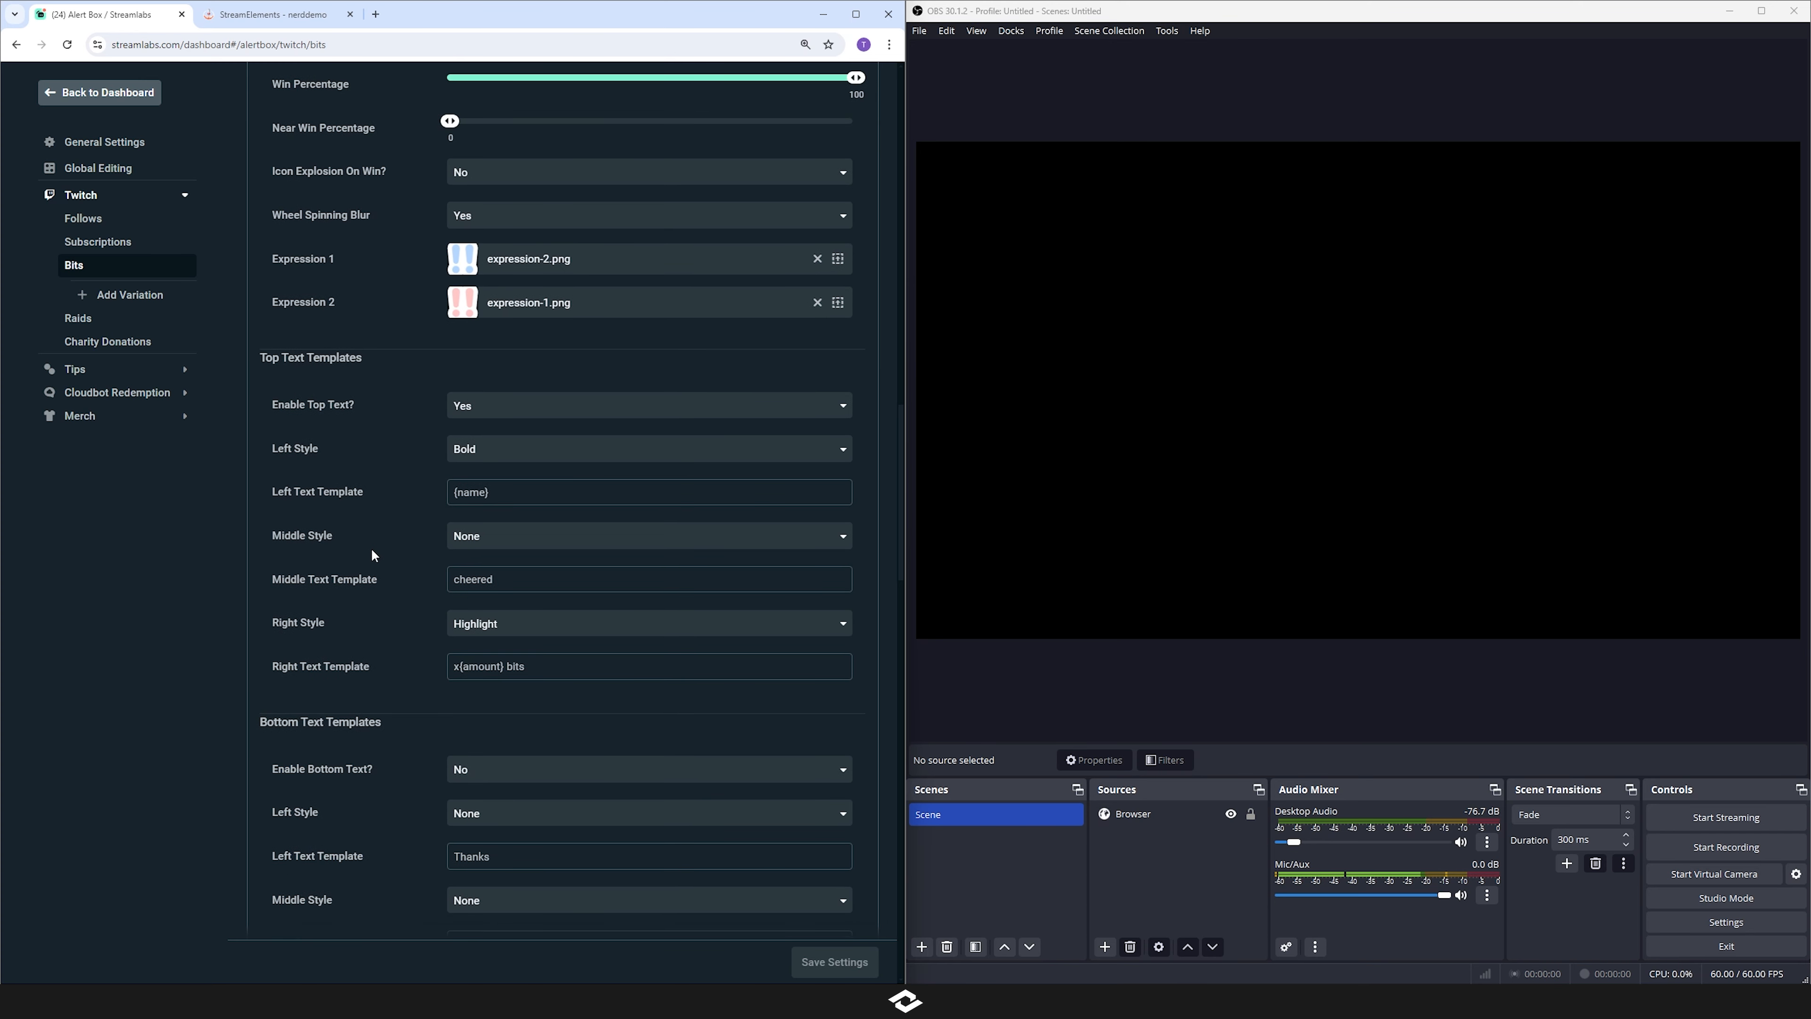
{"action": "scroll", "coordinate": [373, 556], "scroll_direction": "down", "scroll_amount": 2}
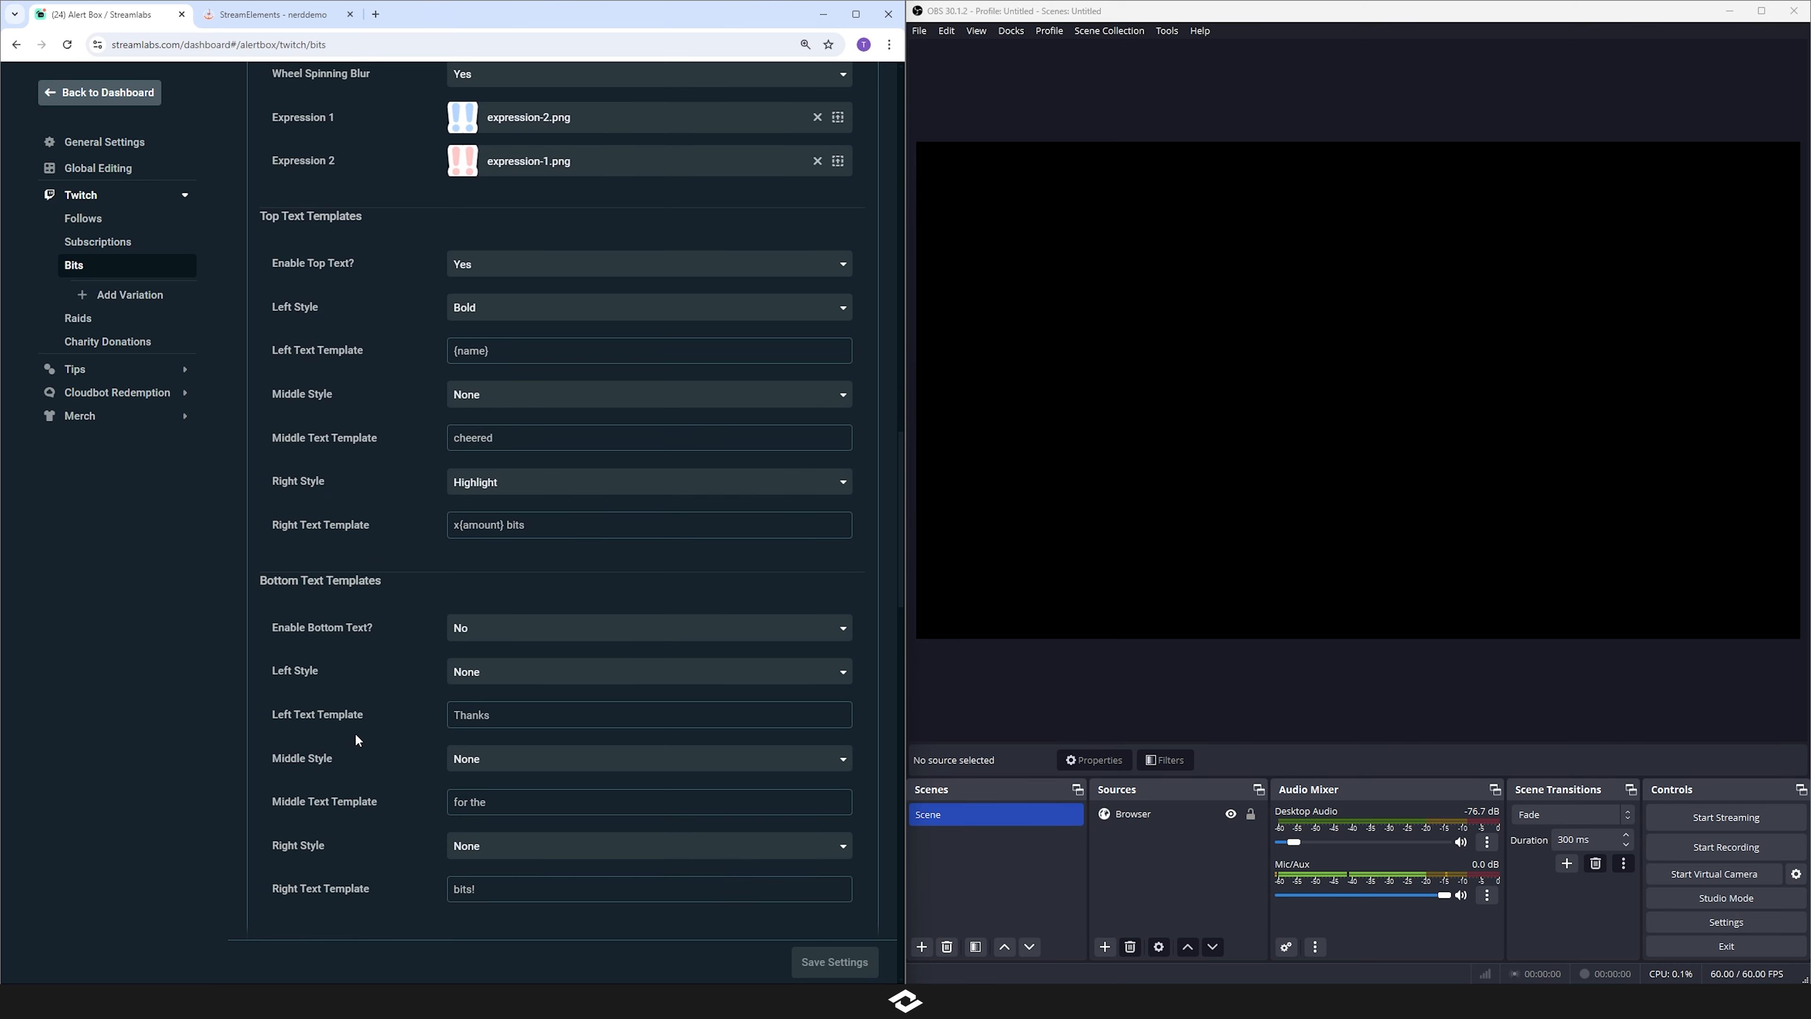
{"action": "scroll", "coordinate": [356, 740], "scroll_direction": "down", "scroll_amount": 7}
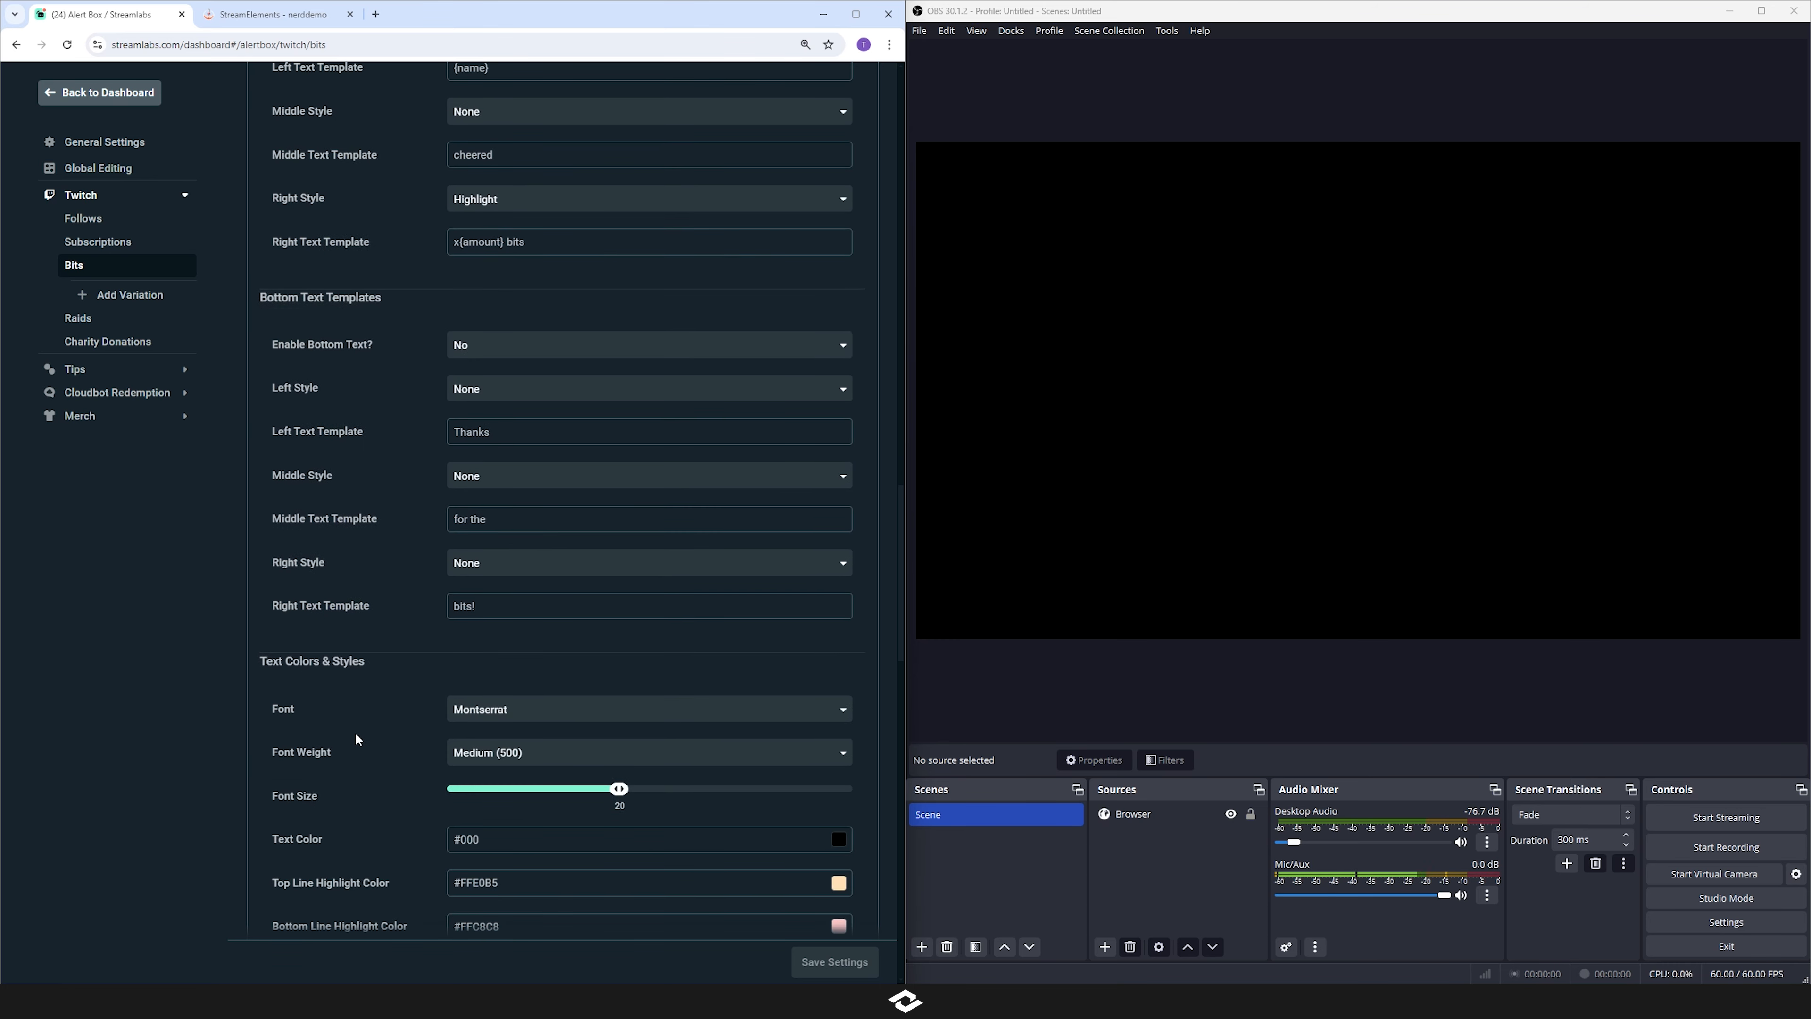
{"action": "scroll", "coordinate": [356, 740], "scroll_direction": "down", "scroll_amount": 15}
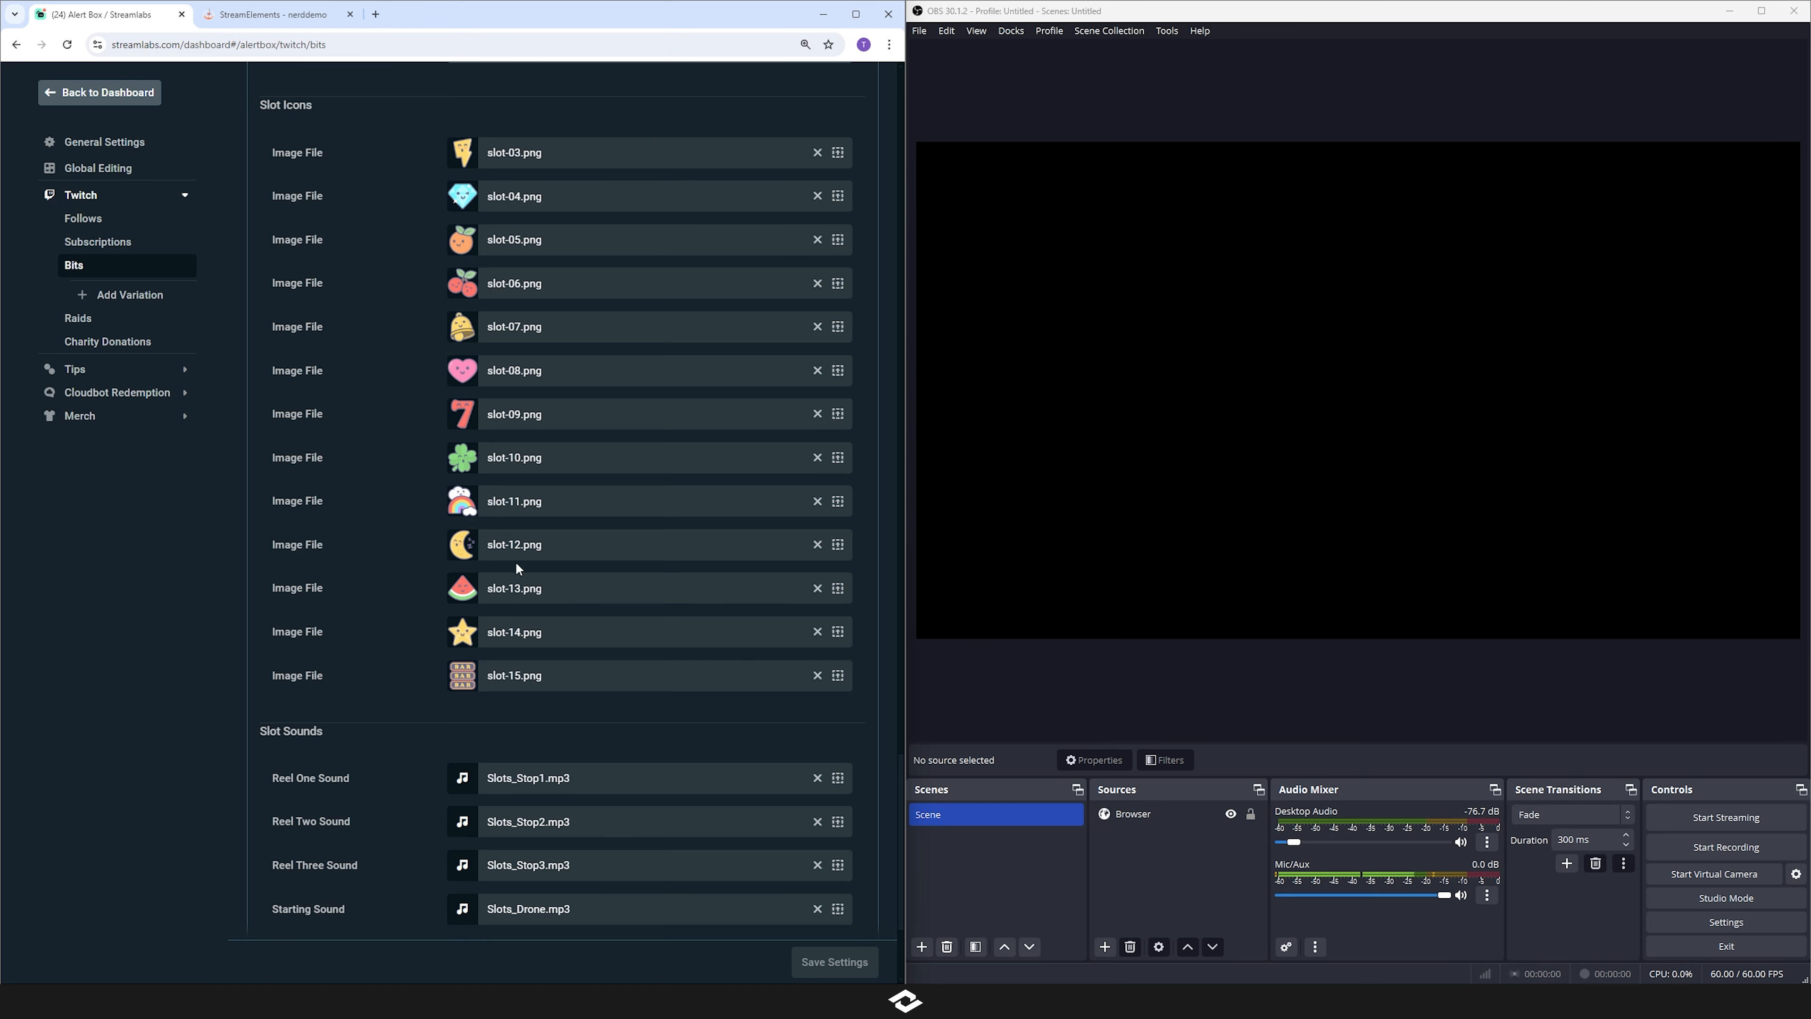
{"action": "scroll", "coordinate": [518, 567], "scroll_direction": "down", "scroll_amount": 3}
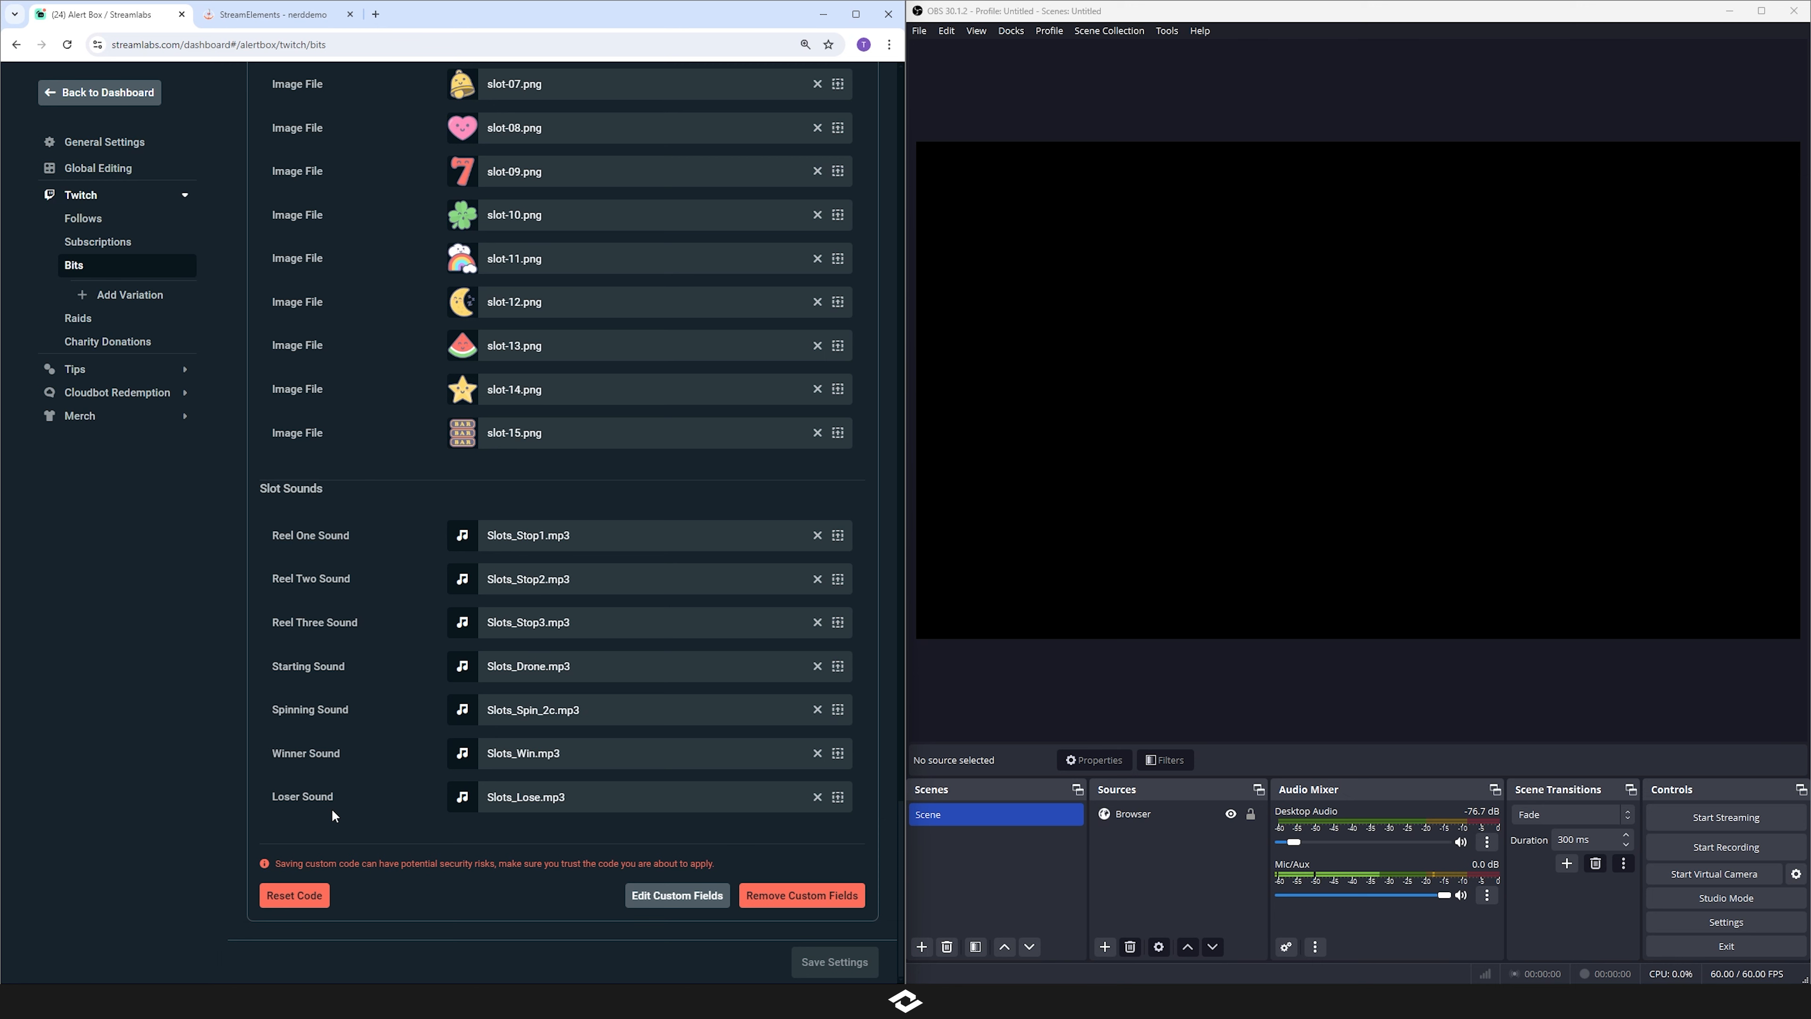
{"action": "left_click_drag", "start_coordinate": [322, 710], "coordinate": [337, 711]}
{"action": "scroll", "coordinate": [414, 558], "scroll_direction": "up", "scroll_amount": 1}
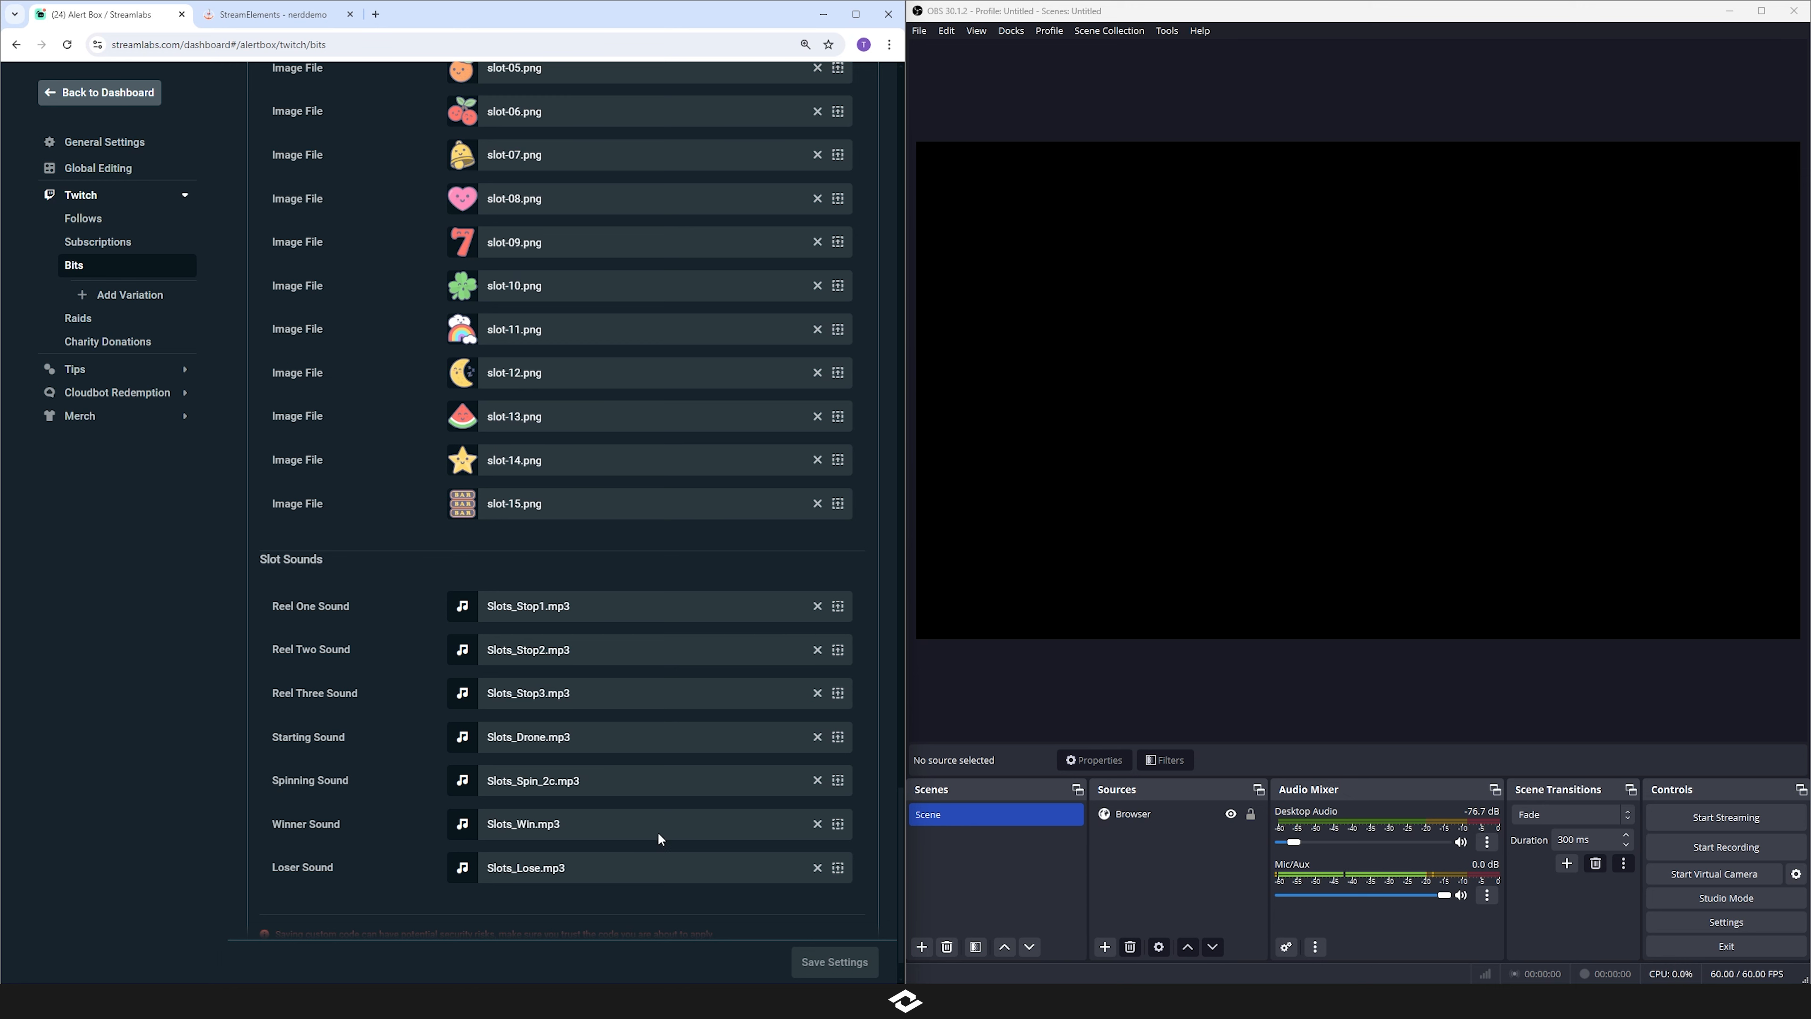
{"action": "scroll", "coordinate": [669, 817], "scroll_direction": "up", "scroll_amount": 1}
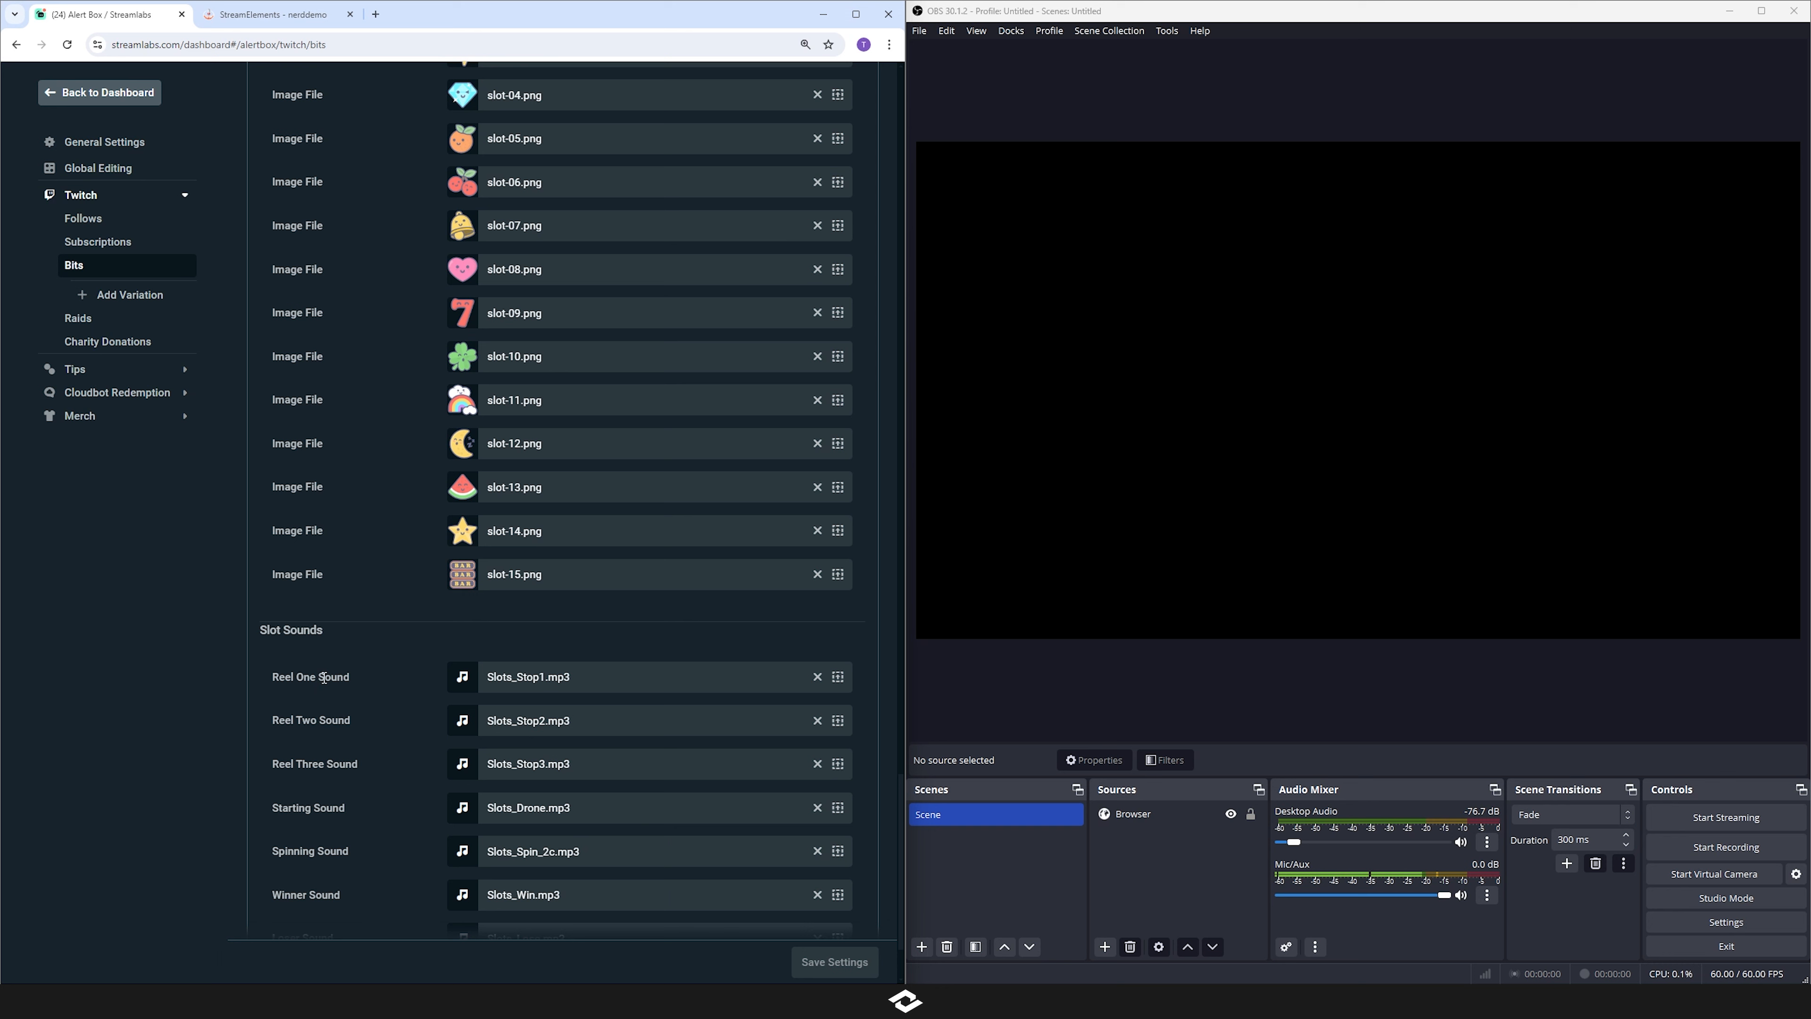
{"action": "scroll", "coordinate": [325, 729], "scroll_direction": "down", "scroll_amount": 2}
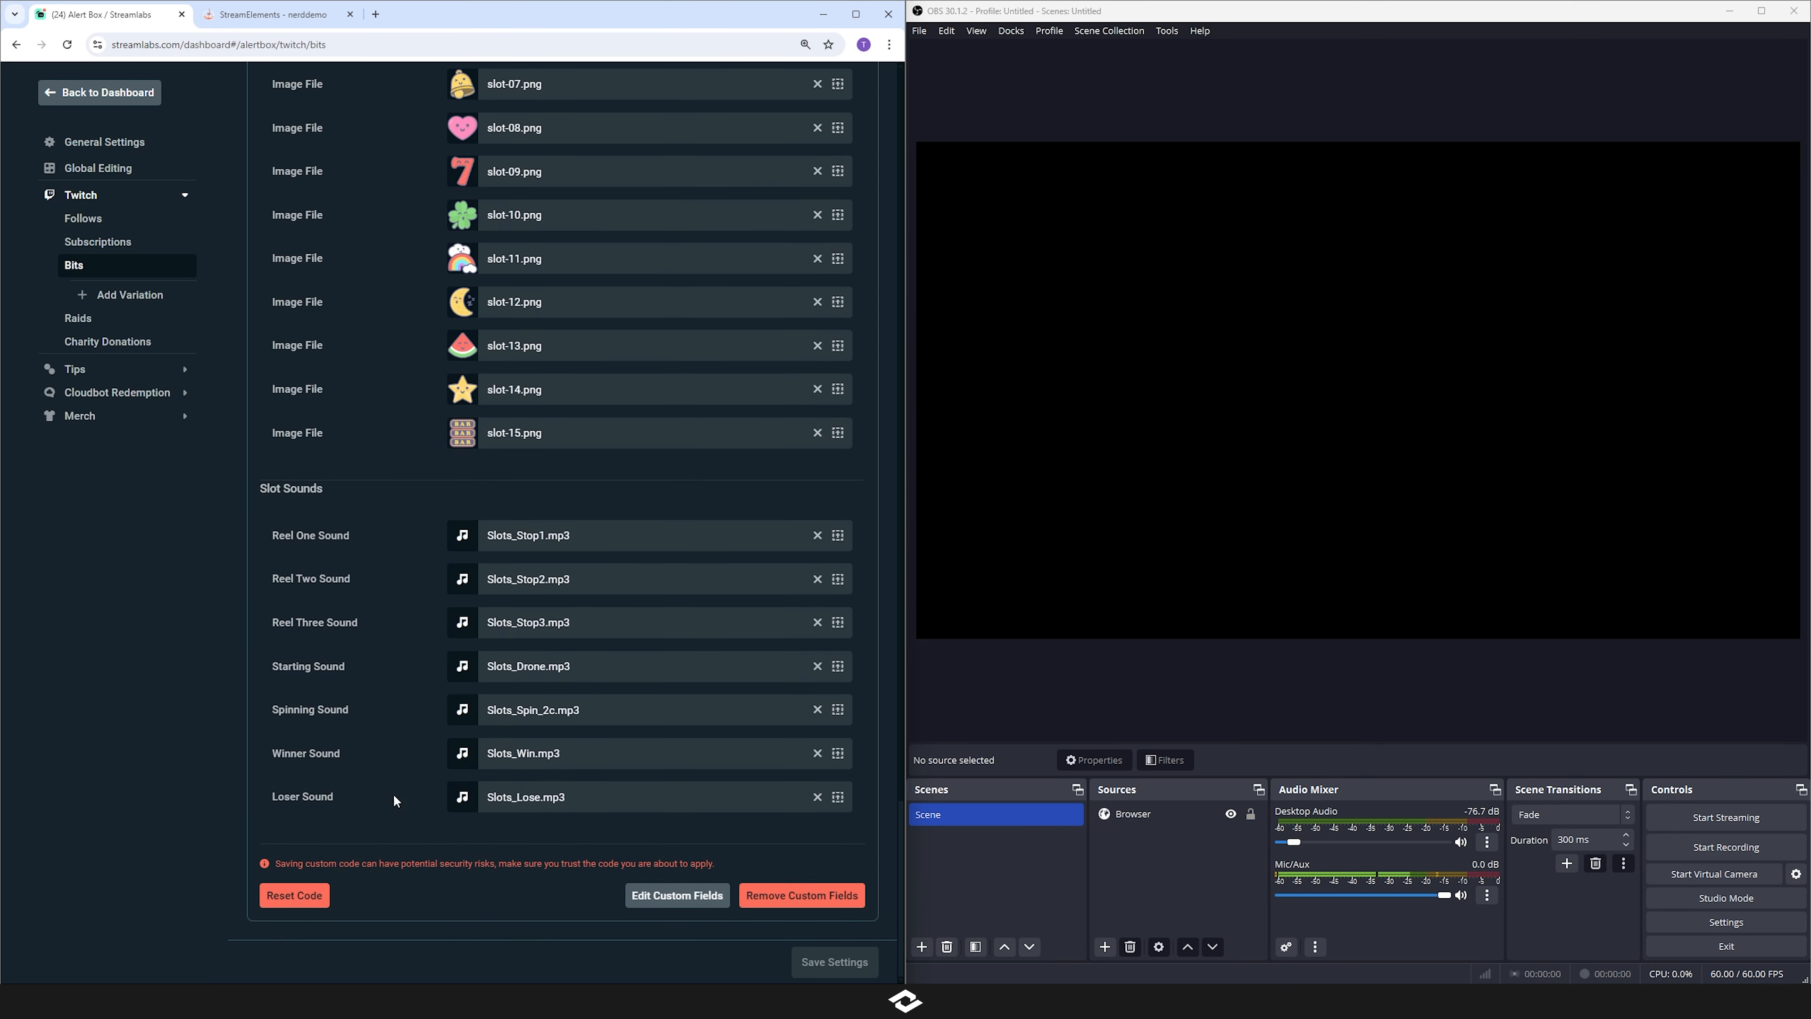
{"action": "left_click", "coordinate": [839, 539]}
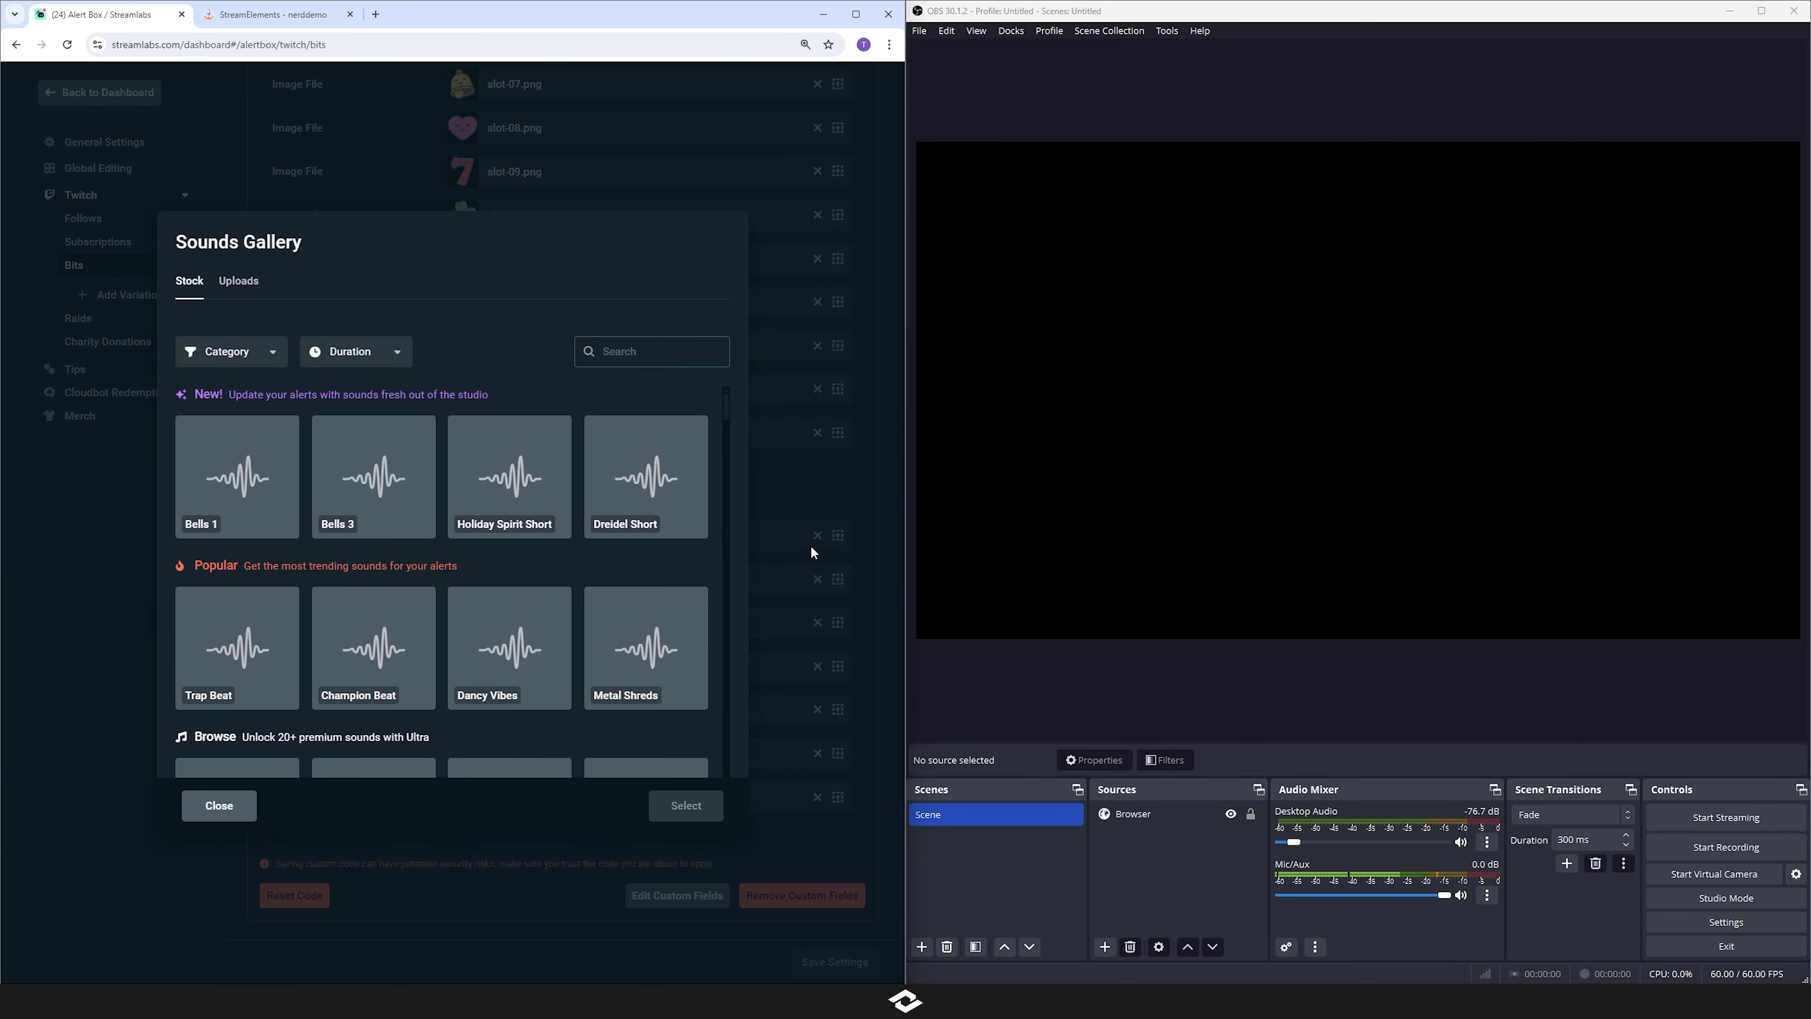
{"action": "left_click", "coordinate": [807, 558]}
- Set Enable Bottom Text? to Yes in the Bits alert's Bottom Text Templates and save the settings
{"action": "scroll", "coordinate": [494, 556], "scroll_direction": "up", "scroll_amount": 3}
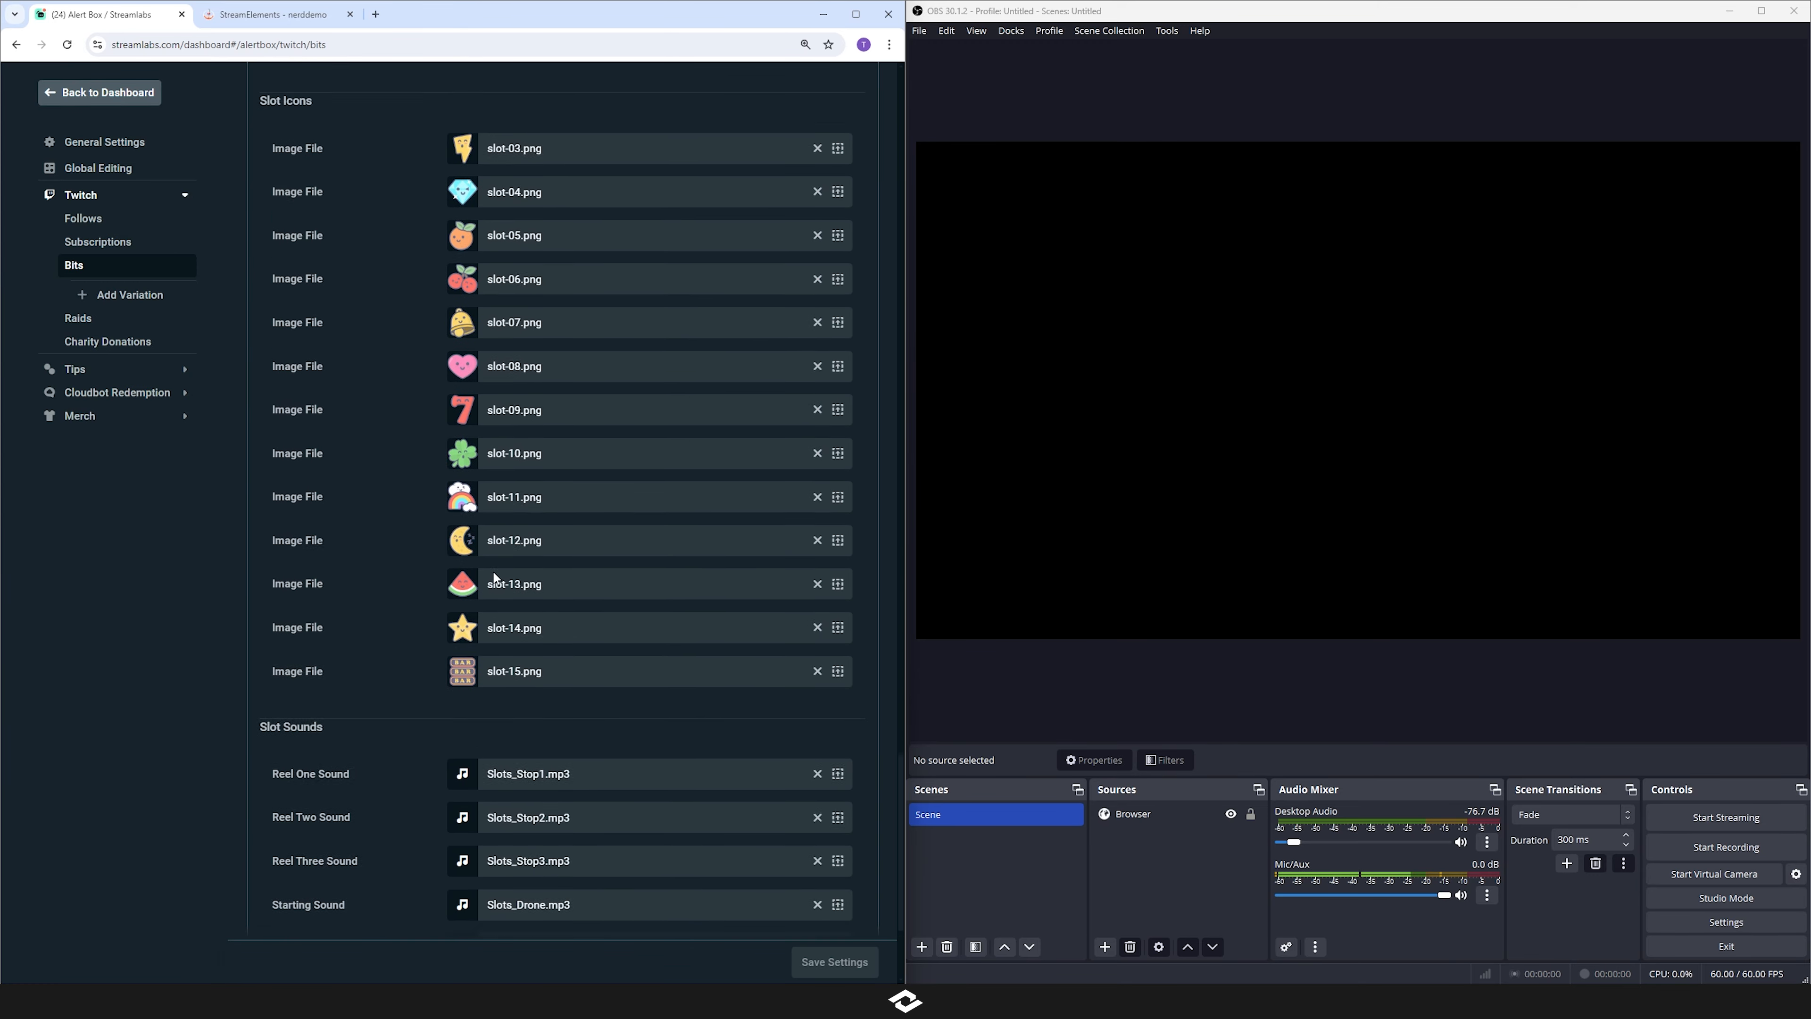
{"action": "scroll", "coordinate": [494, 577], "scroll_direction": "up", "scroll_amount": 2}
{"action": "scroll", "coordinate": [617, 755], "scroll_direction": "up", "scroll_amount": 10}
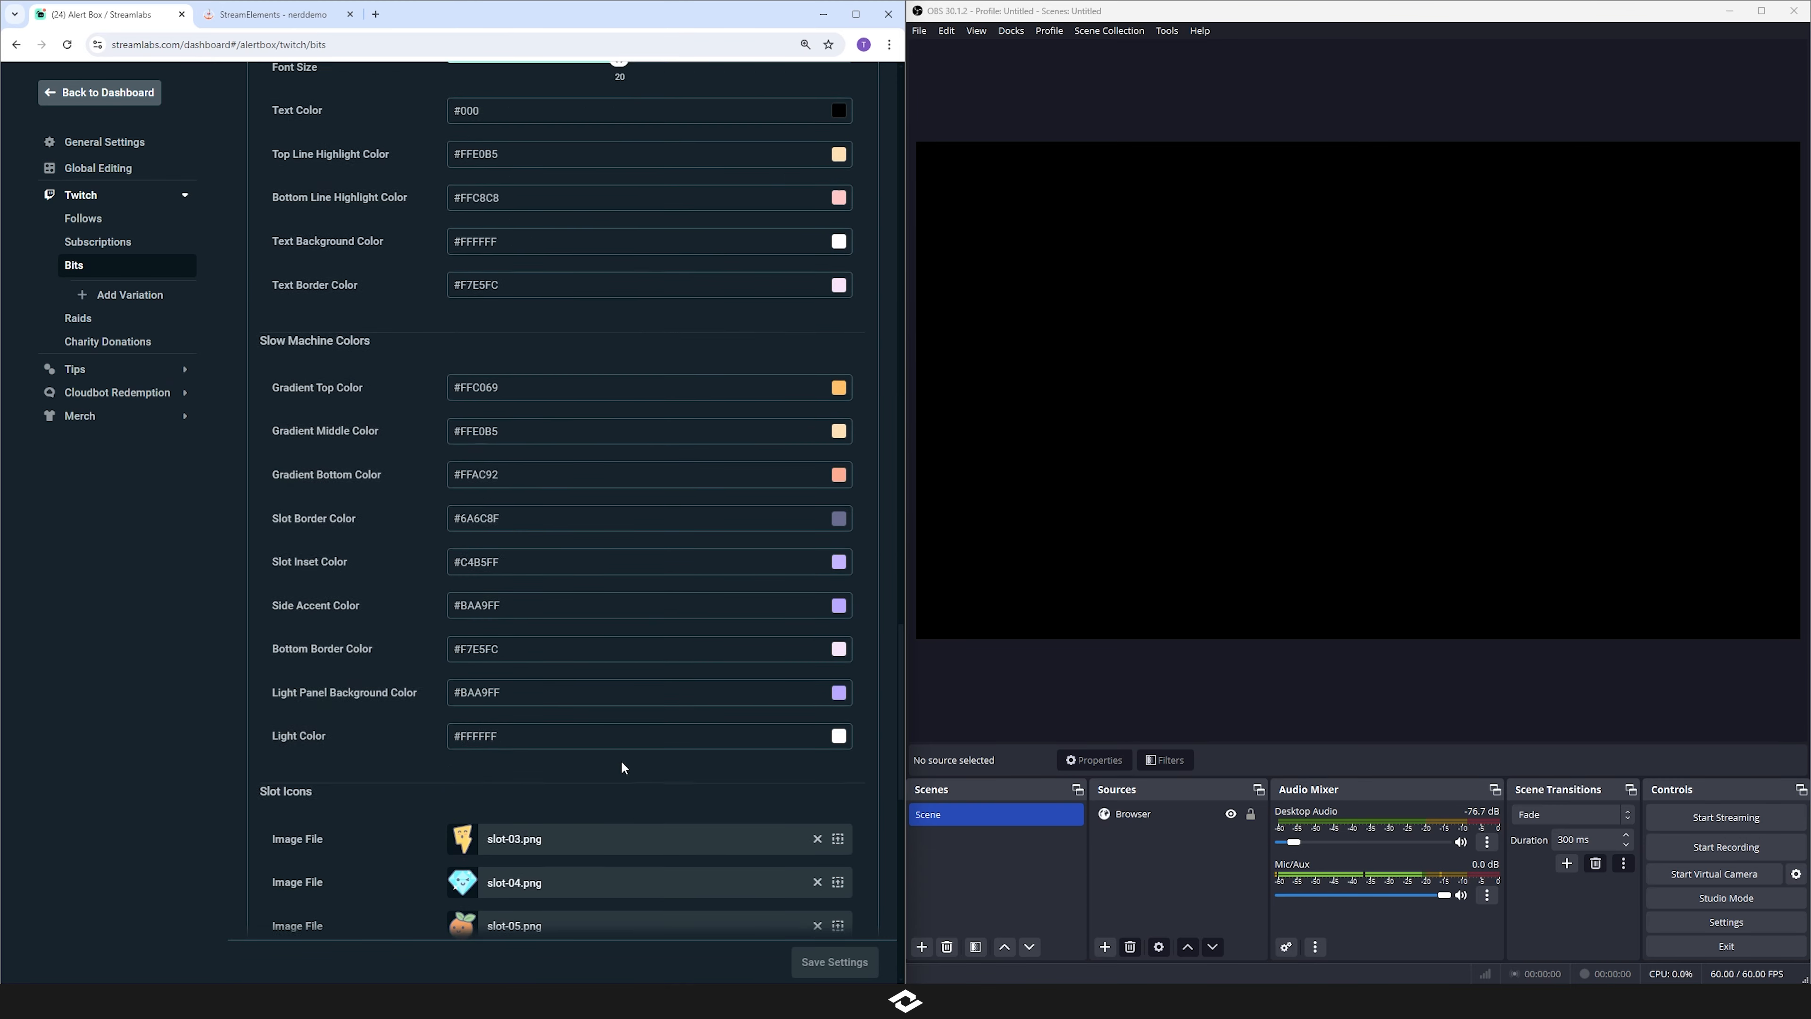
{"action": "scroll", "coordinate": [522, 696], "scroll_direction": "up", "scroll_amount": 3}
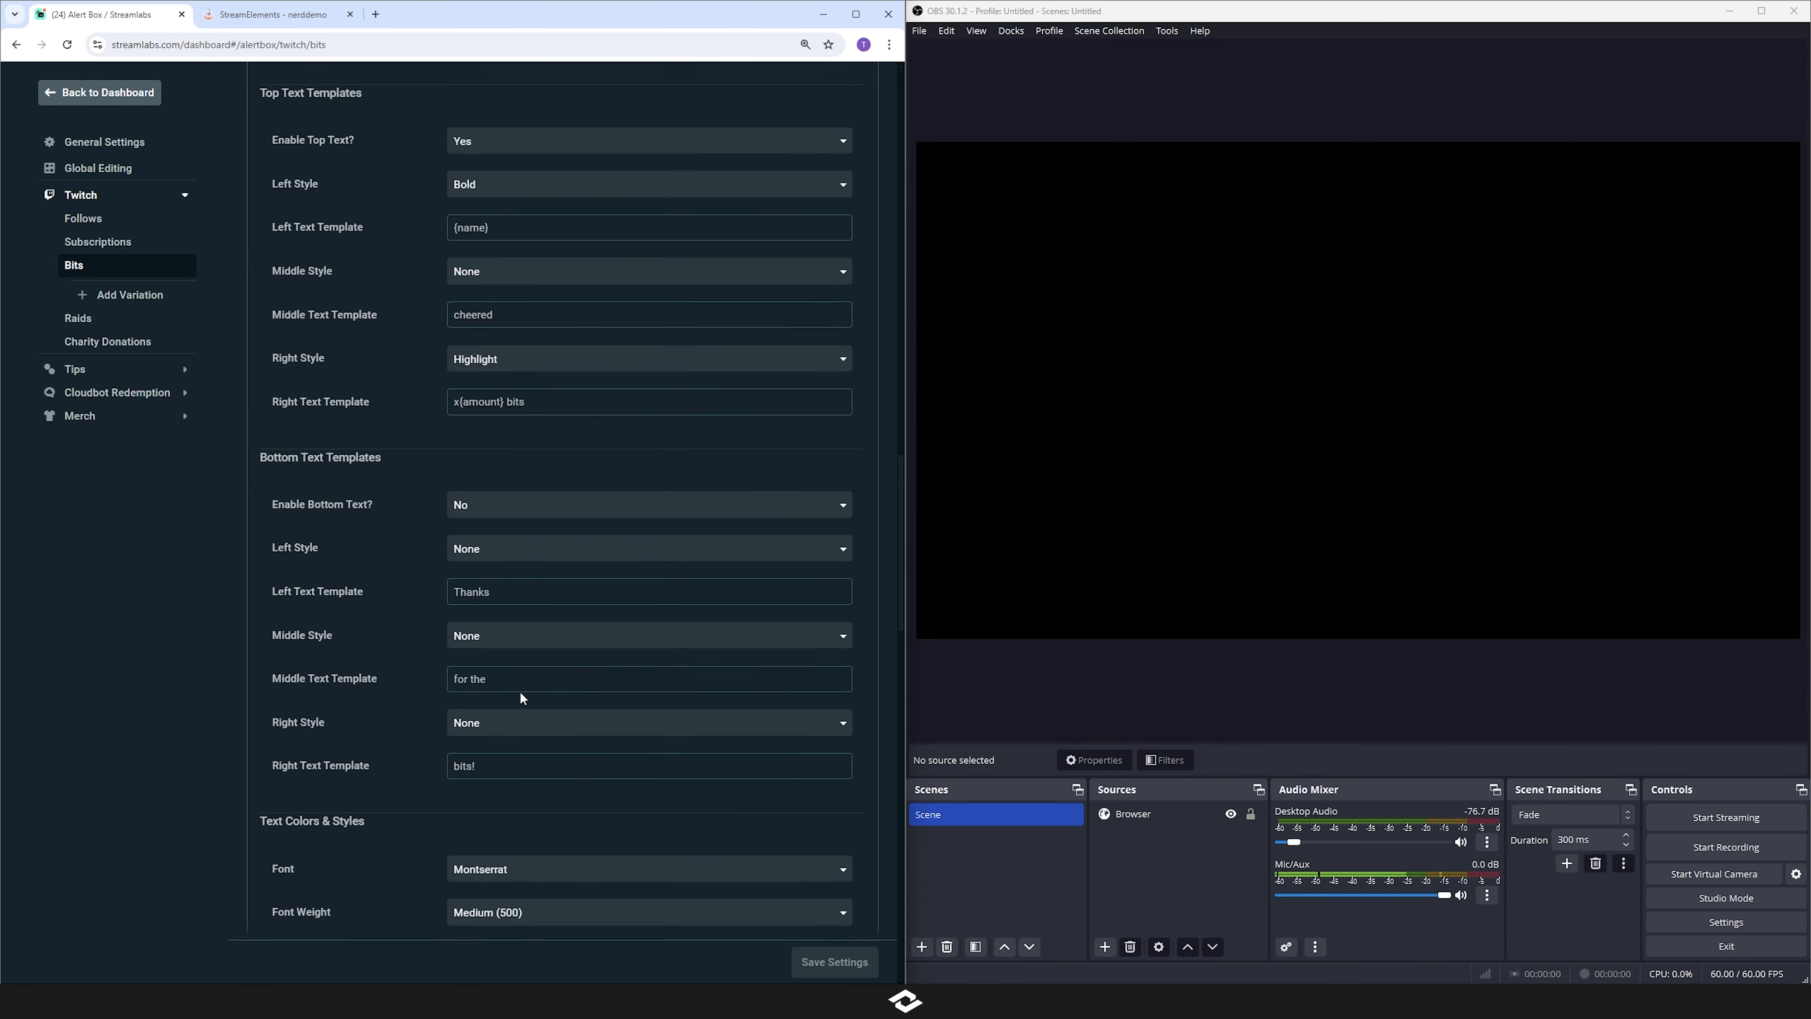
{"action": "scroll", "coordinate": [383, 587], "scroll_direction": "down", "scroll_amount": 2}
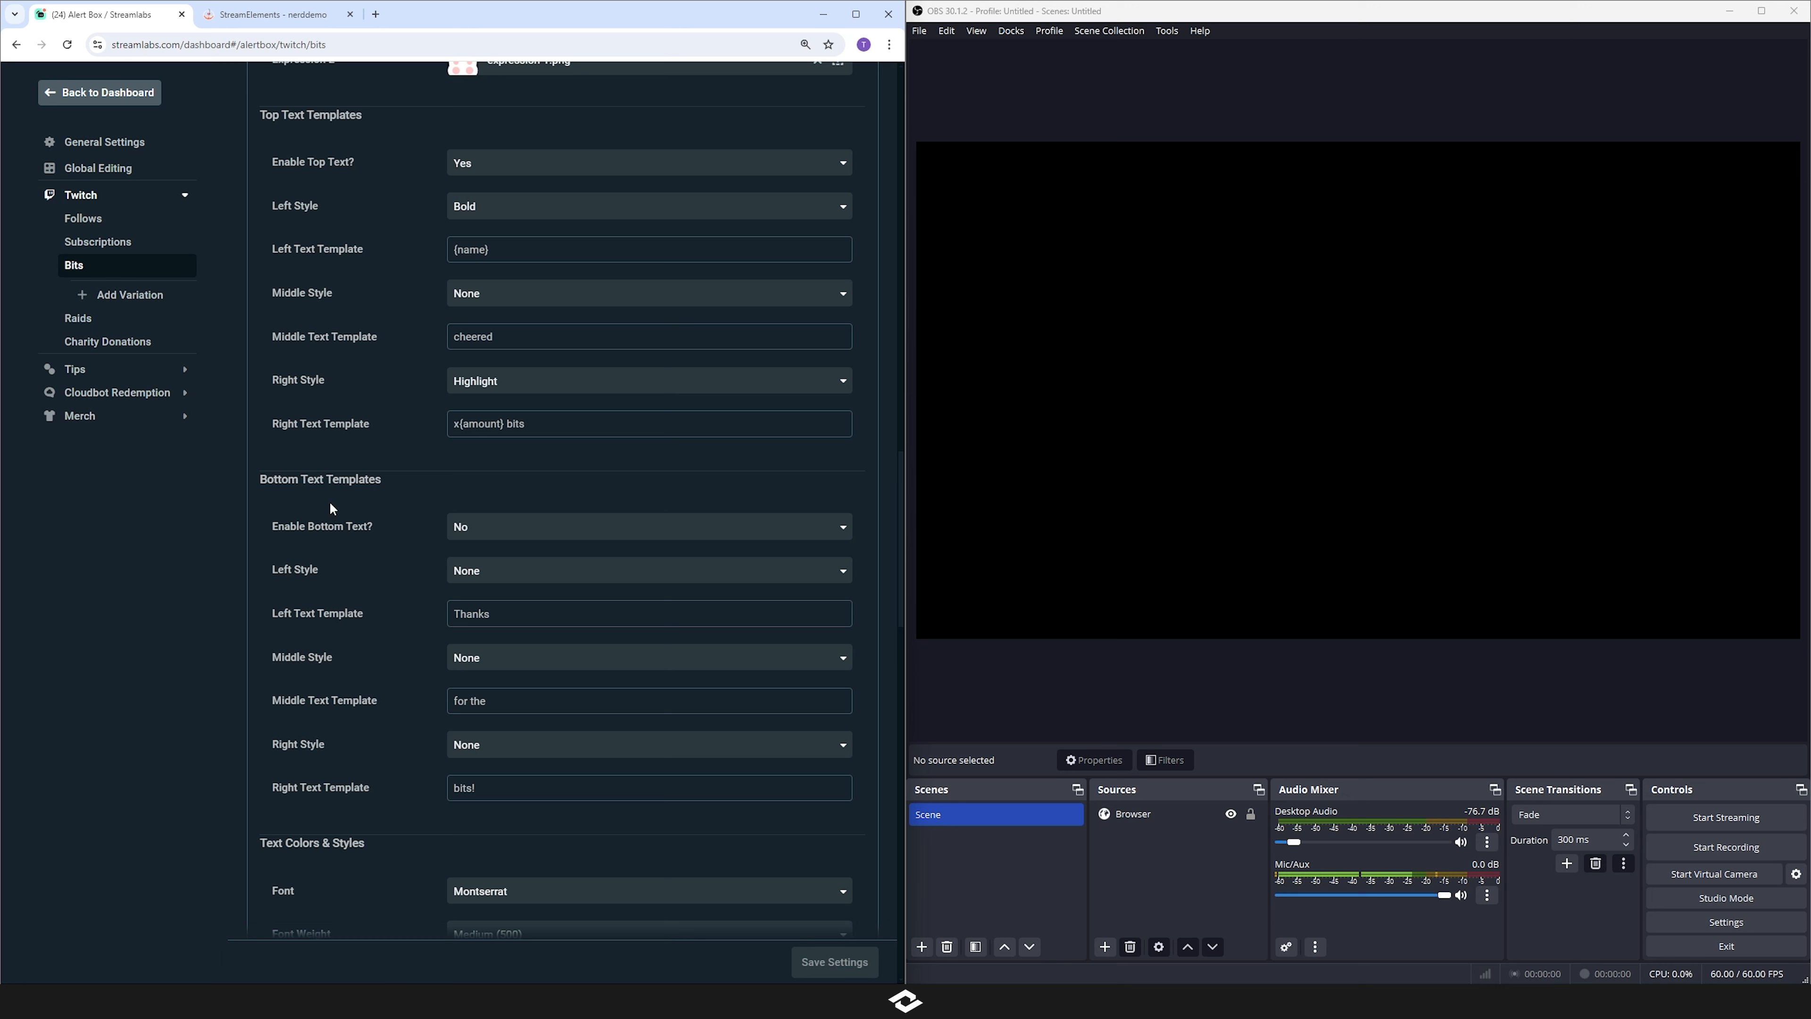
{"action": "triple_click", "coordinate": [274, 120]}
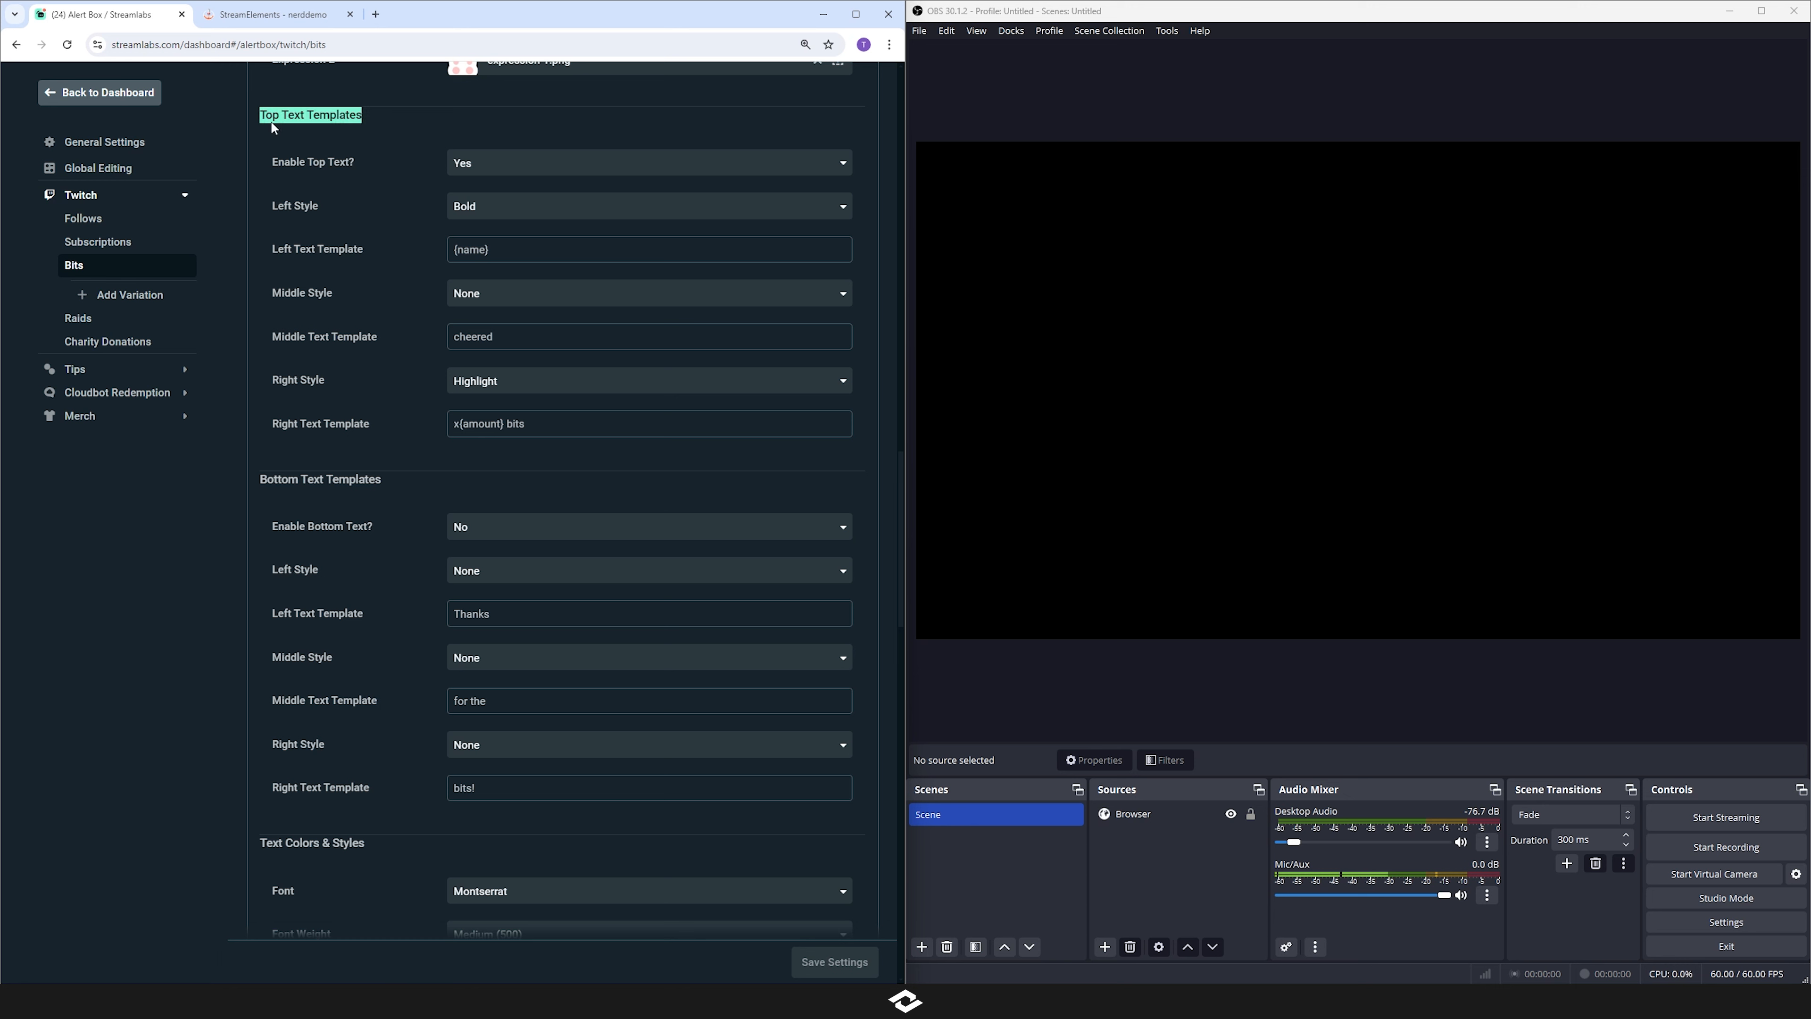
{"action": "triple_click", "coordinate": [314, 477]}
{"action": "left_click", "coordinate": [505, 535]}
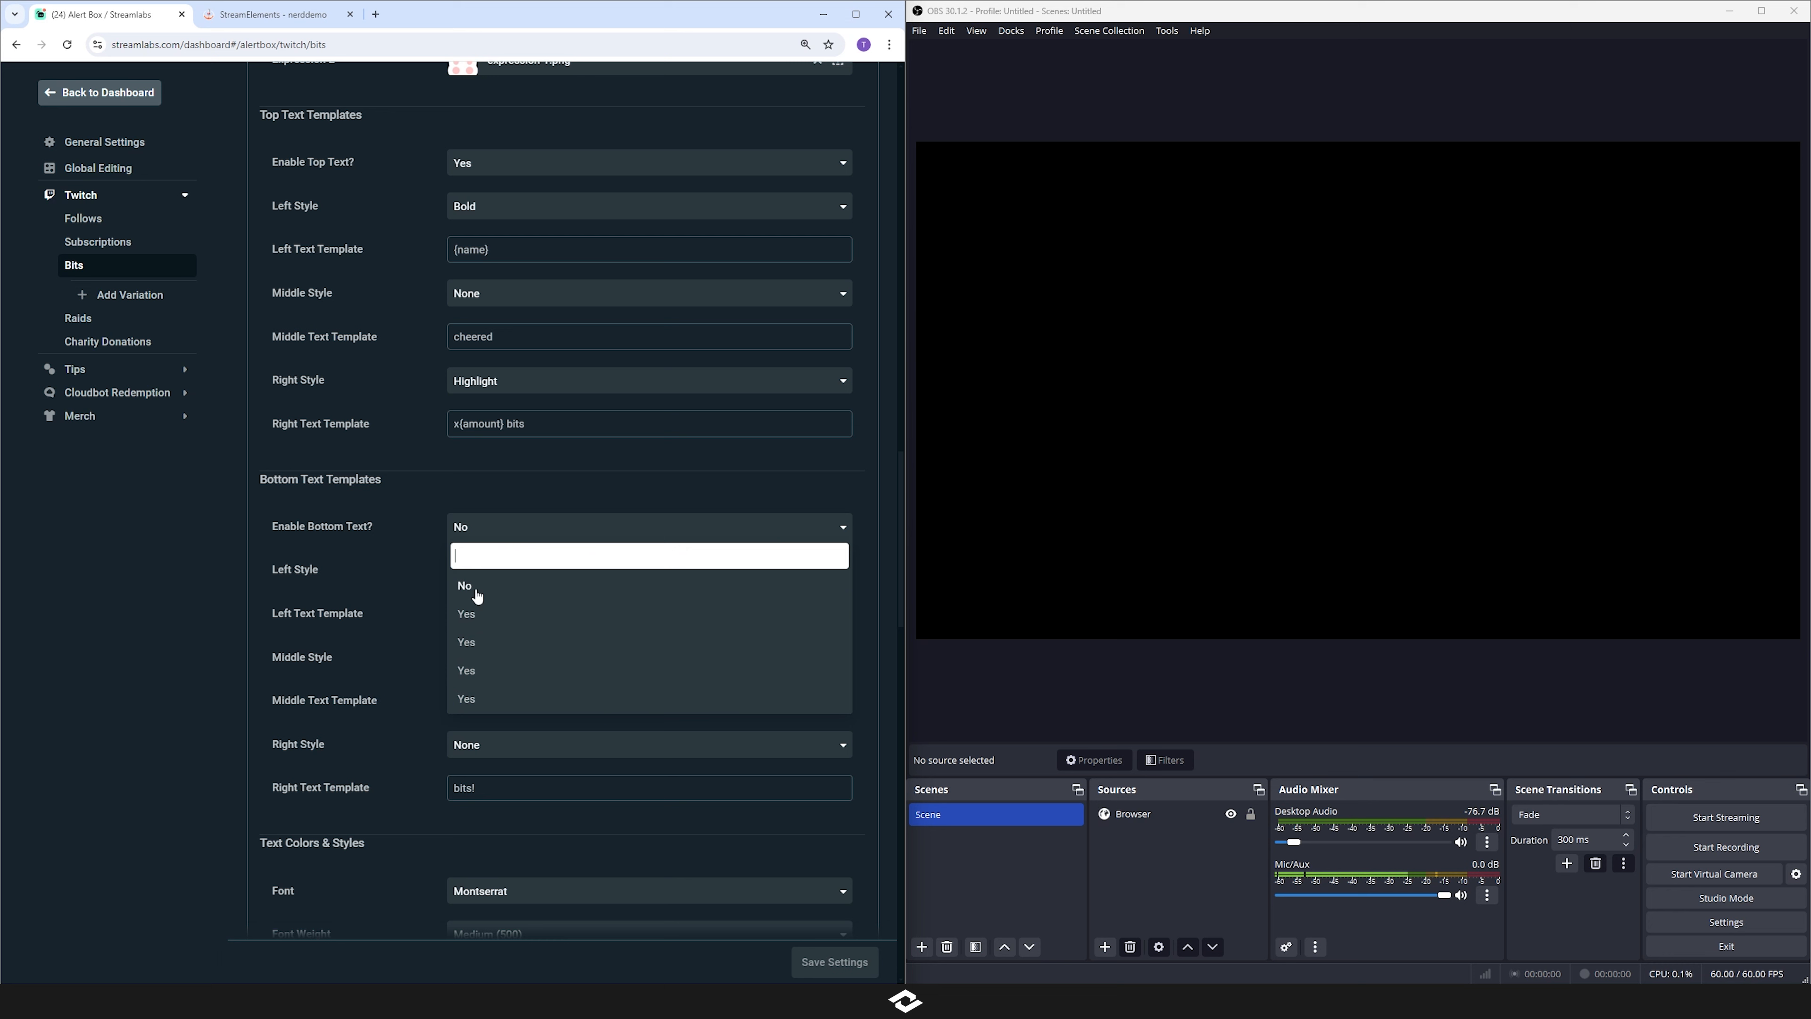
{"action": "left_click", "coordinate": [468, 614]}
{"action": "left_click", "coordinate": [518, 528]}
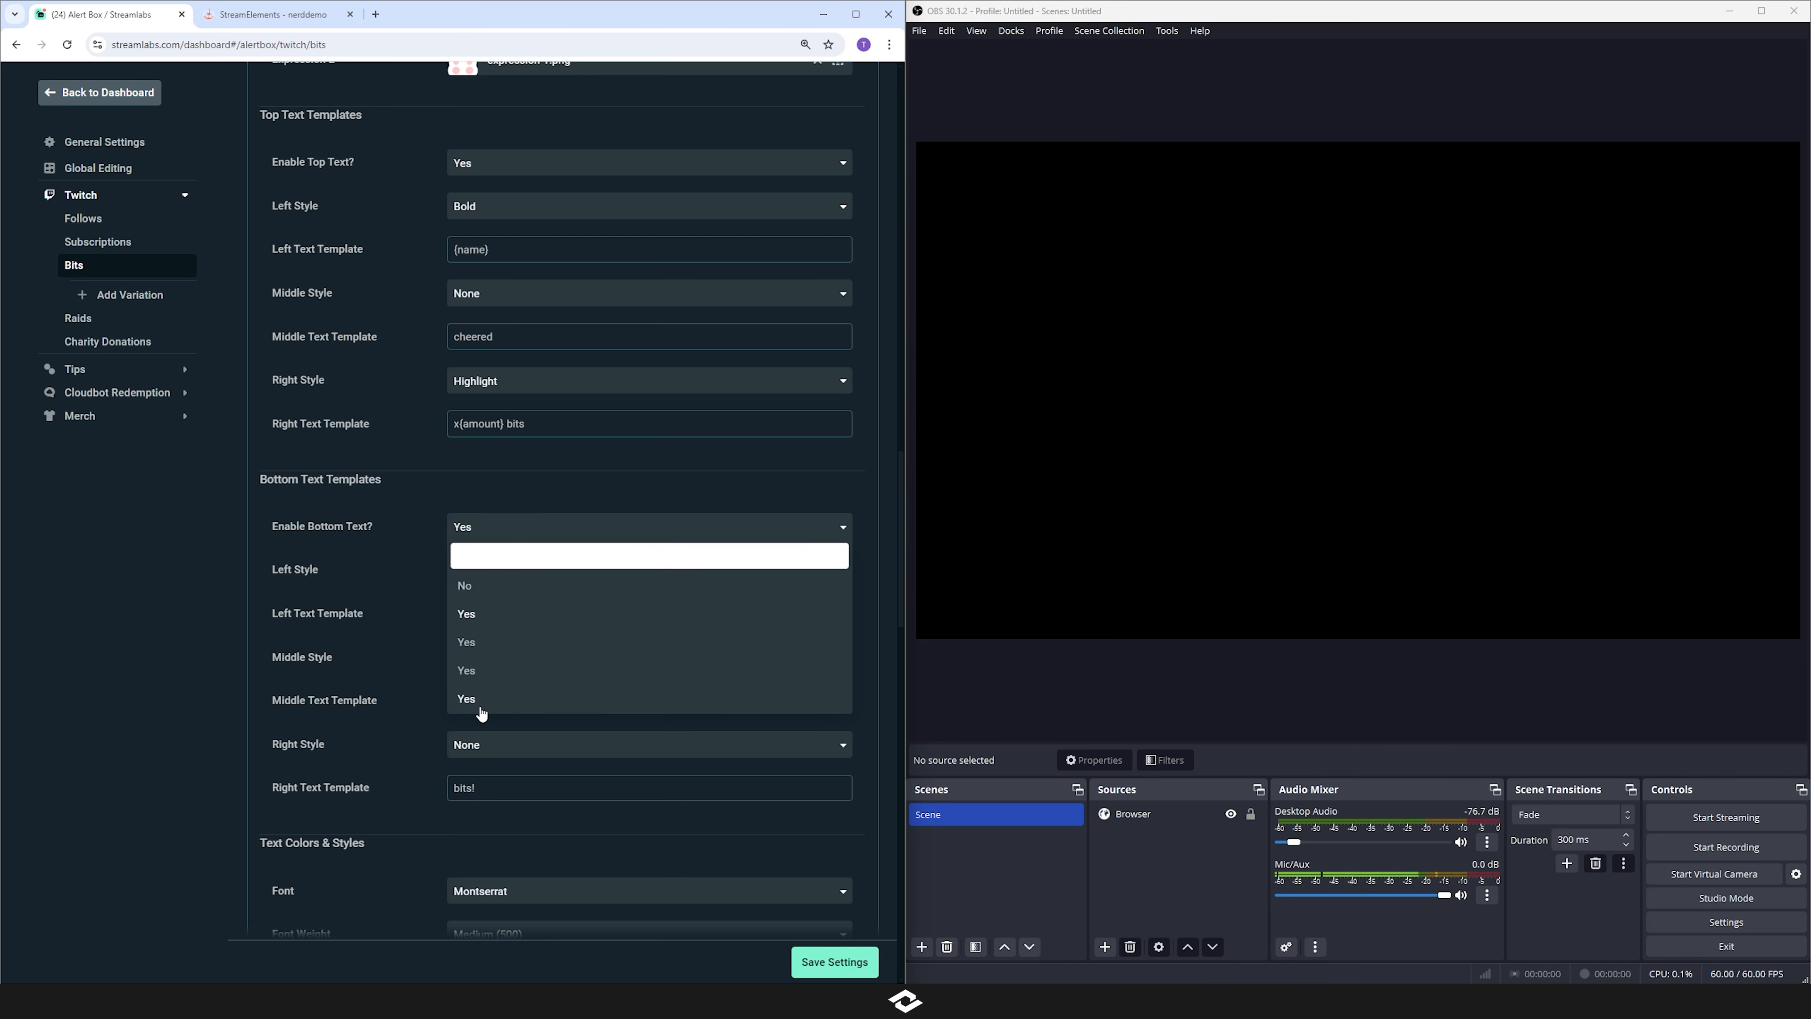
{"action": "left_click", "coordinate": [489, 621]}
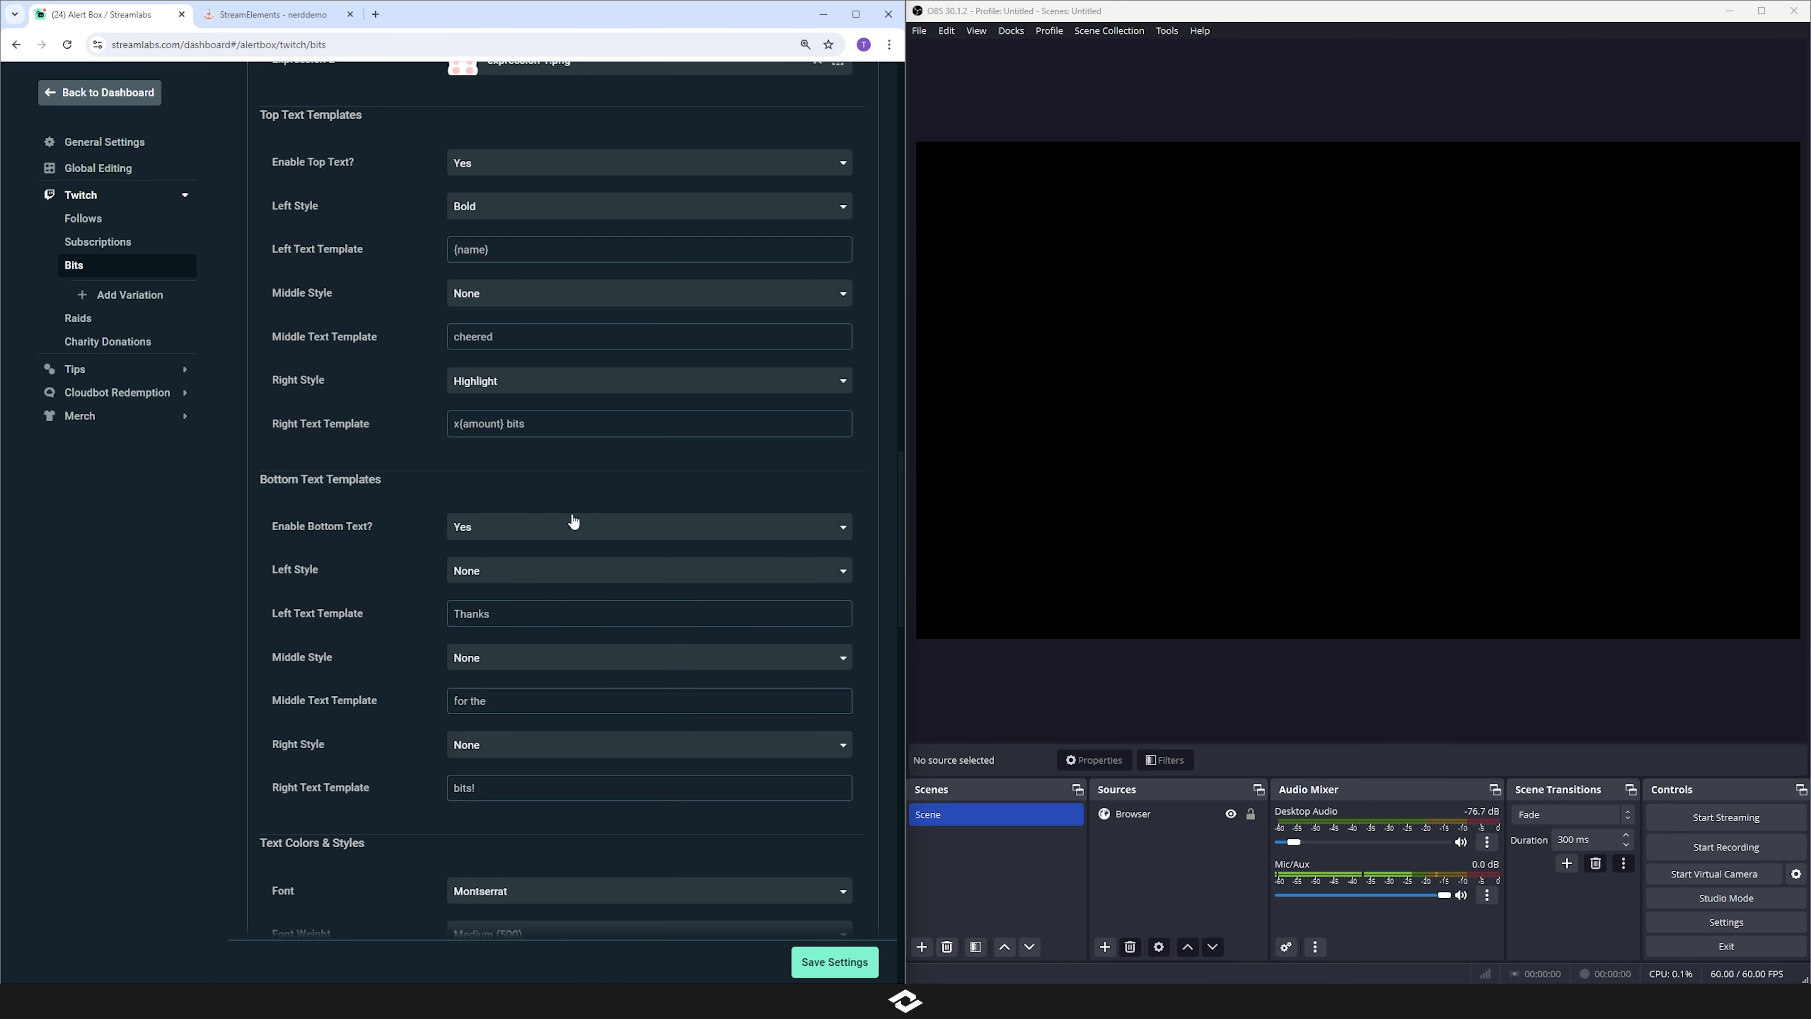
{"action": "left_click", "coordinate": [500, 172]}
{"action": "left_click", "coordinate": [504, 168]}
{"action": "left_click", "coordinate": [856, 964]}
- Send a test Twitch Bits alert and select the browser source in the OBS preview
{"action": "scroll", "coordinate": [865, 780], "scroll_direction": "up", "scroll_amount": 10}
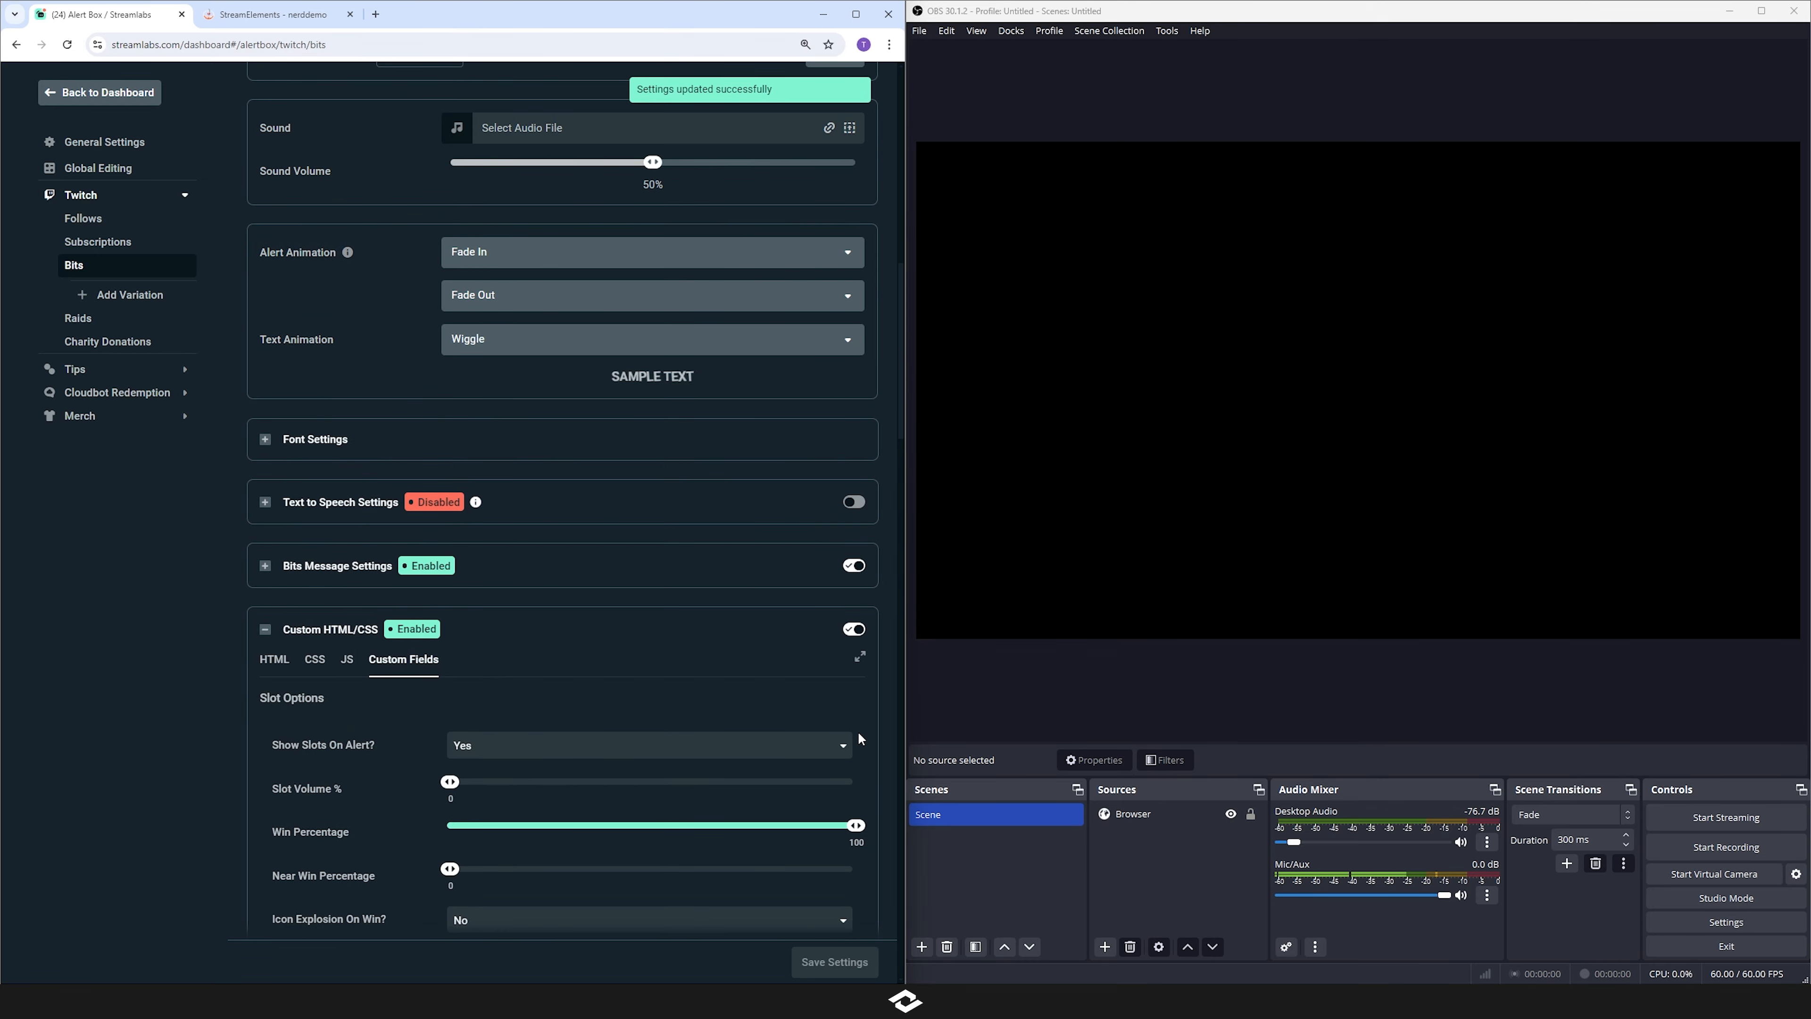
{"action": "scroll", "coordinate": [859, 739], "scroll_direction": "up", "scroll_amount": 10}
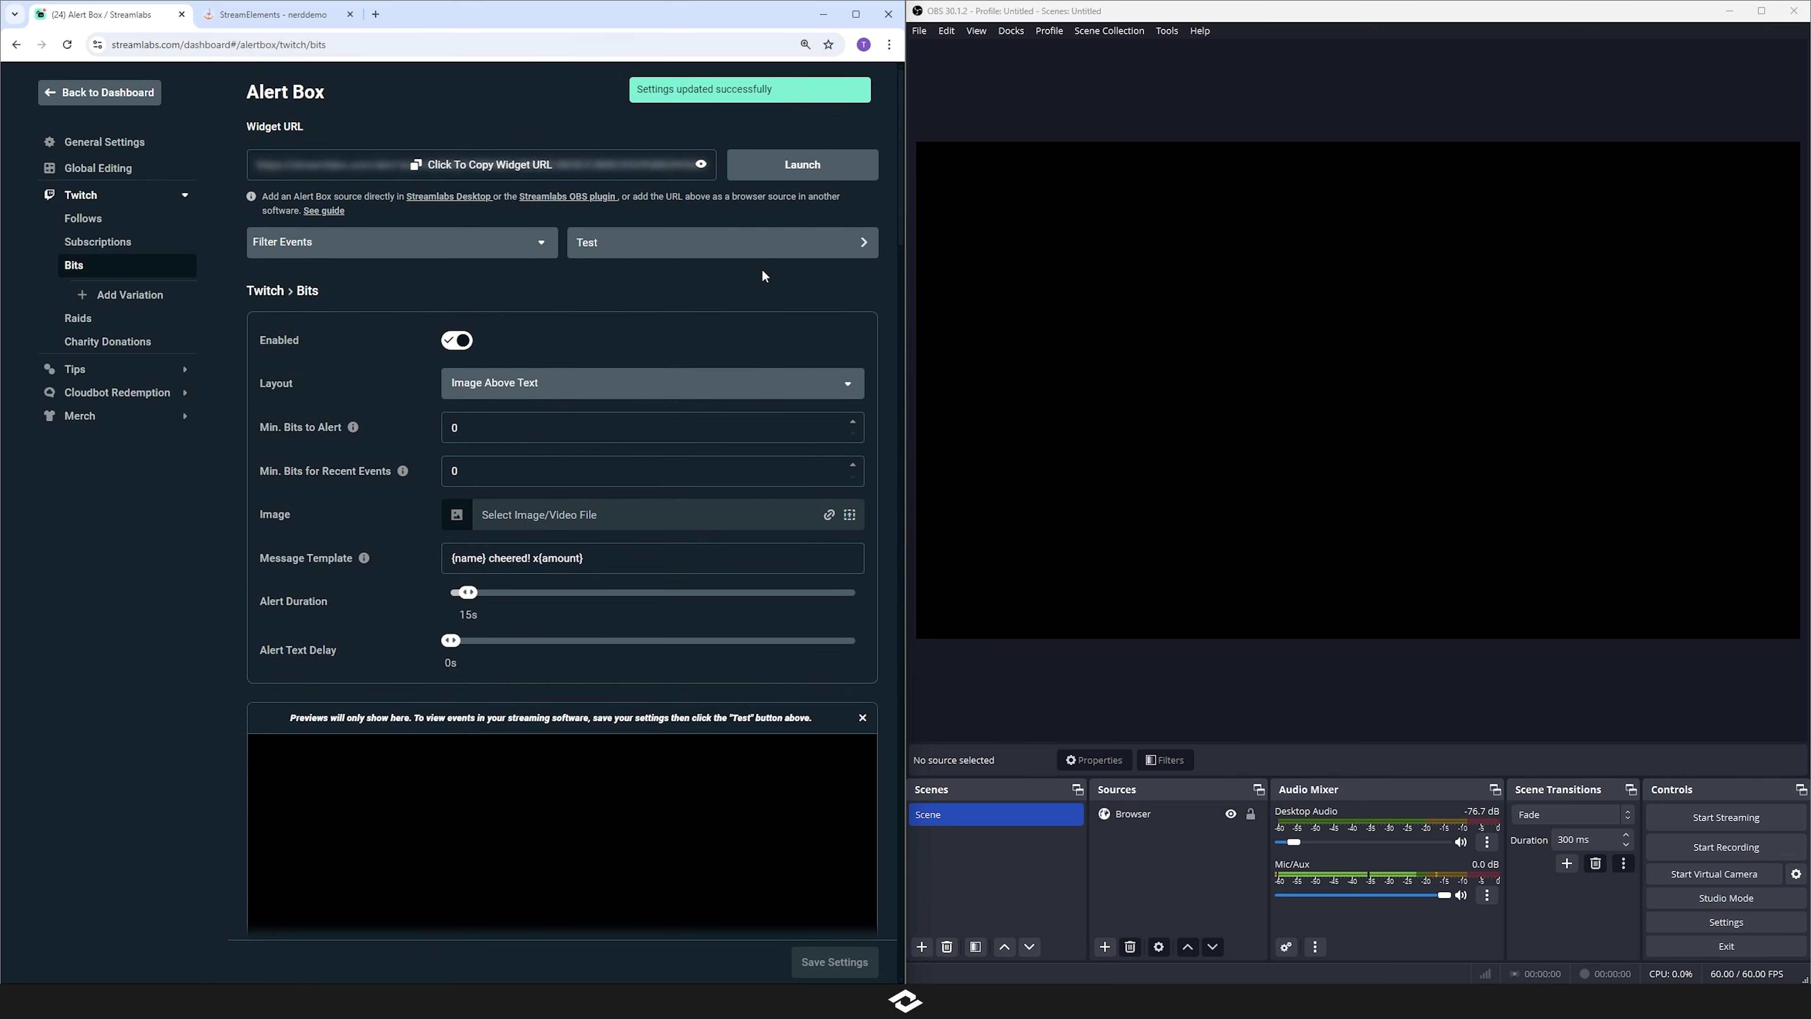
{"action": "left_click", "coordinate": [755, 252]}
{"action": "mouse_move", "coordinate": [695, 274]}
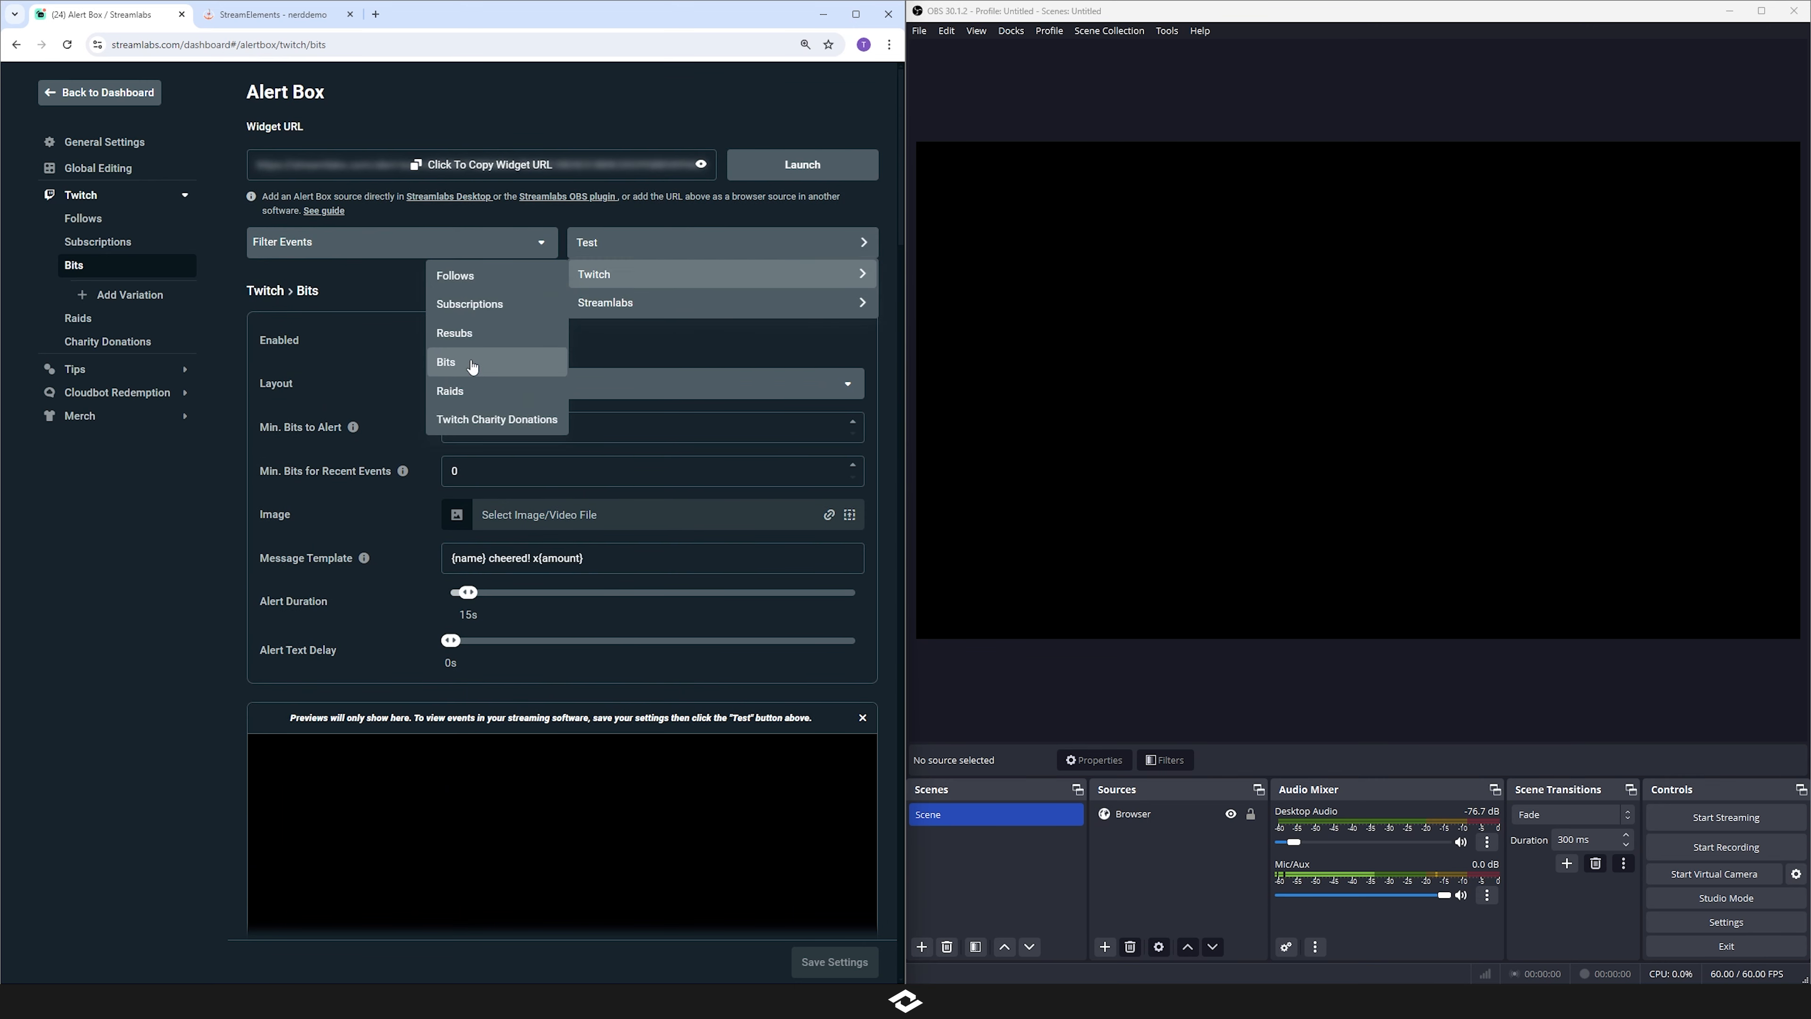
{"action": "left_click", "coordinate": [472, 366]}
{"action": "left_click", "coordinate": [1324, 287]}
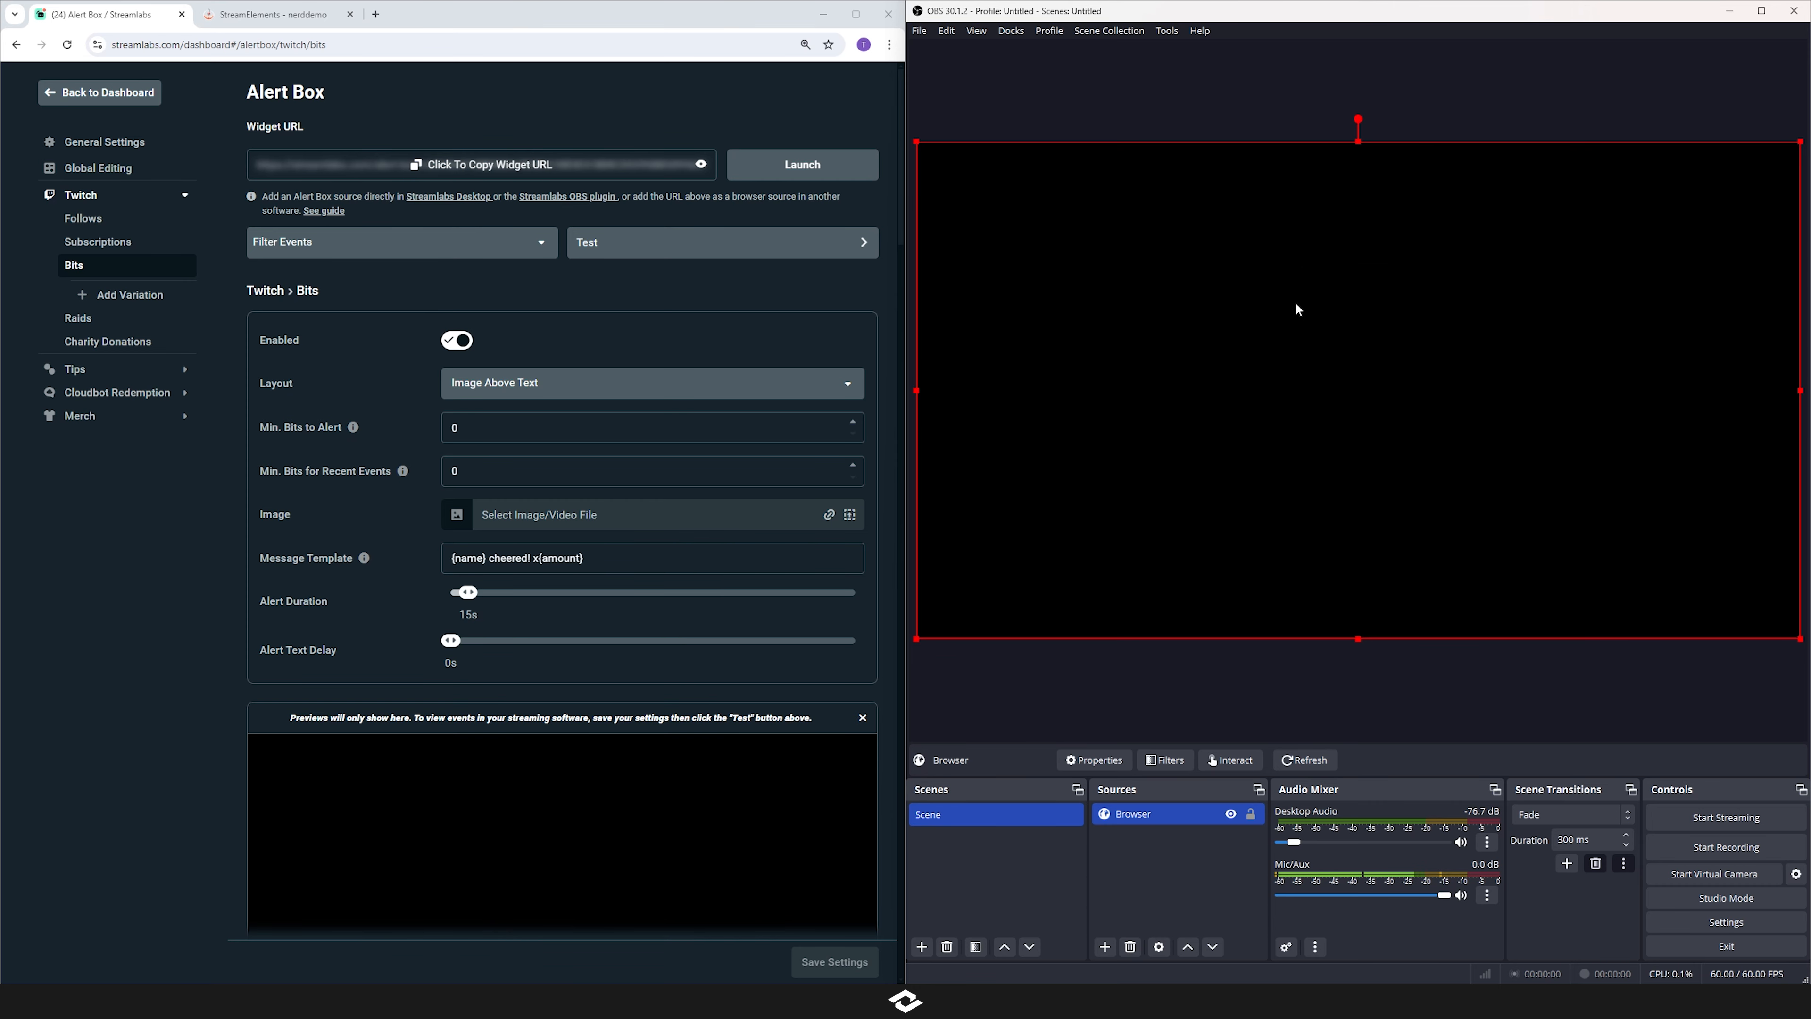
- Set the Left Style in the Bits alert's Top Text Templates to Highlight
{"action": "scroll", "coordinate": [641, 374], "scroll_direction": "down", "scroll_amount": 15}
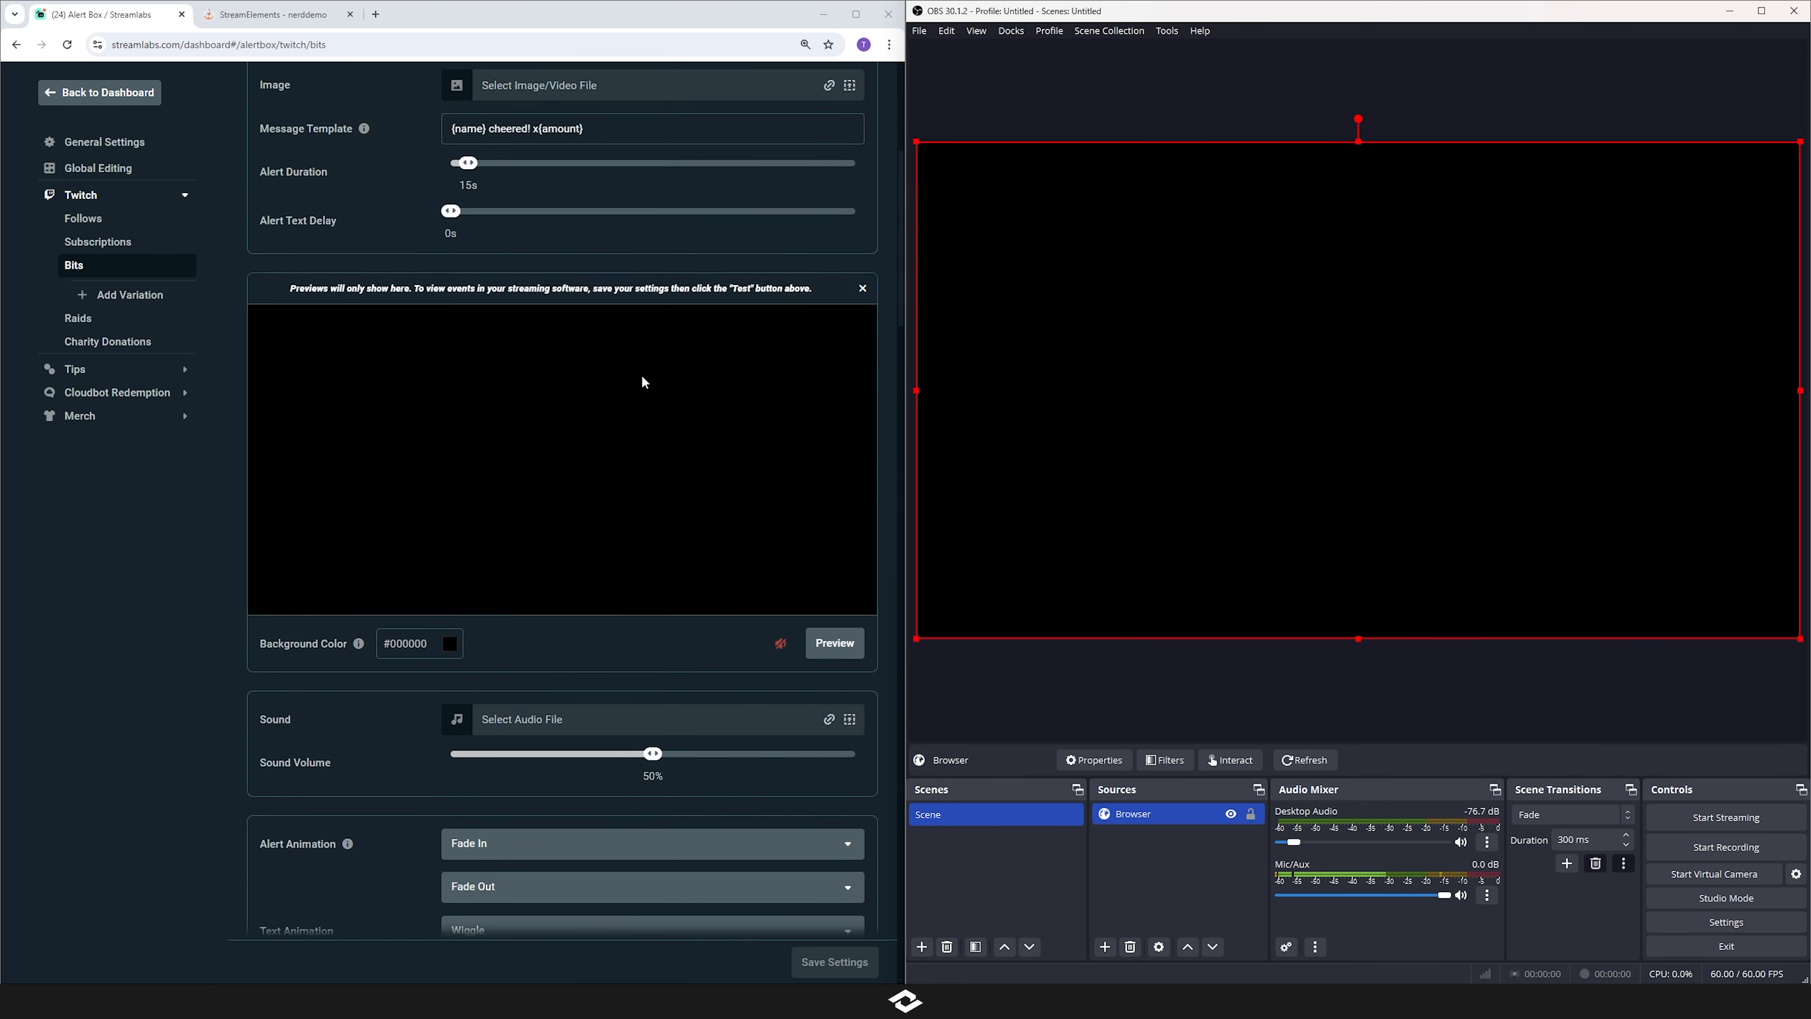
{"action": "scroll", "coordinate": [535, 395], "scroll_direction": "down", "scroll_amount": 10}
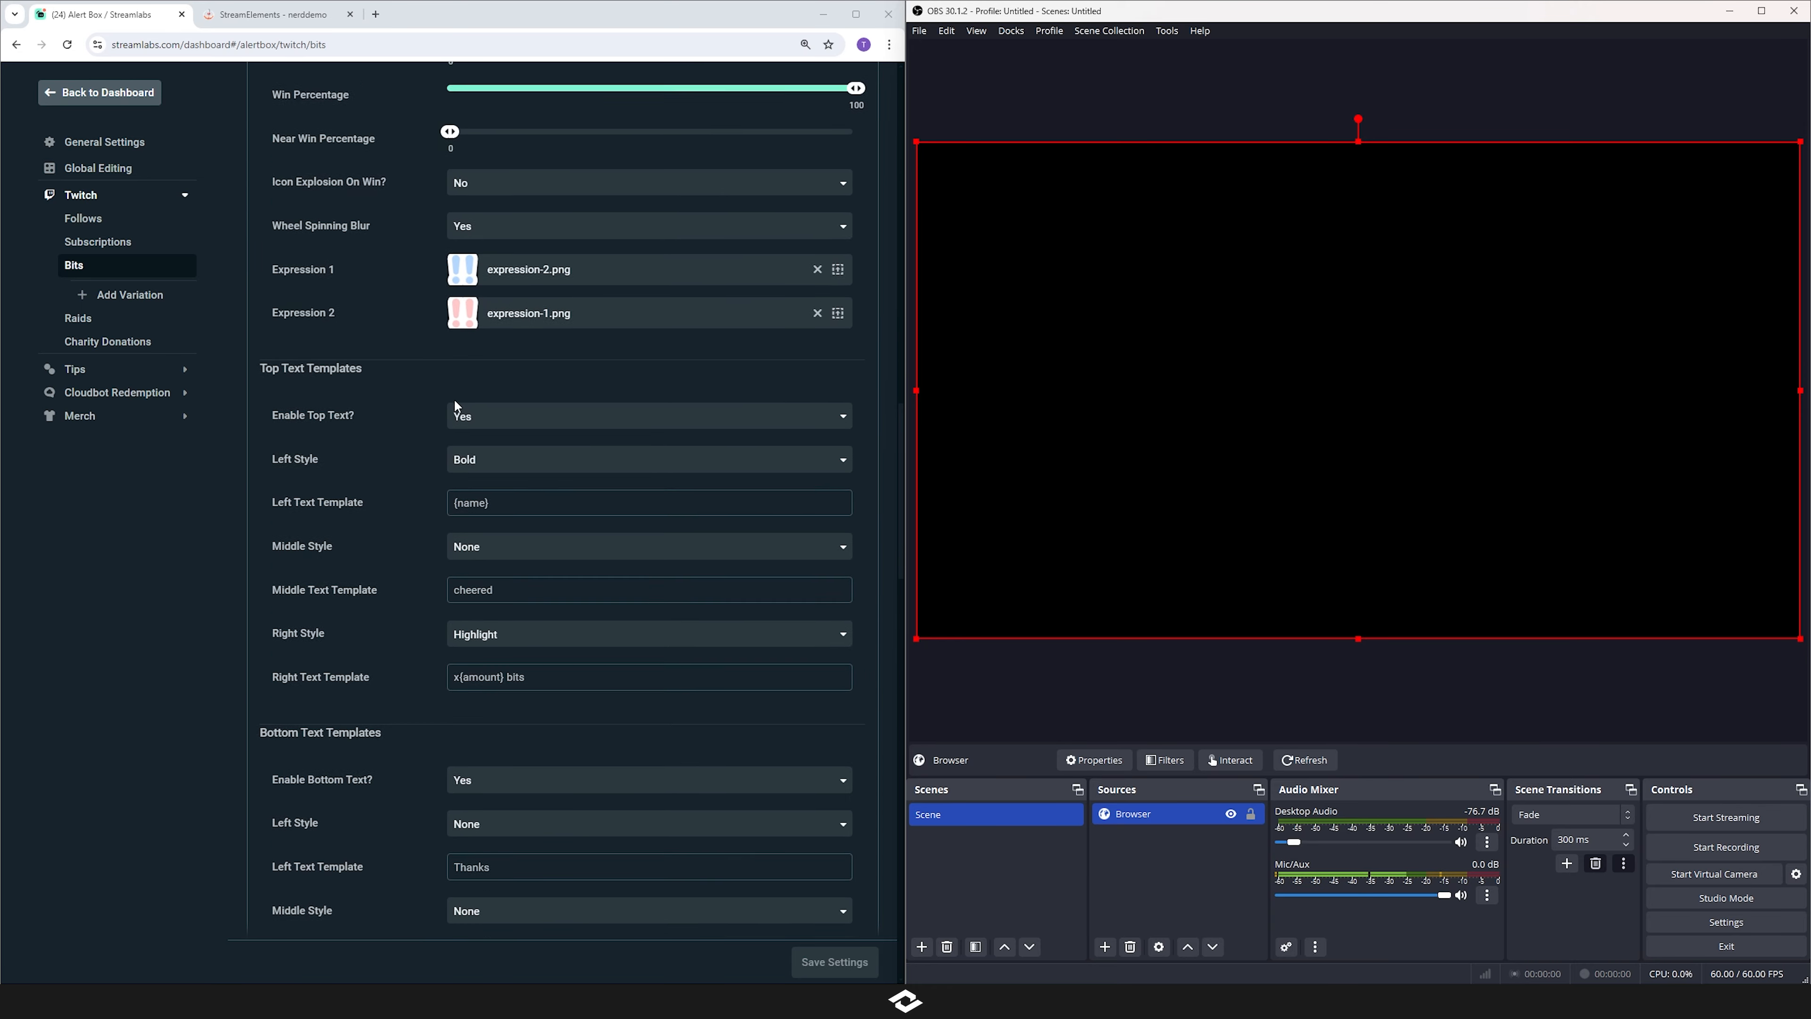
{"action": "scroll", "coordinate": [433, 387], "scroll_direction": "down", "scroll_amount": 1}
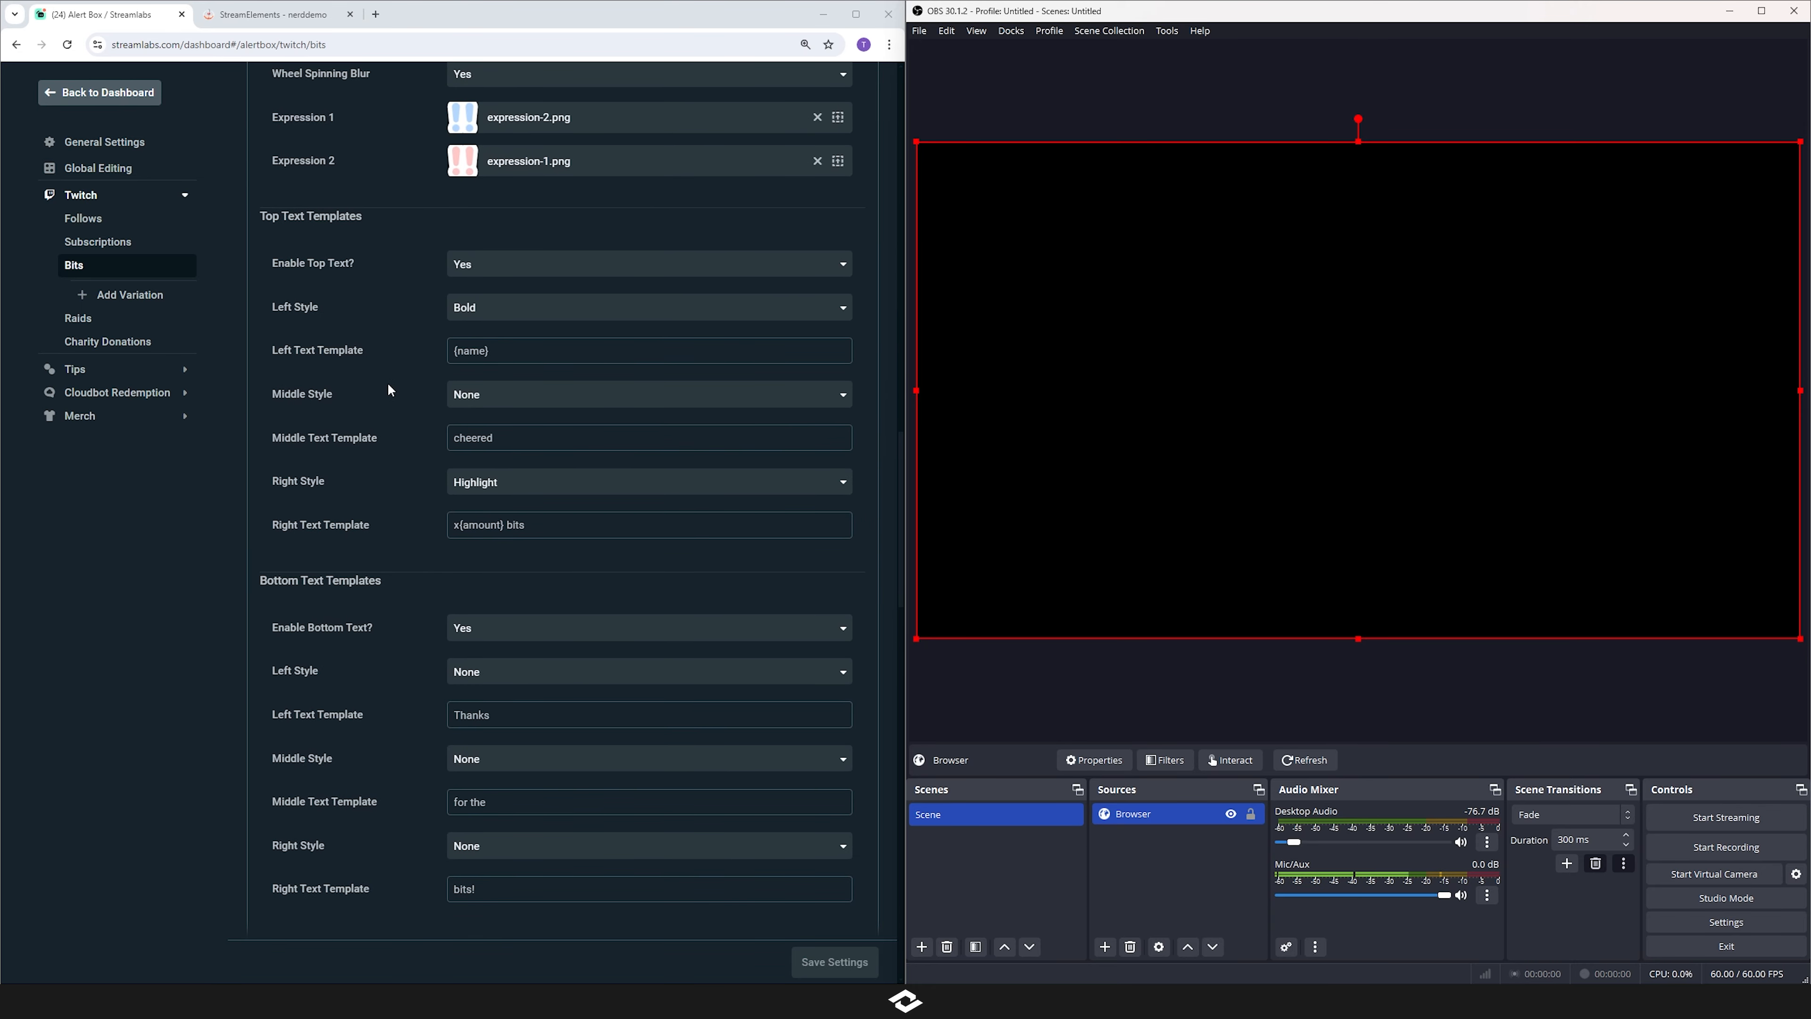
{"action": "left_click_drag", "start_coordinate": [275, 267], "coordinate": [356, 265]}
{"action": "left_click", "coordinate": [355, 265]}
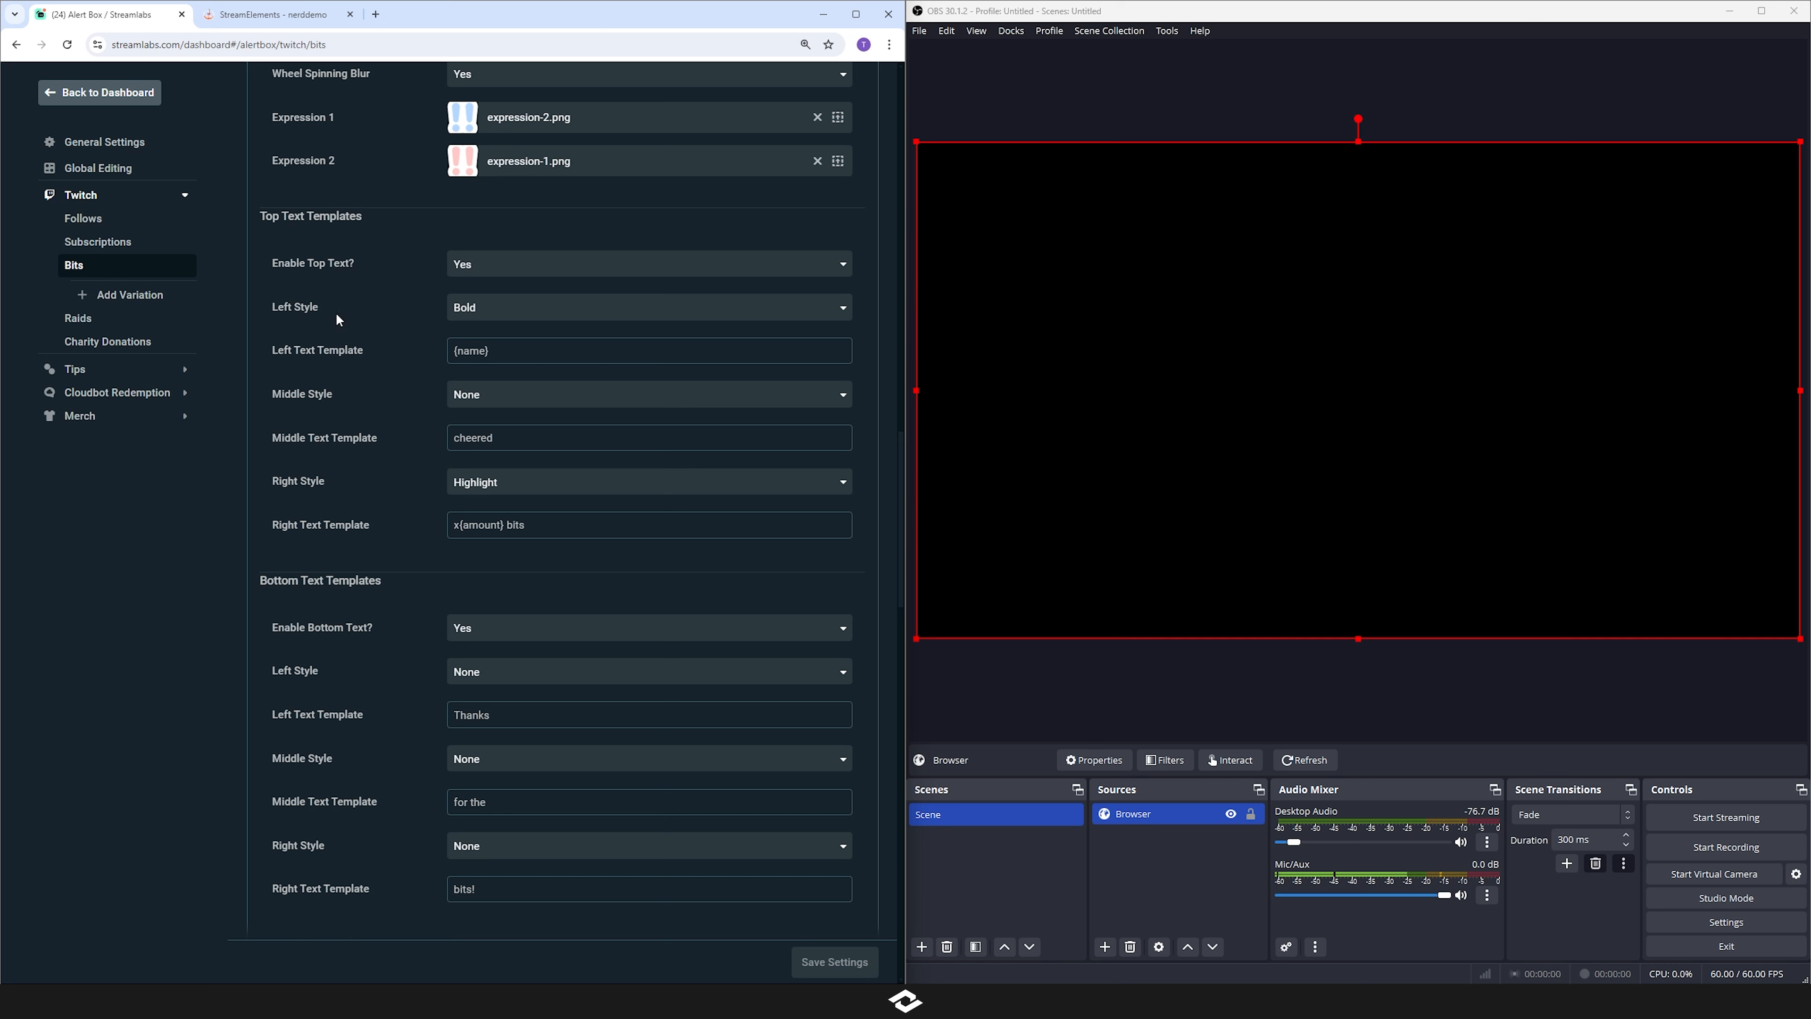
{"action": "left_click_drag", "start_coordinate": [289, 309], "coordinate": [277, 309]}
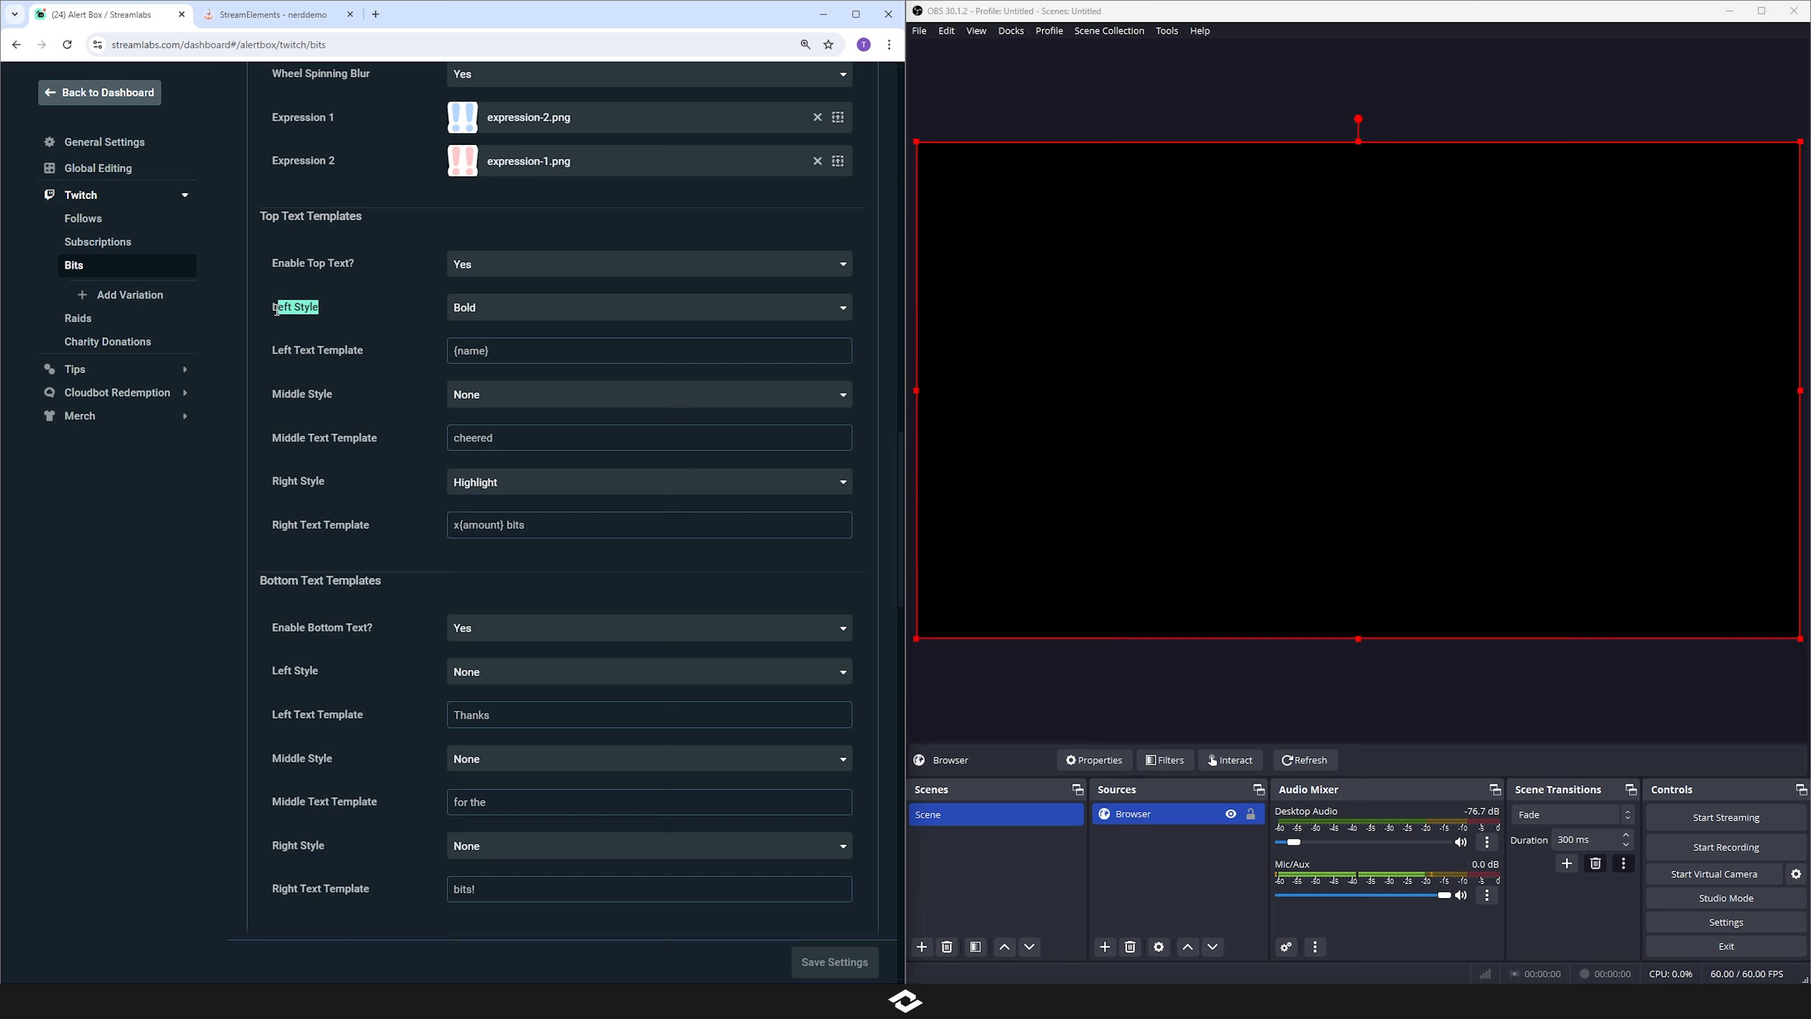
{"action": "left_click", "coordinate": [507, 314]}
{"action": "left_click", "coordinate": [507, 314]}
{"action": "left_click", "coordinate": [507, 314]}
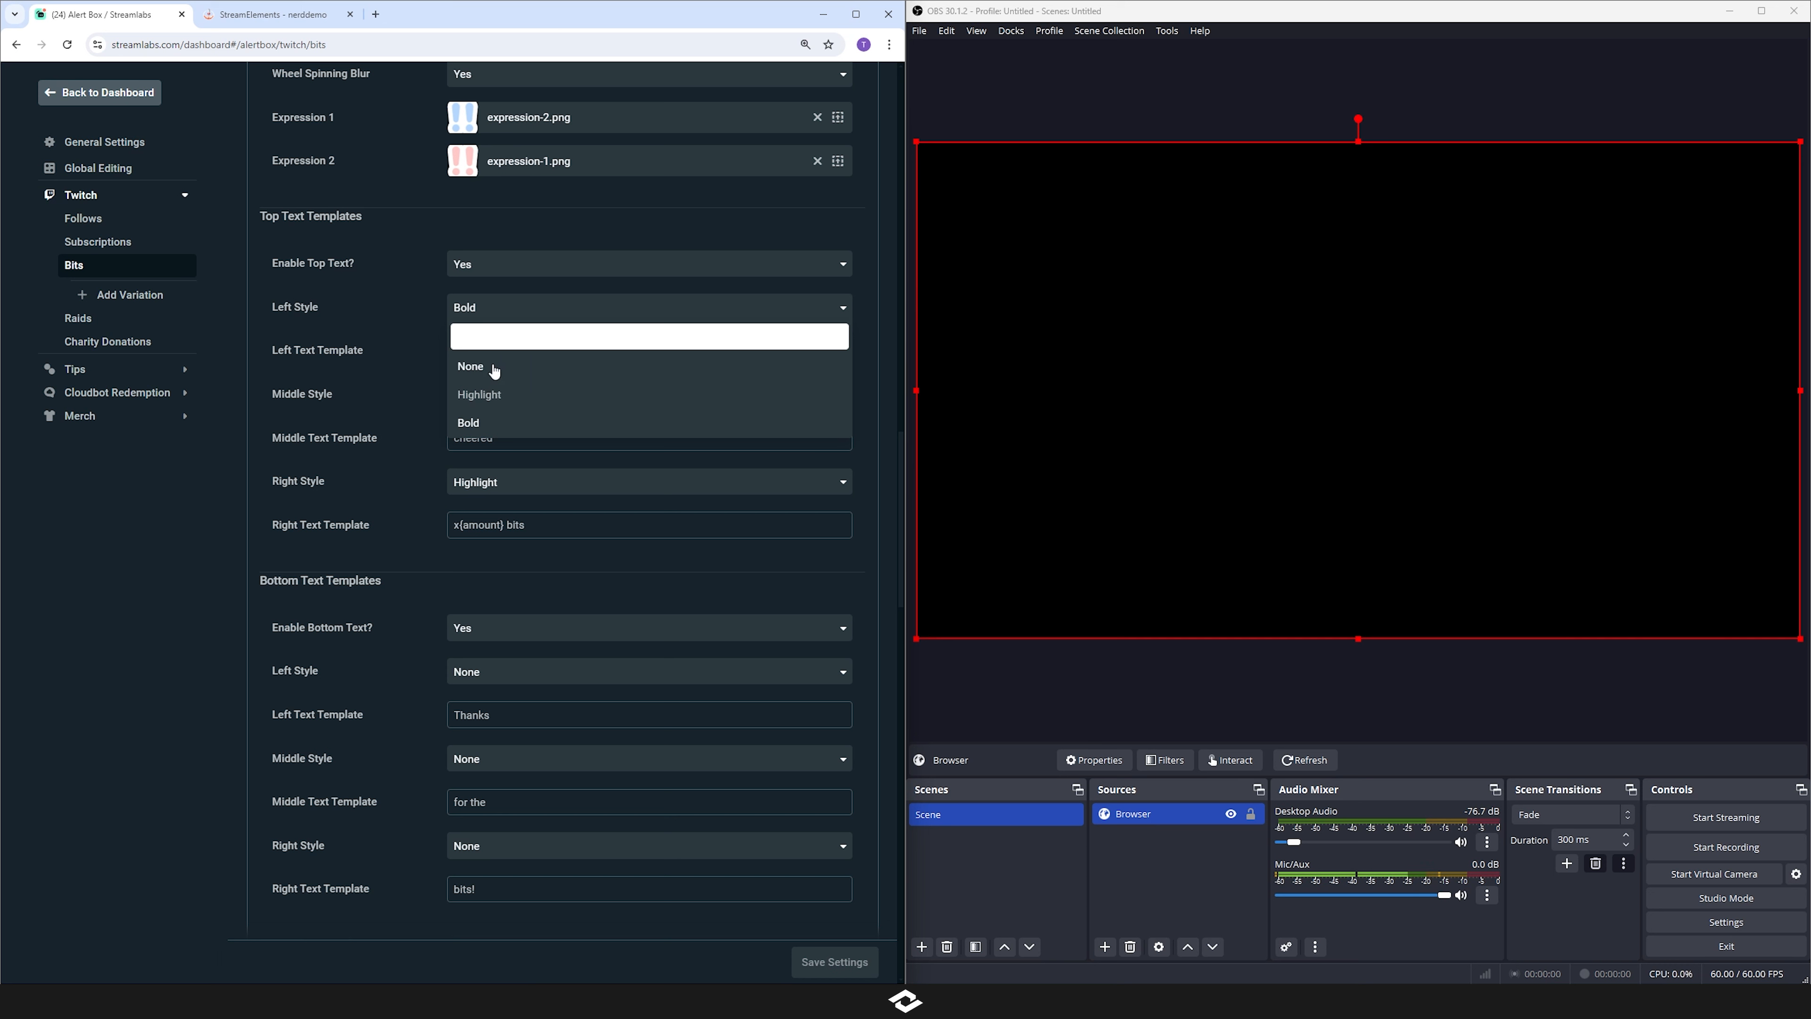
{"action": "left_click", "coordinate": [489, 424]}
{"action": "left_click", "coordinate": [500, 321]}
{"action": "left_click", "coordinate": [494, 396]}
- Set the top text's Middle Style to Bold and its Right Style to None
{"action": "left_click", "coordinate": [499, 401]}
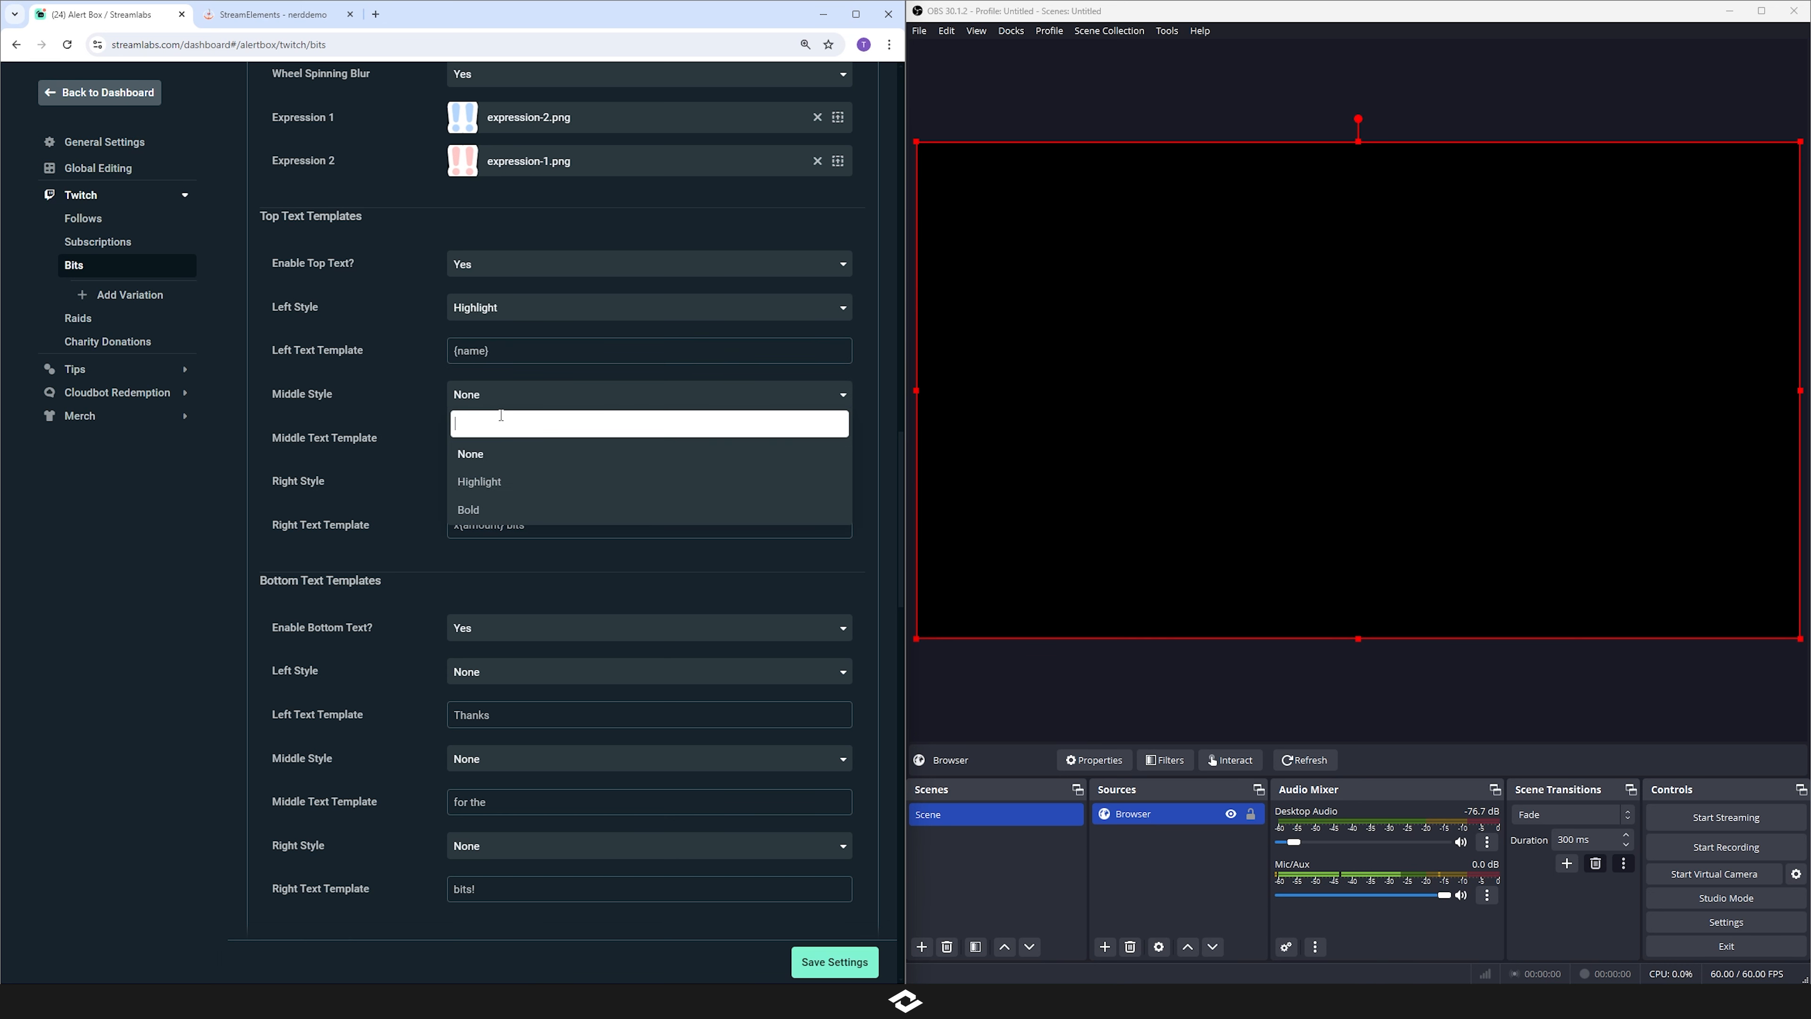
{"action": "left_click", "coordinate": [495, 482]}
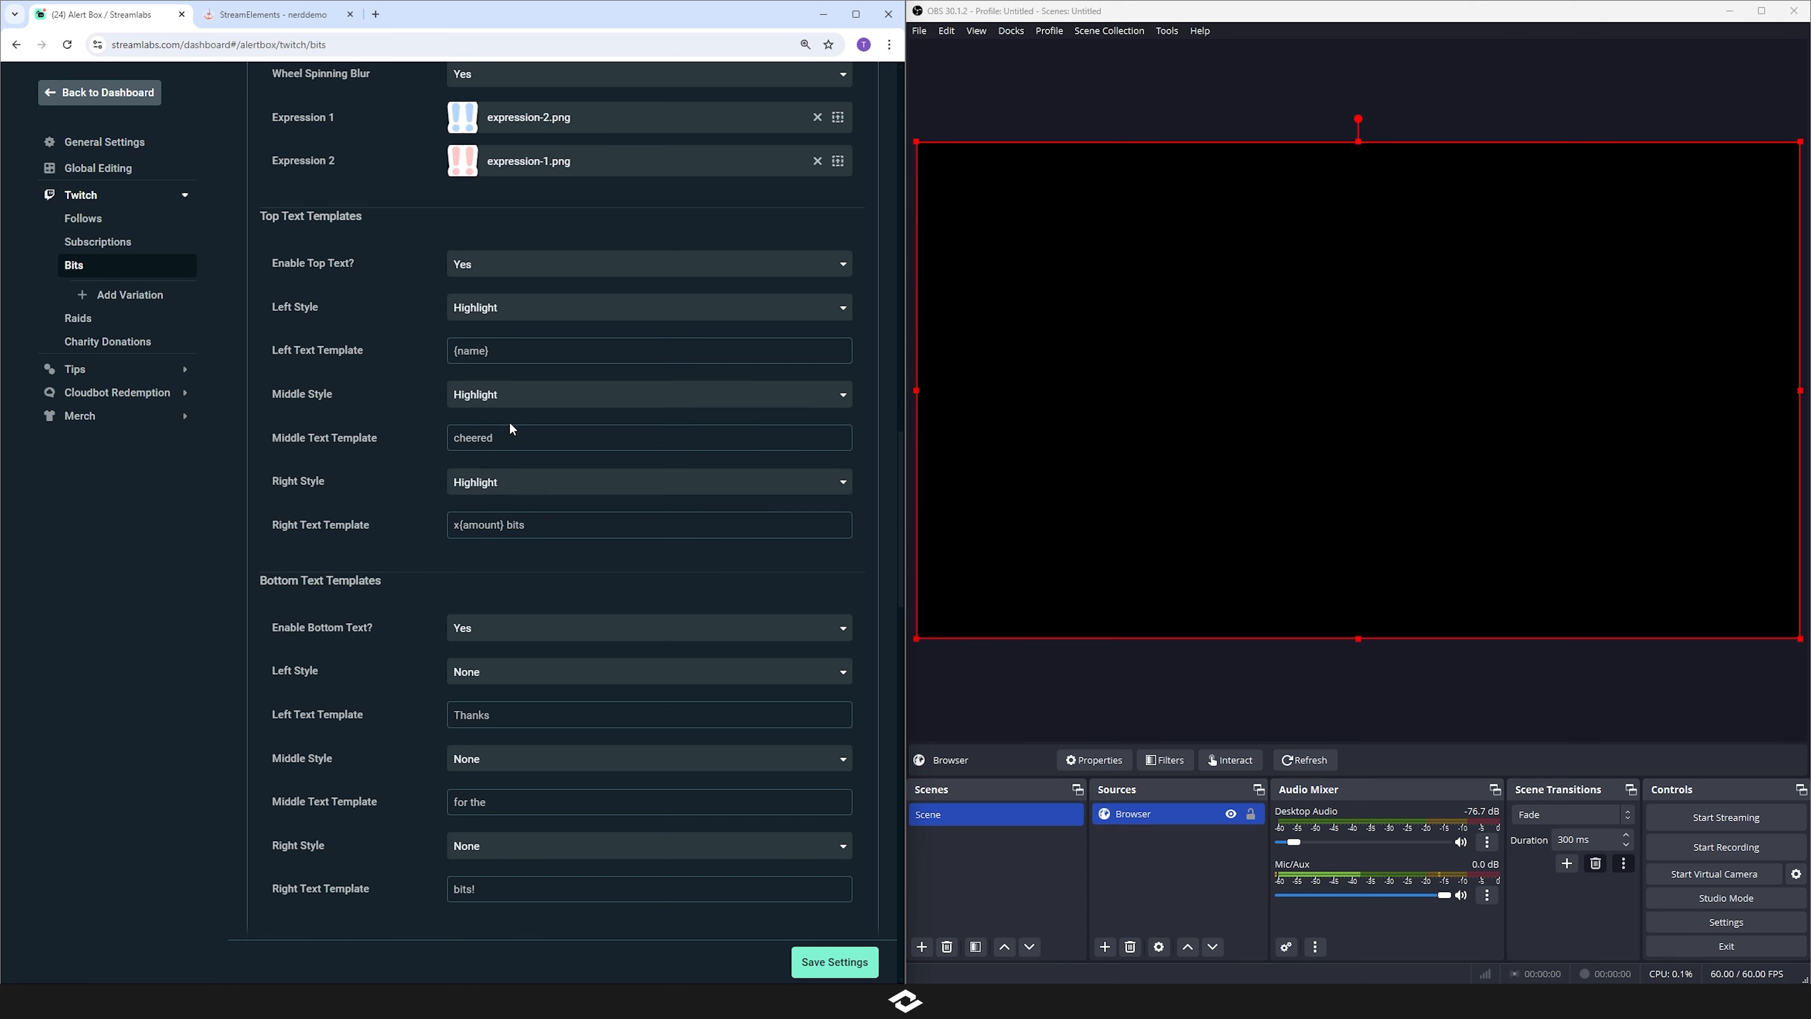
{"action": "left_click", "coordinate": [513, 401]}
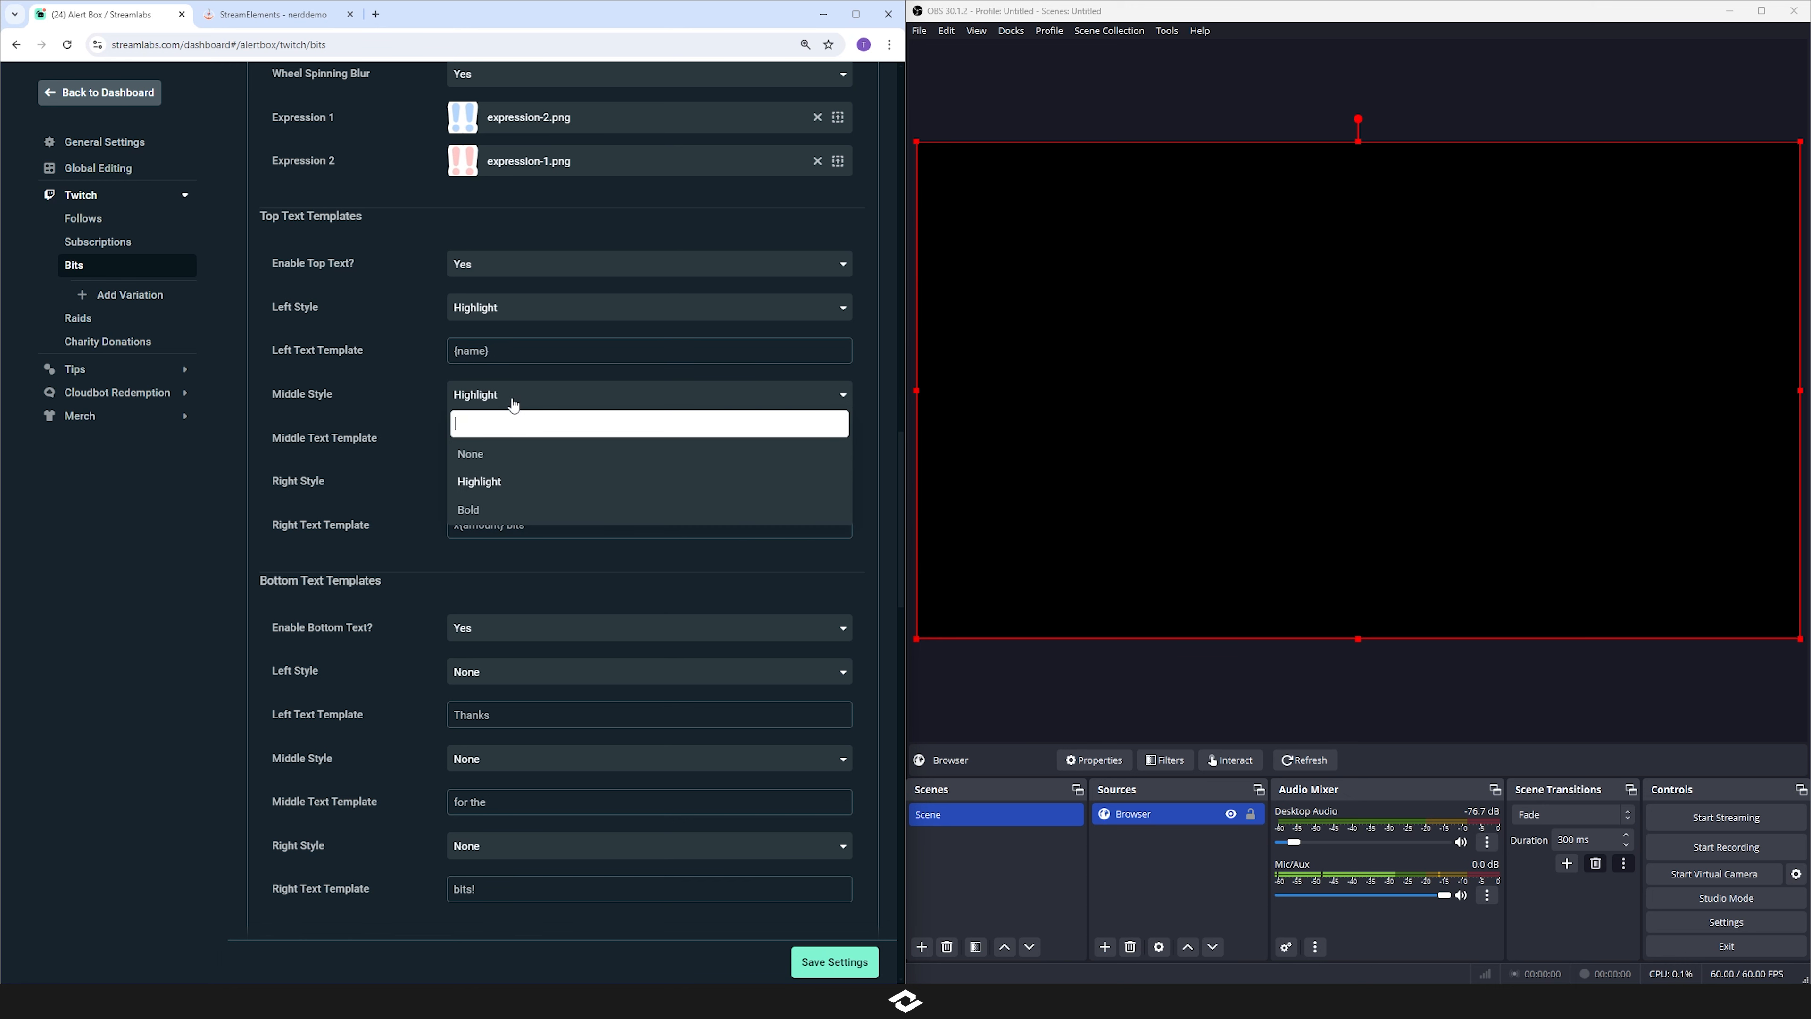
{"action": "left_click", "coordinate": [486, 506]}
{"action": "left_click", "coordinate": [509, 483]}
{"action": "left_click", "coordinate": [497, 541]}
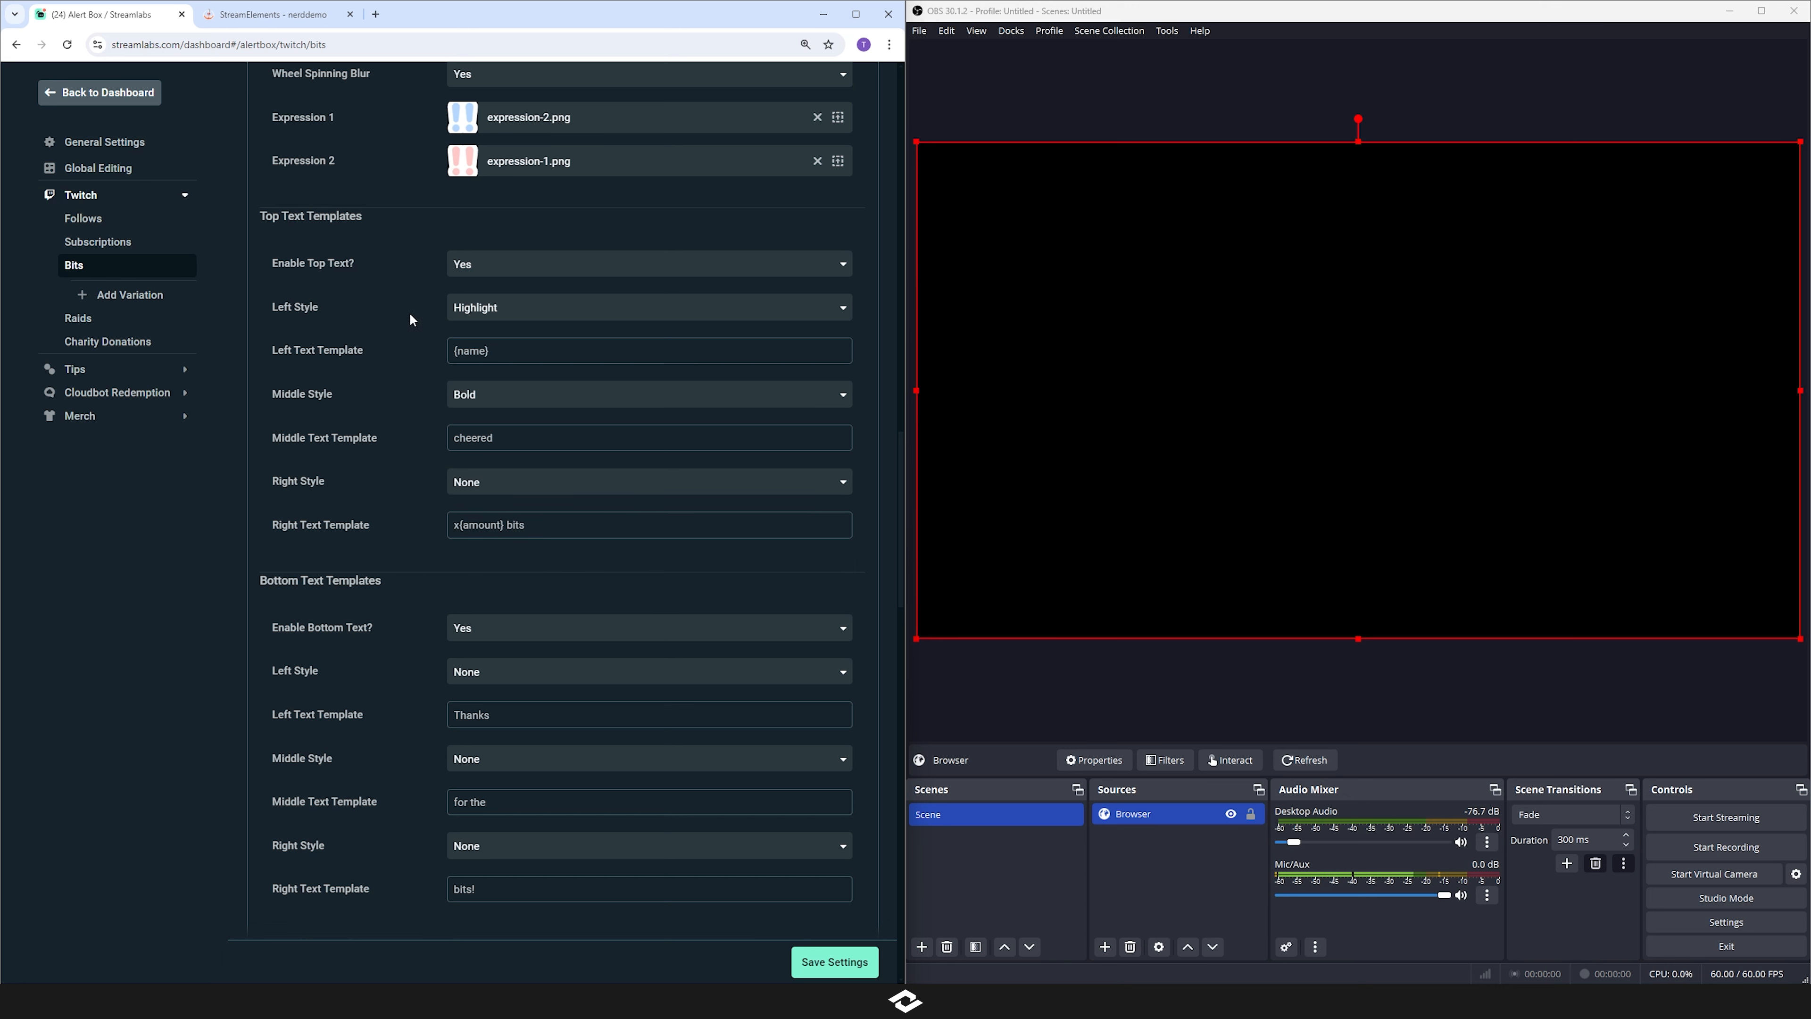
- Examine the top text's Left, Middle and Right Style fields and the name variable in Left Text Template
{"action": "left_click", "coordinate": [514, 309]}
{"action": "left_click", "coordinate": [514, 310]}
{"action": "left_click_drag", "start_coordinate": [340, 398], "coordinate": [280, 398]}
{"action": "left_click", "coordinate": [513, 400]}
{"action": "left_click", "coordinate": [513, 400]}
{"action": "left_click_drag", "start_coordinate": [358, 480], "coordinate": [286, 481]}
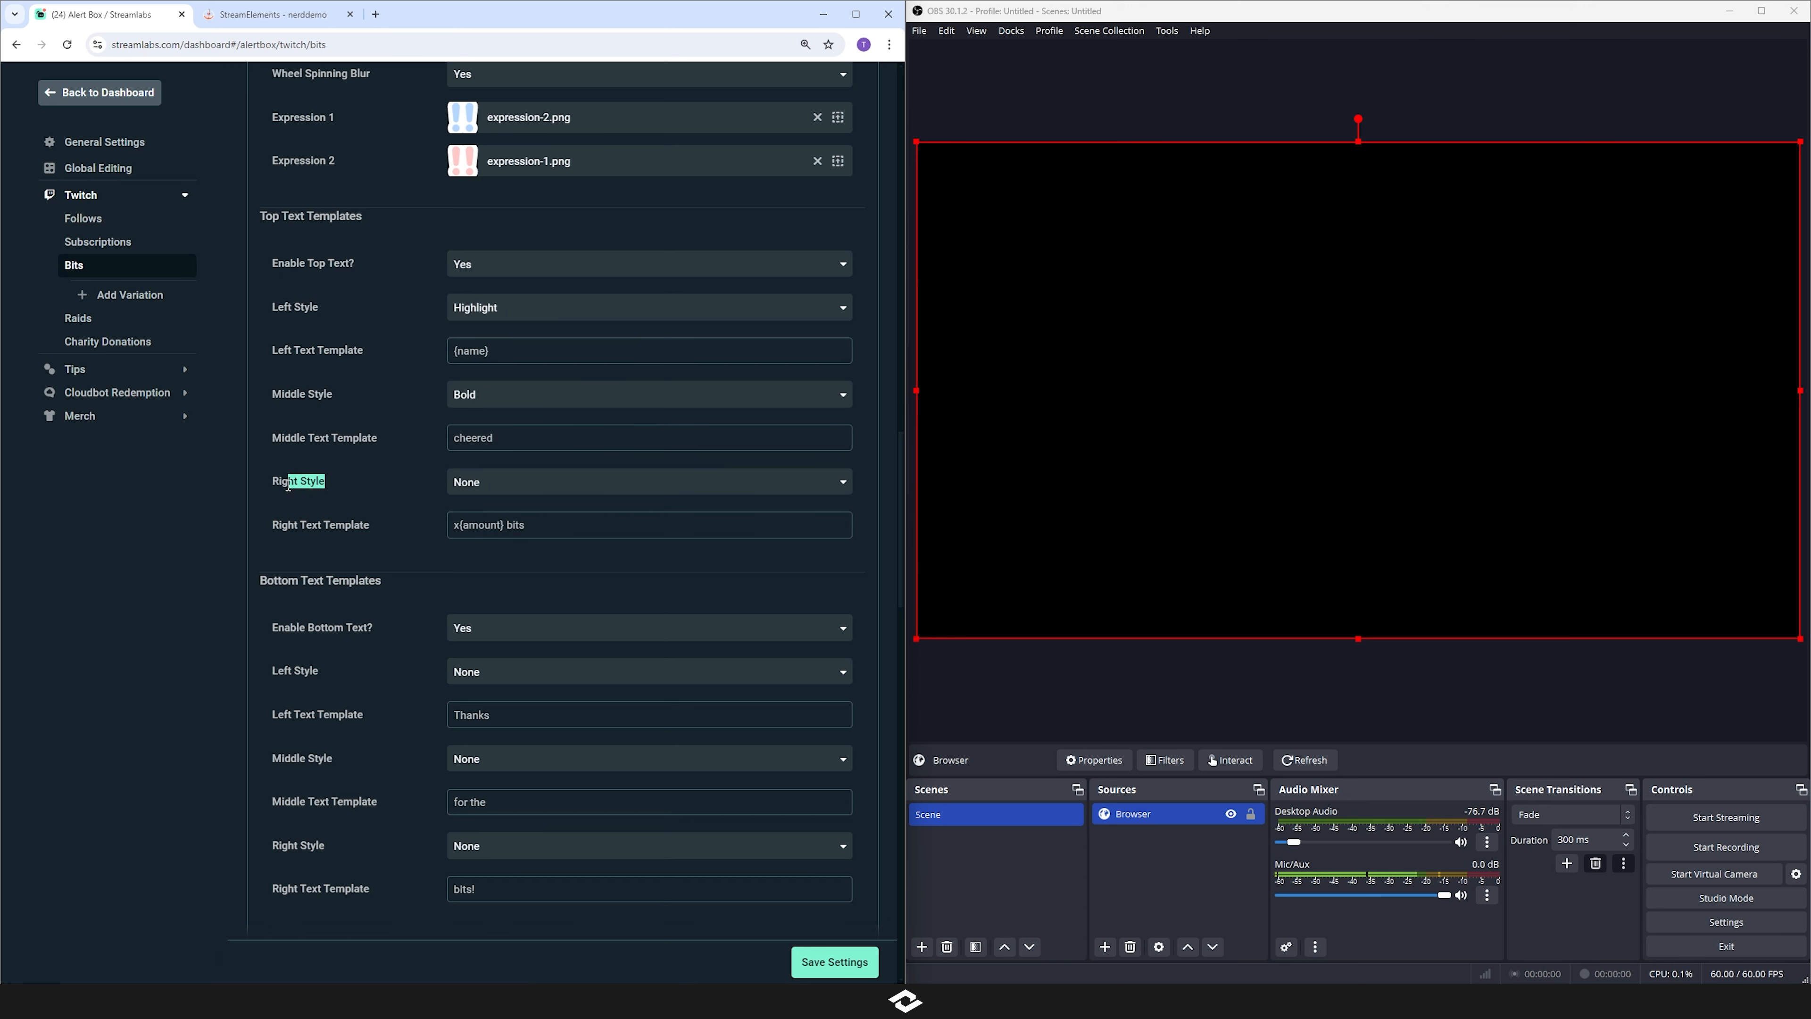
{"action": "left_click", "coordinate": [419, 487]}
{"action": "left_click_drag", "start_coordinate": [384, 354], "coordinate": [276, 351]}
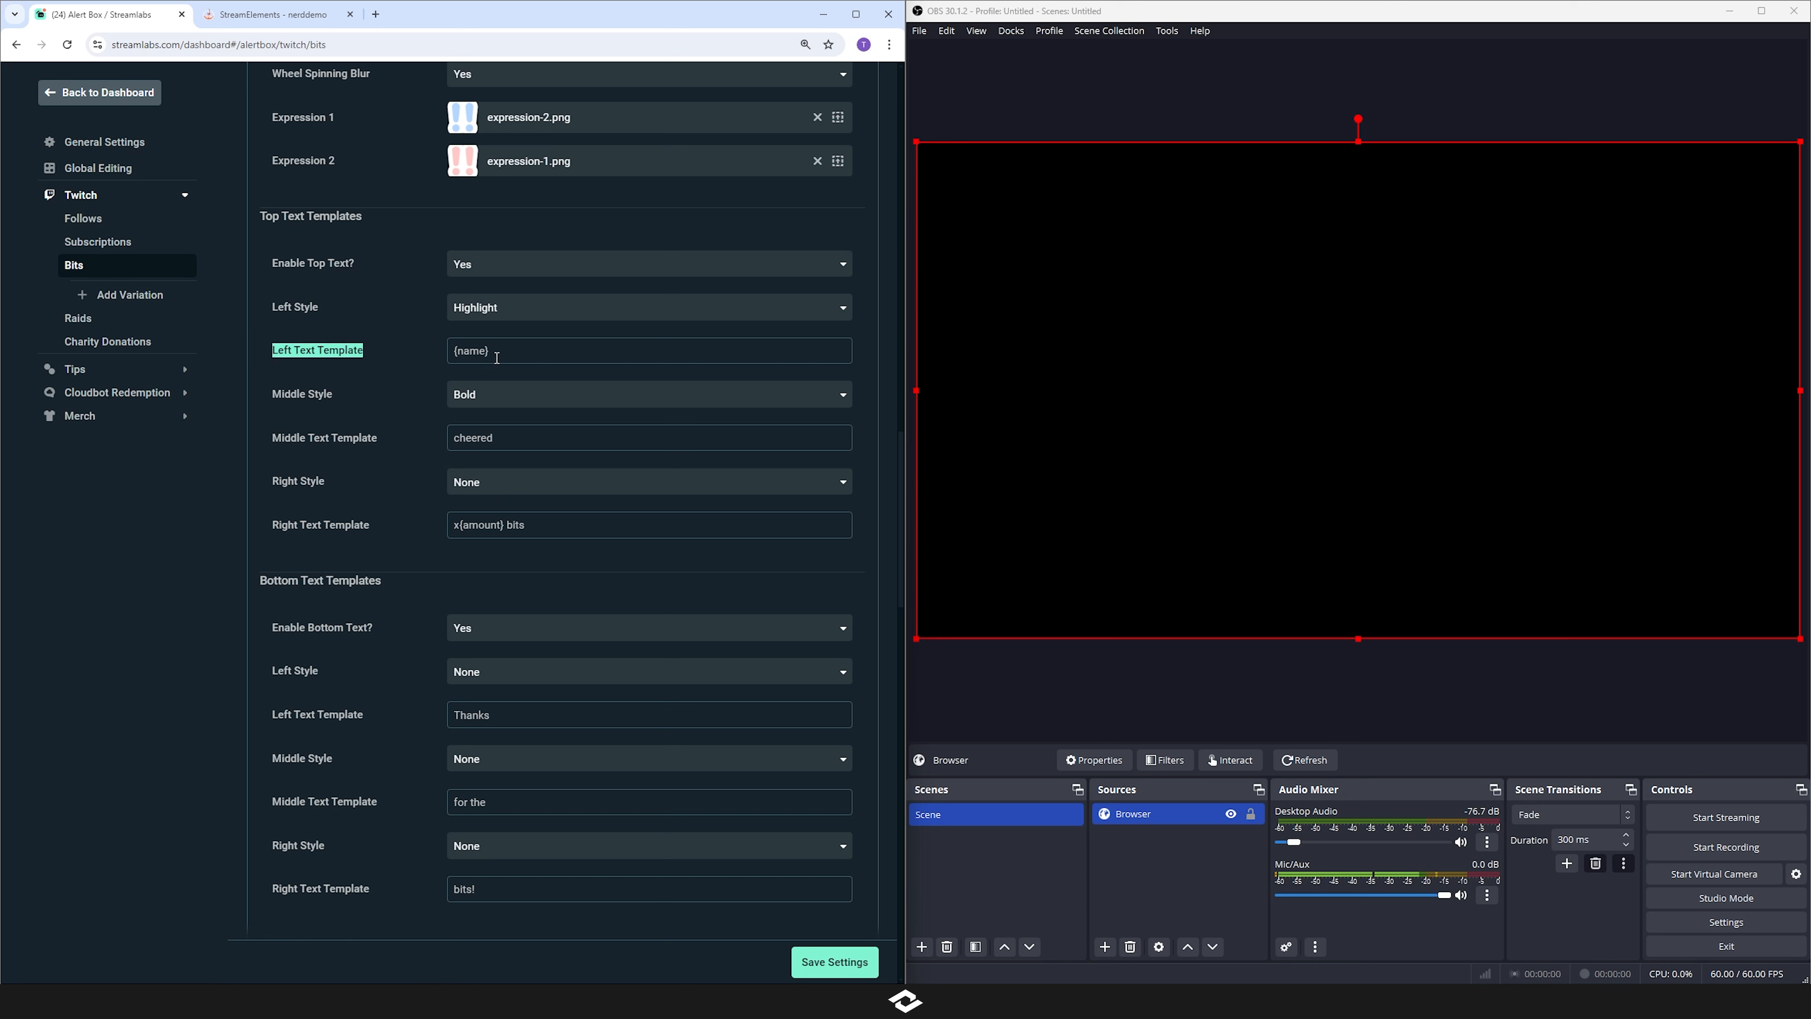
{"action": "left_click_drag", "start_coordinate": [542, 354], "coordinate": [426, 350]}
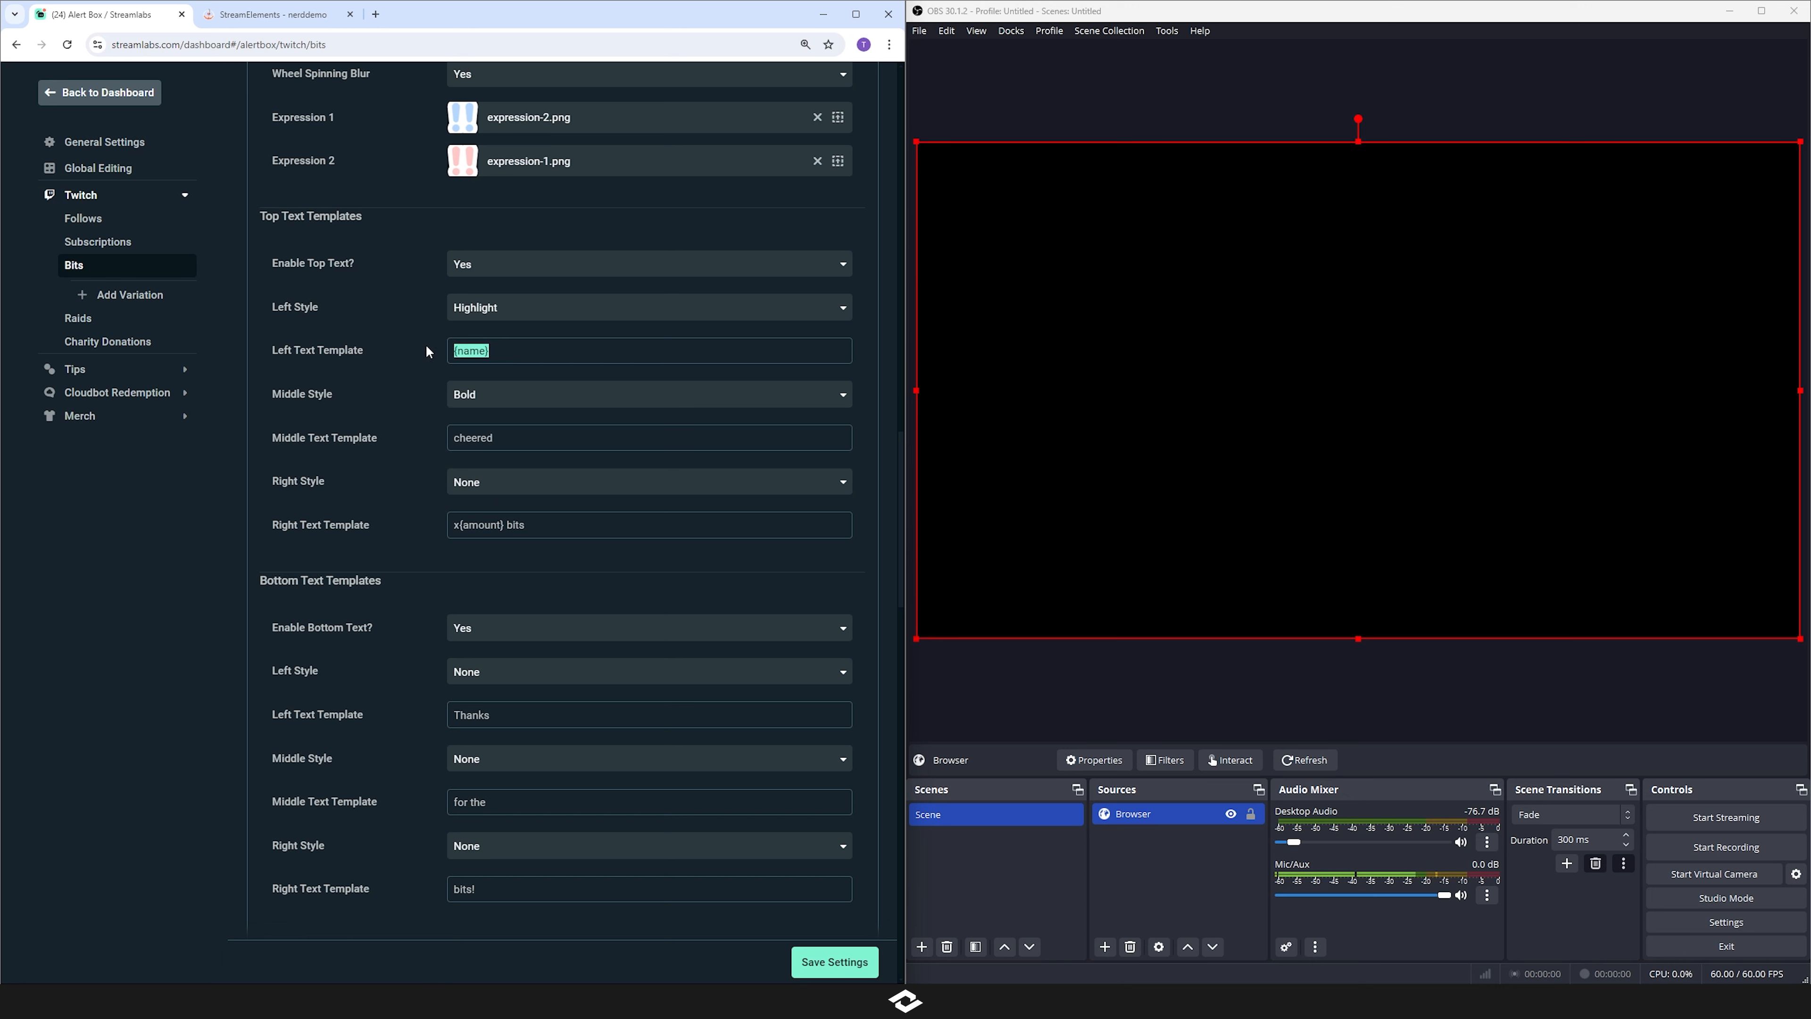
- Check the top text's Middle and Right Text Templates, save the settings and send a test Twitch Bits alert
{"action": "left_click_drag", "start_coordinate": [521, 443], "coordinate": [442, 438]}
{"action": "left_click_drag", "start_coordinate": [555, 524], "coordinate": [434, 531]}
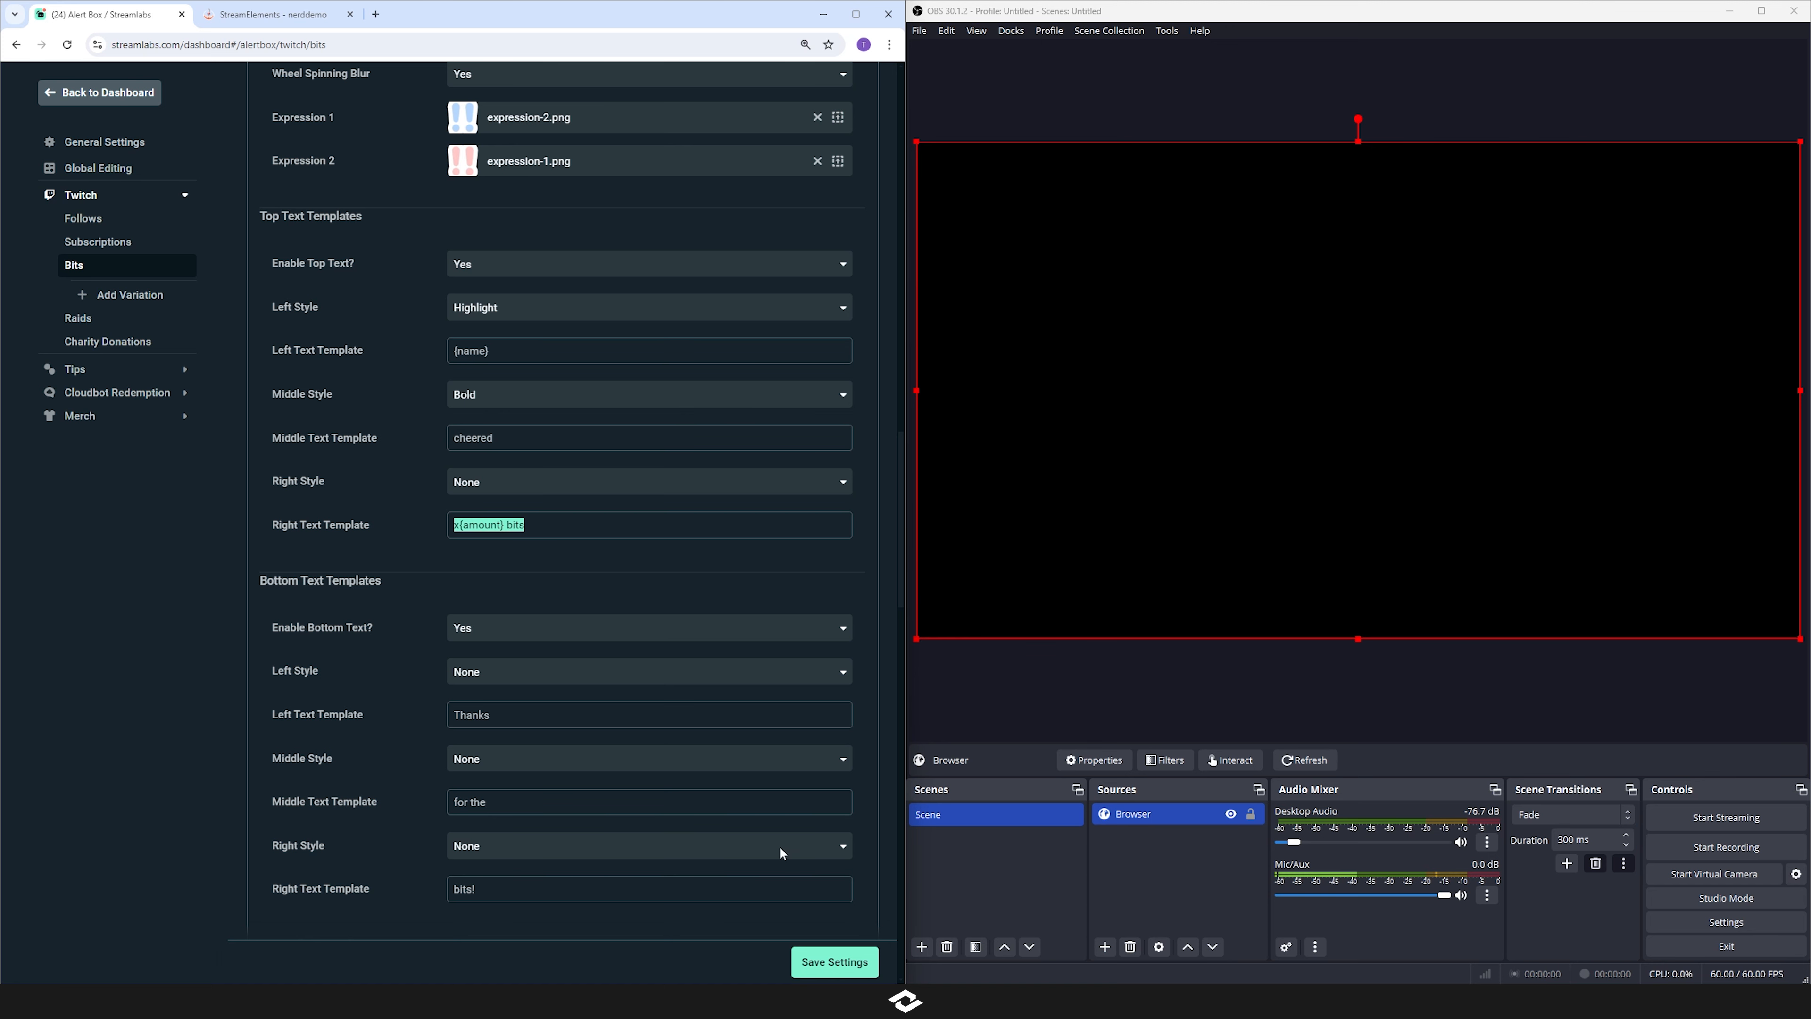
{"action": "left_click", "coordinate": [837, 970]}
{"action": "scroll", "coordinate": [580, 645], "scroll_direction": "up", "scroll_amount": 15}
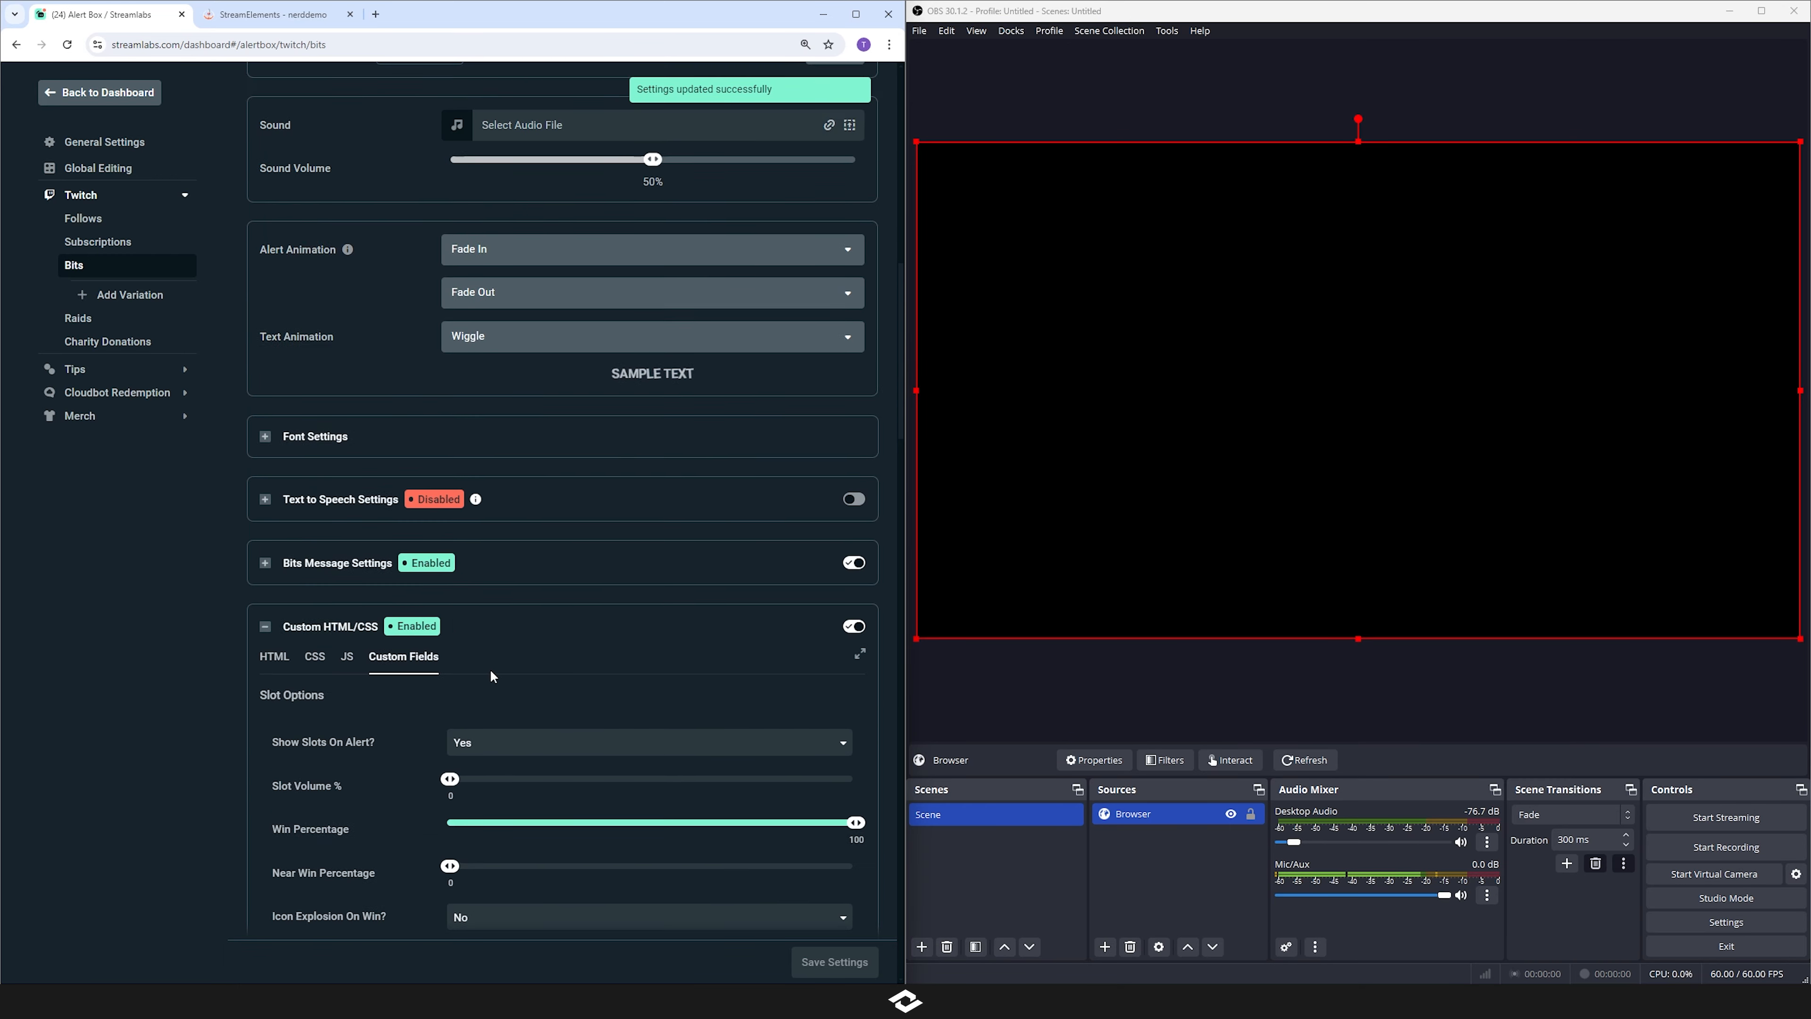
{"action": "scroll", "coordinate": [580, 646], "scroll_direction": "up", "scroll_amount": 10}
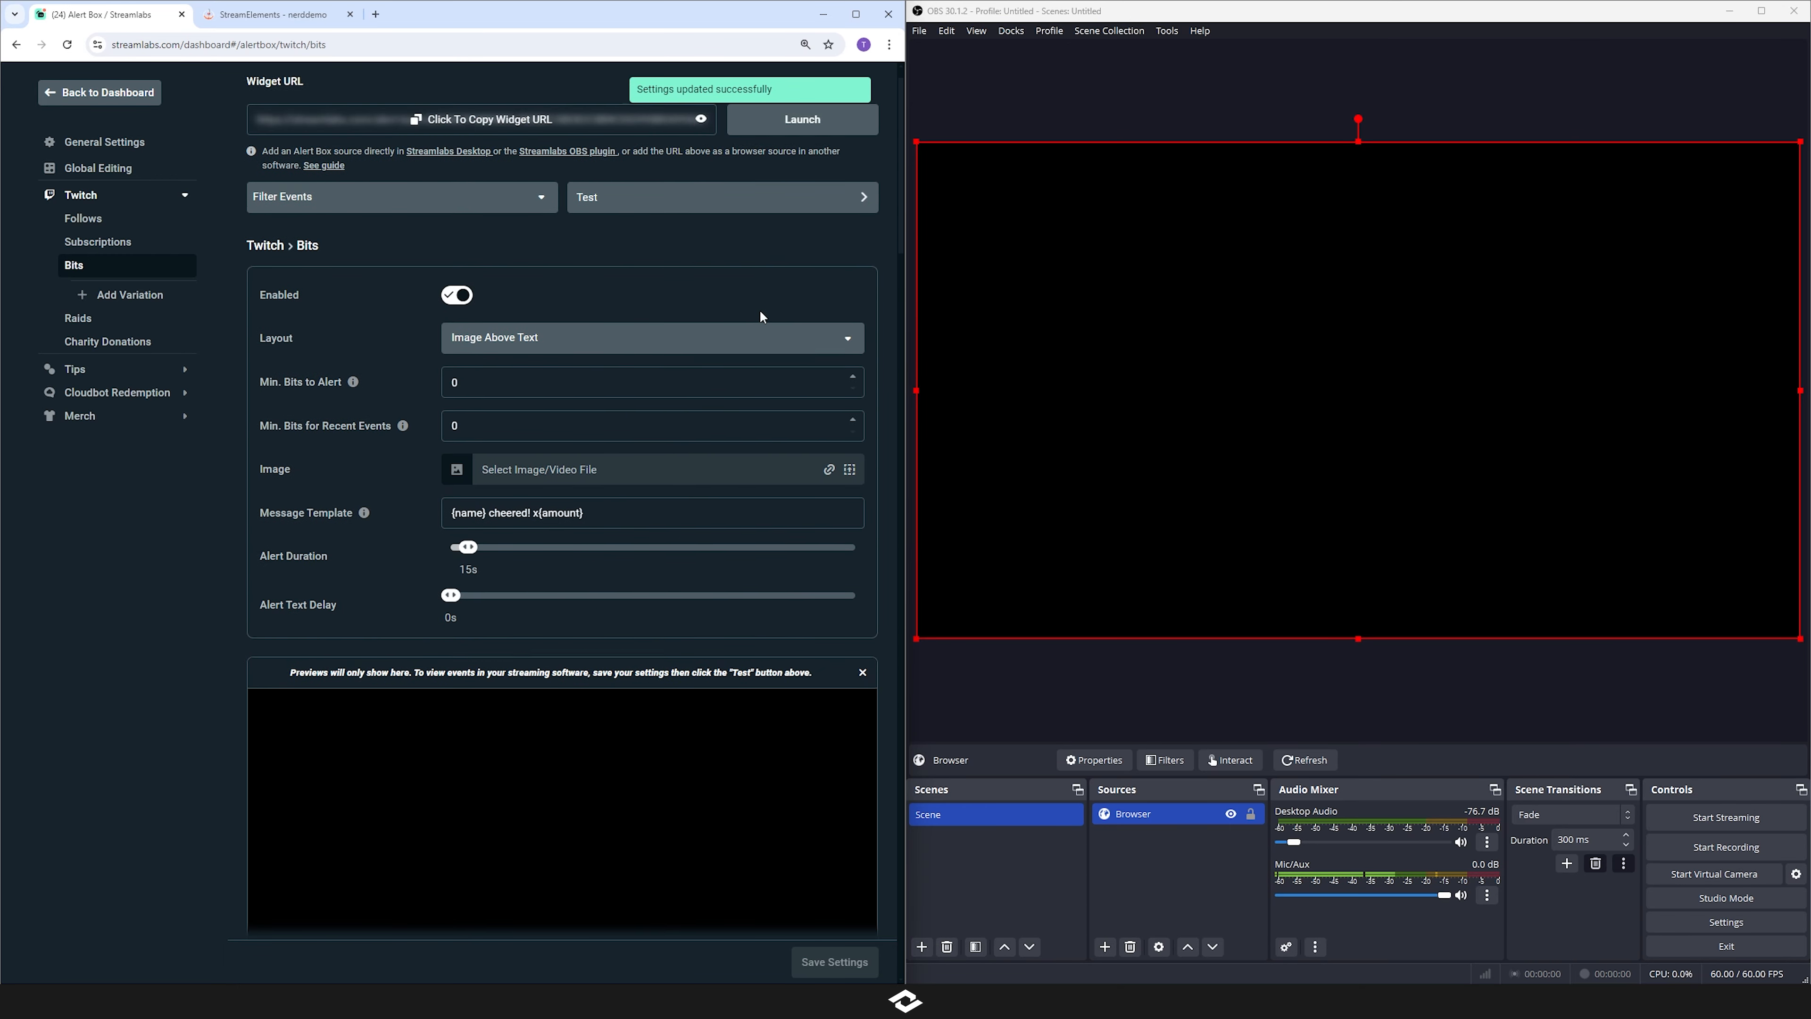
{"action": "left_click", "coordinate": [798, 246]}
{"action": "mouse_move", "coordinate": [734, 285]}
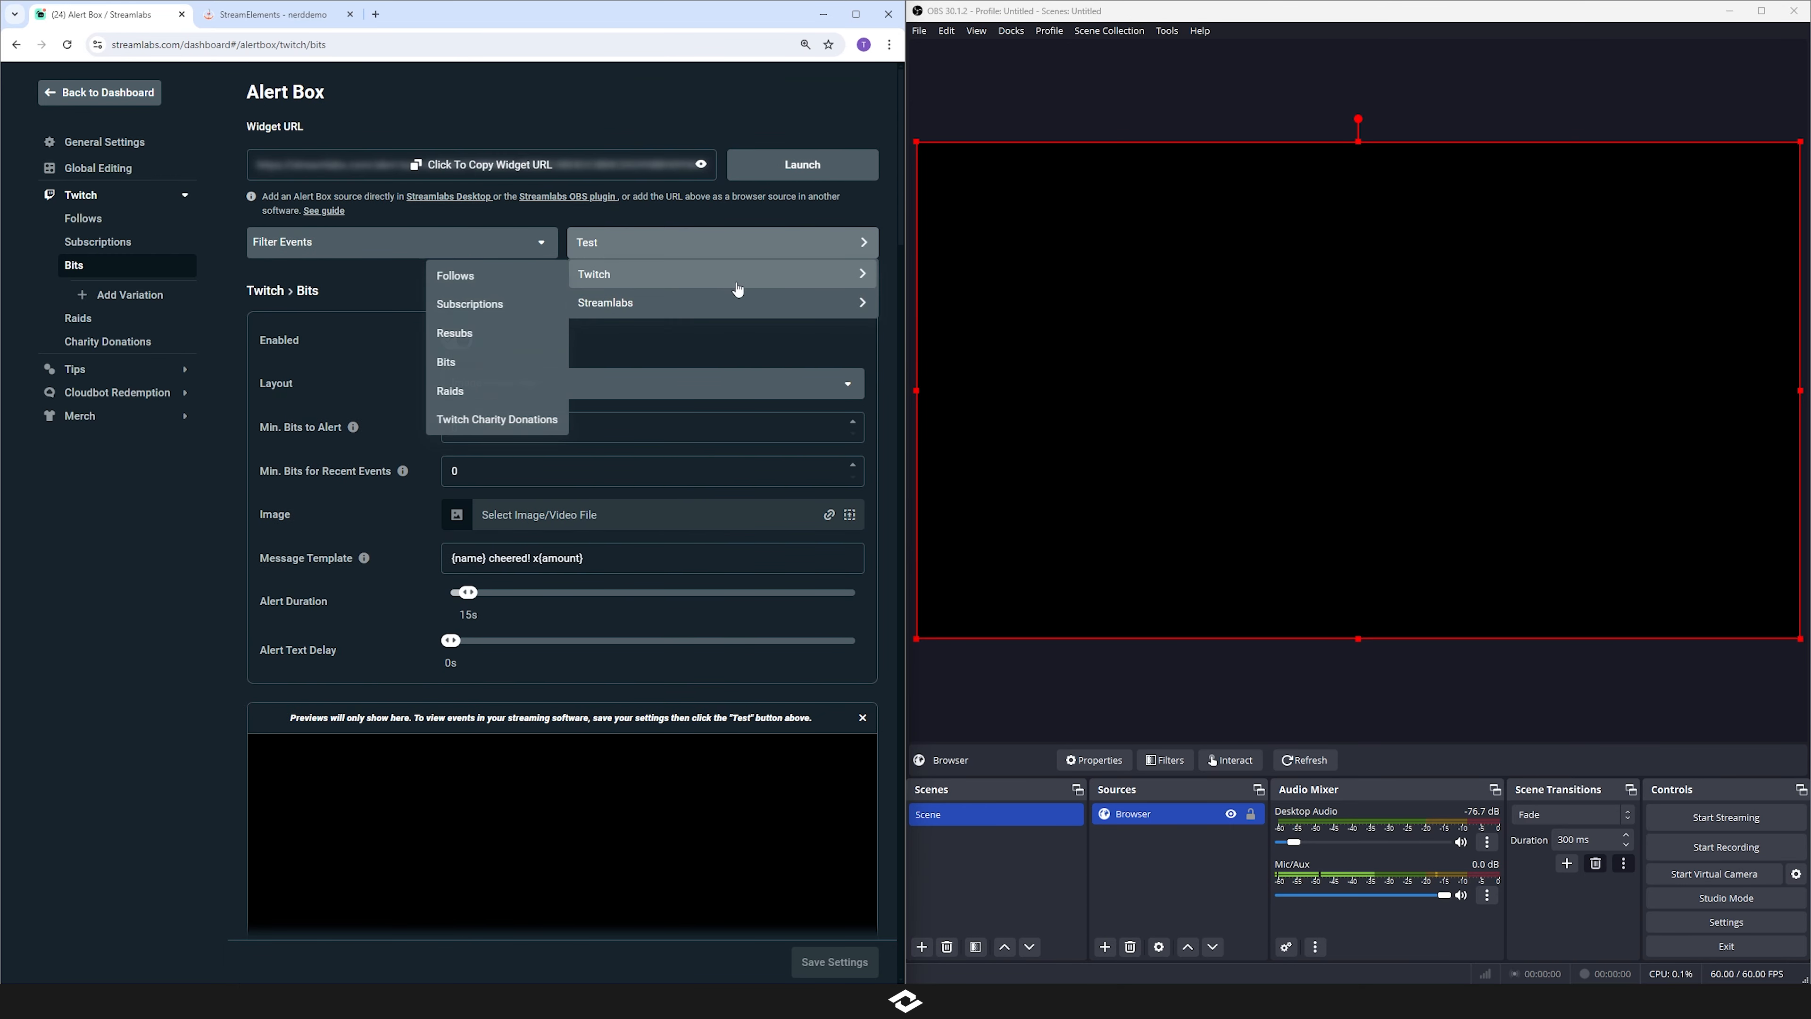
{"action": "left_click", "coordinate": [485, 361]}
- Compare the test alert's text in the OBS preview with the top and bottom text template fields
{"action": "scroll", "coordinate": [392, 542], "scroll_direction": "down", "scroll_amount": 15}
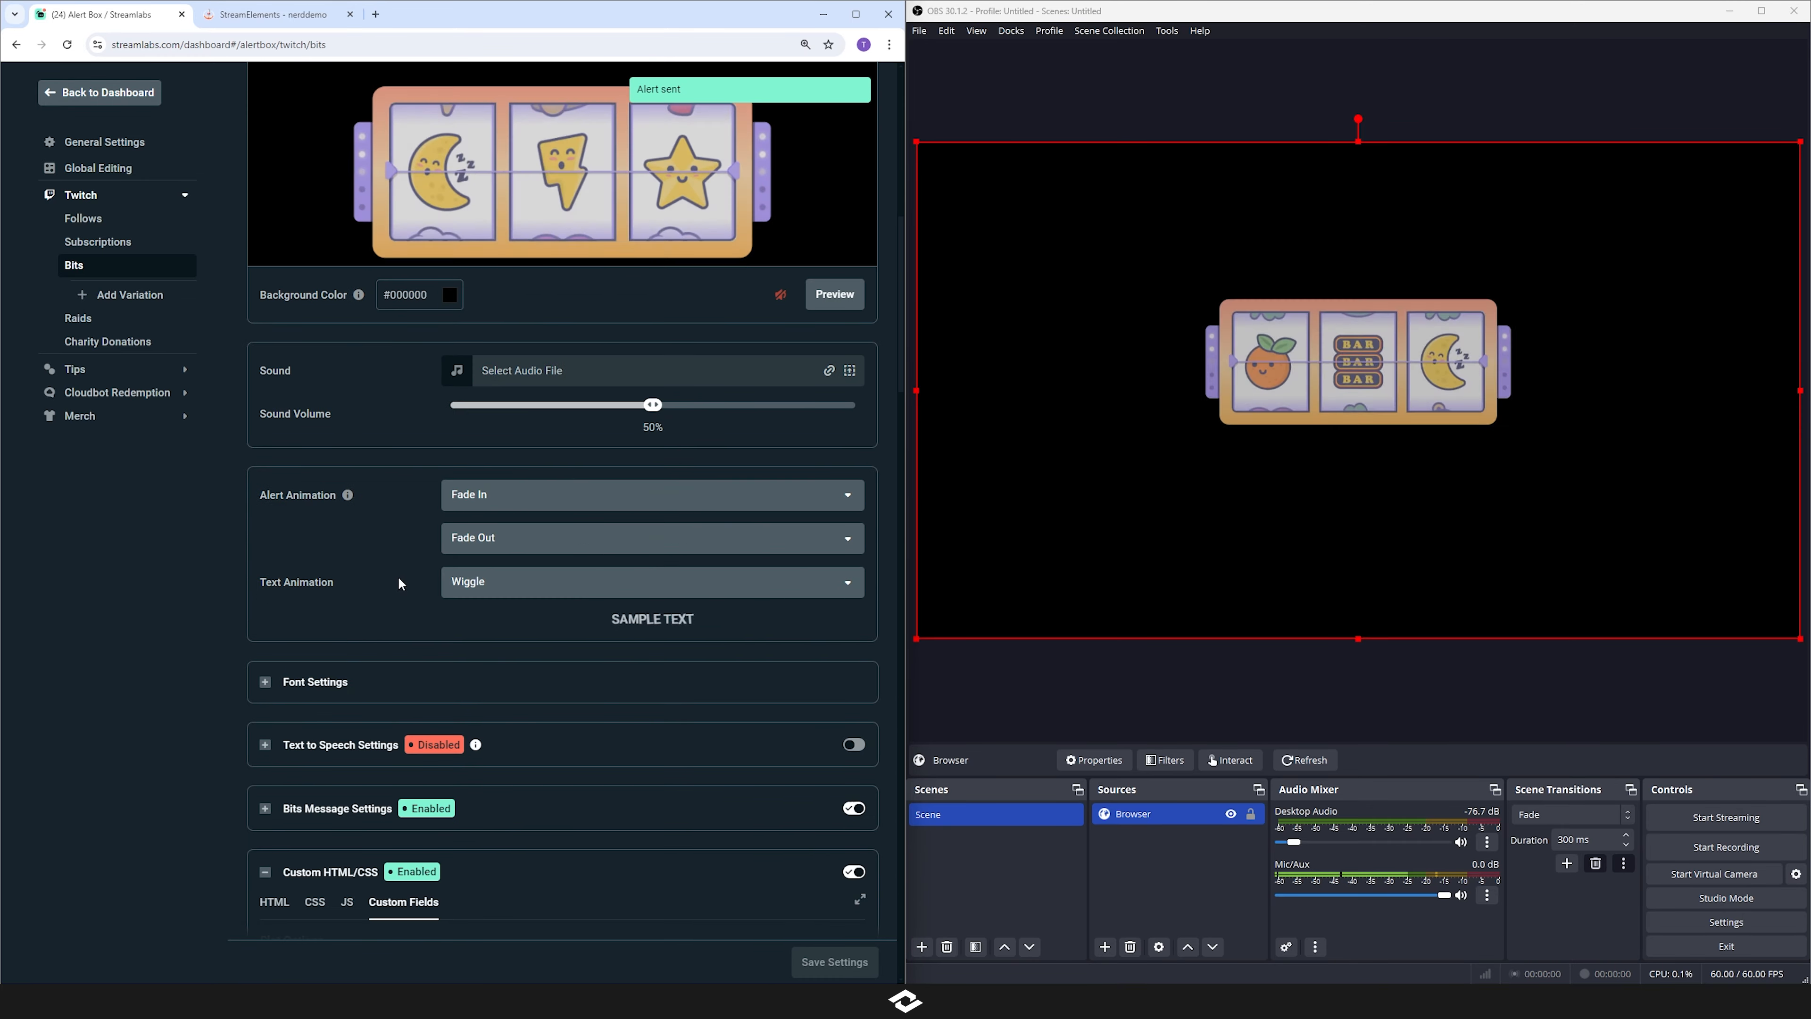
{"action": "scroll", "coordinate": [420, 580], "scroll_direction": "down", "scroll_amount": 10}
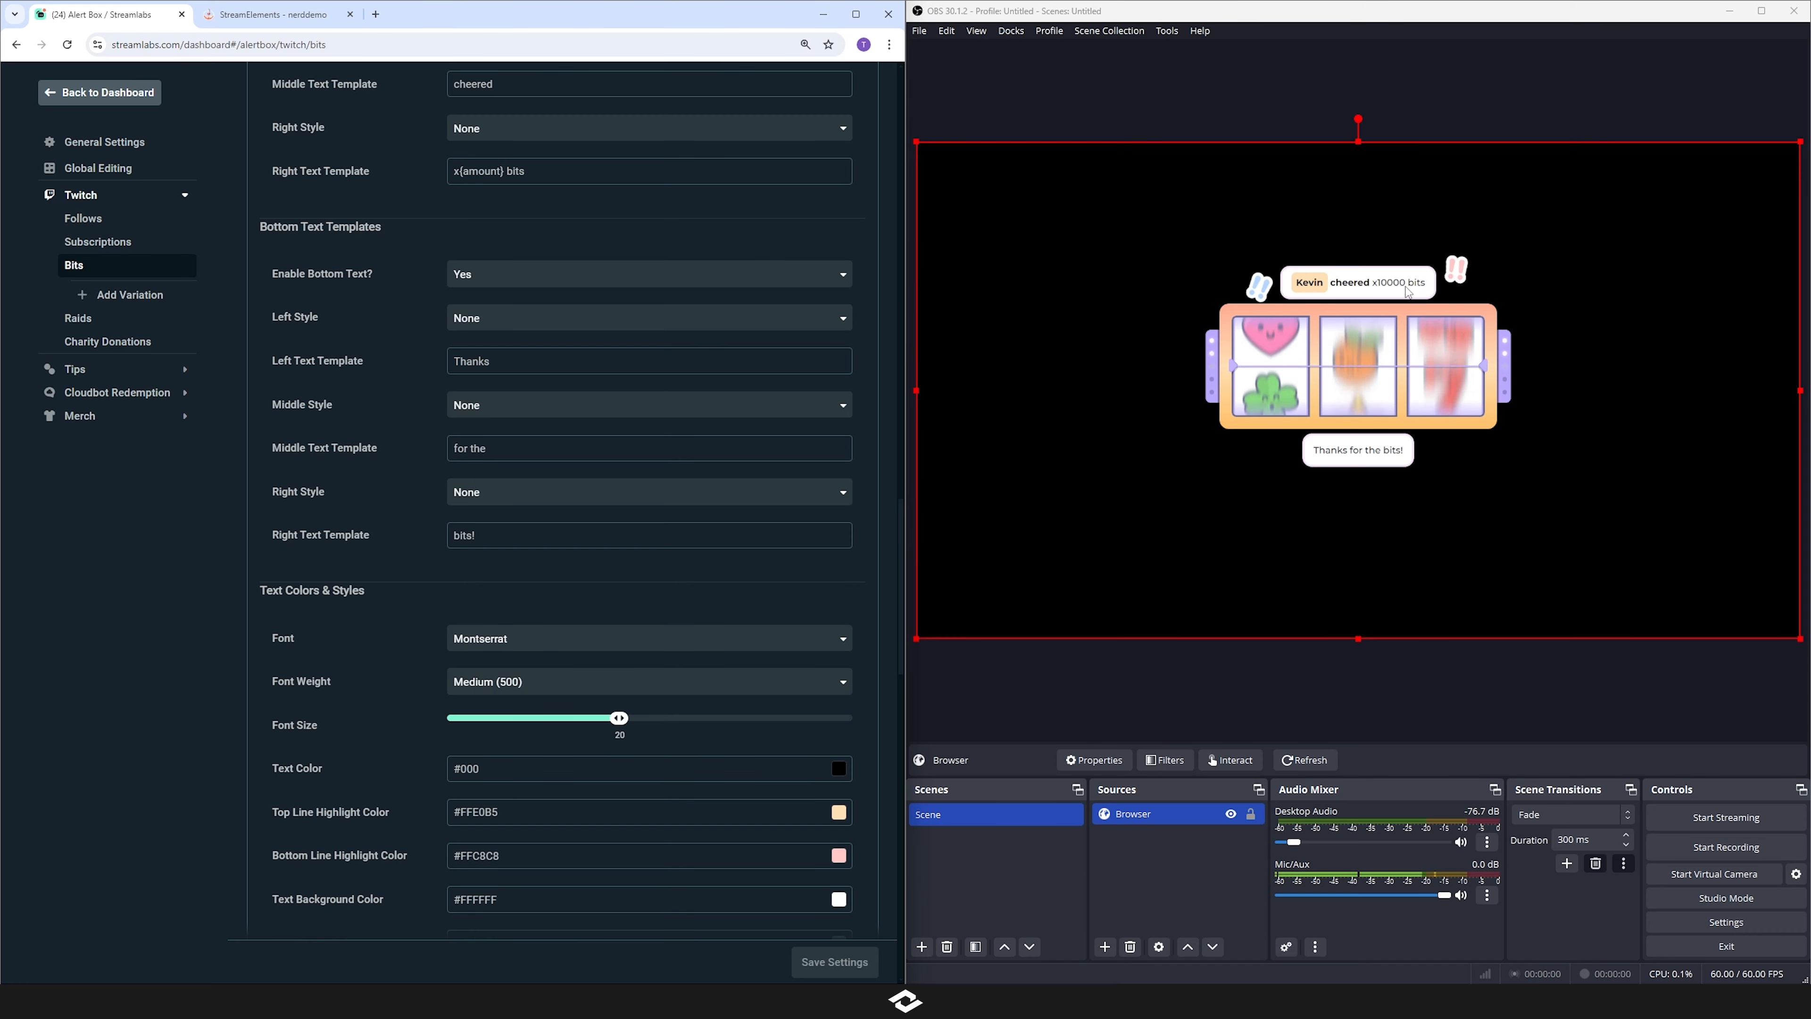
{"action": "scroll", "coordinate": [430, 561], "scroll_direction": "up", "scroll_amount": 5}
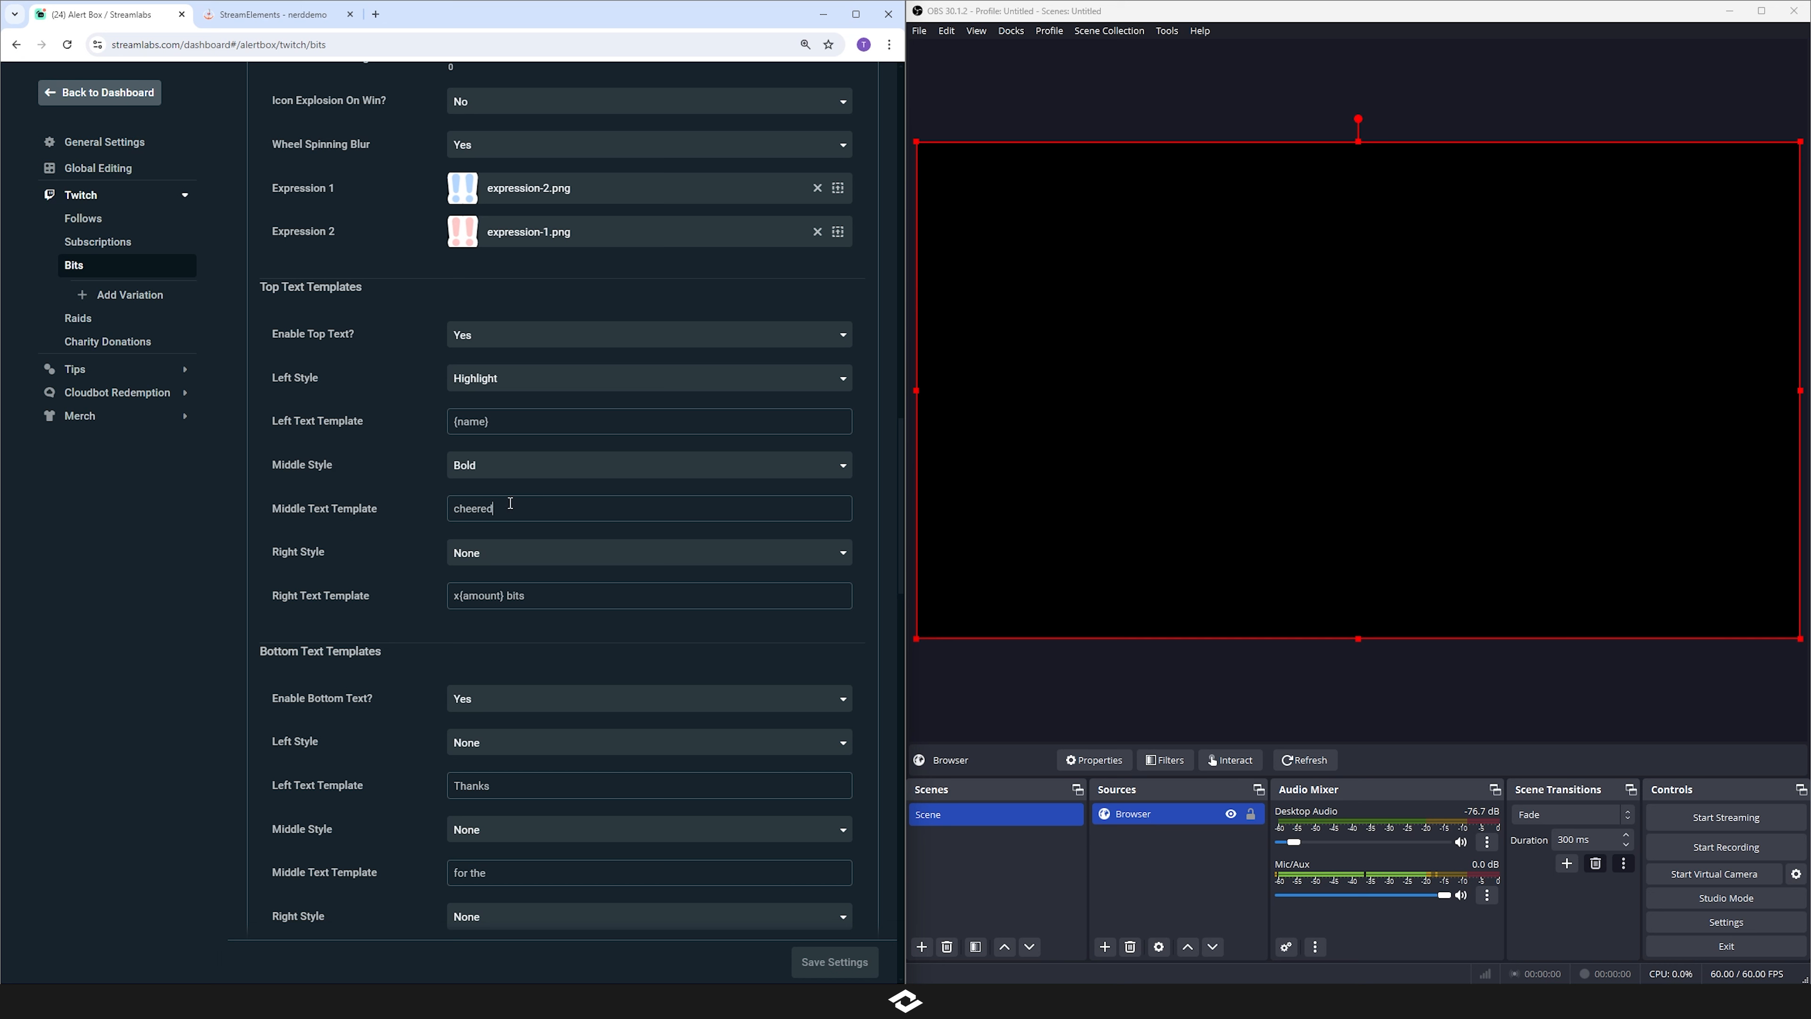
{"action": "scroll", "coordinate": [476, 593], "scroll_direction": "down", "scroll_amount": 3}
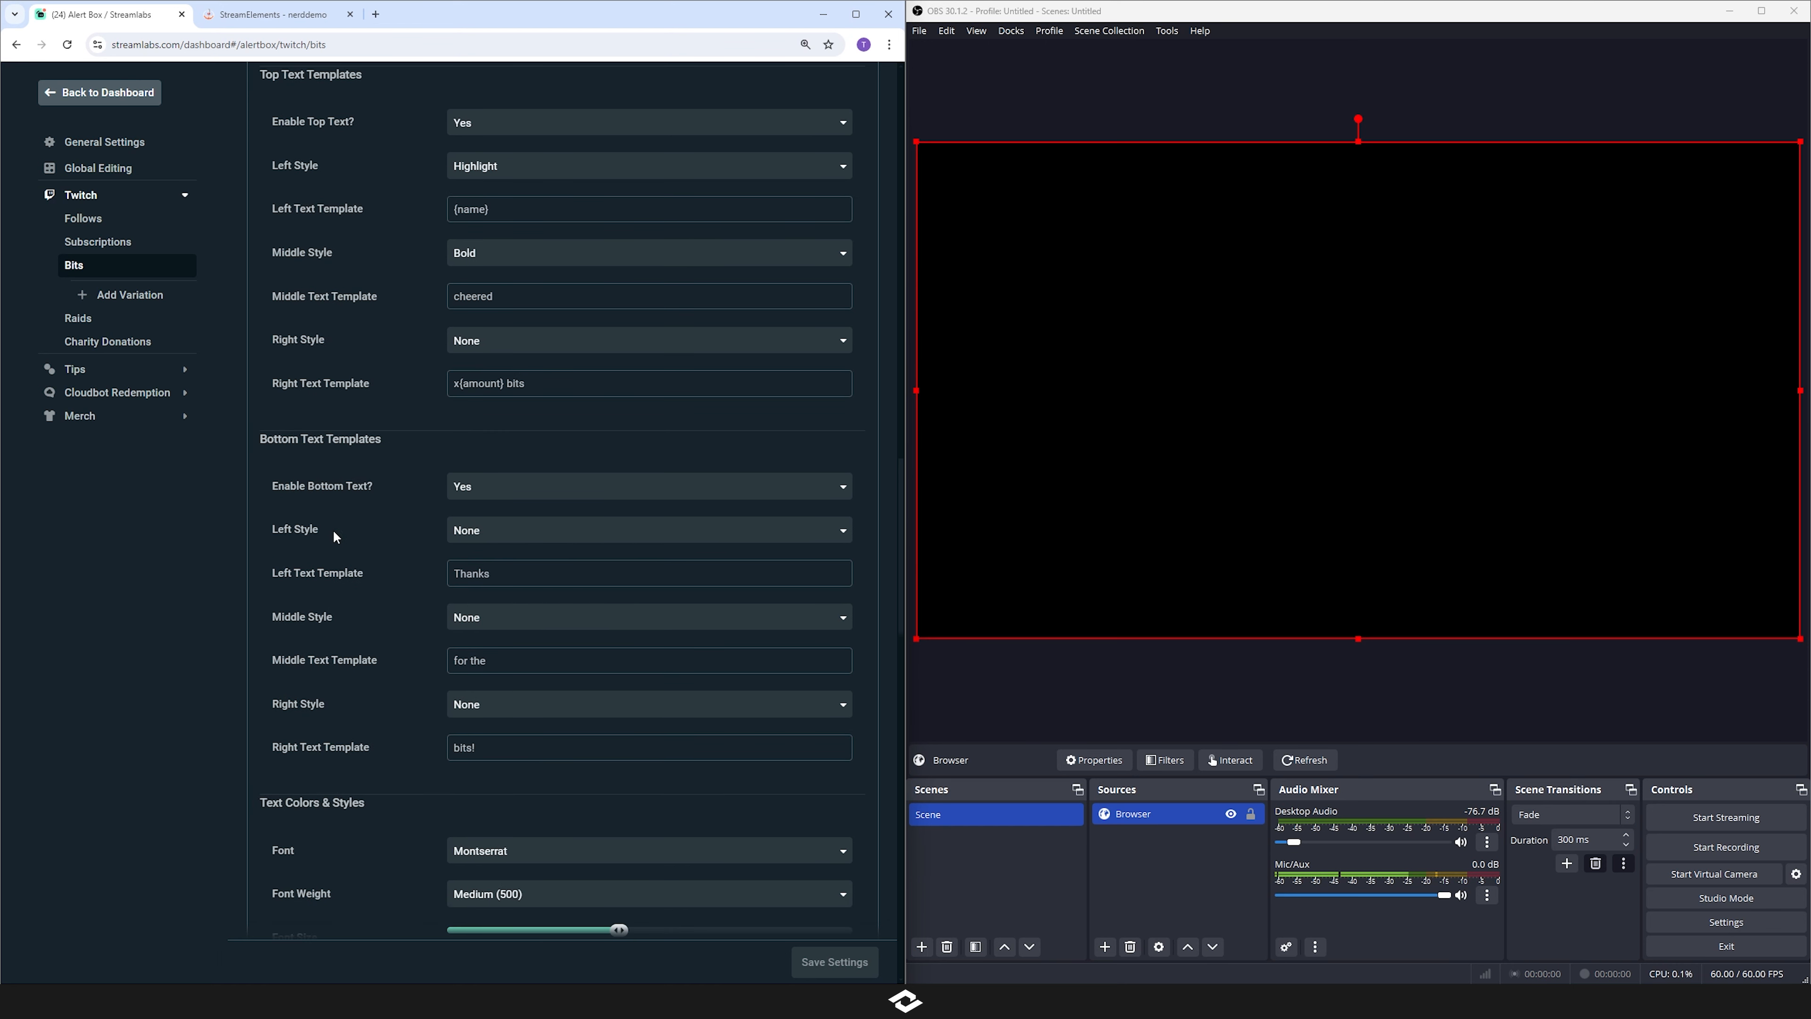
{"action": "left_click_drag", "start_coordinate": [510, 576], "coordinate": [419, 574]}
{"action": "left_click_drag", "start_coordinate": [504, 660], "coordinate": [408, 657]}
{"action": "left_click_drag", "start_coordinate": [494, 747], "coordinate": [395, 739]}
- Set the bottom Left Text Template to "Thanks for the bits", empty its Middle and Right Text Templates, and save the settings
{"action": "left_click_drag", "start_coordinate": [499, 583], "coordinate": [214, 560]}
{"action": "key", "text": "BackSpace"}
{"action": "left_click_drag", "start_coordinate": [499, 747], "coordinate": [394, 741]}
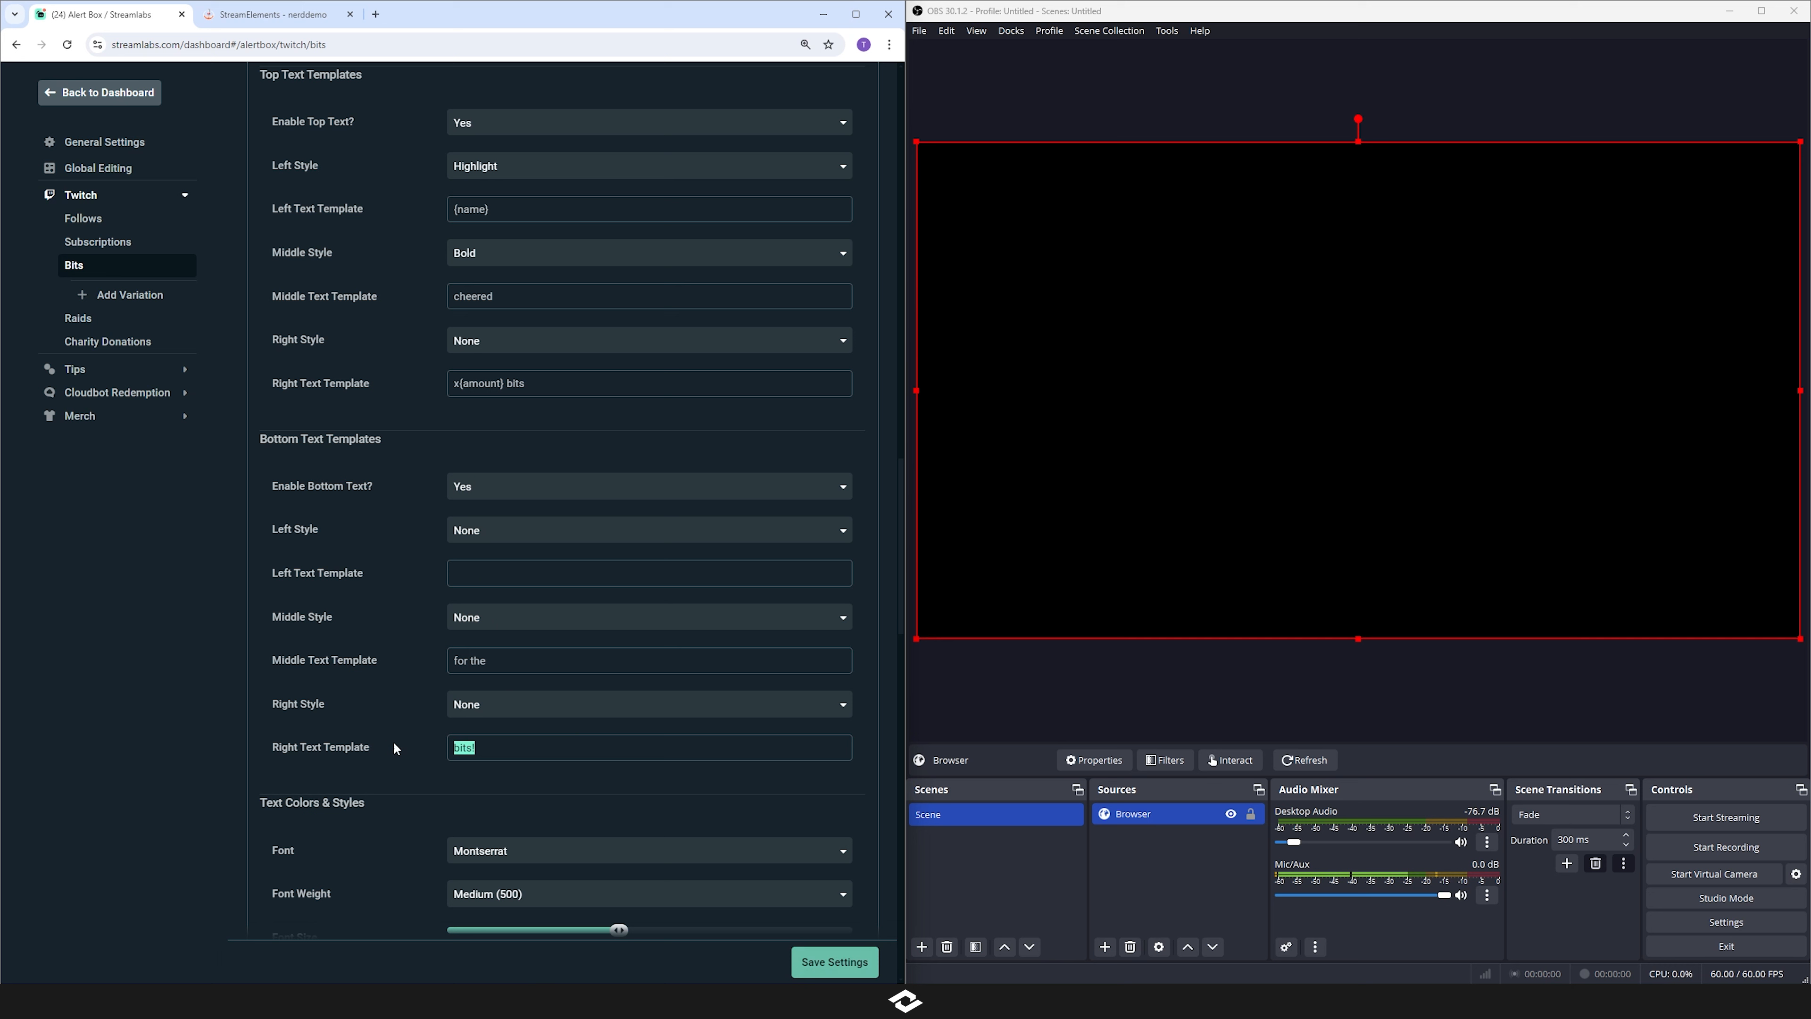
{"action": "key", "text": "BackSpace"}
{"action": "left_click_drag", "start_coordinate": [503, 661], "coordinate": [413, 657]}
{"action": "key", "text": "BackSpace"}
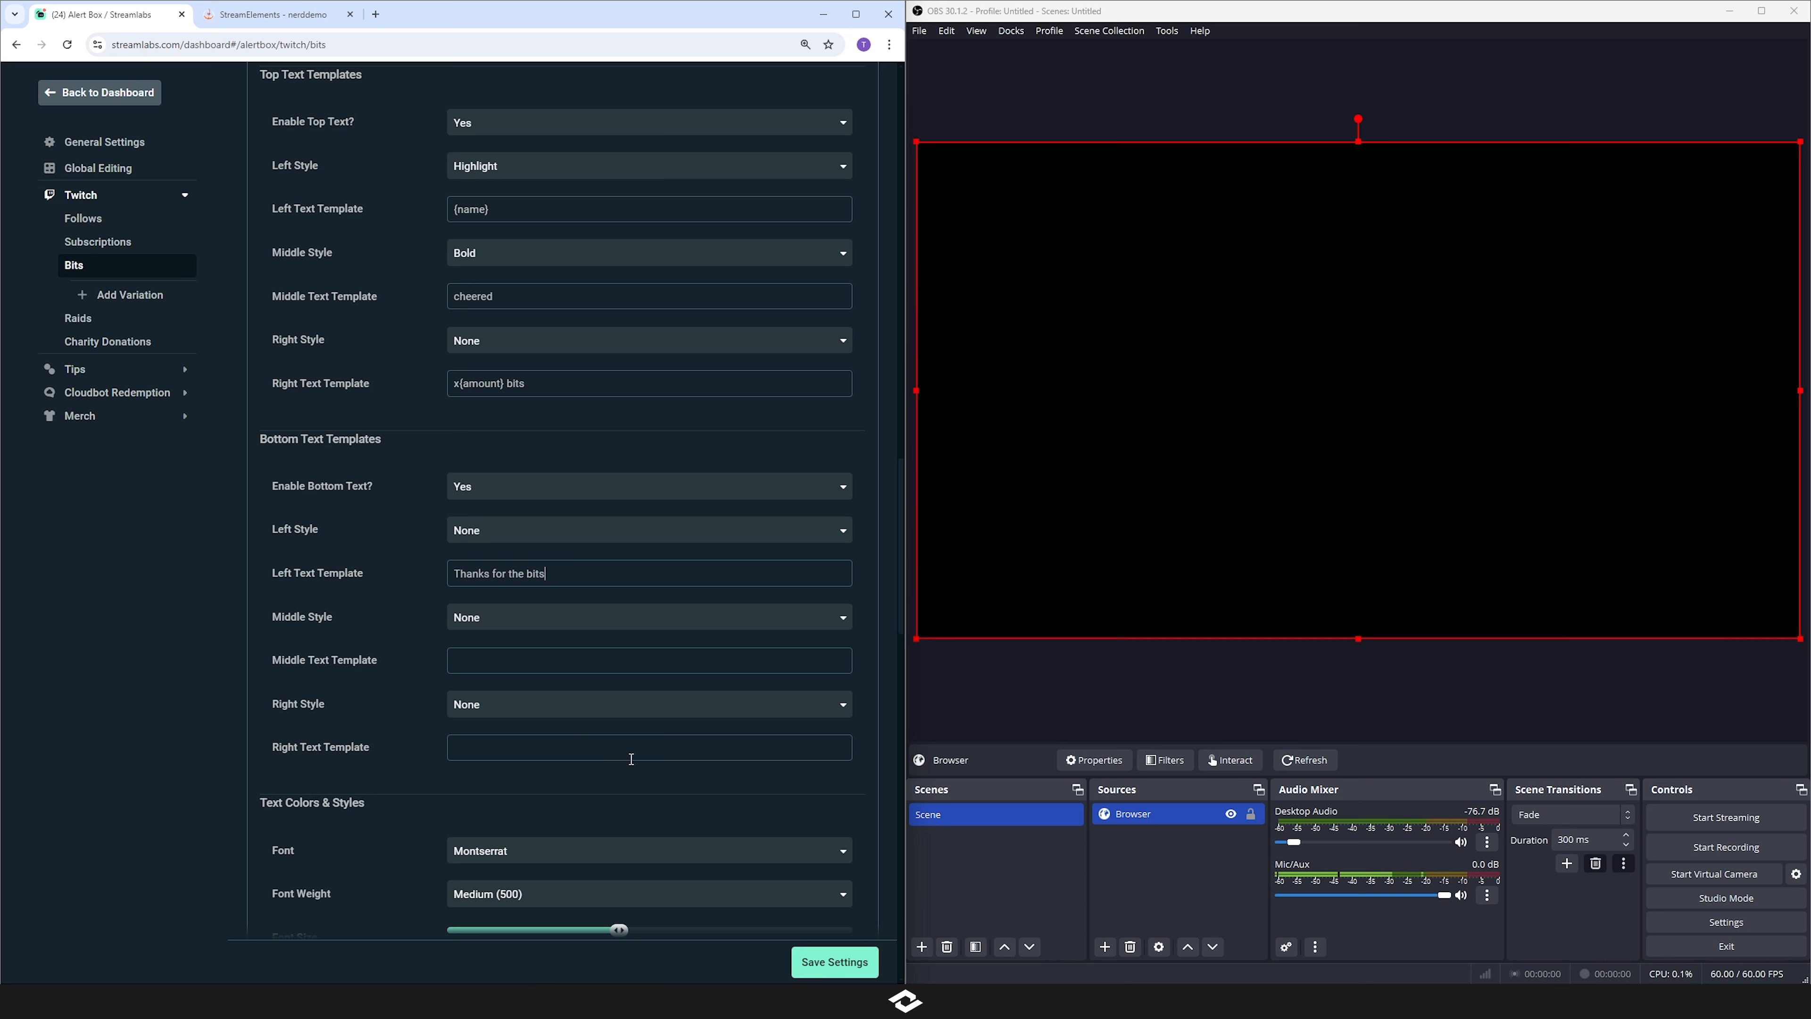
{"action": "left_click", "coordinate": [824, 962]}
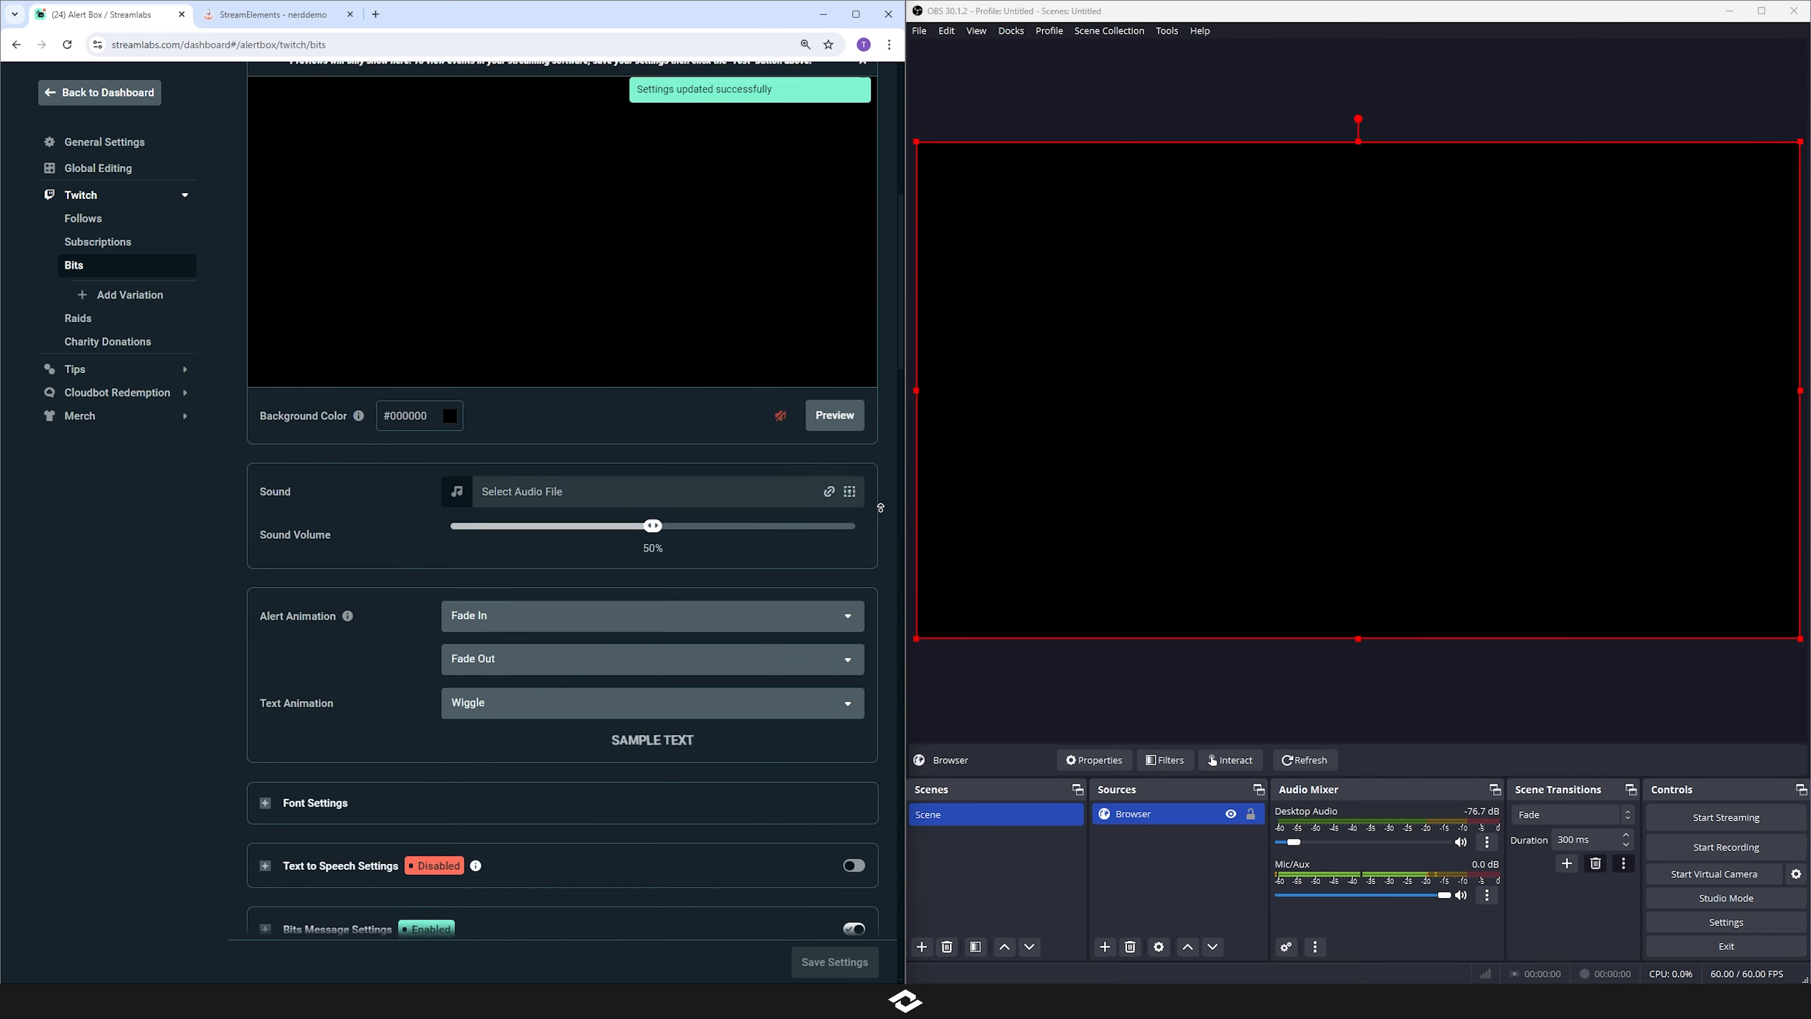
- Send a test Twitch Bits alert and deselect the browser source in the OBS preview
{"action": "left_click", "coordinate": [748, 243]}
{"action": "mouse_move", "coordinate": [594, 274]}
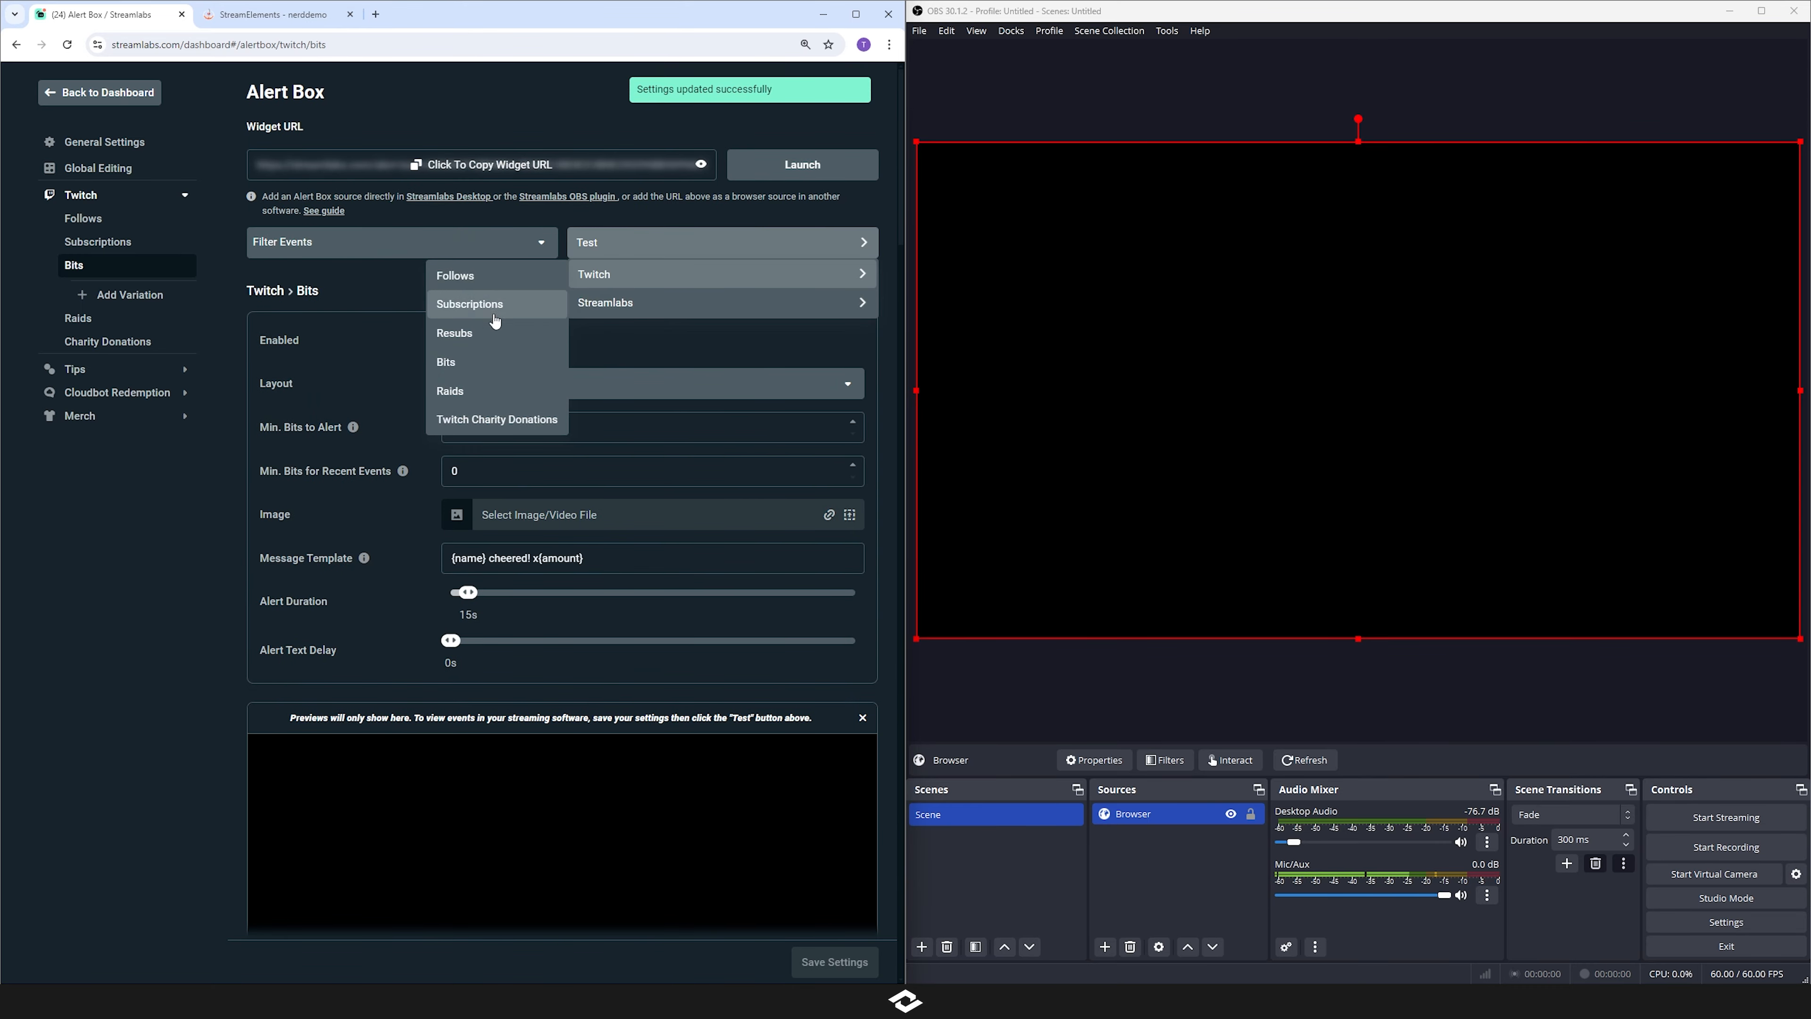
{"action": "left_click", "coordinate": [472, 367]}
{"action": "left_click", "coordinate": [1338, 700]}
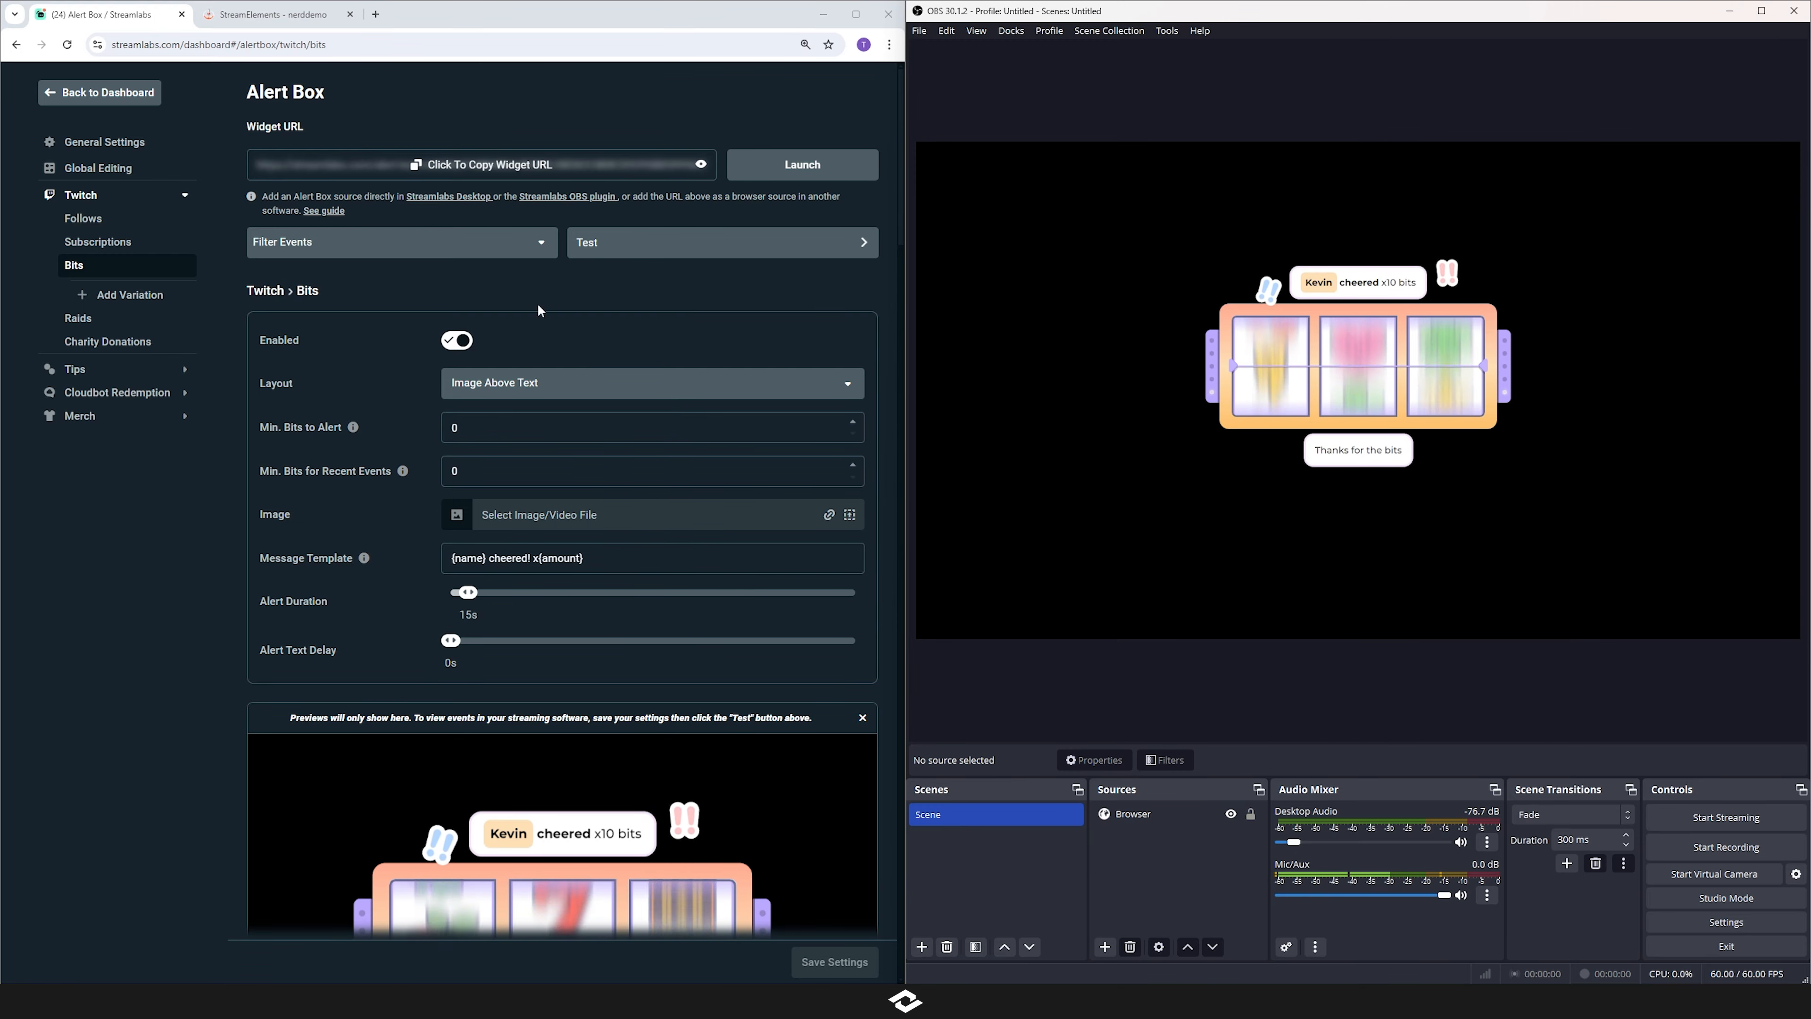
- Review the Bits alert's text templates, text colors and styles, machine colors and slot icons
{"action": "scroll", "coordinate": [290, 540], "scroll_direction": "down", "scroll_amount": 4}
{"action": "scroll", "coordinate": [290, 538], "scroll_direction": "down", "scroll_amount": 20}
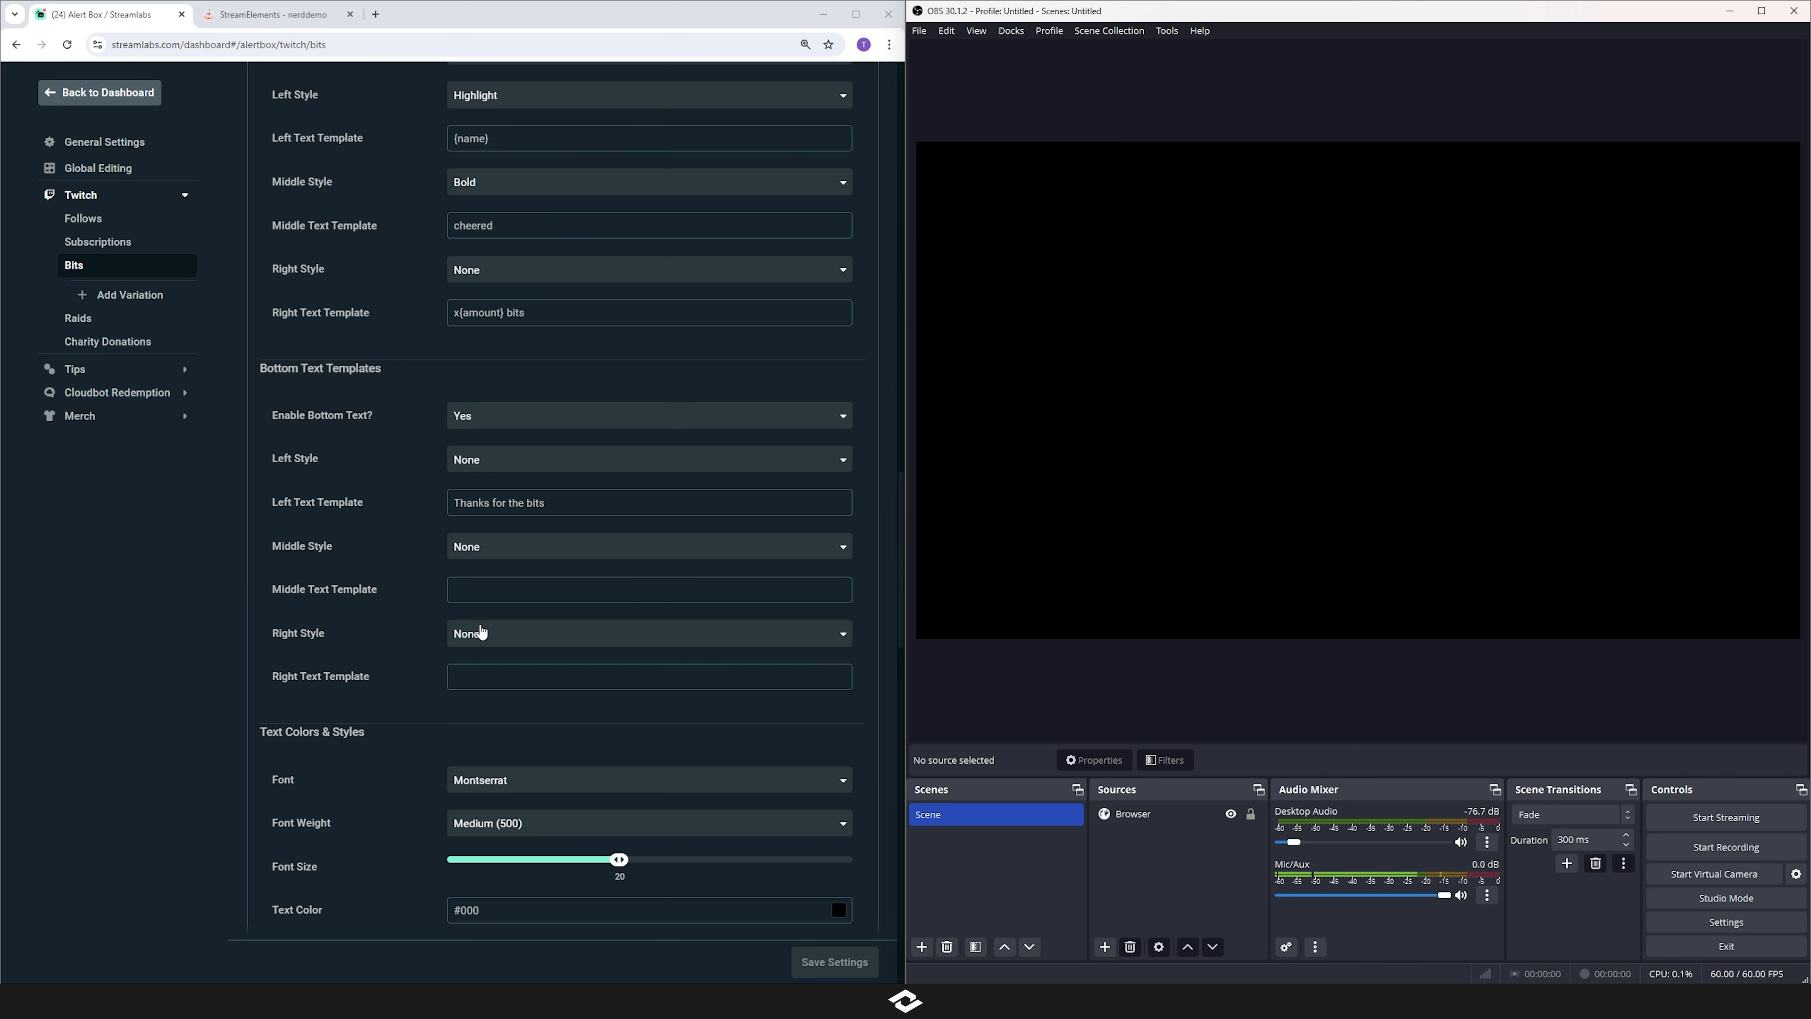
{"action": "scroll", "coordinate": [383, 505], "scroll_direction": "up", "scroll_amount": 2}
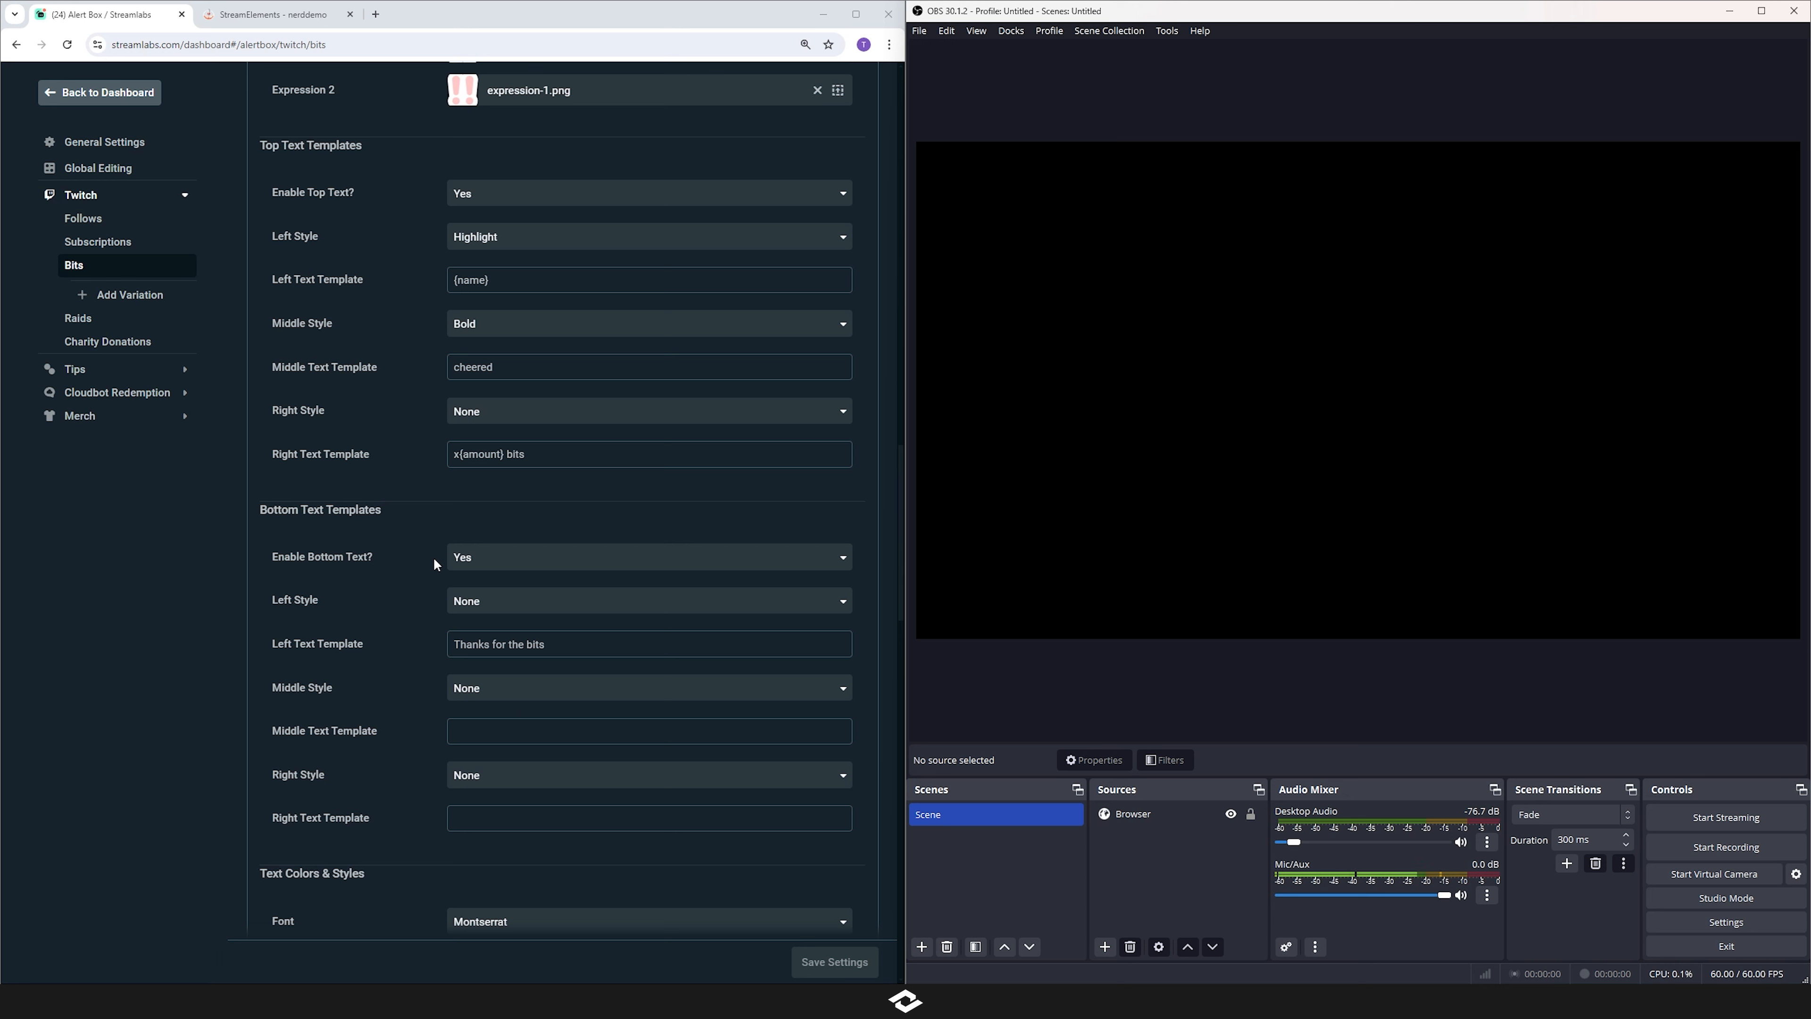
{"action": "left_click_drag", "start_coordinate": [533, 455], "coordinate": [246, 453]}
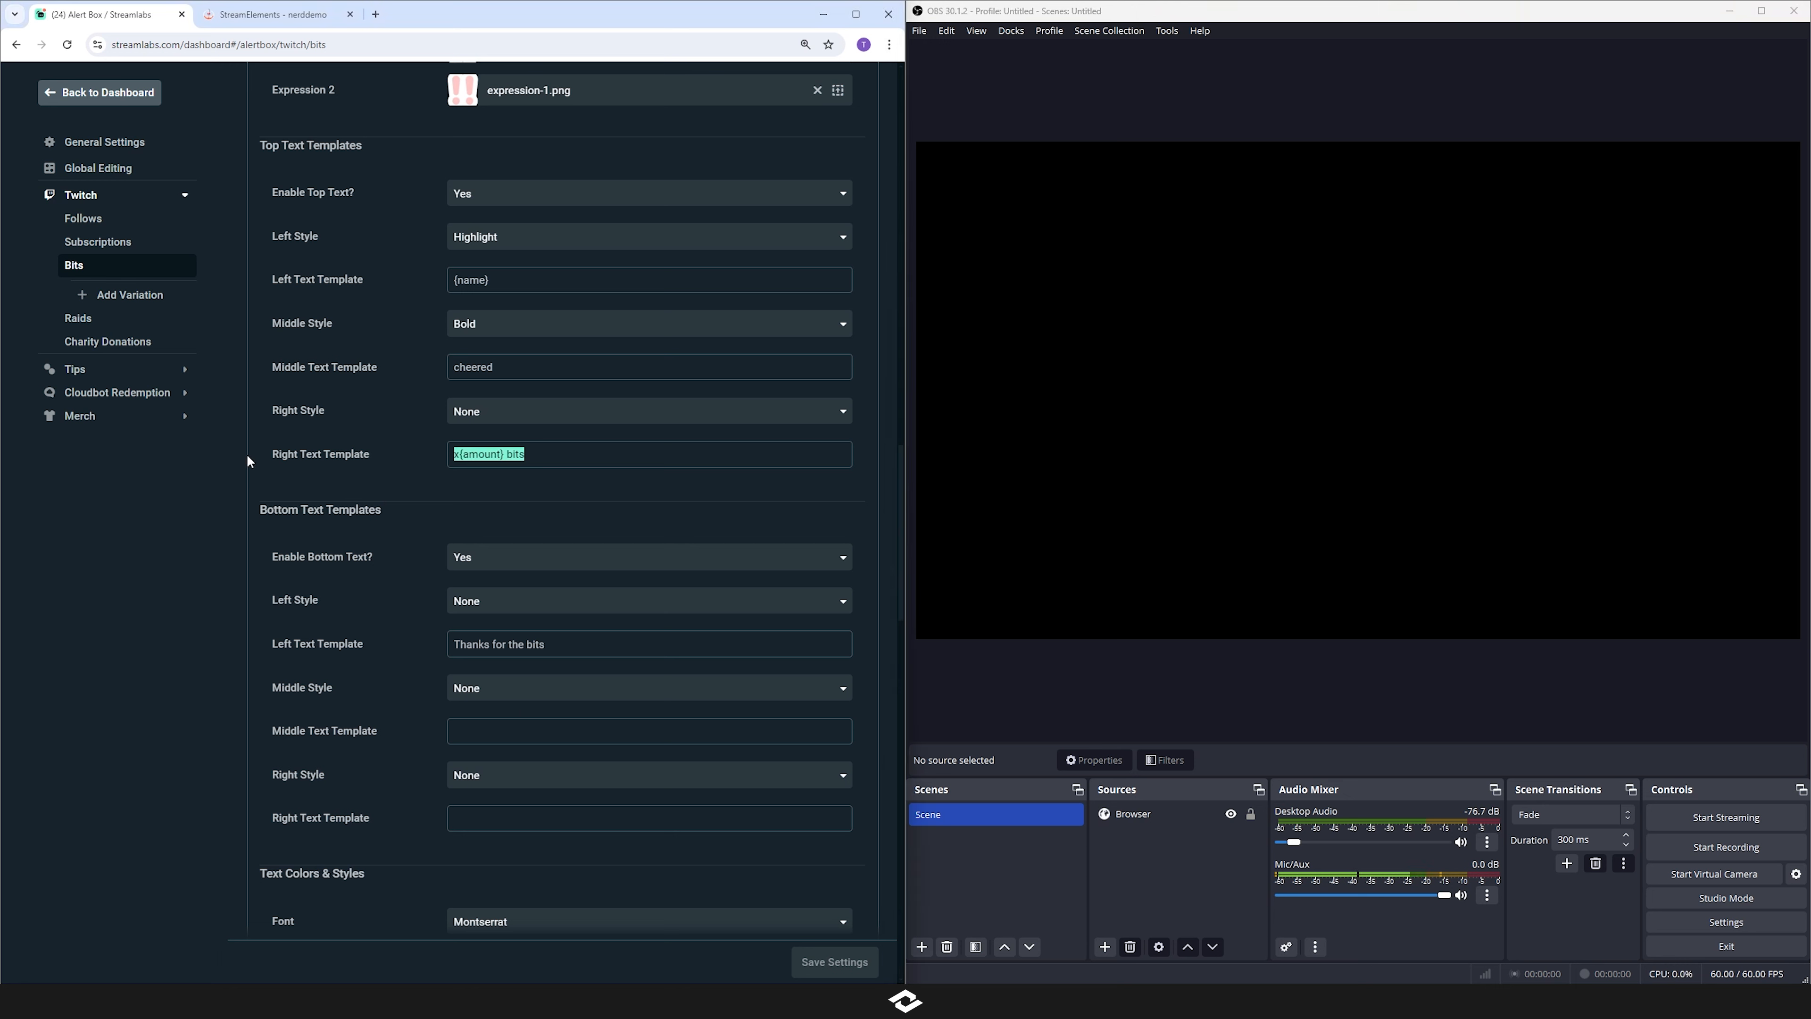
{"action": "left_click", "coordinate": [350, 612]}
{"action": "scroll", "coordinate": [350, 607], "scroll_direction": "down", "scroll_amount": 7}
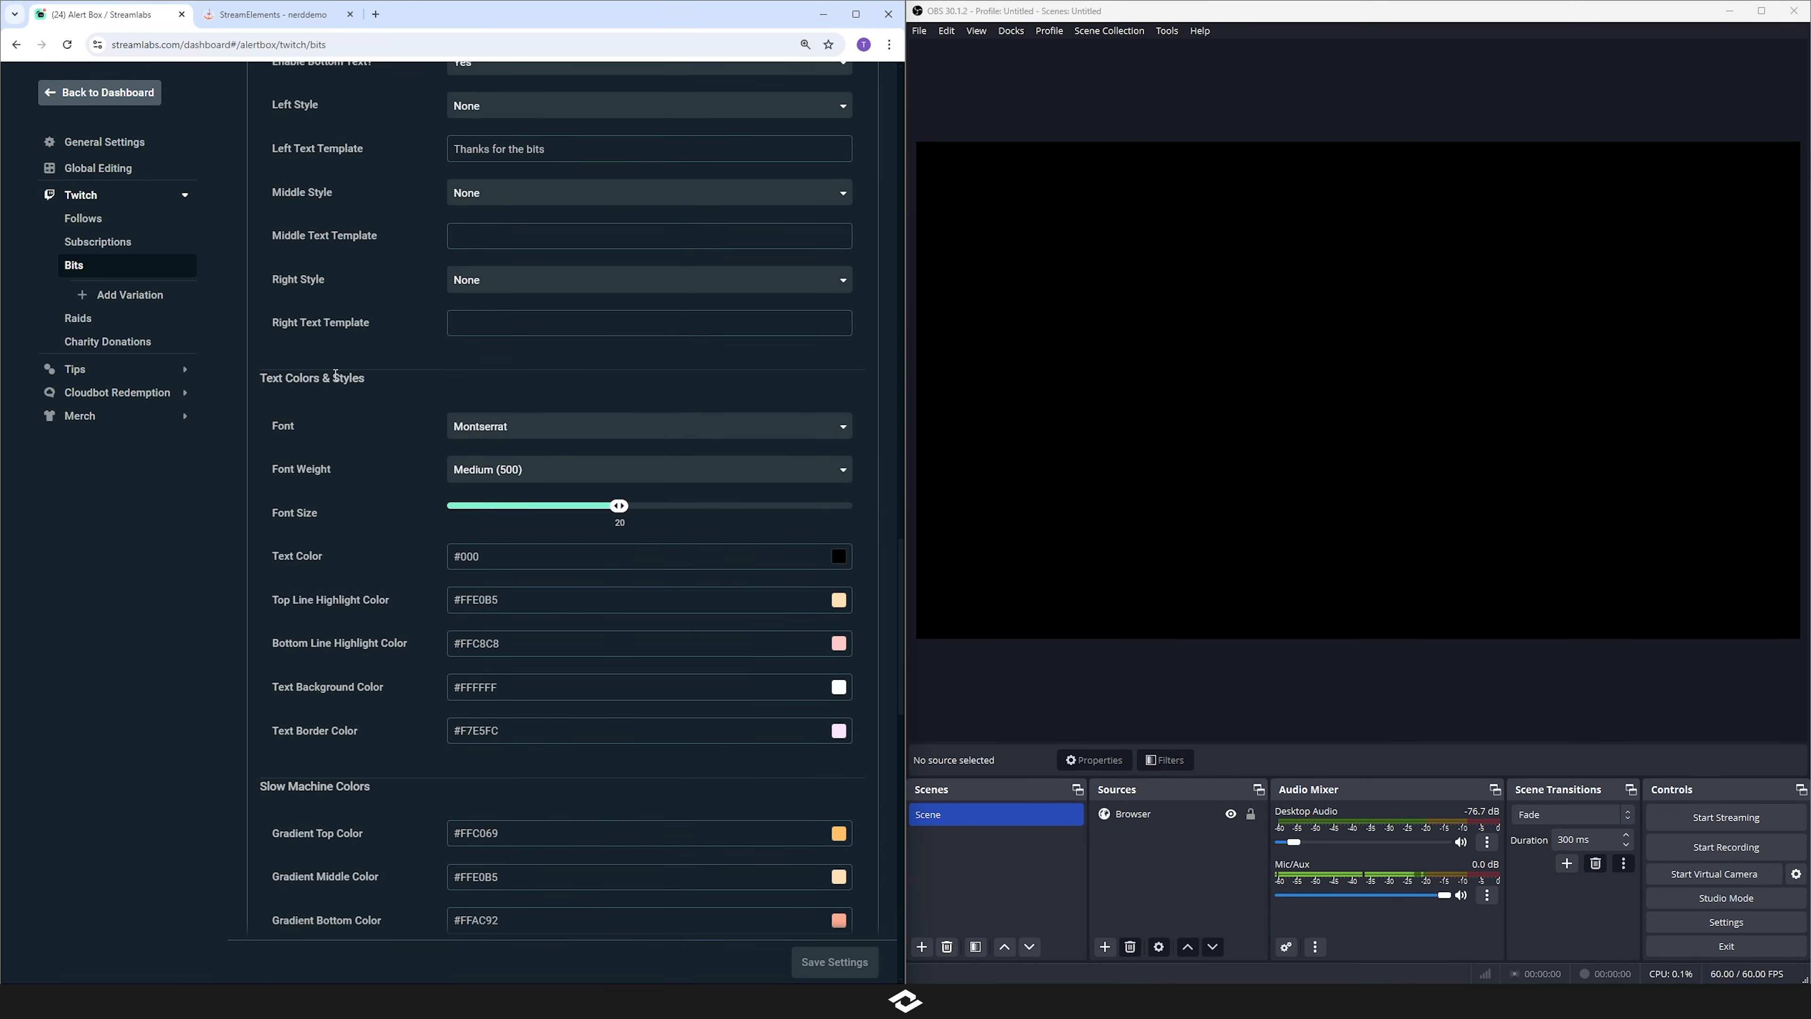
{"action": "scroll", "coordinate": [320, 405], "scroll_direction": "down", "scroll_amount": 18}
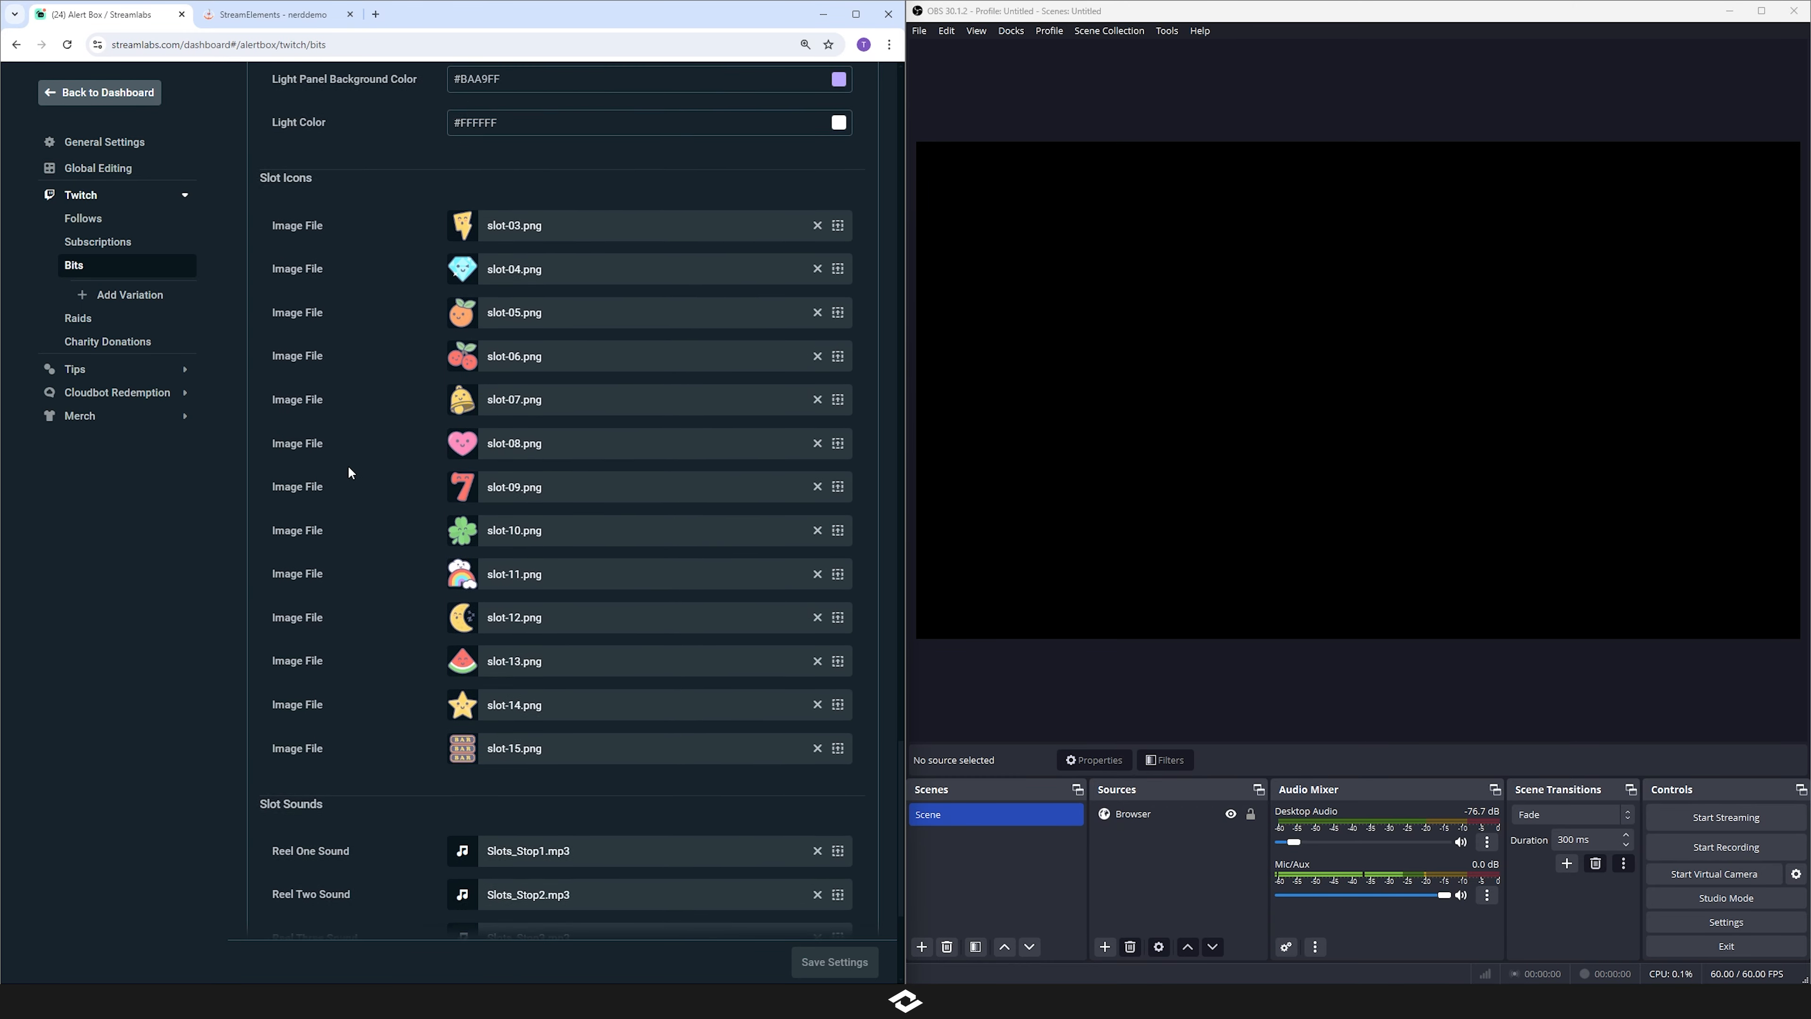
- Remove the slot icons slot-07.png through slot-15.png from the Bits alert and save the settings
{"action": "scroll", "coordinate": [368, 508], "scroll_direction": "up", "scroll_amount": 4}
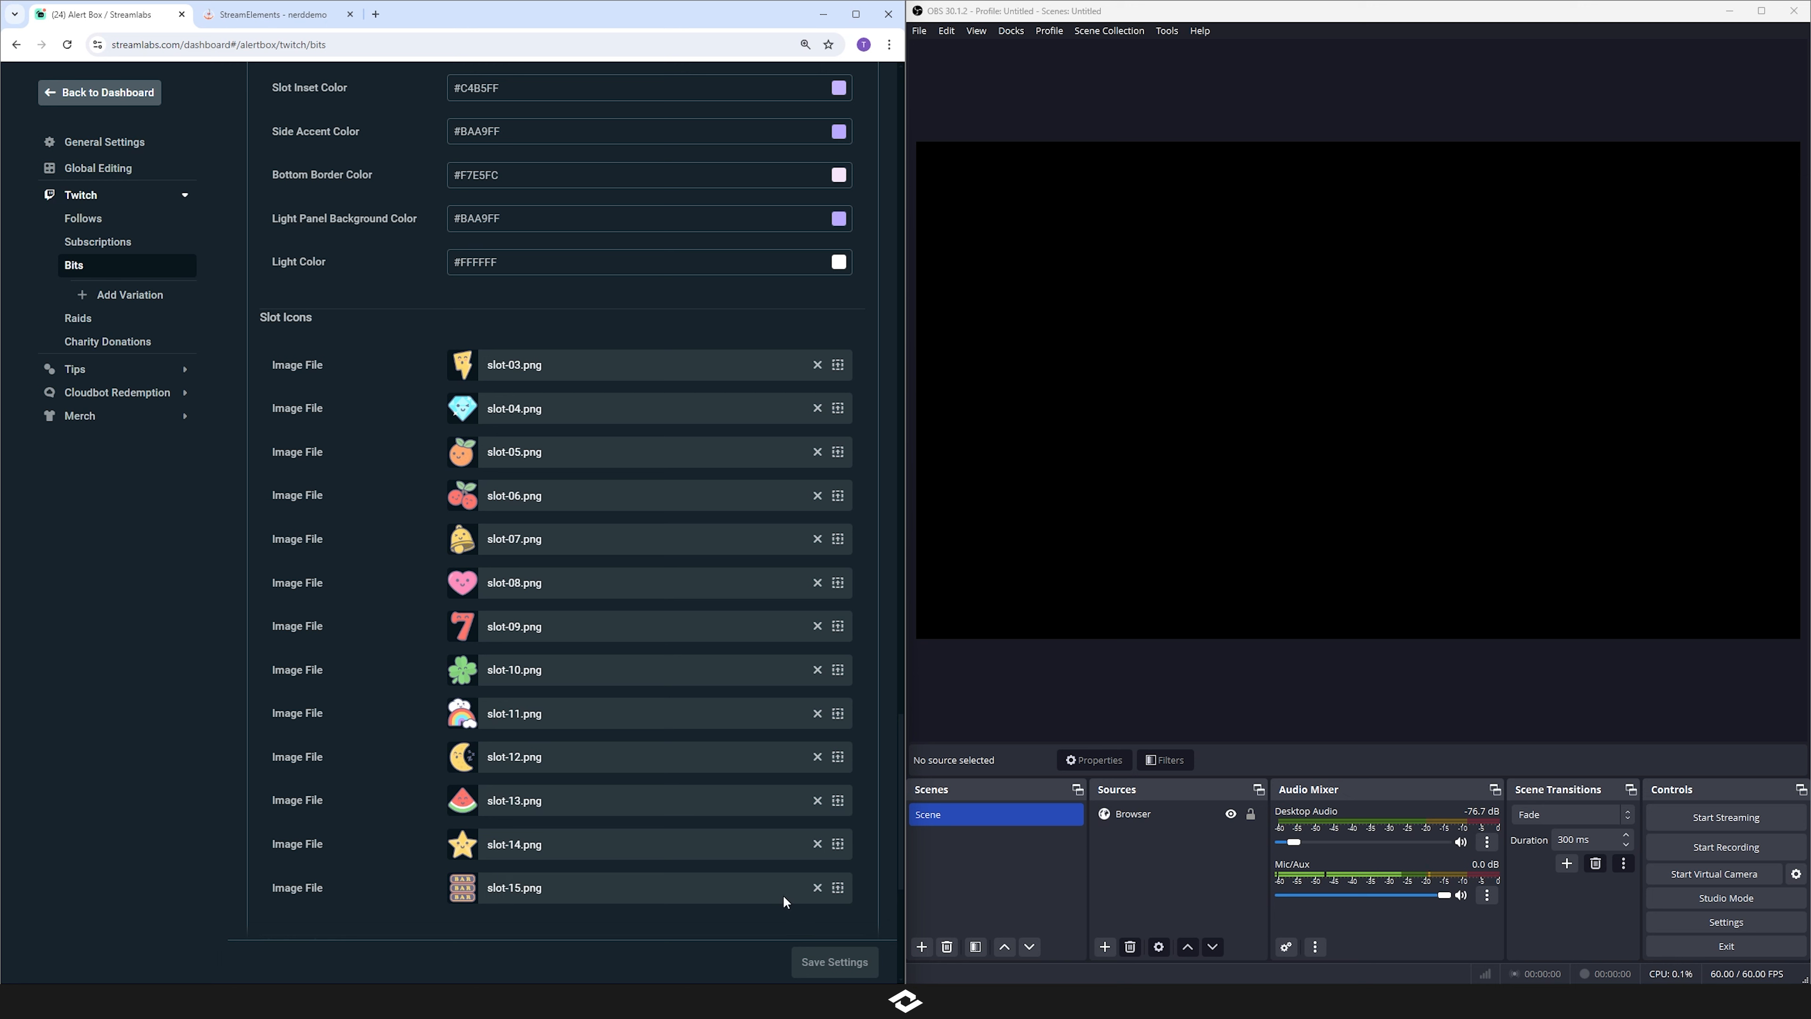
{"action": "left_click", "coordinate": [817, 887]}
{"action": "left_click", "coordinate": [817, 843]}
{"action": "left_click", "coordinate": [817, 800]}
{"action": "left_click", "coordinate": [817, 757]}
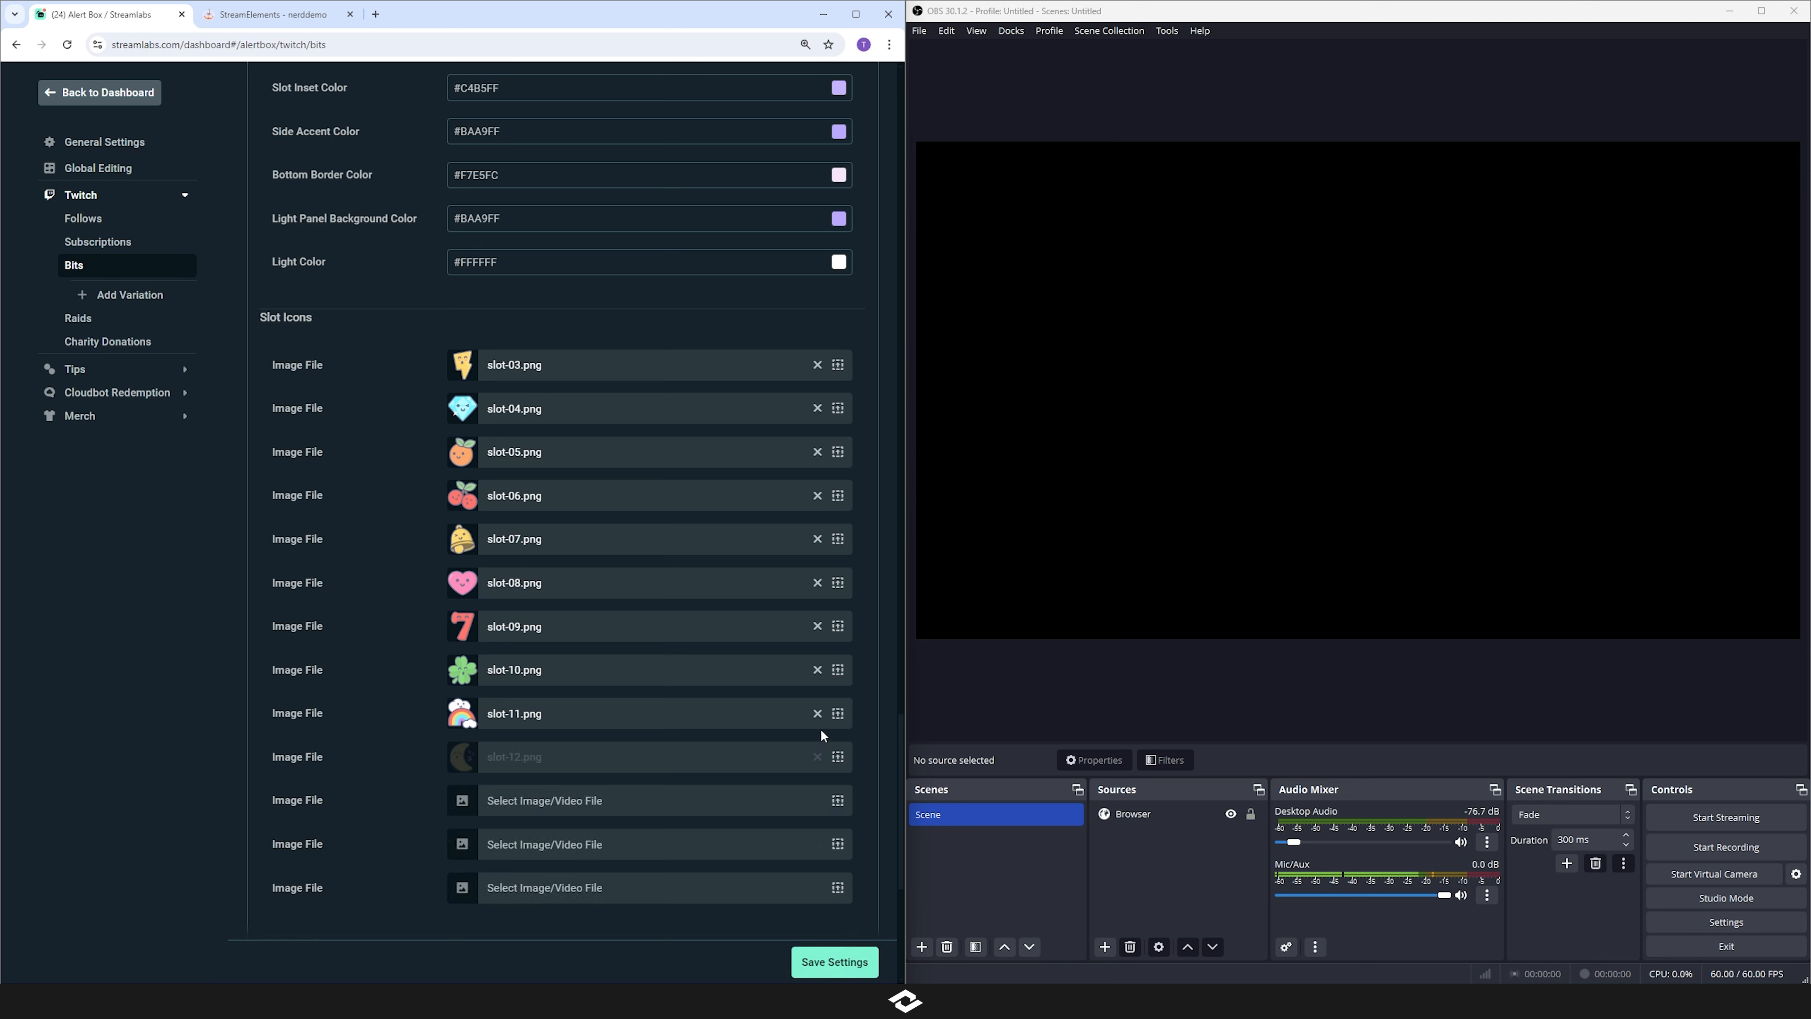
{"action": "left_click", "coordinate": [818, 713]}
{"action": "left_click", "coordinate": [817, 670]}
{"action": "left_click", "coordinate": [817, 626]}
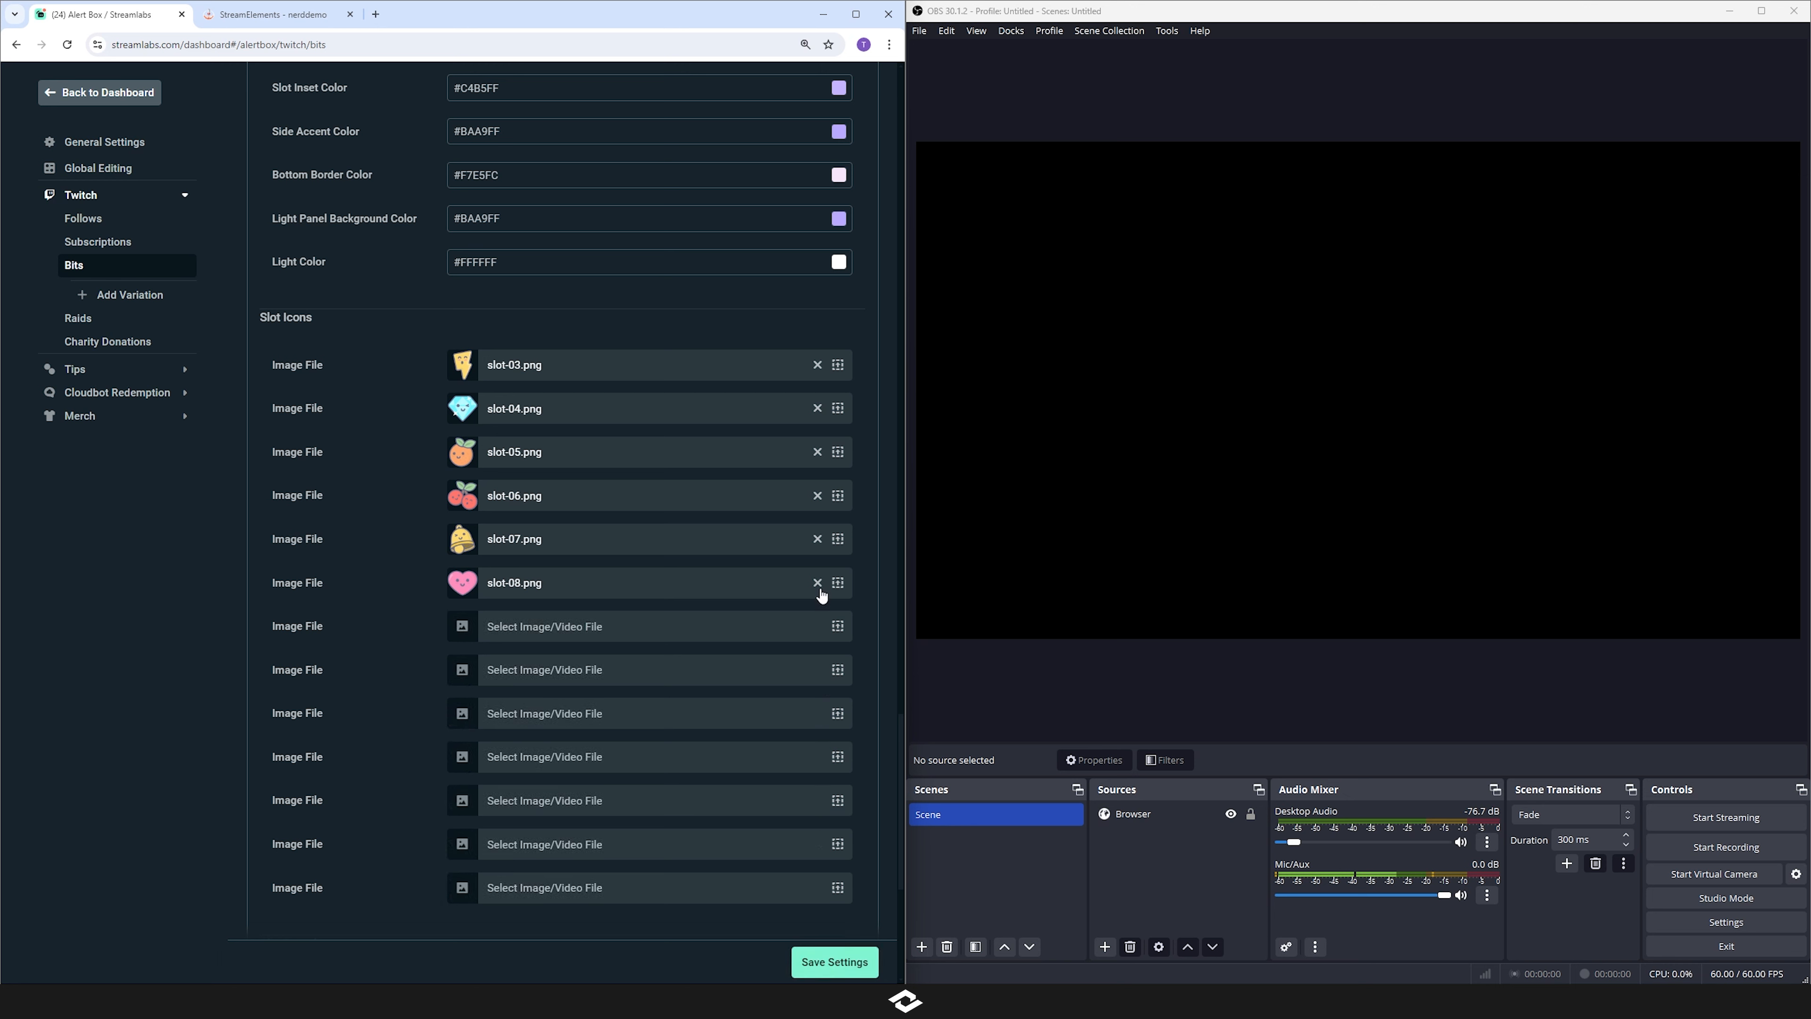
{"action": "left_click", "coordinate": [817, 583]}
{"action": "left_click", "coordinate": [817, 540]}
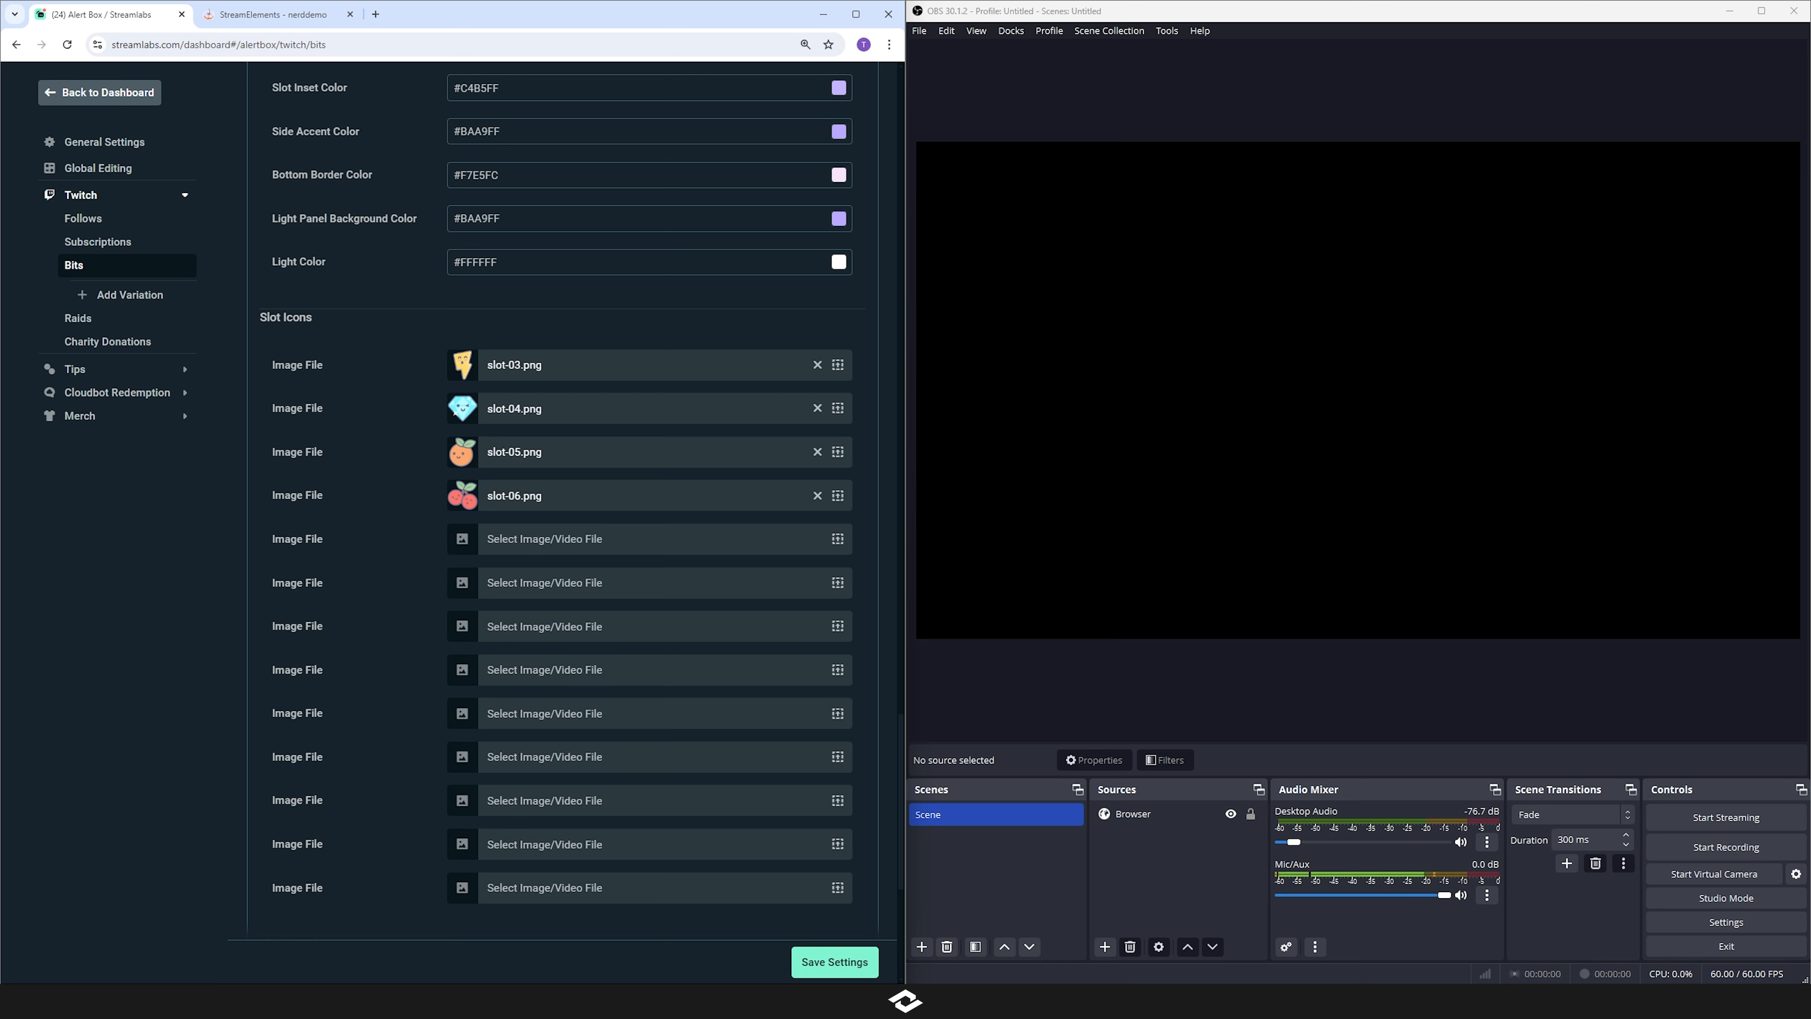
{"action": "left_click", "coordinate": [858, 966]}
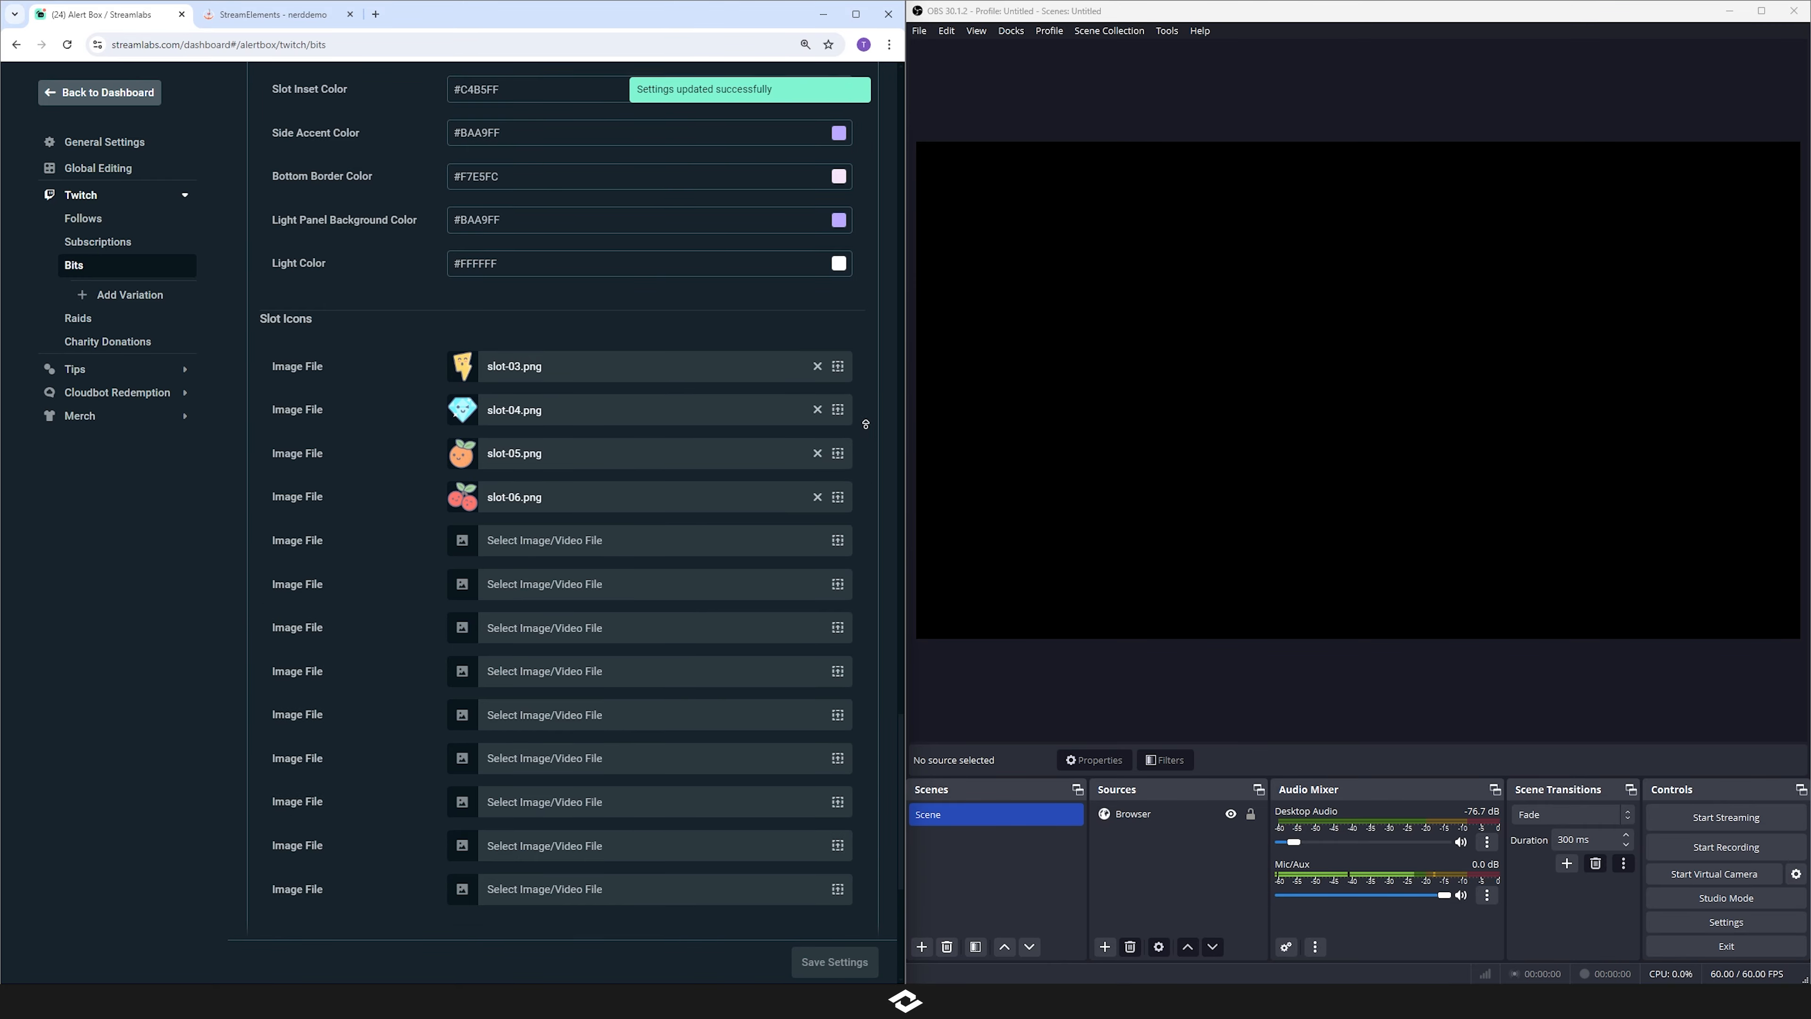
- Send a test Twitch Bits alert with the reduced set of slot icons
{"action": "scroll", "coordinate": [856, 499], "scroll_direction": "down", "scroll_amount": 10}
{"action": "scroll", "coordinate": [860, 521], "scroll_direction": "up", "scroll_amount": 10}
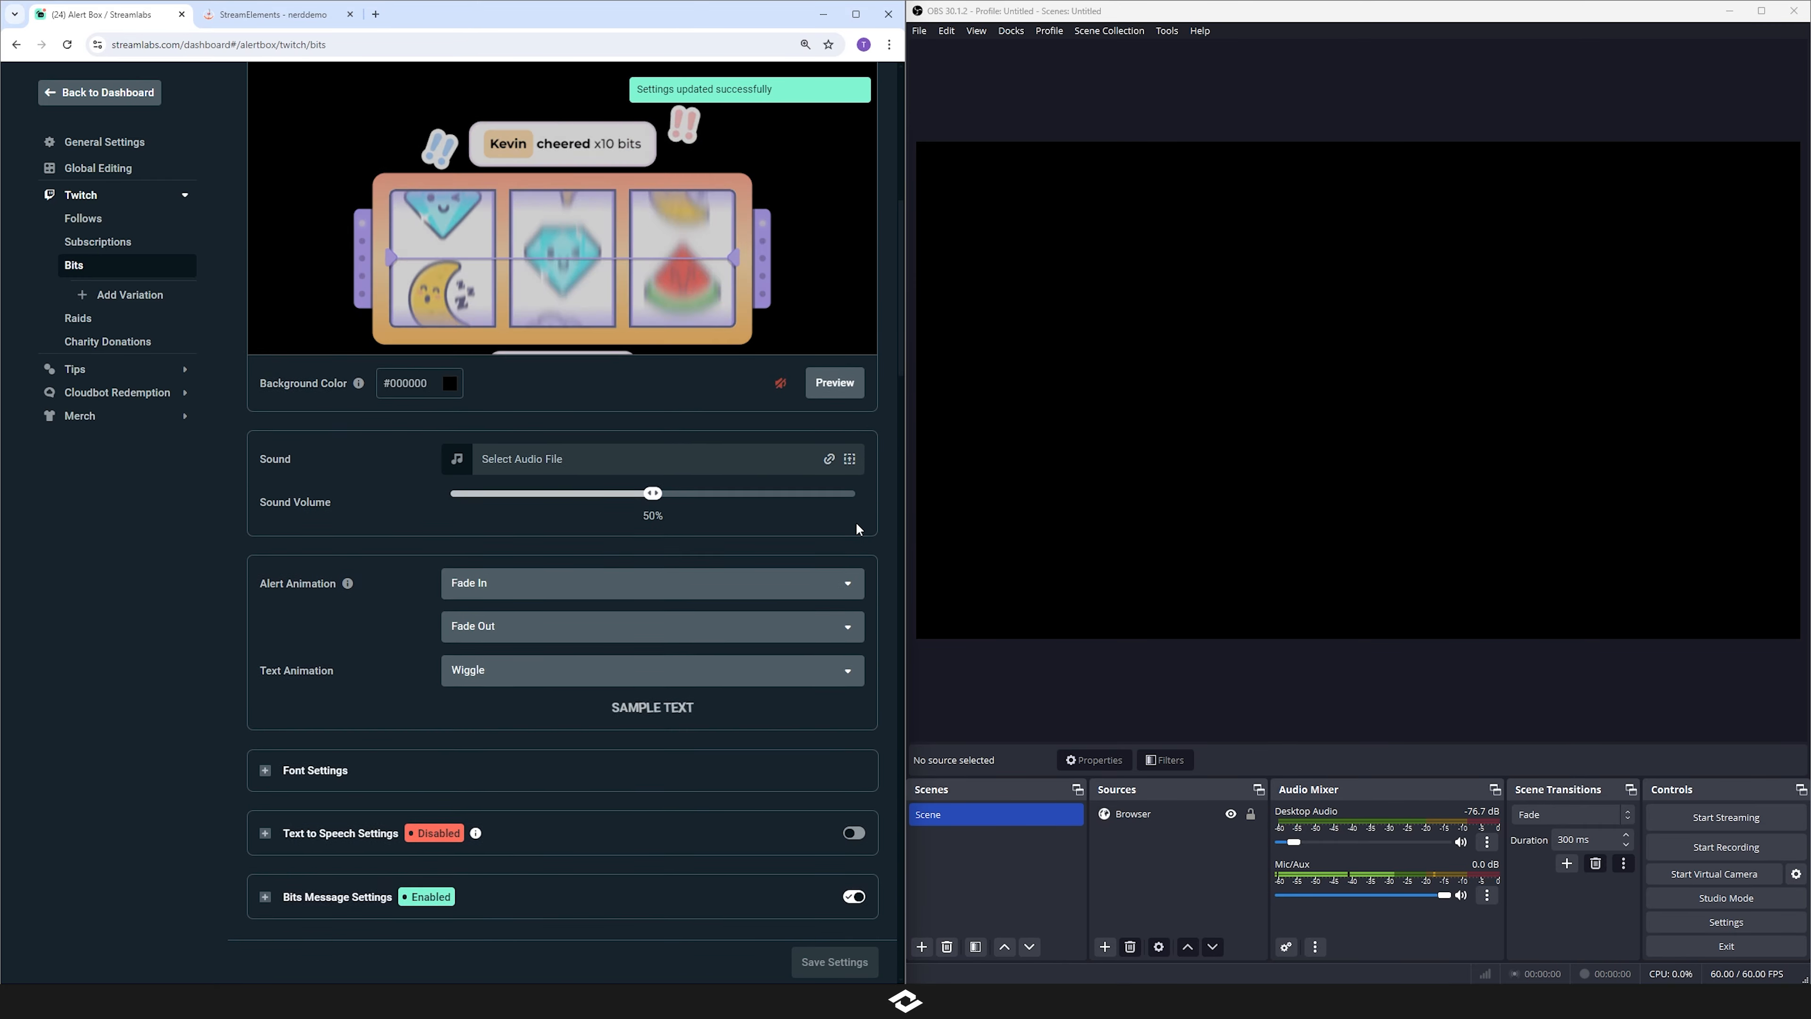
{"action": "scroll", "coordinate": [856, 529], "scroll_direction": "up", "scroll_amount": 5}
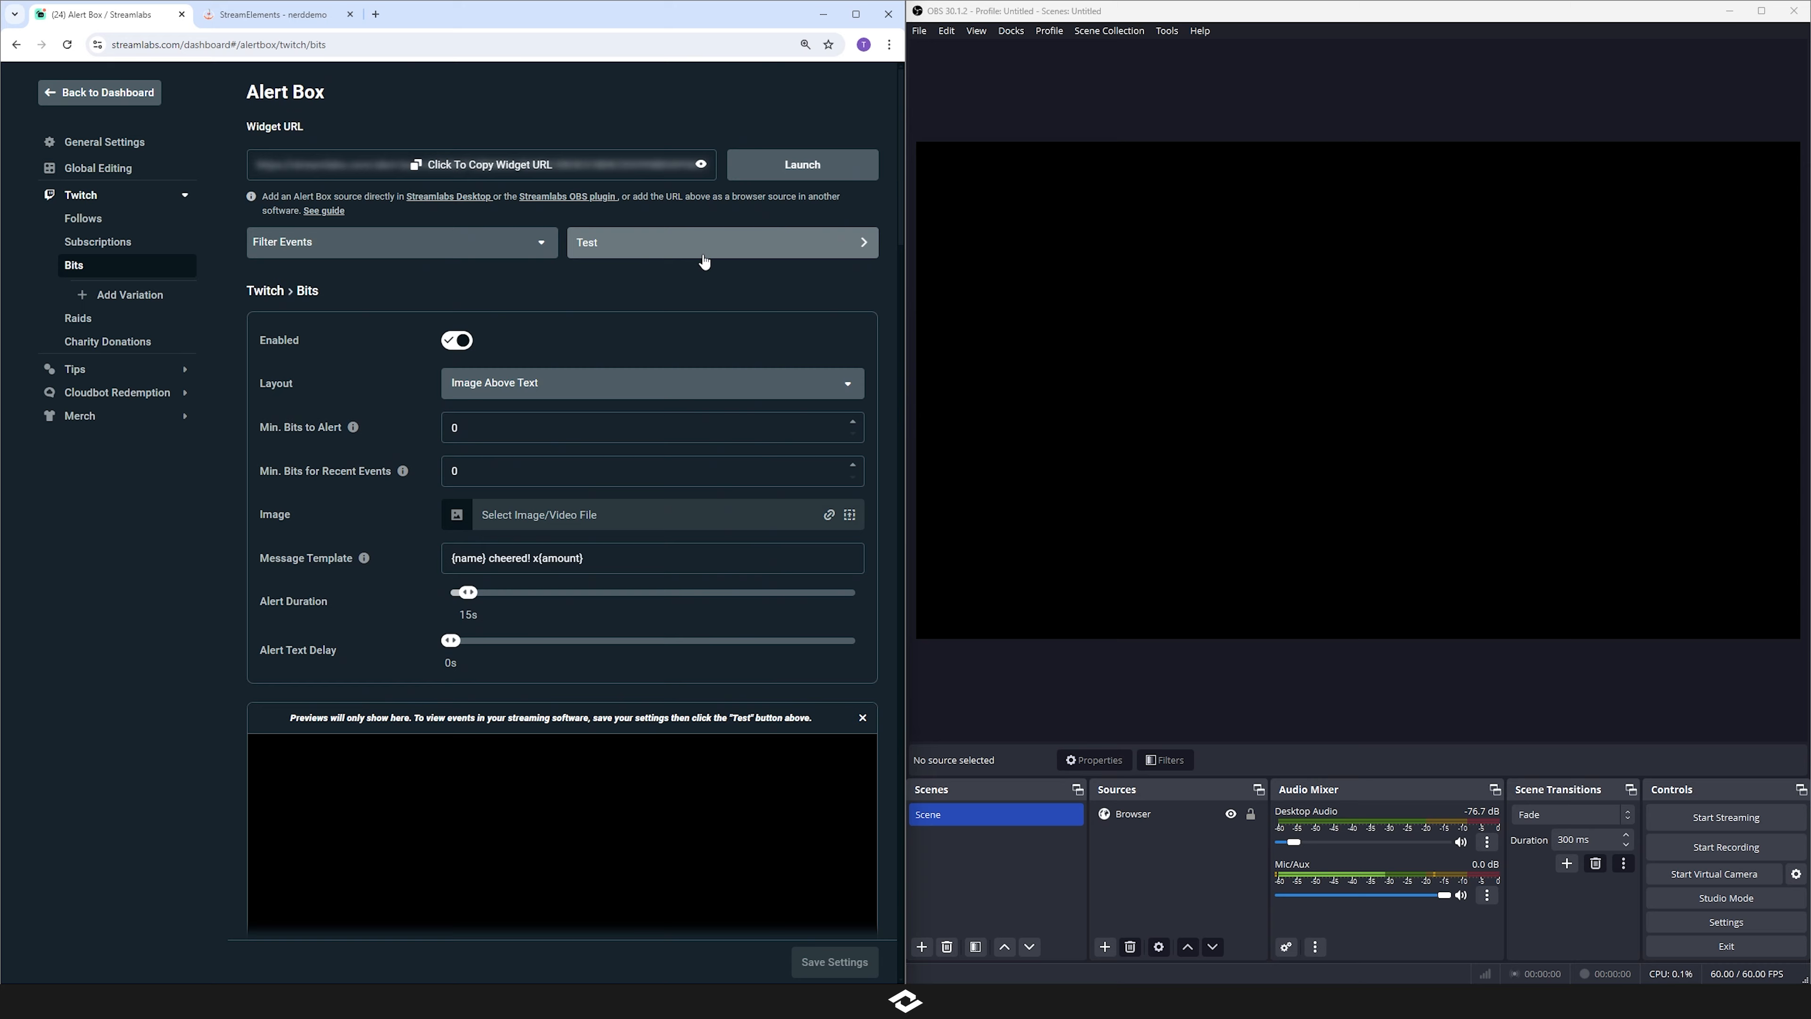
{"action": "left_click", "coordinate": [706, 243]}
{"action": "mouse_move", "coordinate": [674, 284]}
{"action": "left_click", "coordinate": [450, 362]}
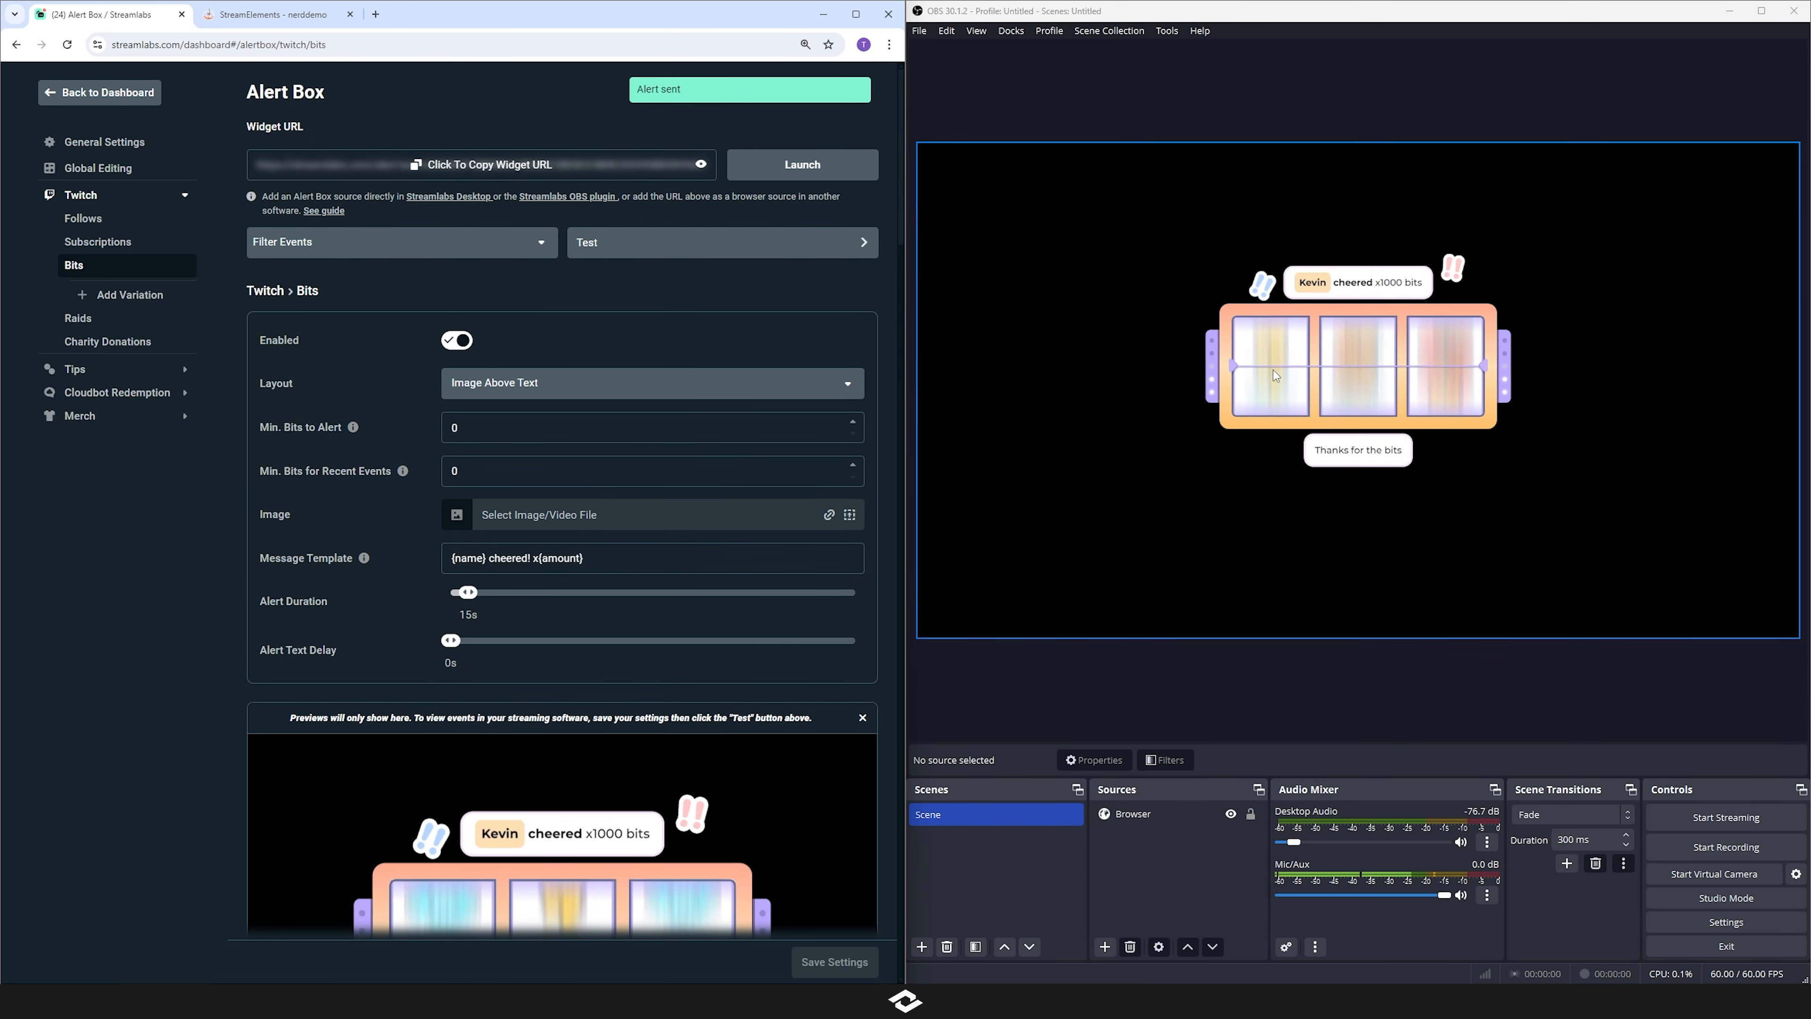
- Remove the remaining slot icons slot-03.png through slot-06.png from the Bits alert
{"action": "scroll", "coordinate": [319, 680], "scroll_direction": "down", "scroll_amount": 20}
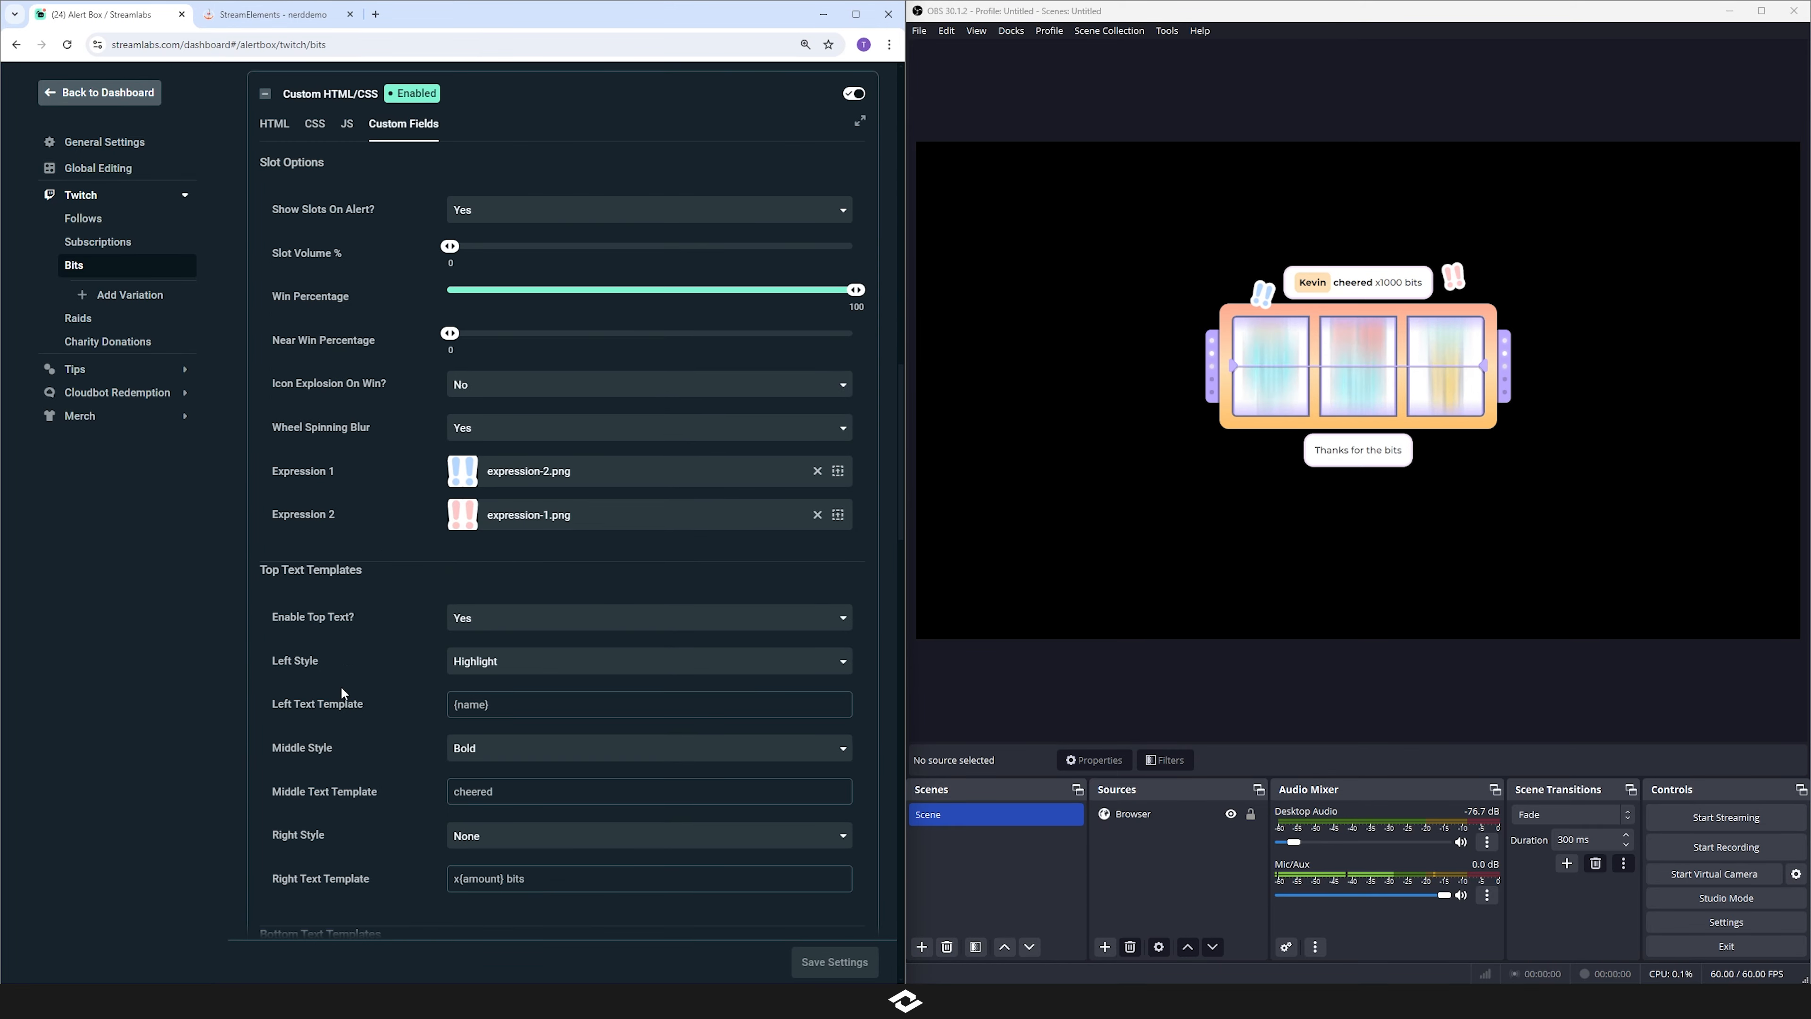
{"action": "scroll", "coordinate": [337, 691], "scroll_direction": "down", "scroll_amount": 20}
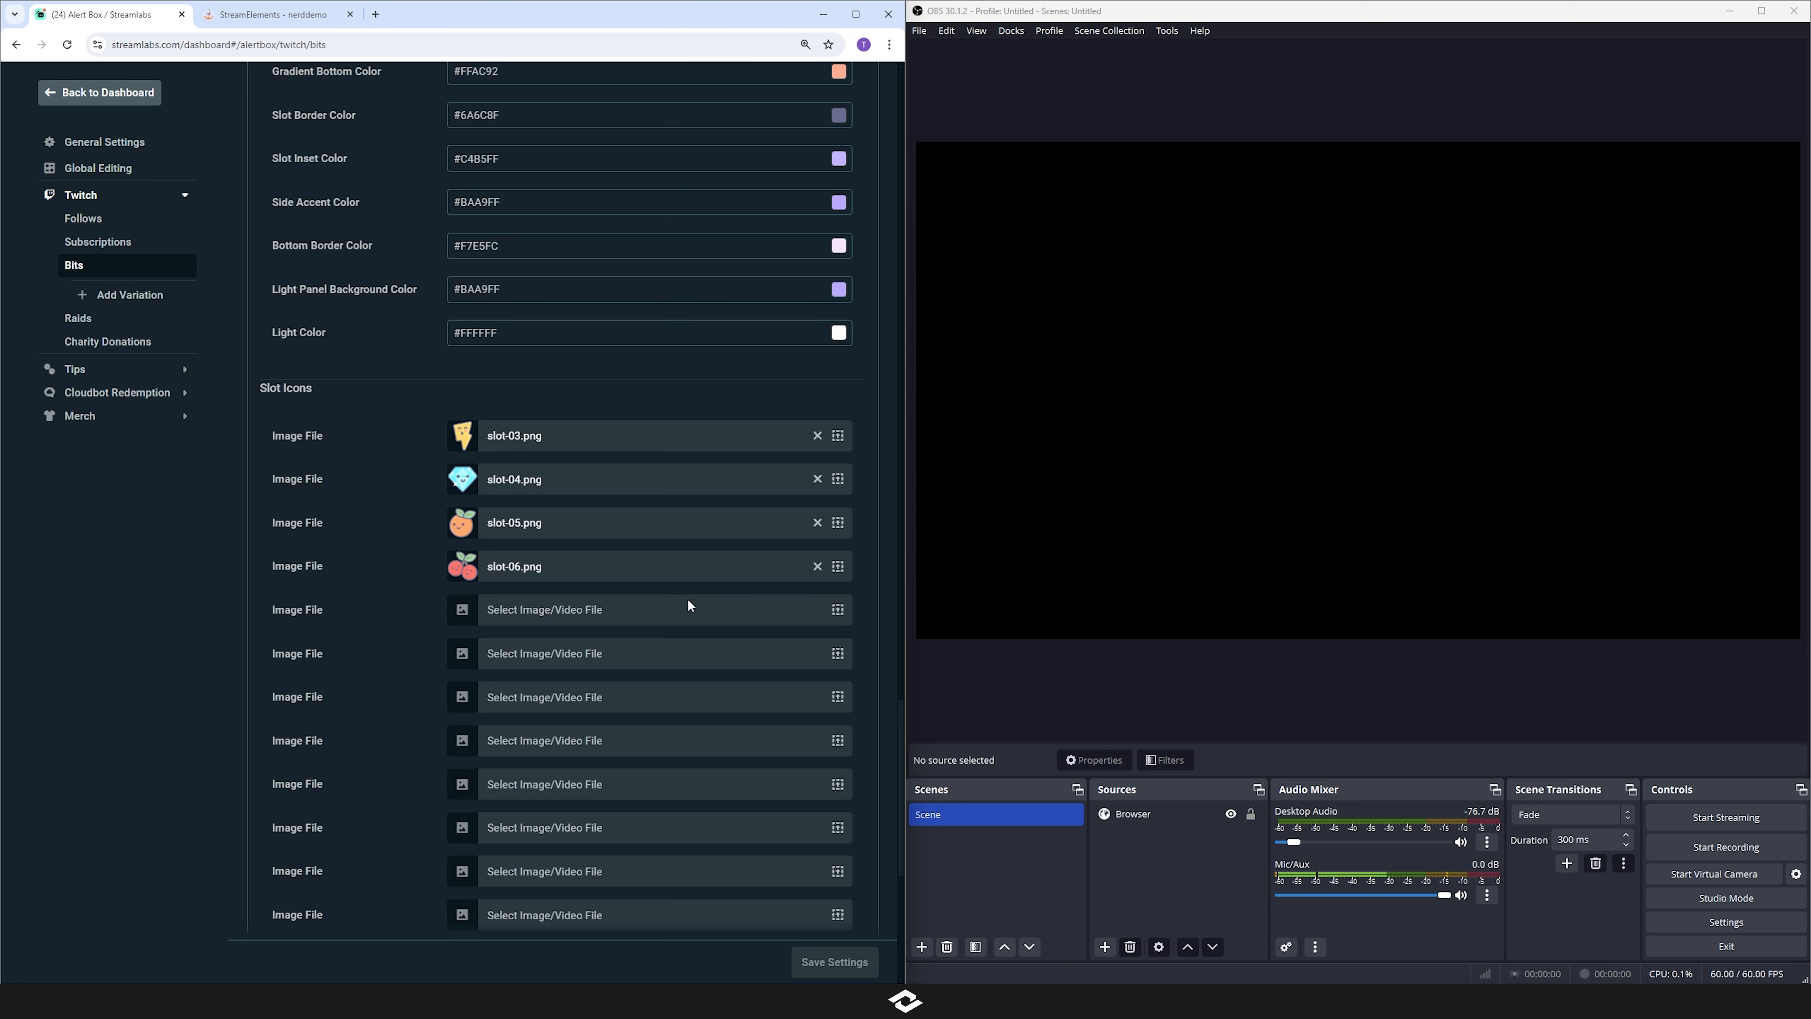
{"action": "left_click", "coordinate": [817, 568]}
{"action": "left_click", "coordinate": [817, 523]}
{"action": "left_click", "coordinate": [817, 479]}
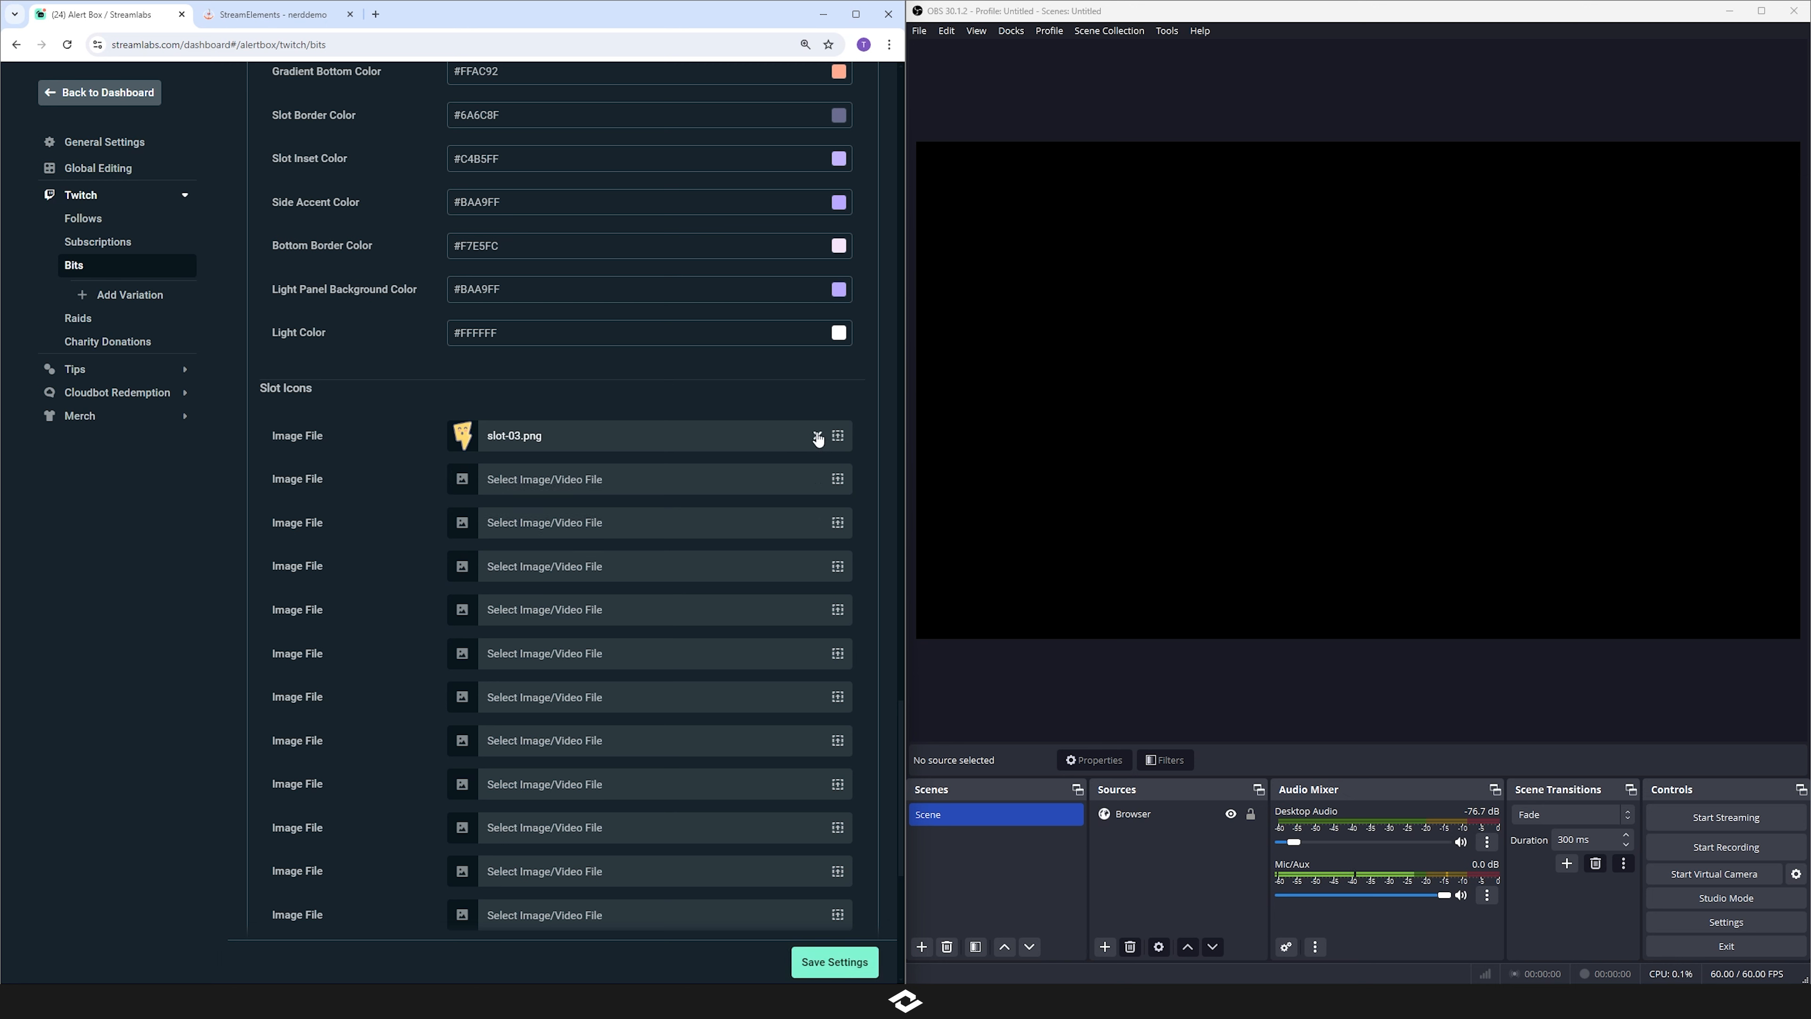
{"action": "left_click", "coordinate": [818, 436]}
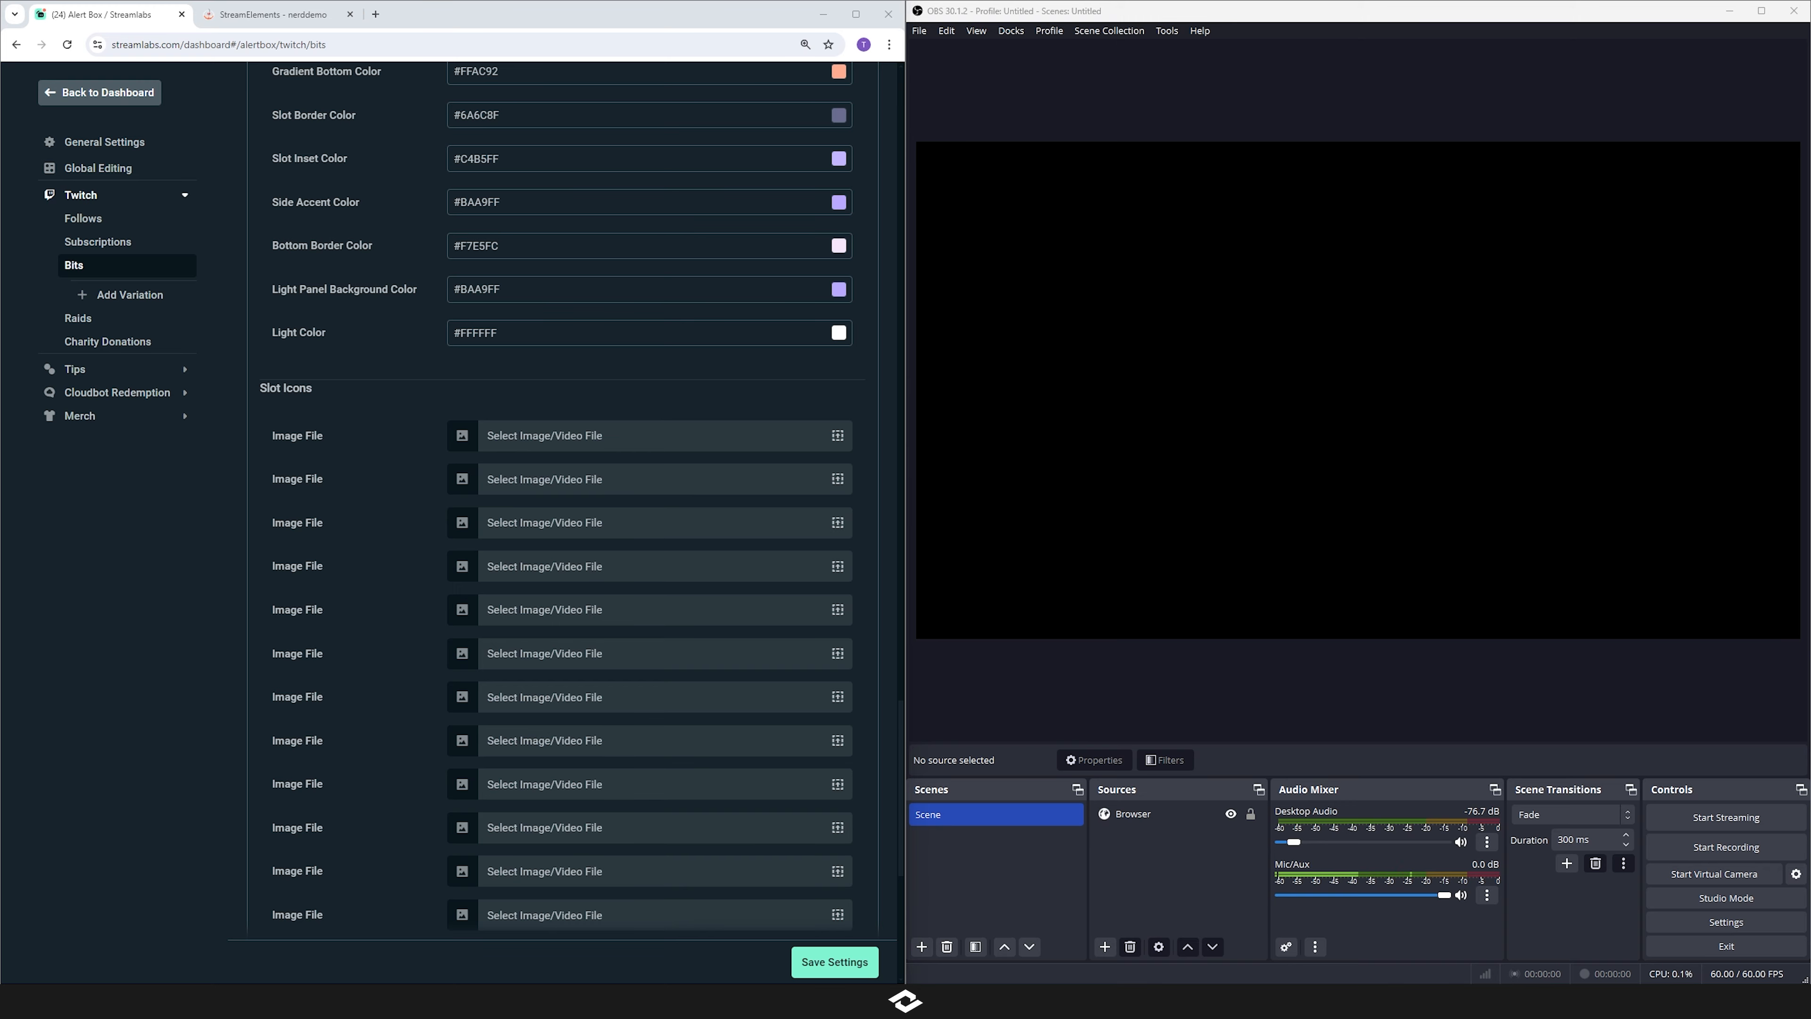
- Open the Images Gallery for the first slot icon and place the Example Emotes folder in File Explorer beside it
{"action": "left_click_drag", "start_coordinate": [1380, 478], "coordinate": [1167, 412]}
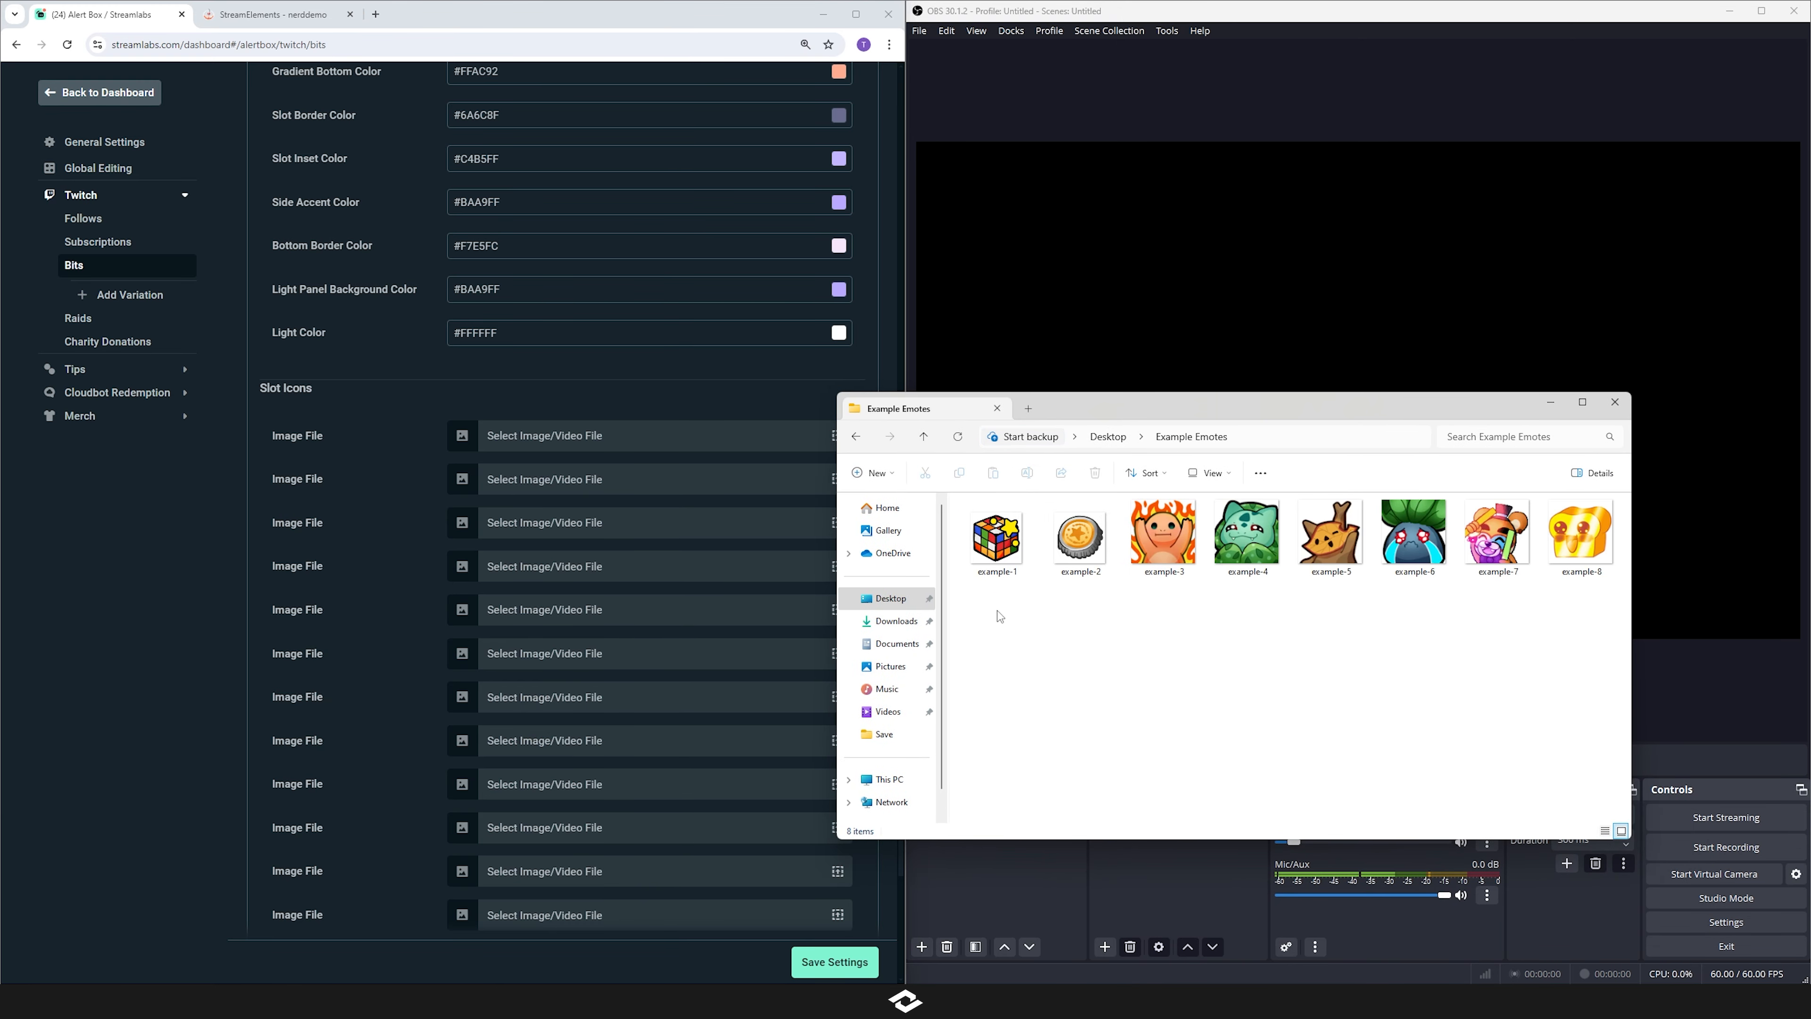
{"action": "key", "text": "ctrl+a"}
{"action": "left_click_drag", "start_coordinate": [1407, 406], "coordinate": [1810, 442]}
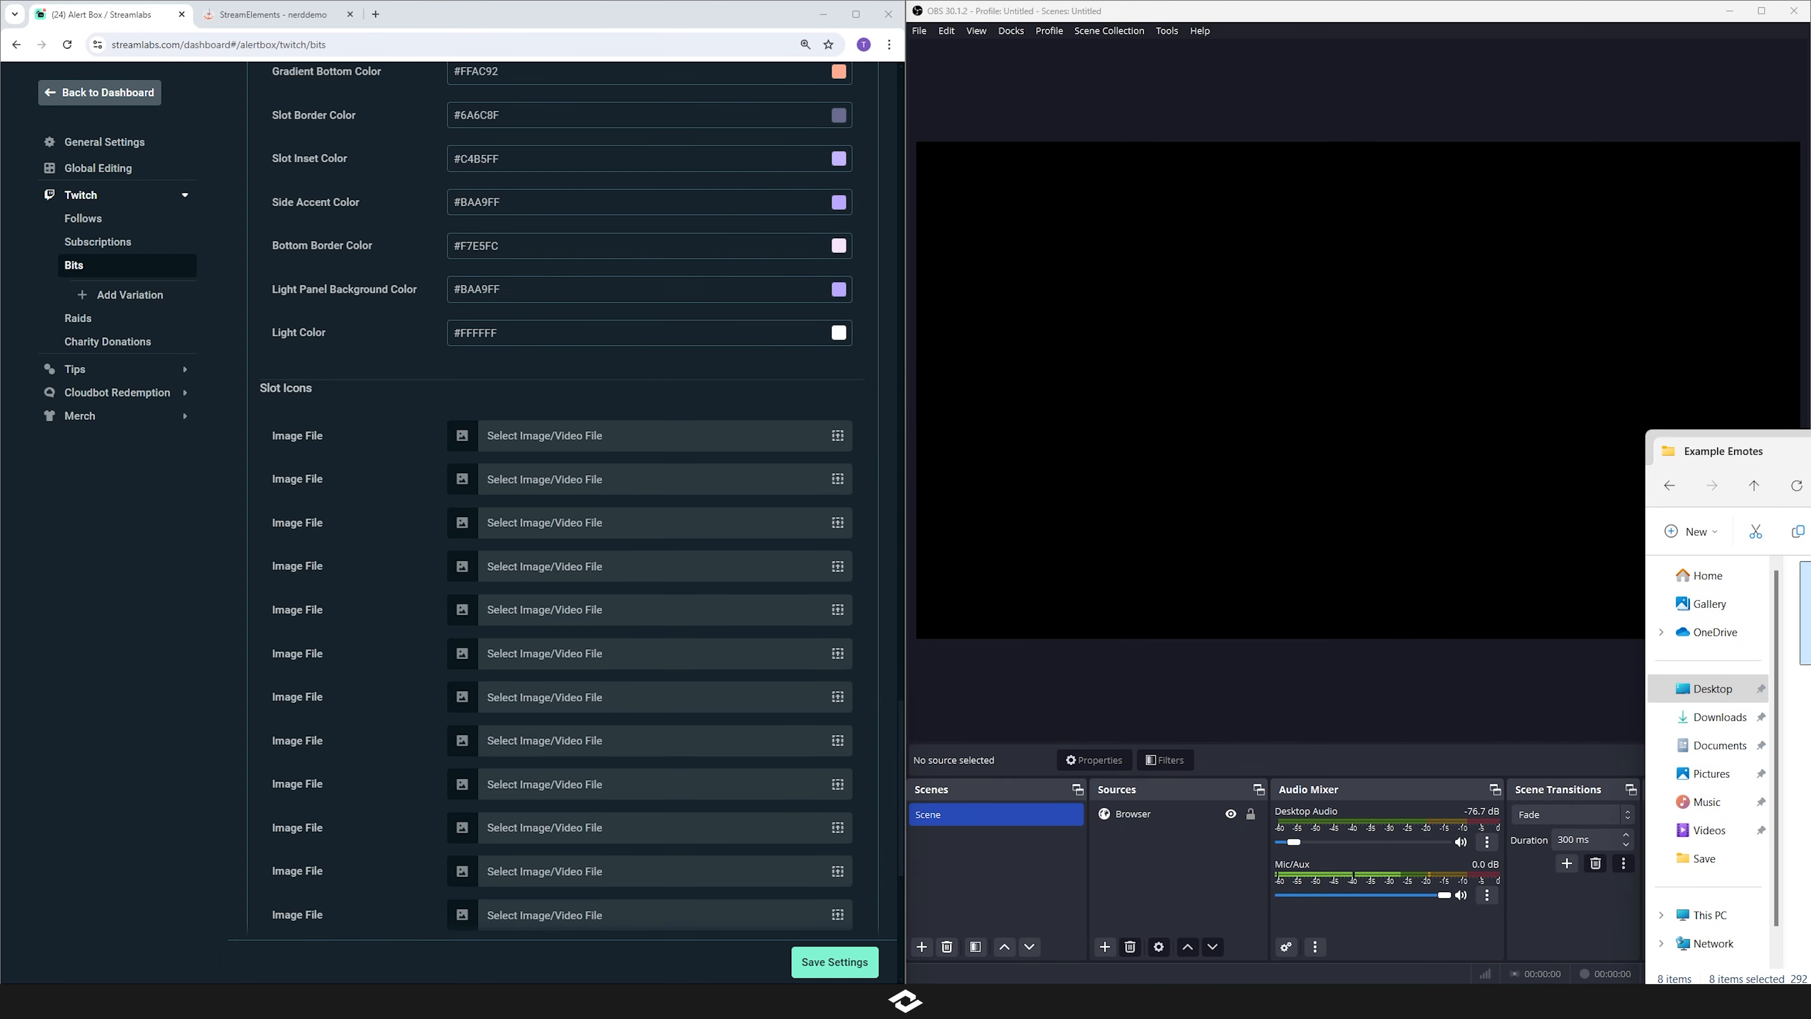
{"action": "left_click", "coordinate": [837, 436]}
{"action": "left_click_drag", "start_coordinate": [1761, 451], "coordinate": [1015, 376]}
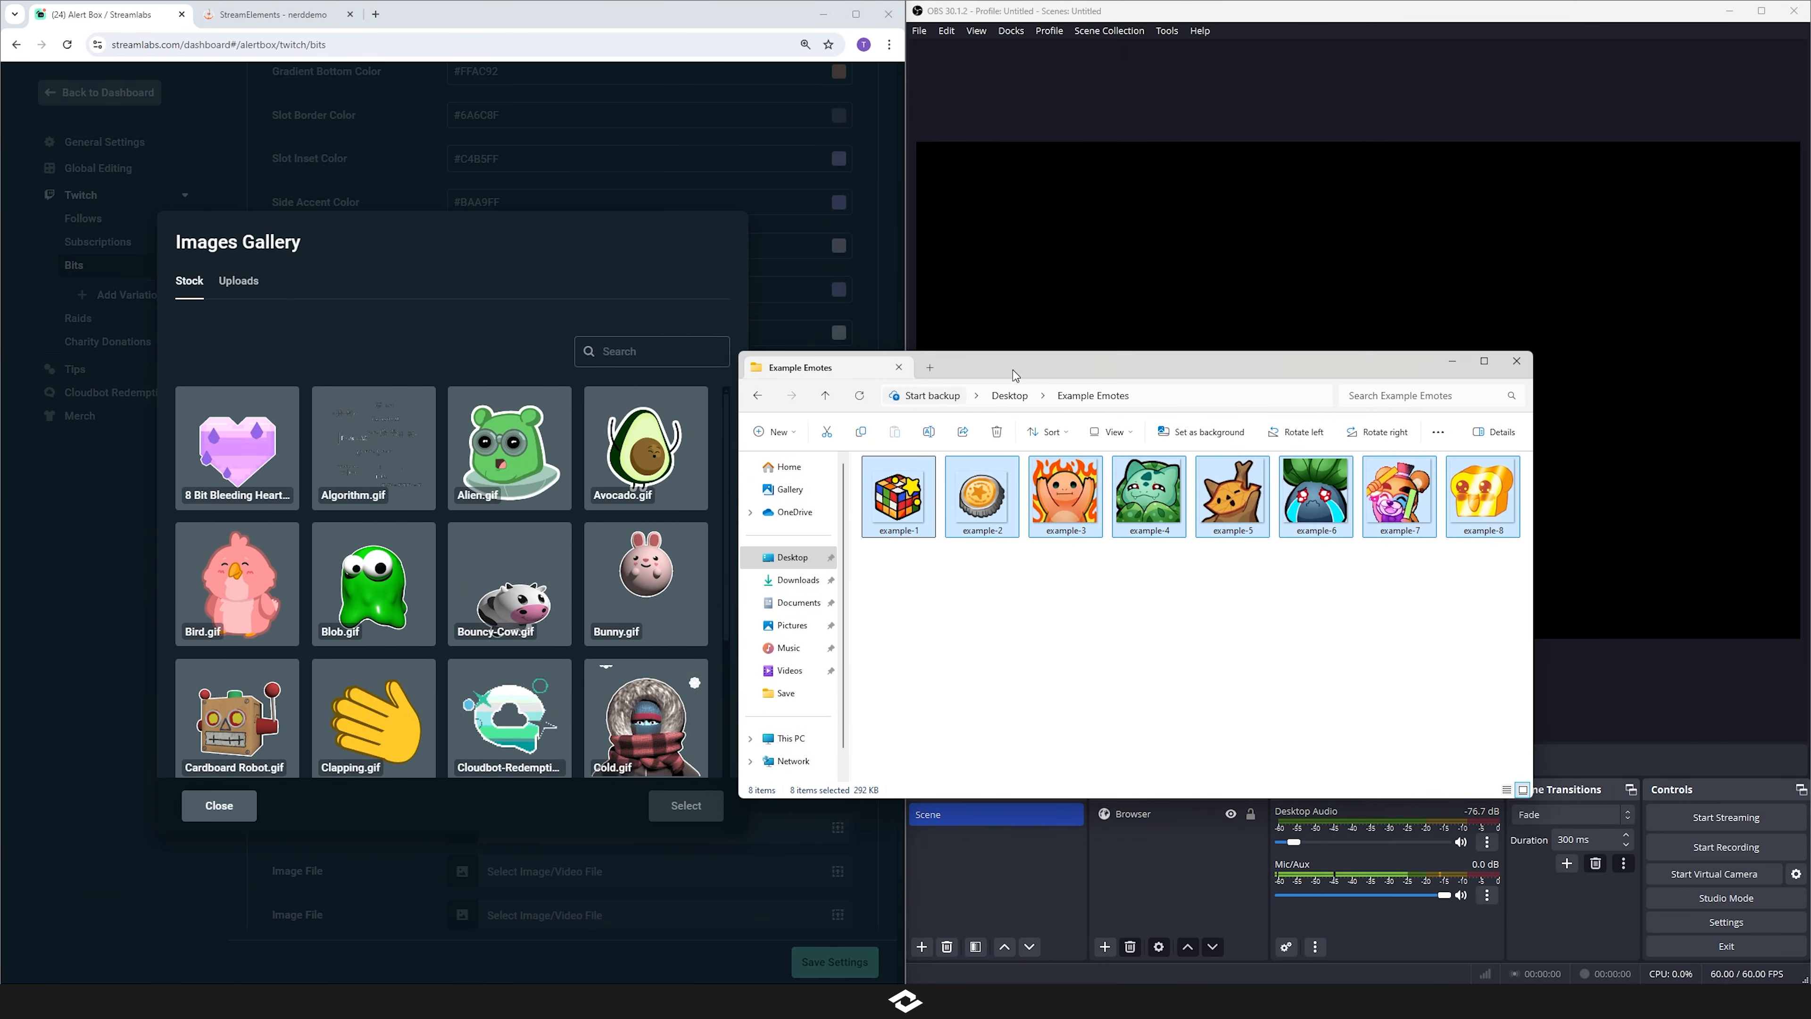
- Upload all images from example-1 to example-8 in the Example Emotes folder to the gallery's Uploads
{"action": "left_click", "coordinate": [242, 284]}
{"action": "left_click", "coordinate": [1214, 661]}
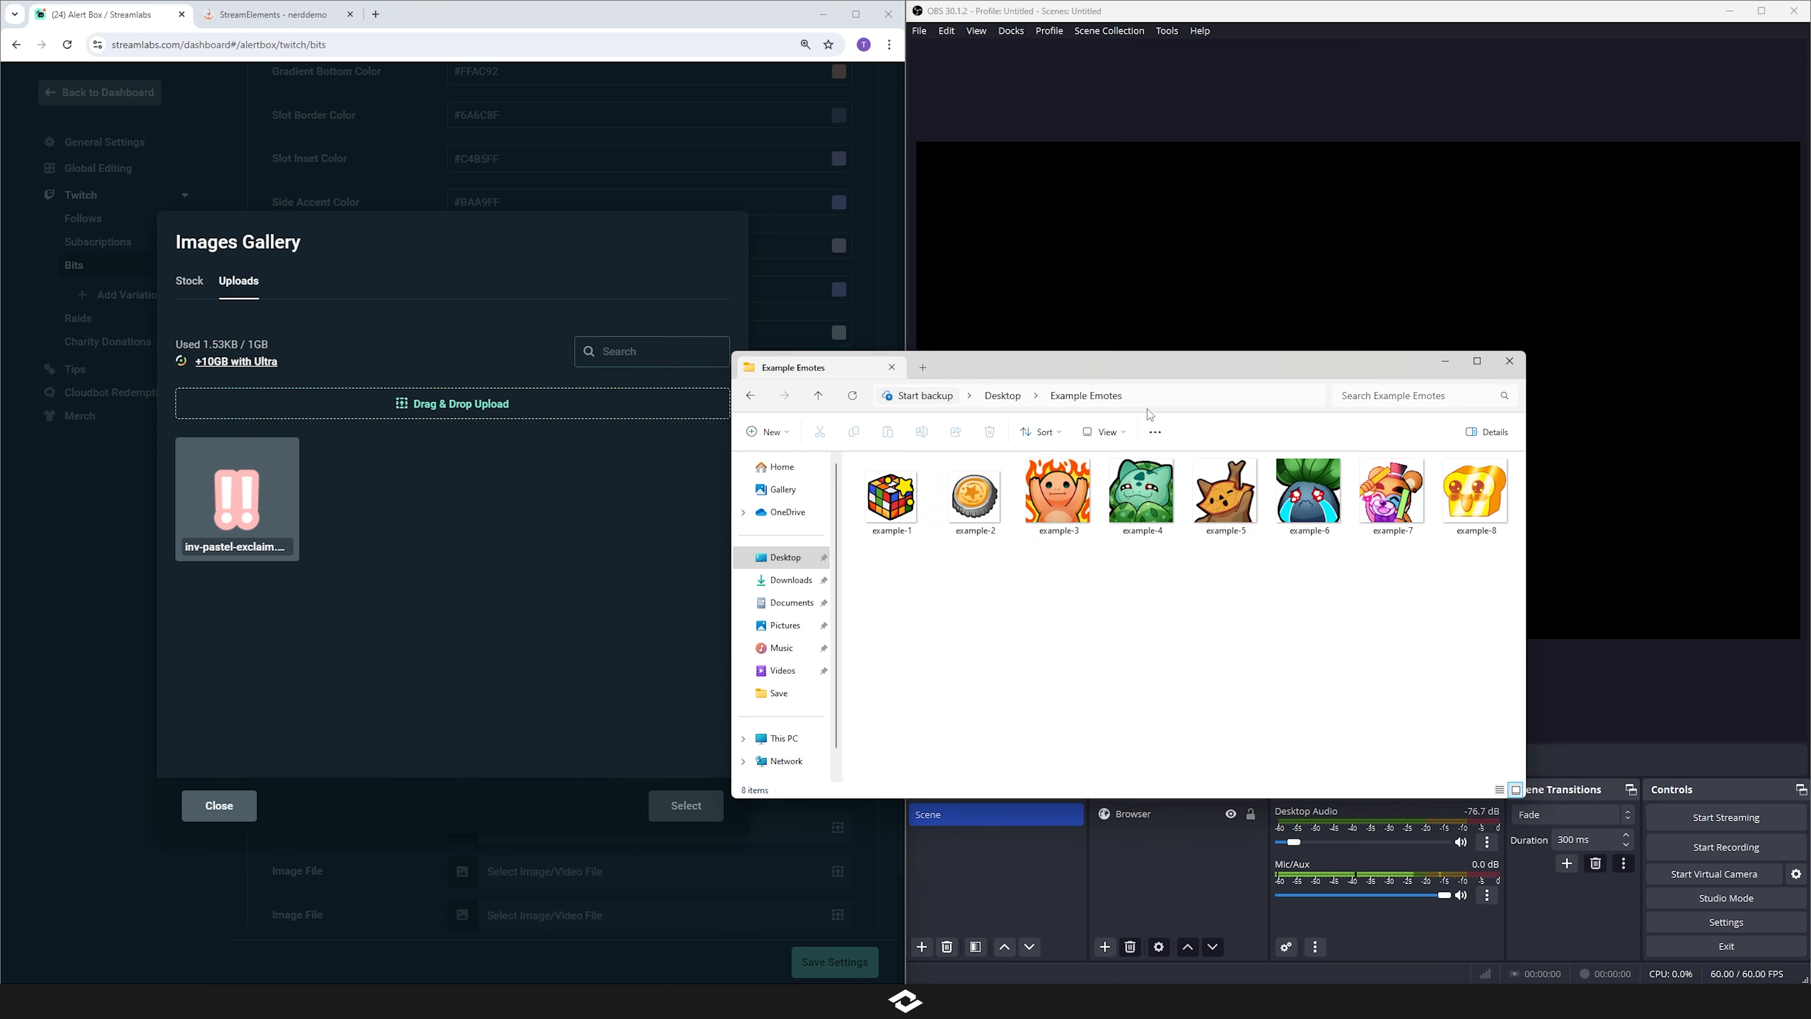
{"action": "left_click_drag", "start_coordinate": [1157, 375], "coordinate": [1258, 390]}
{"action": "left_click_drag", "start_coordinate": [1560, 613], "coordinate": [1018, 494]}
{"action": "left_click_drag", "start_coordinate": [998, 508], "coordinate": [590, 774]}
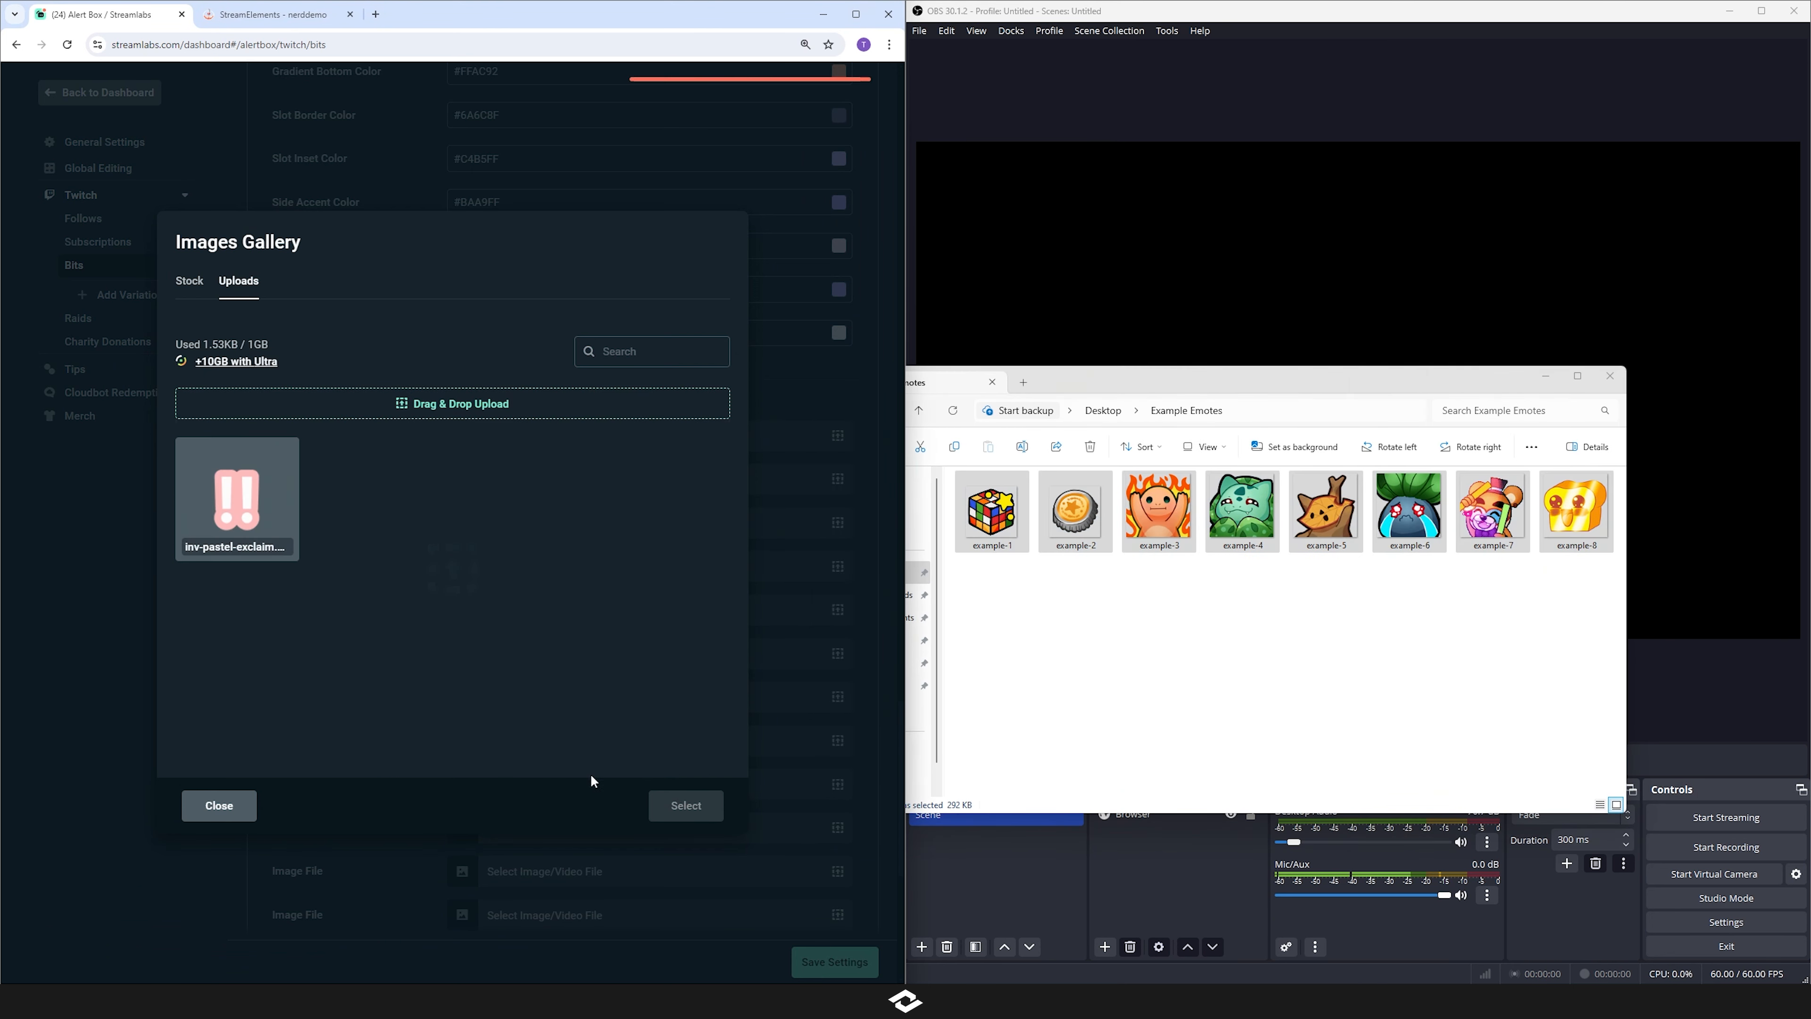
- Upload the Example Emotes images in batches of three, first example-1 to example-3 and then example-4 to example-6
{"action": "left_click", "coordinate": [1155, 634]}
{"action": "left_click_drag", "start_coordinate": [956, 592], "coordinate": [442, 553]}
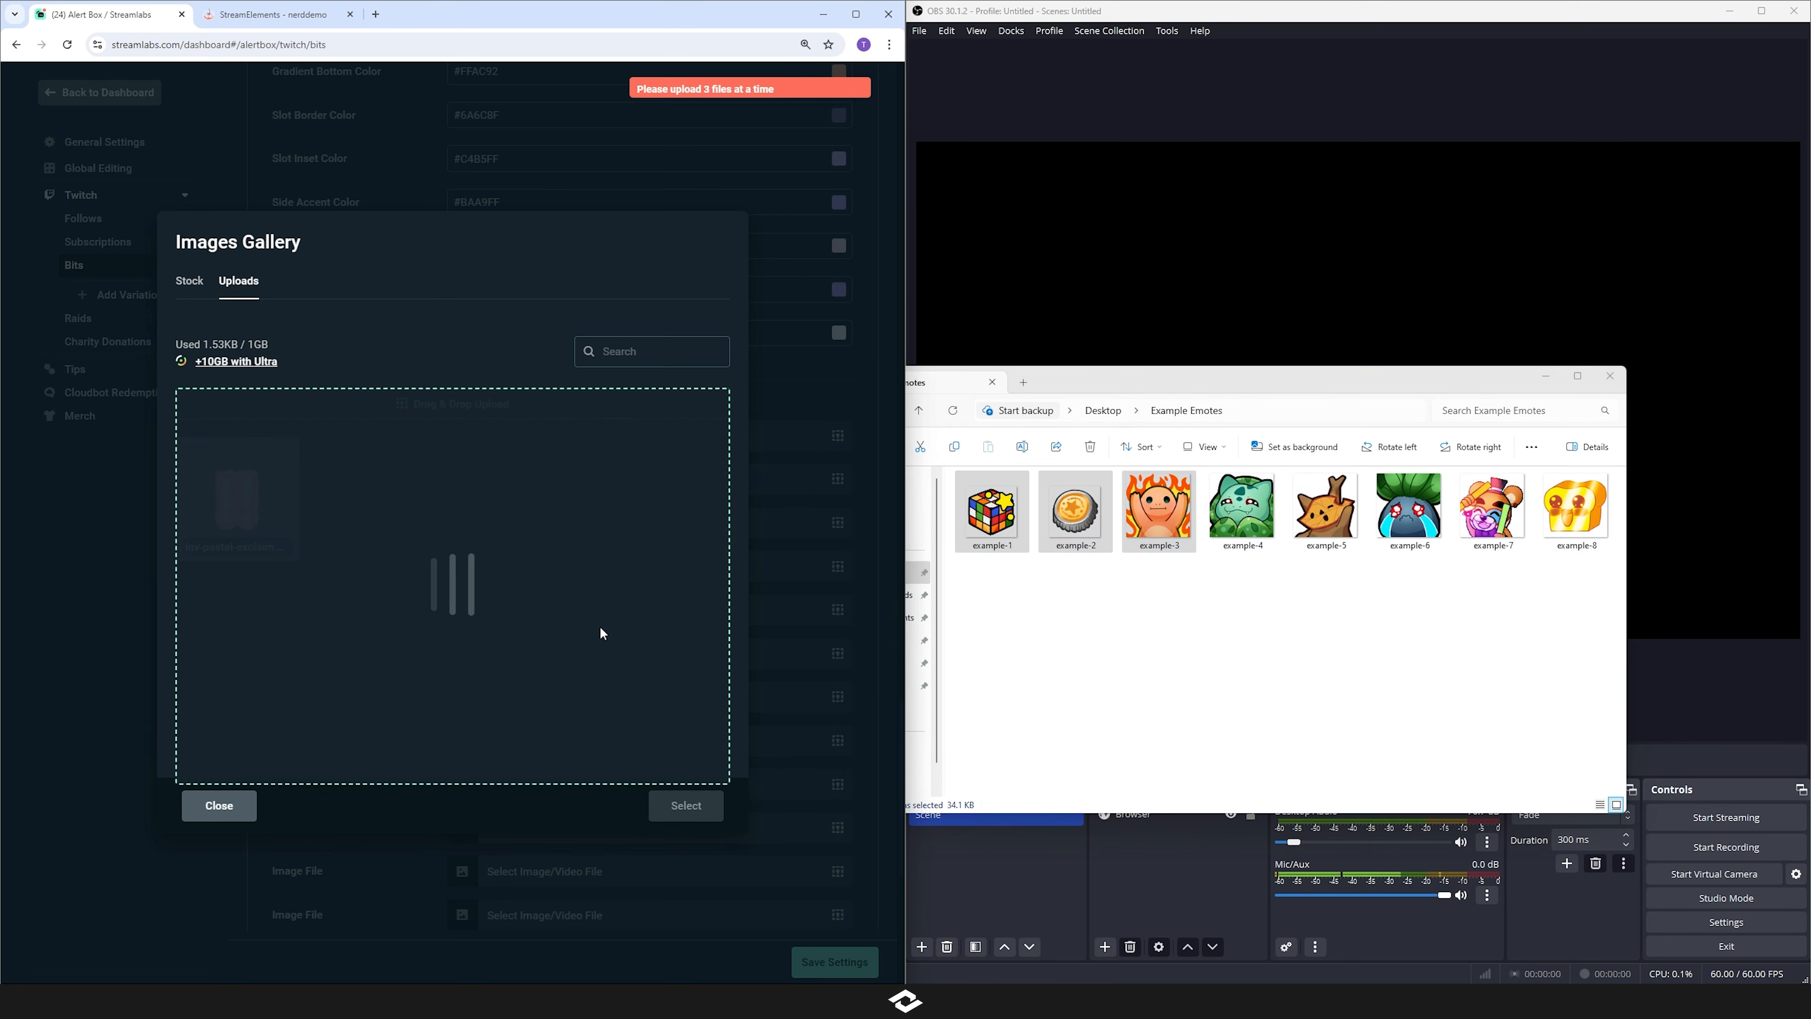
{"action": "left_click", "coordinate": [1301, 601]}
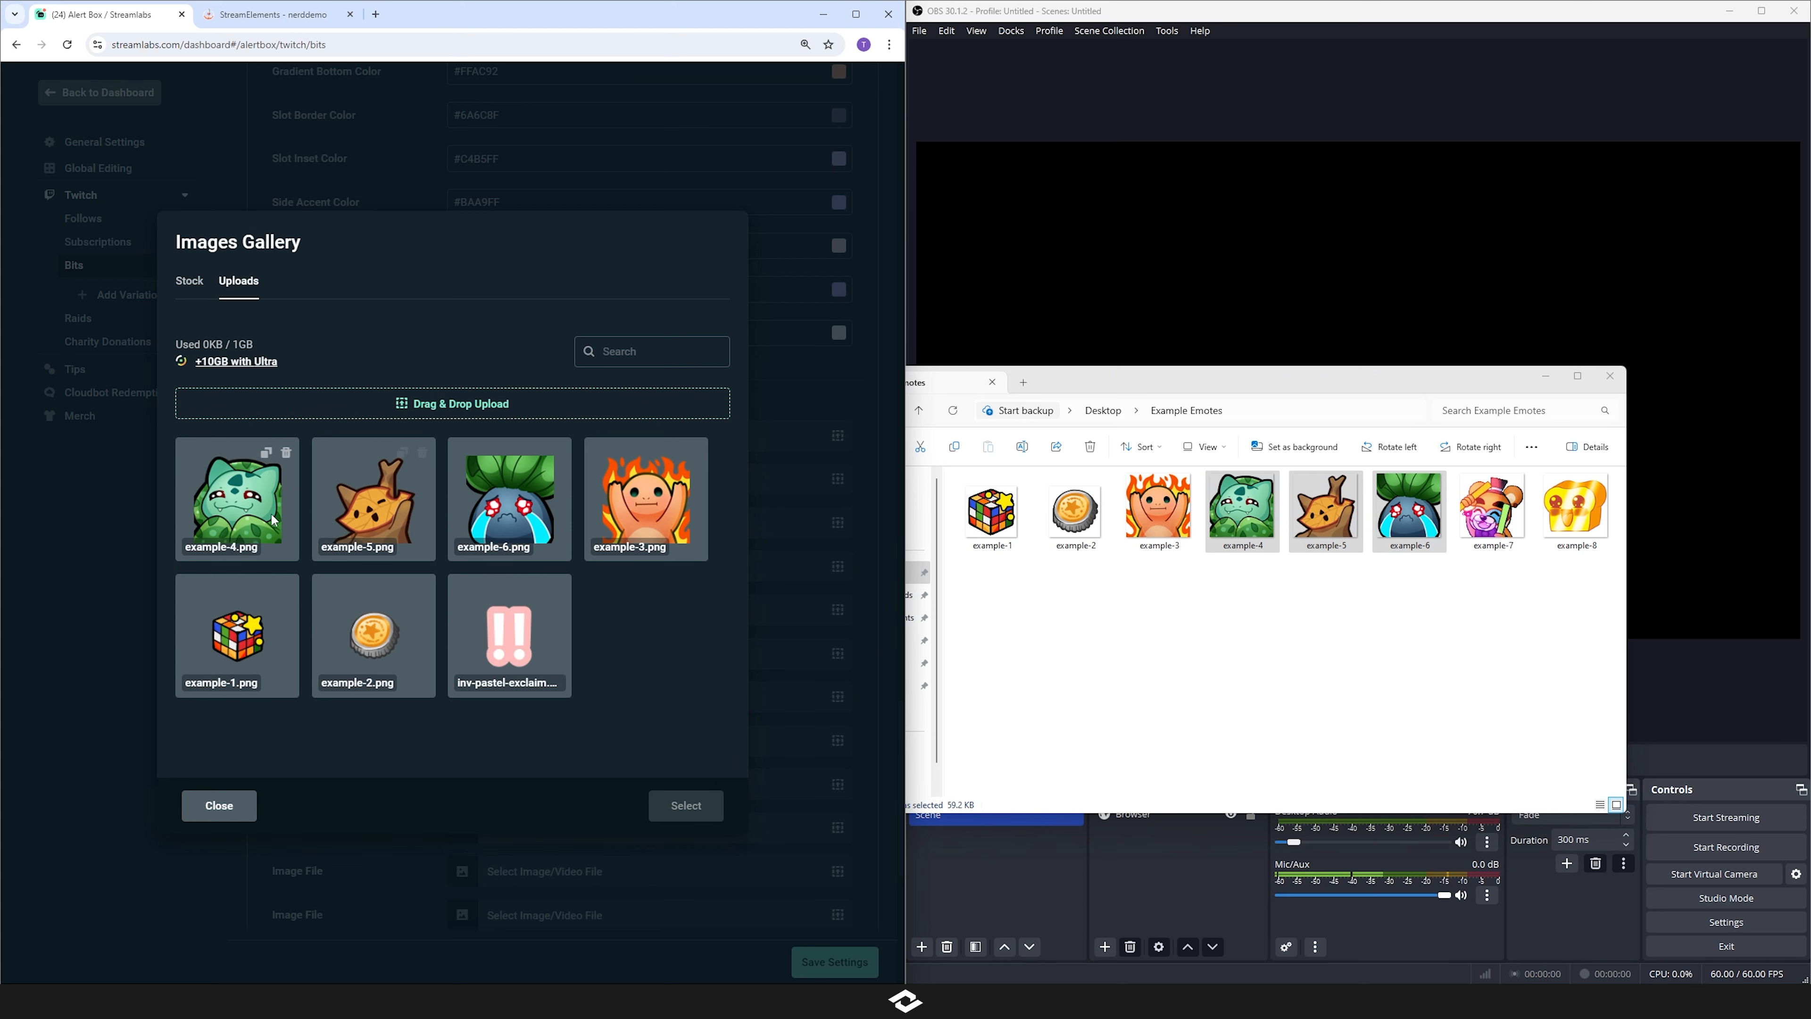
- Set the first slot icon to the uploaded example-4.png and the second slot icon to example-5.png
{"action": "left_click", "coordinate": [256, 513]}
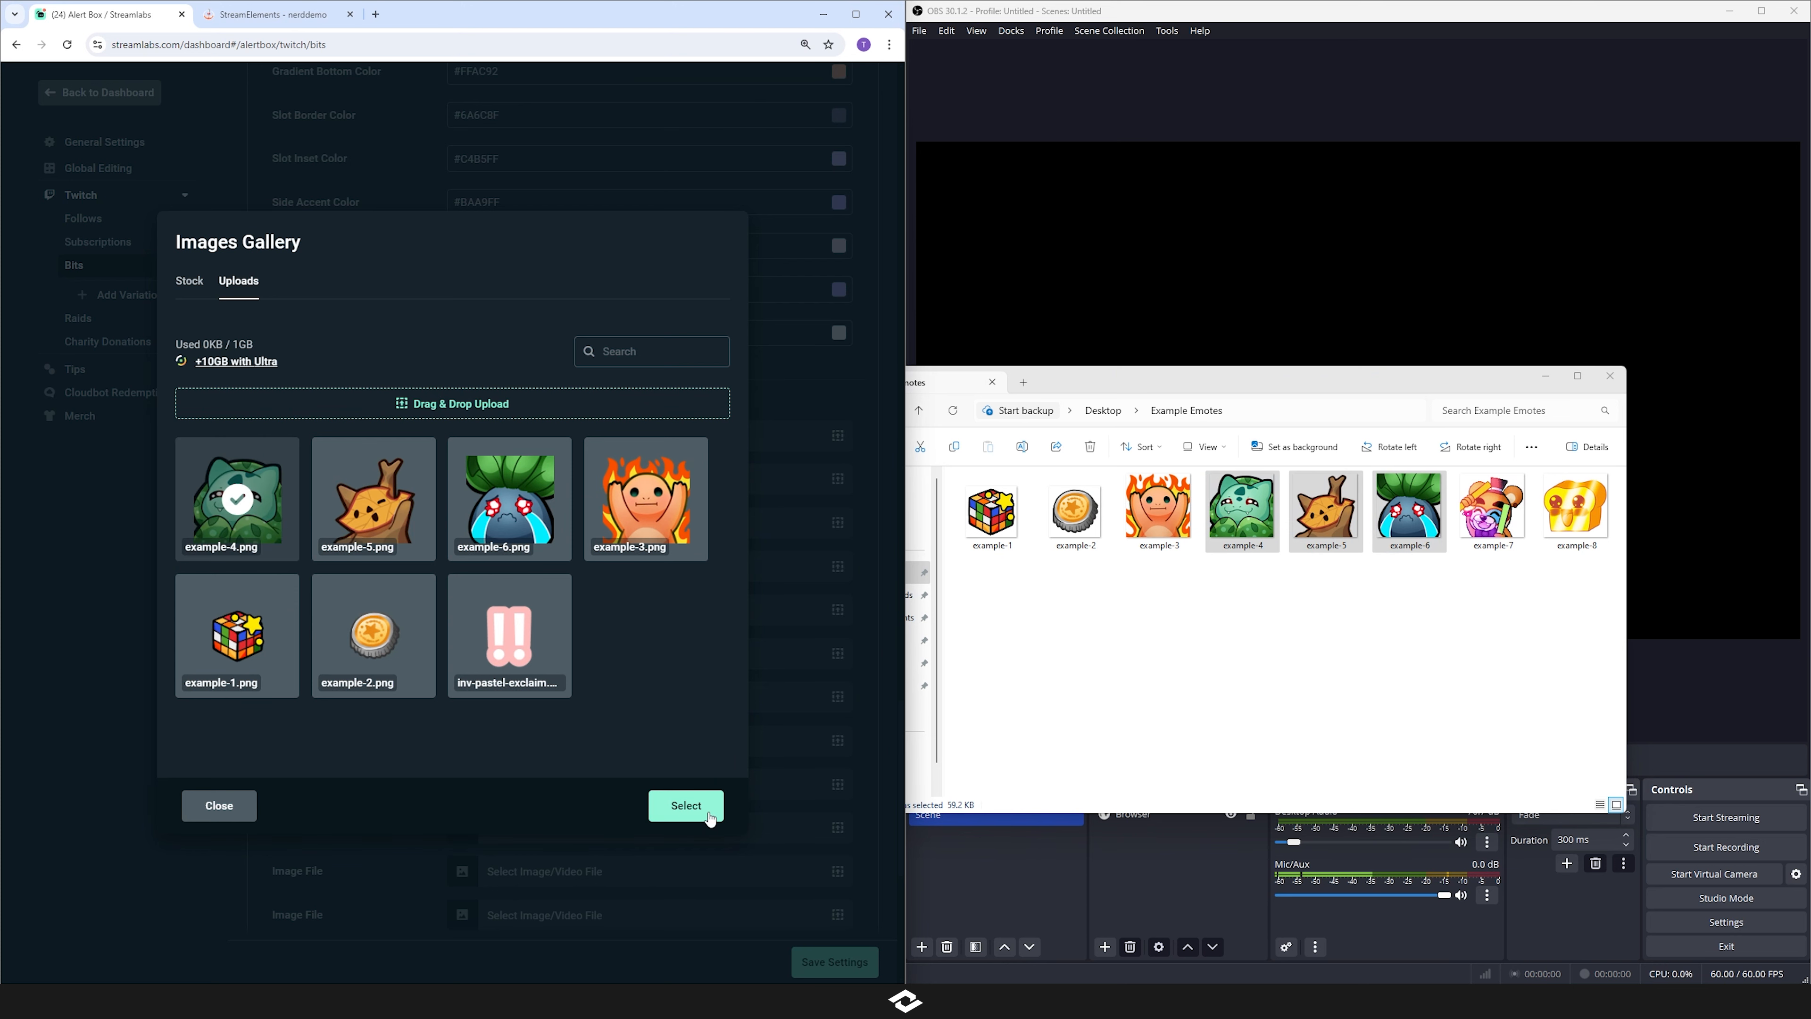
{"action": "left_click", "coordinate": [686, 806]}
{"action": "left_click", "coordinate": [837, 478]}
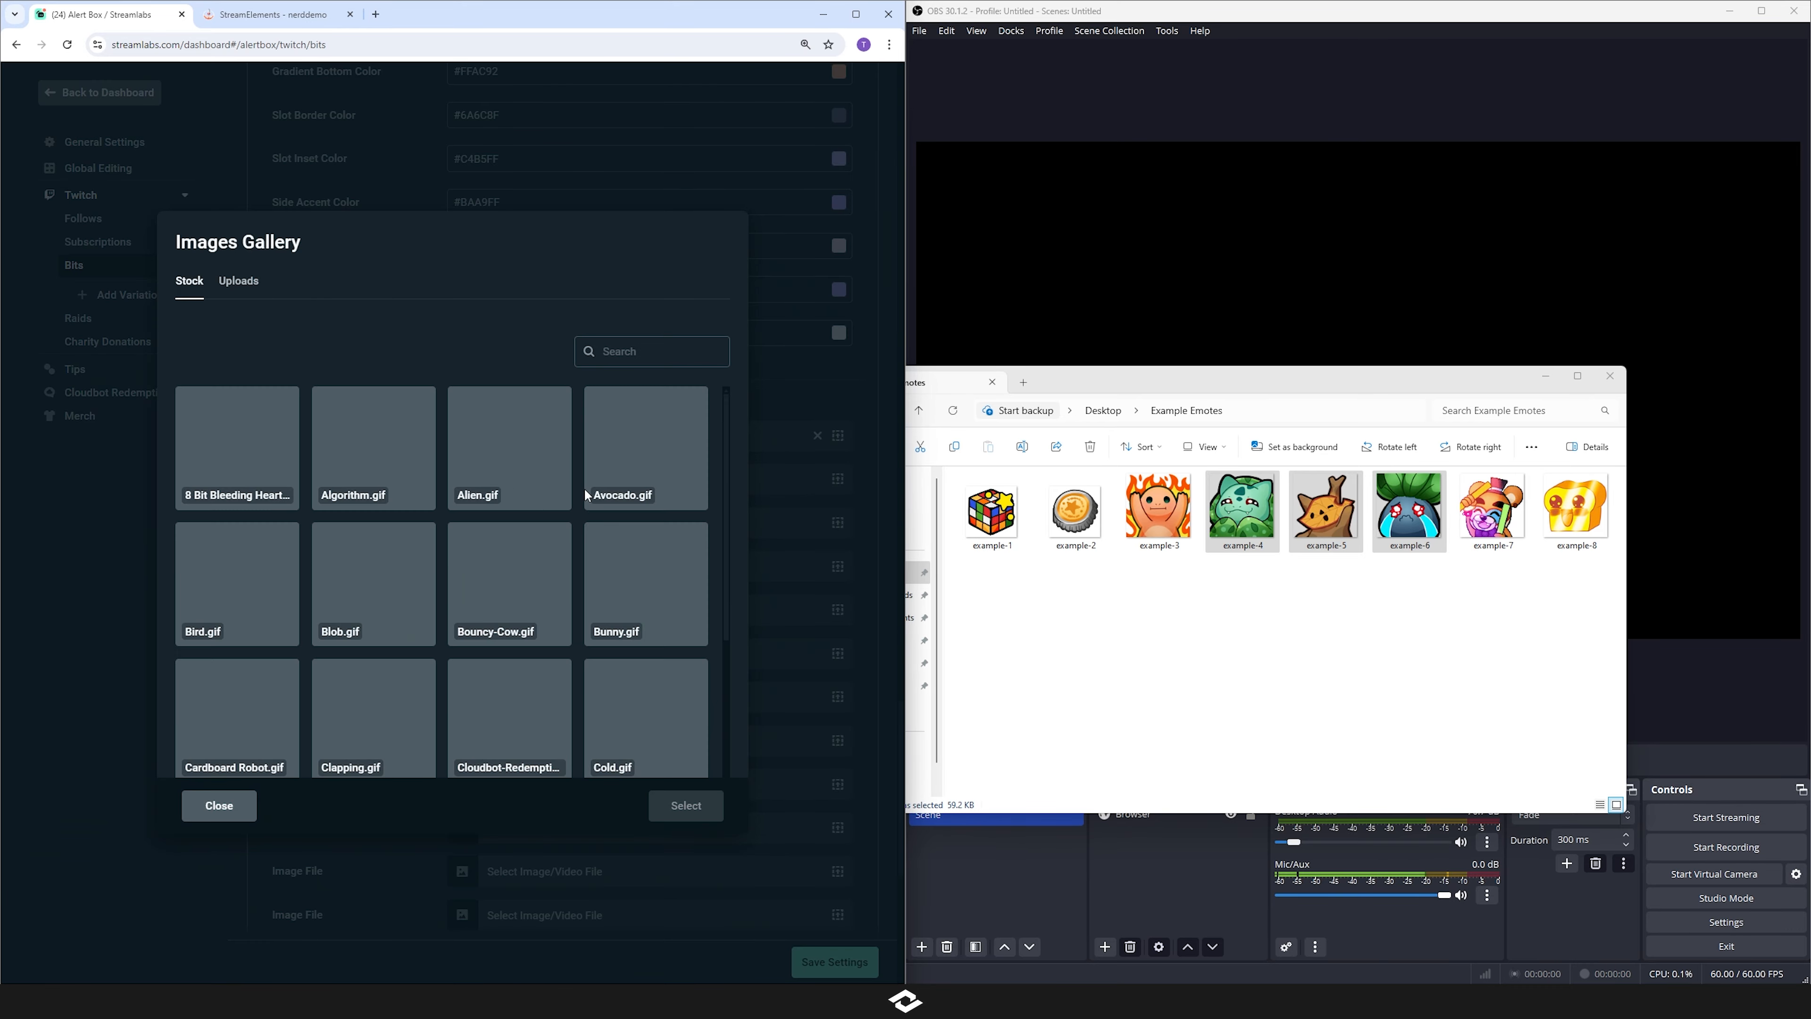
{"action": "left_click", "coordinate": [238, 280]}
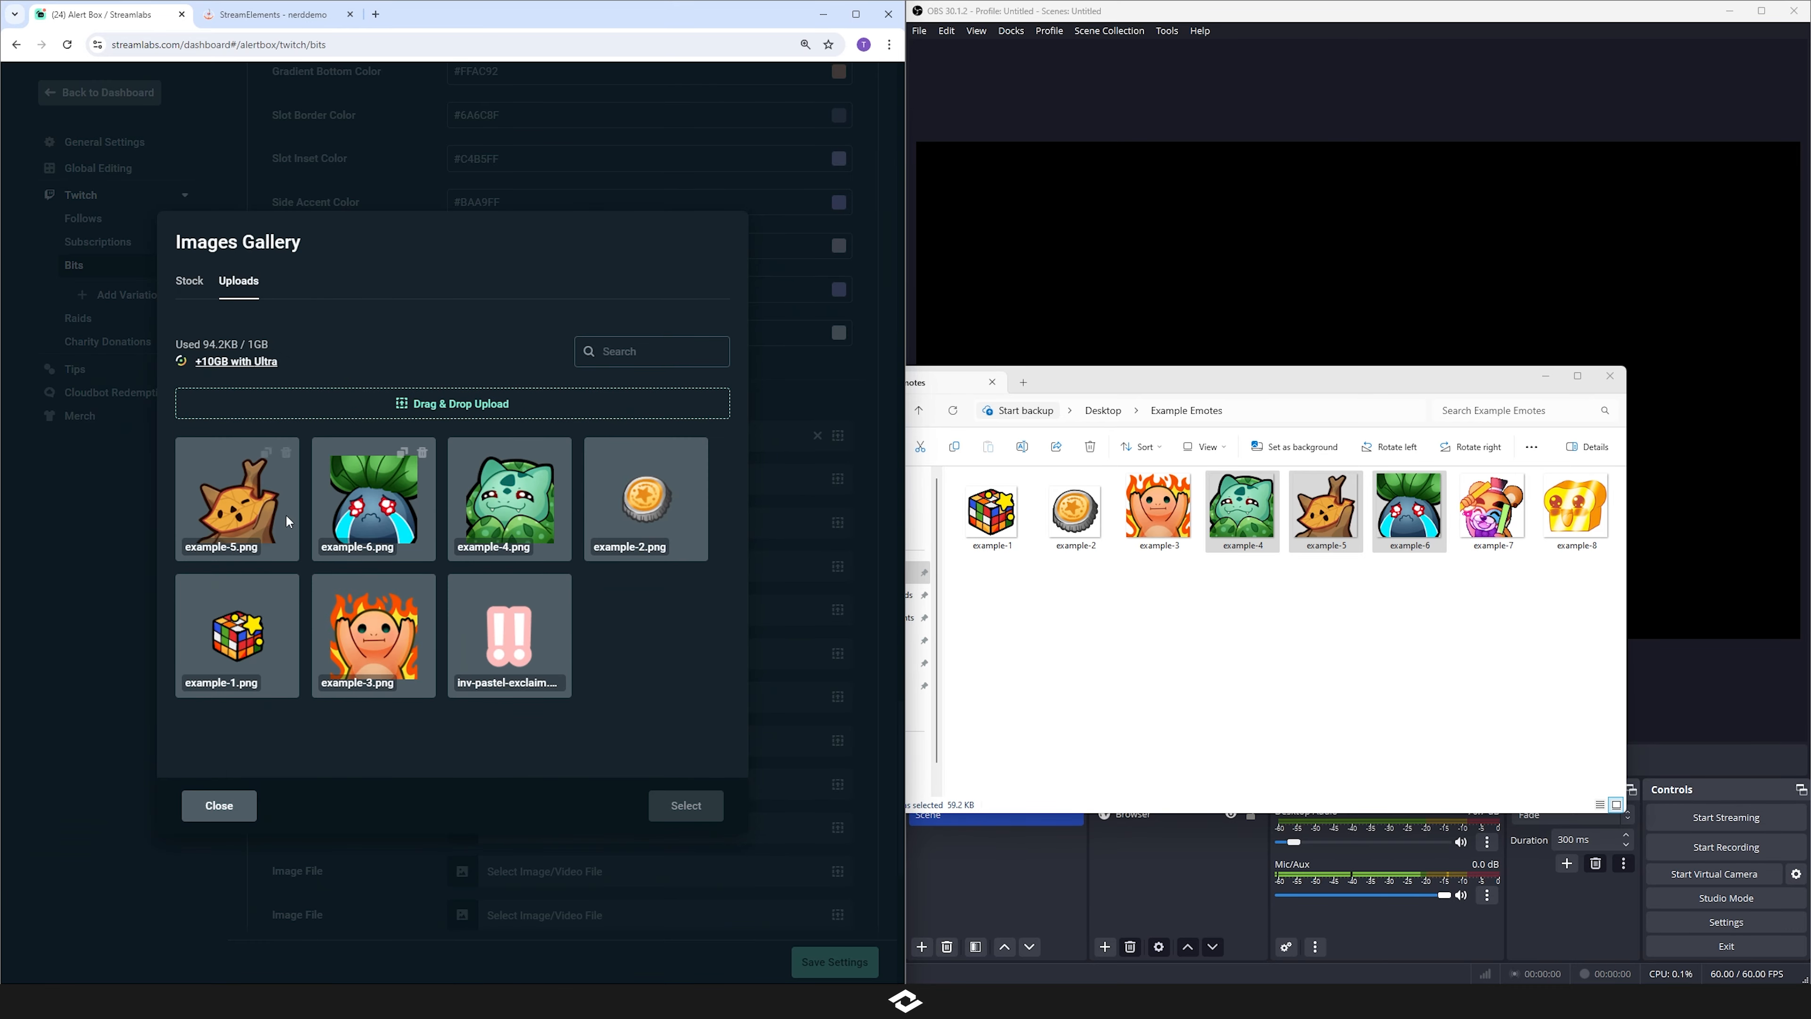
{"action": "left_click", "coordinate": [237, 499]}
{"action": "left_click", "coordinate": [686, 805]}
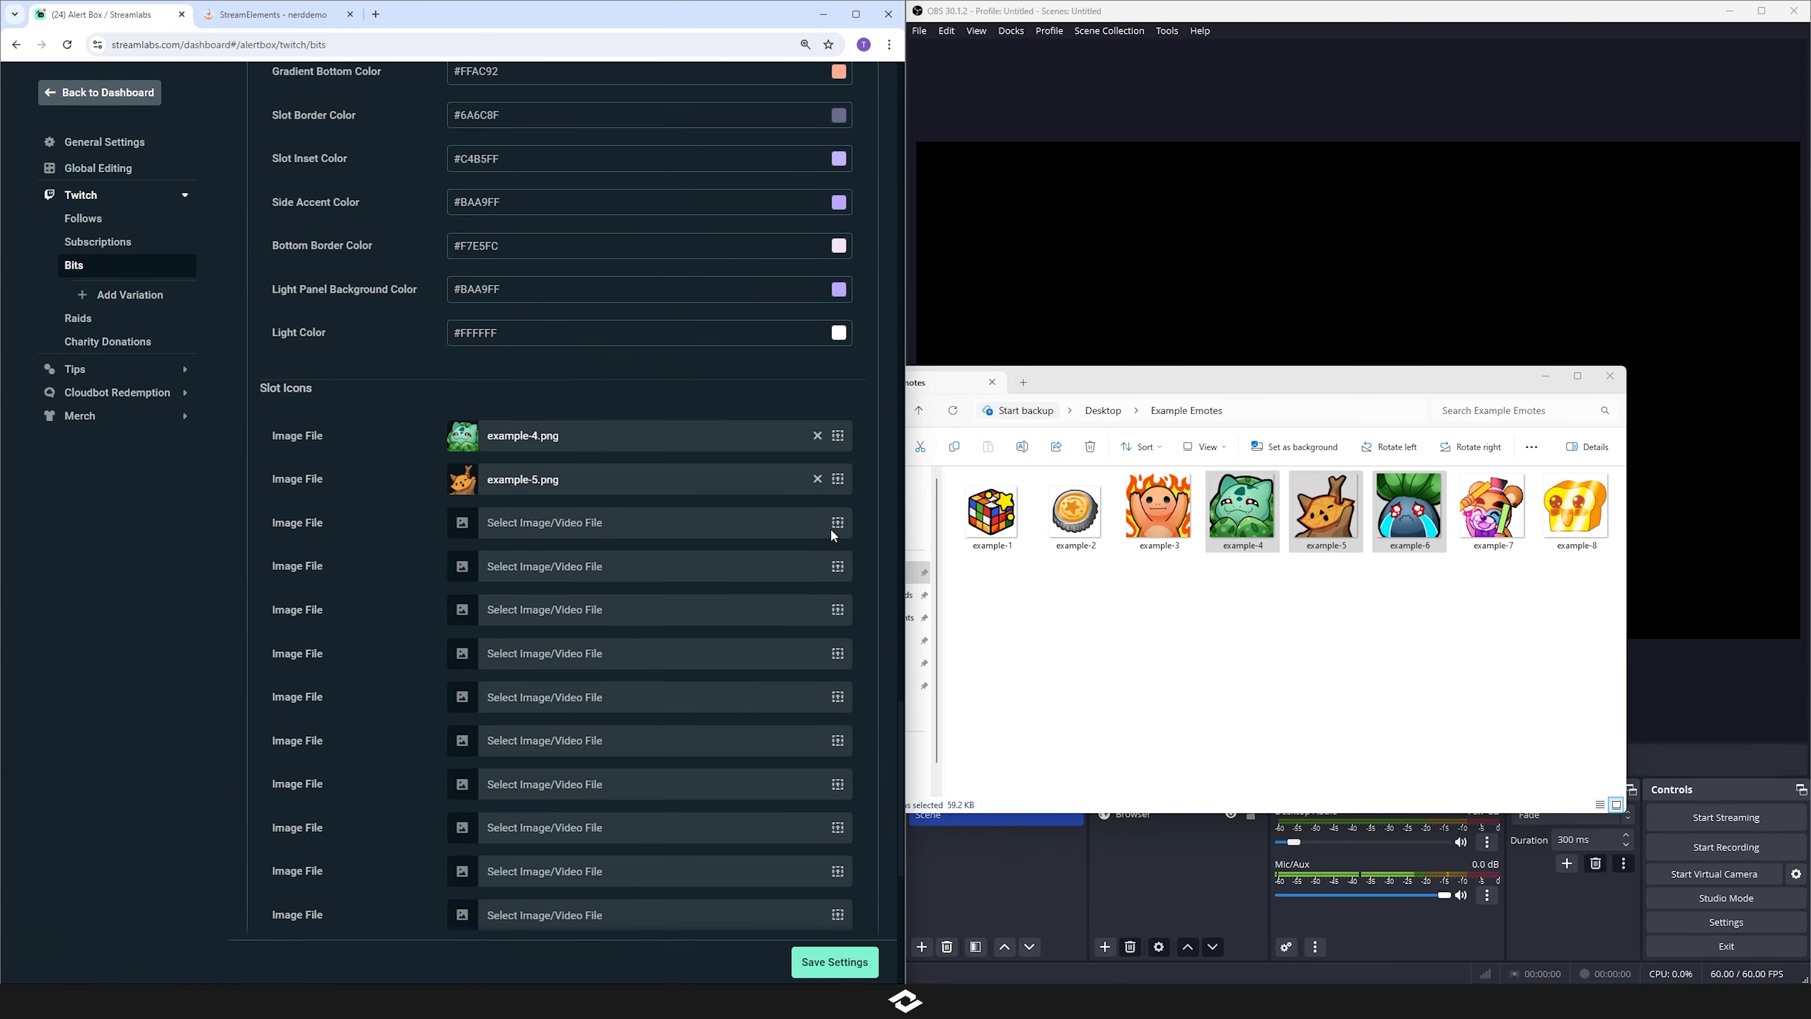
- Set the third slot icon to the uploaded example-2.png and the fourth slot icon to example-1.png
{"action": "left_click", "coordinate": [837, 522]}
{"action": "left_click", "coordinate": [238, 280]}
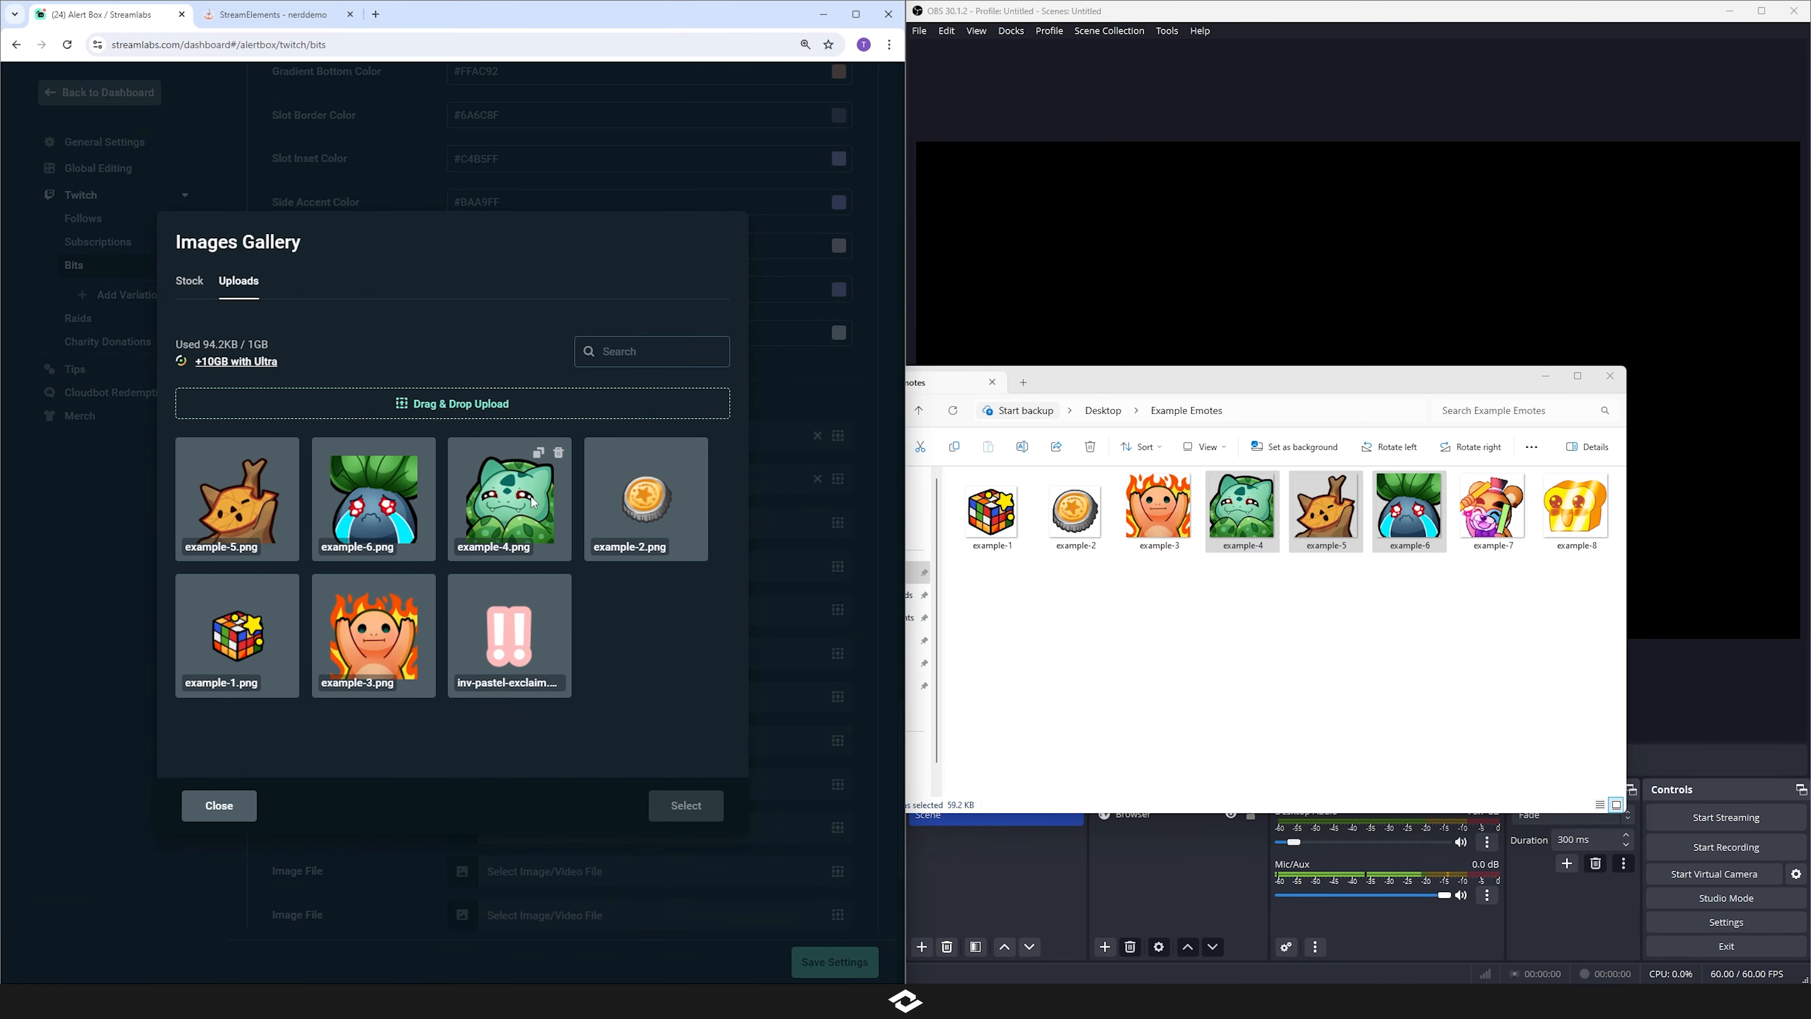
{"action": "left_click", "coordinate": [646, 499]}
{"action": "left_click", "coordinate": [685, 806]}
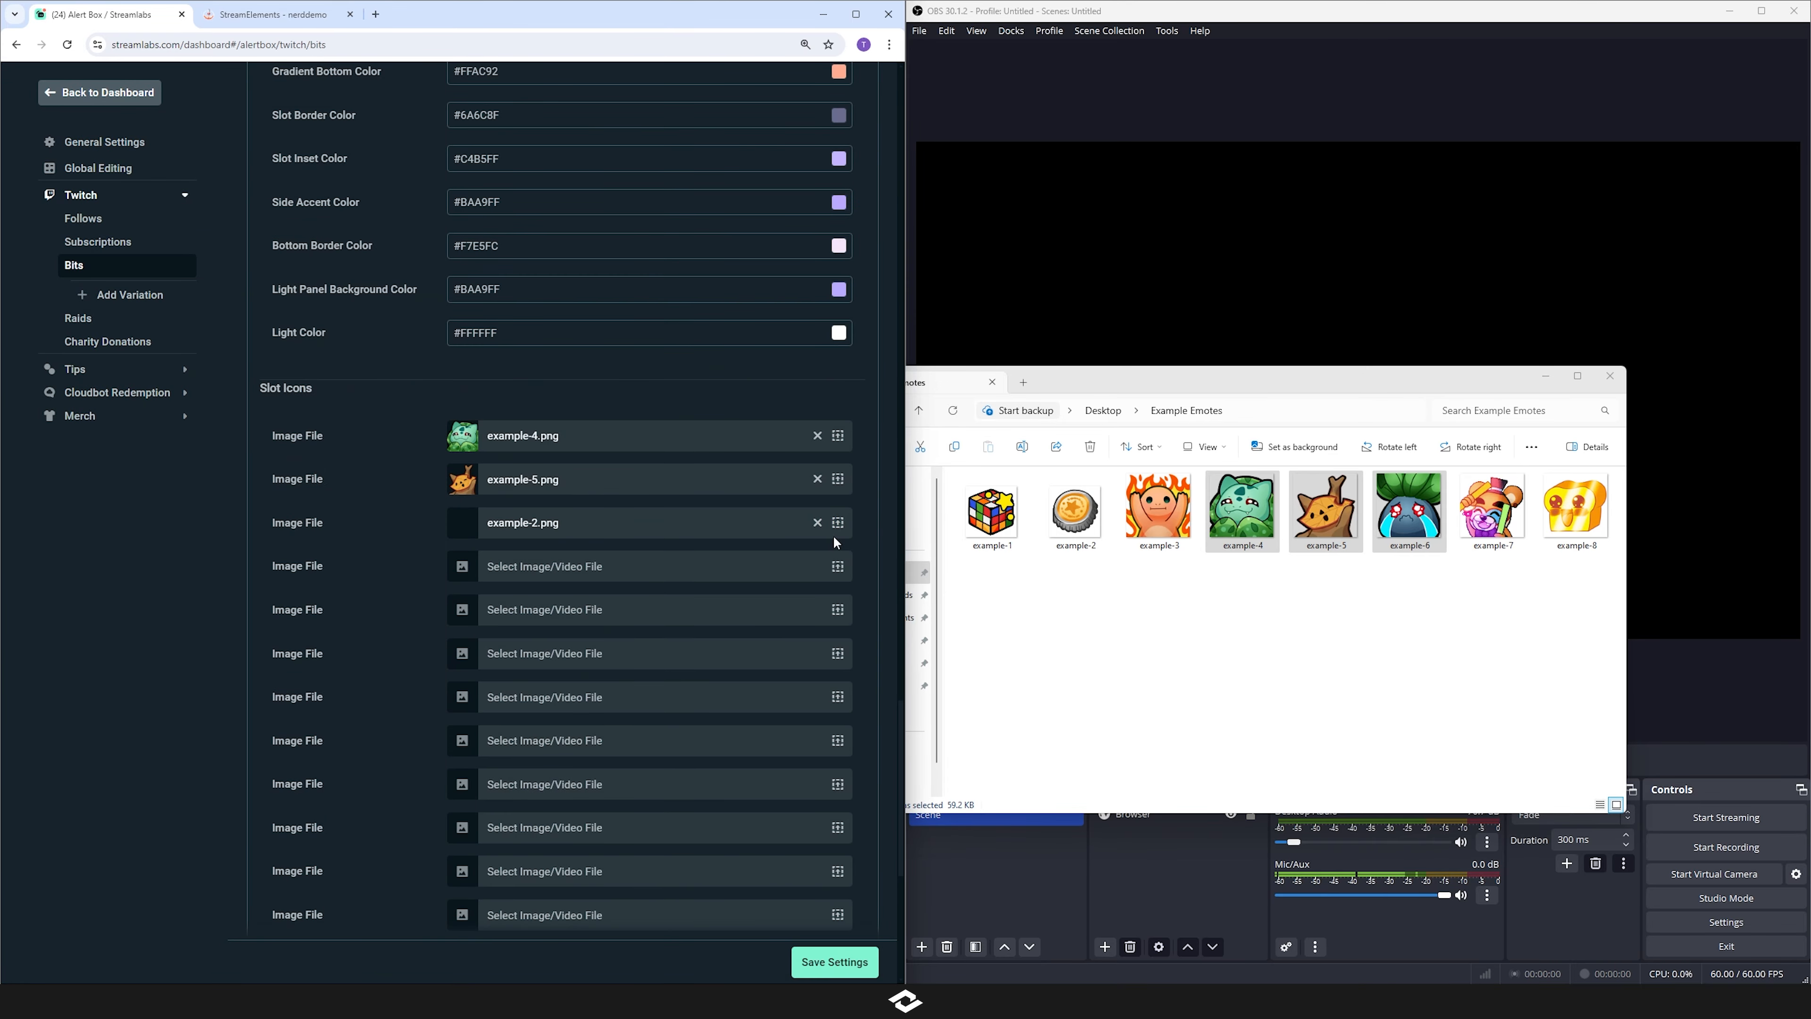
{"action": "left_click", "coordinate": [837, 565]}
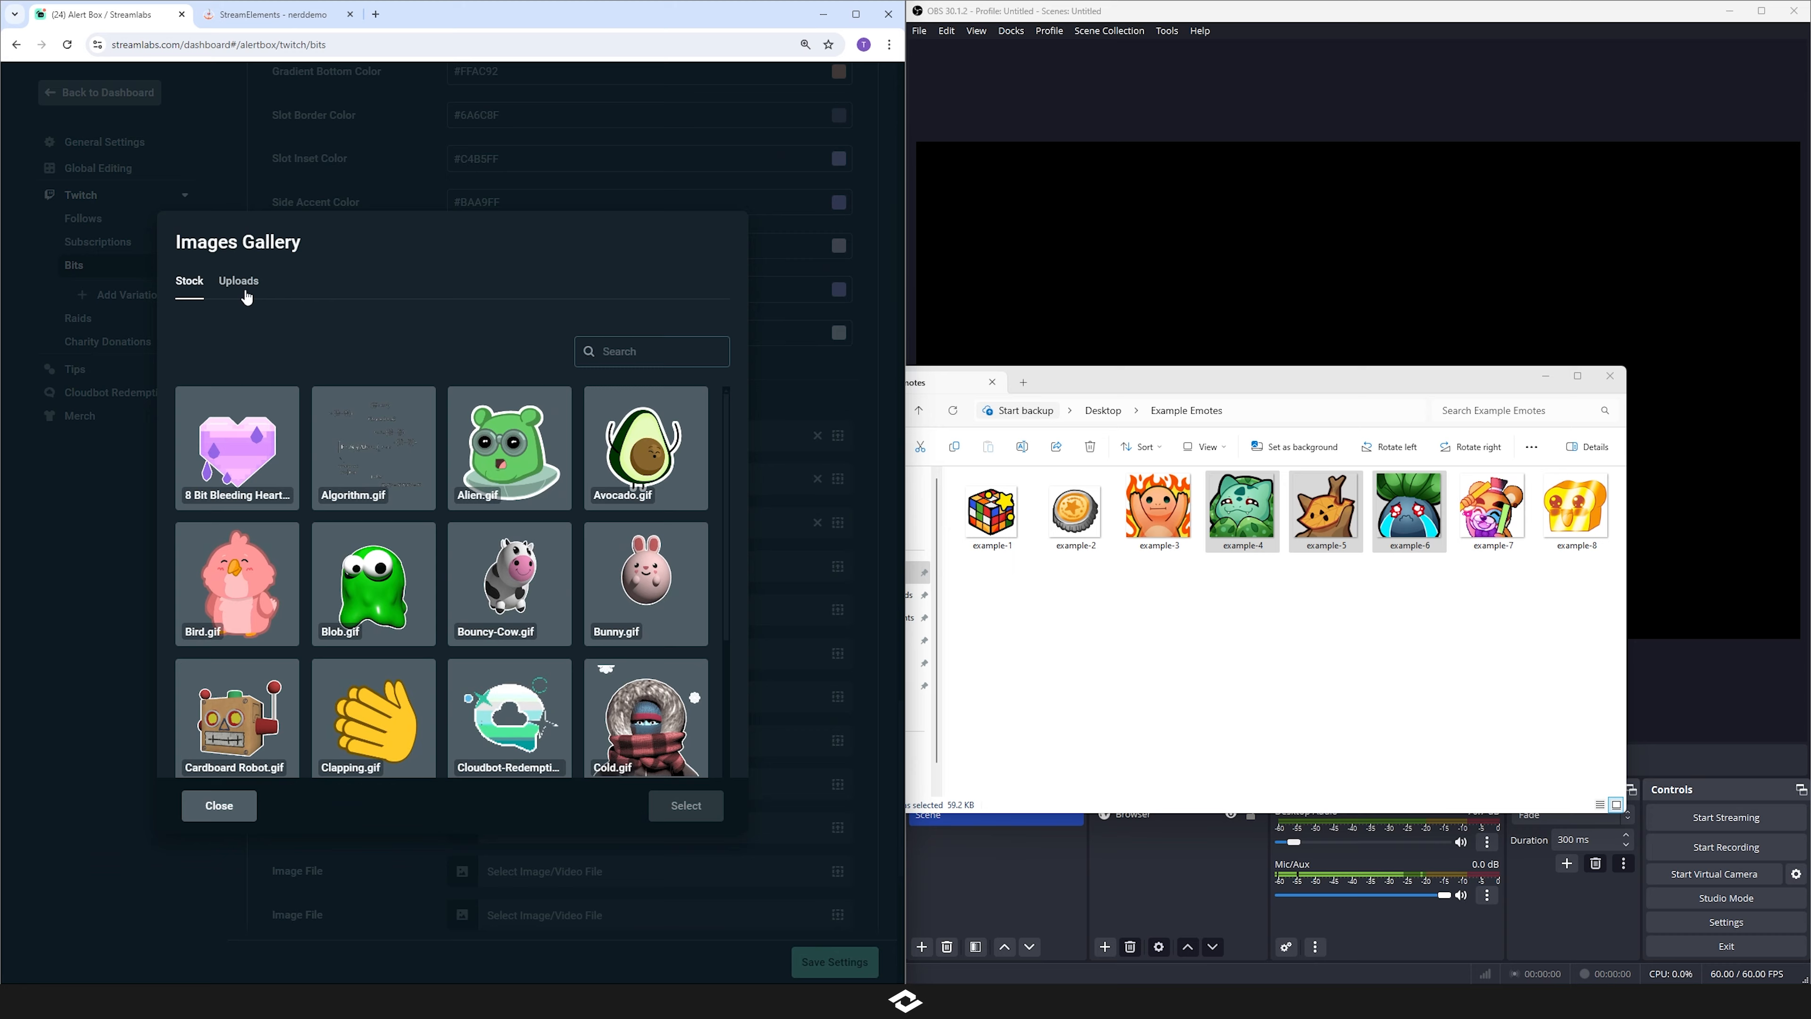
{"action": "left_click", "coordinate": [245, 292]}
{"action": "left_click", "coordinate": [235, 646]}
{"action": "left_click", "coordinate": [675, 807]}
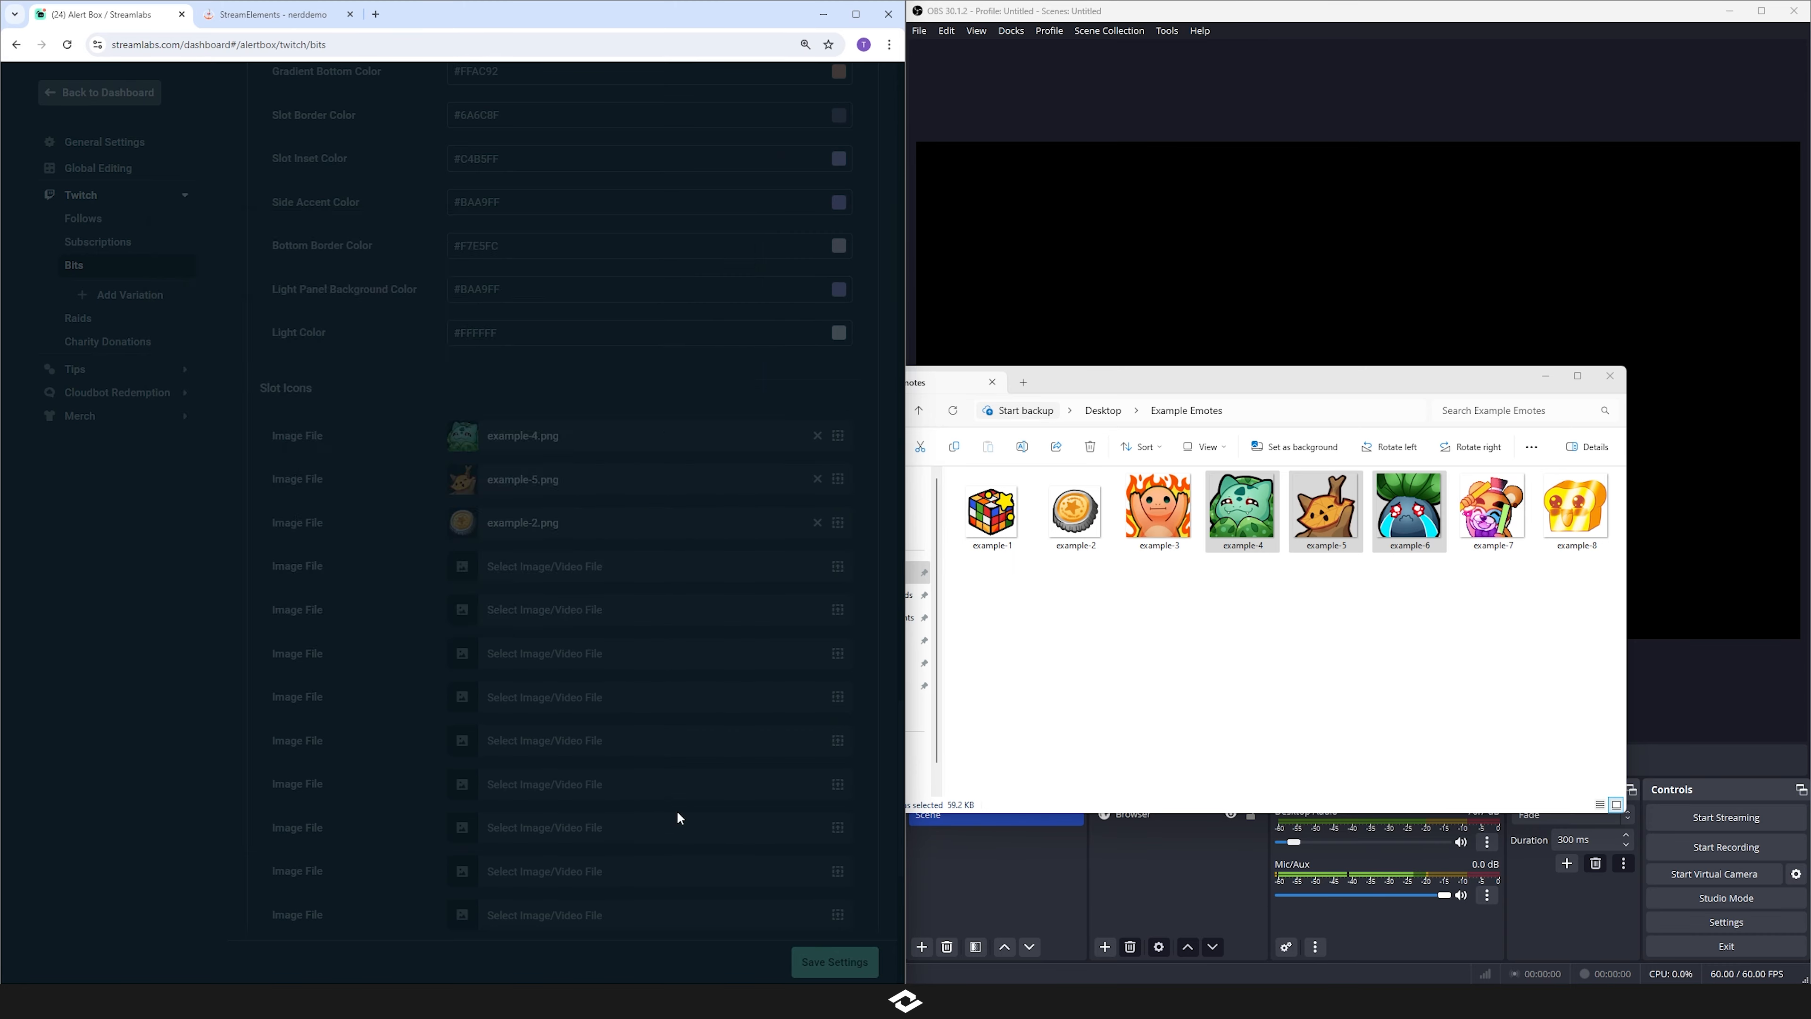
- Set the fifth slot icon to the uploaded example-3.png
{"action": "left_click", "coordinate": [838, 613]}
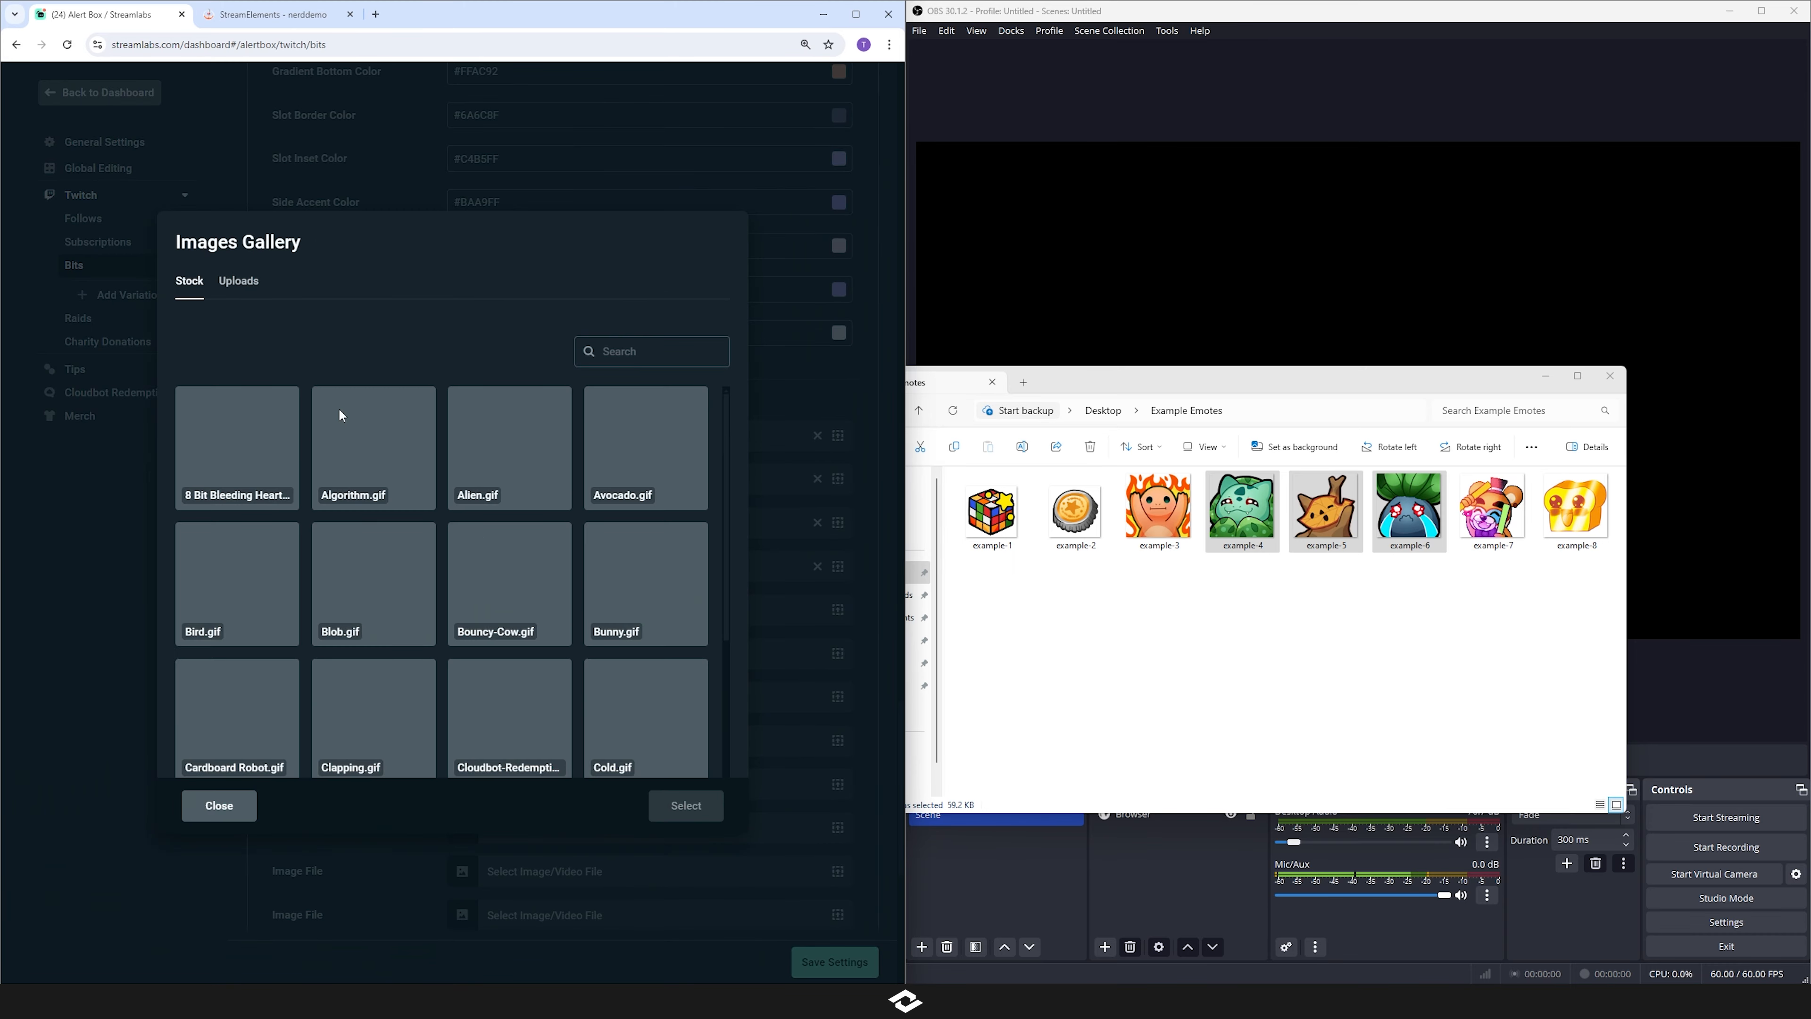
{"action": "left_click", "coordinate": [240, 287]}
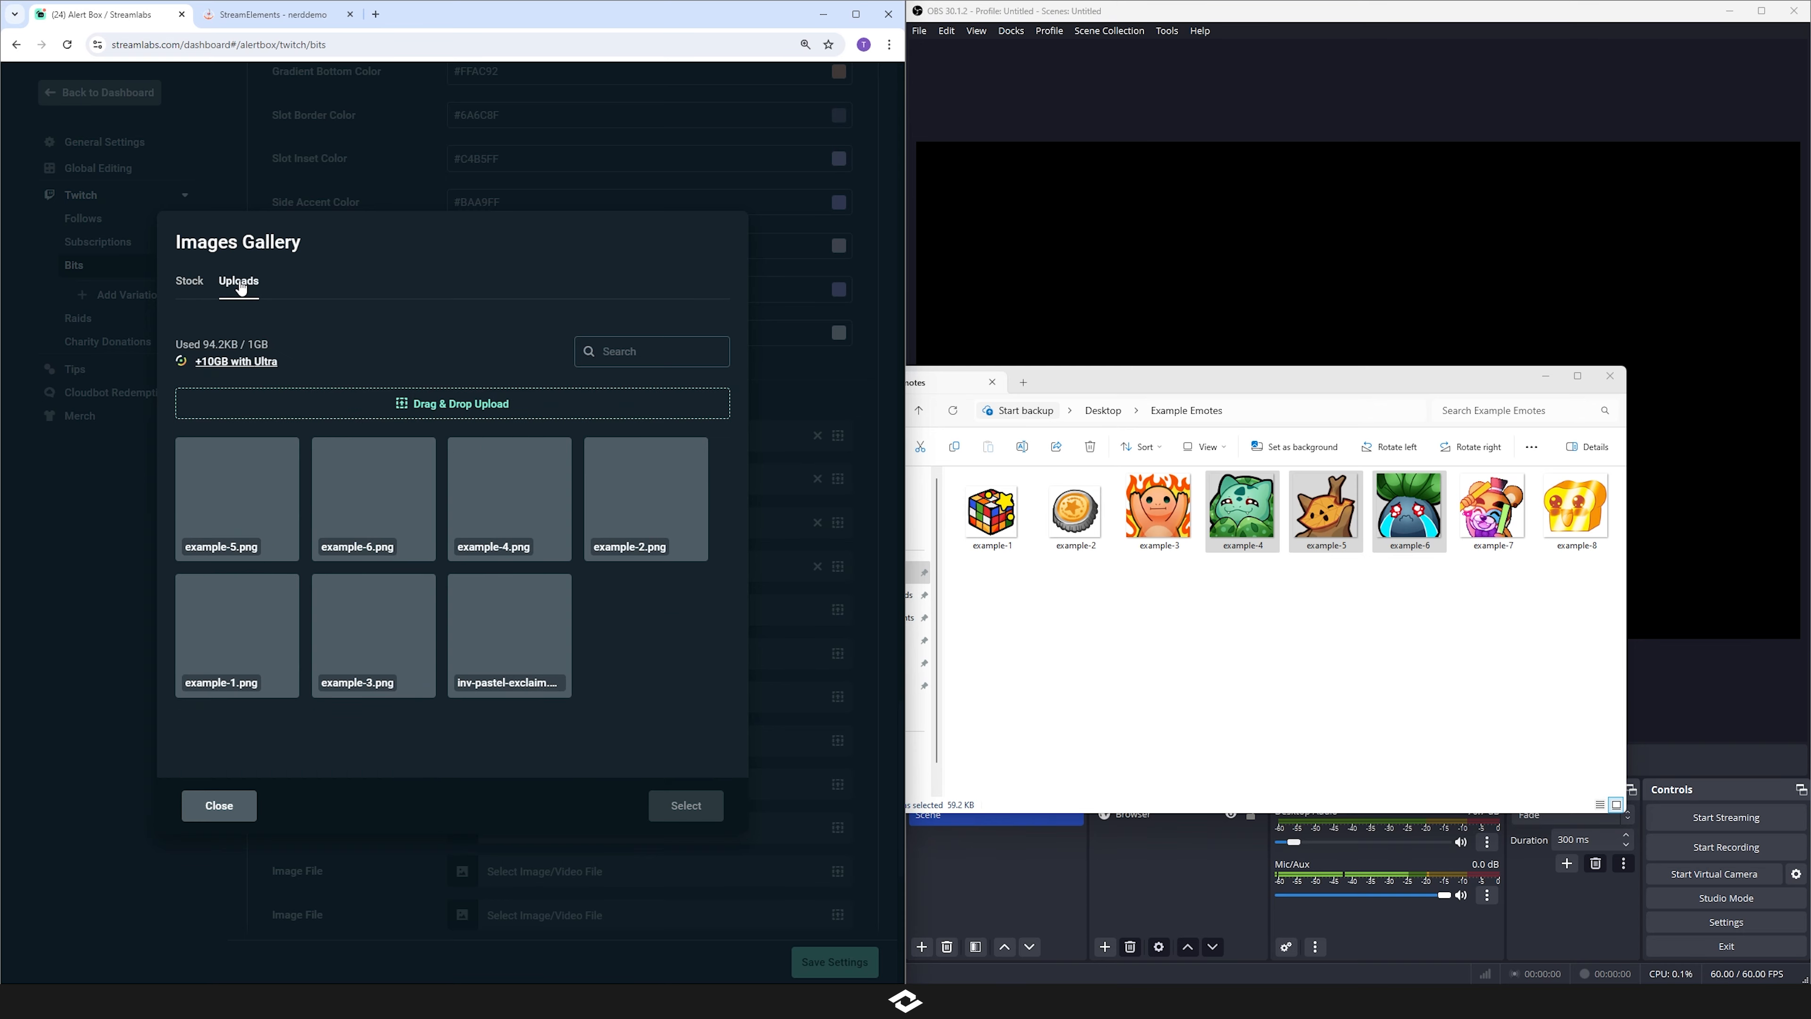
{"action": "left_click", "coordinate": [394, 627]}
{"action": "left_click", "coordinate": [685, 804]}
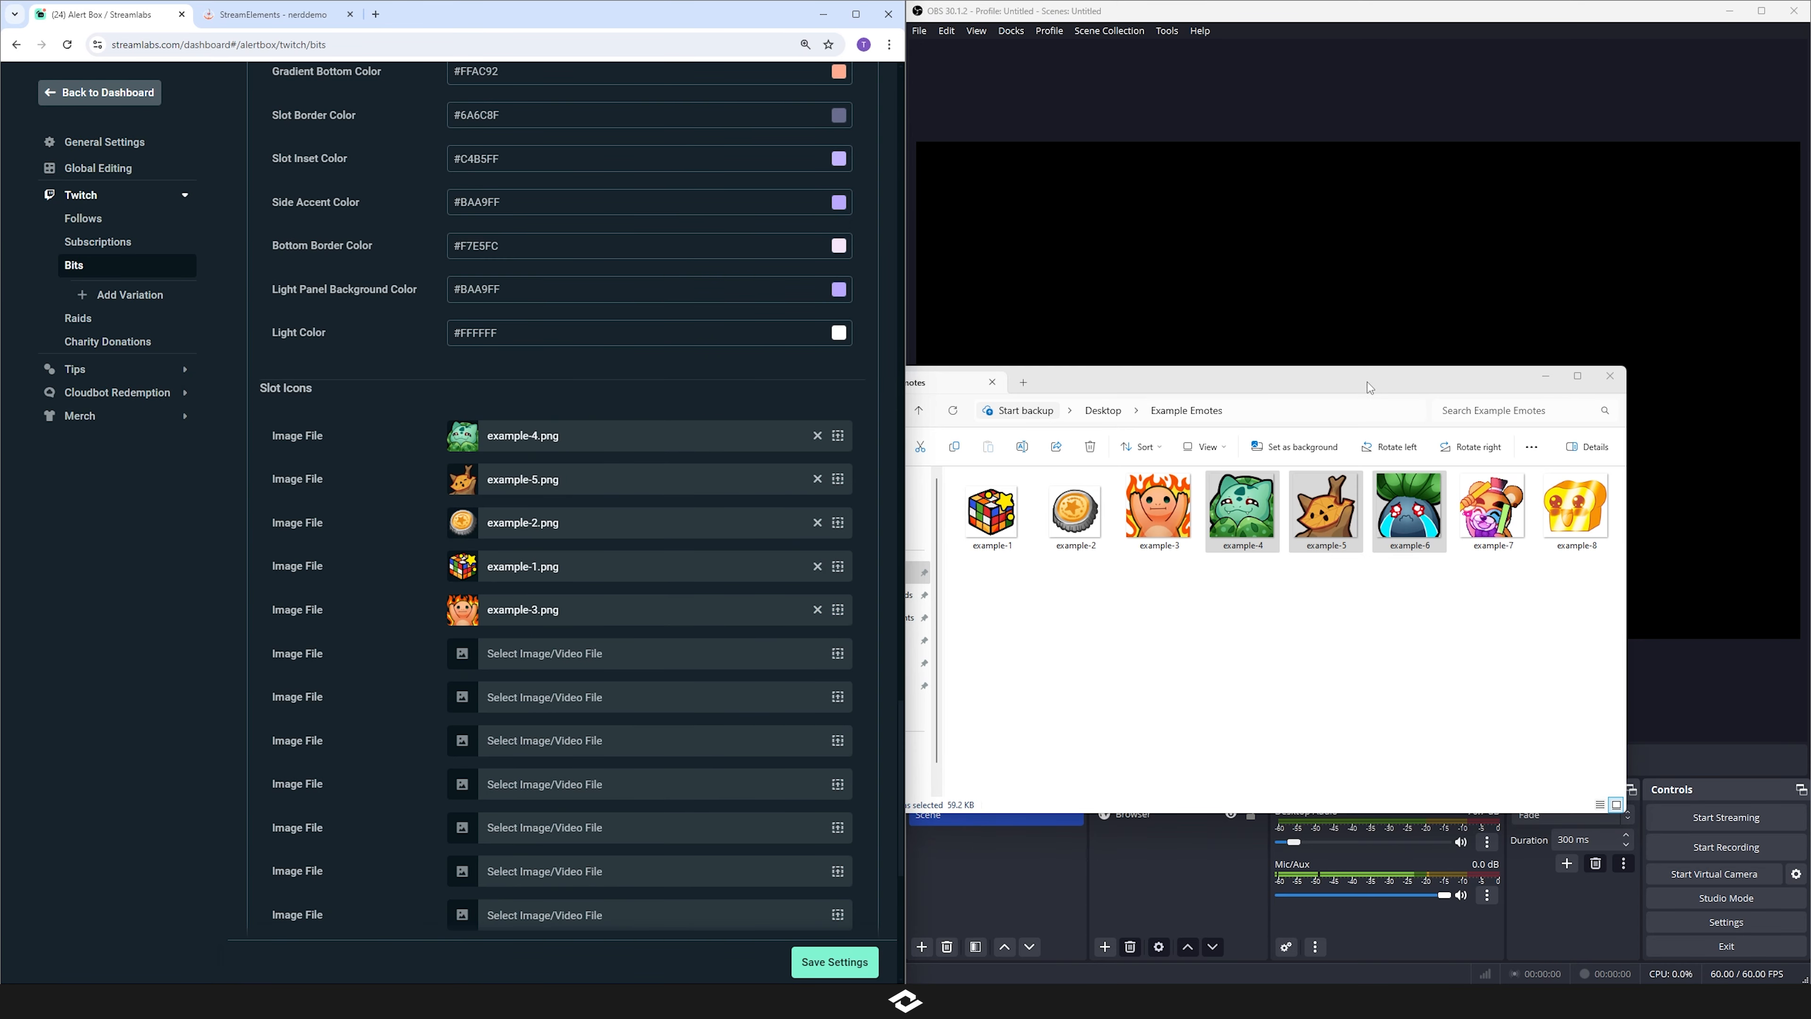
- Move File Explorer out of the way, save the Bits alert settings and send a test Twitch Bits alert
{"action": "left_click_drag", "start_coordinate": [1367, 382], "coordinate": [1, 385]}
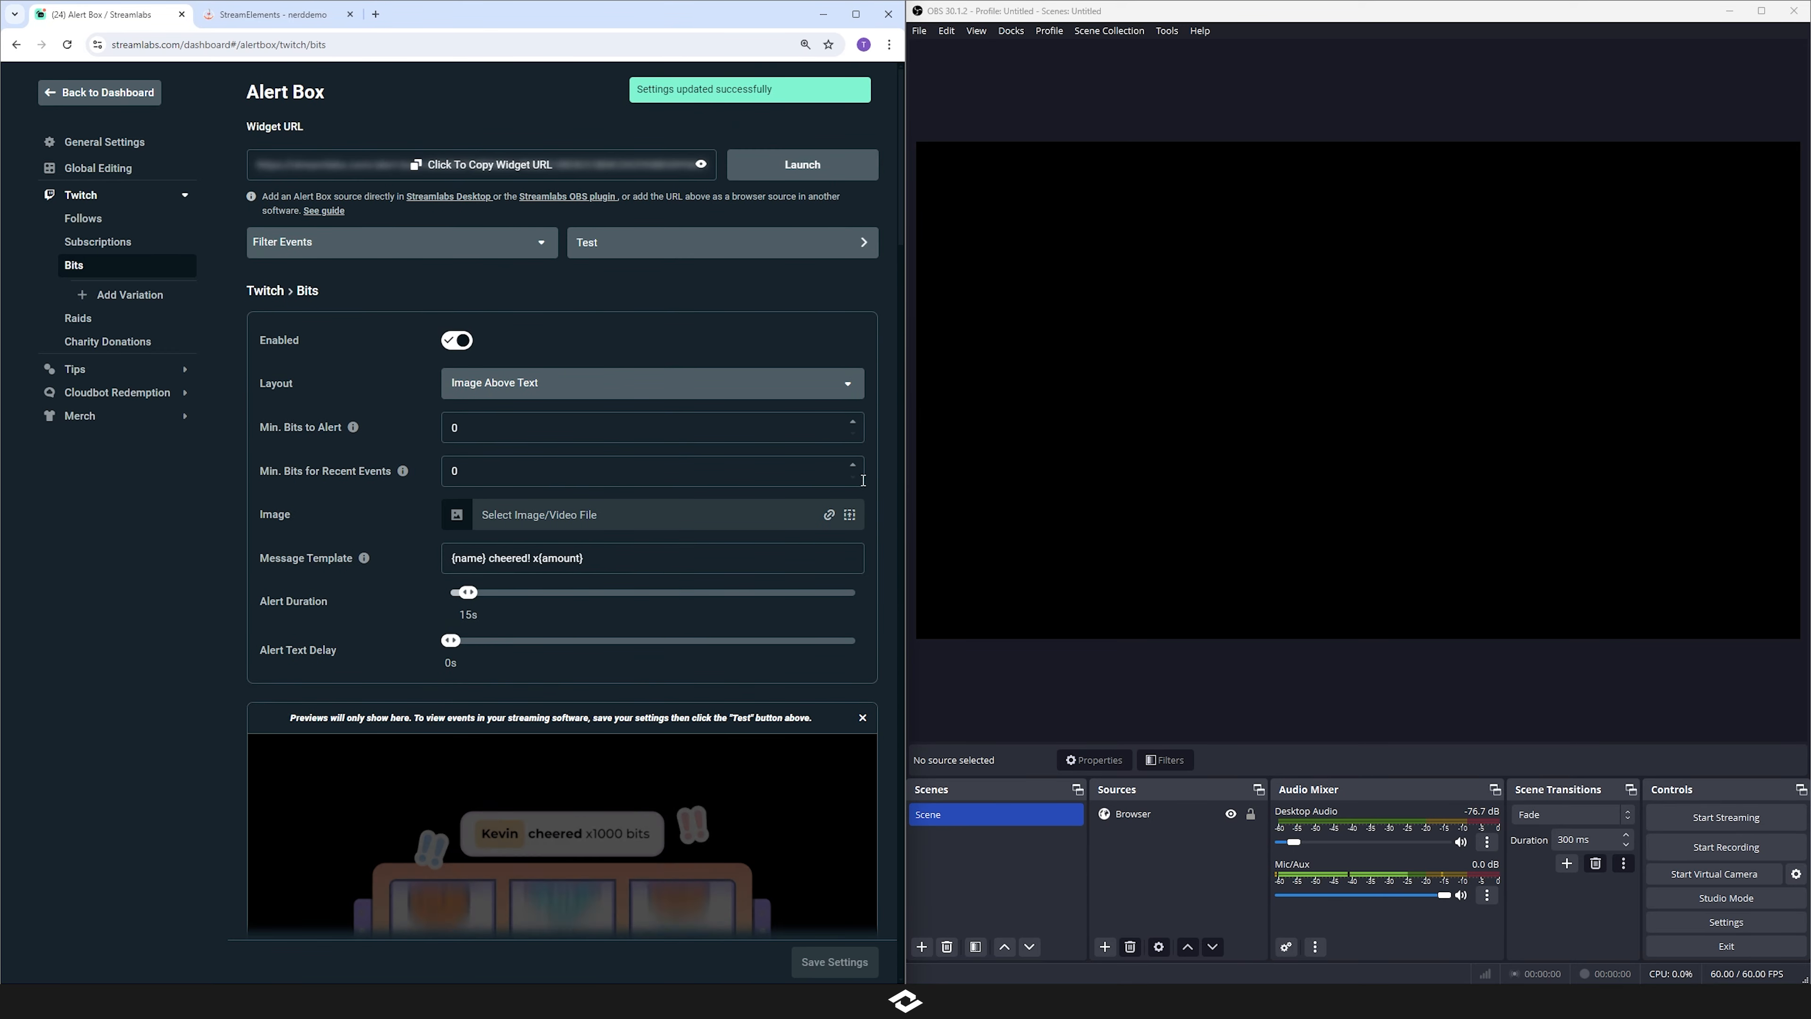
{"action": "left_click", "coordinate": [642, 244]}
{"action": "mouse_move", "coordinate": [606, 276]}
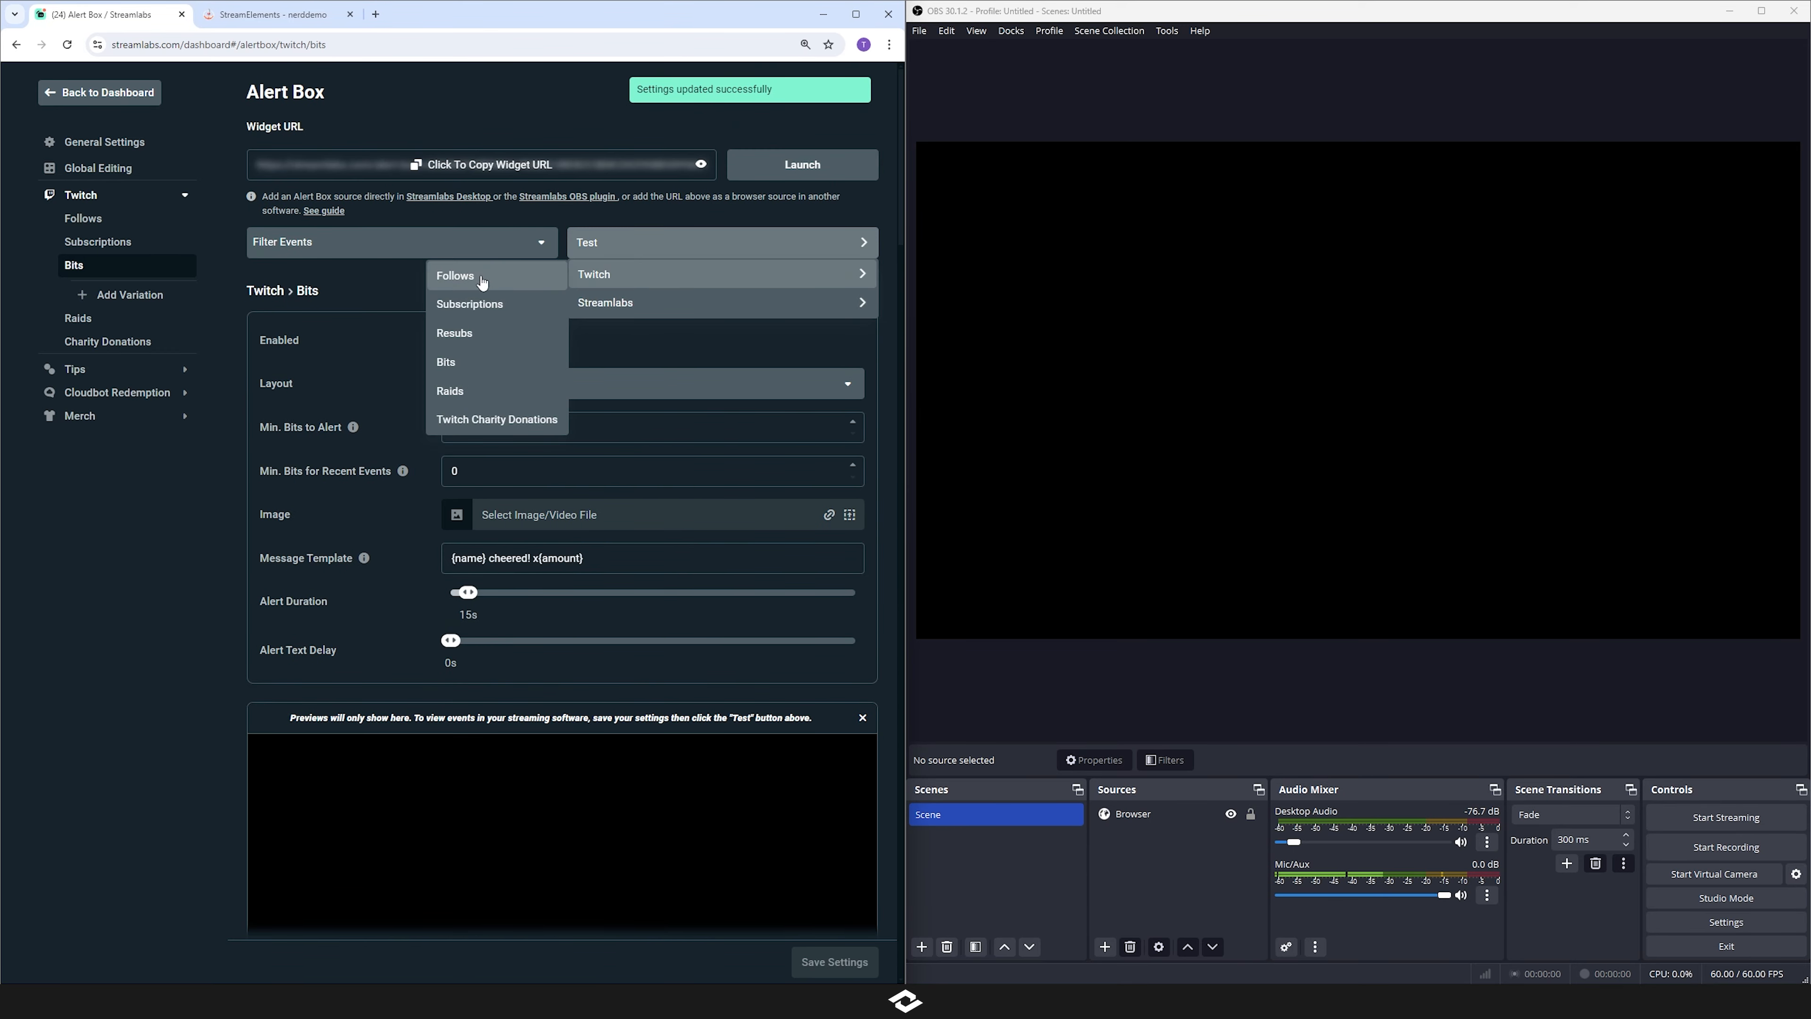
{"action": "left_click", "coordinate": [460, 363]}
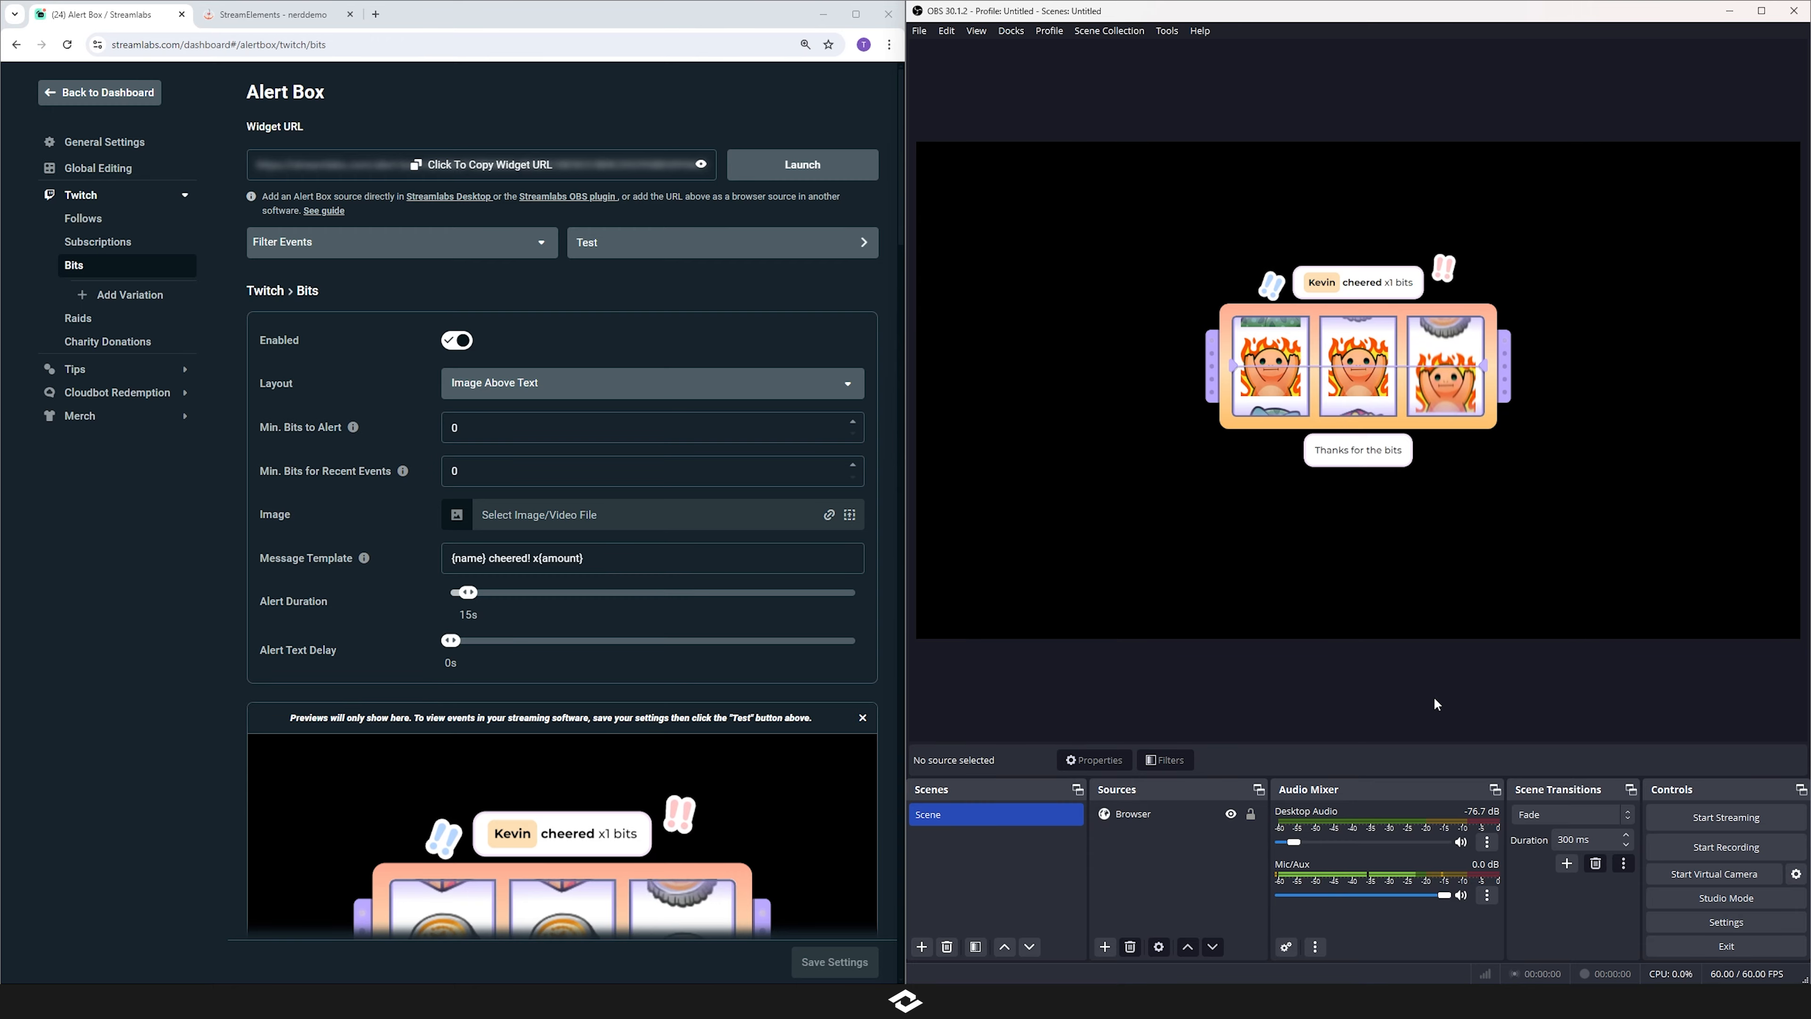
- Examine the Bits alert's slot icon list and its Text Colors & Styles fields, comparing them with the alert in OBS
{"action": "scroll", "coordinate": [257, 675], "scroll_direction": "down", "scroll_amount": 20}
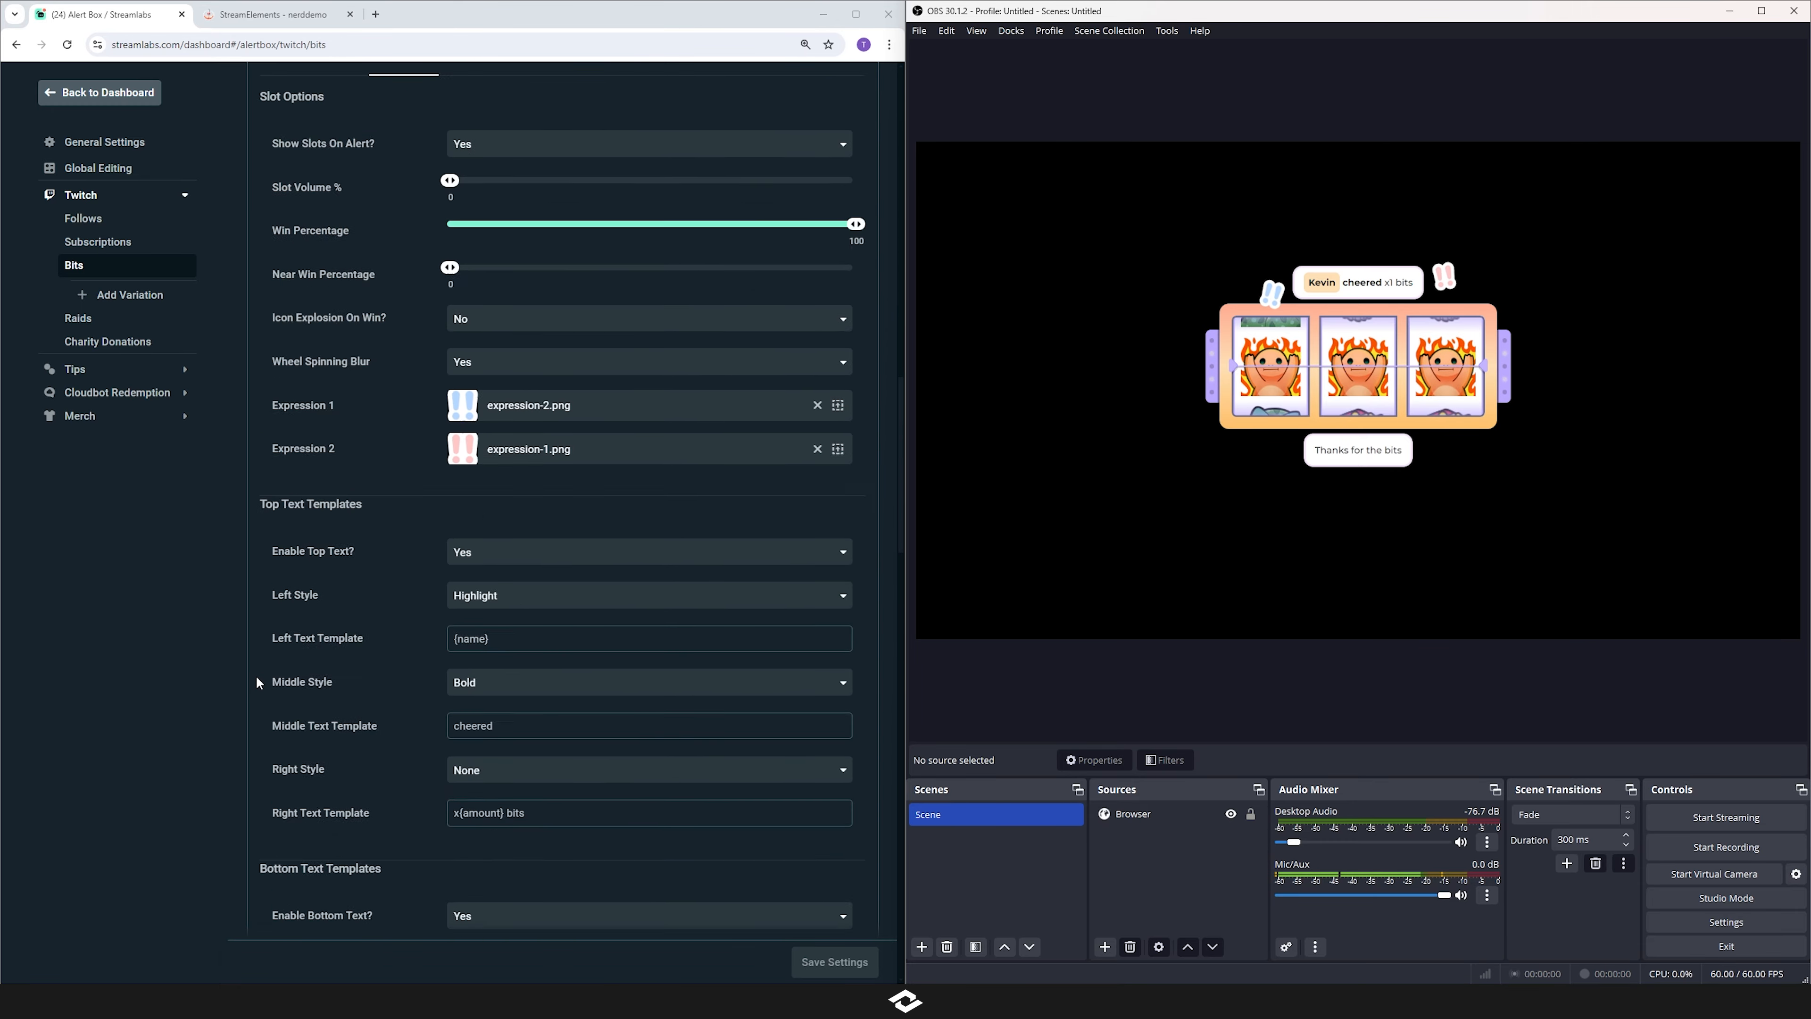
{"action": "scroll", "coordinate": [262, 677], "scroll_direction": "down", "scroll_amount": 20}
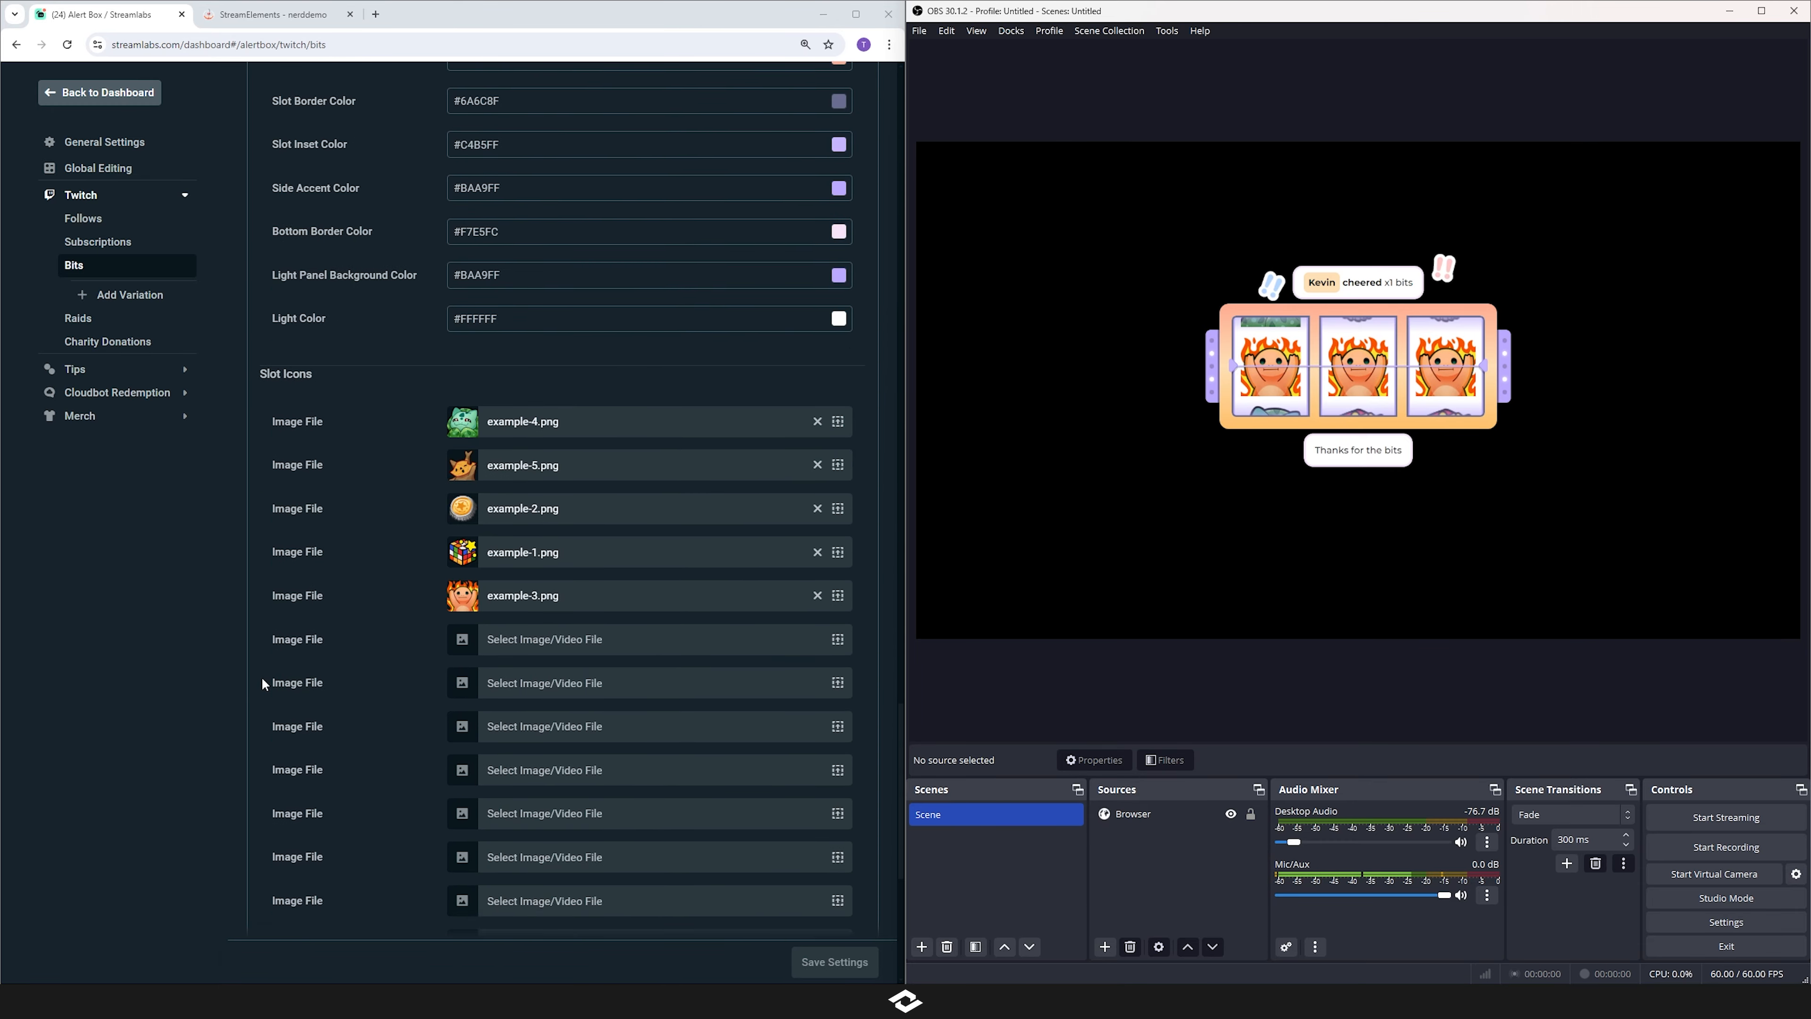
{"action": "scroll", "coordinate": [261, 677], "scroll_direction": "up", "scroll_amount": 3}
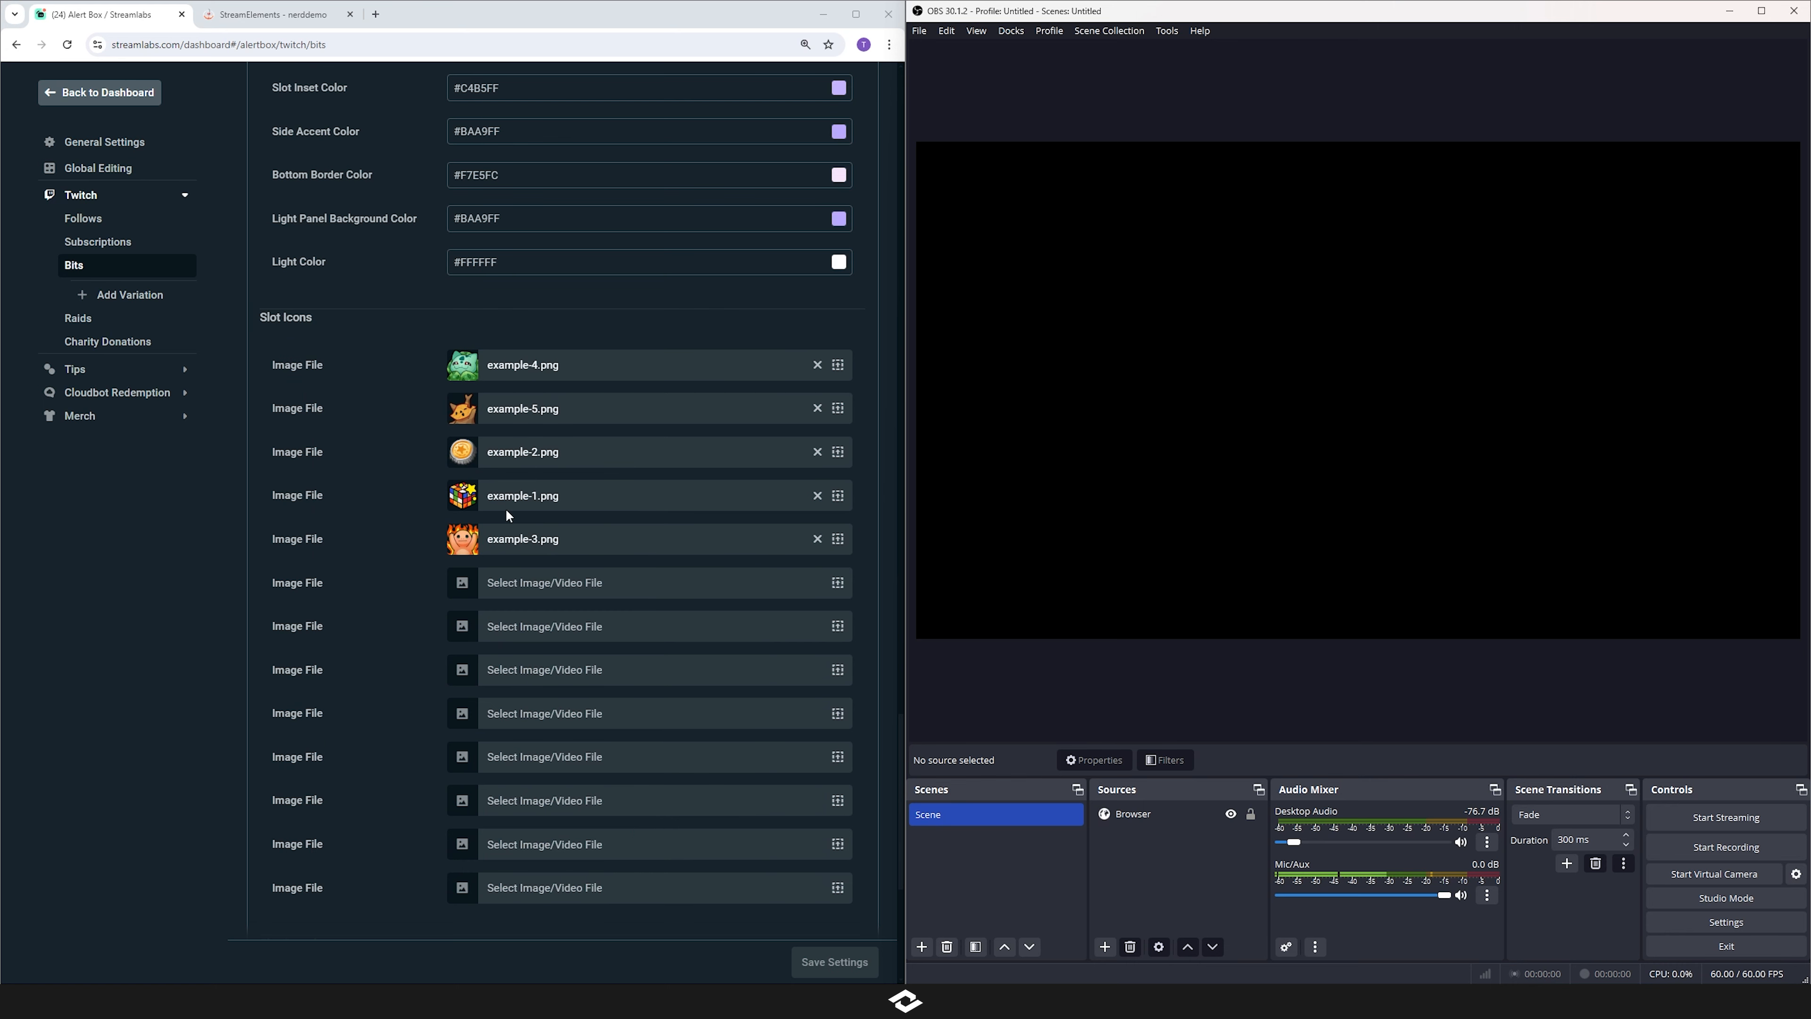
{"action": "scroll", "coordinate": [470, 515], "scroll_direction": "up", "scroll_amount": 9}
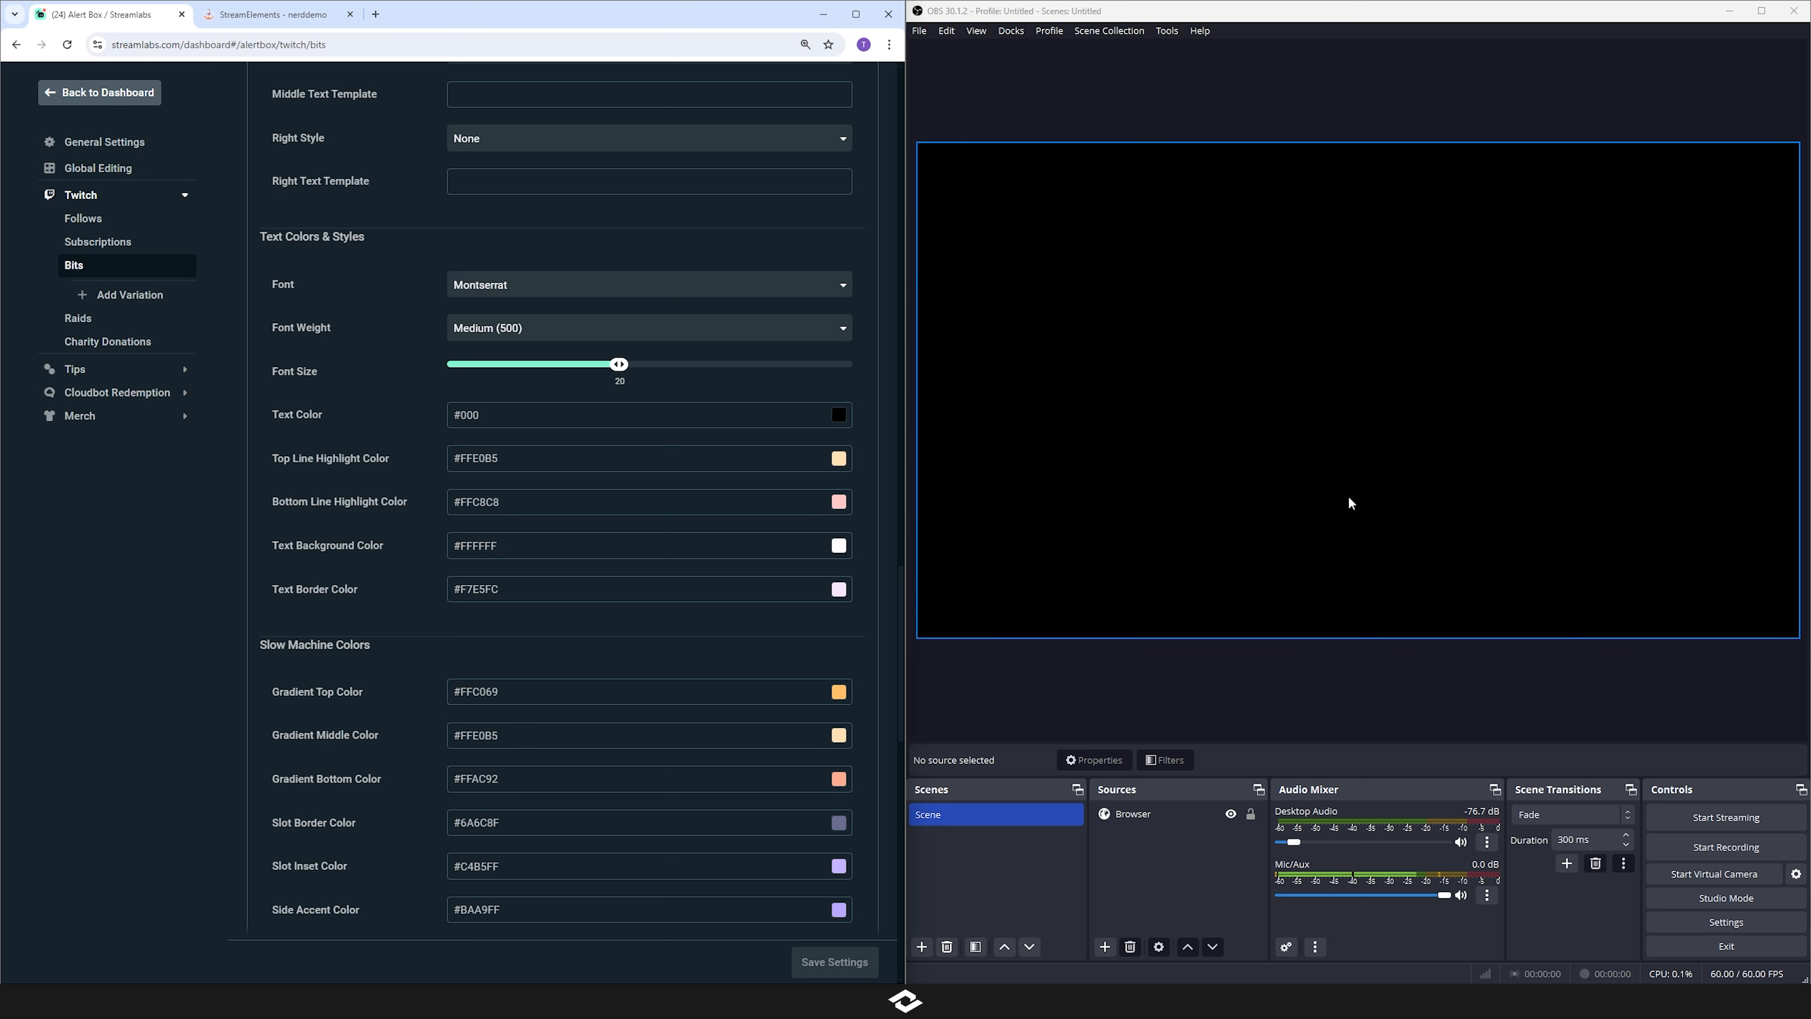
{"action": "left_click", "coordinate": [467, 414]}
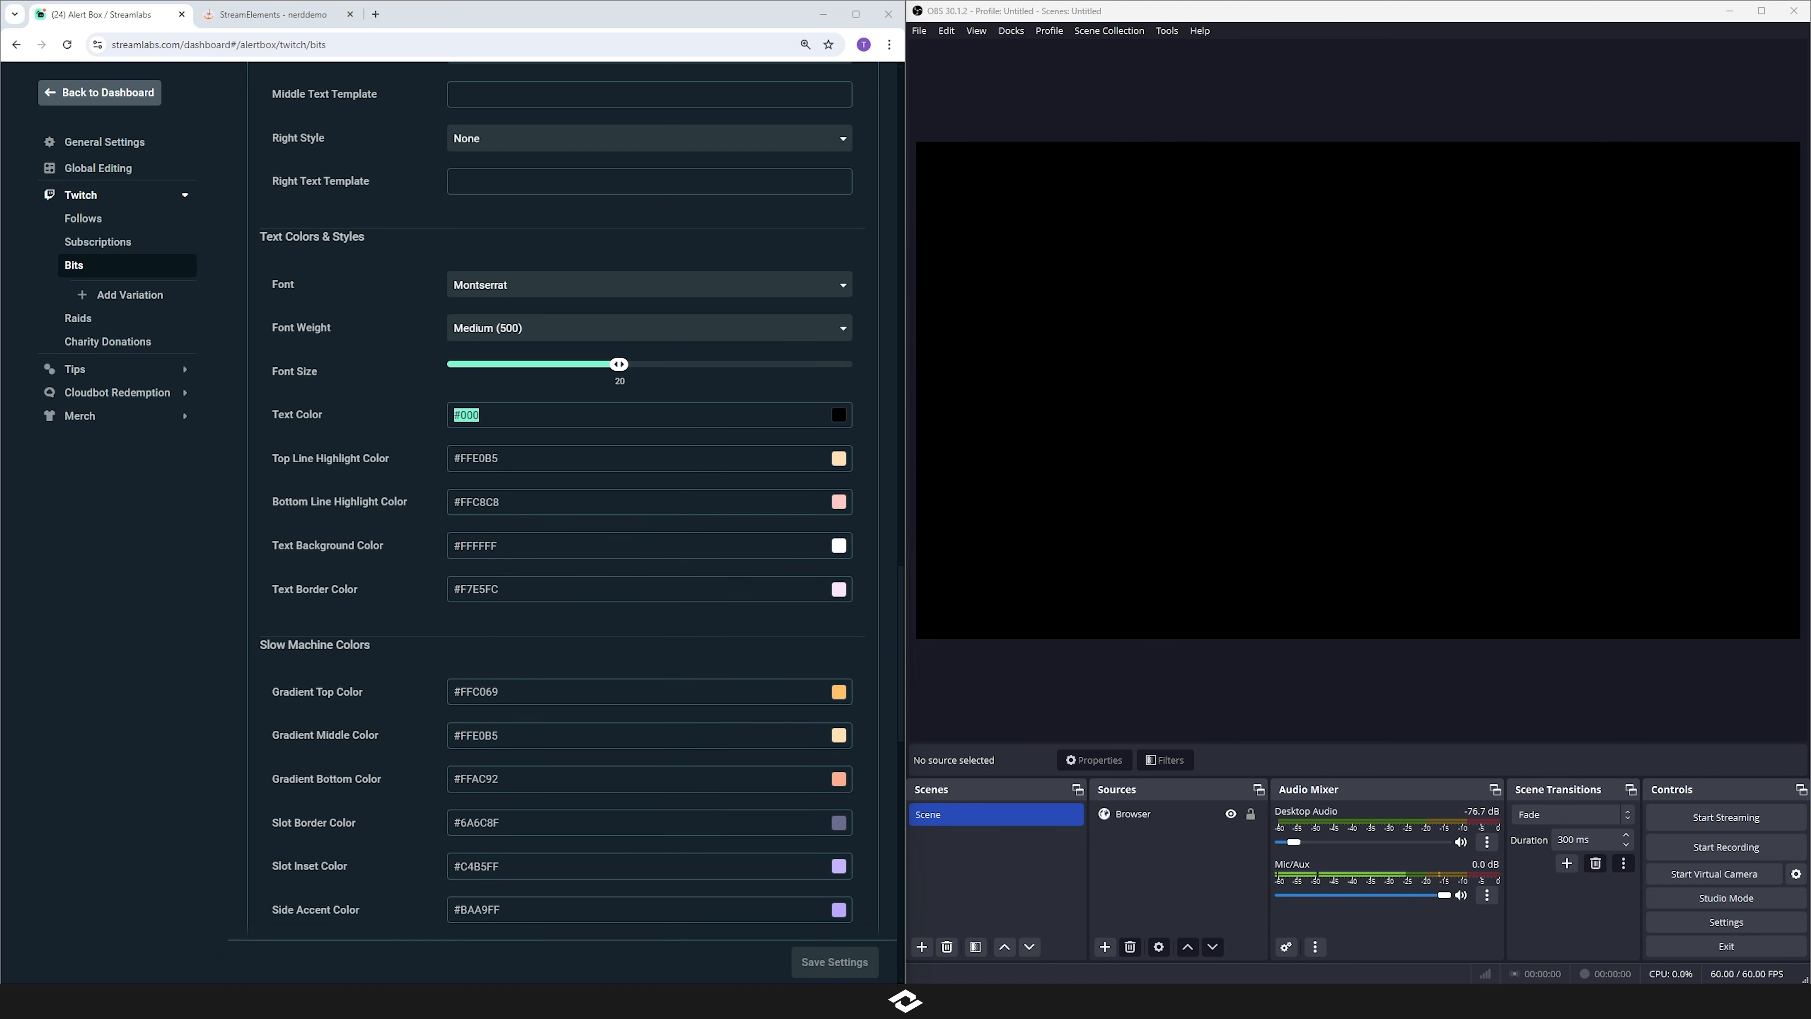
{"action": "left_click", "coordinate": [389, 377]}
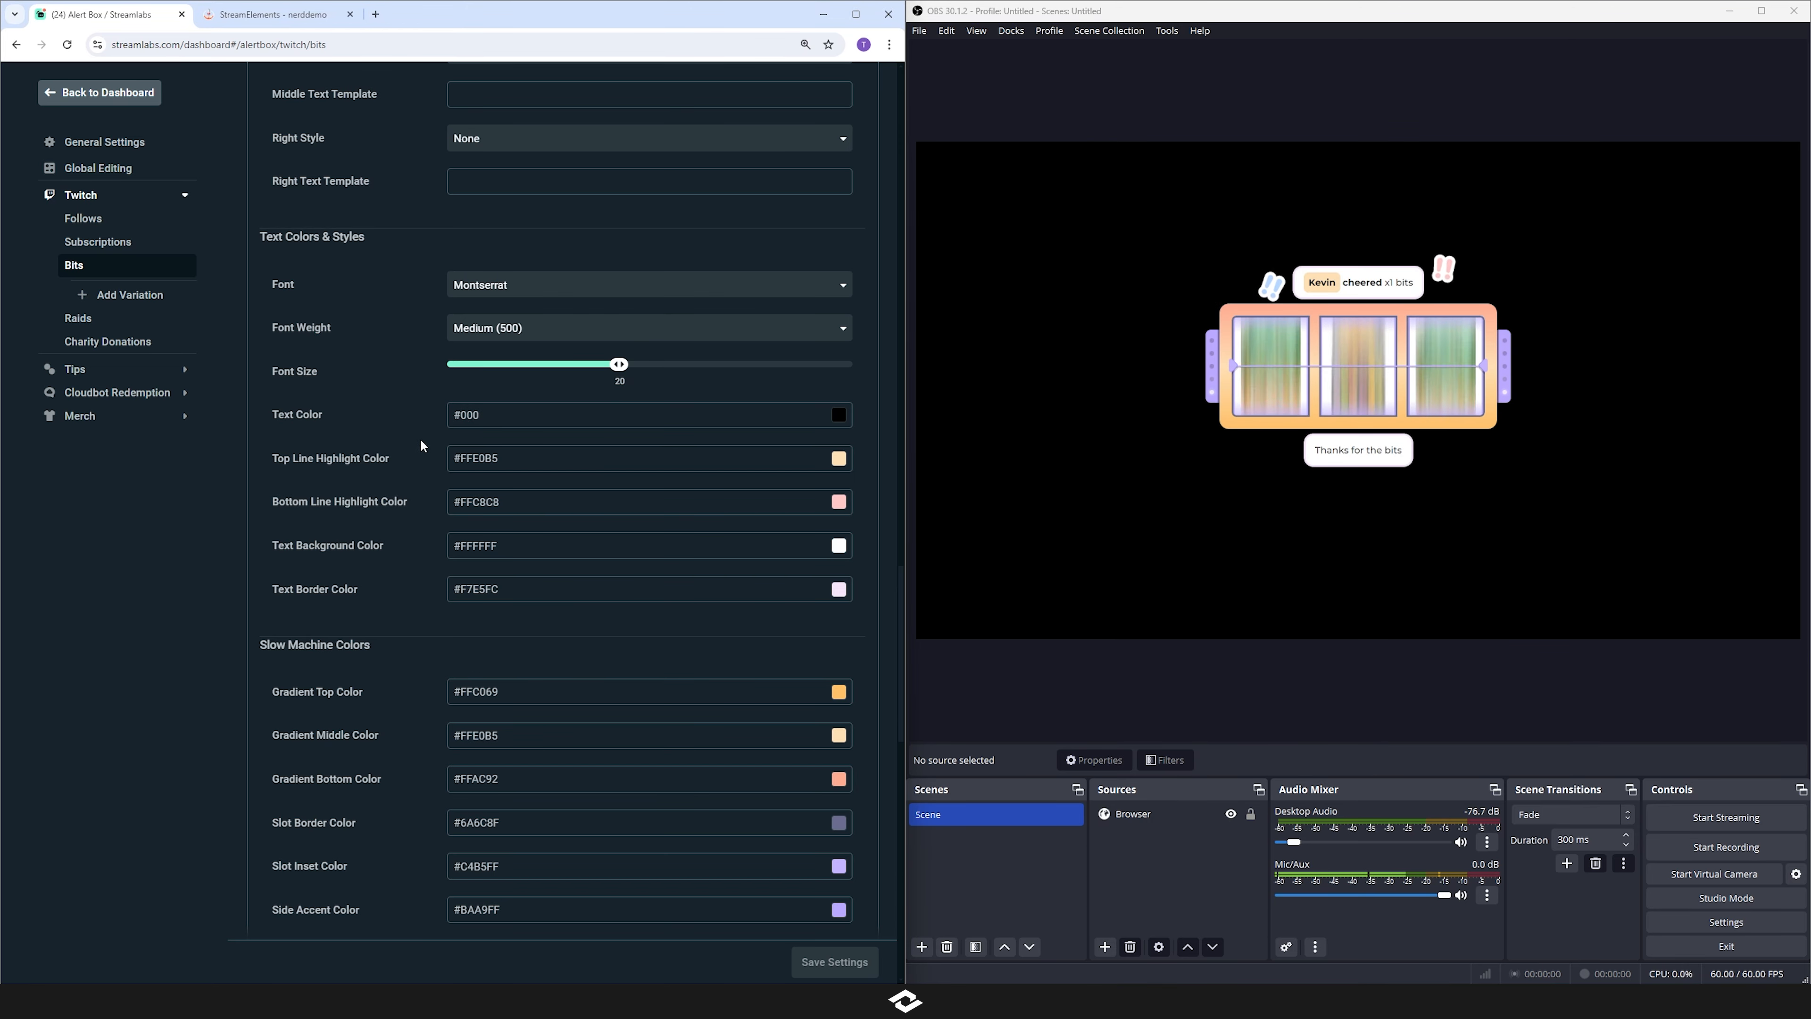
{"action": "left_click", "coordinate": [413, 464]}
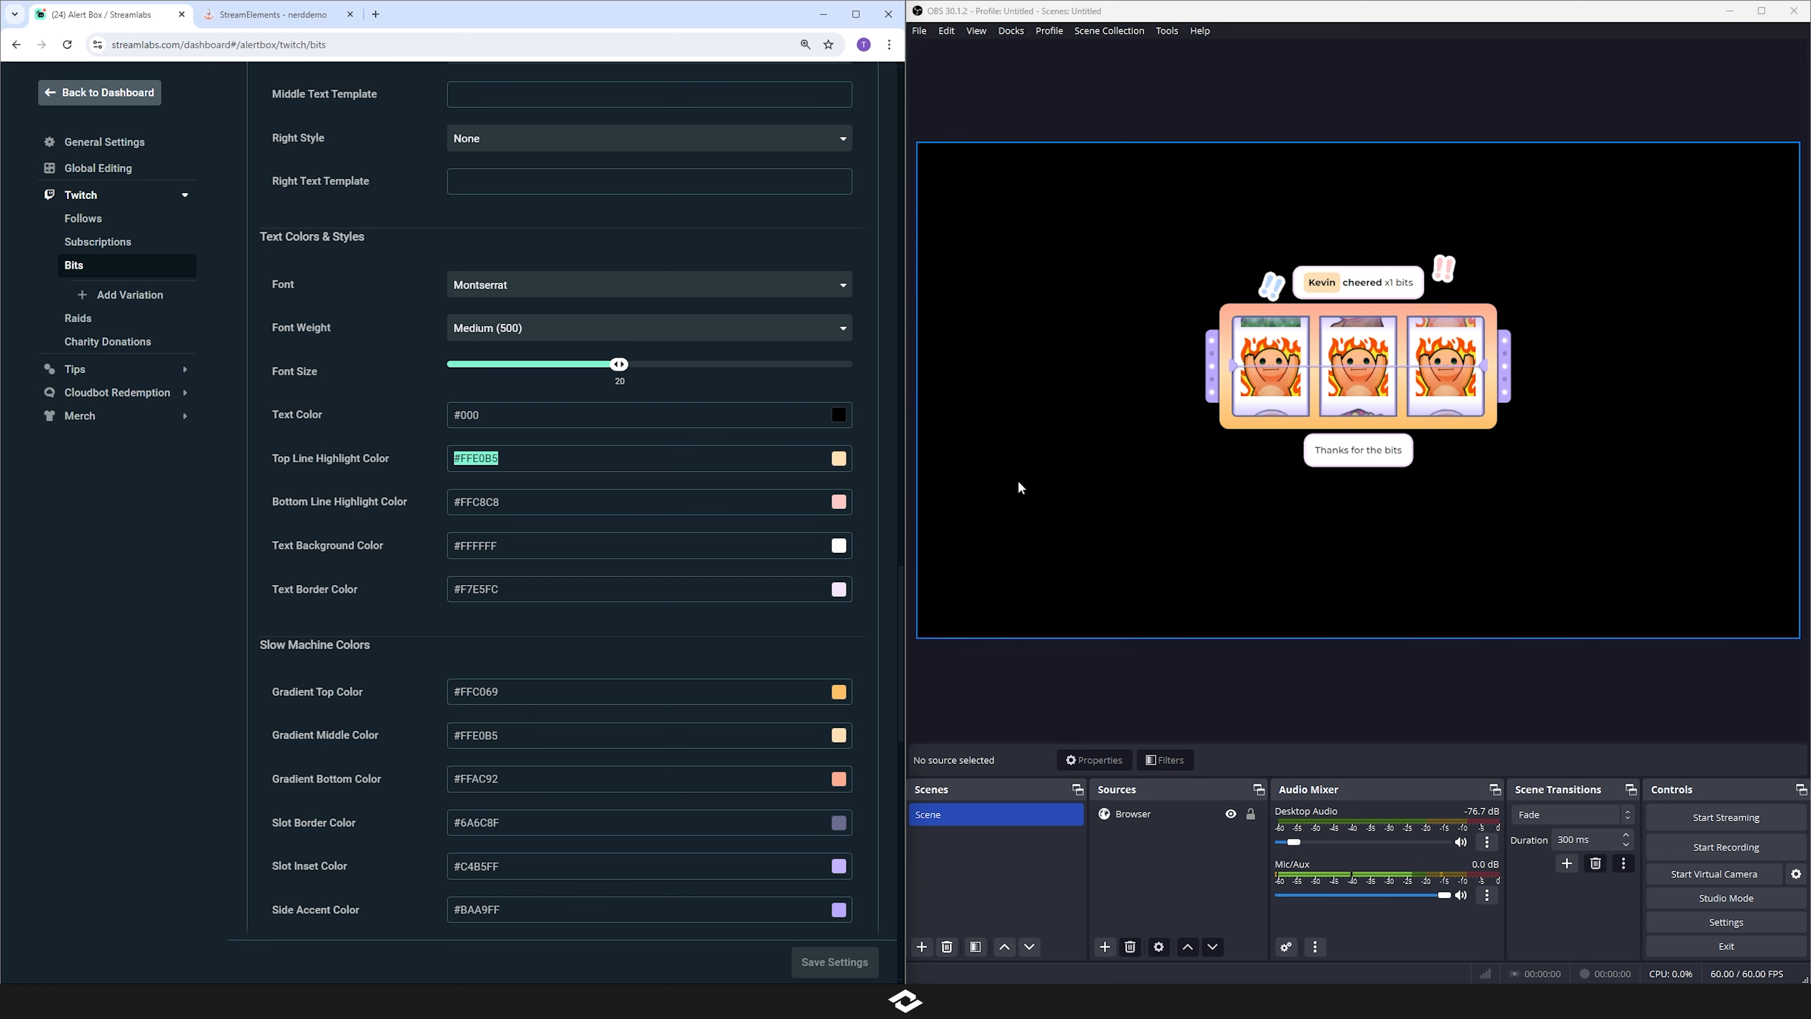
{"action": "left_click", "coordinate": [485, 542]}
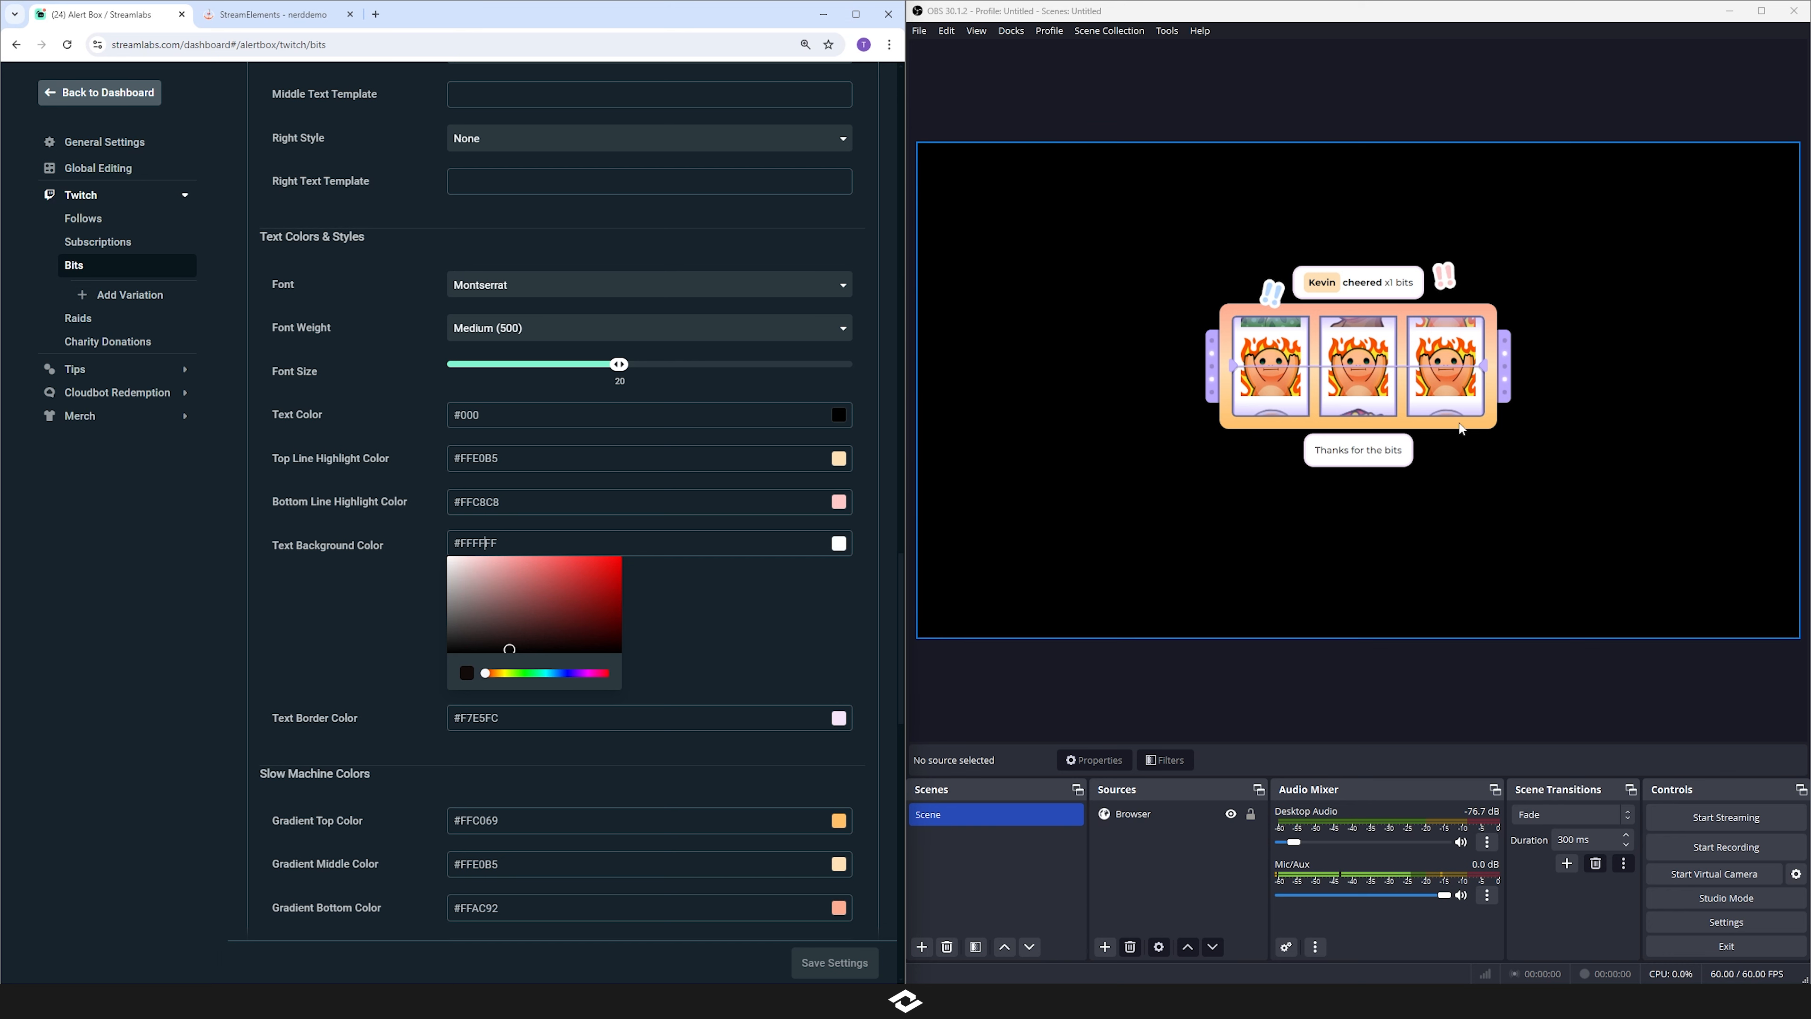
{"action": "left_click", "coordinate": [415, 720]}
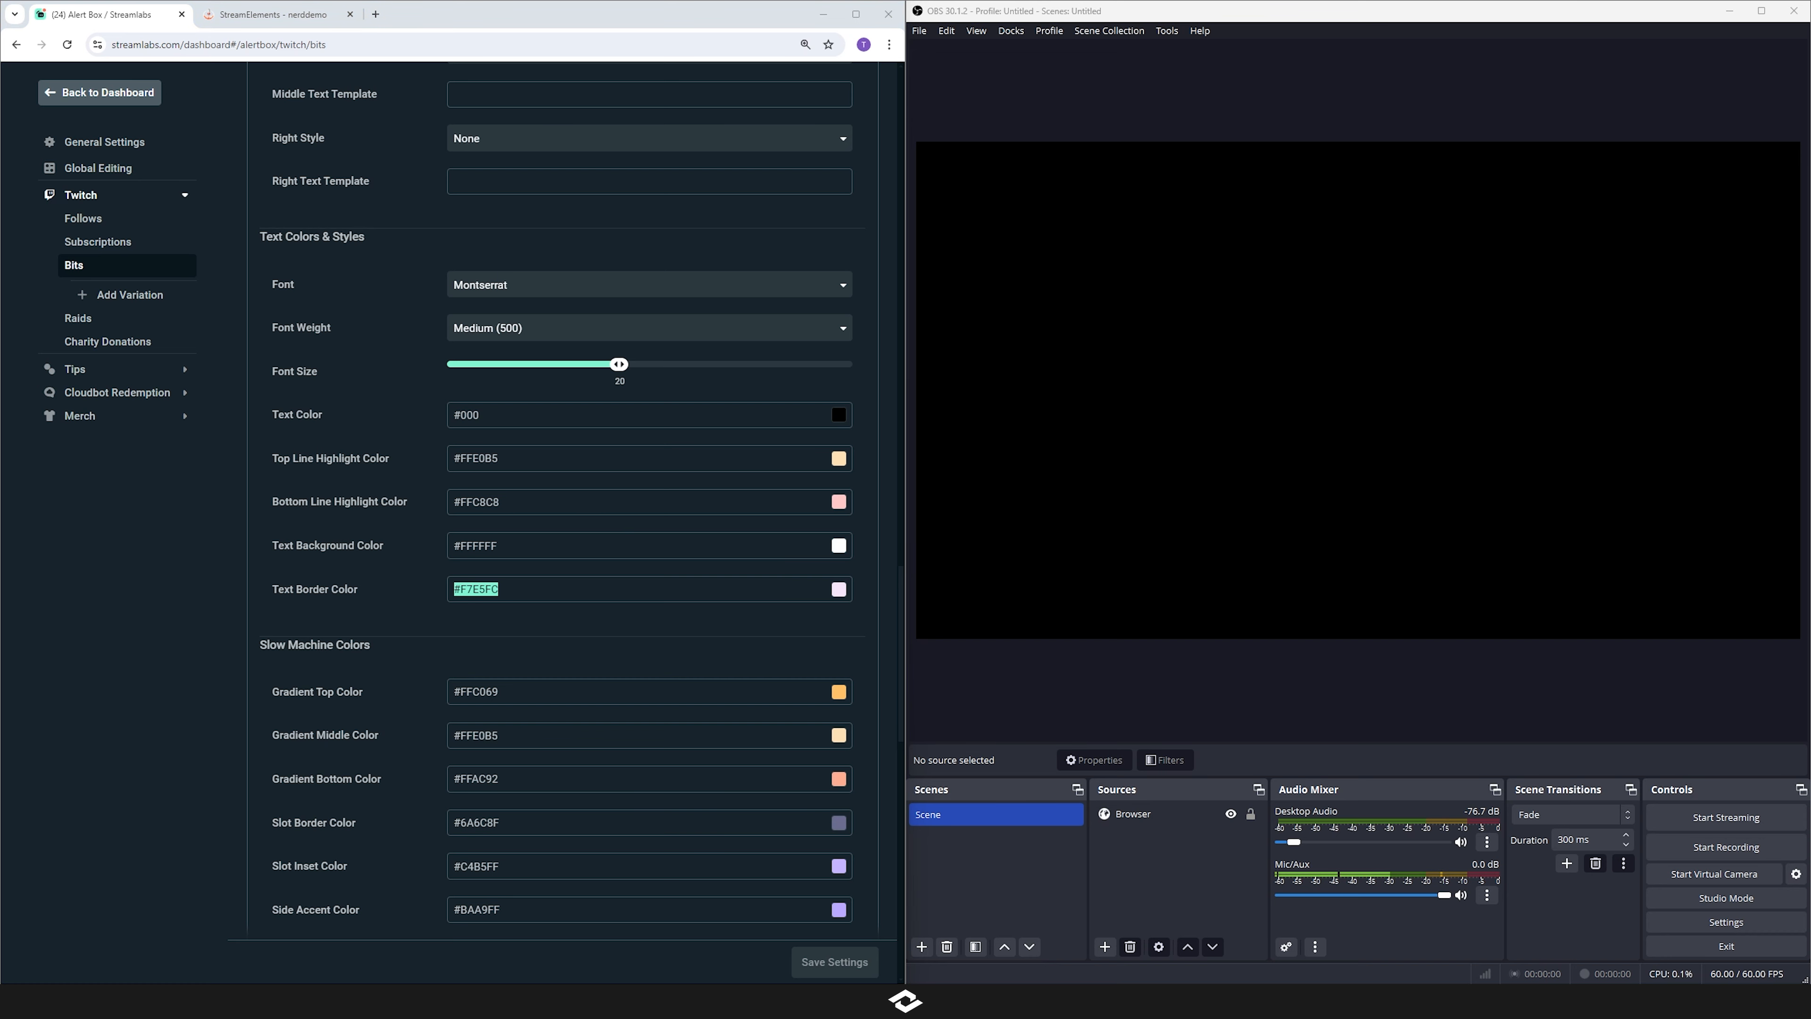
- Examine the Slow Machine Colors fields from Gradient Top Color to Light Color, comparing them with the alert in OBS
{"action": "scroll", "coordinate": [285, 588], "scroll_direction": "down", "scroll_amount": 3}
{"action": "left_click", "coordinate": [225, 576]}
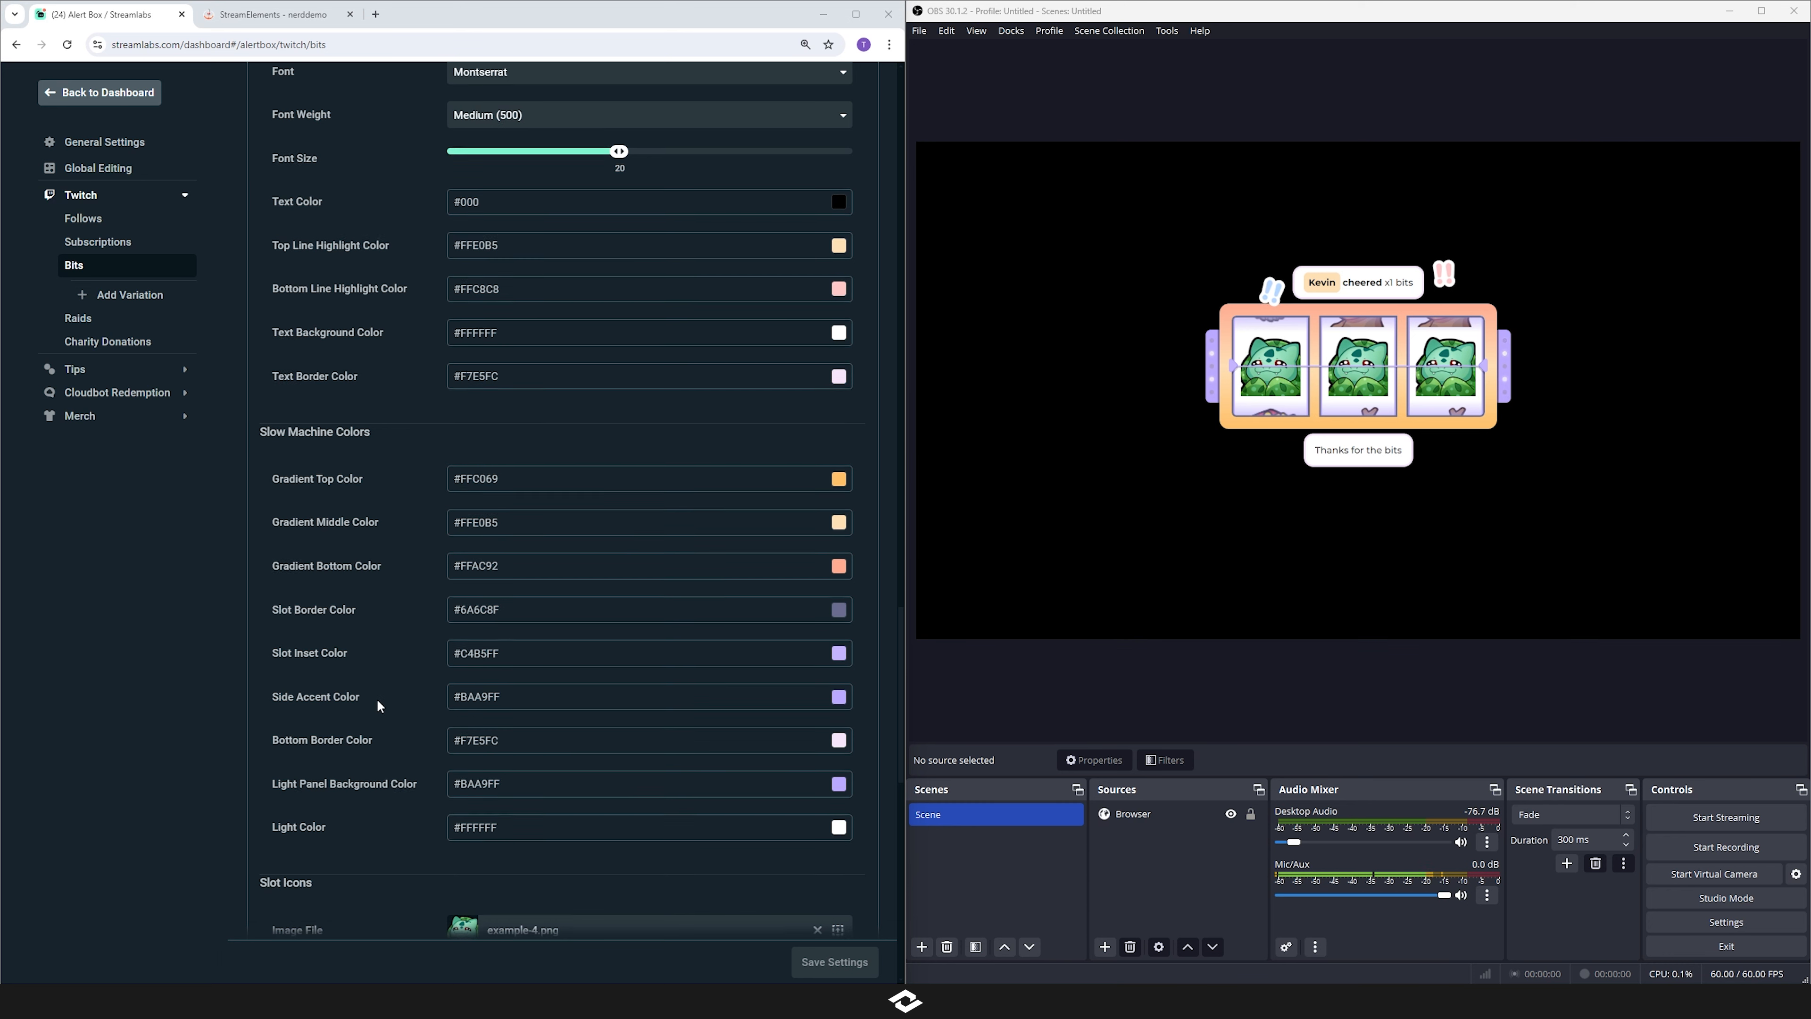
{"action": "scroll", "coordinate": [376, 697], "scroll_direction": "down", "scroll_amount": 1}
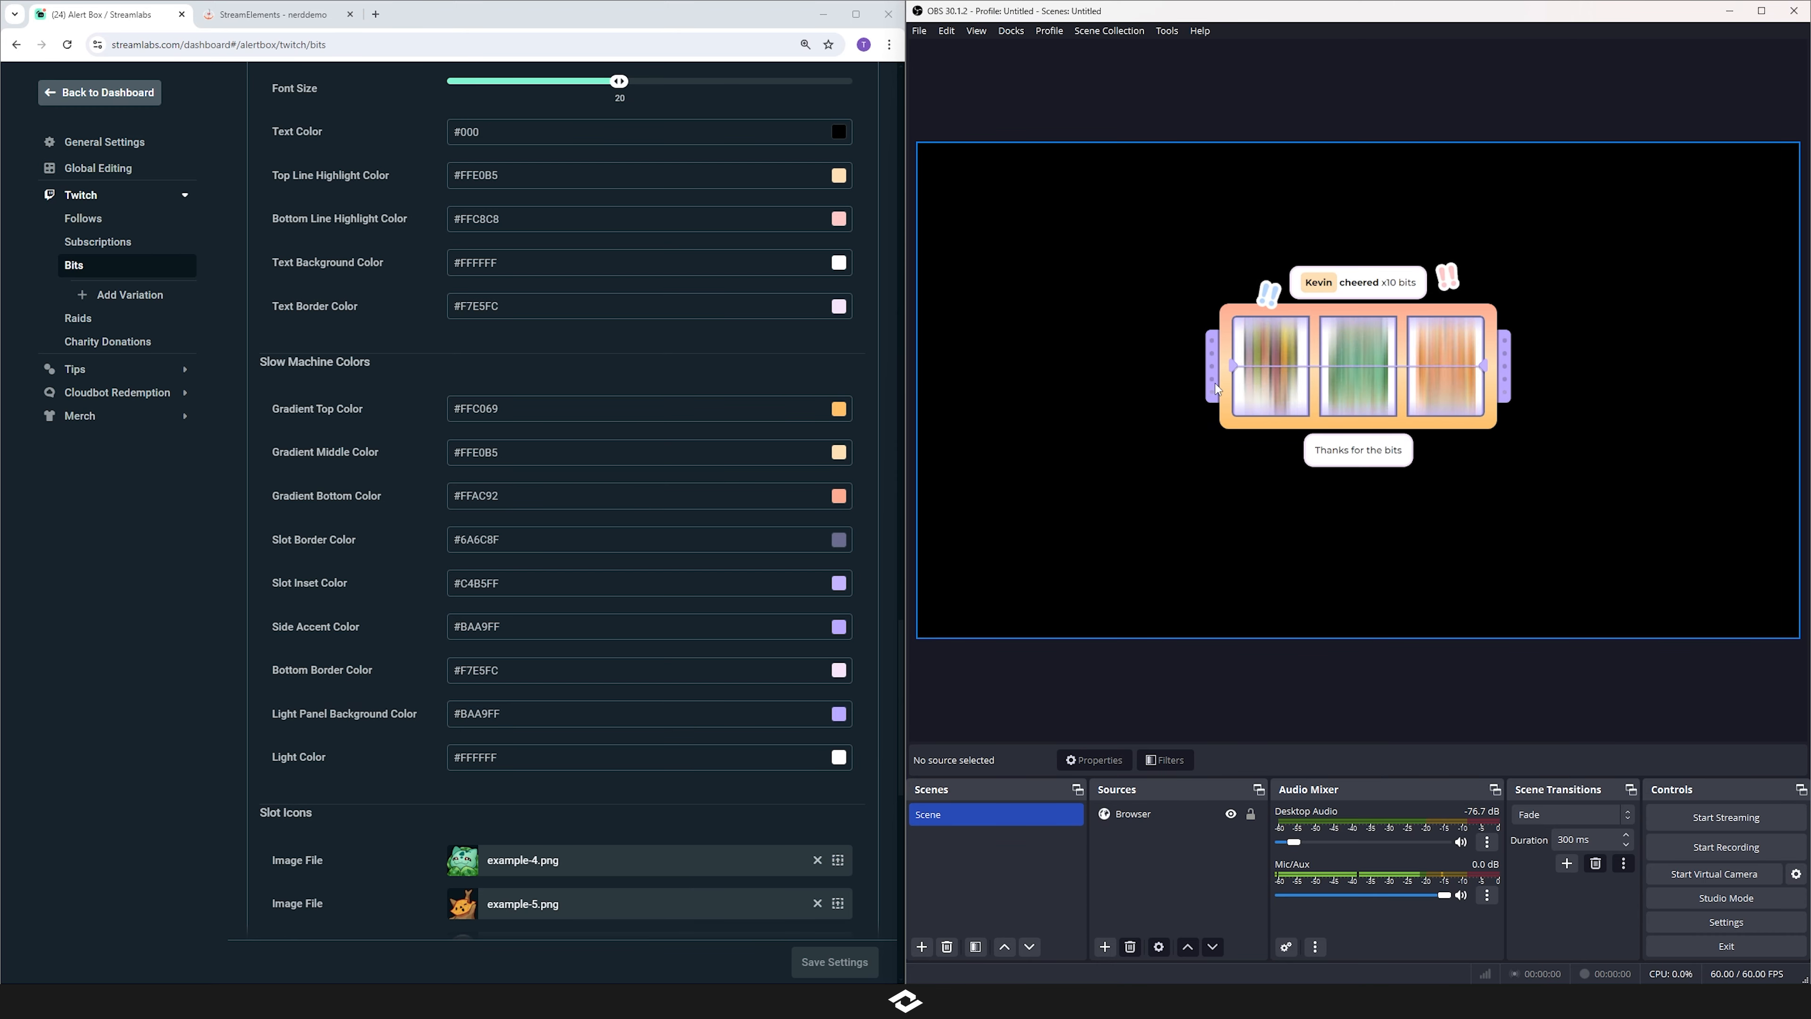
{"action": "left_click_drag", "start_coordinate": [327, 758], "coordinate": [271, 757]}
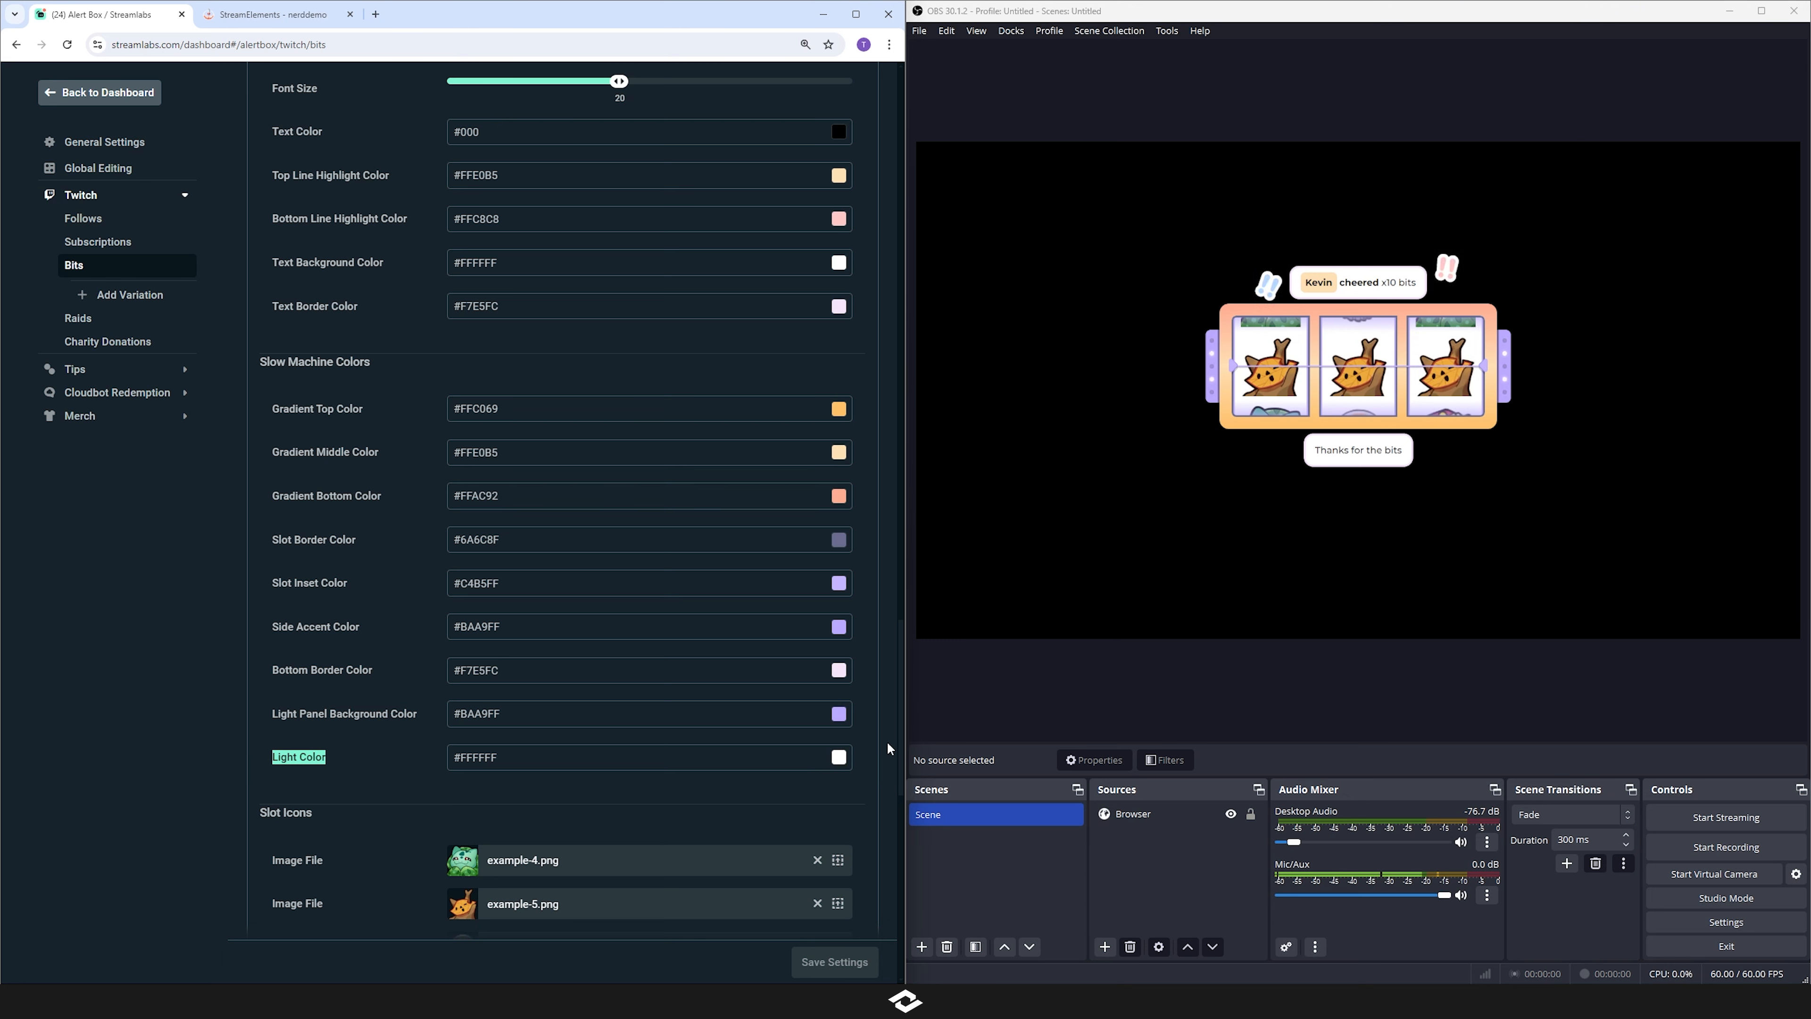
{"action": "left_click", "coordinate": [887, 554]}
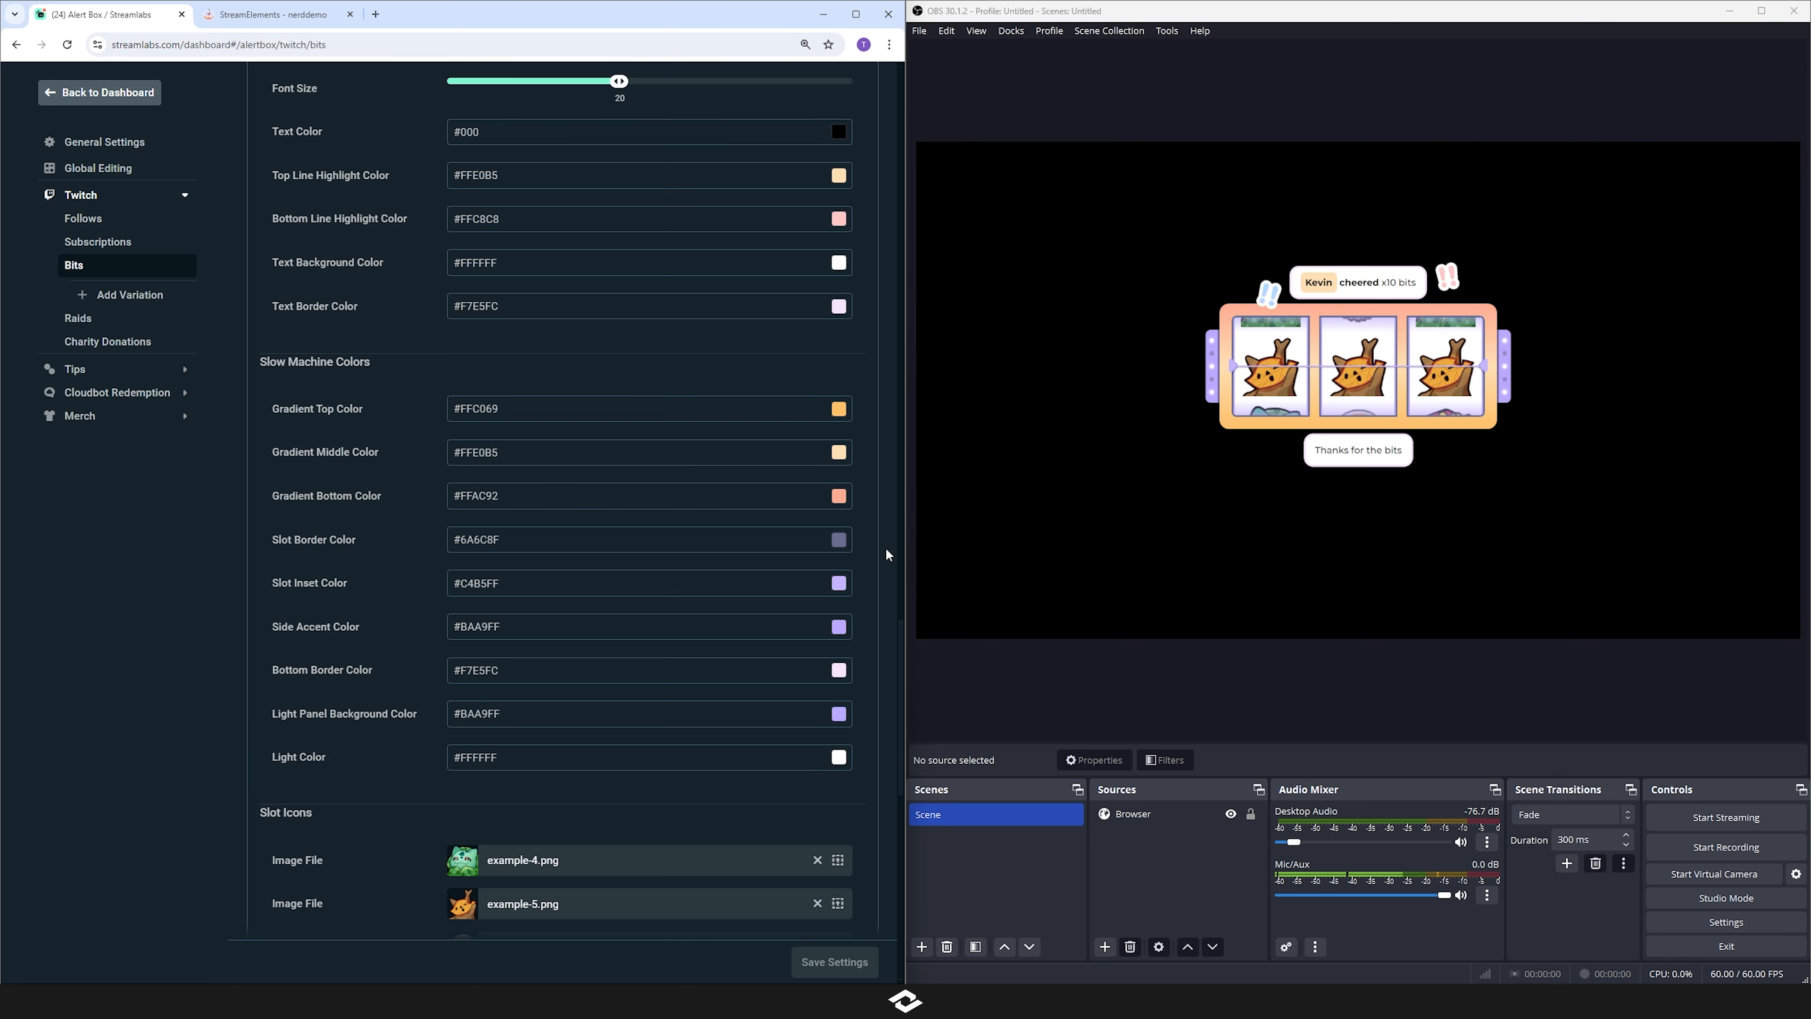
{"action": "scroll", "coordinate": [754, 602], "scroll_direction": "down", "scroll_amount": 10}
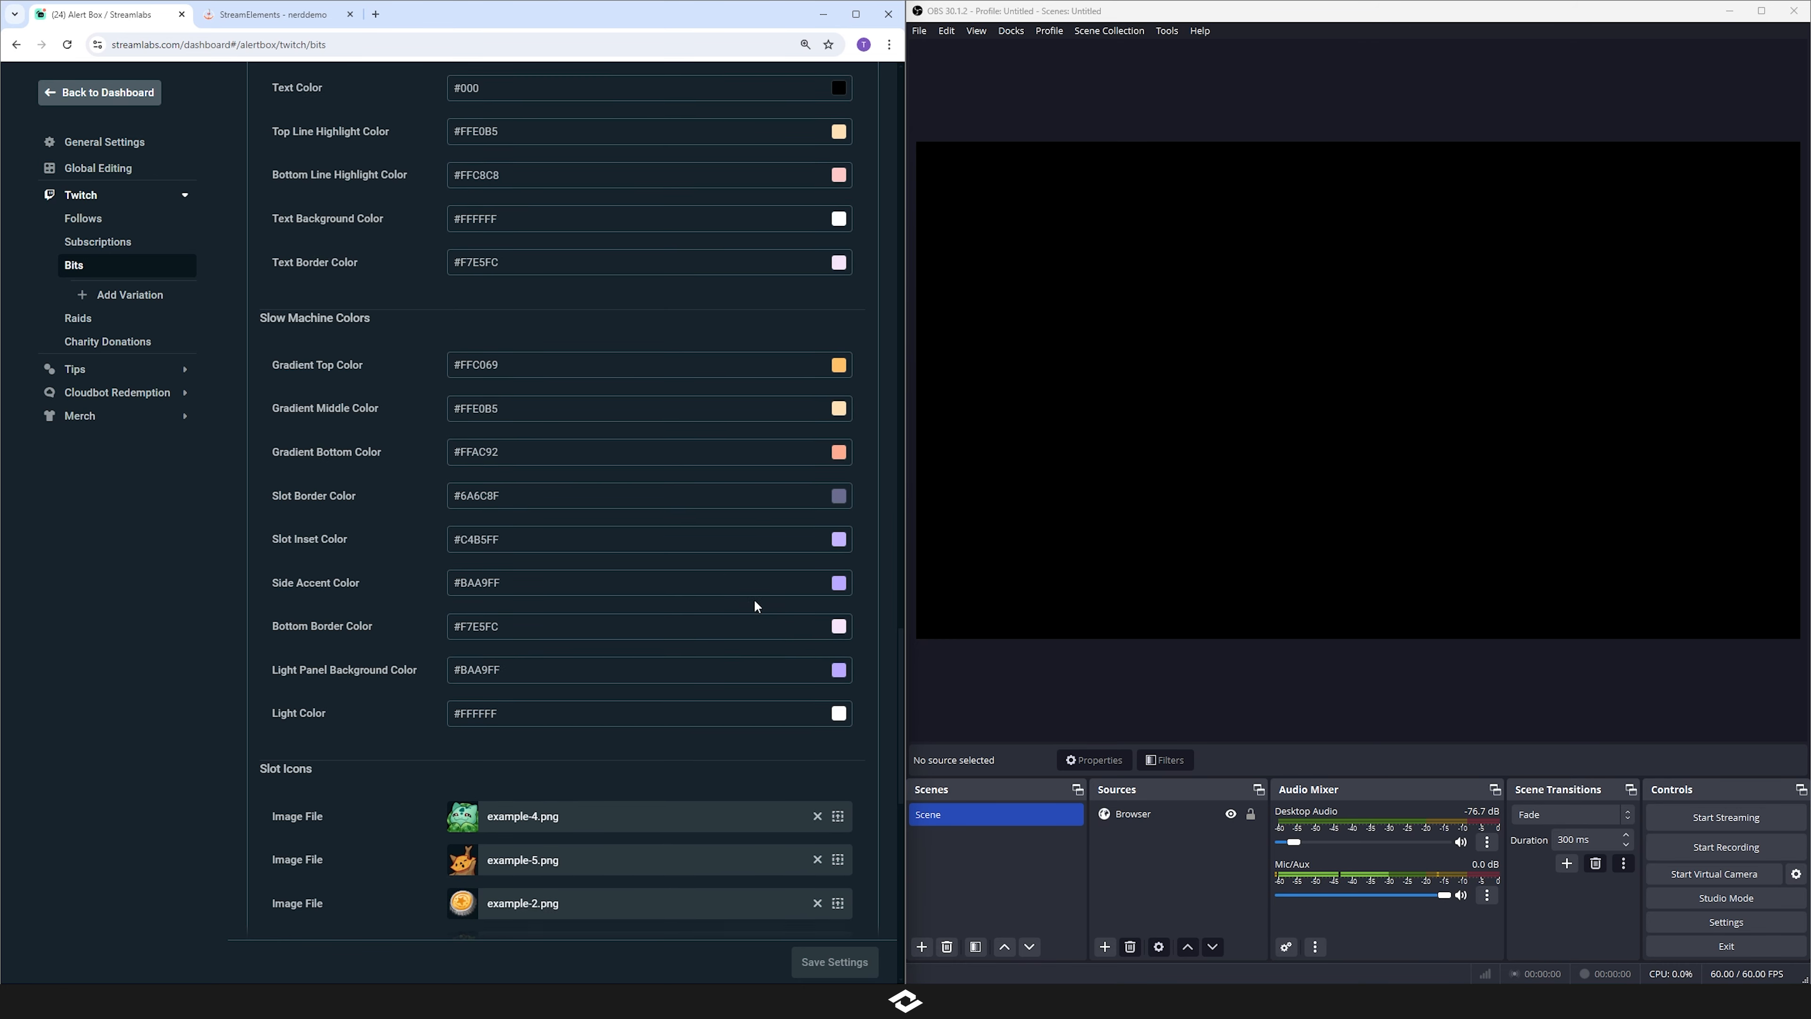
{"action": "scroll", "coordinate": [697, 636], "scroll_direction": "down", "scroll_amount": 4}
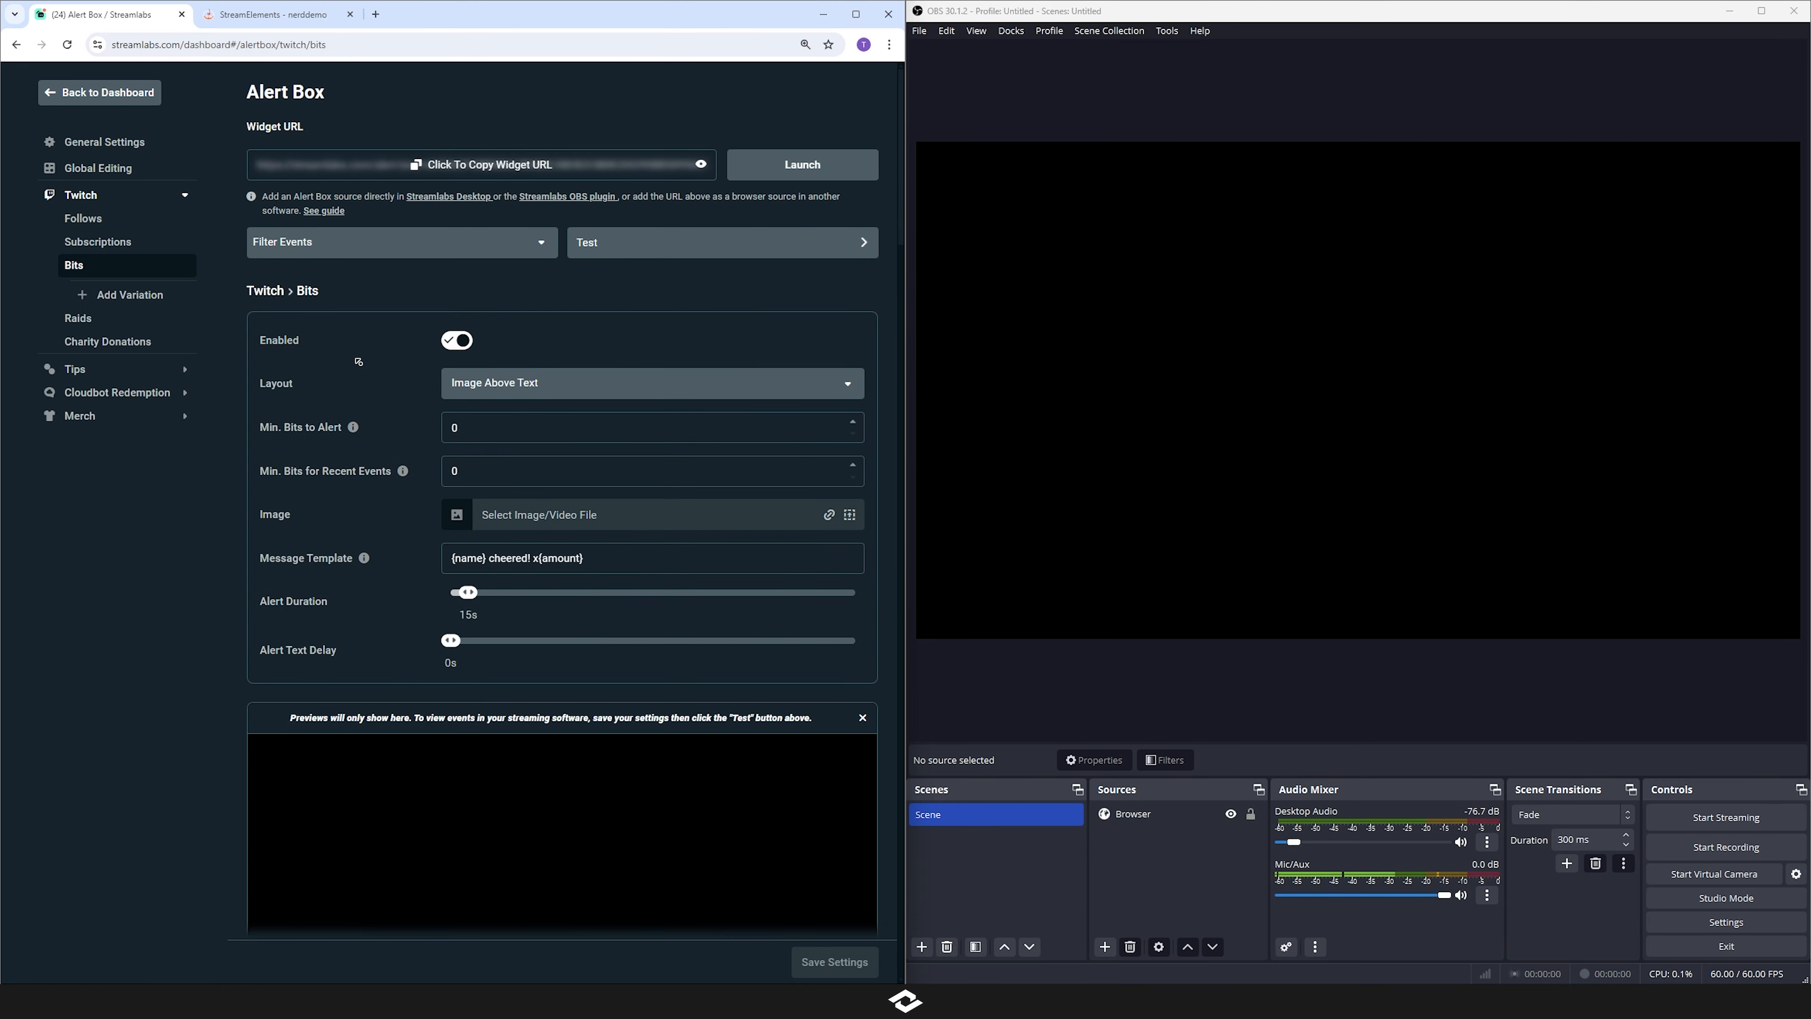
- Examine the Bits alert's general preview, sound and animation settings above the custom fields
{"action": "scroll", "coordinate": [360, 362], "scroll_direction": "down", "scroll_amount": 7}
{"action": "scroll", "coordinate": [321, 518], "scroll_direction": "down", "scroll_amount": 4}
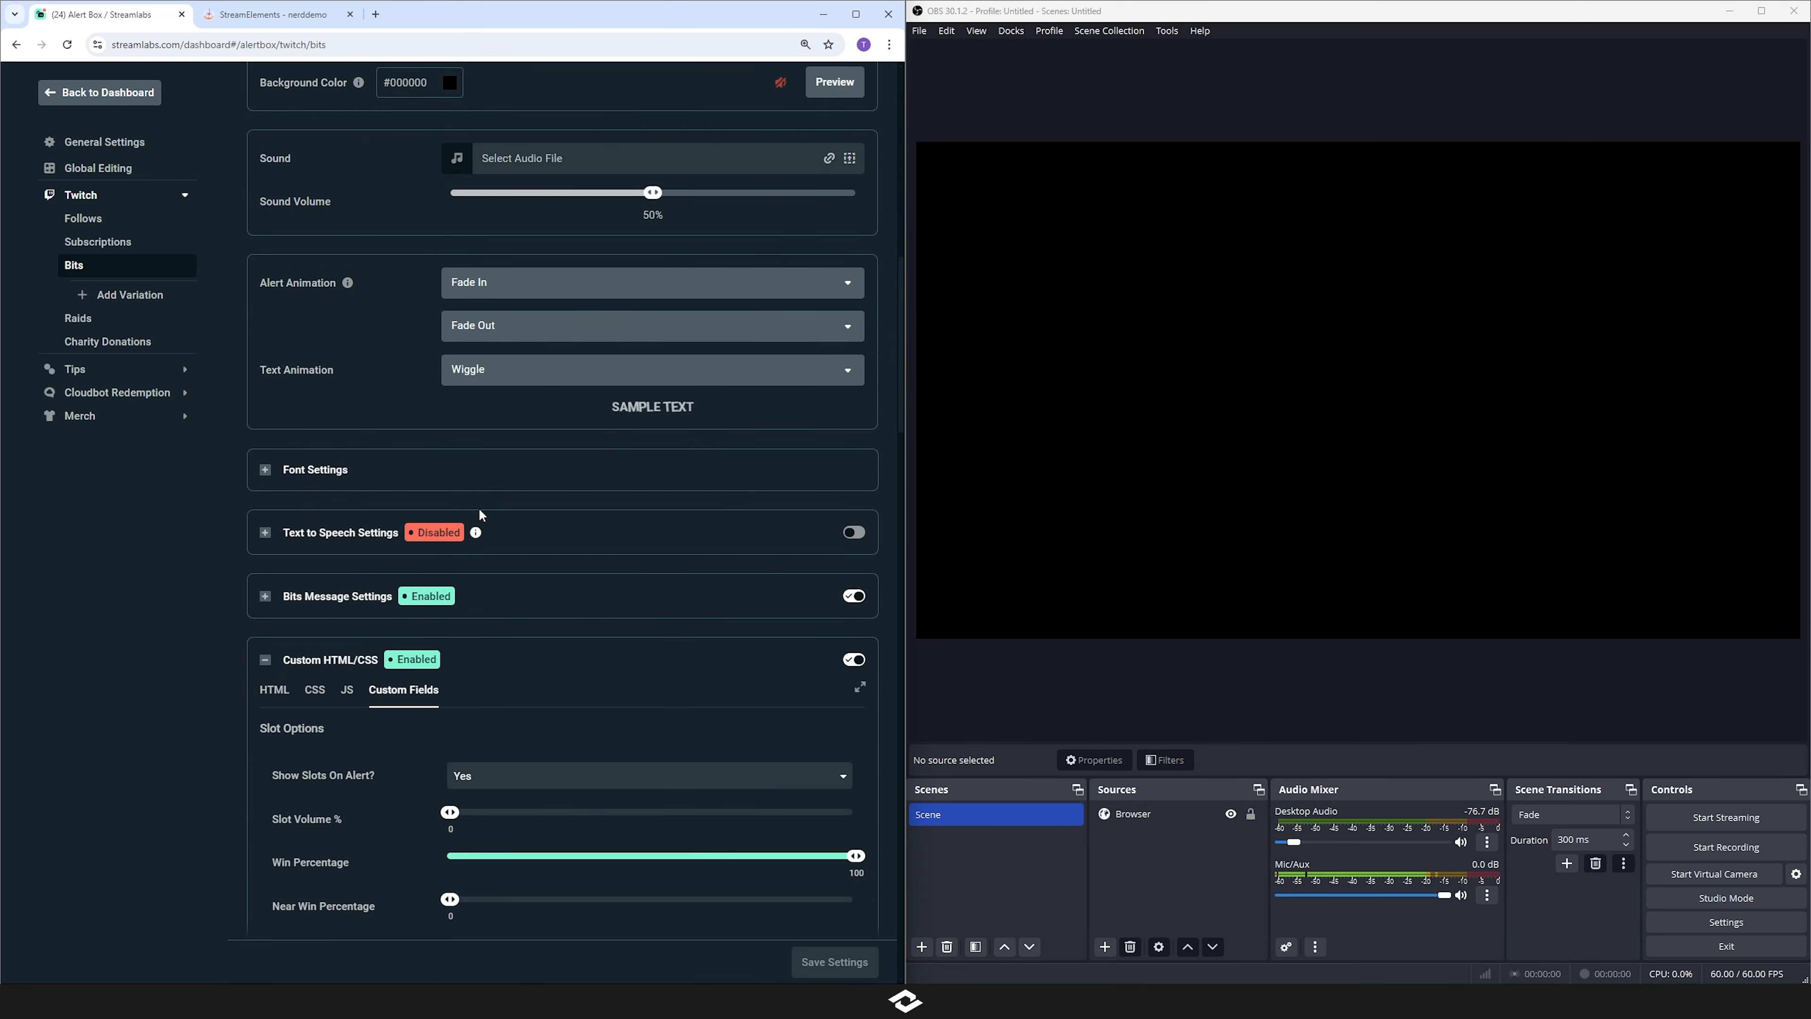
{"action": "scroll", "coordinate": [487, 514], "scroll_direction": "up", "scroll_amount": 5}
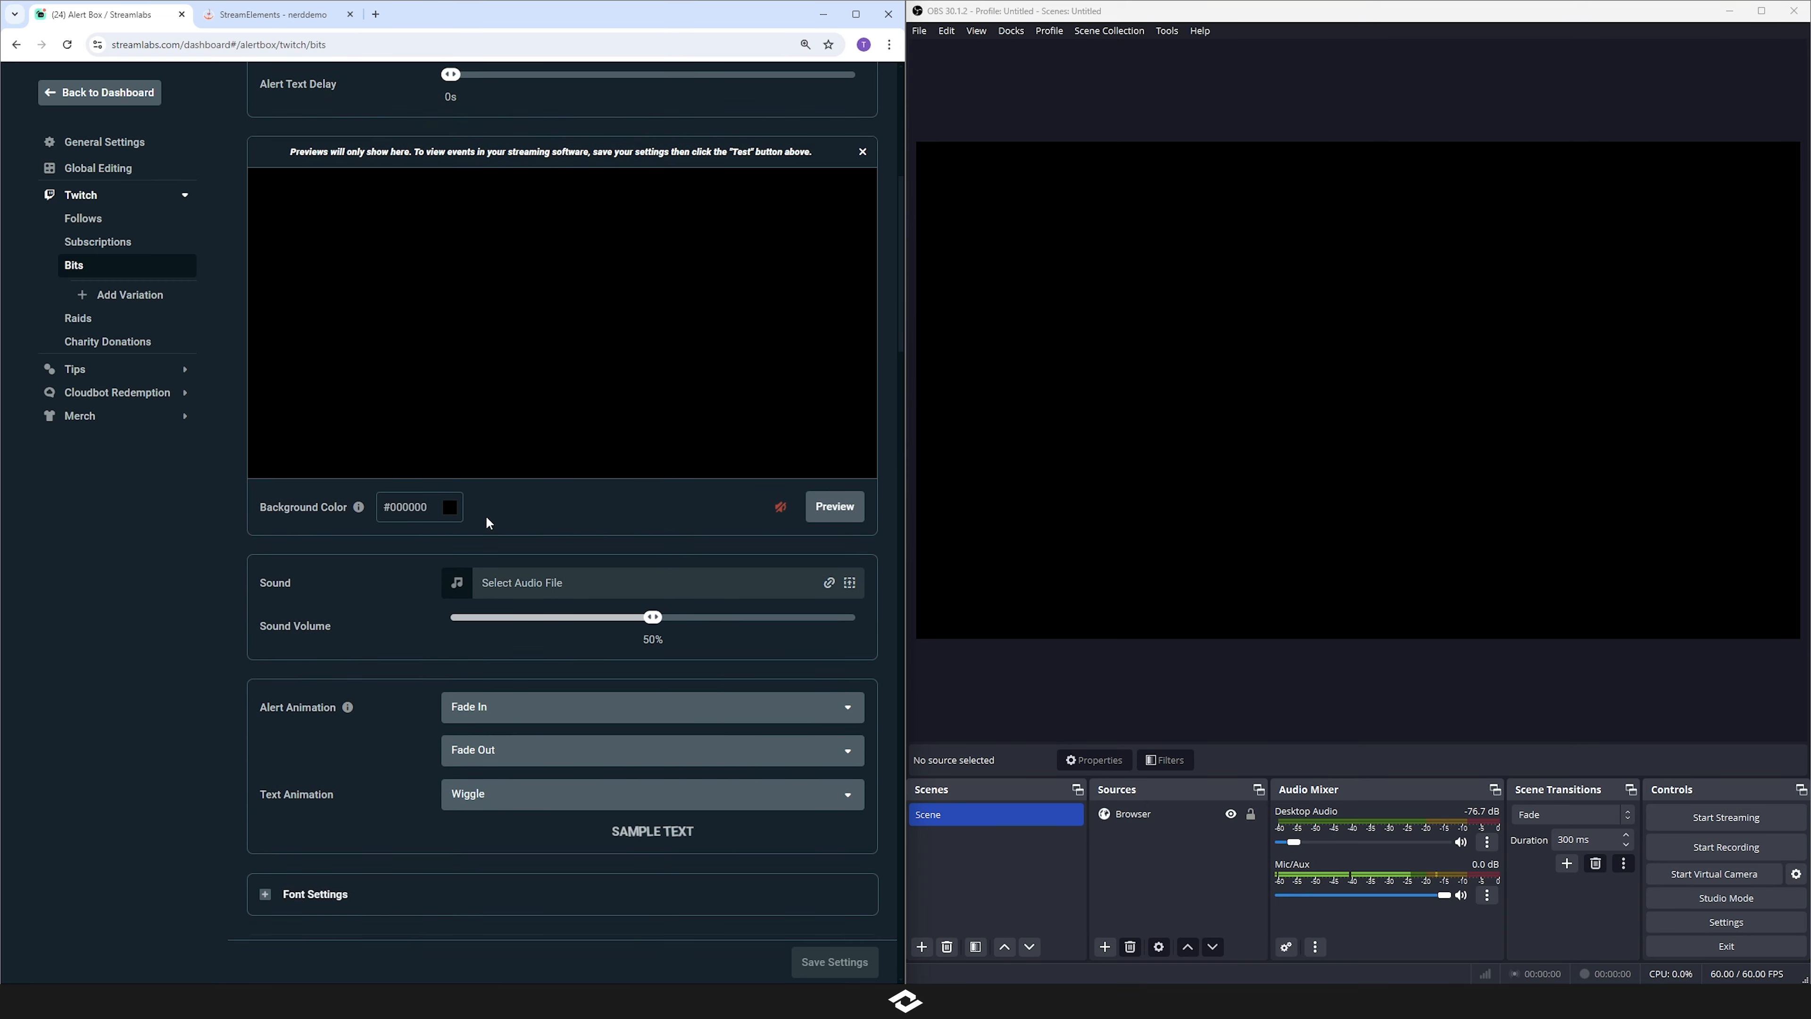
{"action": "scroll", "coordinate": [346, 606], "scroll_direction": "down", "scroll_amount": 2}
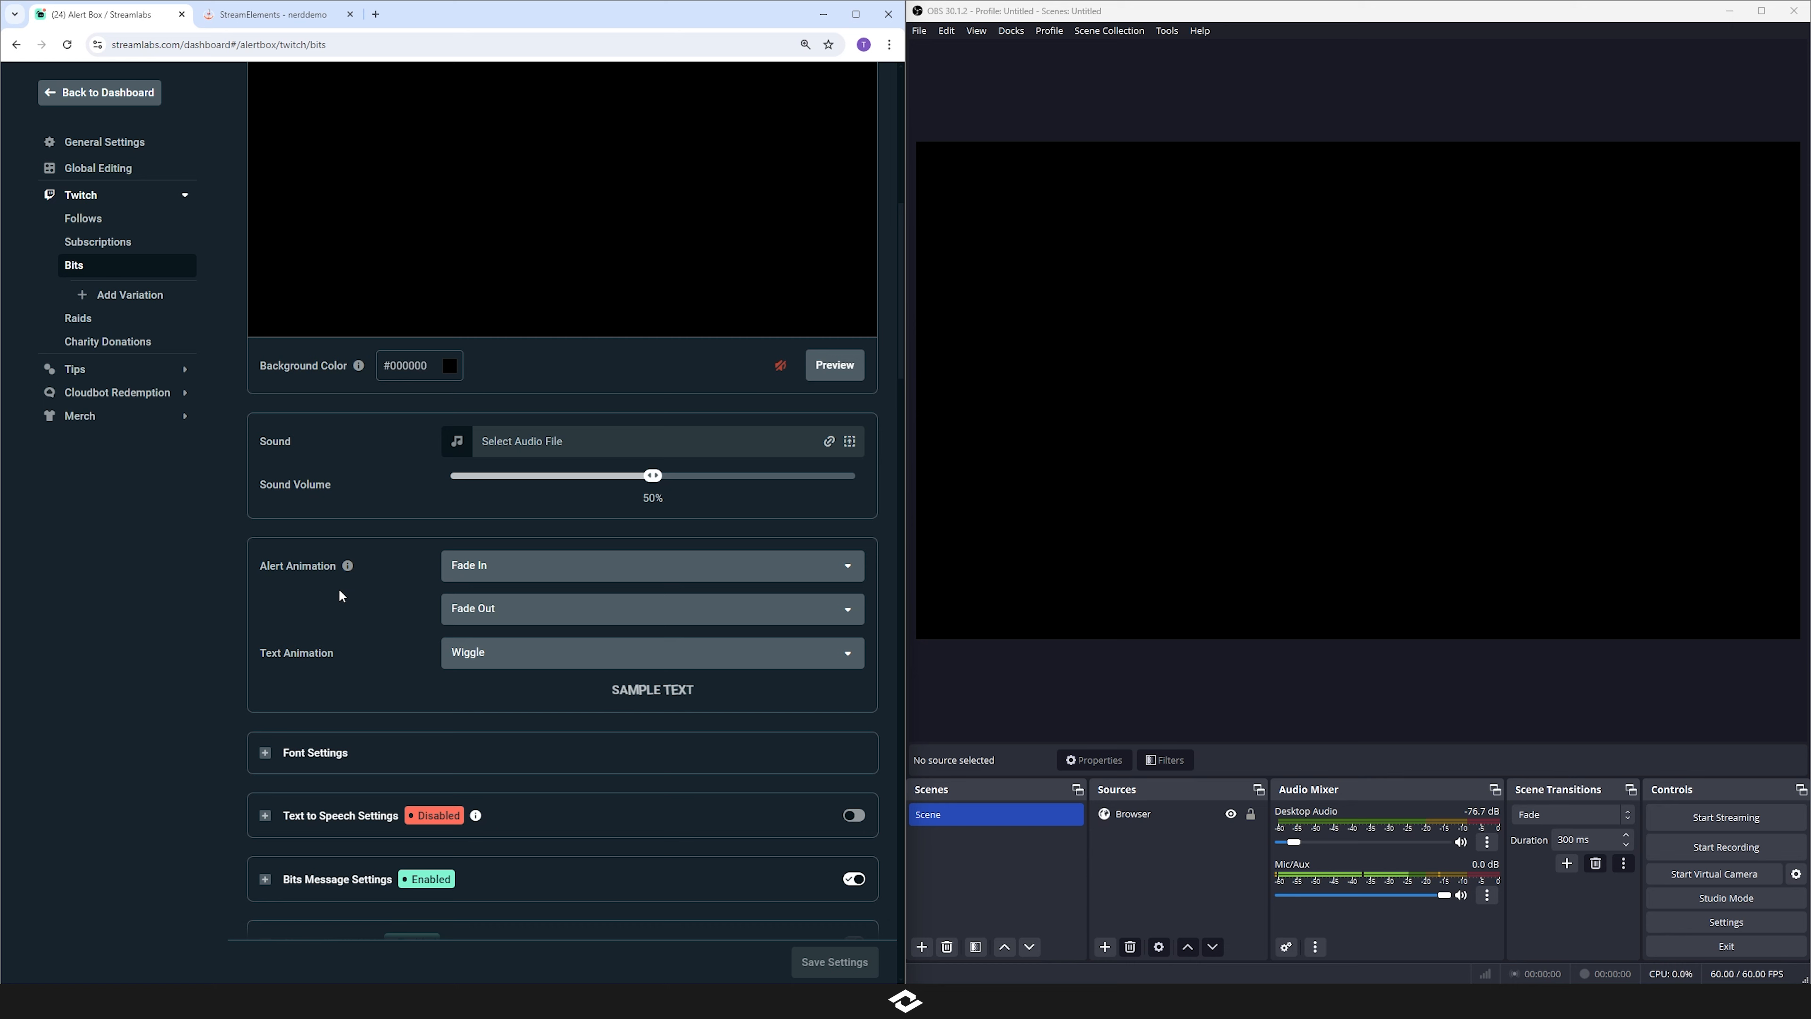
{"action": "scroll", "coordinate": [348, 595], "scroll_direction": "down", "scroll_amount": 1}
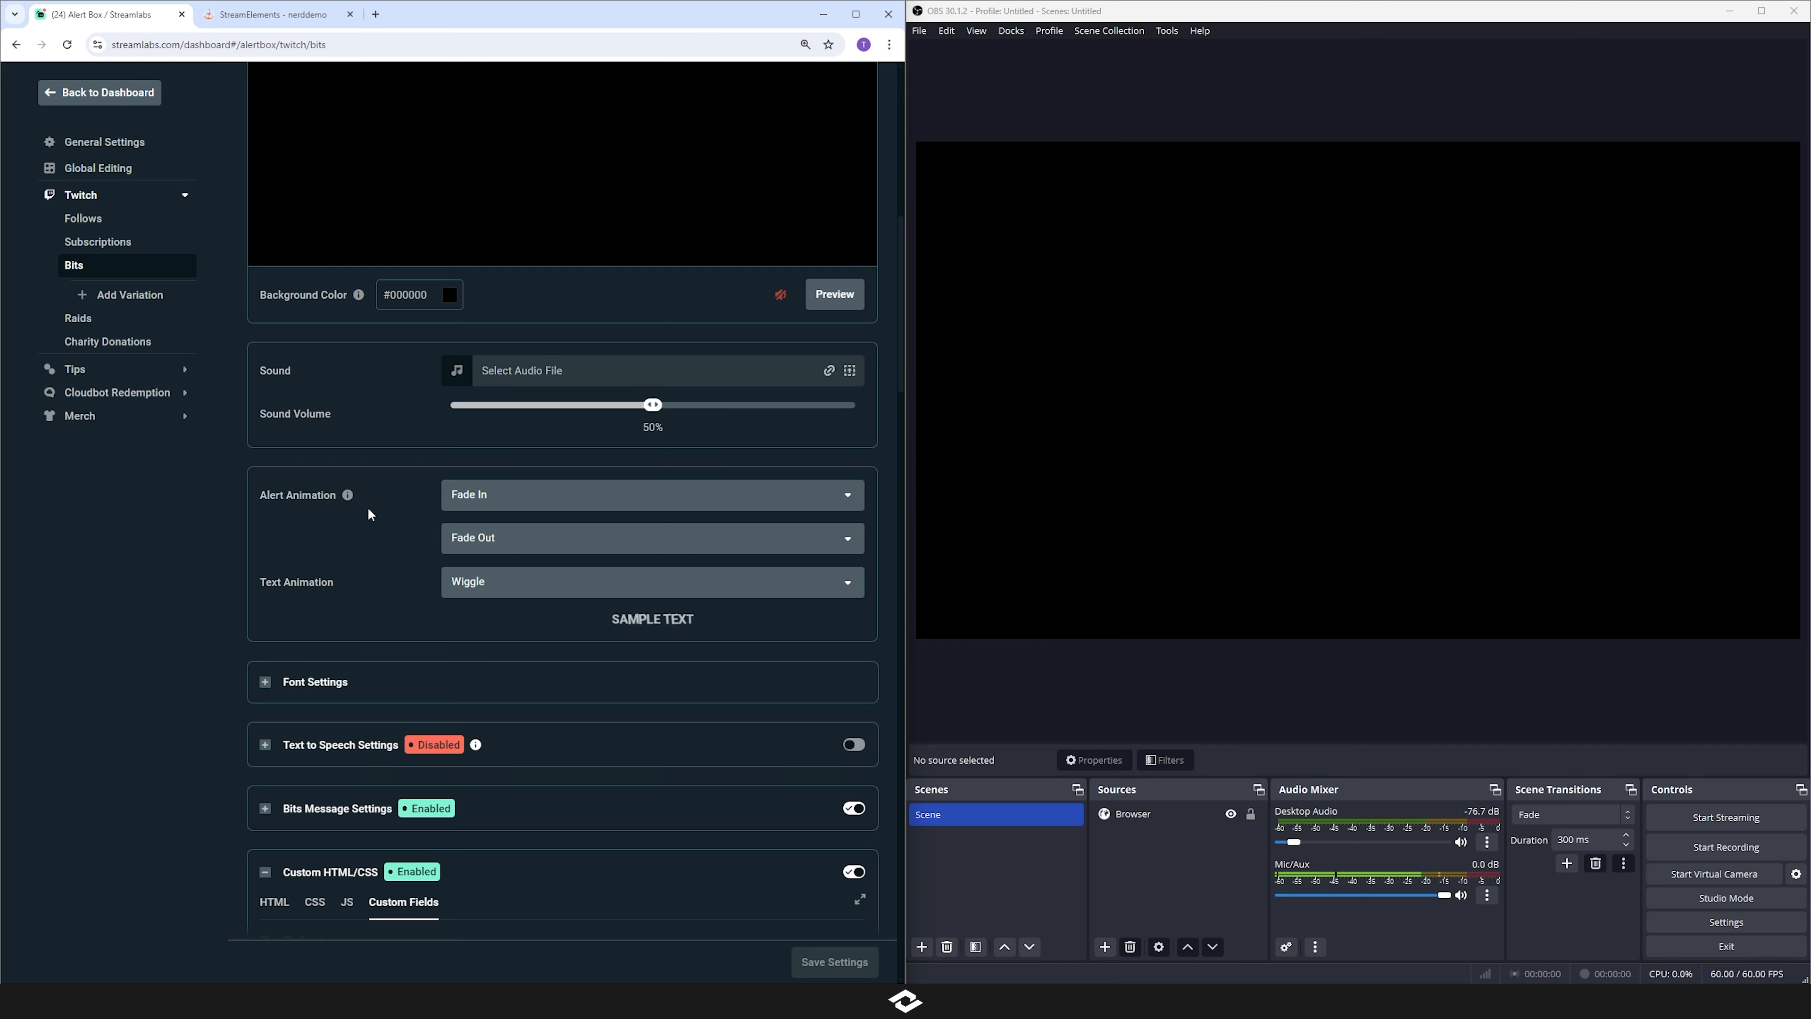
- Set the Bits alert's Alert Duration to 5 seconds
{"action": "scroll", "coordinate": [369, 557], "scroll_direction": "down", "scroll_amount": 3}
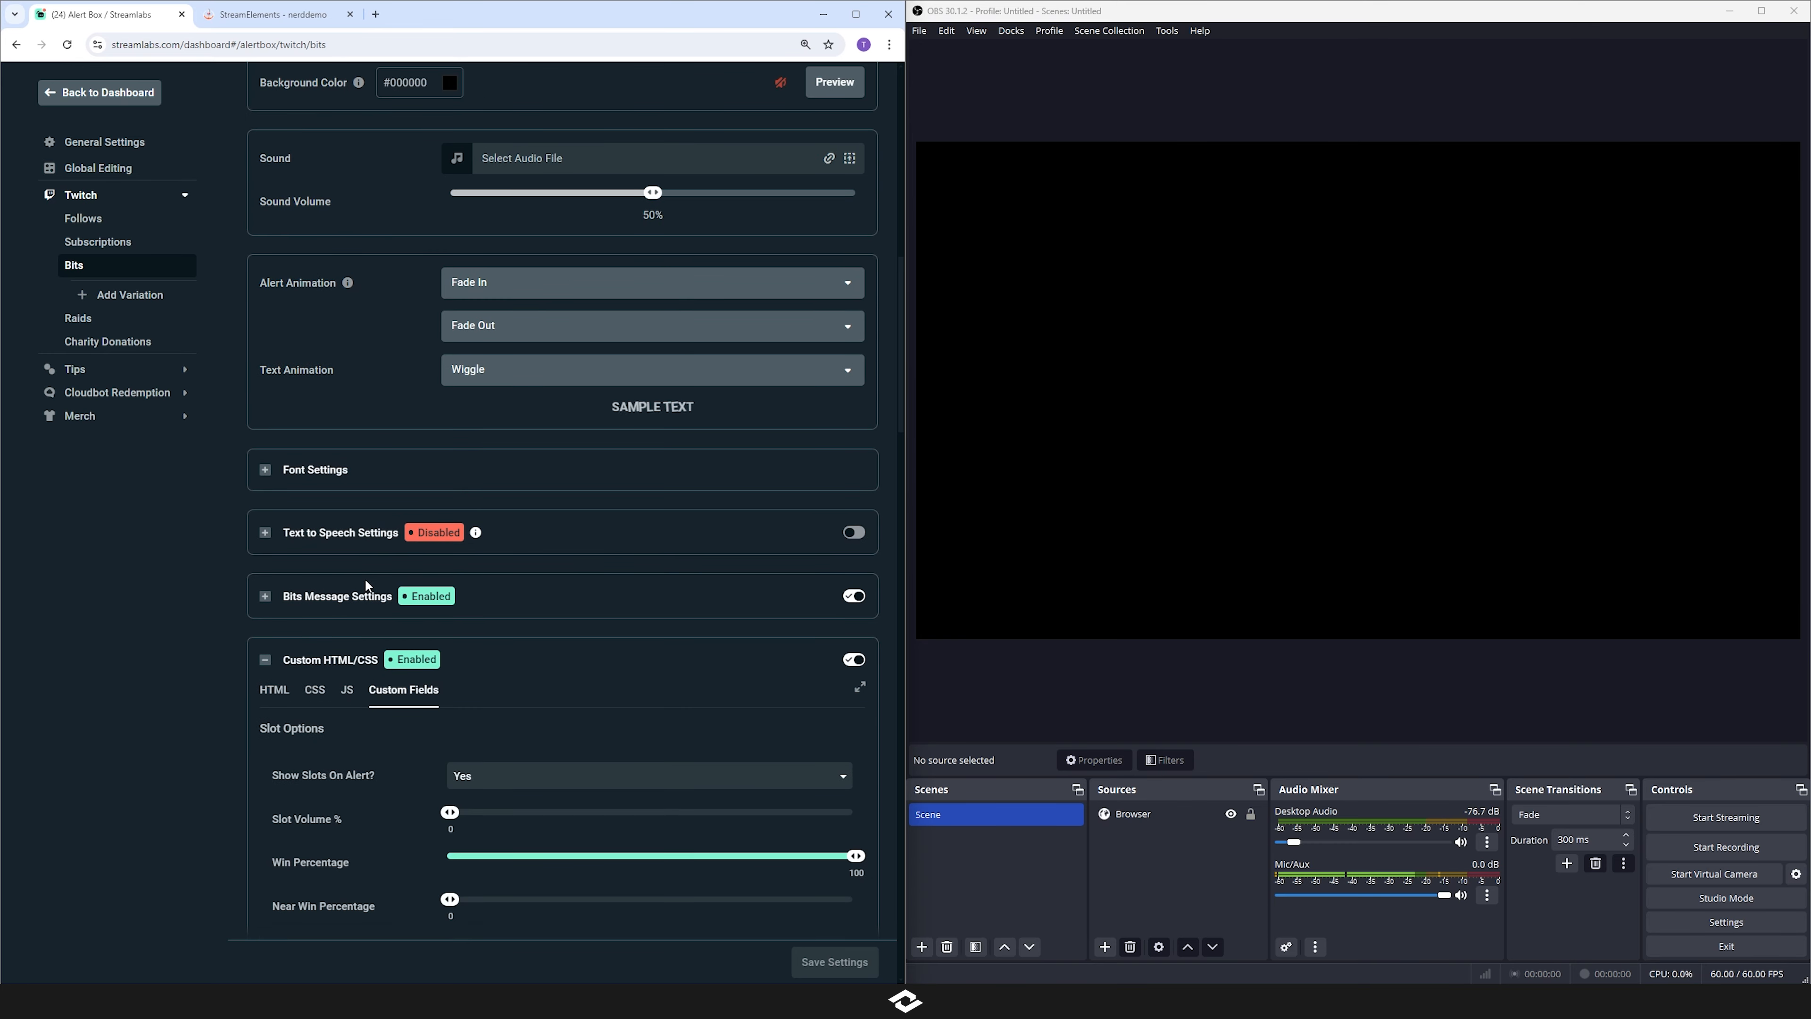
{"action": "scroll", "coordinate": [508, 615], "scroll_direction": "up", "scroll_amount": 10}
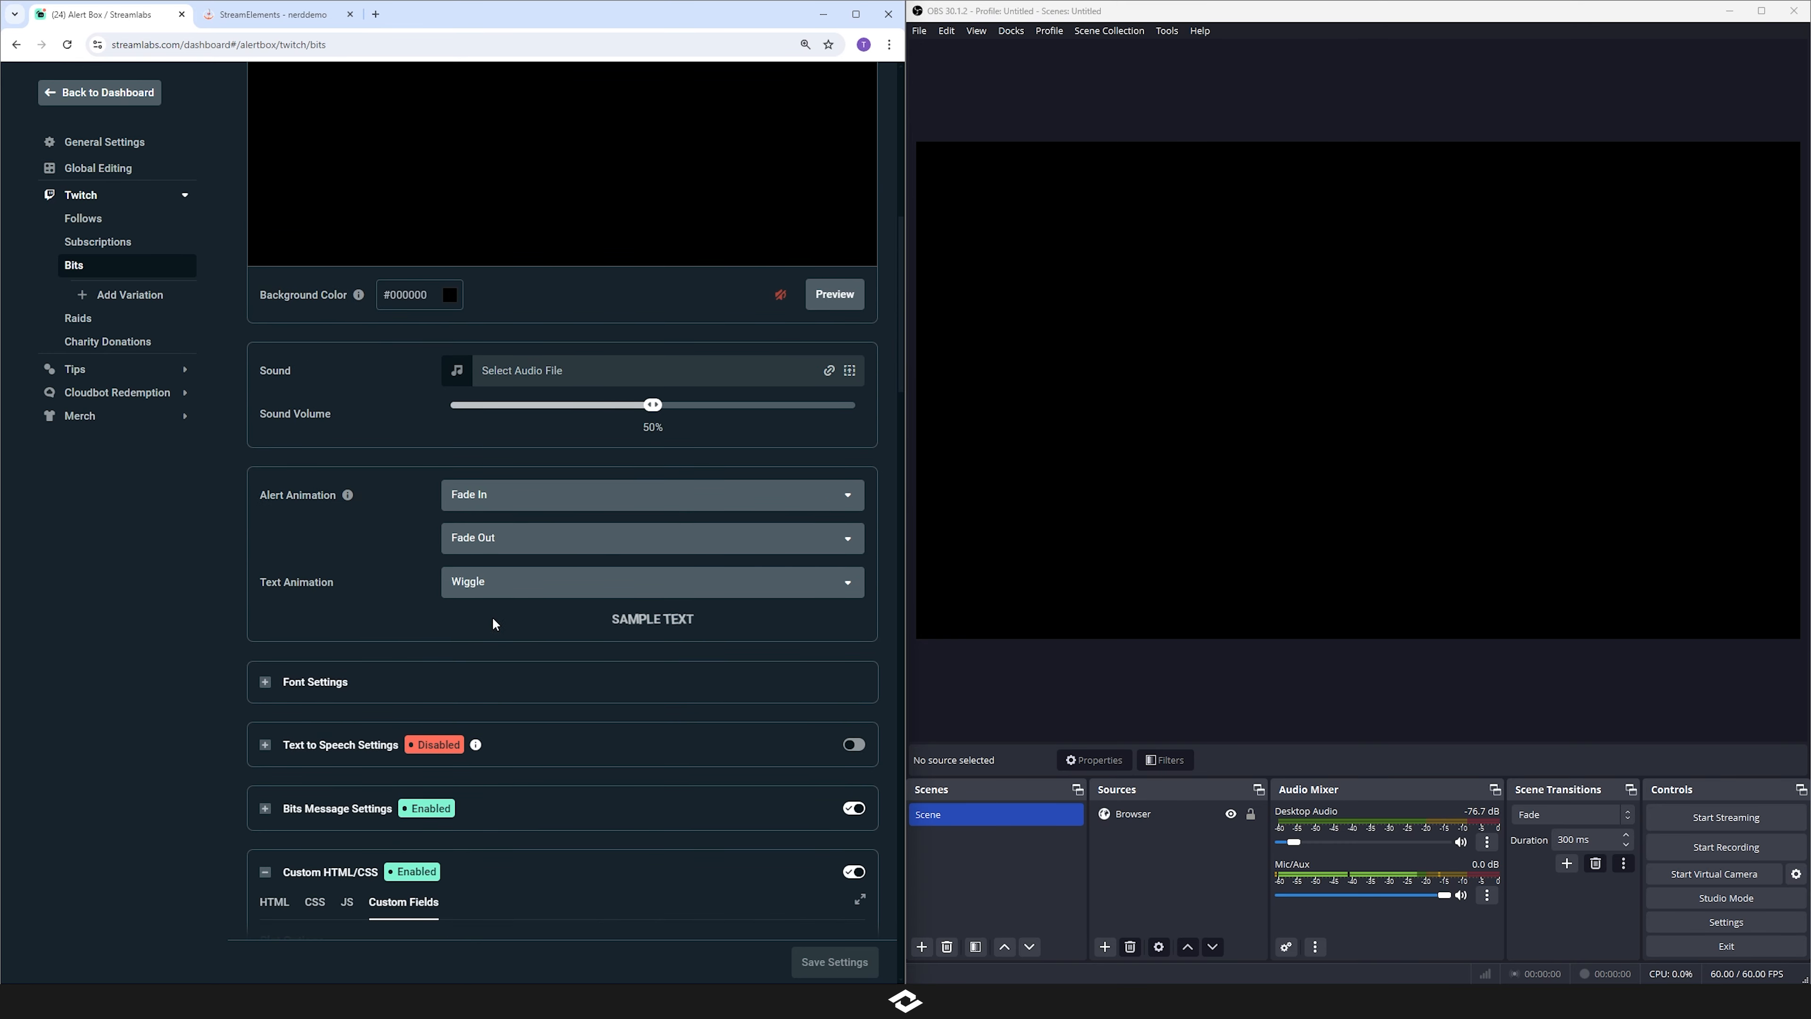
{"action": "scroll", "coordinate": [618, 900], "scroll_direction": "up", "scroll_amount": 2}
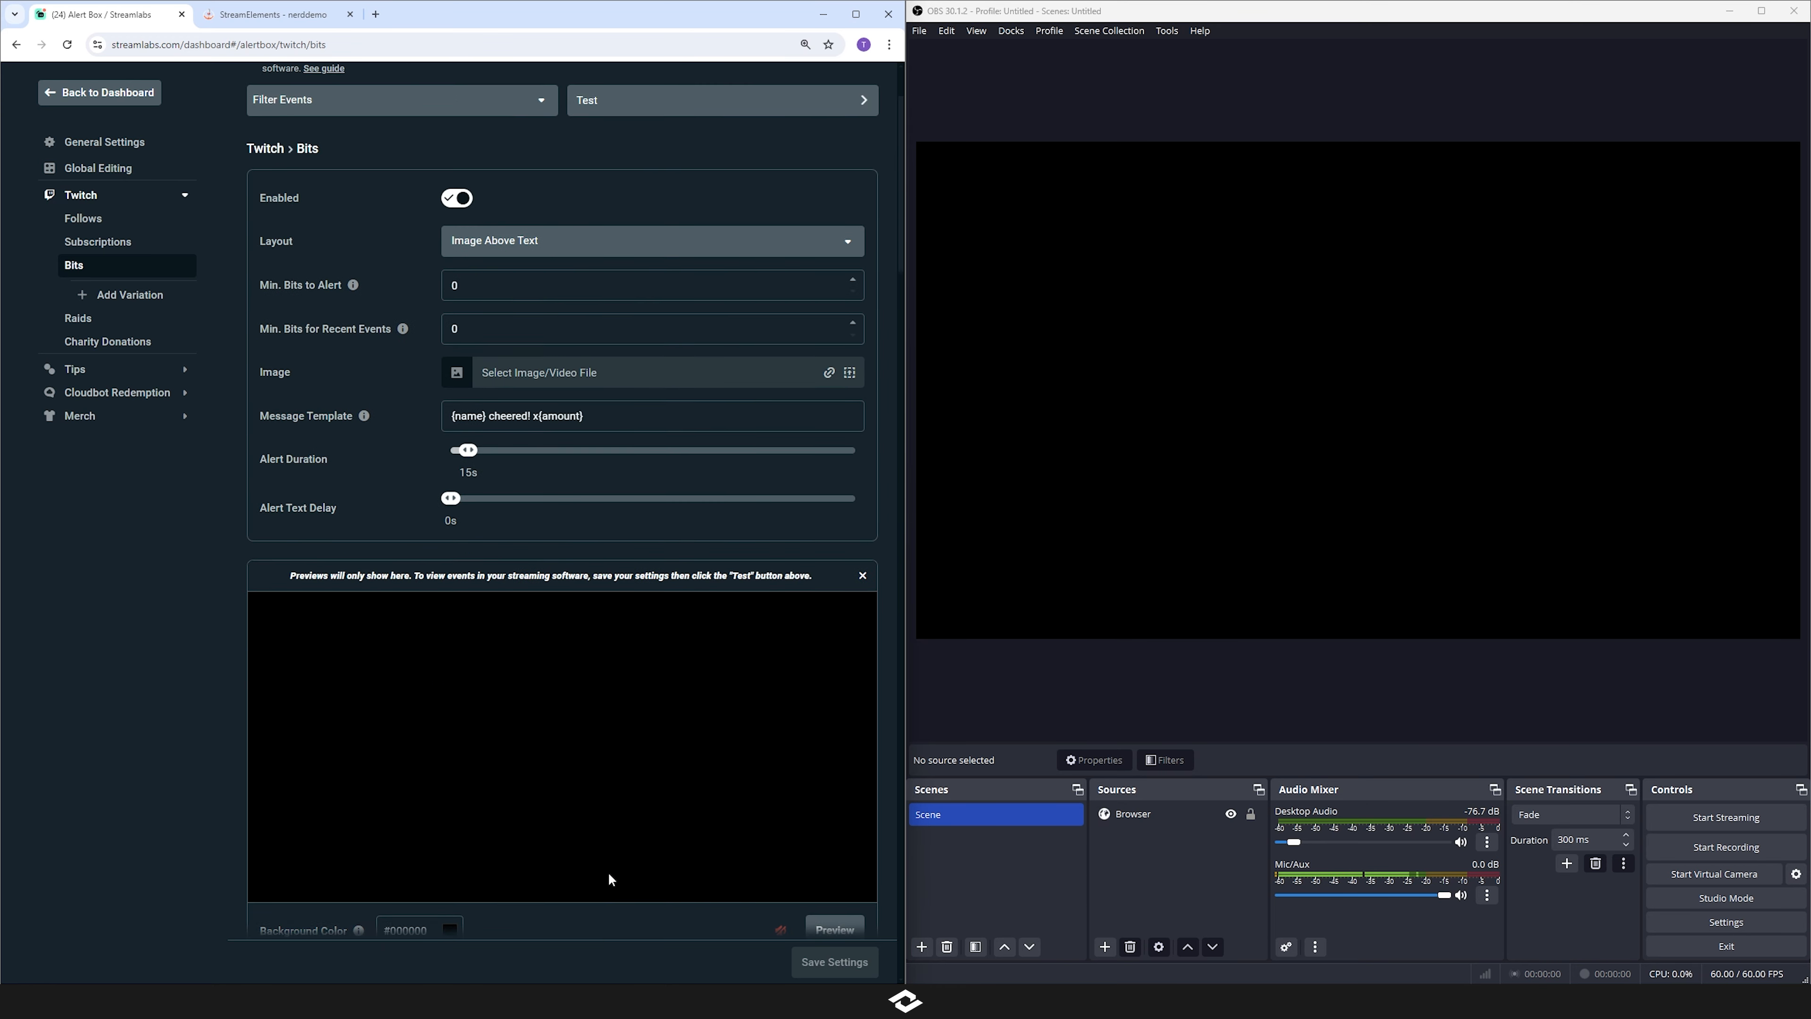
{"action": "left_click_drag", "start_coordinate": [339, 457], "coordinate": [243, 467]}
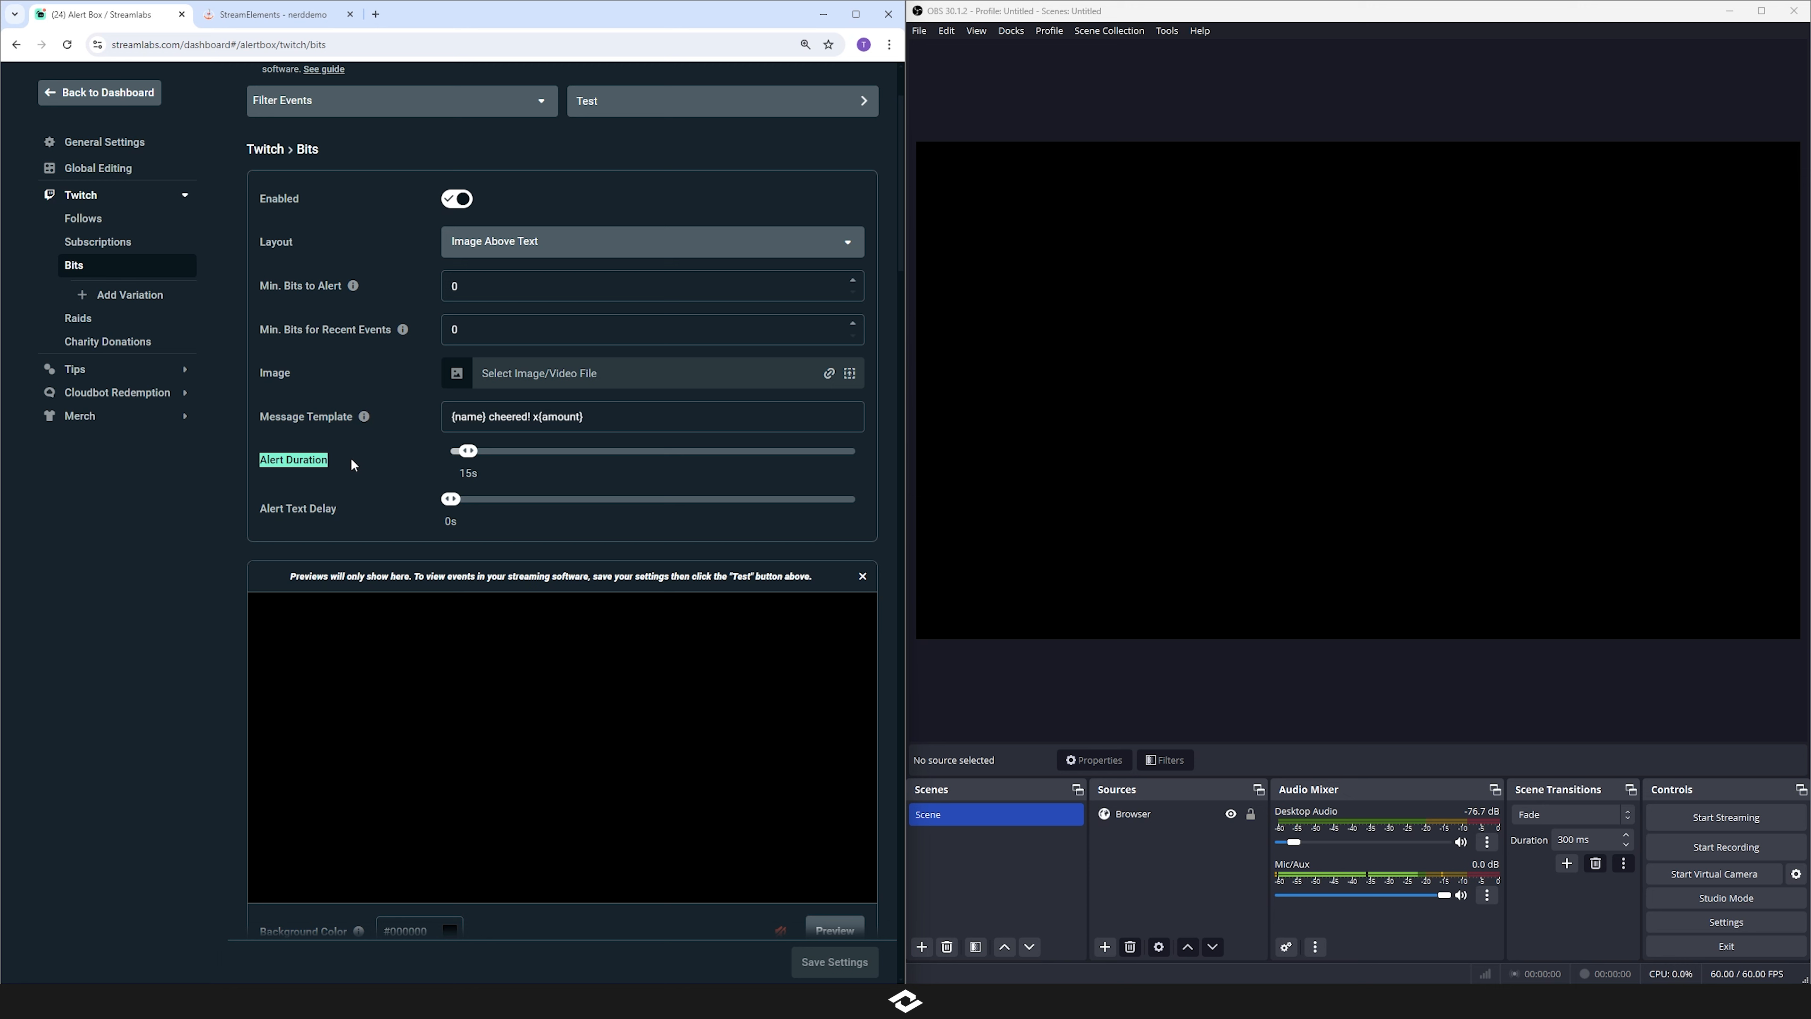
{"action": "left_click", "coordinate": [331, 462]}
{"action": "left_click_drag", "start_coordinate": [467, 454], "coordinate": [461, 465]}
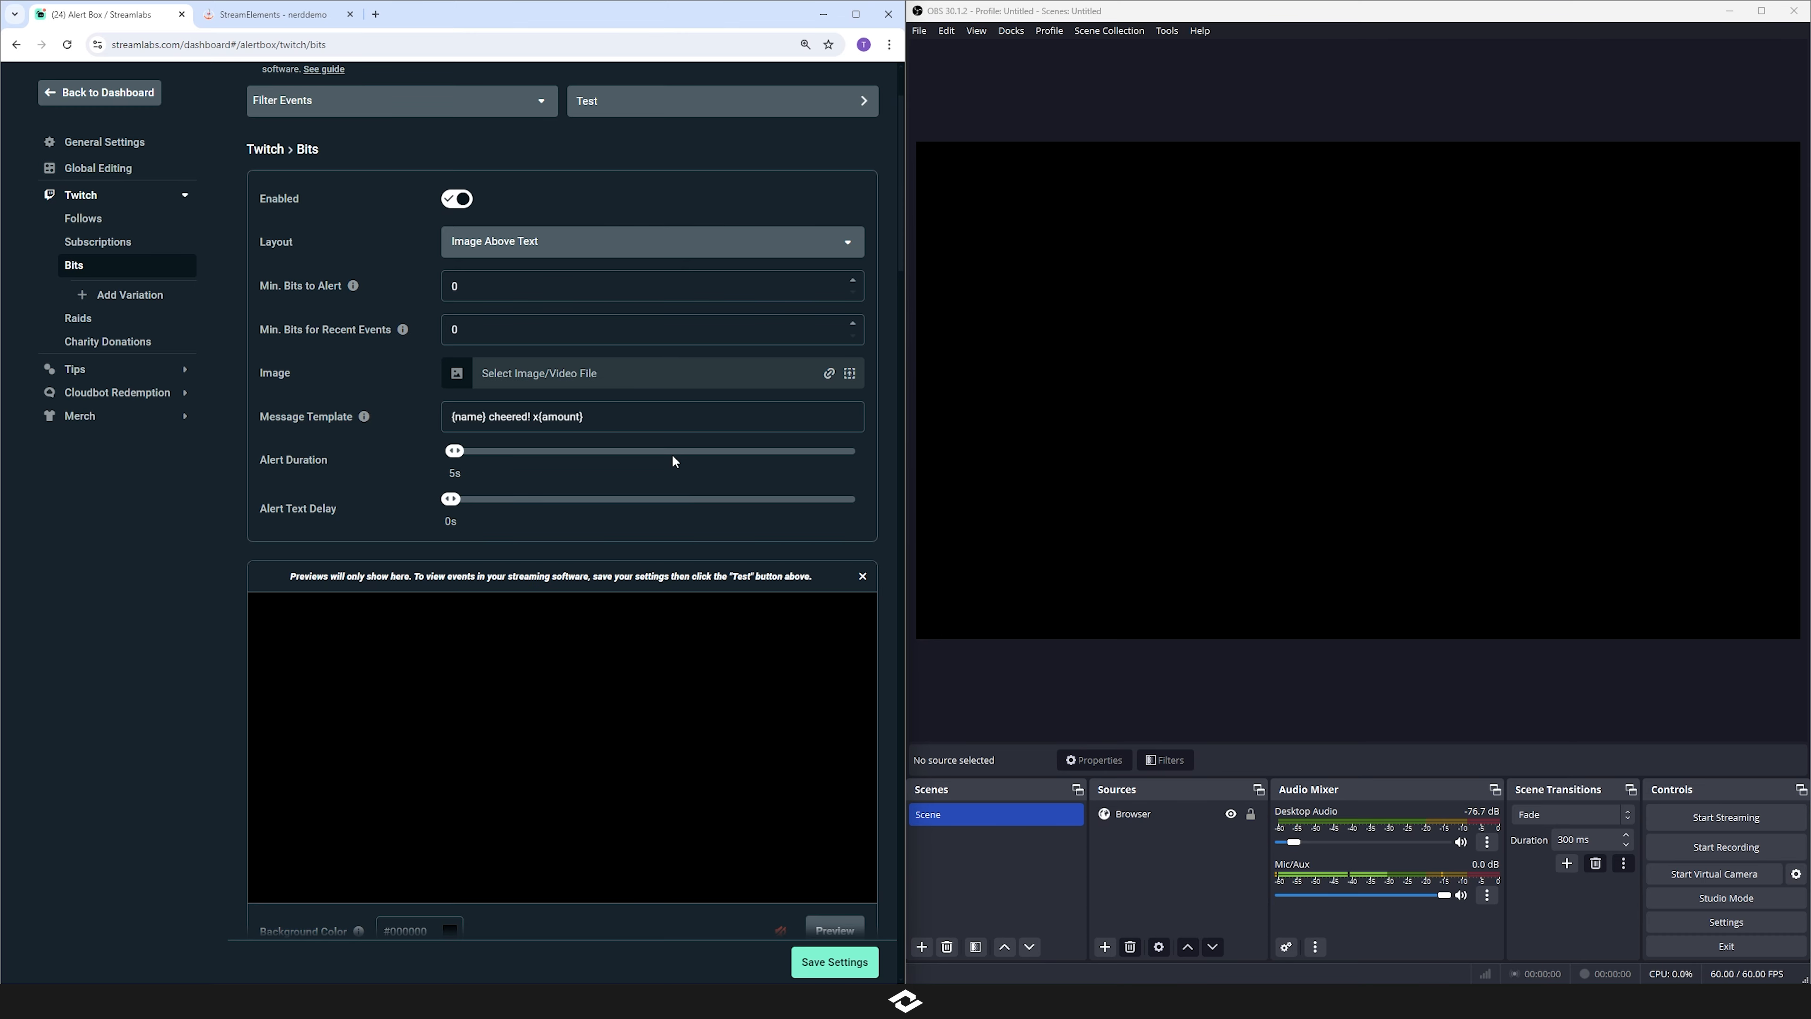
- Set Show Slots On Alert to No in the Bits alert's Slot Options and save the settings
{"action": "scroll", "coordinate": [271, 635], "scroll_direction": "down", "scroll_amount": 15}
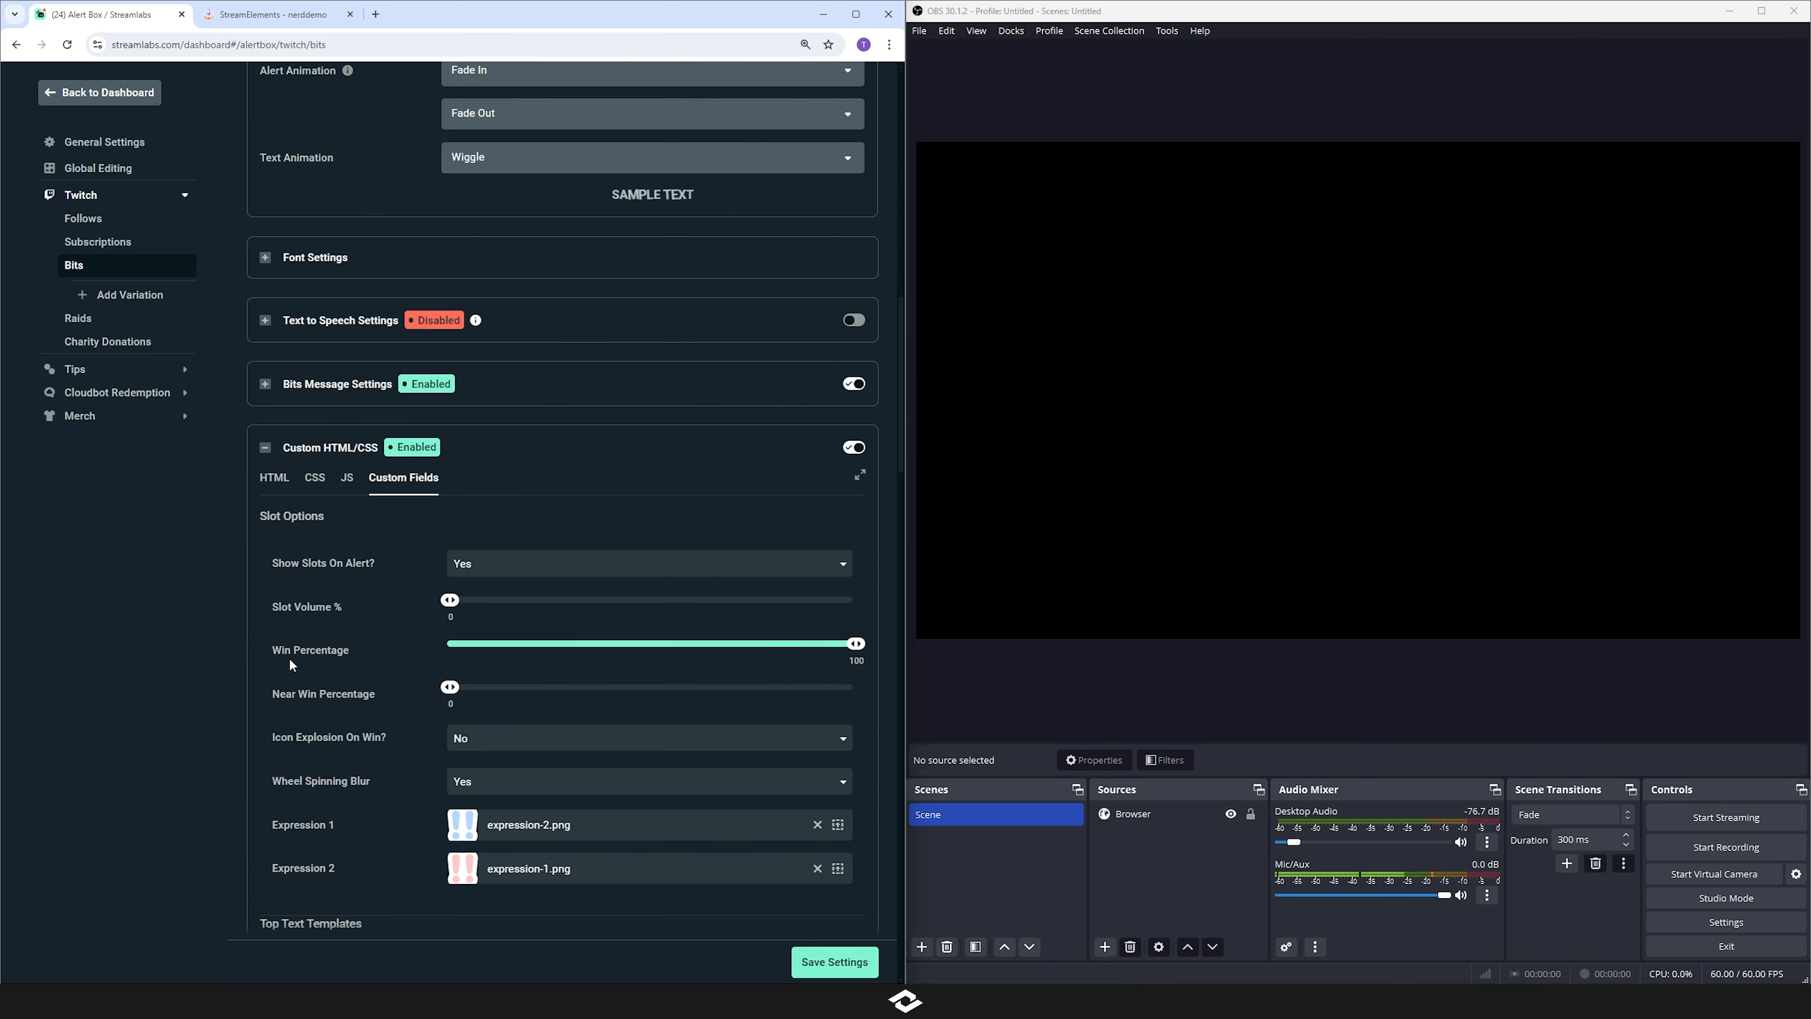
{"action": "left_click", "coordinate": [503, 492]}
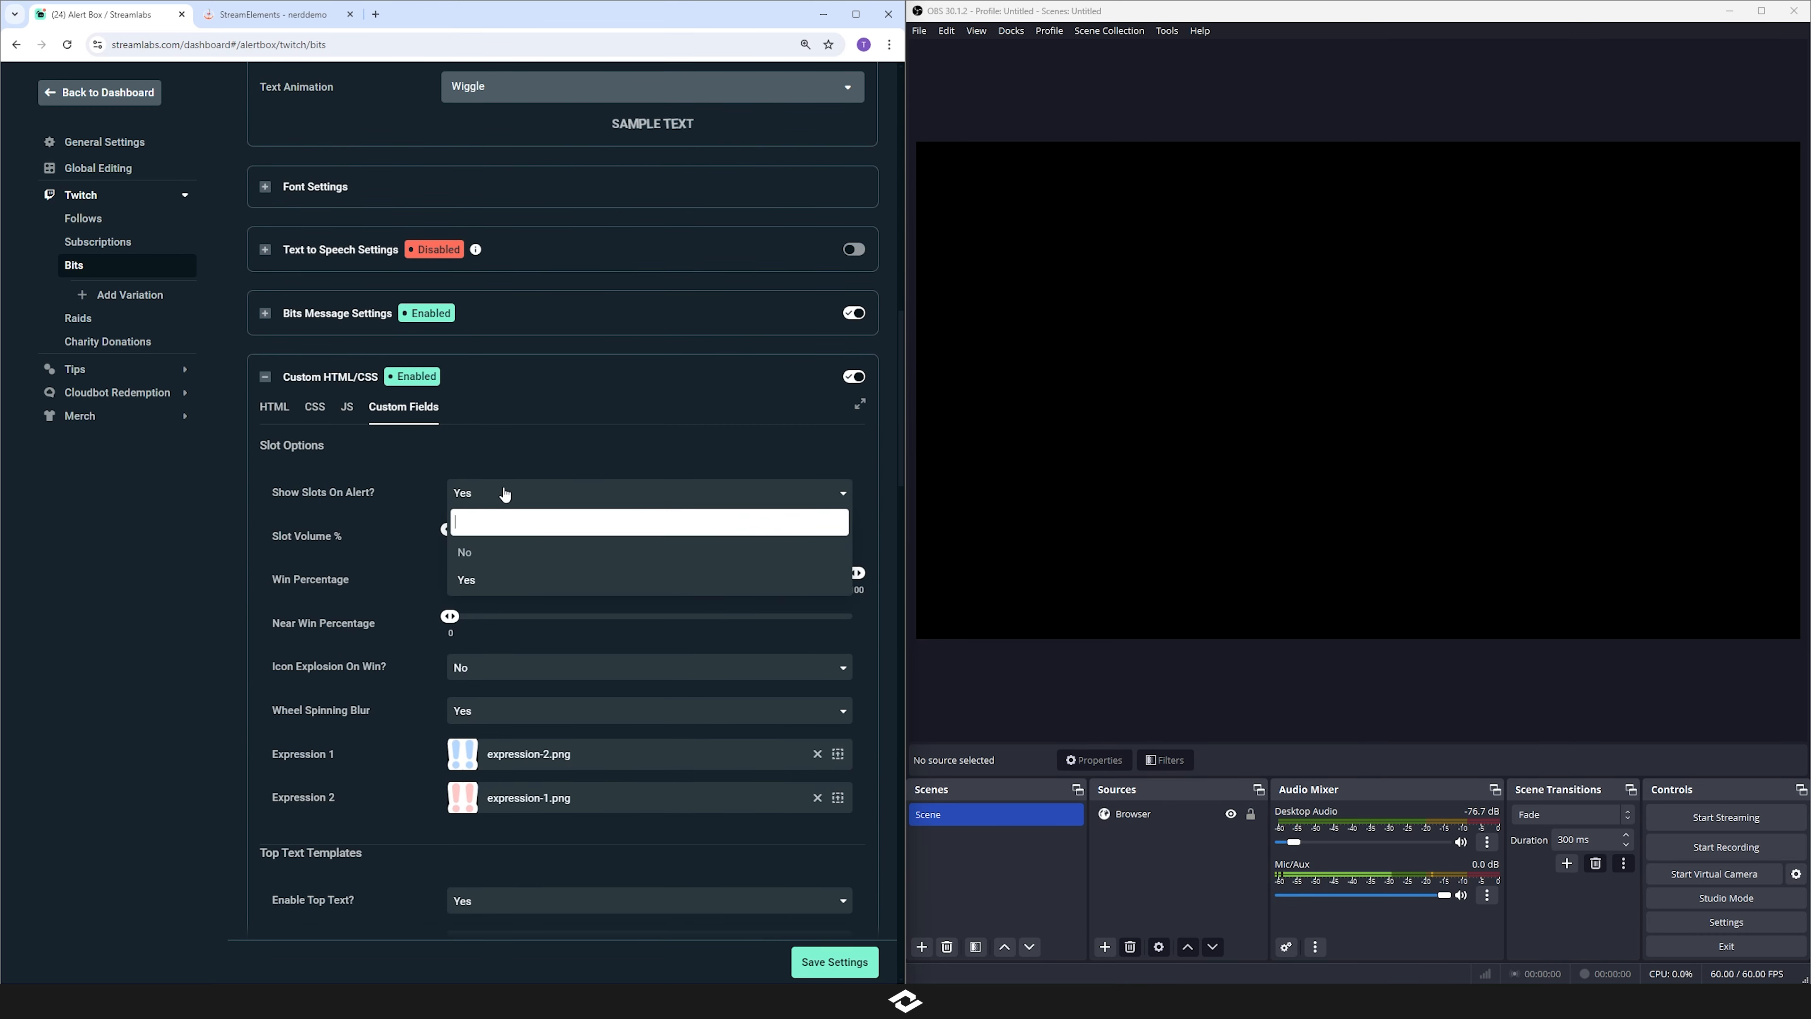
{"action": "left_click", "coordinate": [483, 557]}
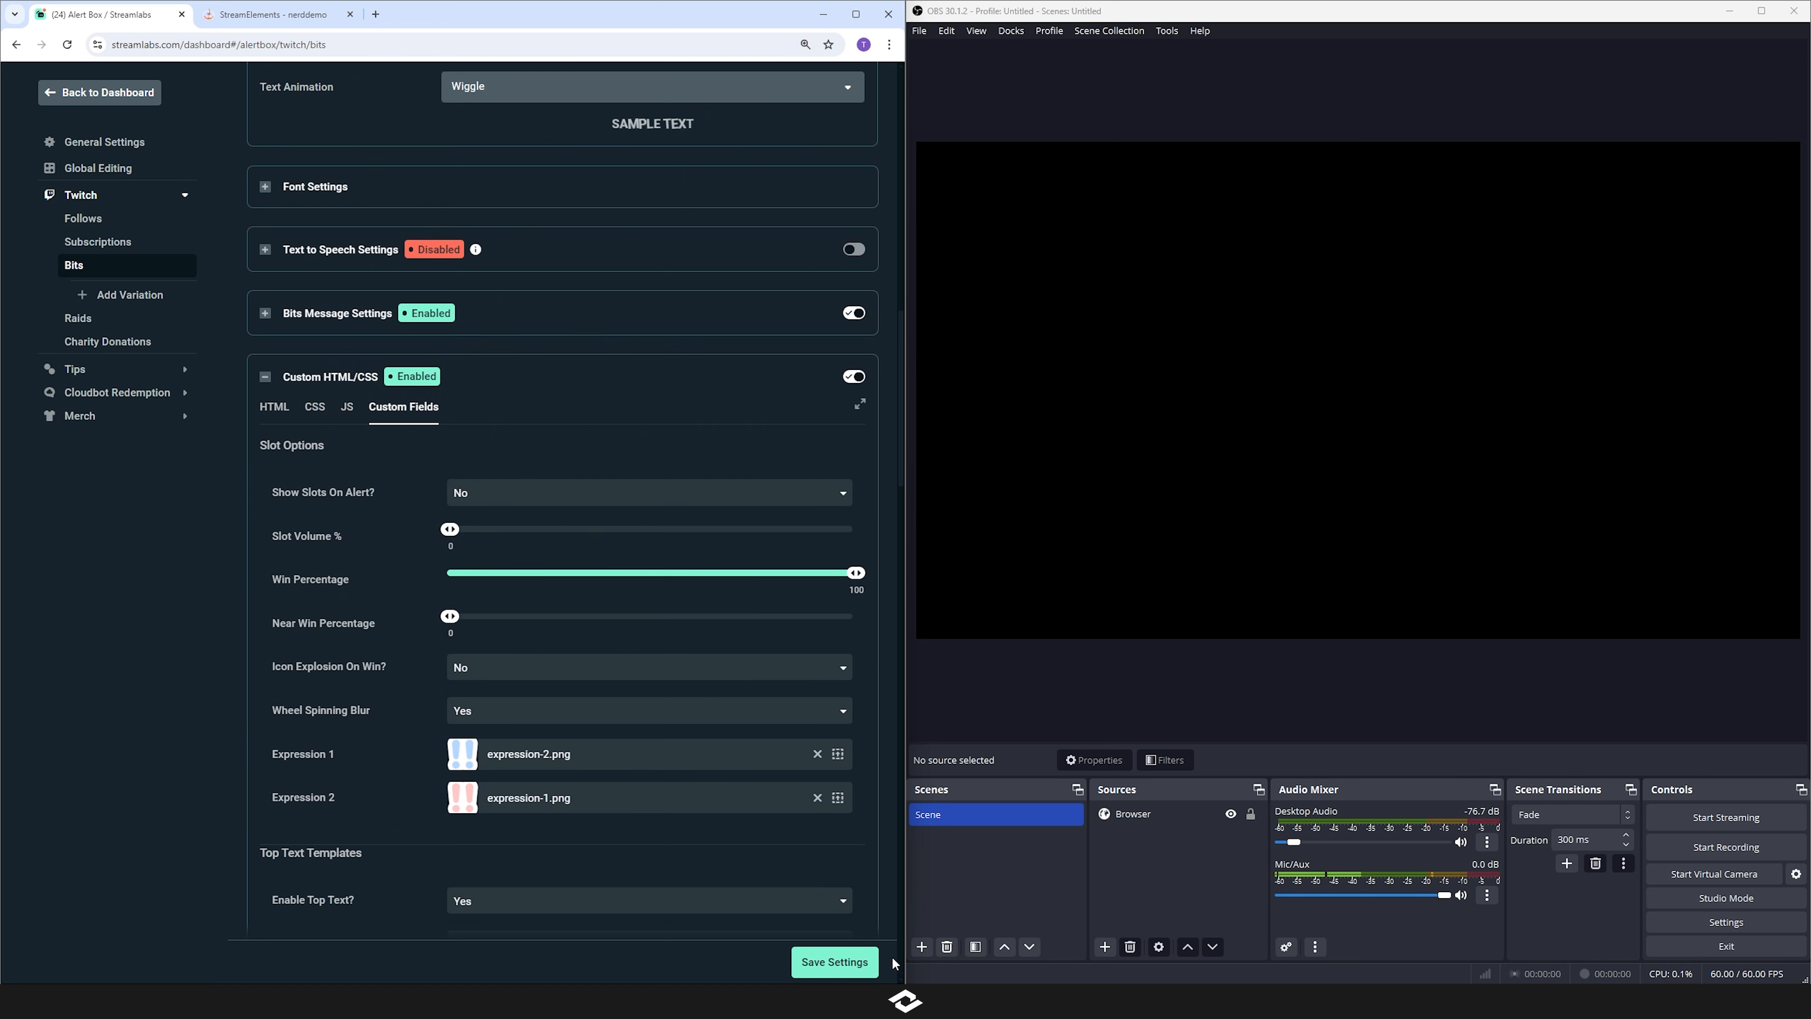
{"action": "left_click", "coordinate": [838, 970]}
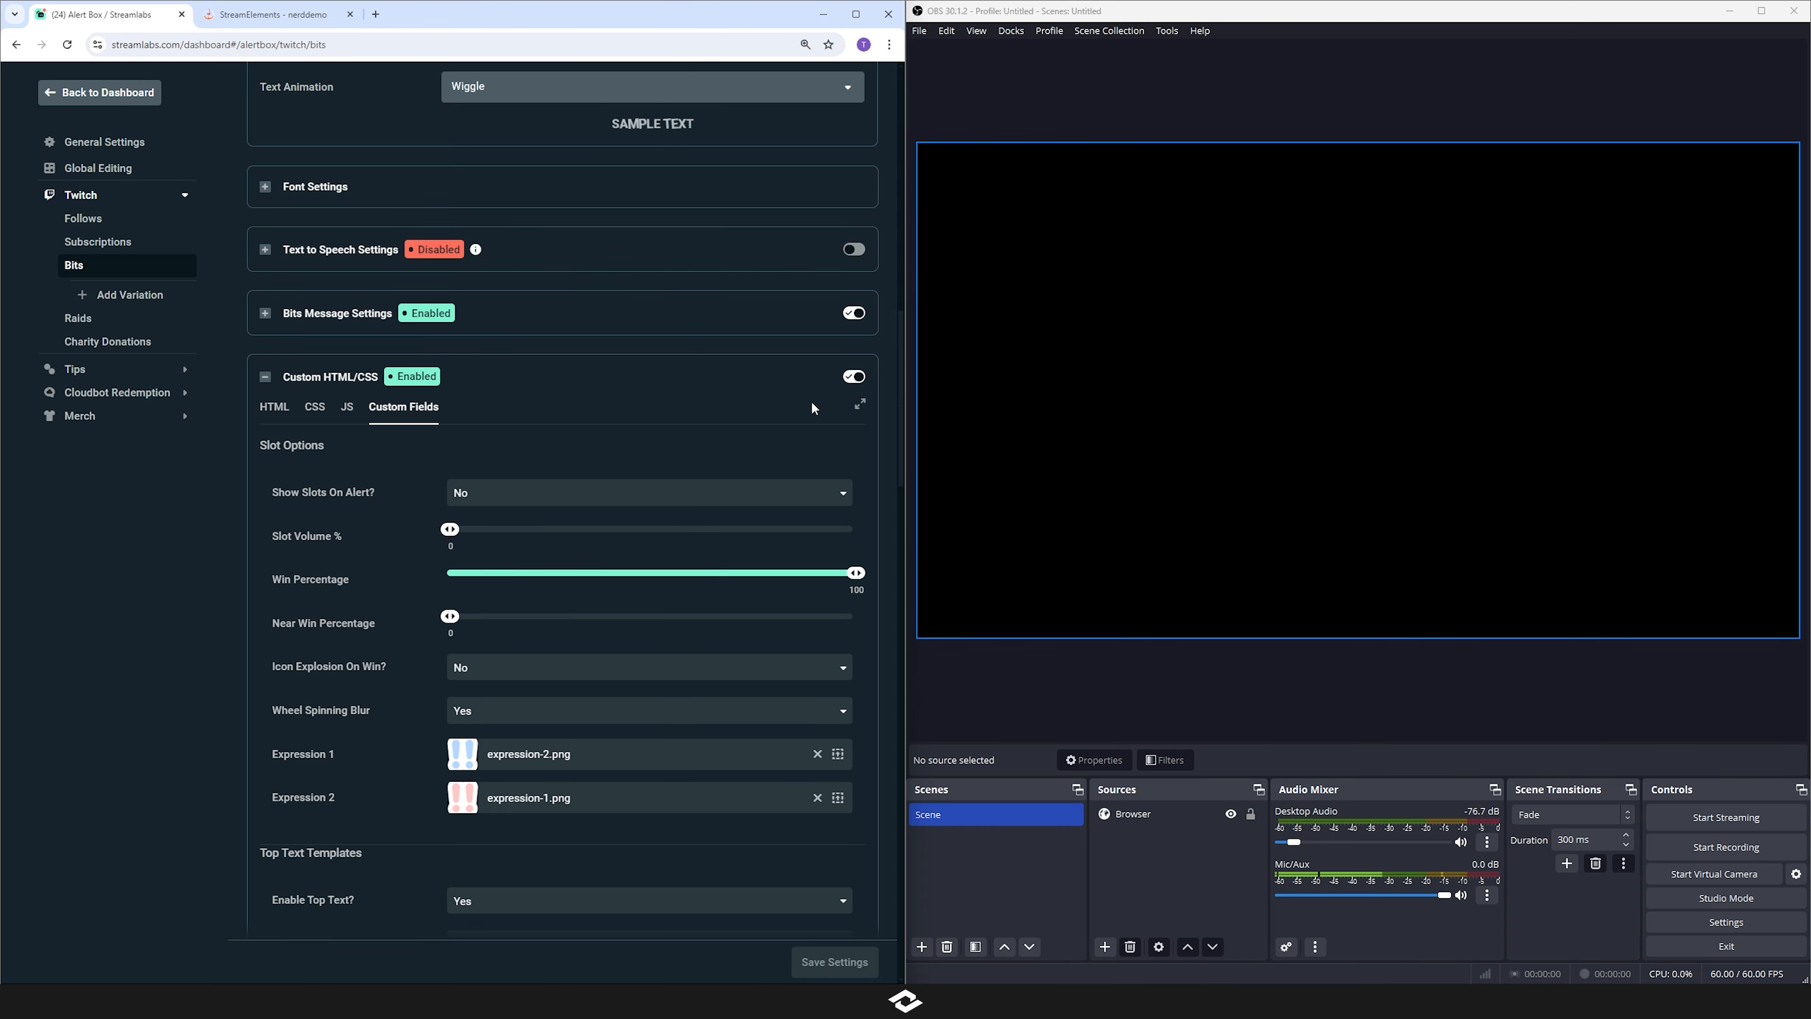
- Set the Bits alert's Alert Duration to 15 seconds
{"action": "scroll", "coordinate": [413, 618], "scroll_direction": "up", "scroll_amount": 10}
{"action": "scroll", "coordinate": [413, 625], "scroll_direction": "up", "scroll_amount": 4}
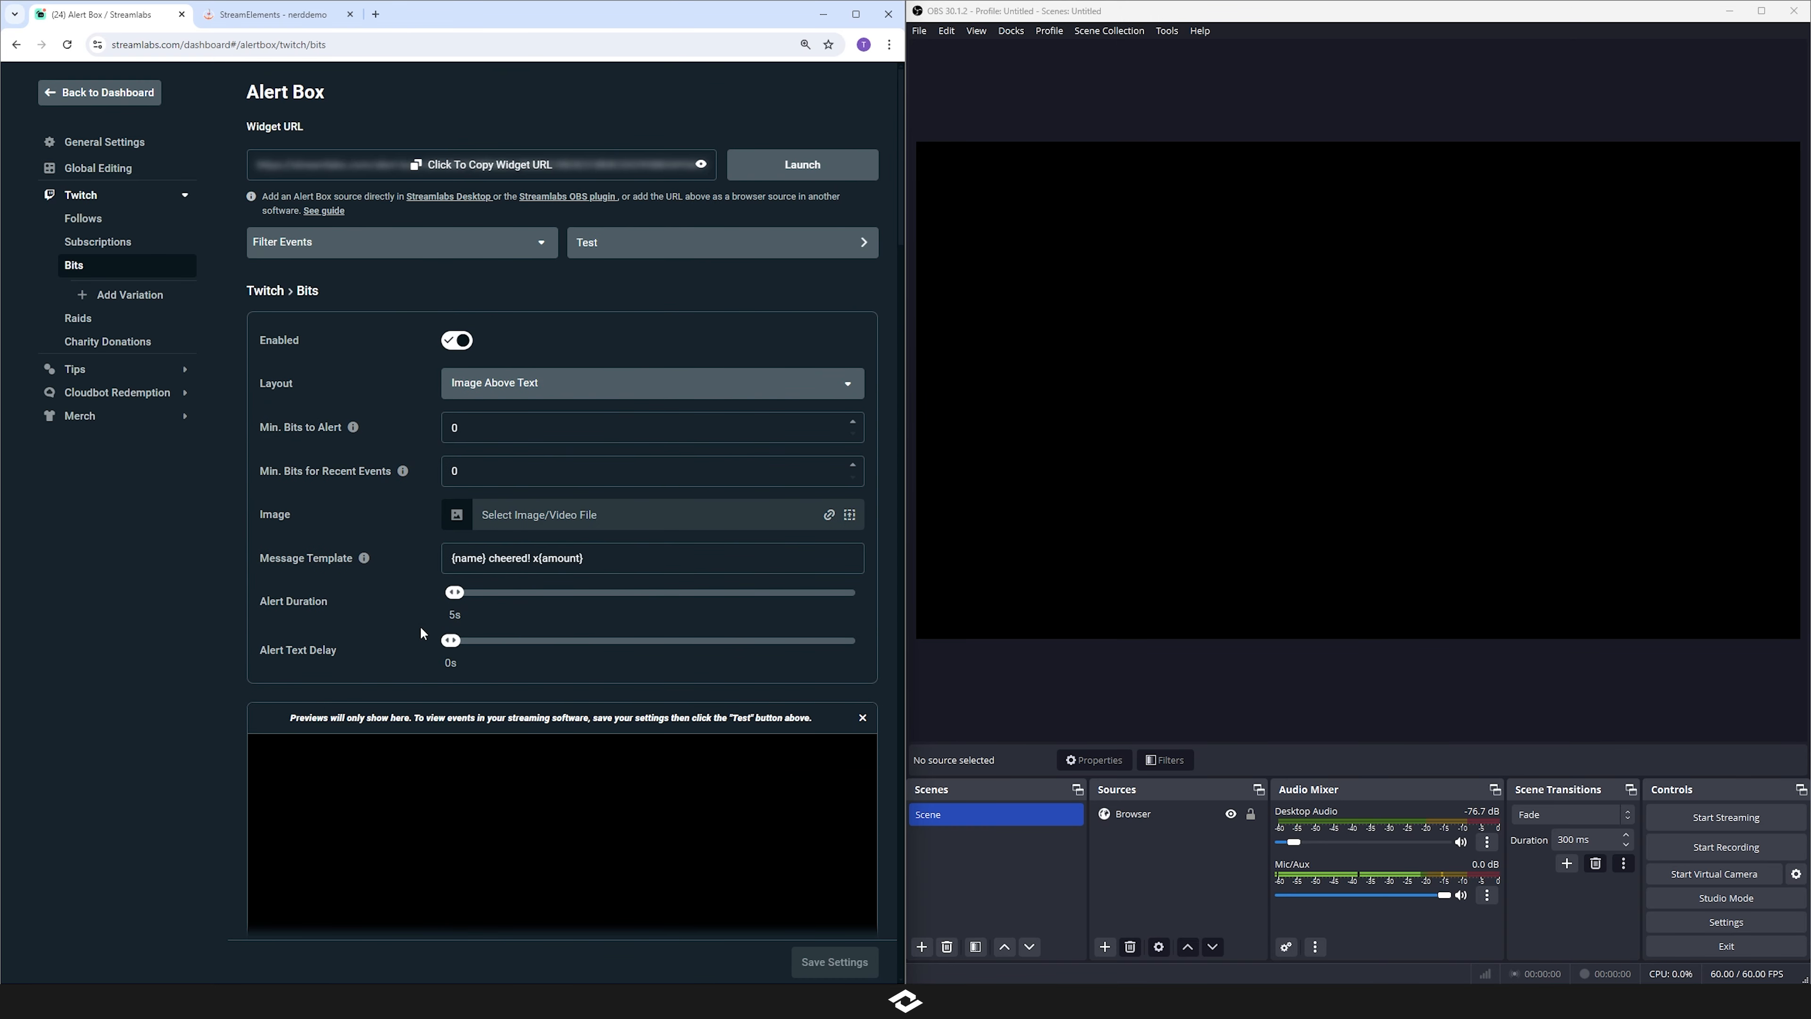
{"action": "triple_click", "coordinate": [321, 601]}
{"action": "left_click", "coordinate": [378, 615]}
{"action": "left_click_drag", "start_coordinate": [454, 592], "coordinate": [471, 632]}
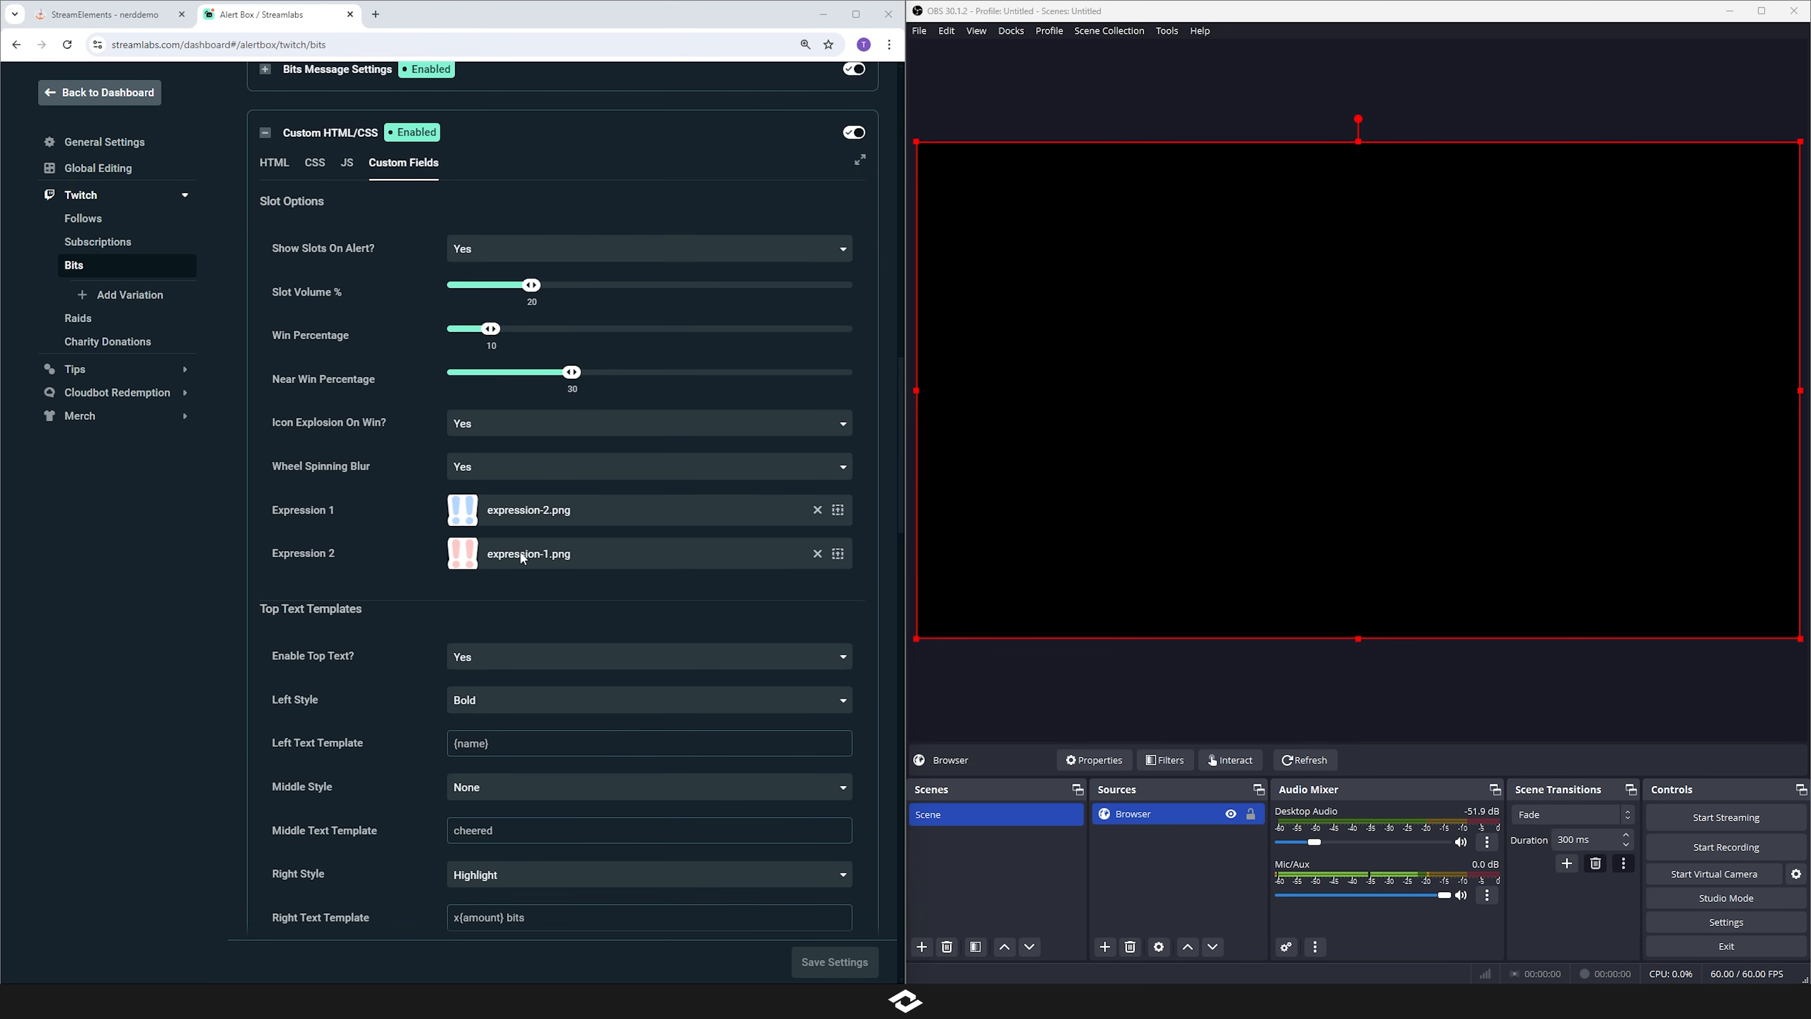
- Turn off Show Slots On Alert and set Slot Volume % to 0 in the Bits alert's Slot Options
{"action": "left_click", "coordinate": [462, 258]}
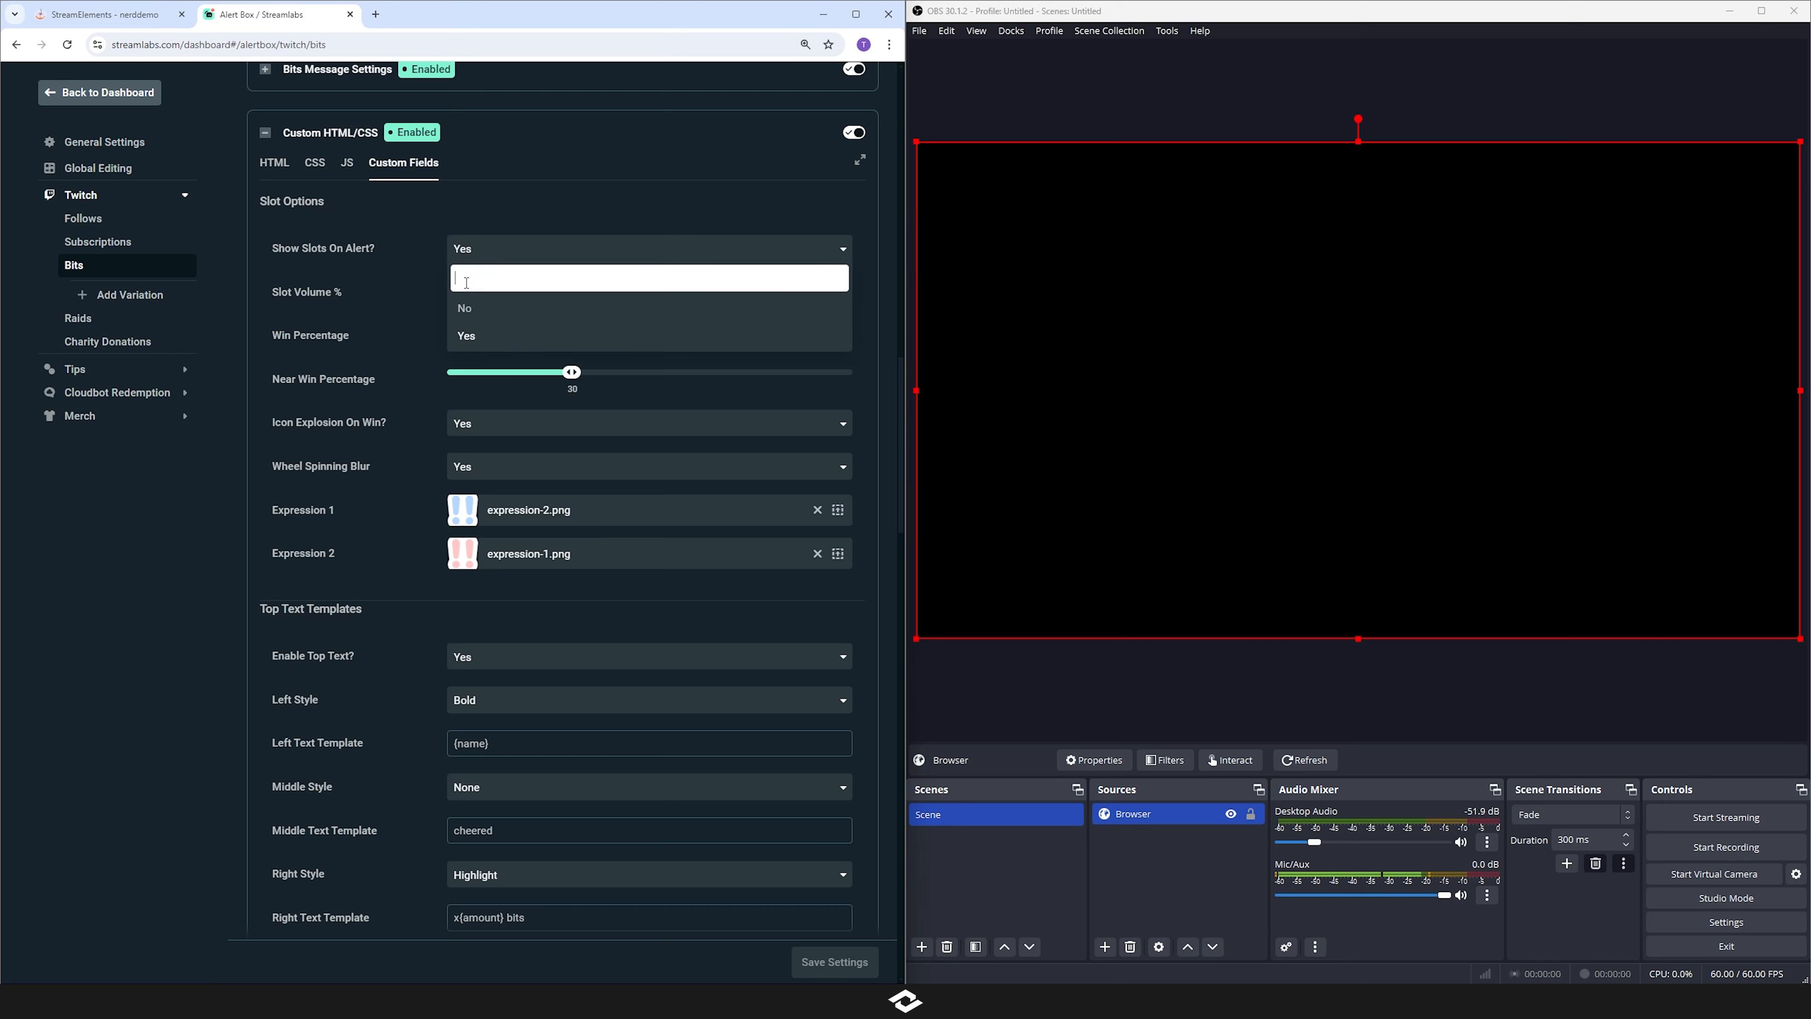
{"action": "left_click", "coordinate": [468, 309]}
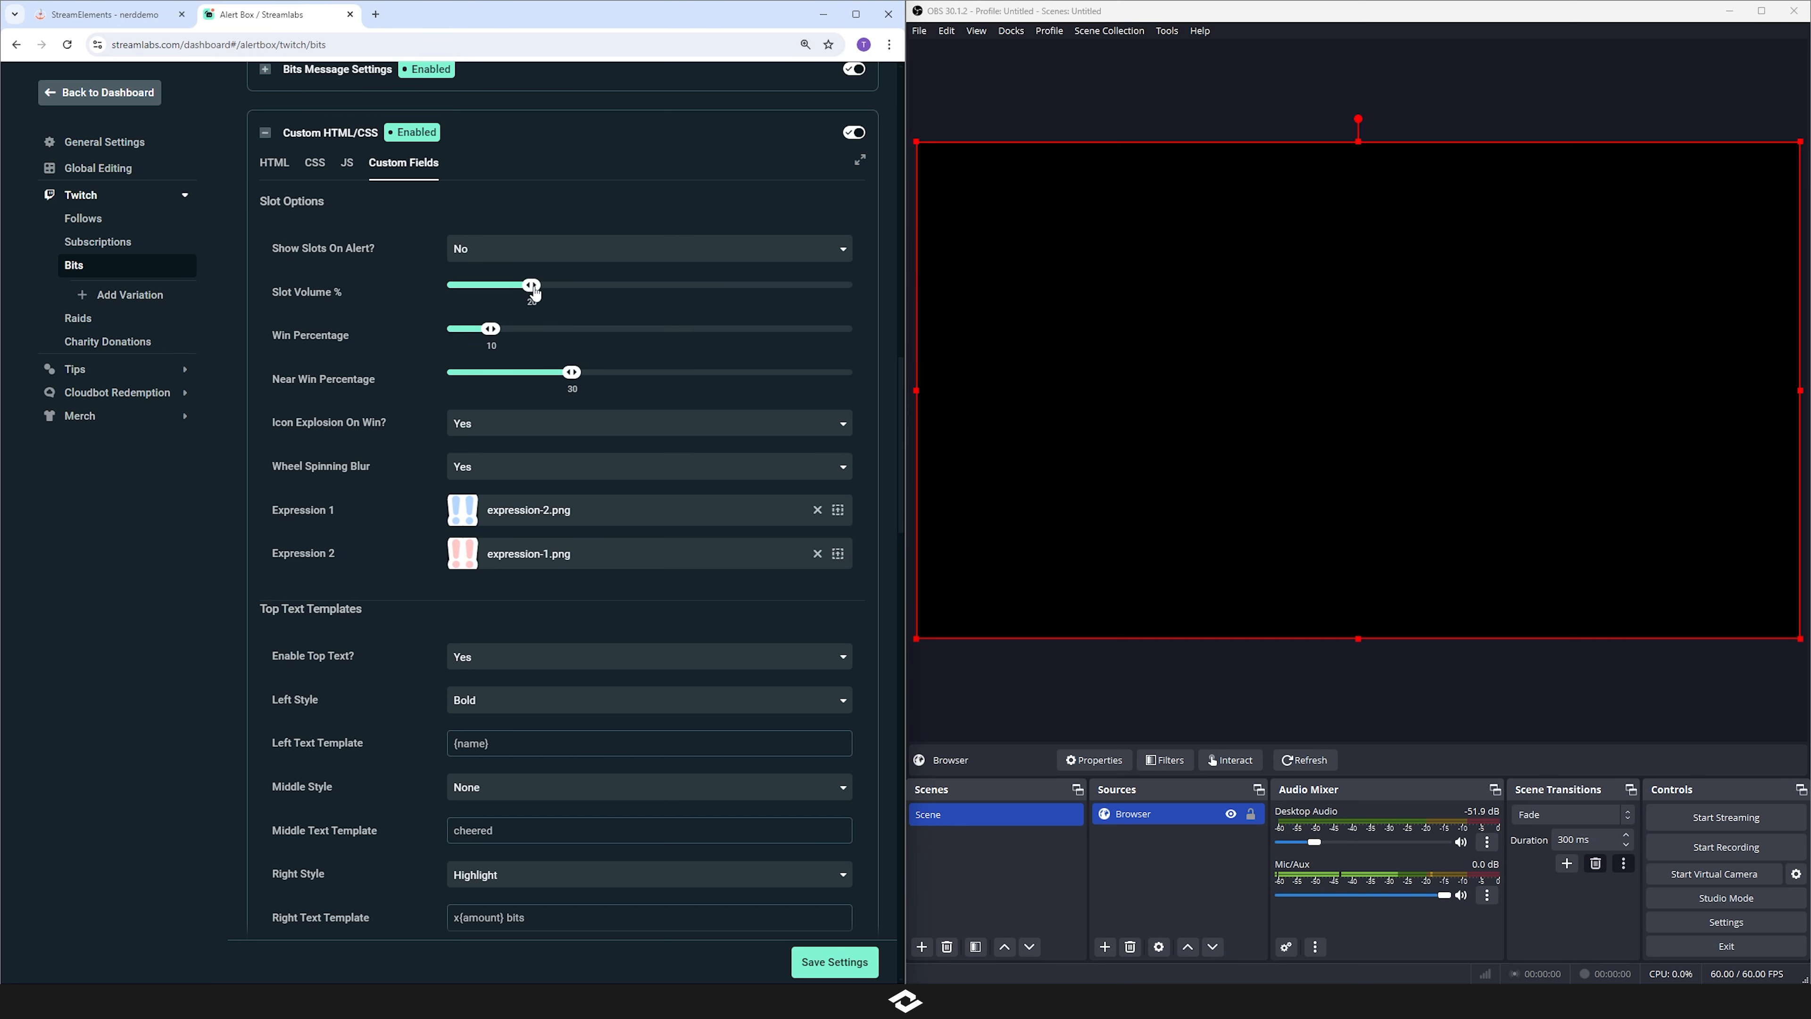
{"action": "left_click_drag", "start_coordinate": [532, 286], "coordinate": [426, 299]}
- Assign the stock sound Bells 3 from the Sounds Gallery as the Bits alert's sound
{"action": "scroll", "coordinate": [372, 525], "scroll_direction": "up", "scroll_amount": 5}
{"action": "scroll", "coordinate": [410, 555], "scroll_direction": "up", "scroll_amount": 4}
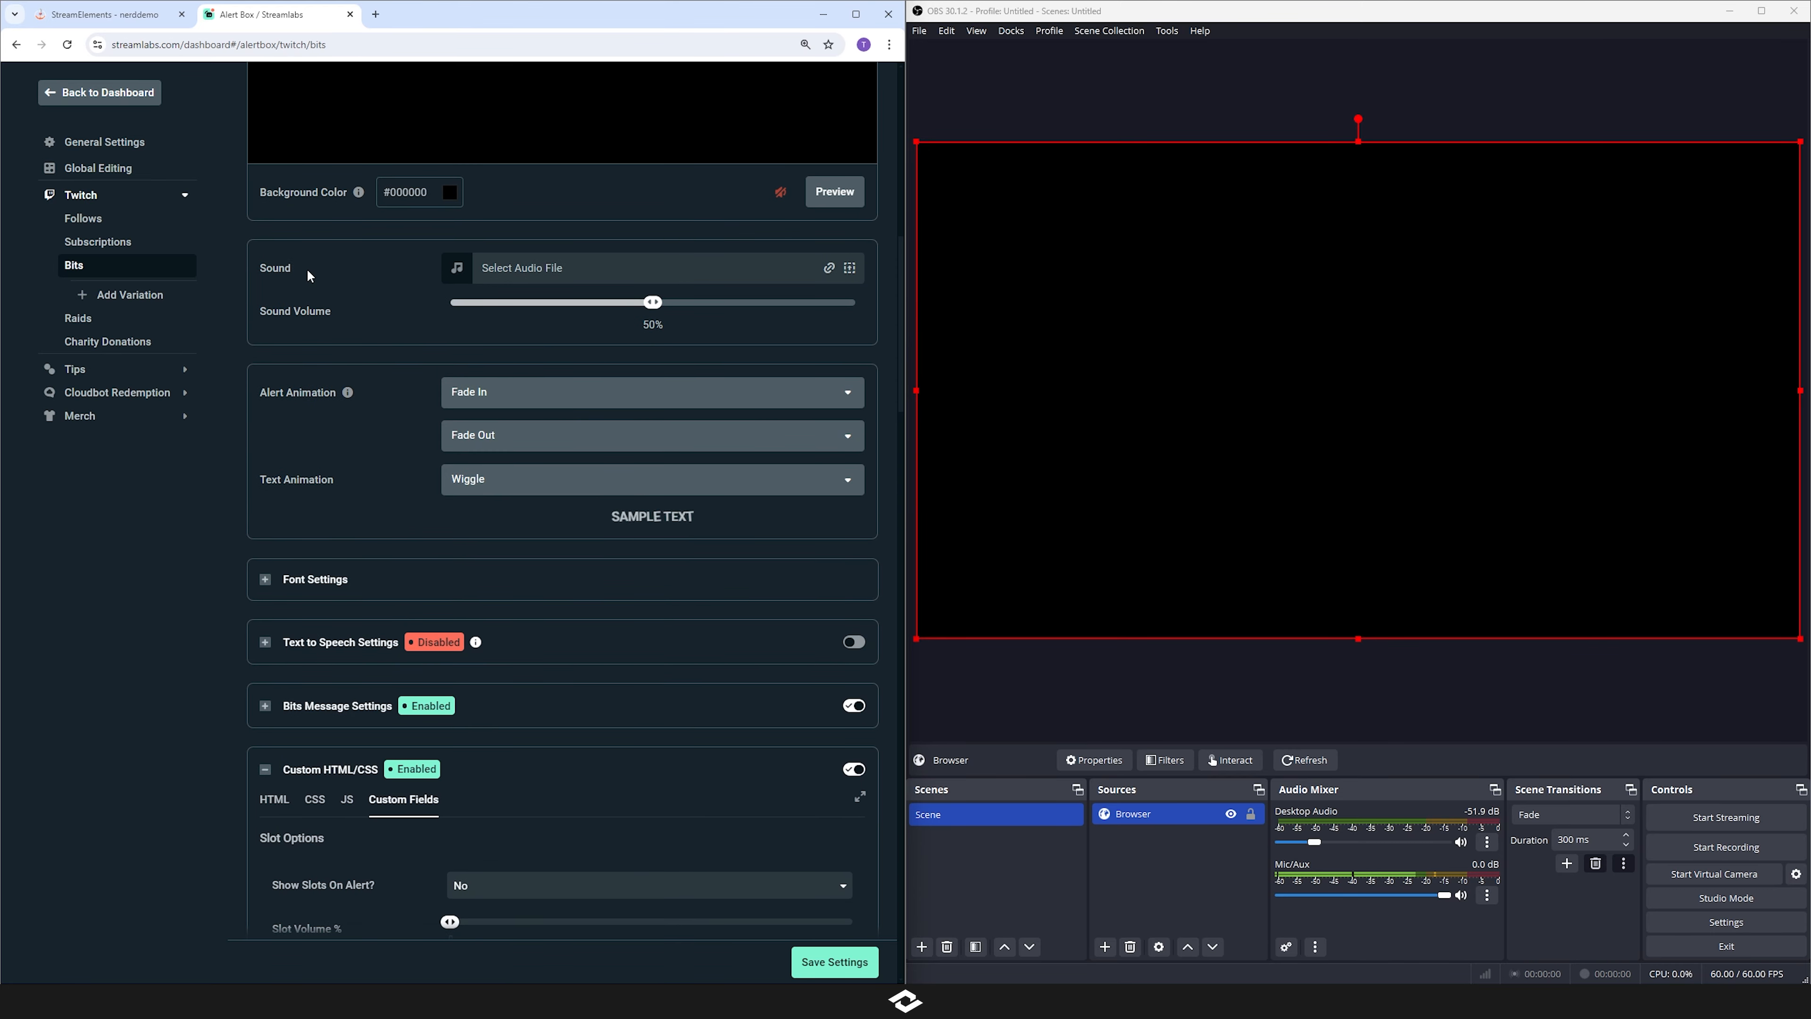
{"action": "left_click", "coordinate": [849, 269]}
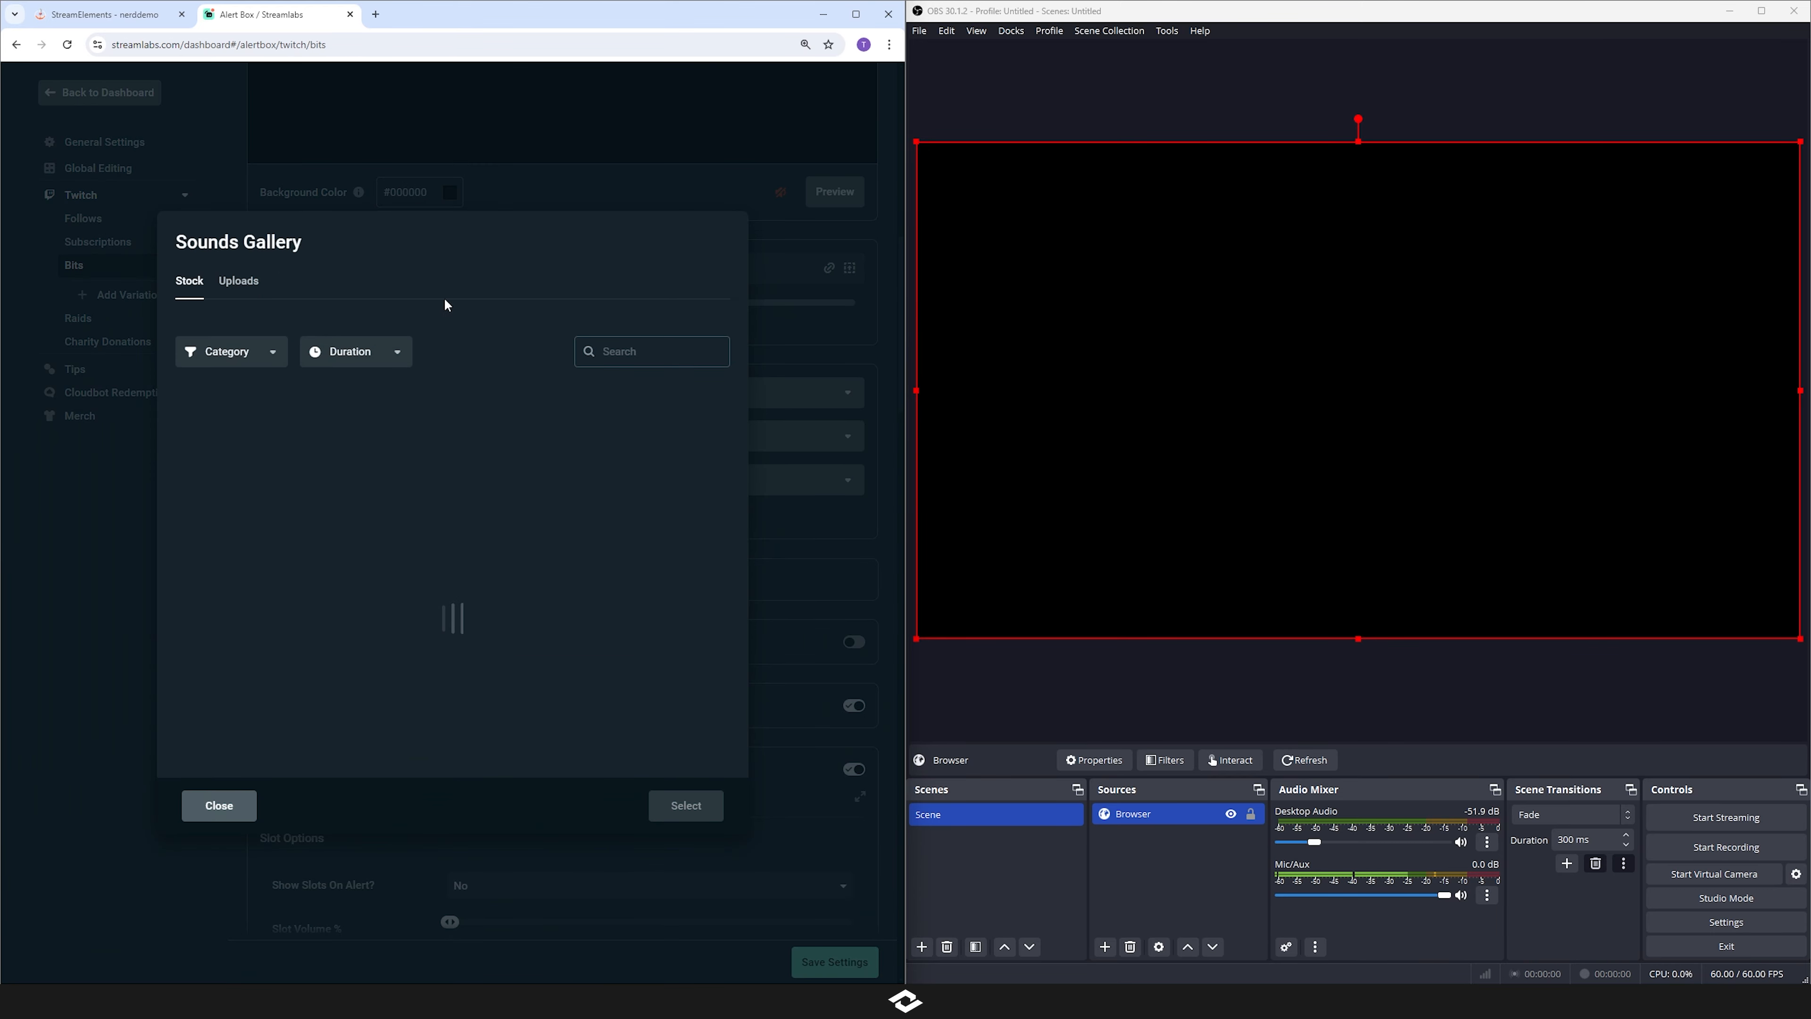
{"action": "left_click", "coordinate": [374, 515]}
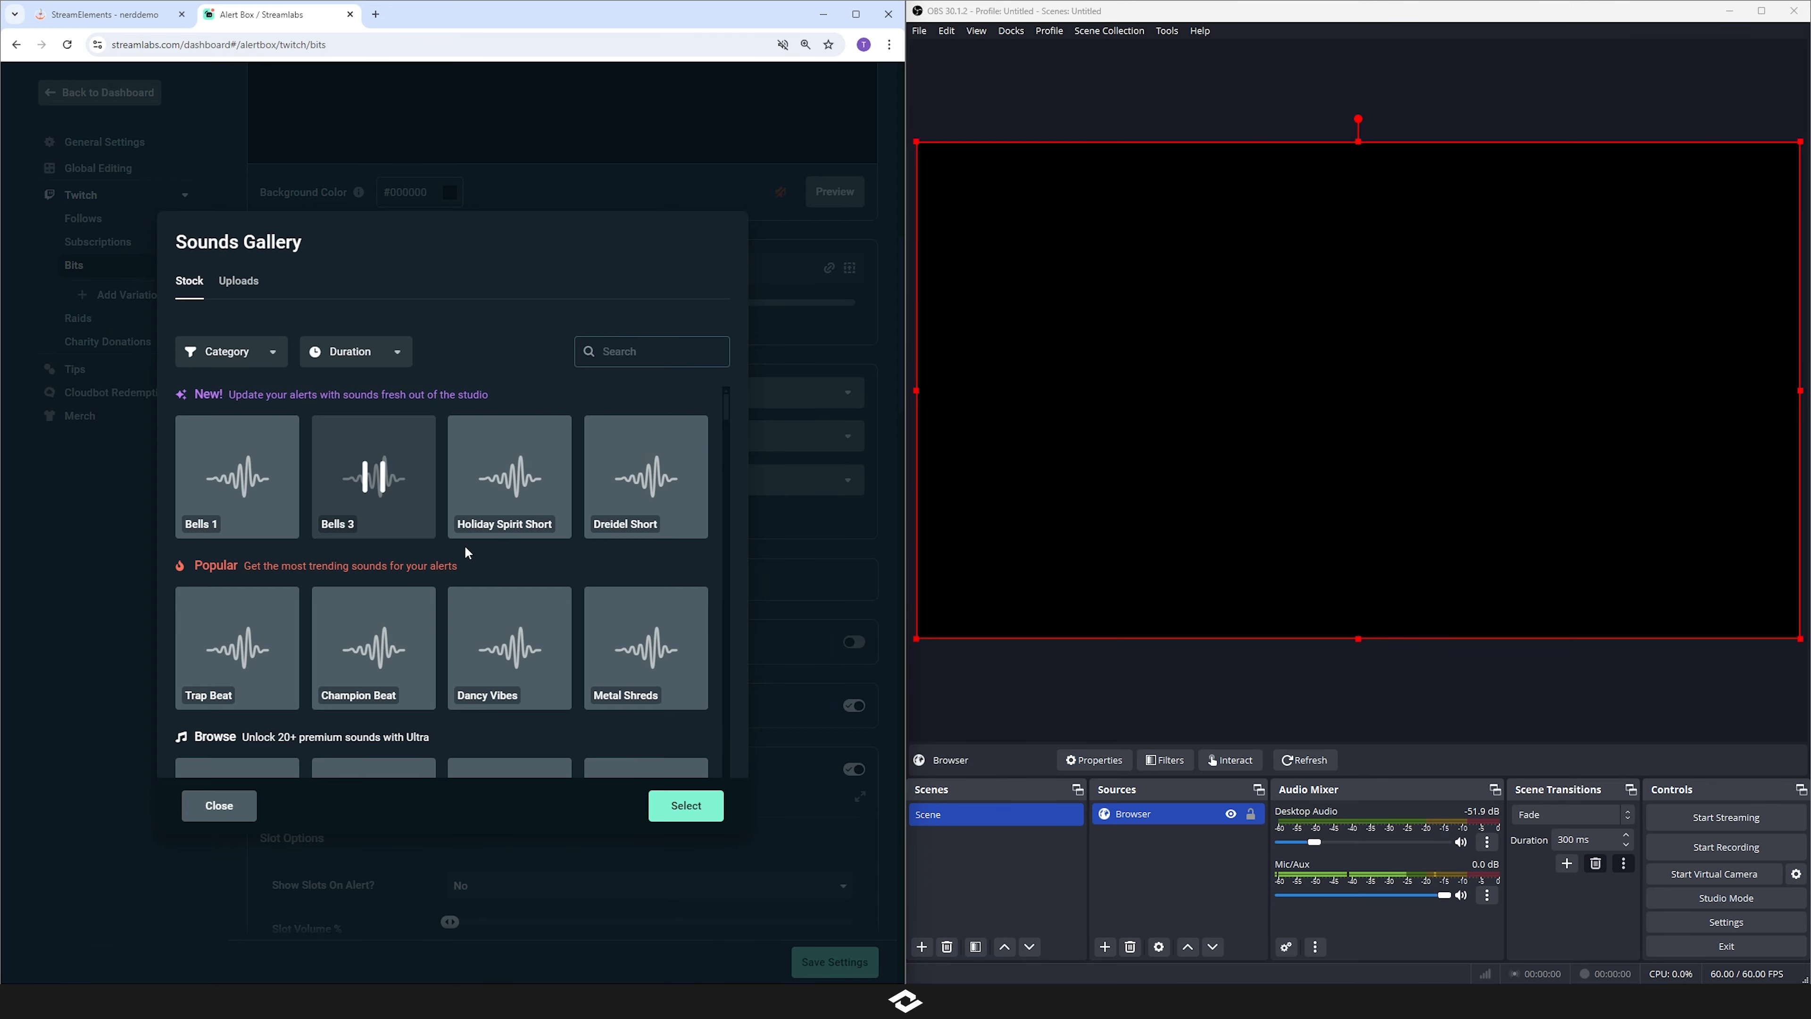
{"action": "left_click", "coordinate": [686, 804]}
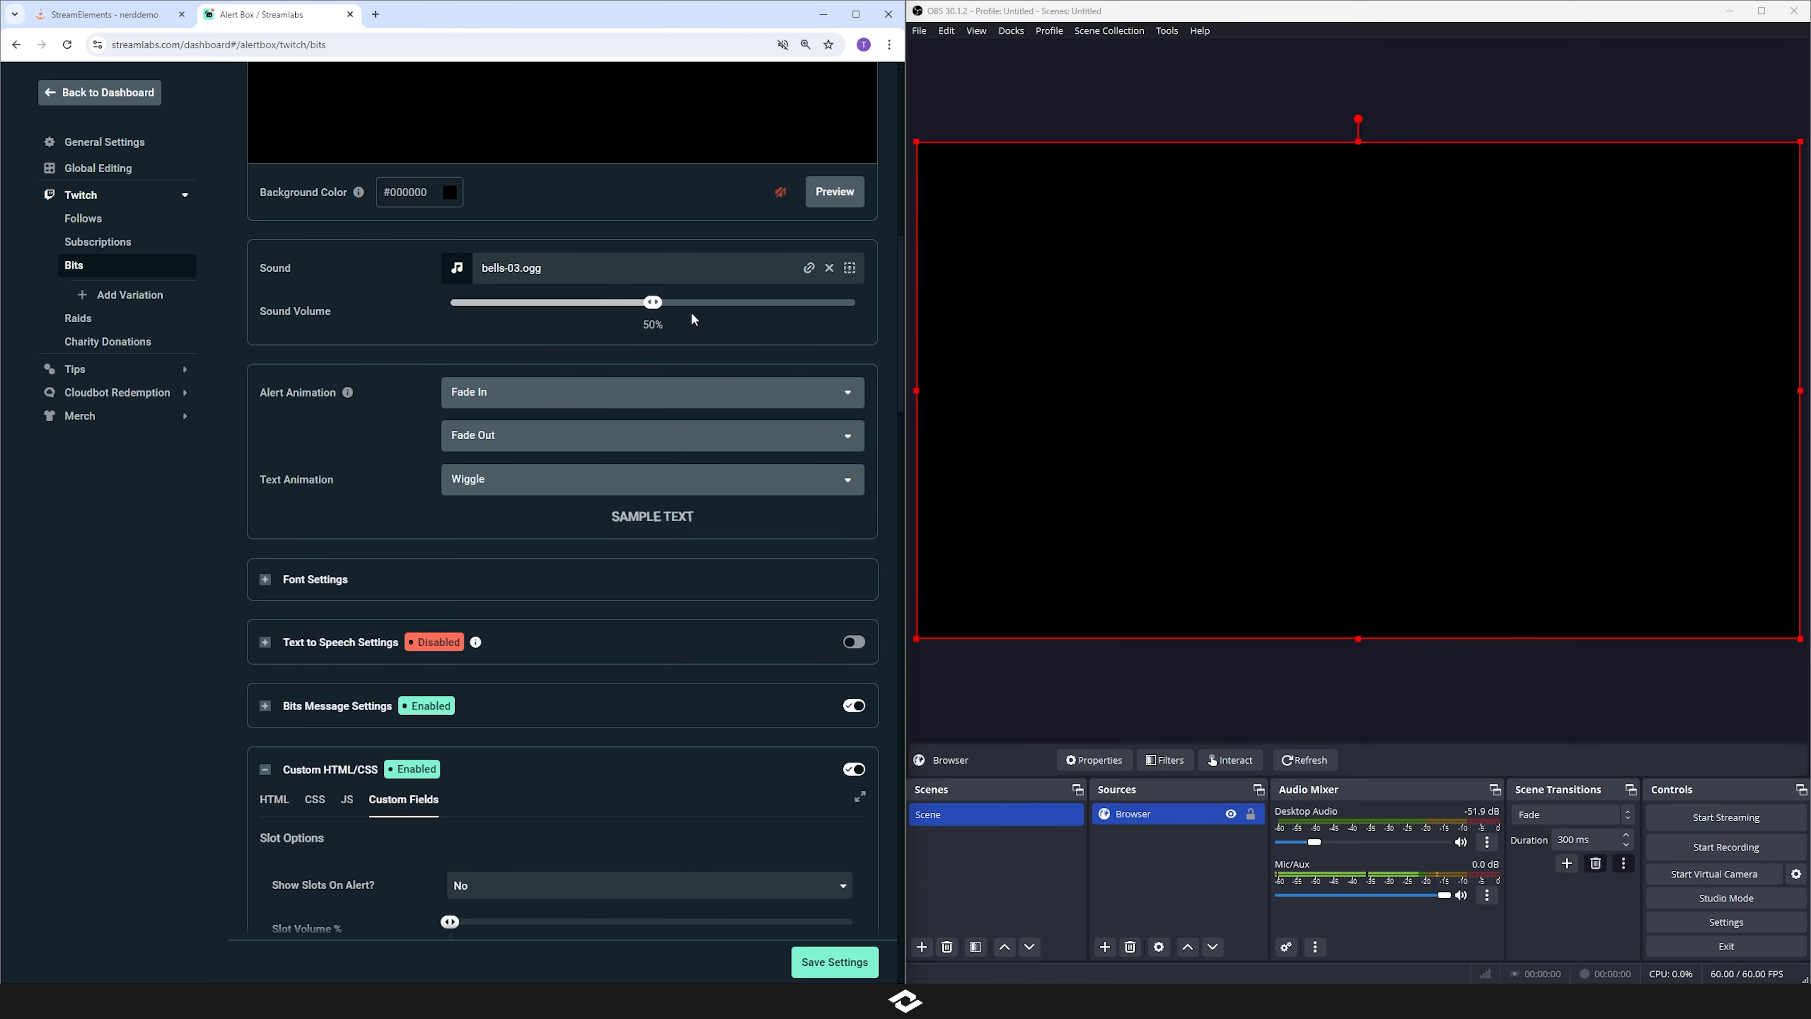
- Save the Bits alert settings, send a test Twitch Bits alert and check it in OBS and the preview
{"action": "left_click", "coordinate": [834, 961]}
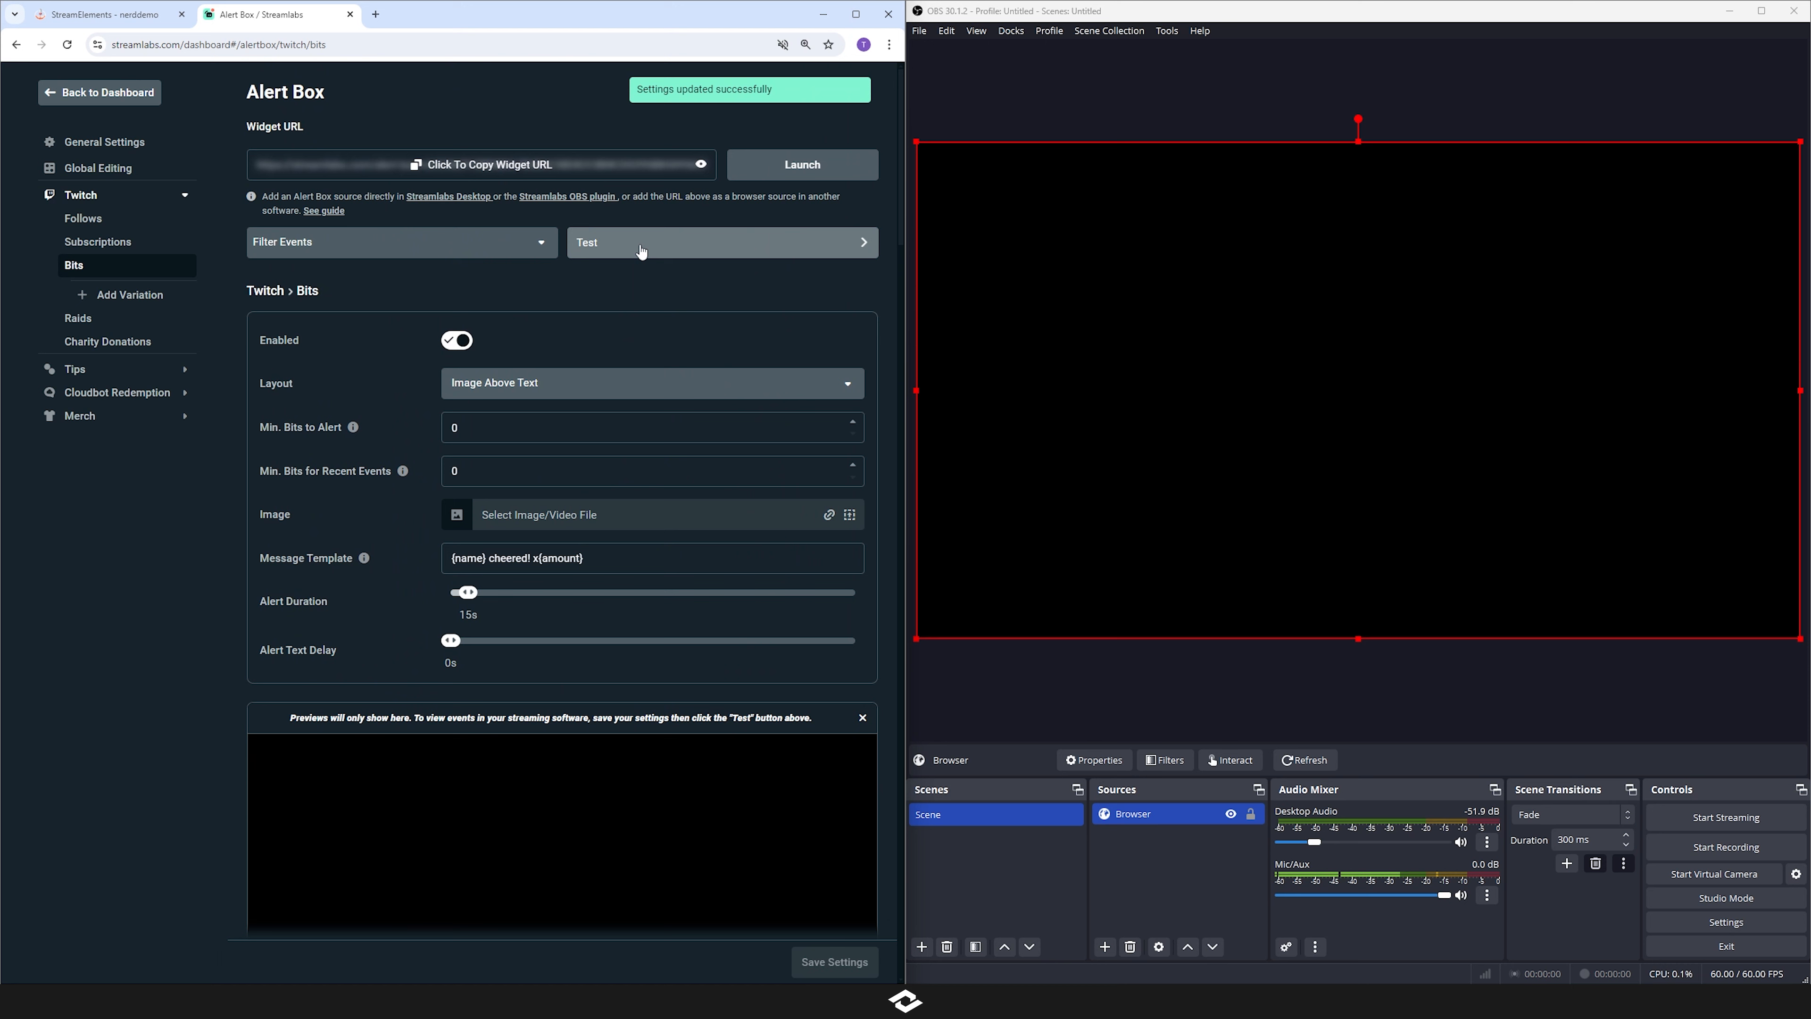
{"action": "left_click", "coordinate": [635, 242]}
{"action": "mouse_move", "coordinate": [613, 274]}
{"action": "left_click", "coordinate": [468, 362]}
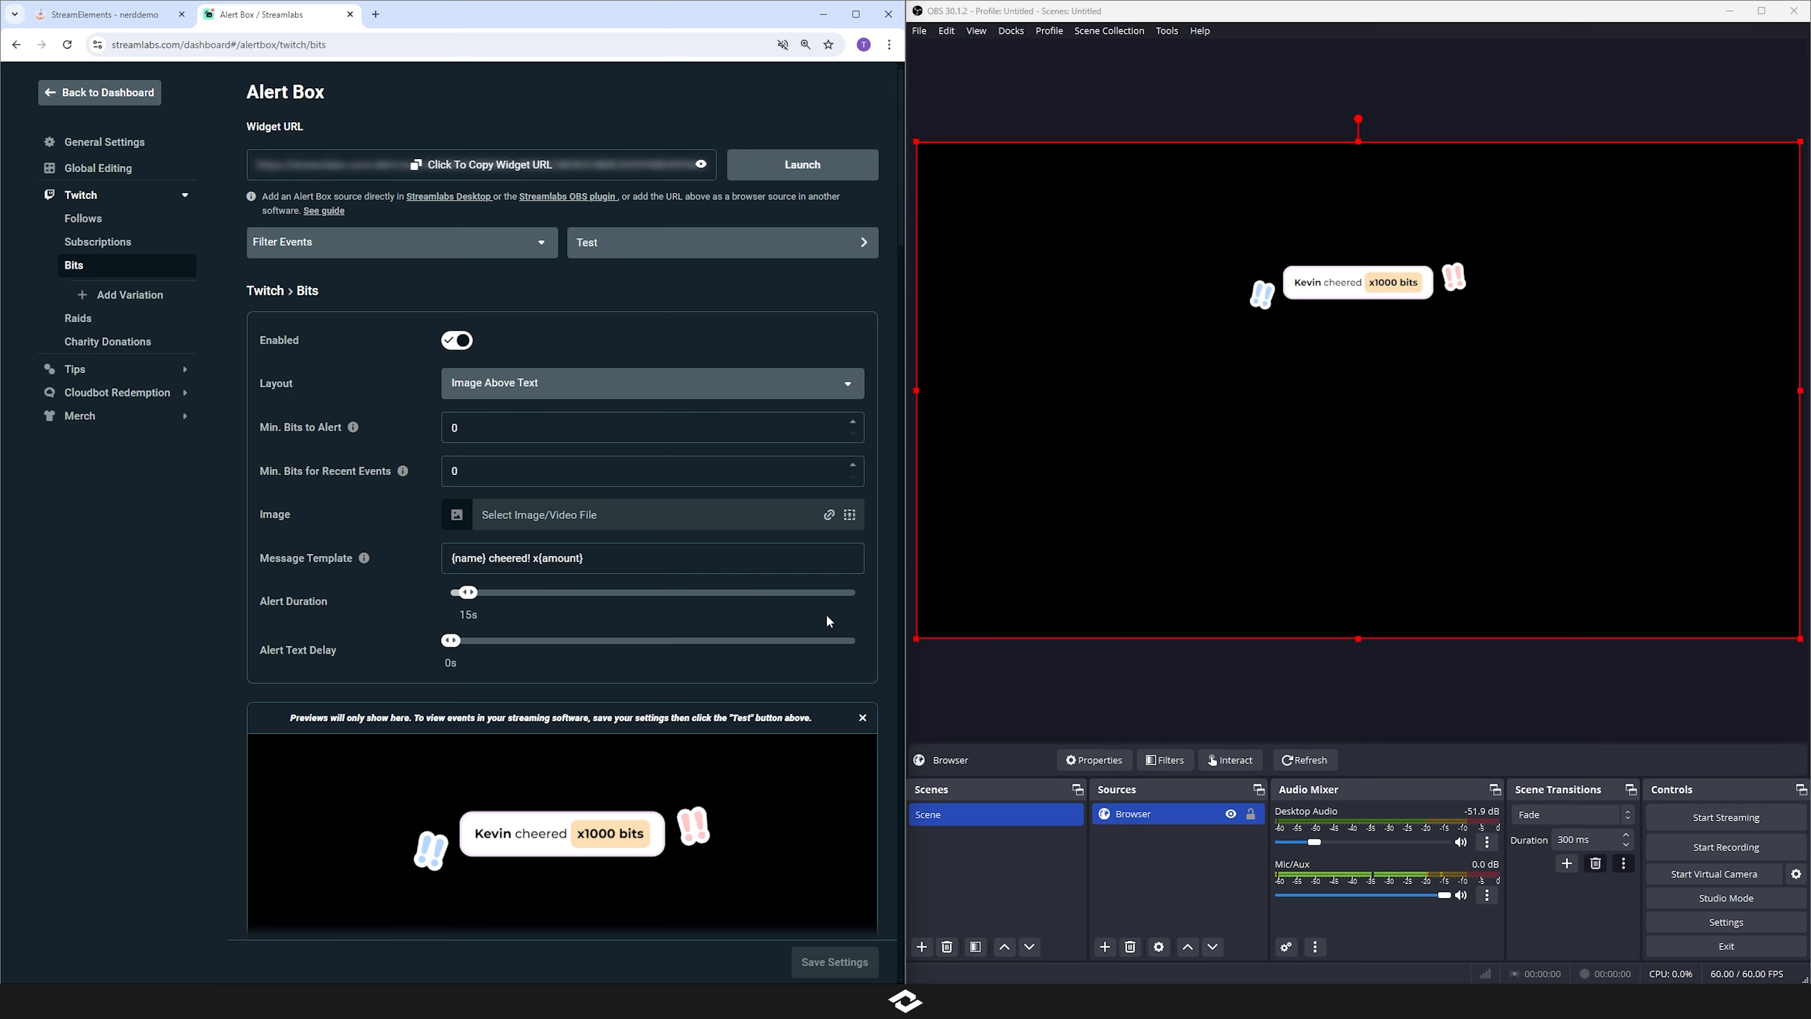
{"action": "scroll", "coordinate": [845, 636], "scroll_direction": "down", "scroll_amount": 3}
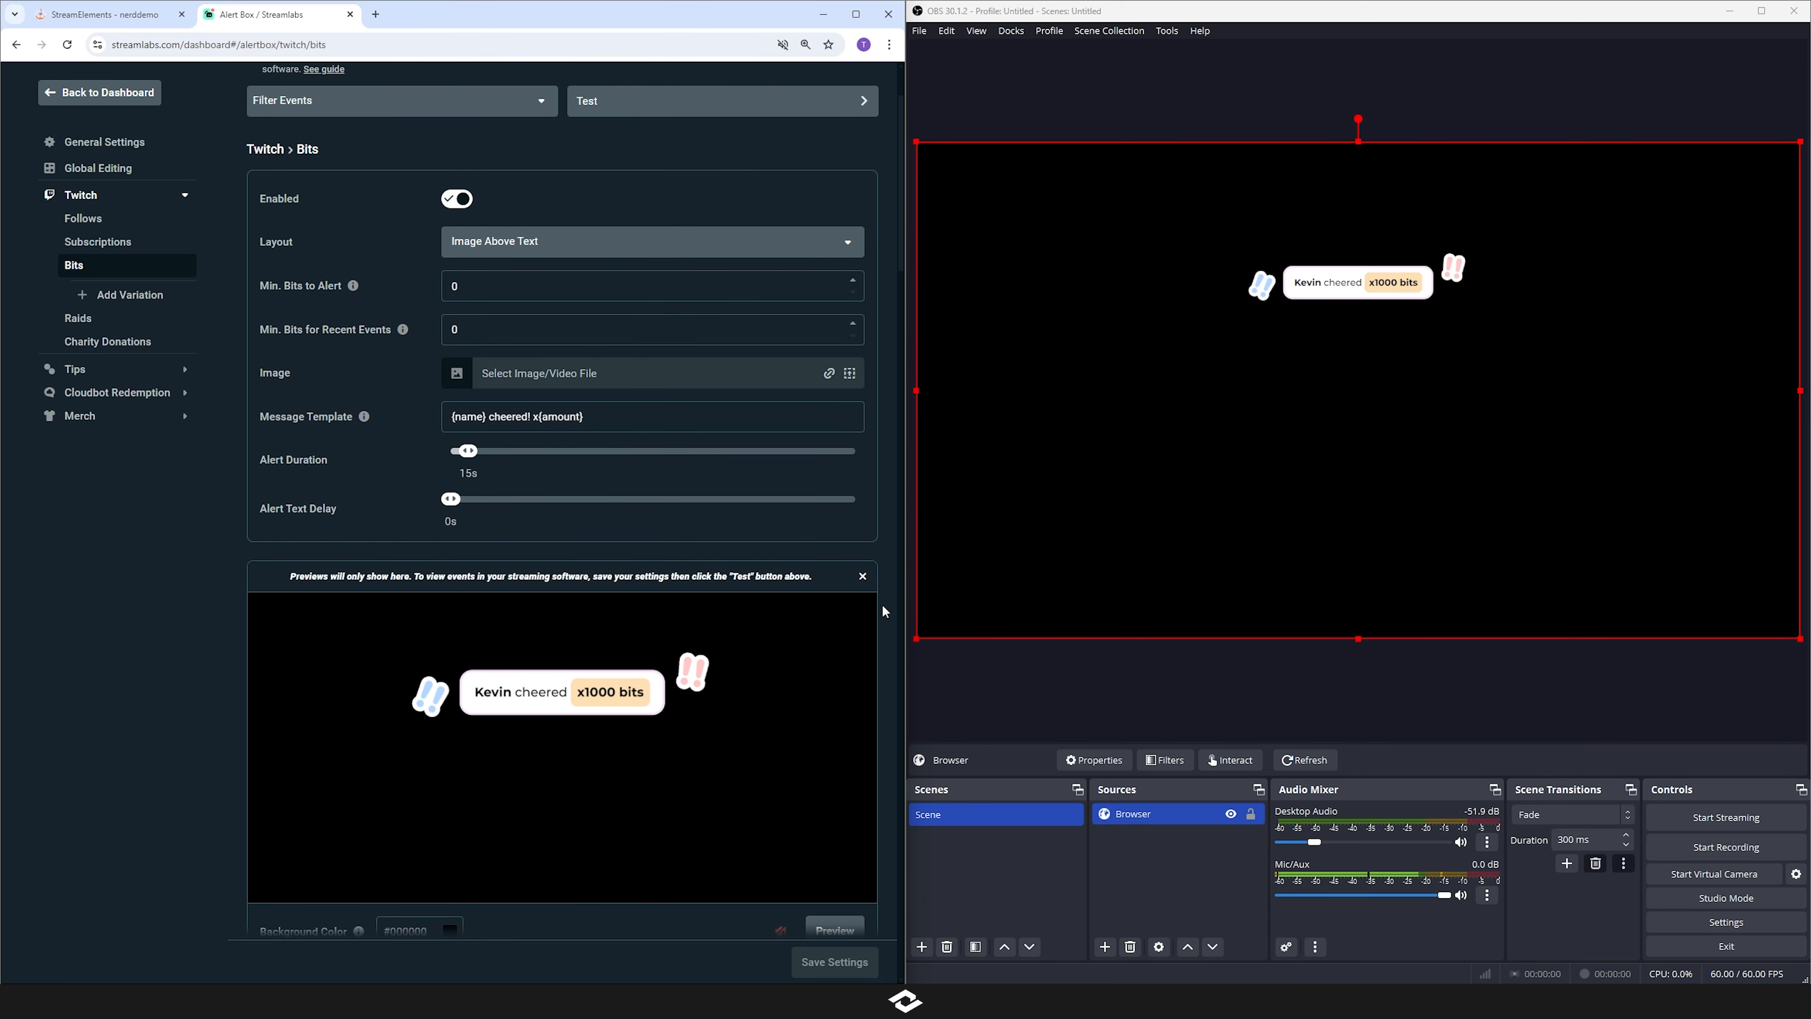
- Set the Bits alert's Alert Duration to 3 seconds and save the settings
{"action": "left_click", "coordinate": [93, 18]}
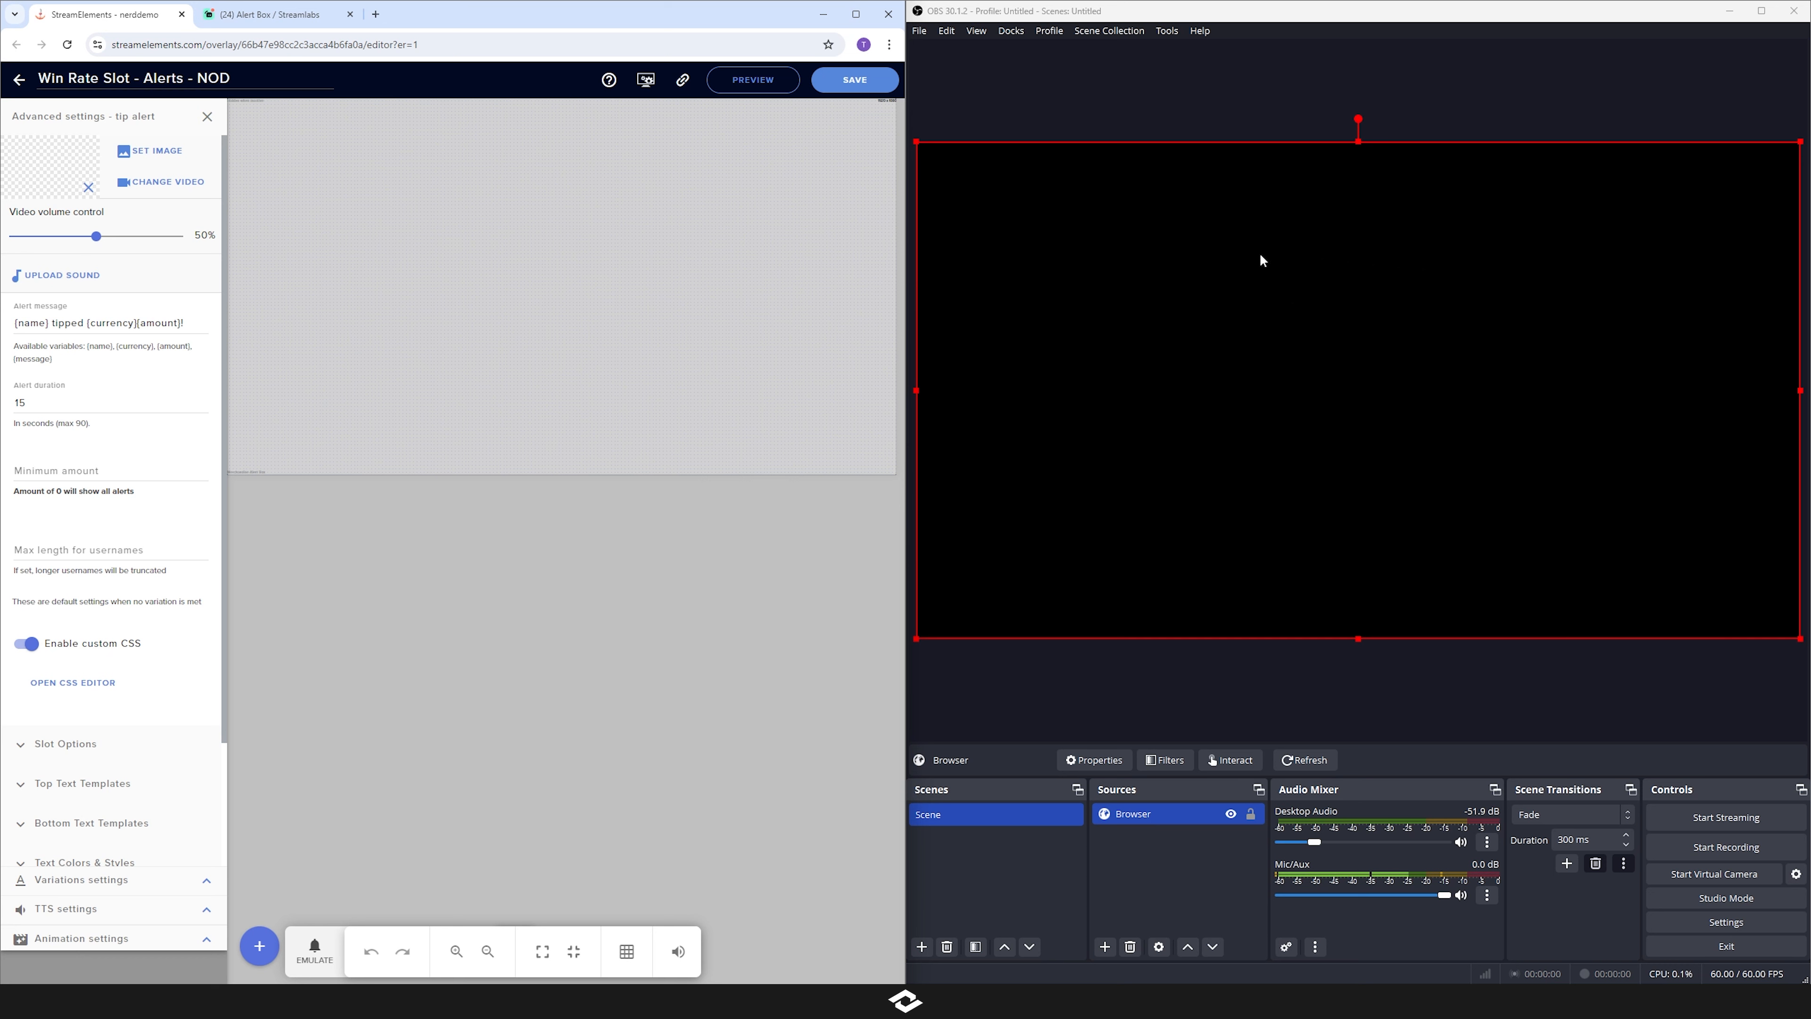
{"action": "left_click", "coordinate": [305, 17]}
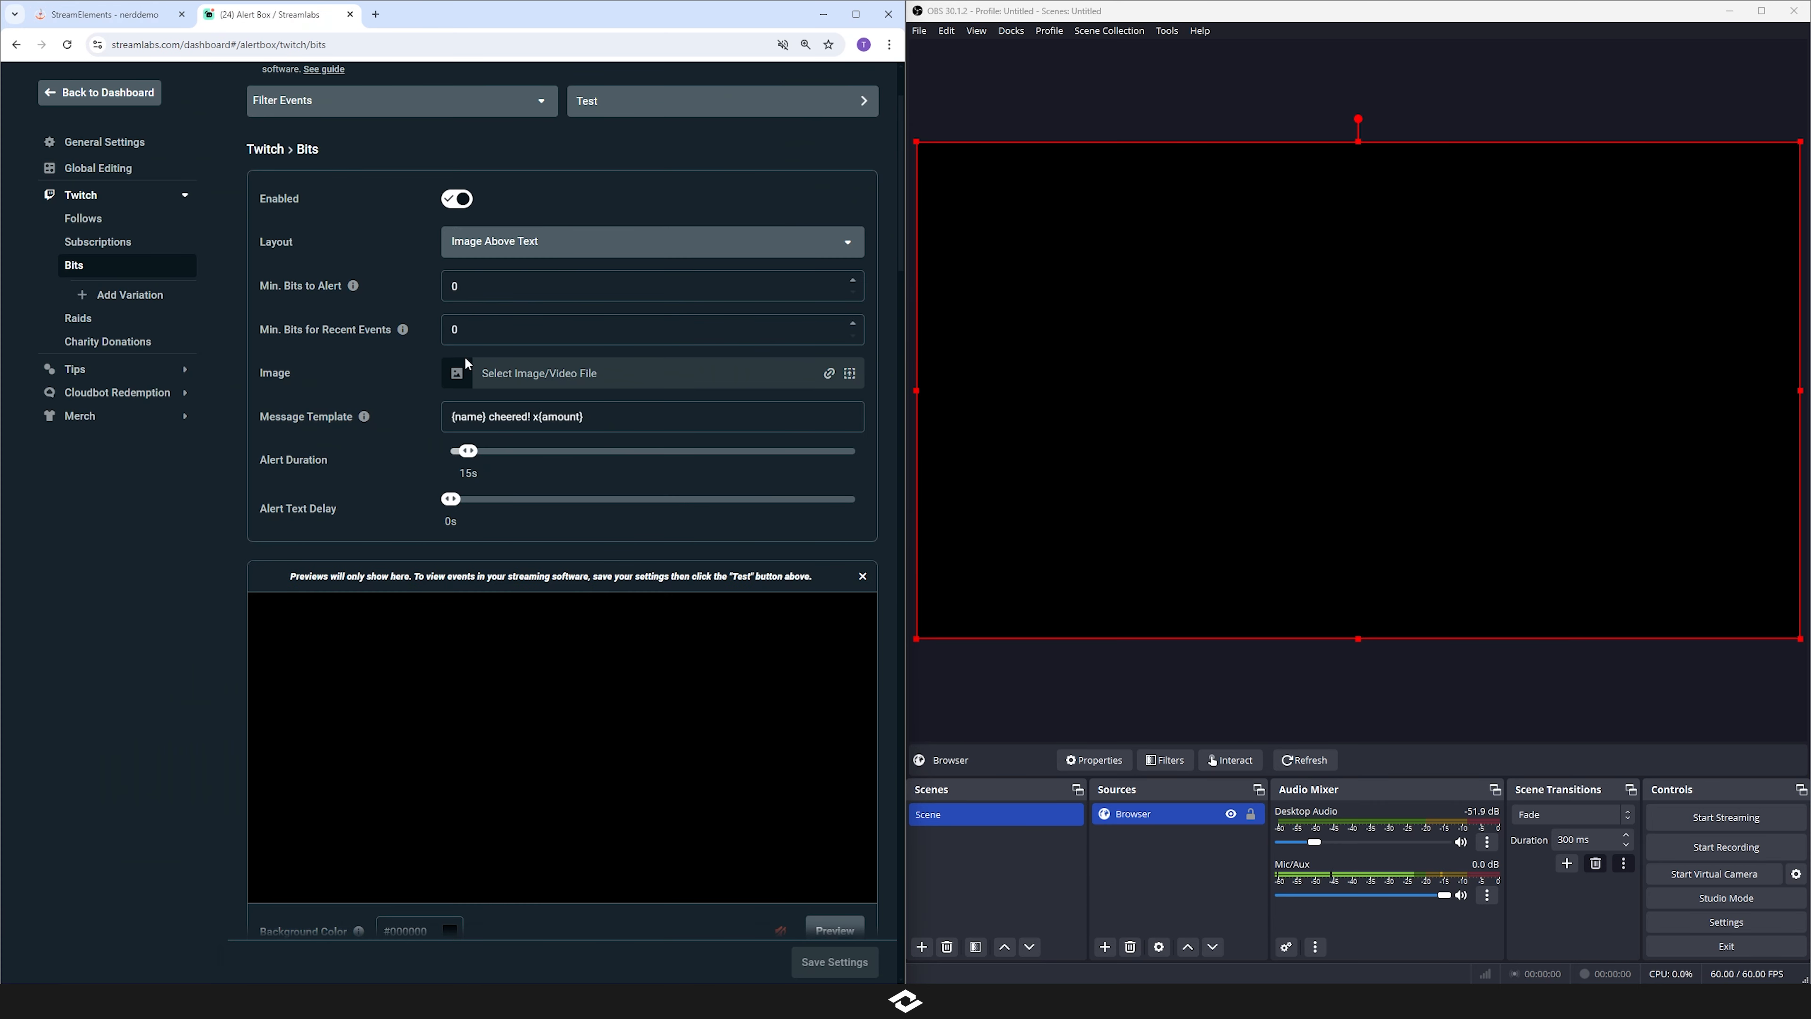
{"action": "left_click_drag", "start_coordinate": [468, 451], "coordinate": [453, 472]}
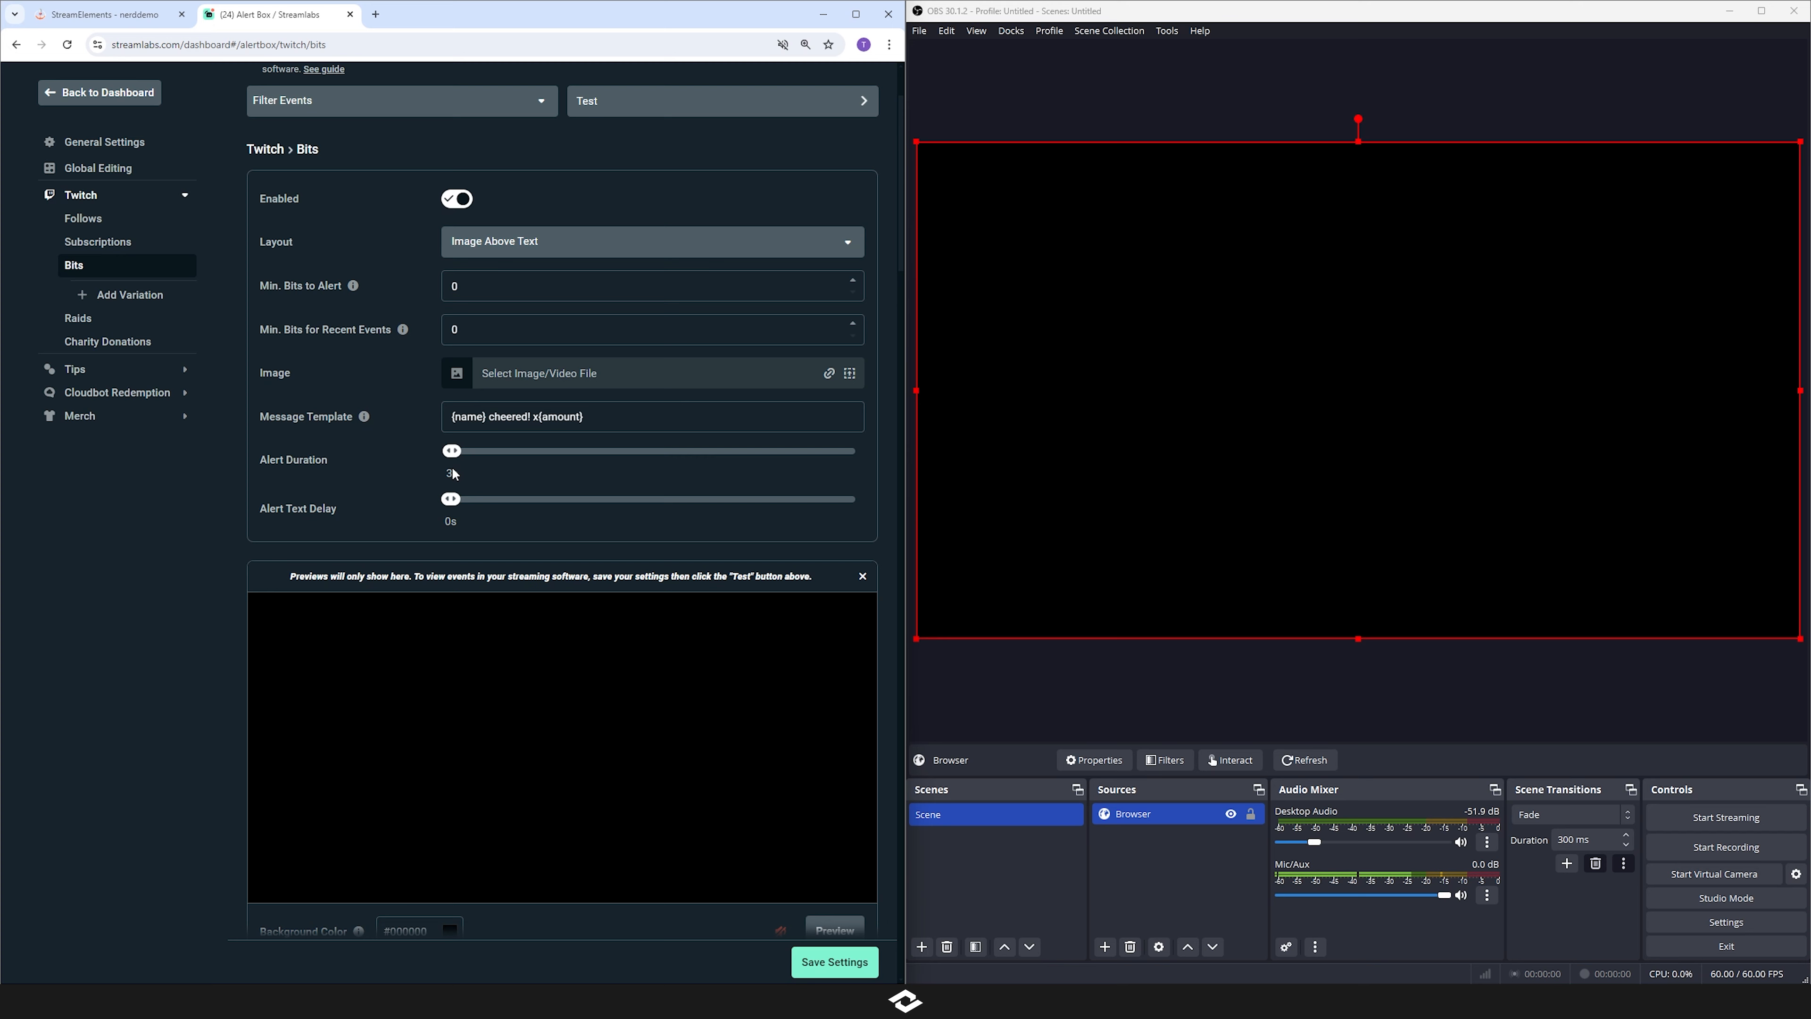
{"action": "left_click", "coordinate": [834, 961]}
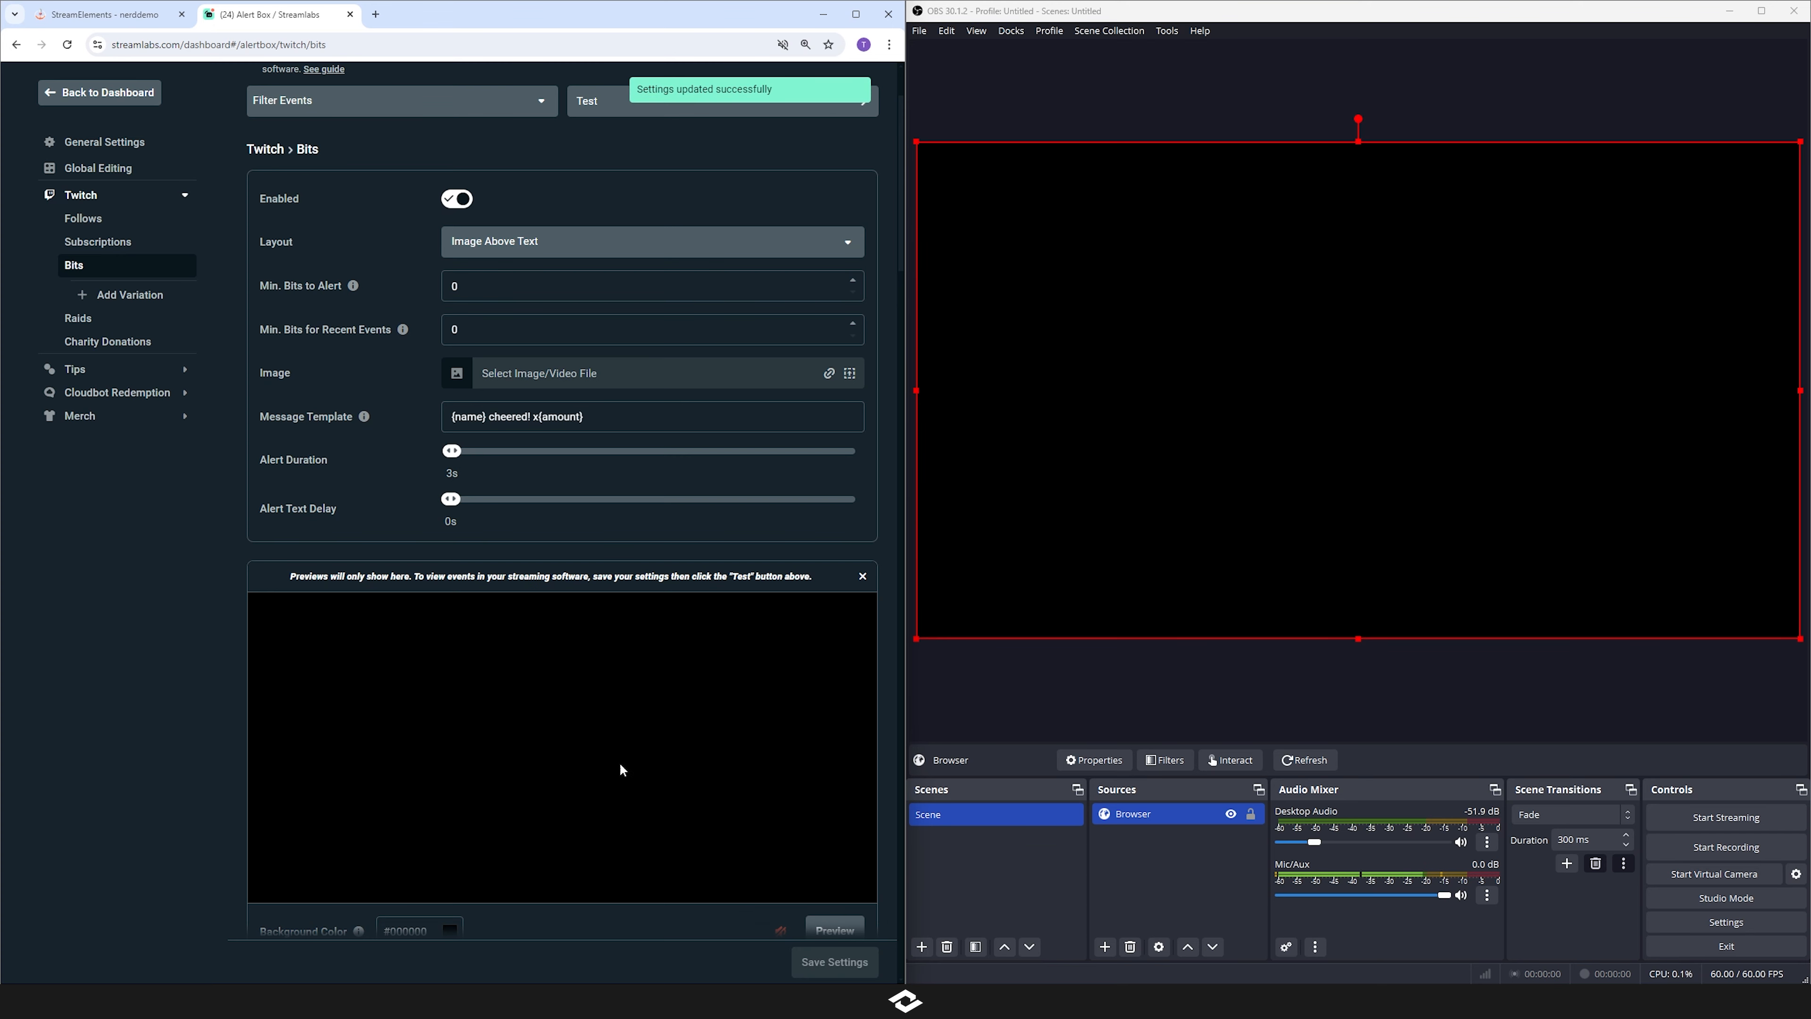
- Send another test Twitch Bits alert to check the shortened duration
{"action": "scroll", "coordinate": [672, 287], "scroll_direction": "up", "scroll_amount": 3}
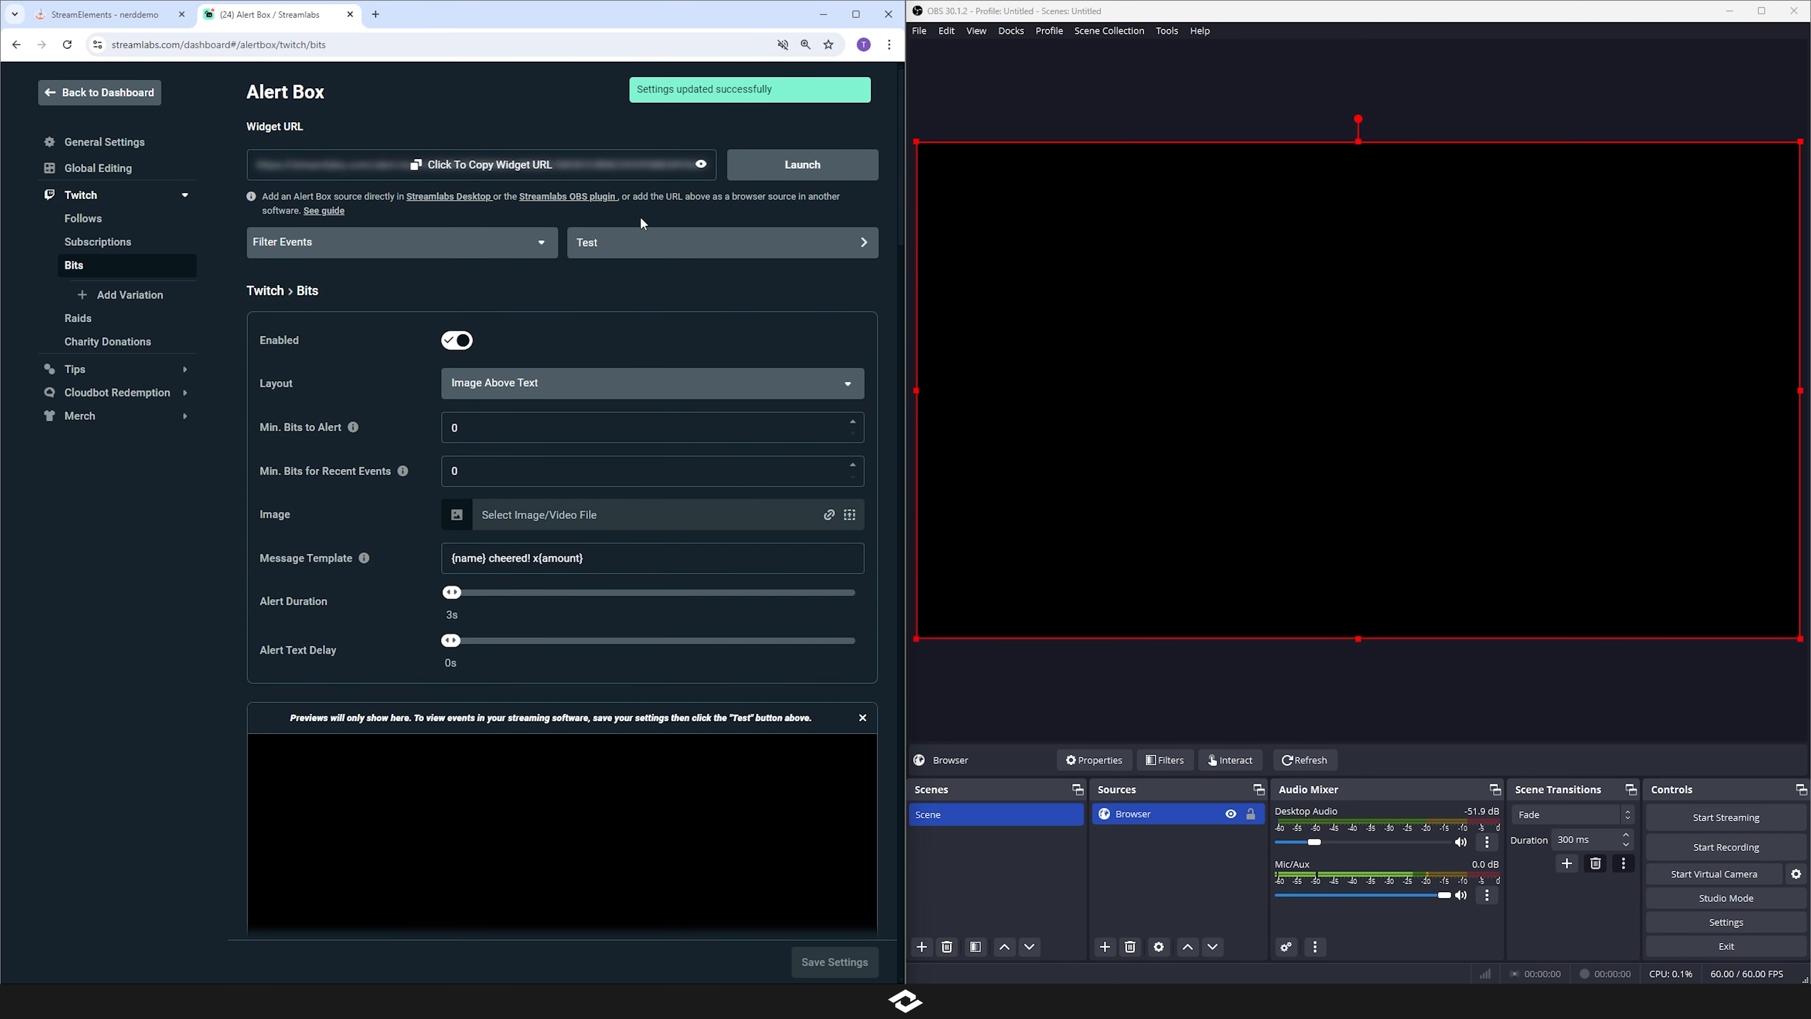
{"action": "mouse_move", "coordinate": [617, 243]}
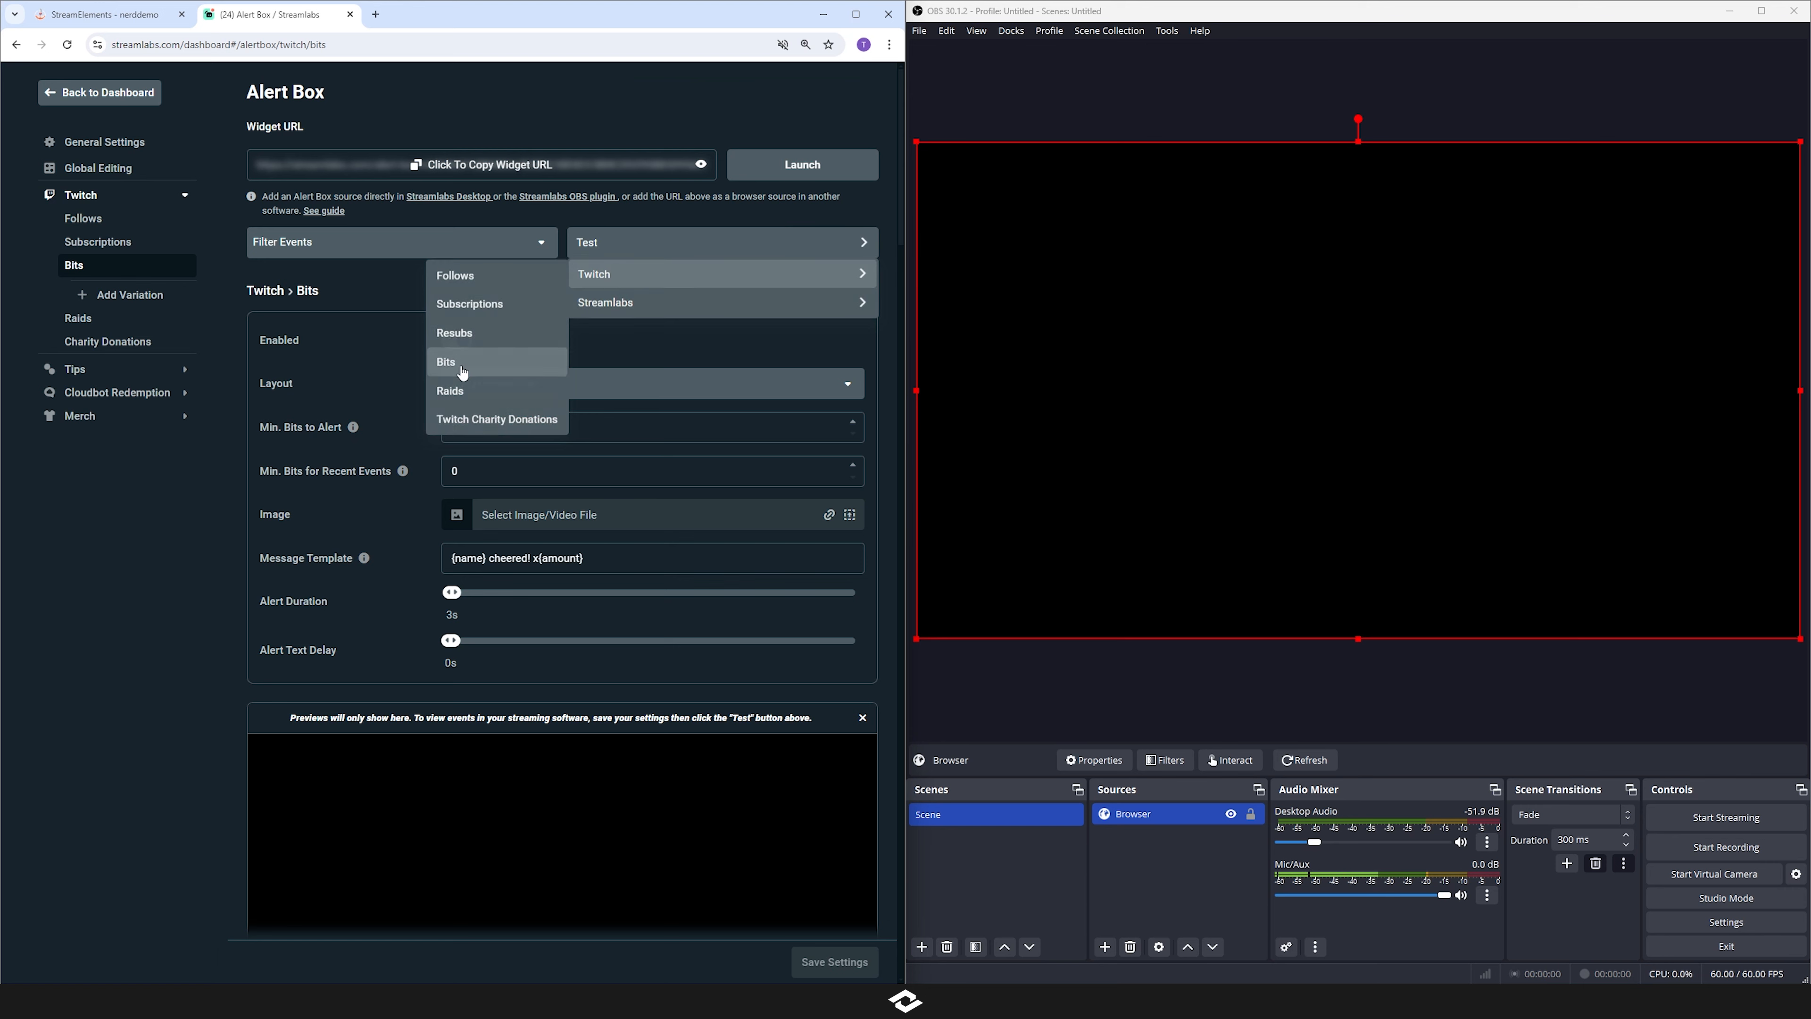
{"action": "left_click", "coordinate": [456, 363]}
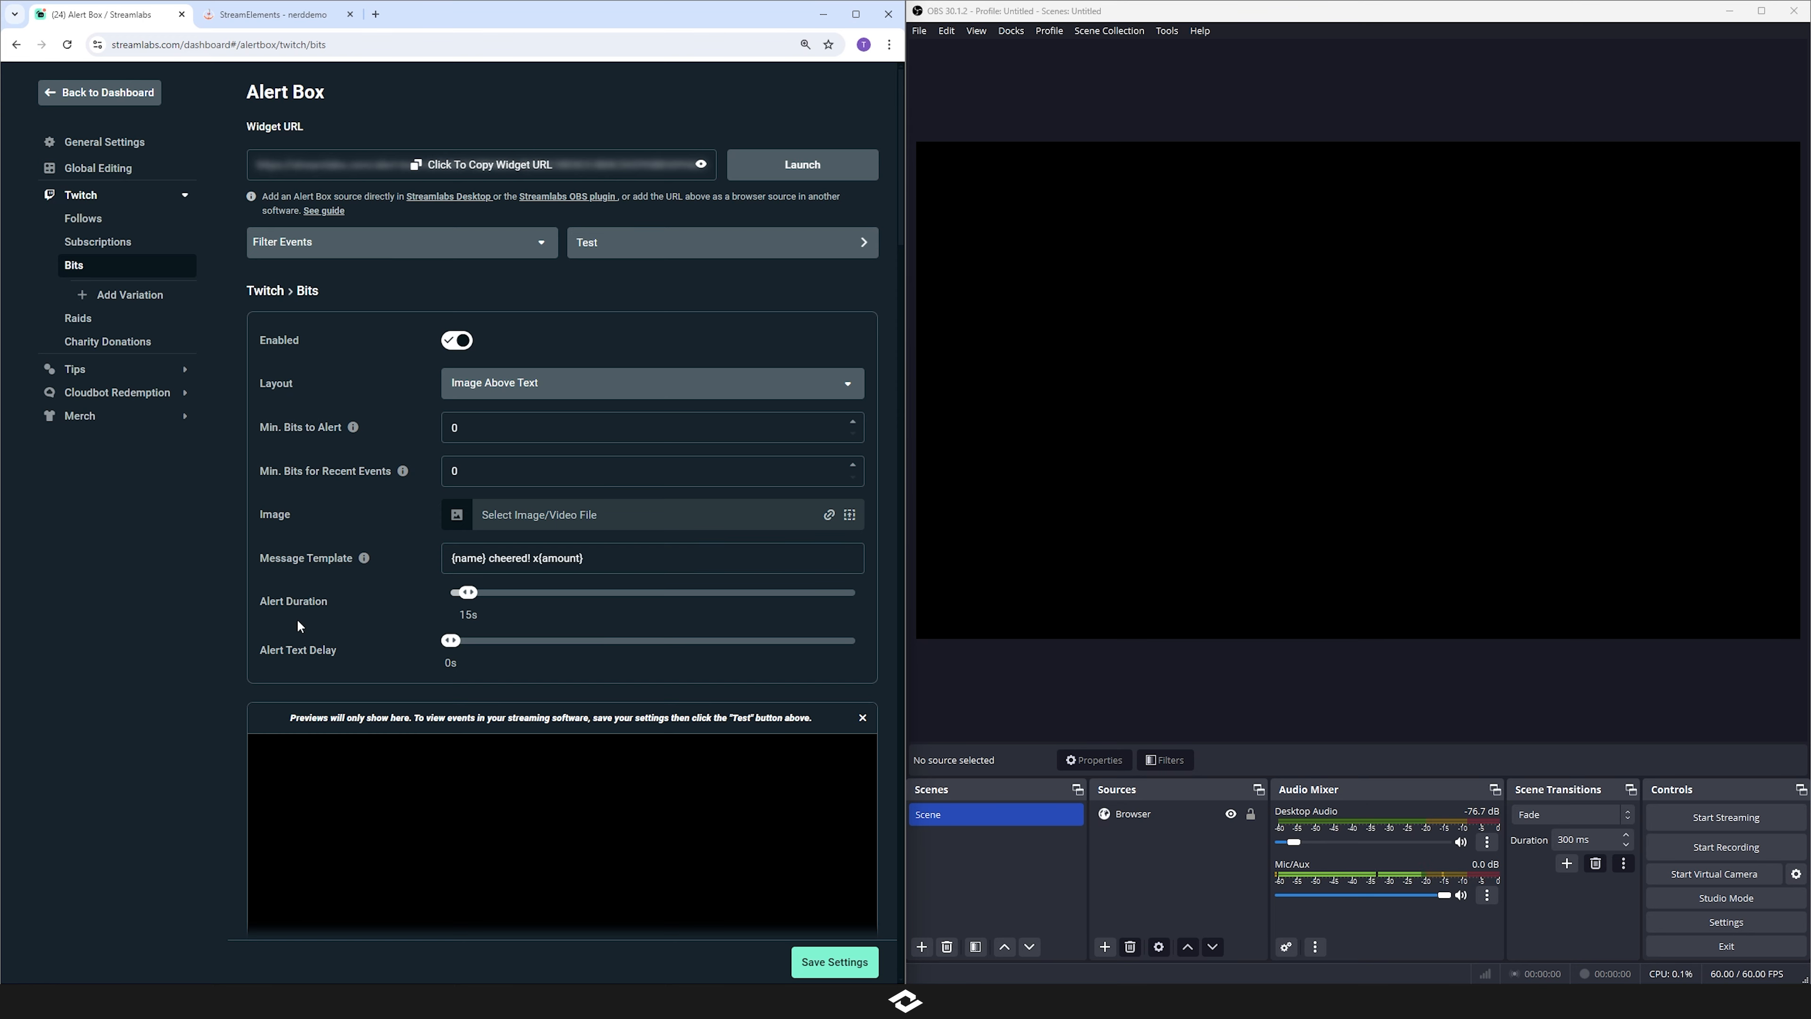
- Examine the Slot Options custom fields of the Bits alert
{"action": "scroll", "coordinate": [297, 619], "scroll_direction": "down", "scroll_amount": 10}
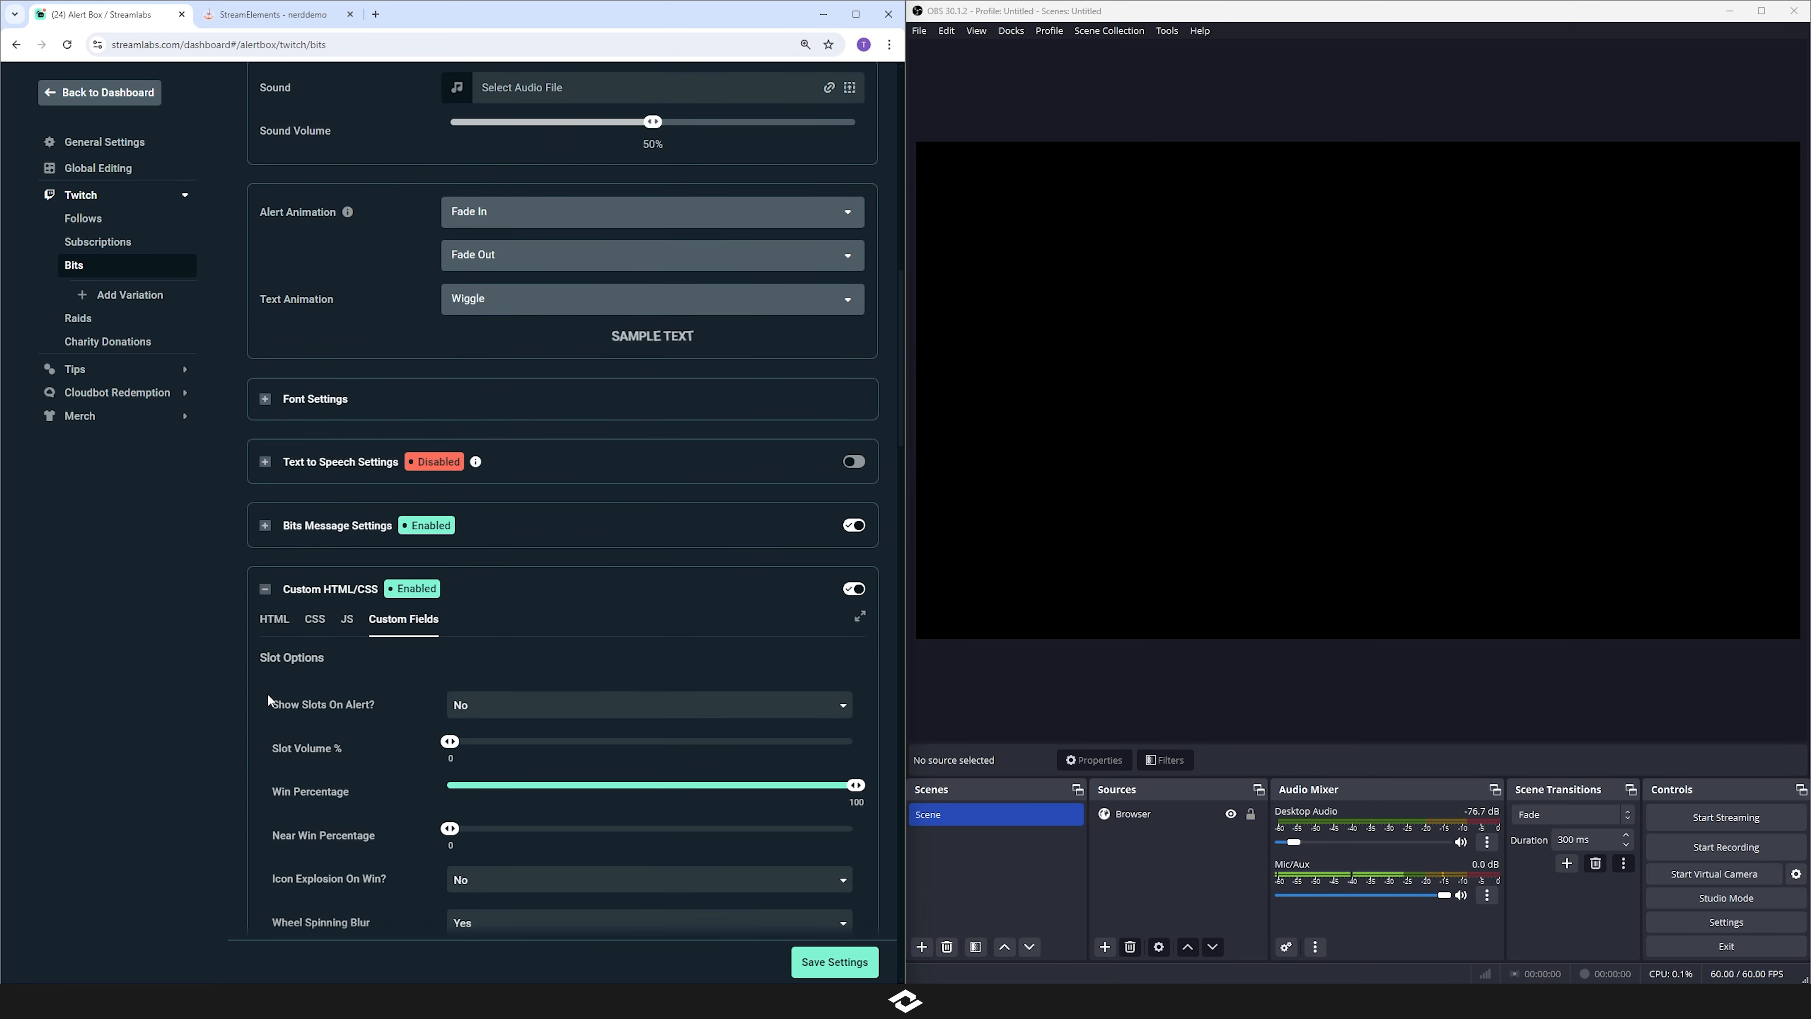